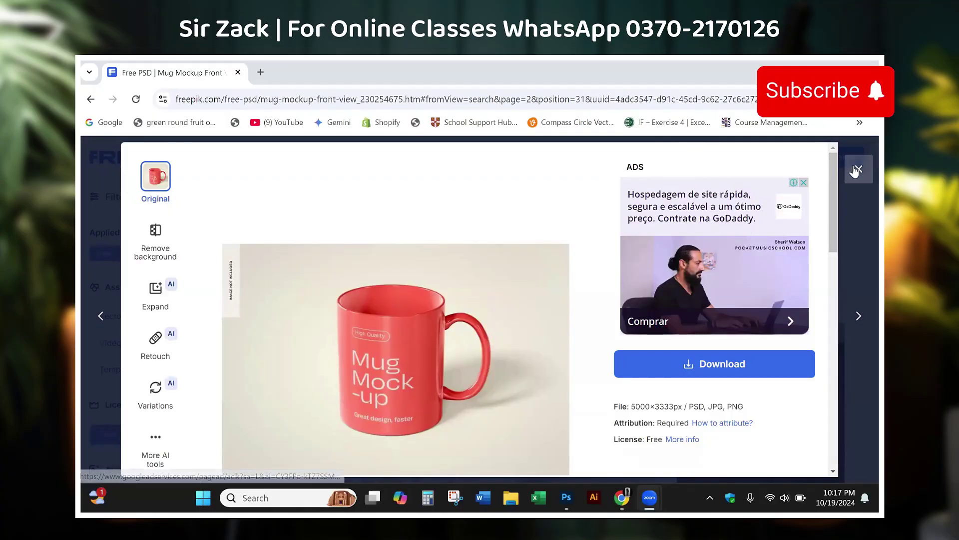
Step: Focus the browser and close the red mug preview to return to the free 'Mug mockup' results
left_click(584, 285)
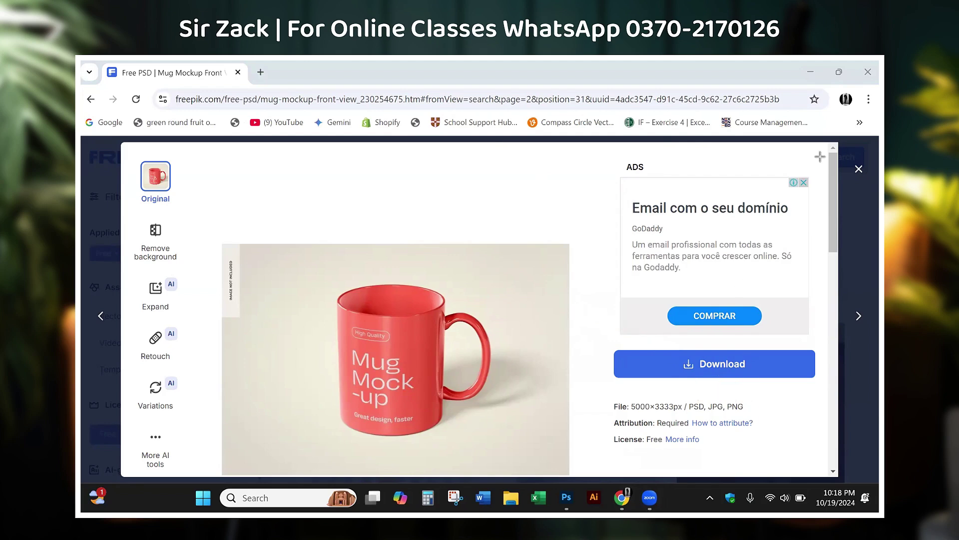
left_click(80, 200)
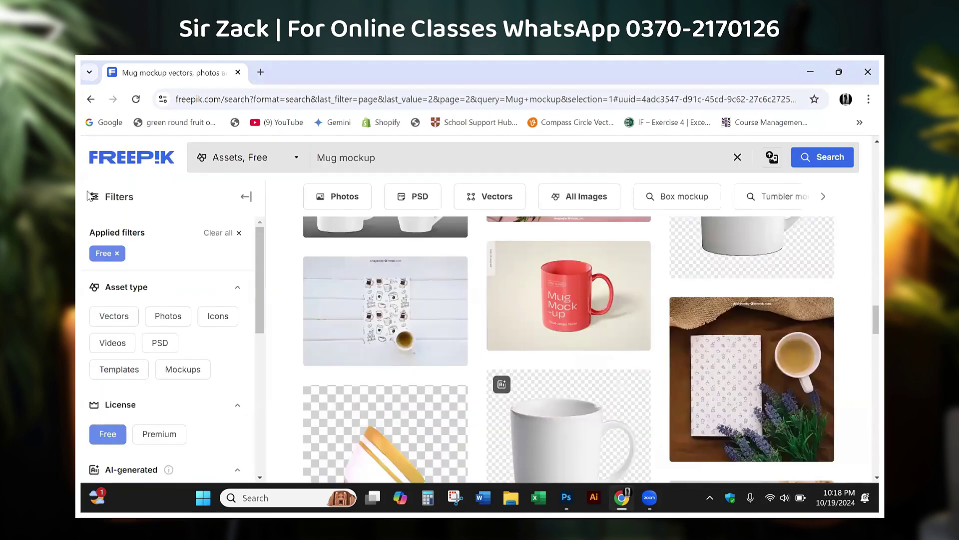
scroll(636, 390, "down", 3)
scroll(636, 389, "down", 1)
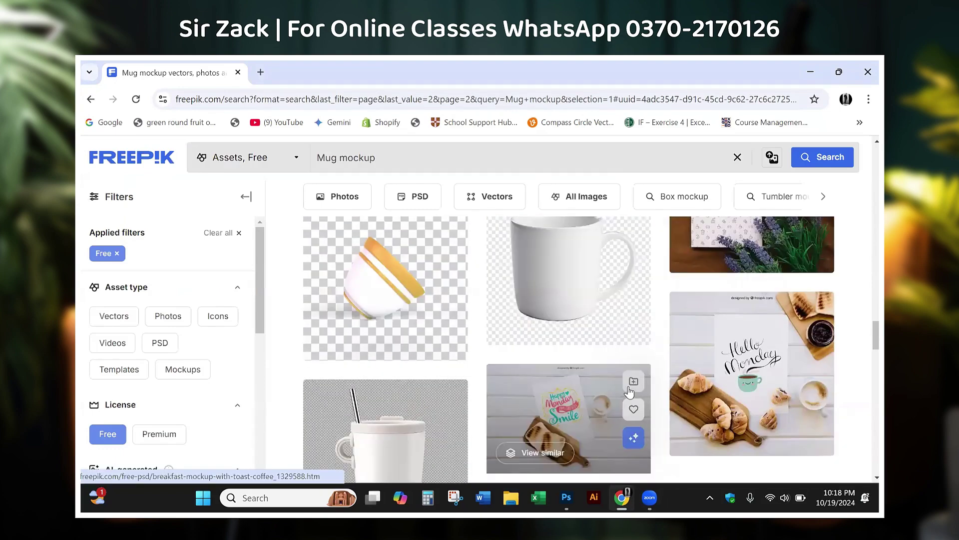
scroll(629, 391, "down", 3)
scroll(629, 391, "down", 3)
scroll(629, 392, "down", 3)
scroll(629, 392, "down", 2)
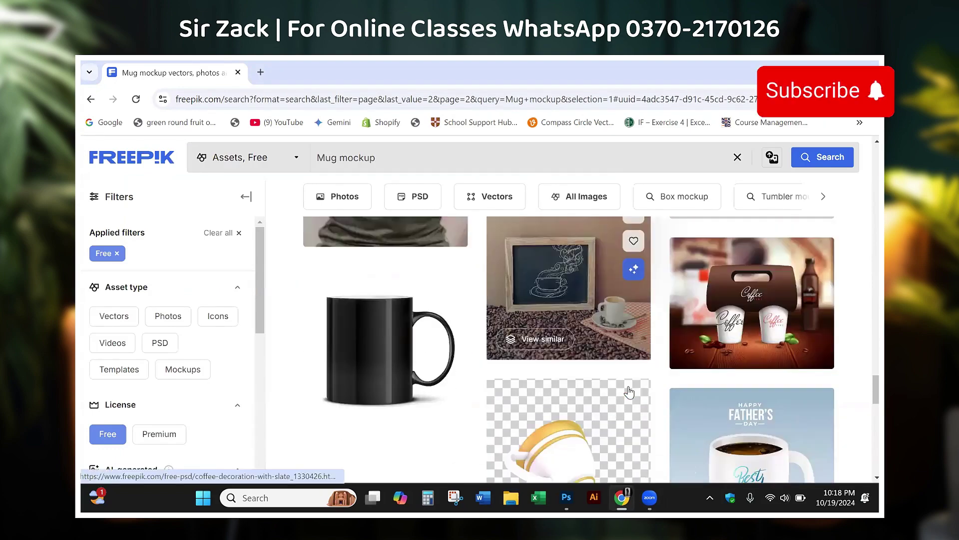
scroll(629, 392, "down", 1)
scroll(629, 391, "down", 3)
scroll(629, 391, "up", 2)
left_click(725, 391)
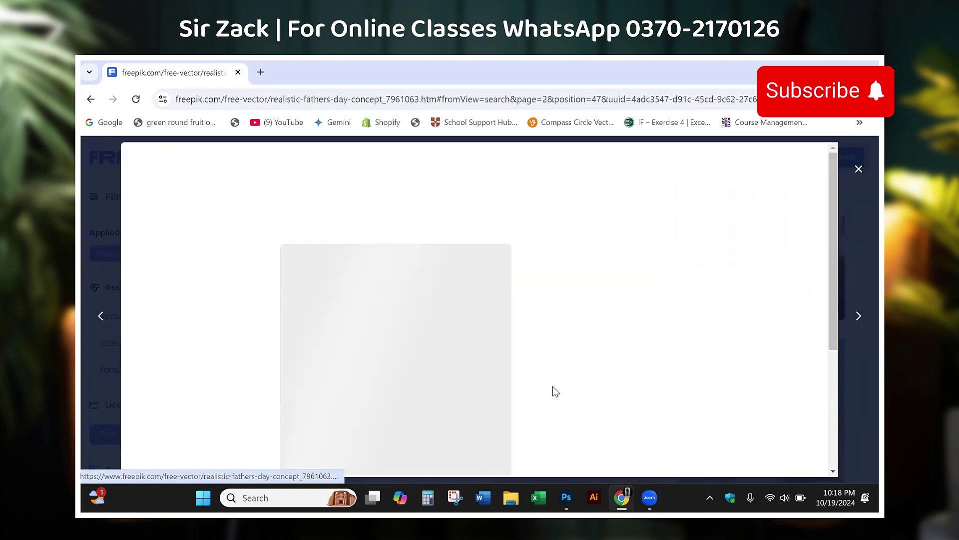
scroll(560, 375, "down", 1)
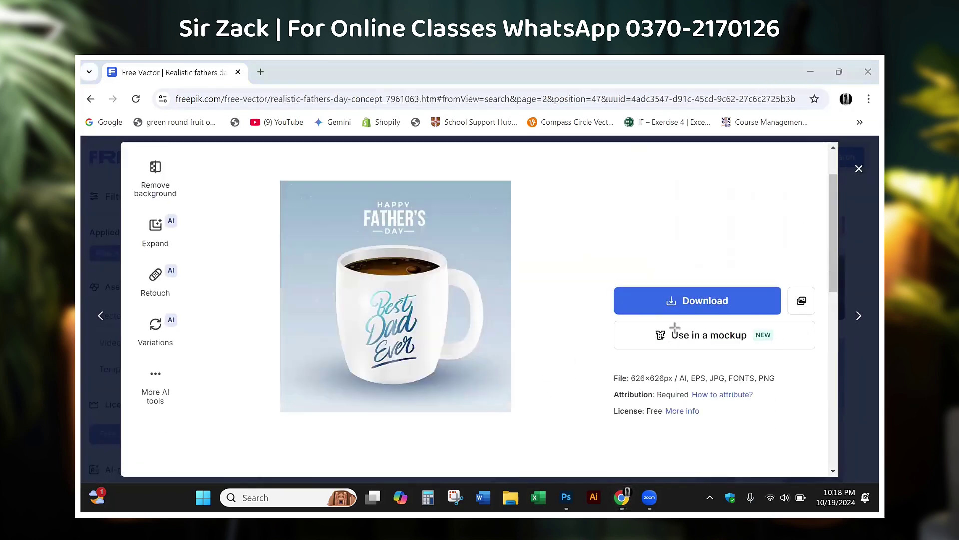
left_click_drag(675, 329, 681, 368)
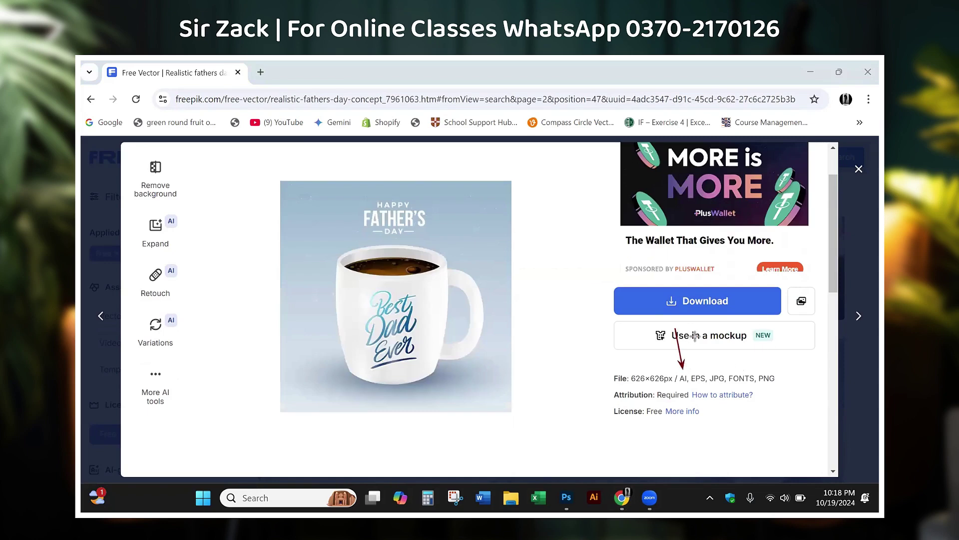
left_click_drag(707, 329, 700, 367)
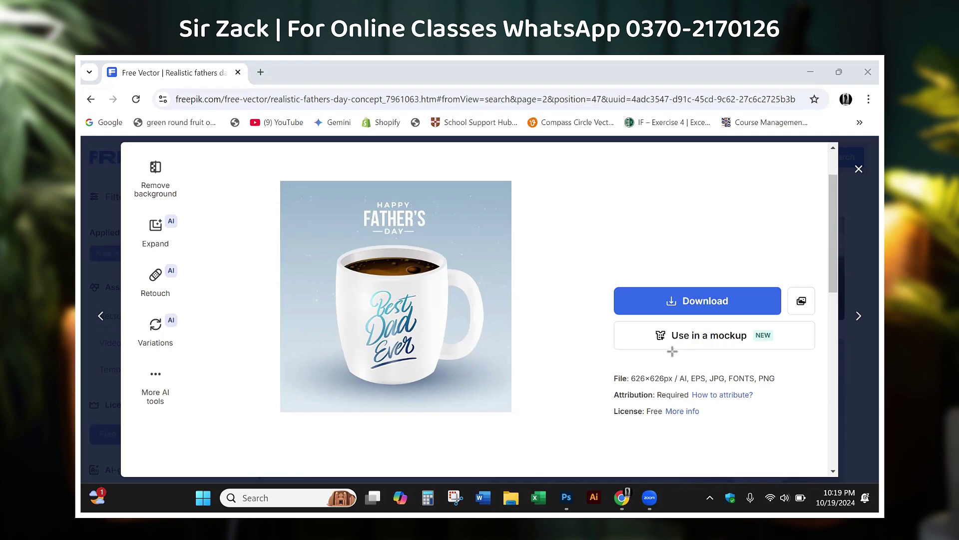
left_click_drag(668, 334, 681, 371)
left_click_drag(703, 333, 699, 372)
left_click(112, 228)
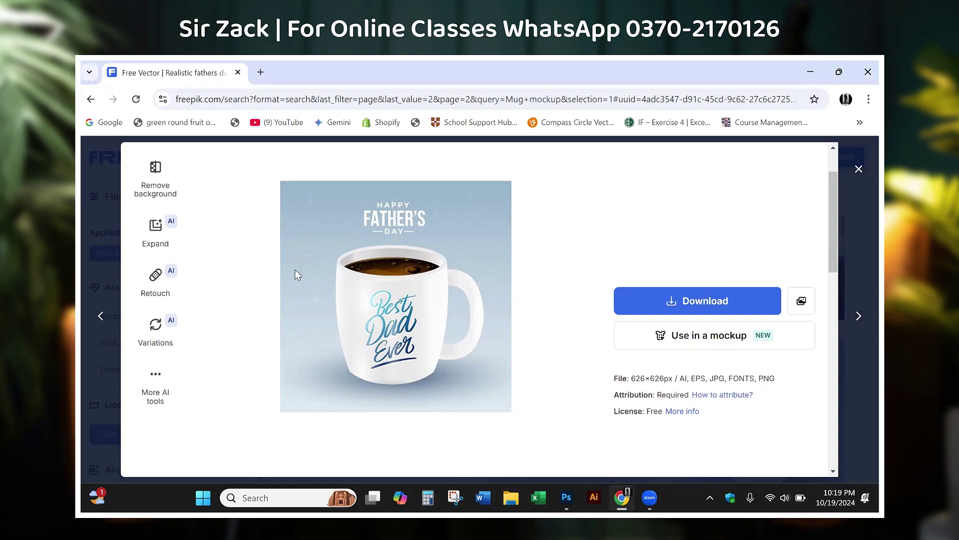
scroll(567, 340, "up", 3)
scroll(567, 345, "up", 3)
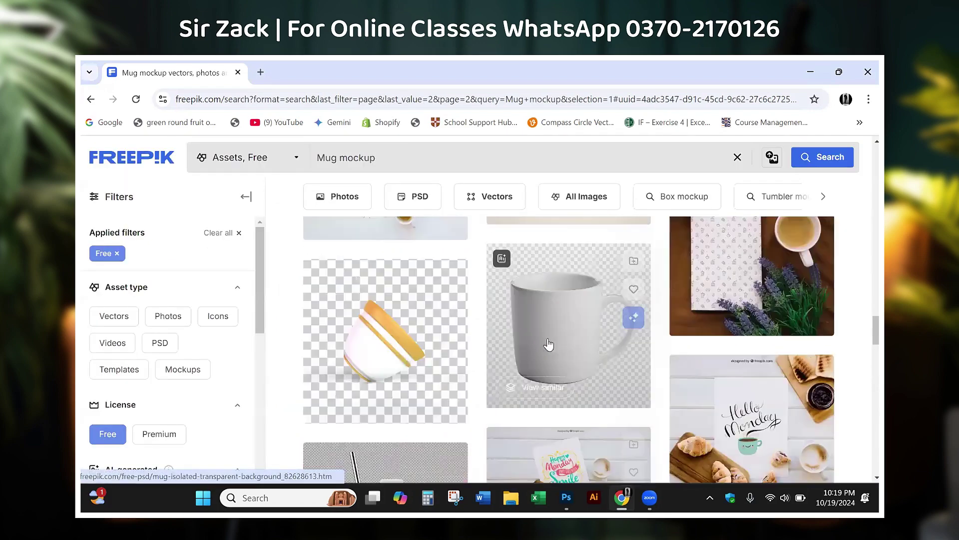
scroll(570, 360, "up", 3)
Step: Open the red Mug Mockup Front View asset and mark its PSD and PNG formats with arrows
scroll(576, 375, "up", 2)
left_click(576, 375)
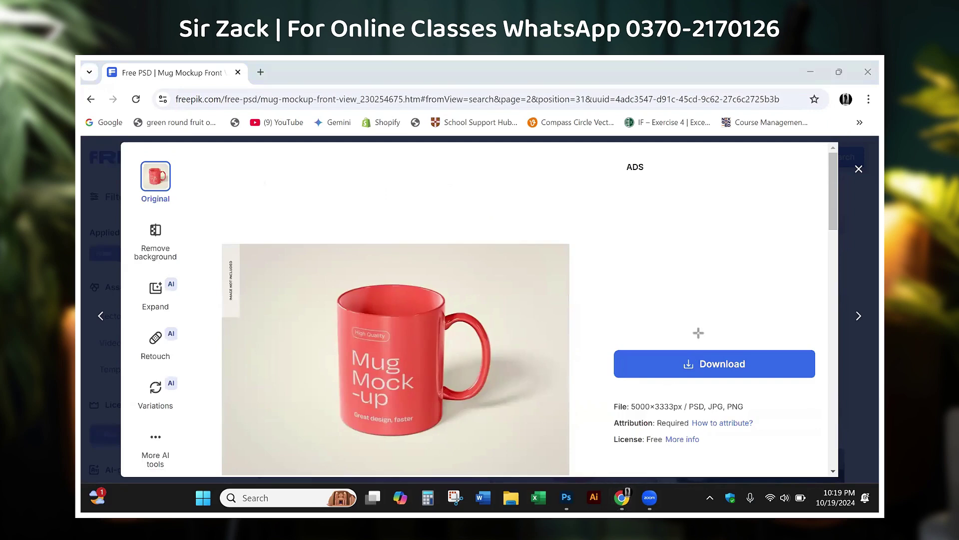
left_click_drag(698, 333, 696, 399)
left_click_drag(738, 339, 717, 394)
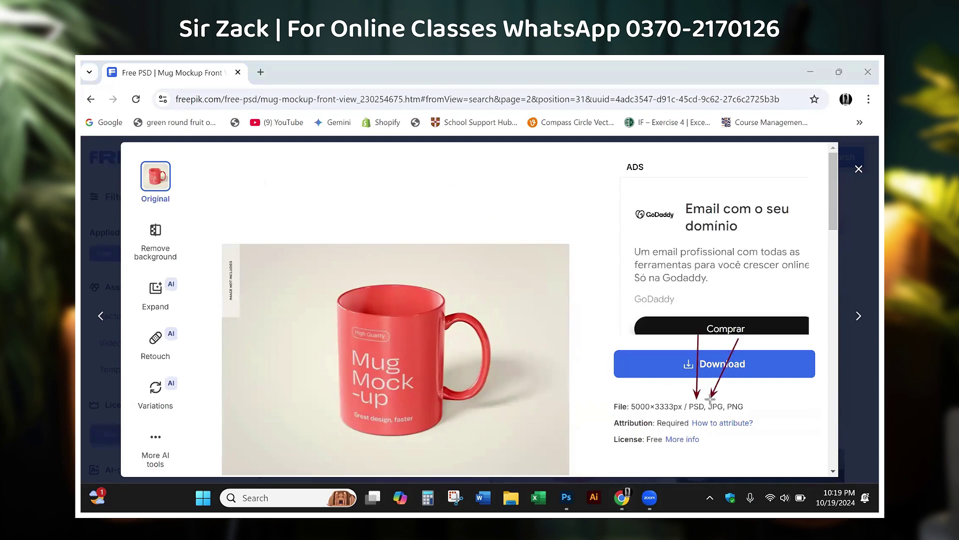
left_click_drag(787, 346, 738, 395)
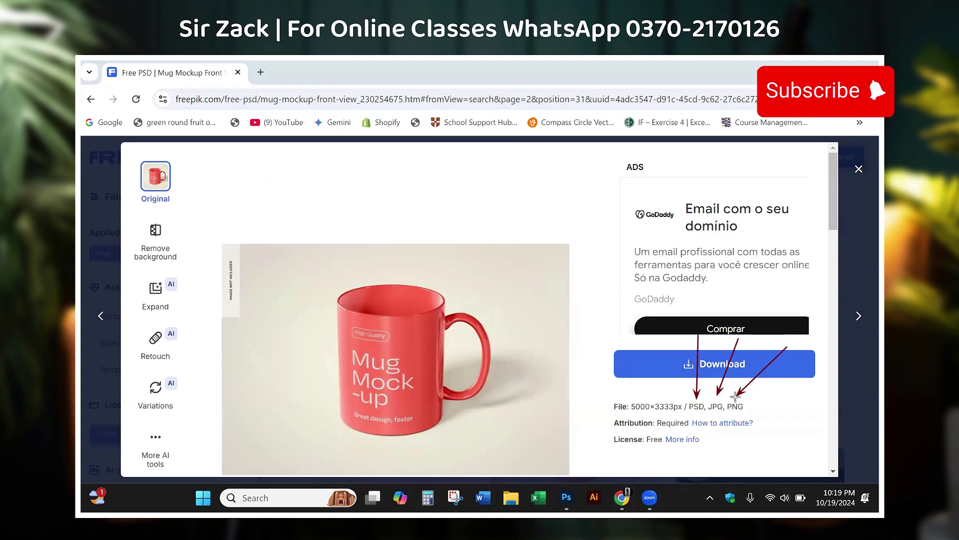
key("ctrl+z")
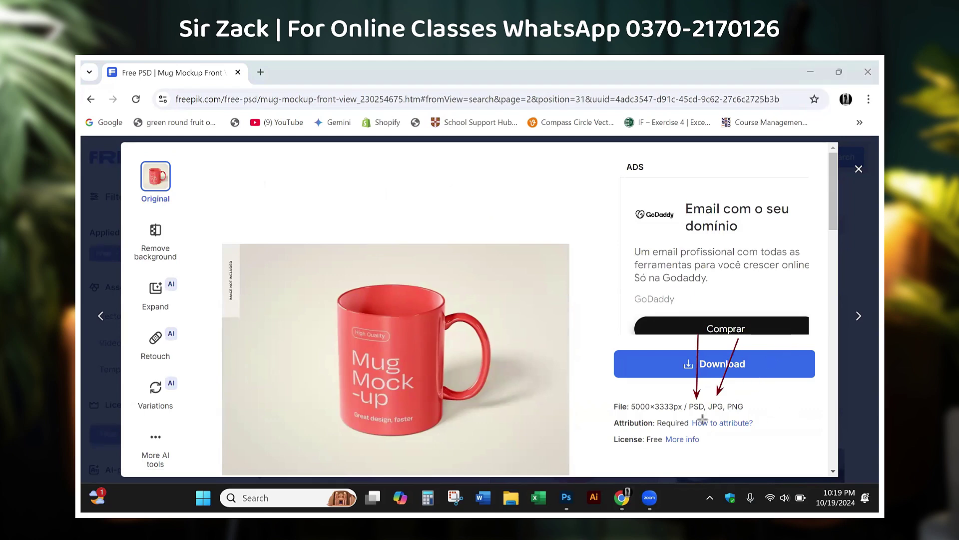
key("ctrl+z")
key("ctrl+z")
mouse_move(695, 360)
left_mouse_down()
mouse_move(688, 398)
mouse_move(715, 388)
mouse_move(705, 397)
left_mouse_up()
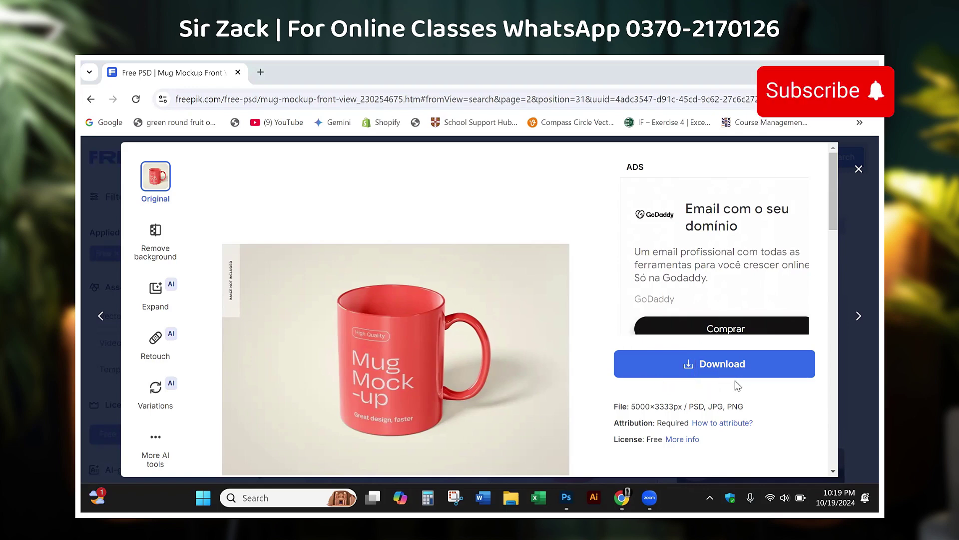
key("Escape")
Step: Download the mockup via Free download and dismiss the completion popup
left_click(706, 377)
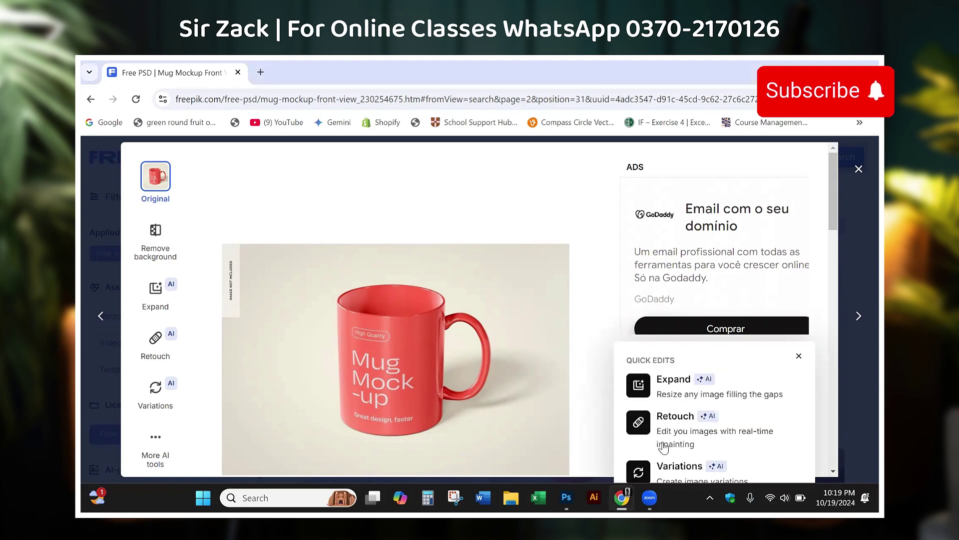
scroll(577, 415, "down", 5)
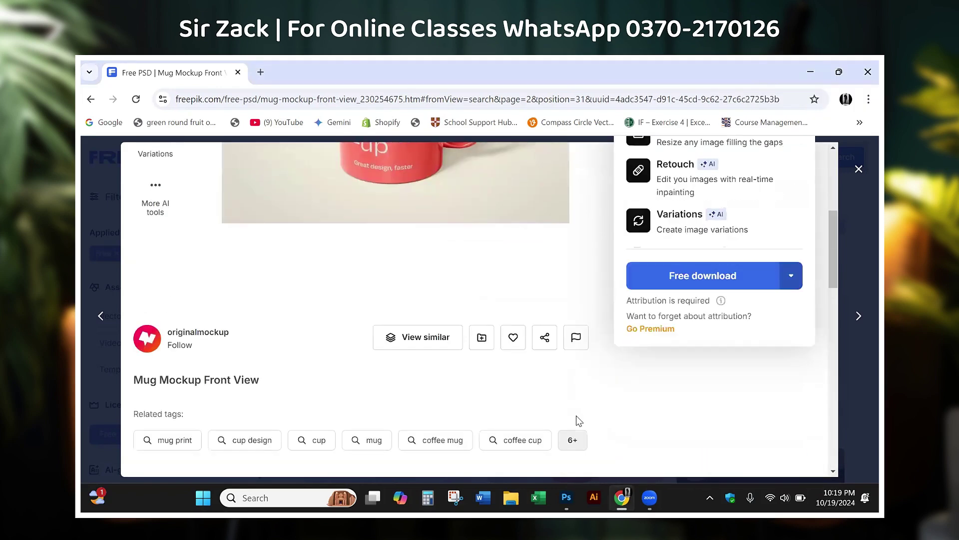
left_click(718, 274)
scroll(550, 367, "up", 4)
scroll(550, 361, "up", 1)
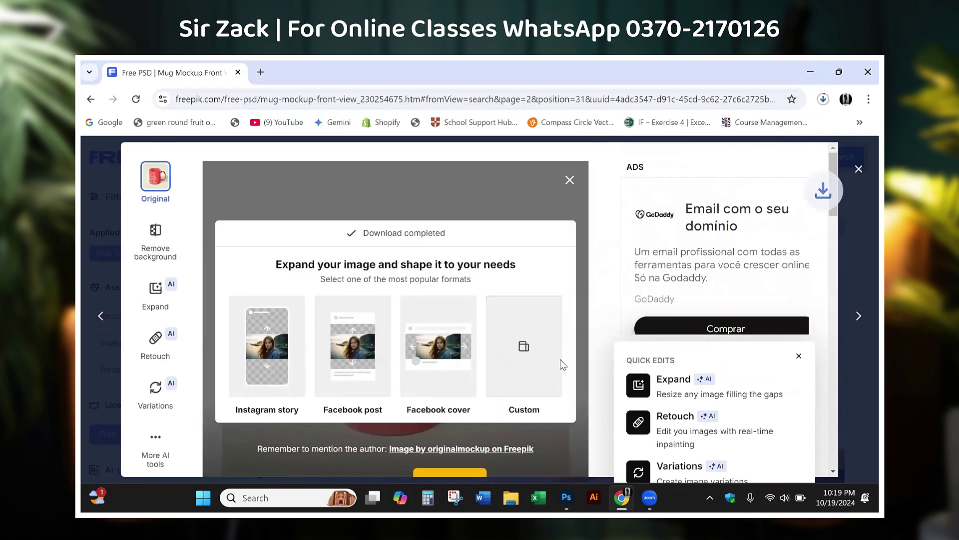
left_click(570, 180)
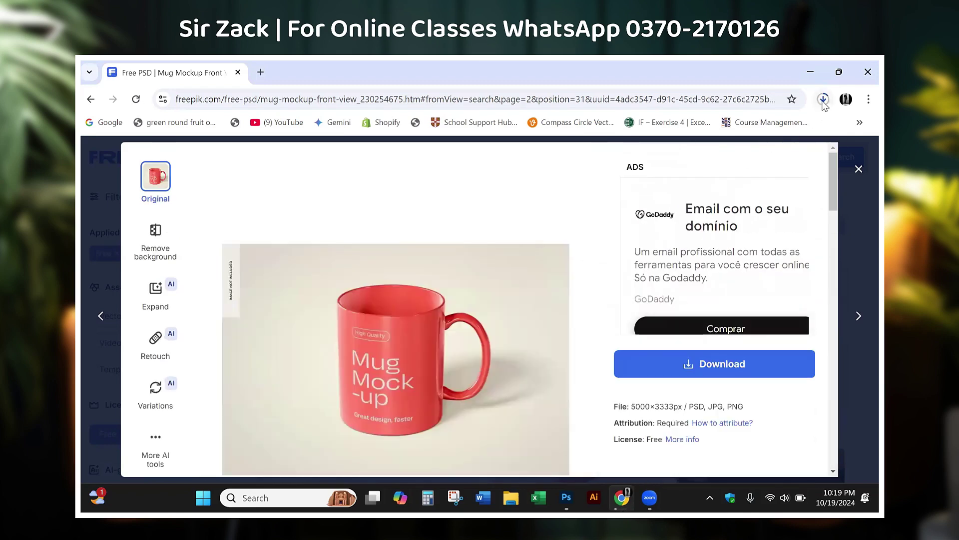
Step: Check mug-mockup-front-view.zip in the download history and show it in its folder
left_click(823, 99)
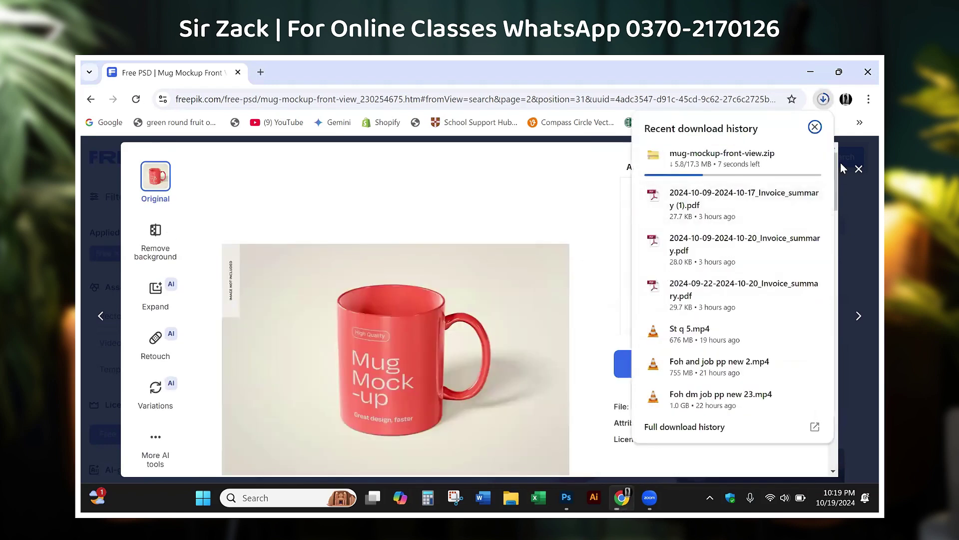
left_click(822, 103)
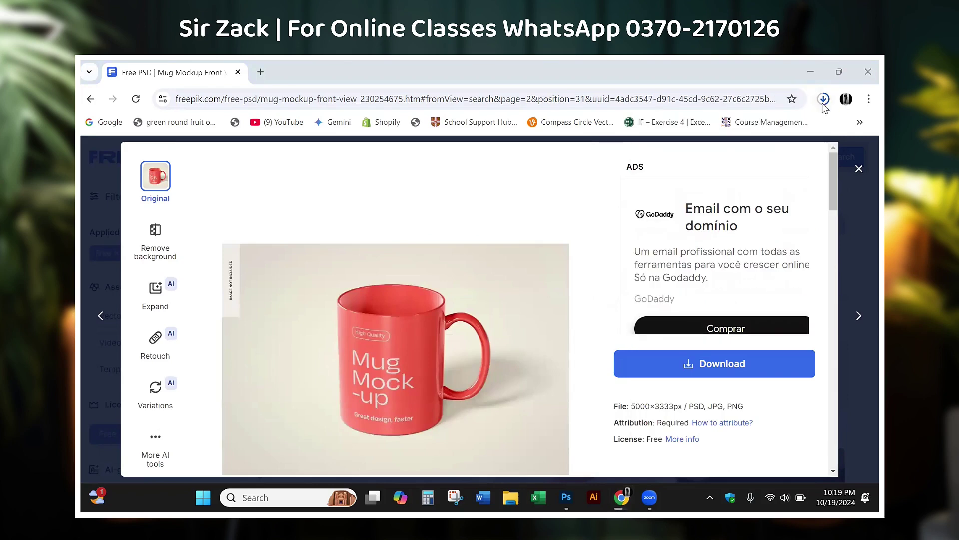
left_click(823, 100)
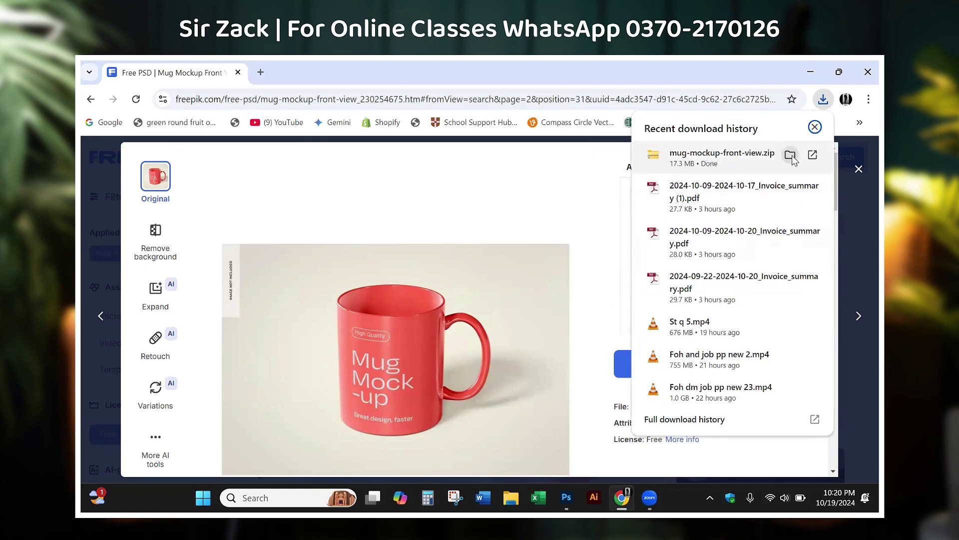
left_click(790, 155)
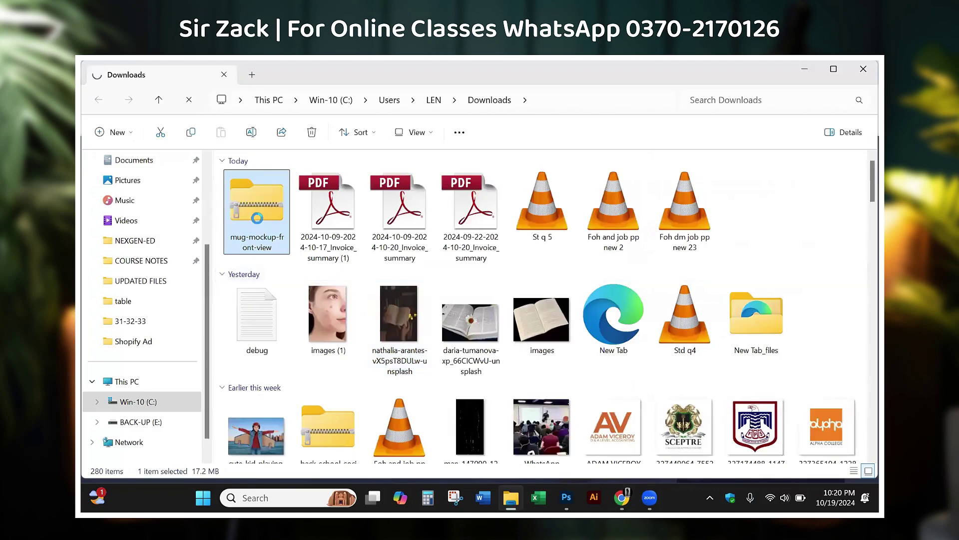
Step: Open mug-mockup-front-view.zip and launch its Adobe Photoshop Image file
double_click(257, 215)
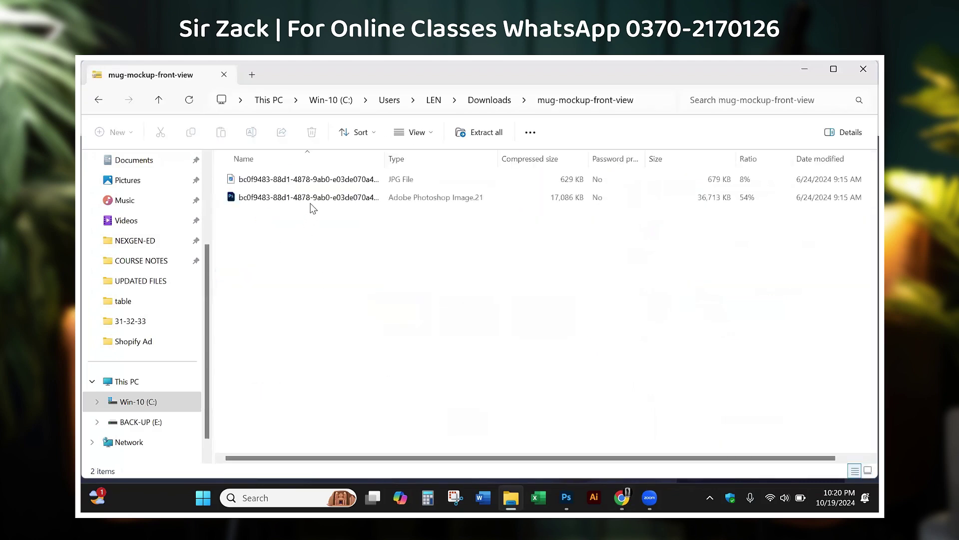
double_click(310, 201)
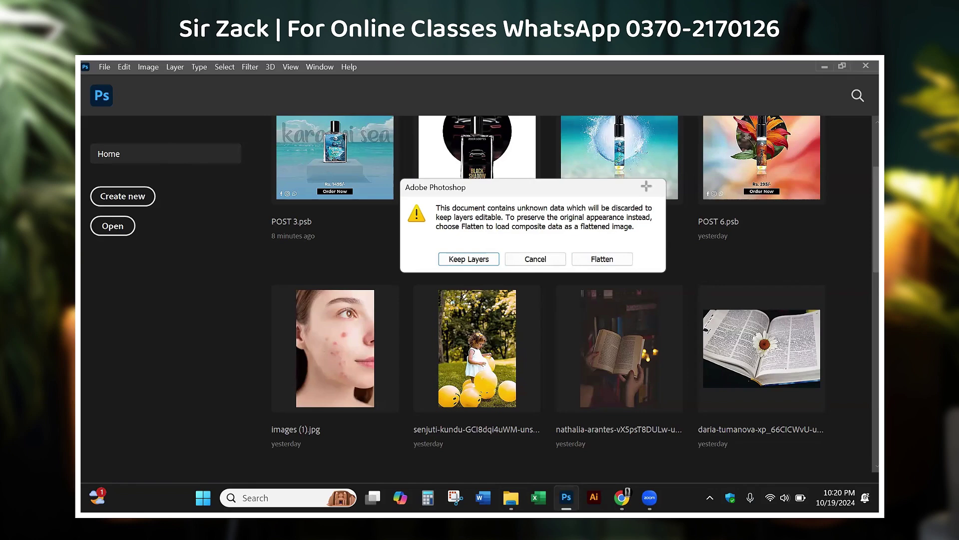
Step: Annotate the unknown-data dialog with arrows and crosses at the Flatten and Keep Layers options
left_click_drag(646, 186, 611, 248)
left_click_drag(421, 198, 459, 249)
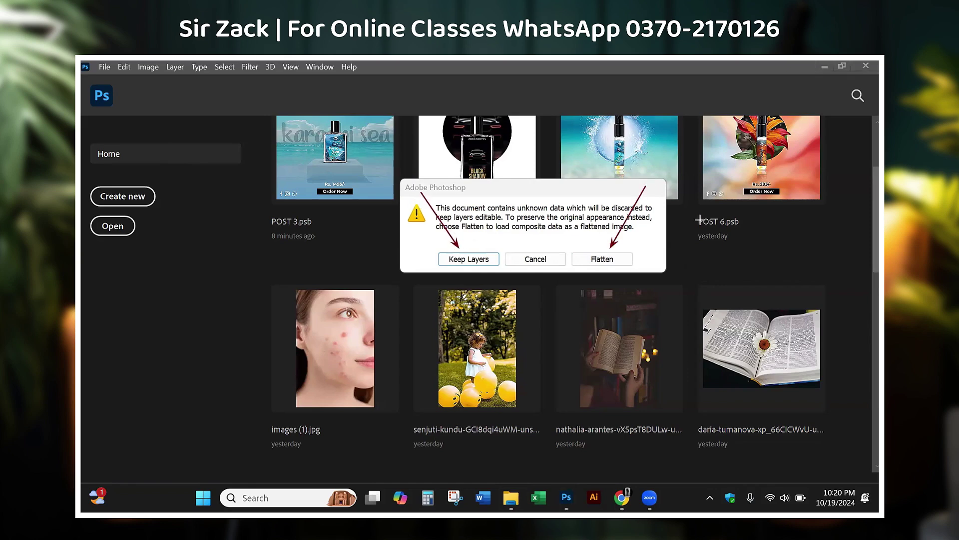
key("ctrl+z")
key("ctrl+z")
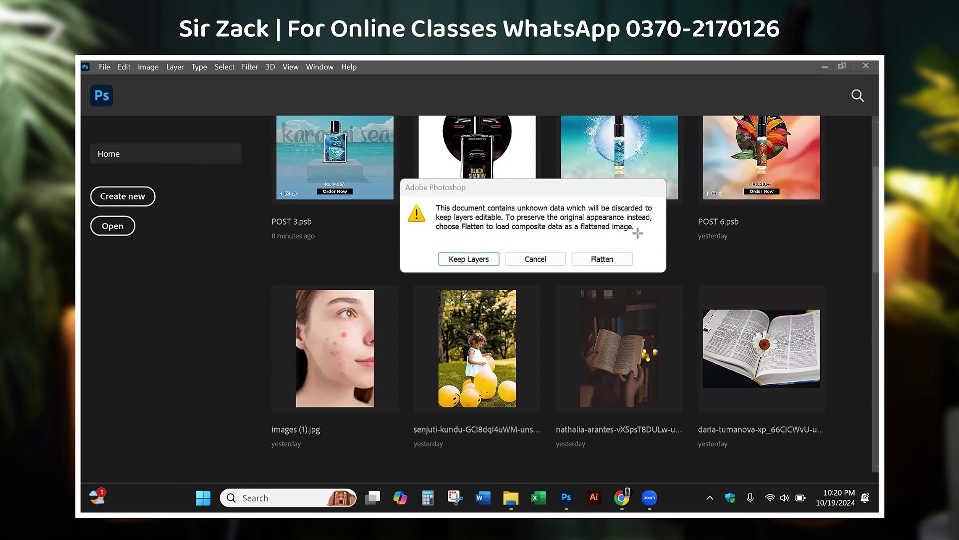
left_click_drag(650, 214, 618, 246)
key("ctrl+z")
left_click_drag(588, 235, 621, 280)
left_click_drag(631, 236, 575, 281)
Step: Cross out Flatten, point at Keep Layers, and choose Keep Layers to open the PSD
key("ctrl+z")
key("ctrl+z")
left_click_drag(576, 231, 621, 272)
left_click_drag(619, 227, 584, 273)
key("ctrl+z")
key("ctrl+z")
left_click_drag(496, 210, 481, 252)
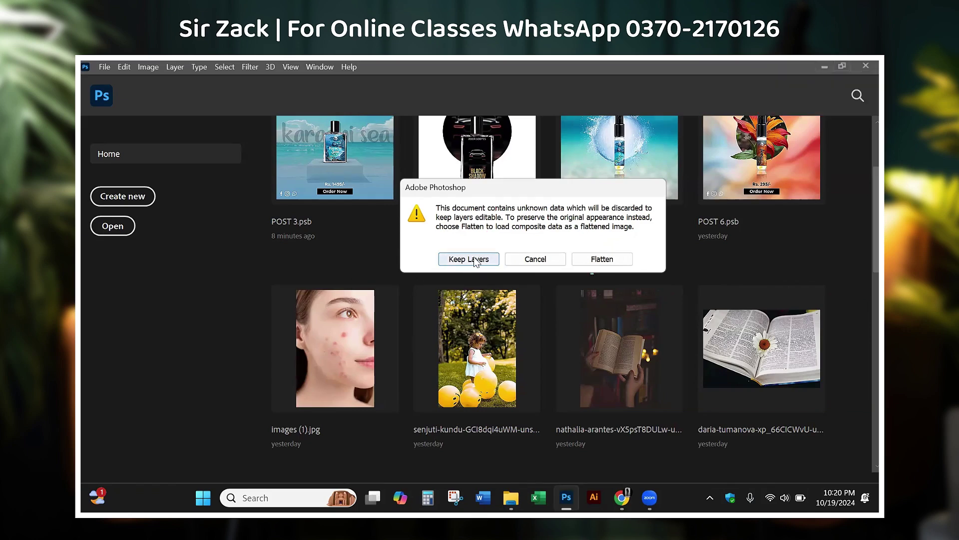
left_click(455, 262)
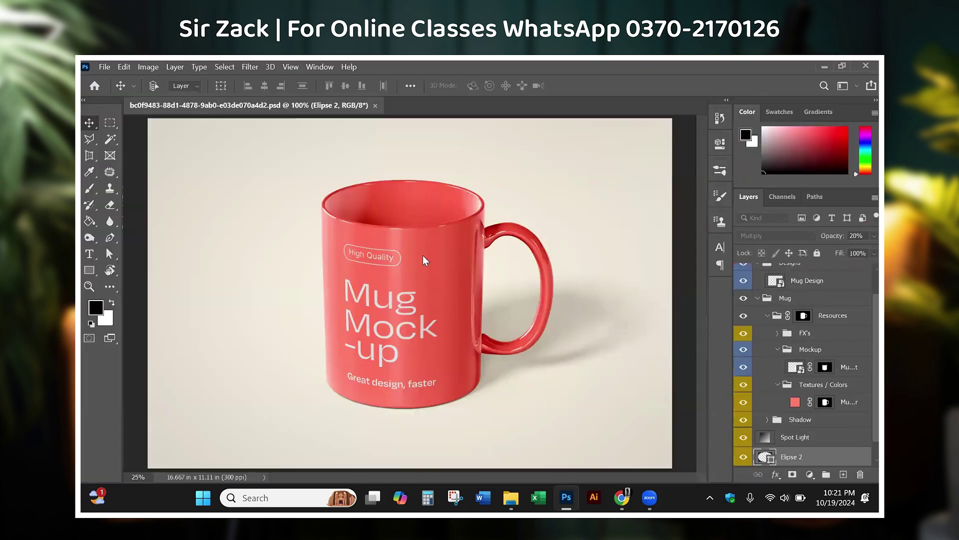
Step: Fit the mockup canvas in the window and highlight the layer list rows for viewers
key("ctrl+0")
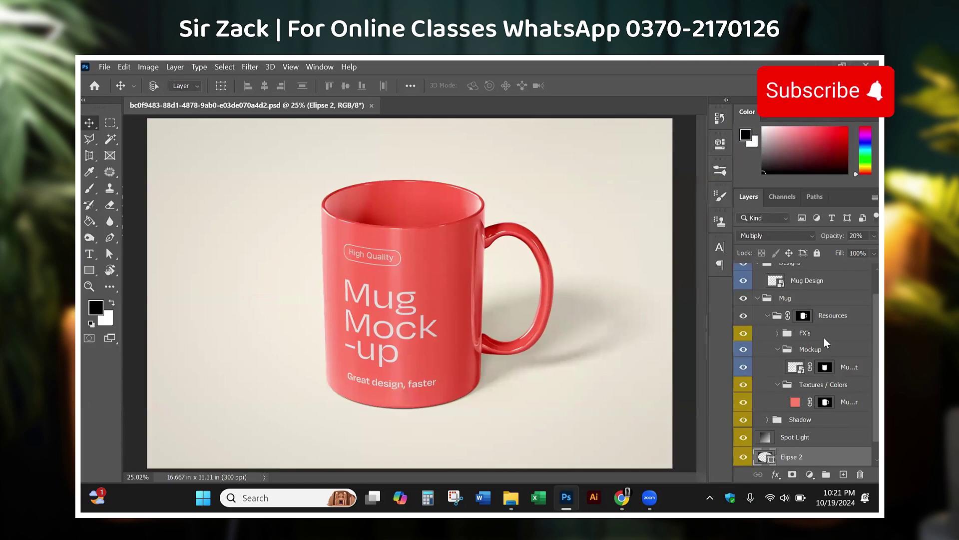
scroll(775, 325, "up", 3)
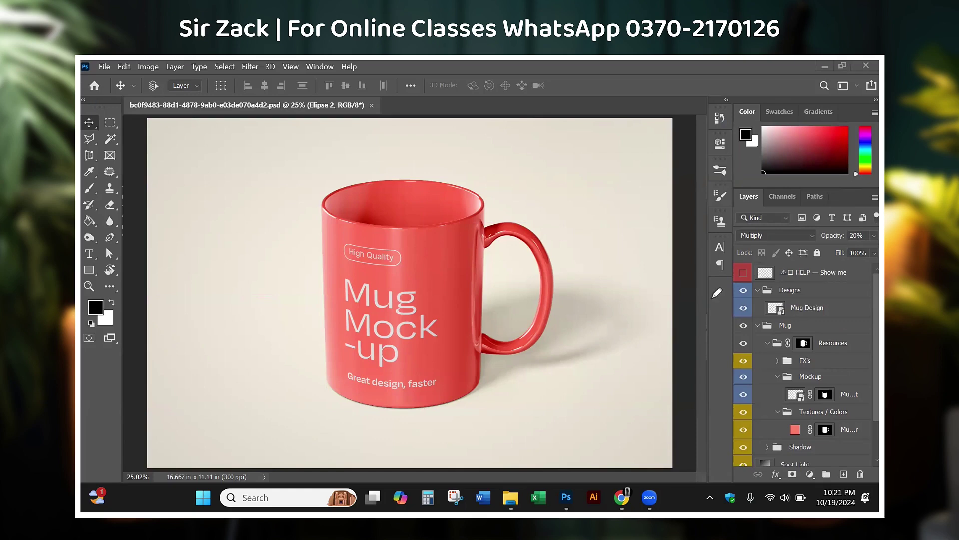
mouse_move(742, 259)
left_mouse_down()
mouse_move(749, 453)
mouse_move(730, 306)
left_mouse_up()
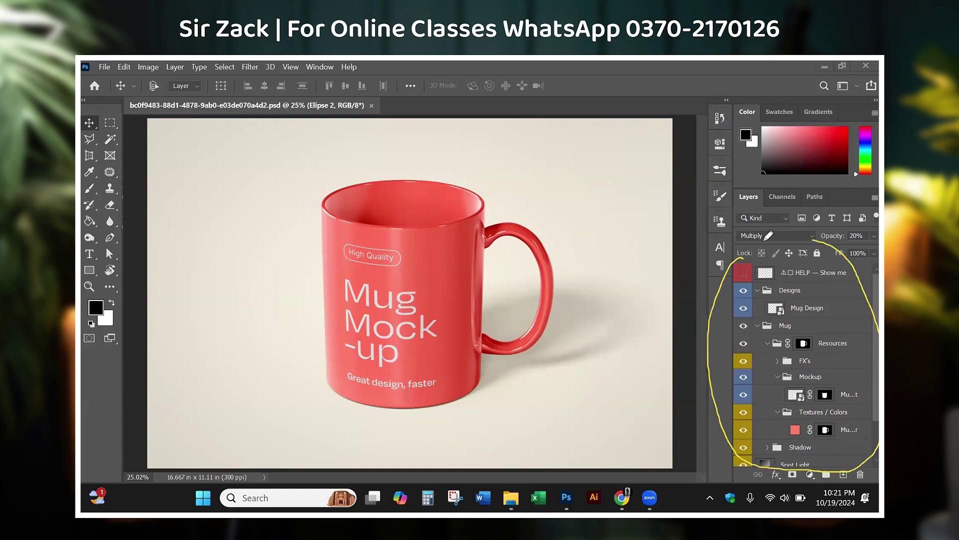
left_click_drag(644, 318, 719, 302)
left_click_drag(672, 330, 723, 326)
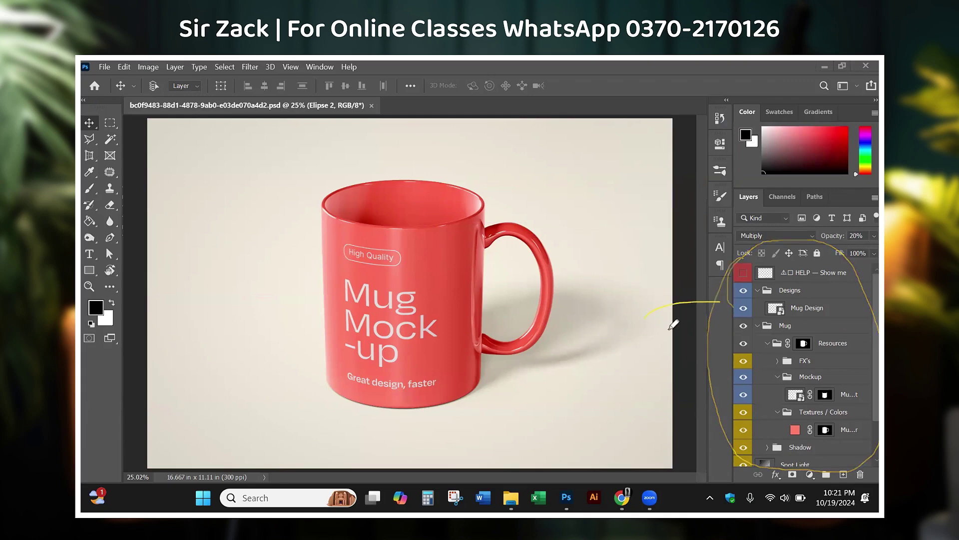
mouse_move(677, 349)
left_mouse_down()
mouse_move(731, 354)
mouse_move(725, 370)
left_mouse_up()
left_click_drag(701, 385, 752, 402)
Step: Point out the Shadow, Designs, Mug, Resources and FX's rows, then select the HELP — Show me layer
left_click_drag(737, 444, 695, 464)
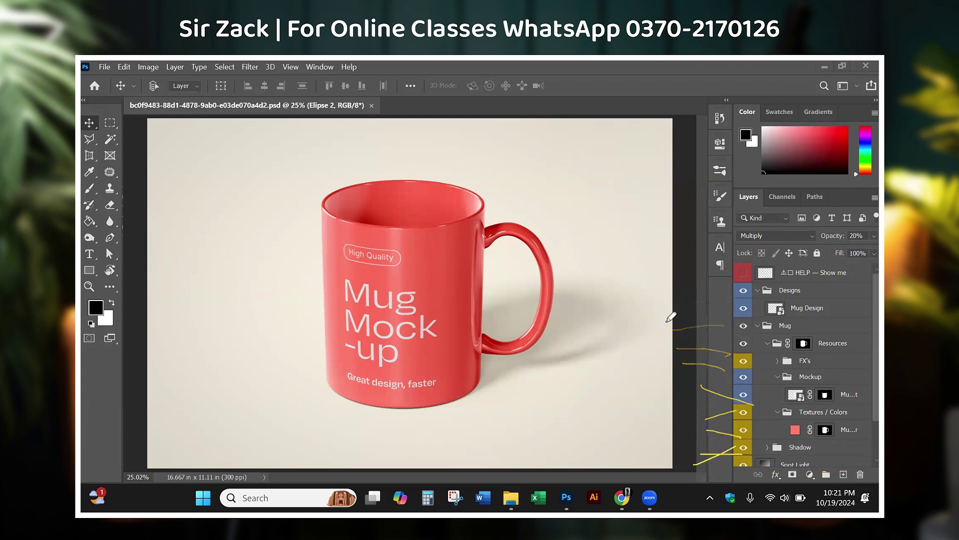
left_click_drag(675, 295, 759, 290)
mouse_move(720, 317)
left_mouse_down()
mouse_move(762, 327)
mouse_move(738, 346)
left_mouse_up()
left_click_drag(709, 362, 759, 369)
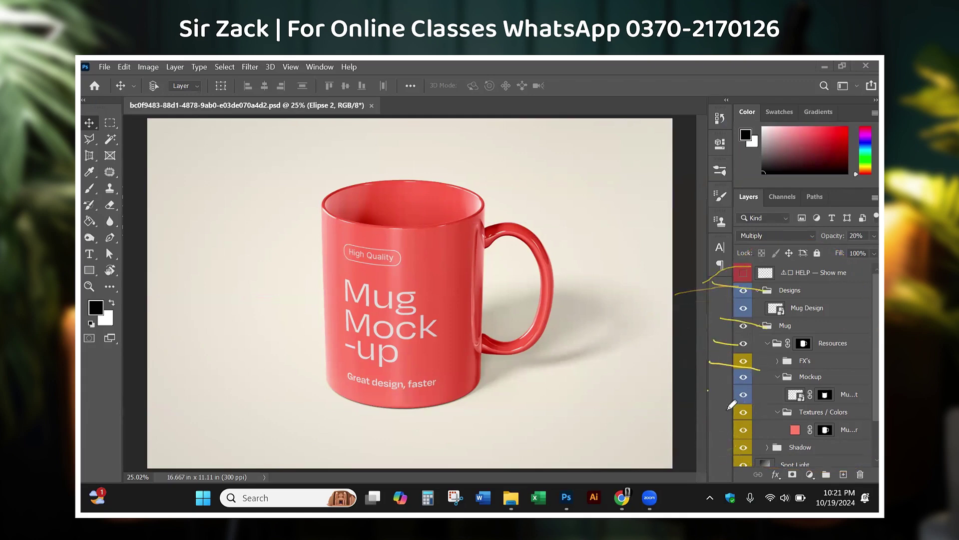
left_click_drag(708, 391, 737, 402)
left_click_drag(718, 418, 745, 438)
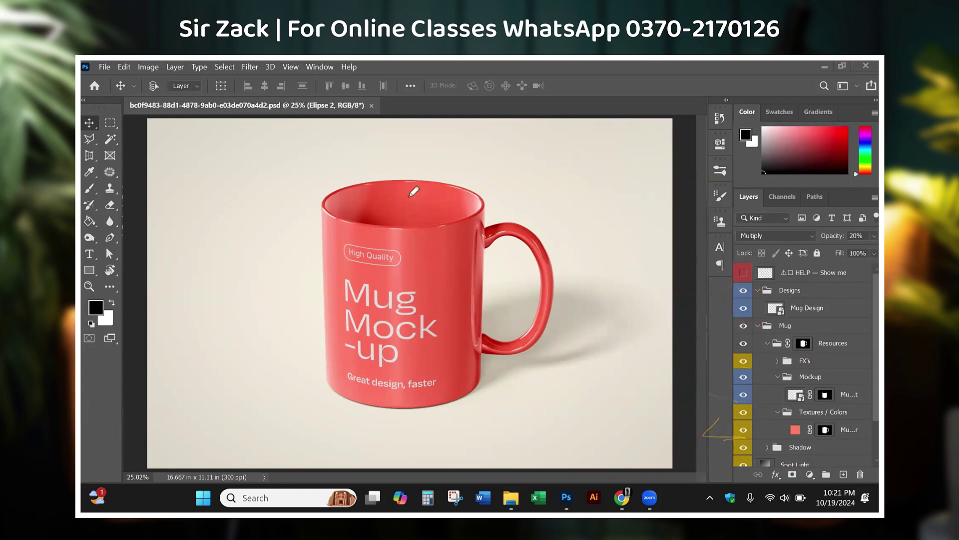
mouse_move(362, 139)
left_mouse_down()
mouse_move(574, 422)
mouse_move(389, 160)
left_mouse_up()
left_click(831, 277)
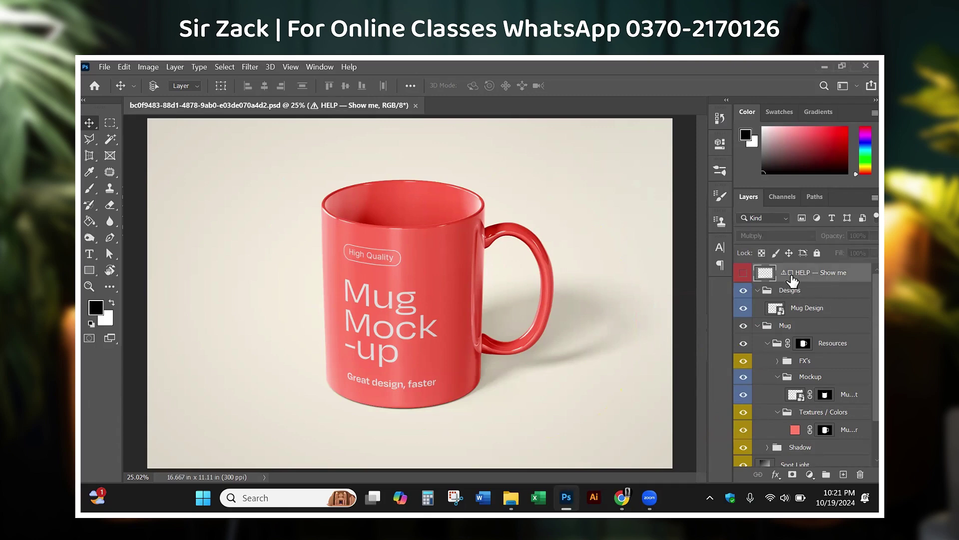
key("Delete")
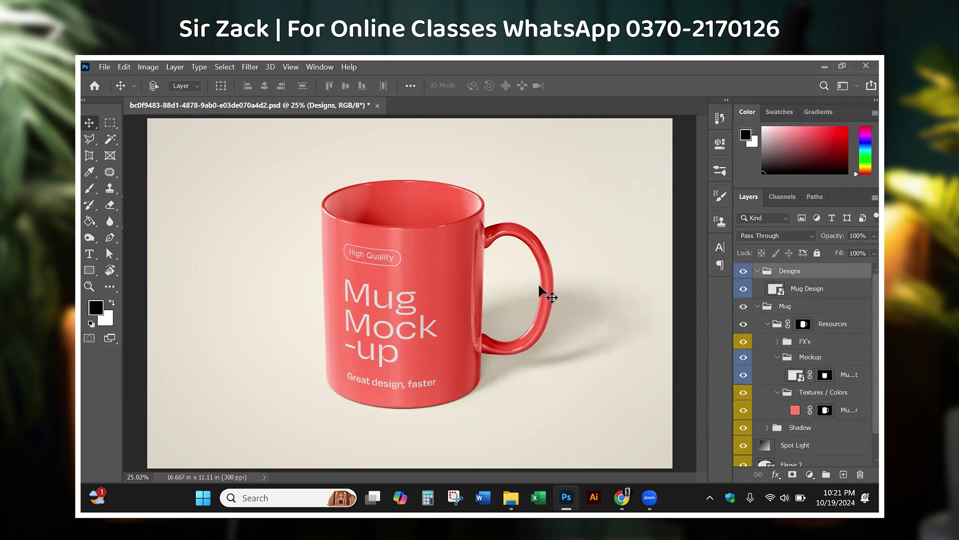
left_click(744, 271)
left_click(744, 271)
left_click(744, 271)
left_click(744, 306)
left_click(744, 307)
left_click(744, 307)
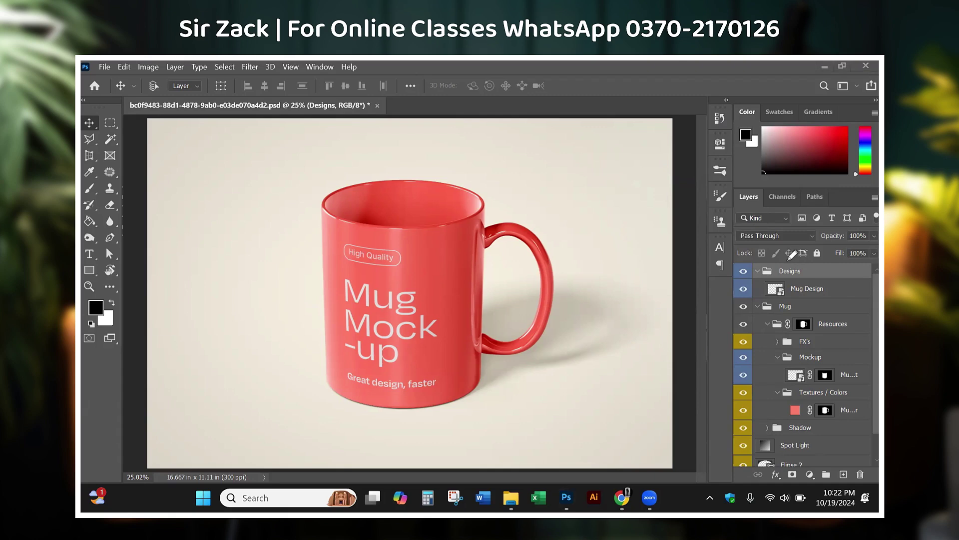
mouse_move(792, 256)
left_mouse_down()
mouse_move(743, 276)
mouse_move(818, 273)
mouse_move(763, 265)
left_mouse_up()
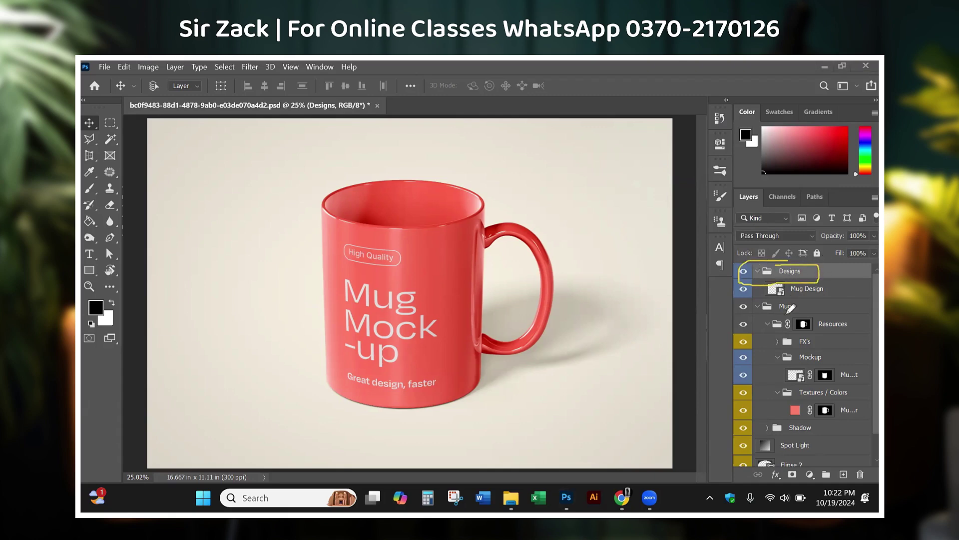
mouse_move(773, 301)
left_mouse_down()
mouse_move(750, 302)
mouse_move(775, 313)
mouse_move(799, 300)
mouse_move(769, 308)
left_mouse_up()
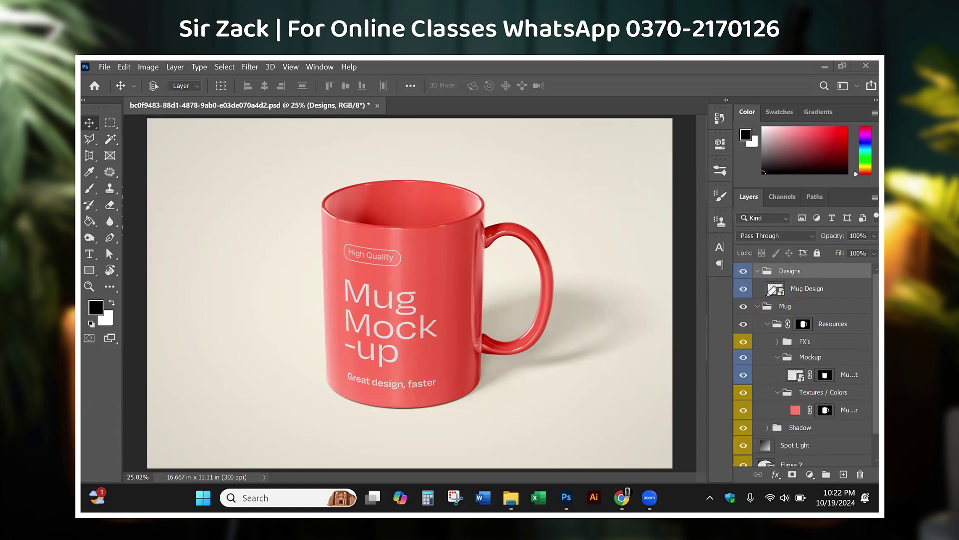
mouse_move(771, 298)
left_mouse_down()
mouse_move(737, 305)
mouse_move(745, 319)
mouse_move(824, 313)
mouse_move(765, 299)
left_mouse_up()
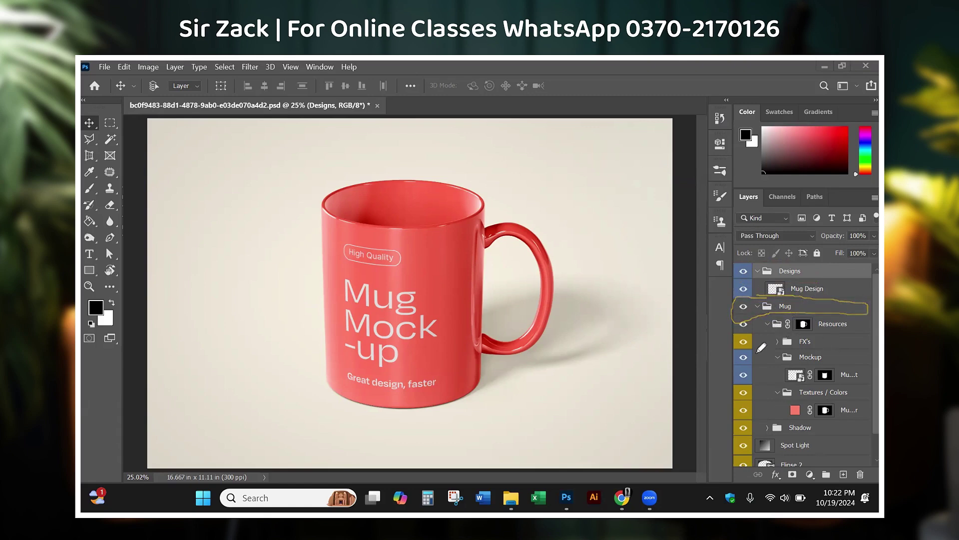
mouse_move(761, 347)
left_mouse_down()
mouse_move(772, 417)
mouse_move(822, 333)
left_mouse_up()
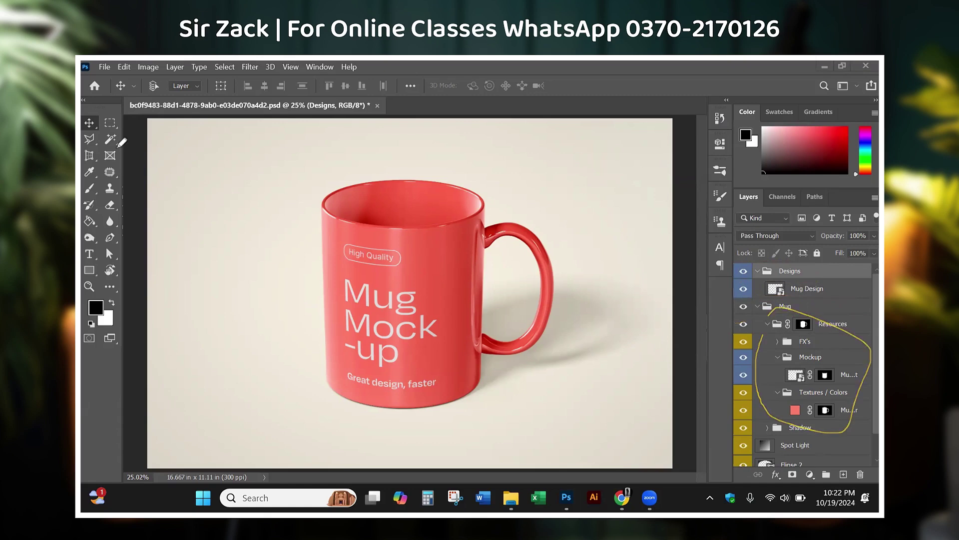
left_click(767, 306)
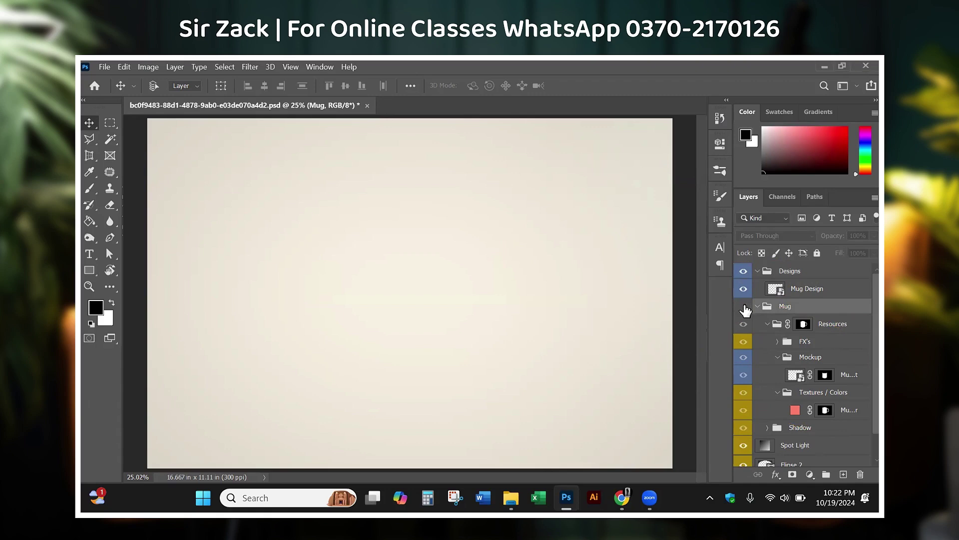
left_click(743, 307)
left_click(741, 308)
left_click(743, 307)
left_click(743, 306)
left_click(803, 325)
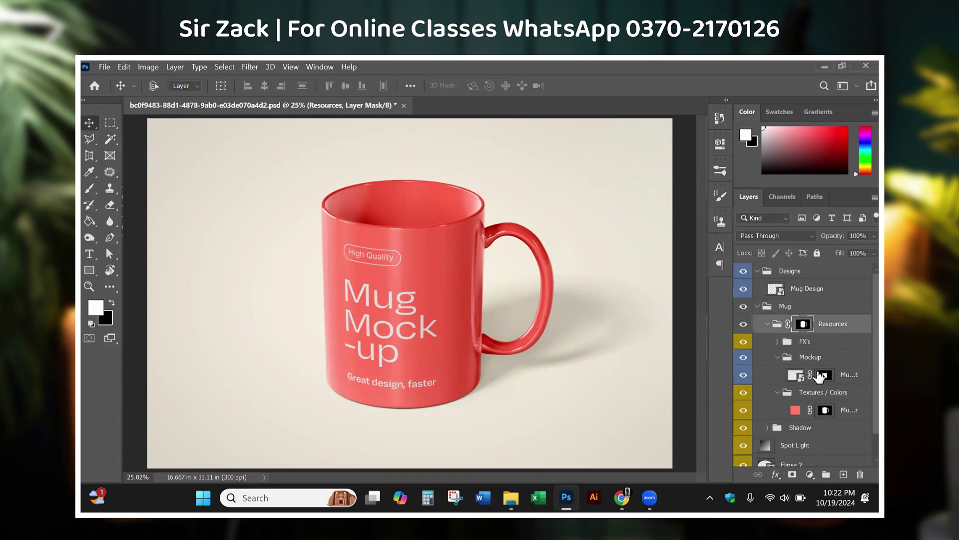
left_click(744, 341)
left_click(744, 342)
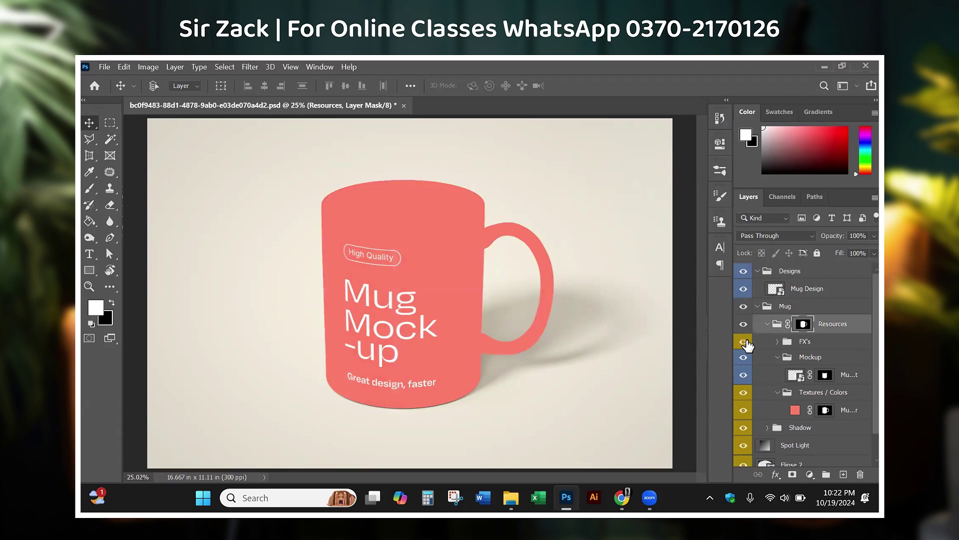
scroll(840, 415, "down", 1)
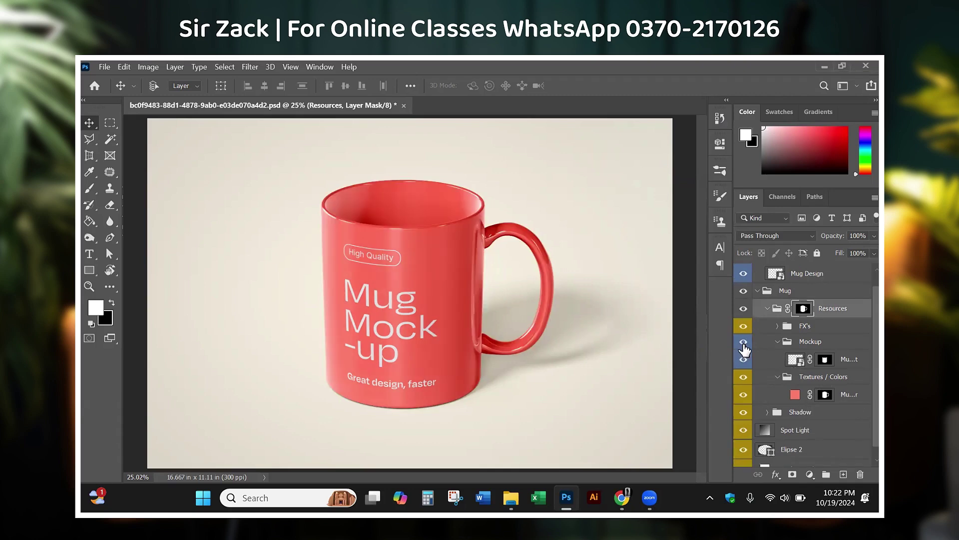
left_click(744, 342)
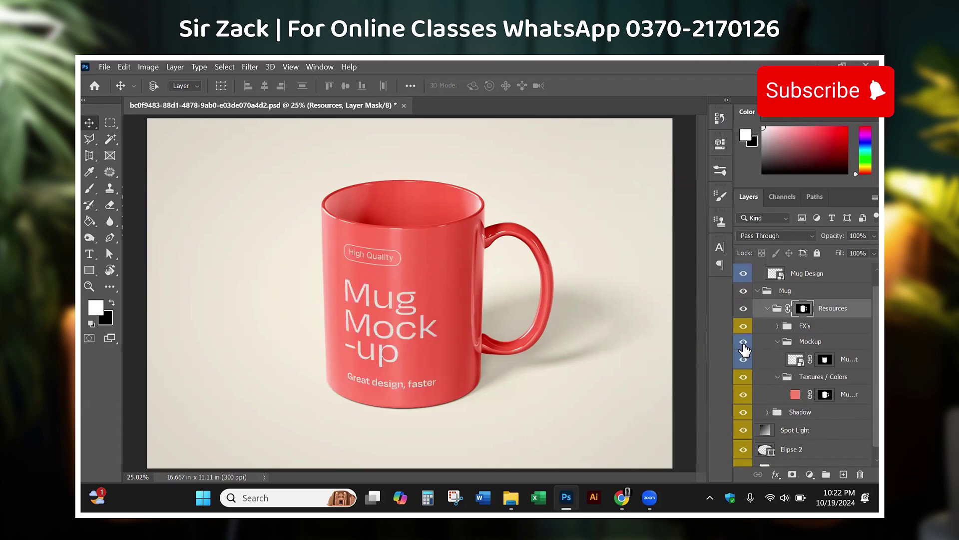
left_click(744, 344)
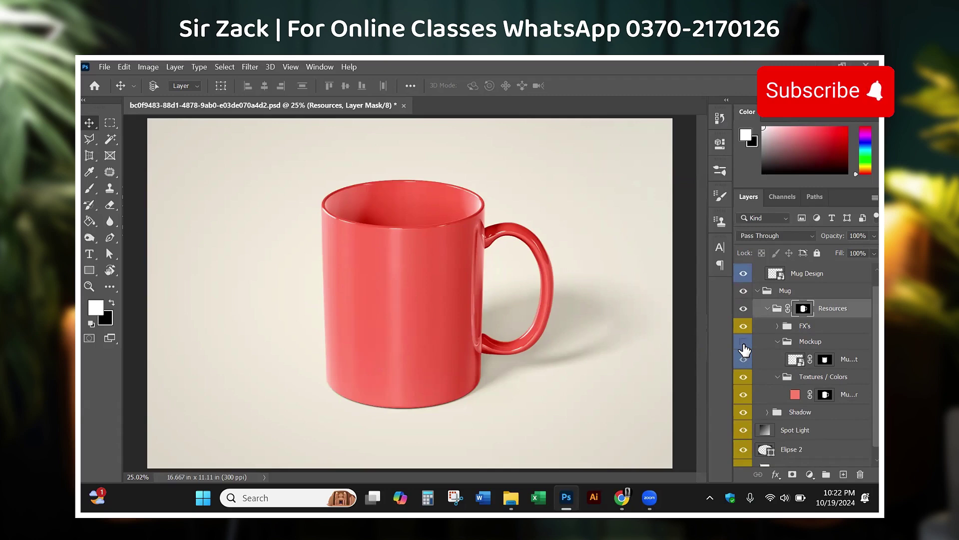
left_click(744, 344)
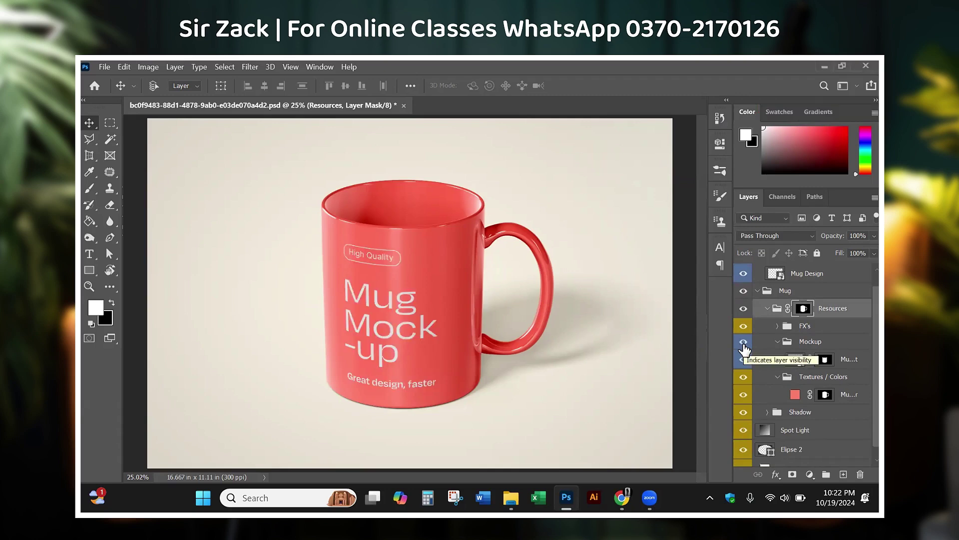
left_click(743, 343)
left_click(743, 343)
left_click(840, 344)
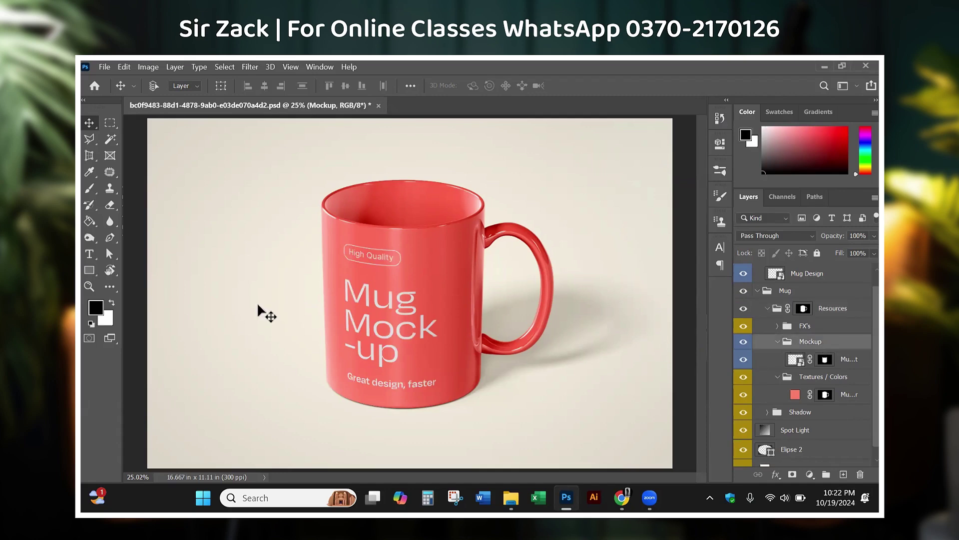
Step: Expand the Mockup group, select the Mug Target layer mask, and open Select and Mask with Ctrl+Alt+R
mouse_move(832, 334)
left_mouse_down()
mouse_move(735, 350)
mouse_move(773, 333)
left_mouse_up()
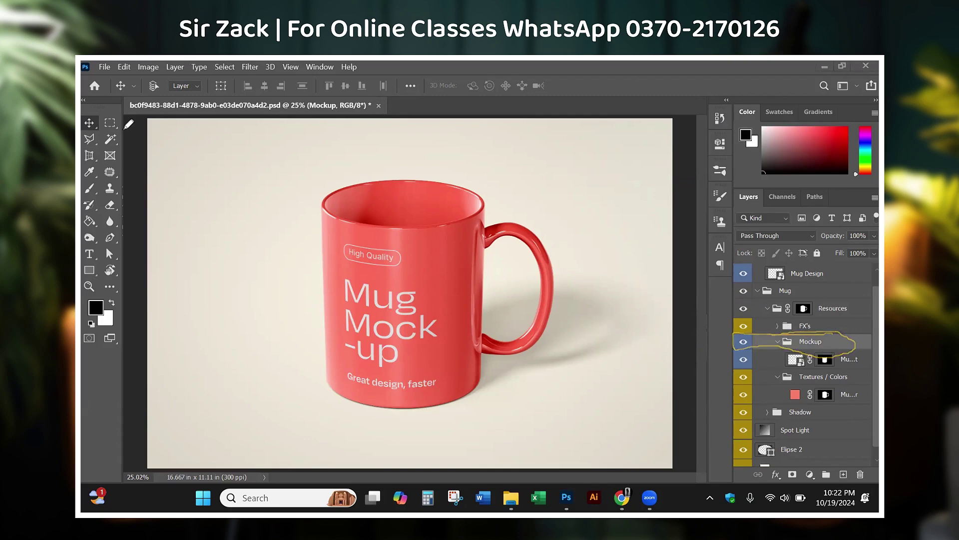
left_click(805, 345)
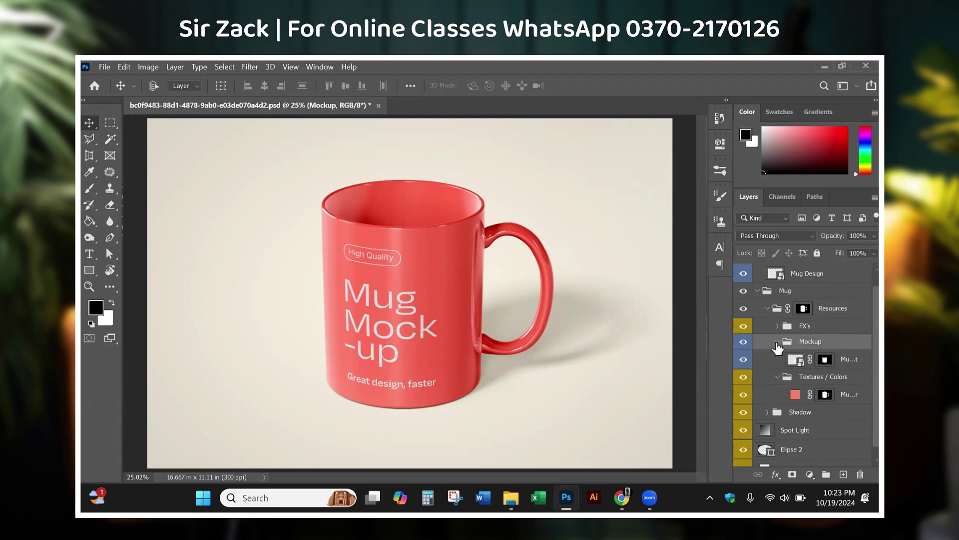
left_click(777, 342)
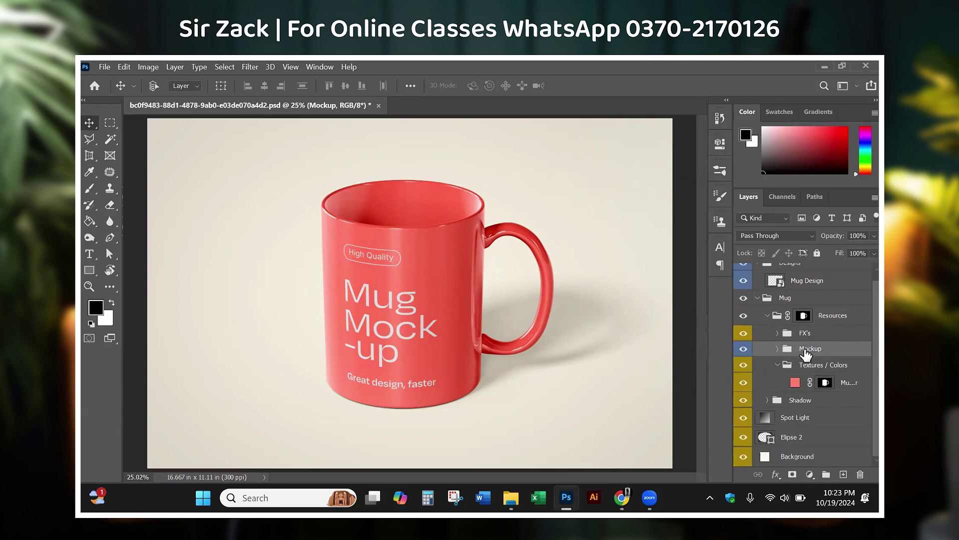
left_click(778, 348)
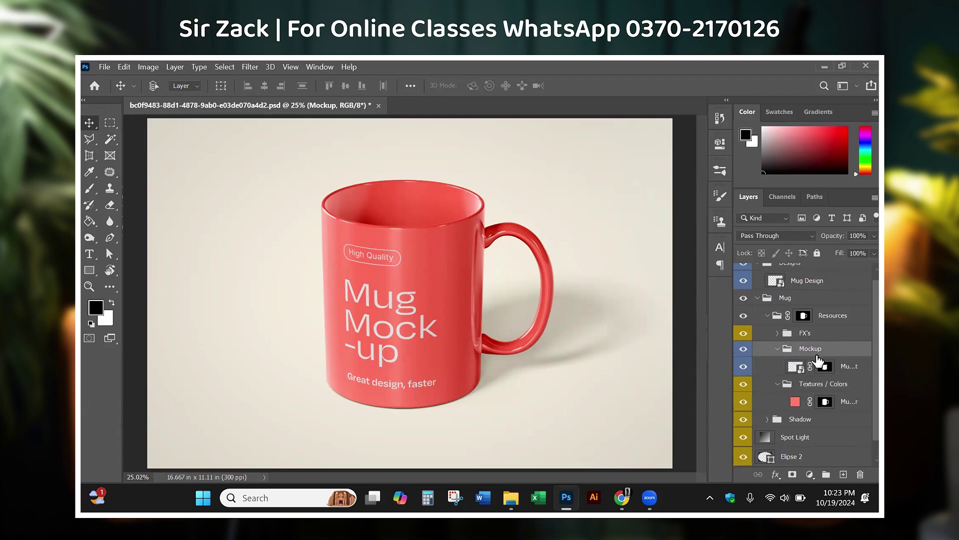
left_click(818, 371)
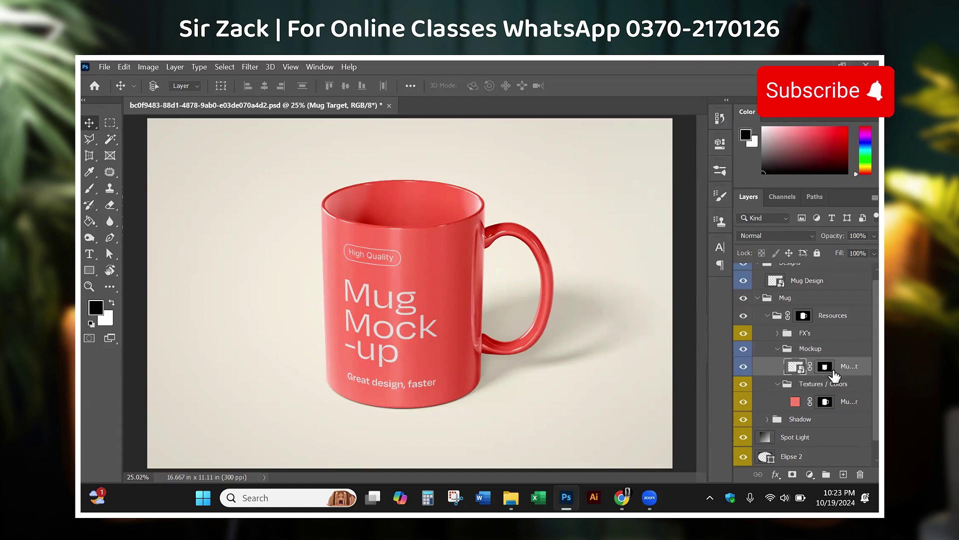
left_click(826, 368)
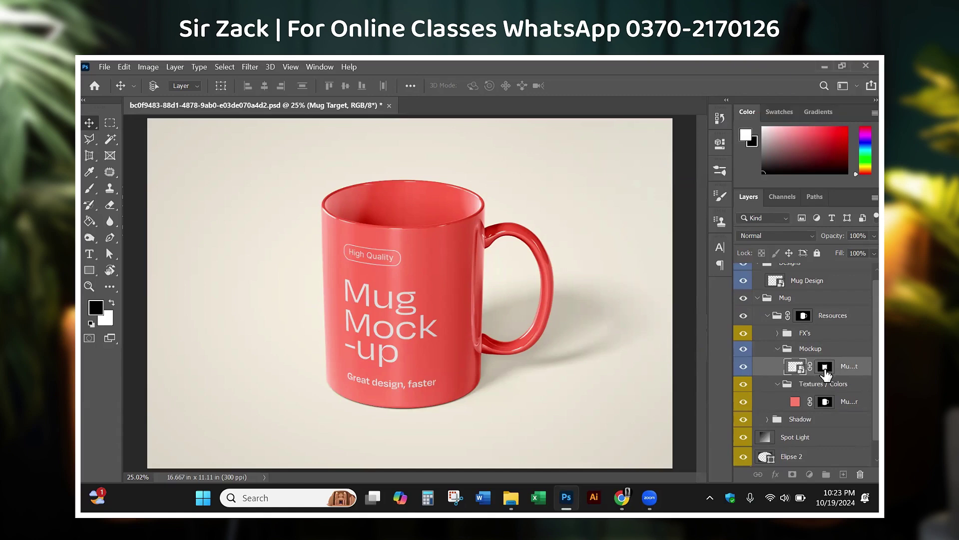
key("ctrl+alt+r")
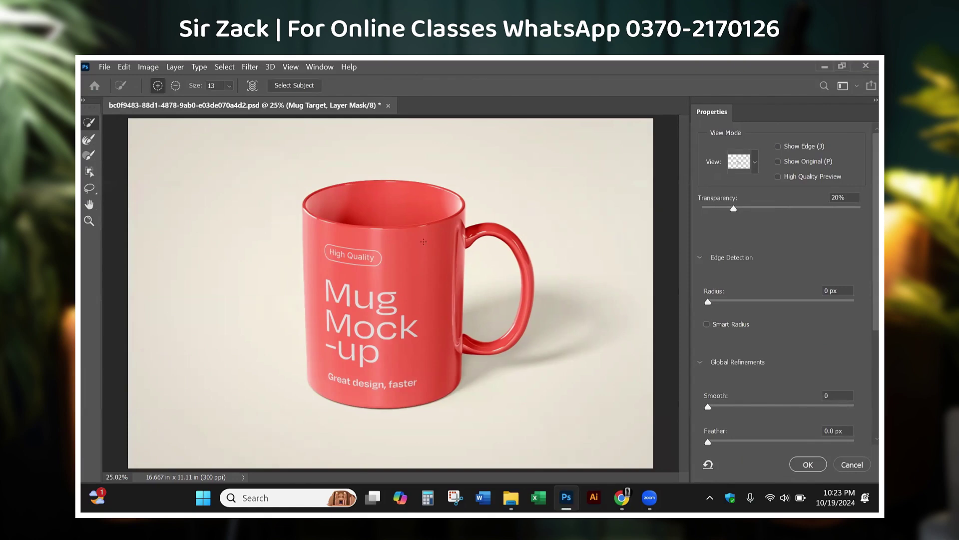
left_click(852, 465)
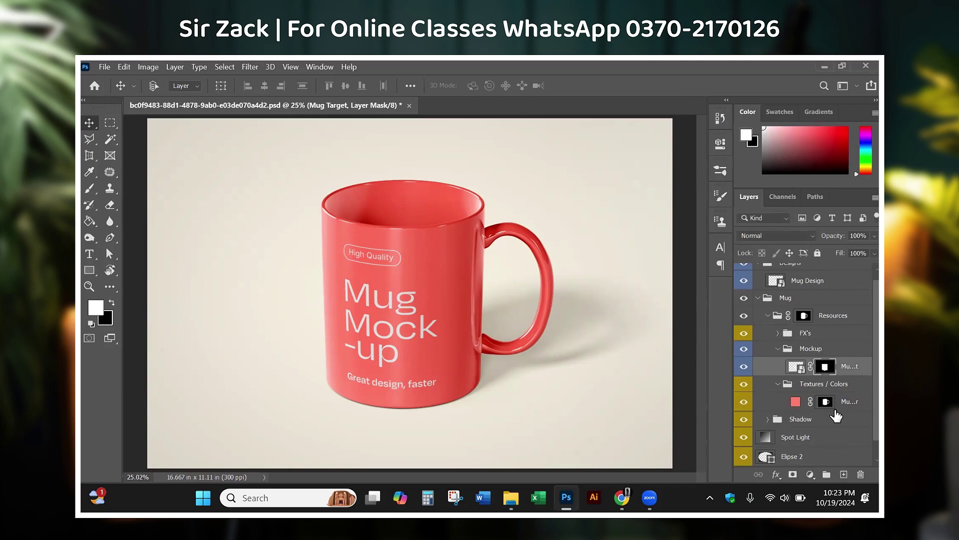
left_click(803, 315)
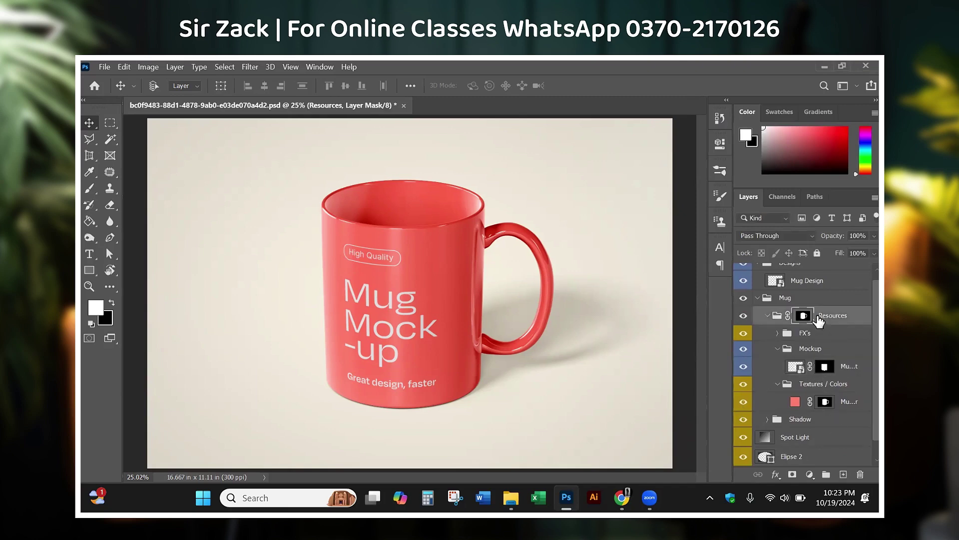
left_click(826, 369)
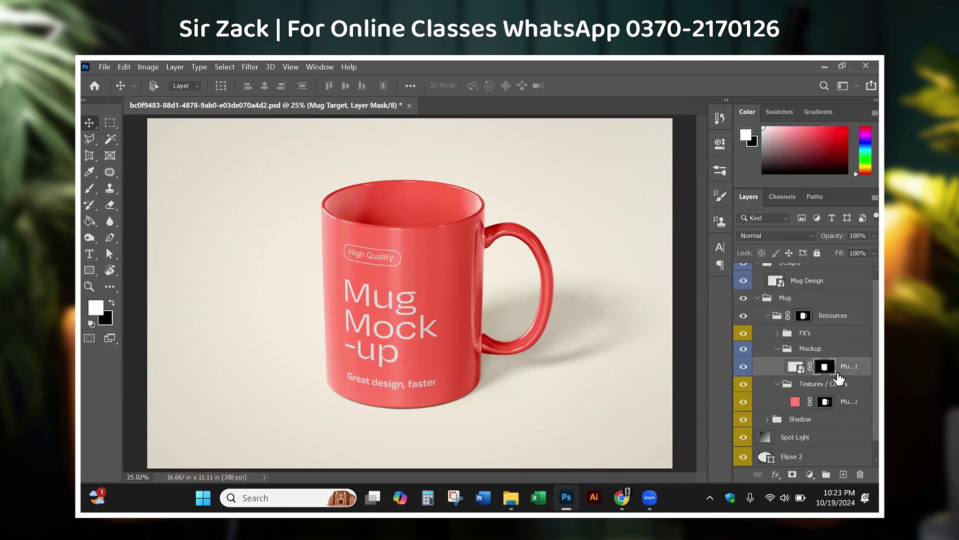
key("ctrl+alt+r")
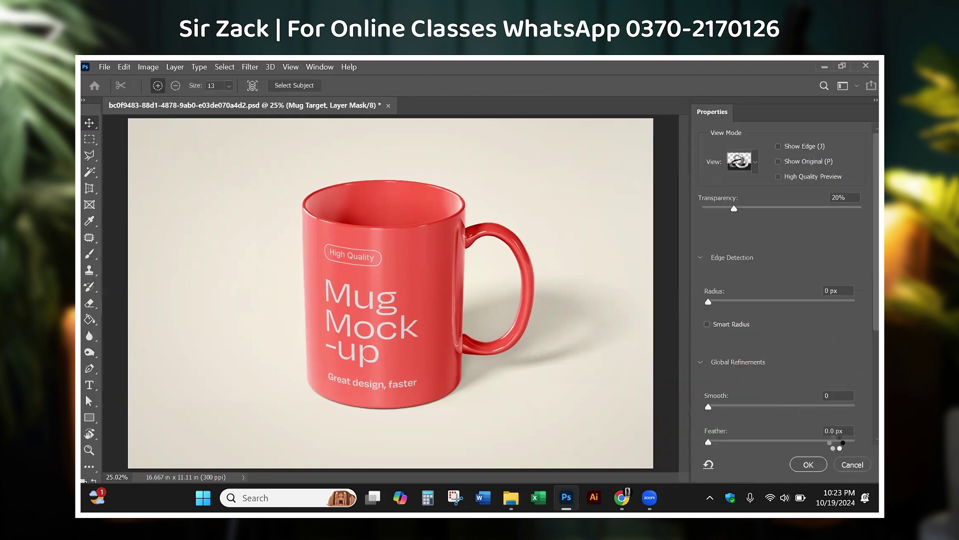
left_click(849, 464)
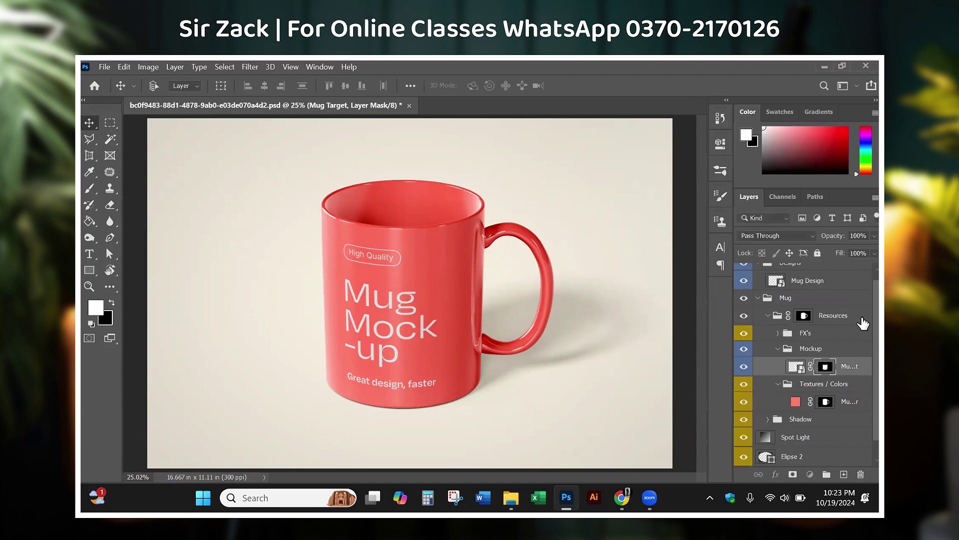
left_click(814, 318)
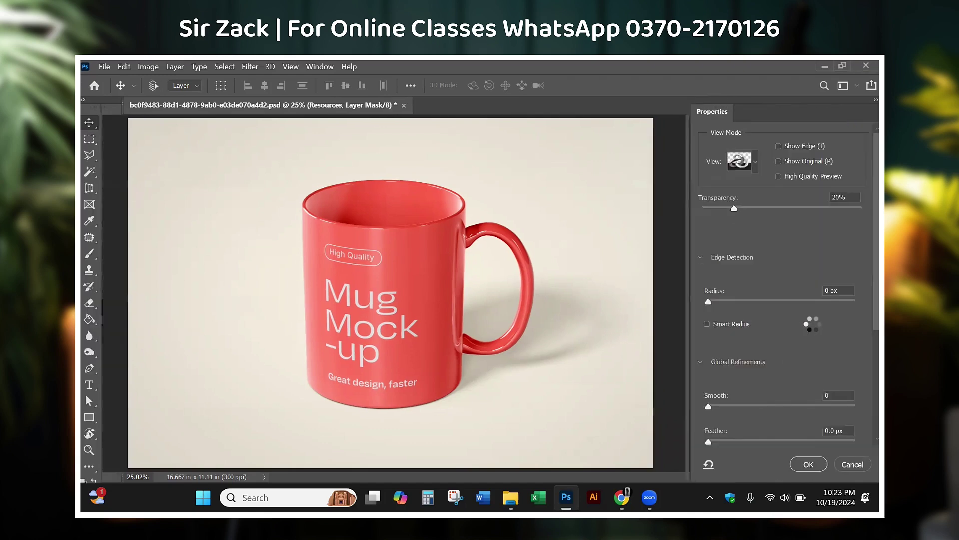
key("ctrl+alt+r")
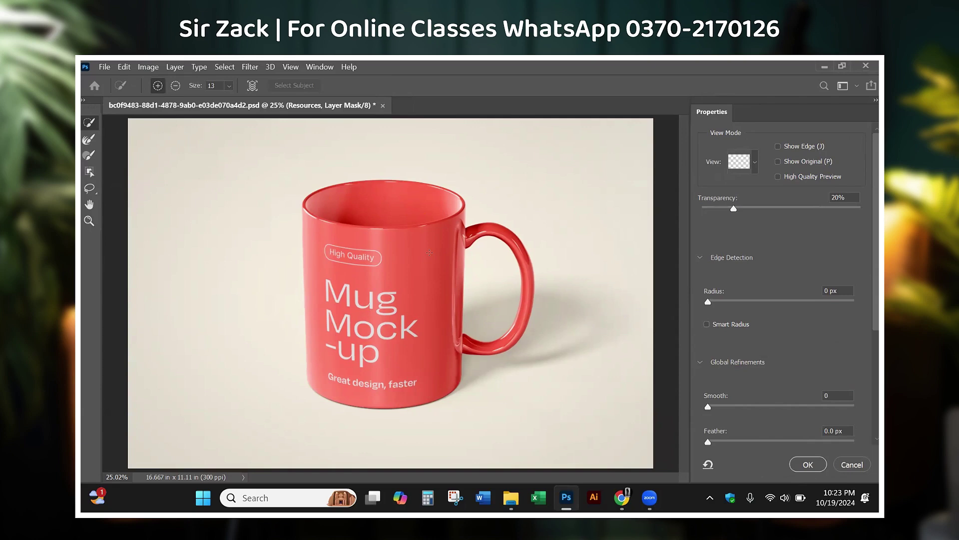
scroll(747, 329, "down", 3)
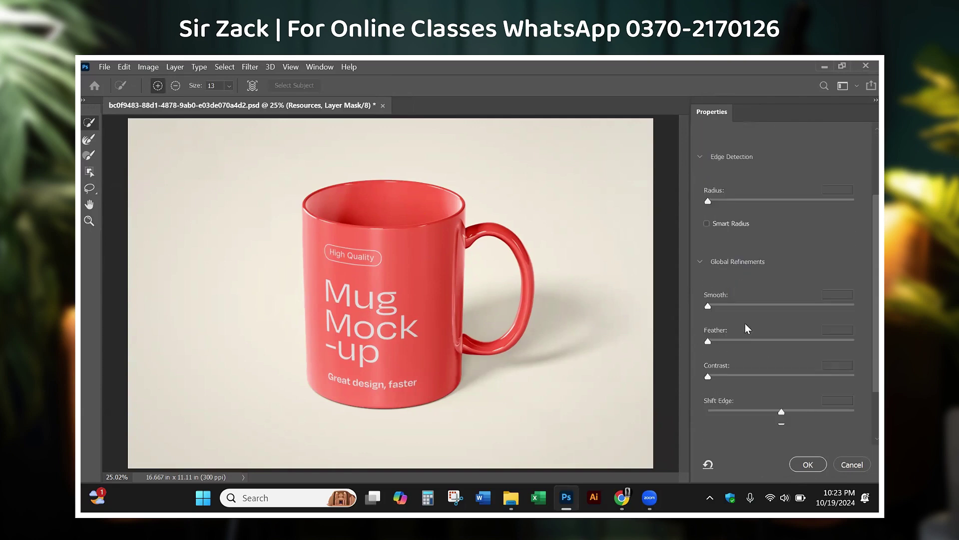
scroll(747, 330, "down", 2)
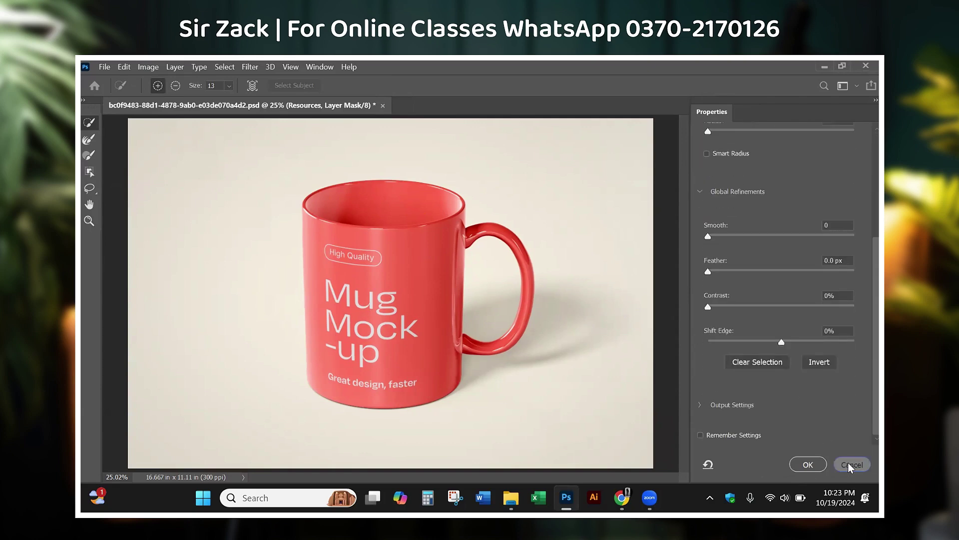
left_click(852, 464)
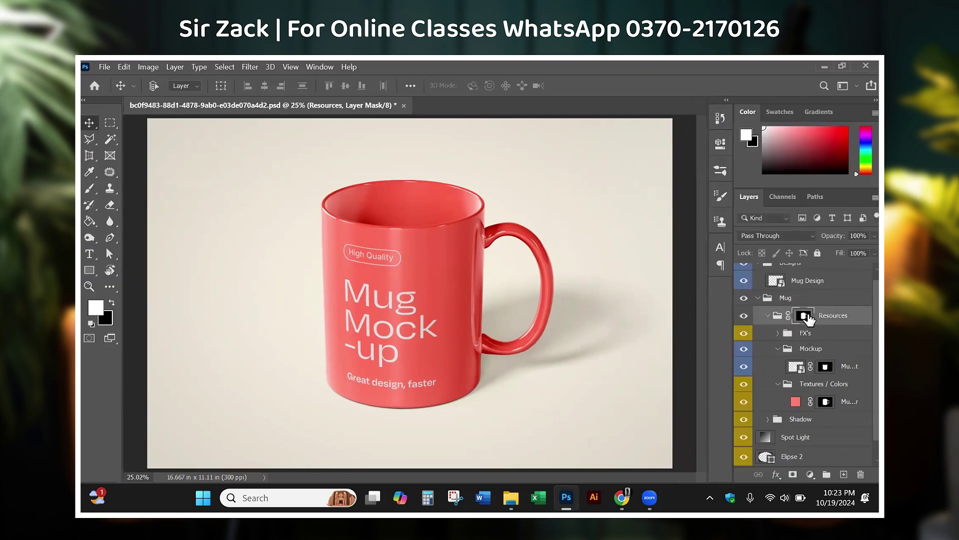
Step: Toggle the Resources group and mug design visibility, then open the Mug Target smart object contents
left_click(743, 315)
left_click(743, 366)
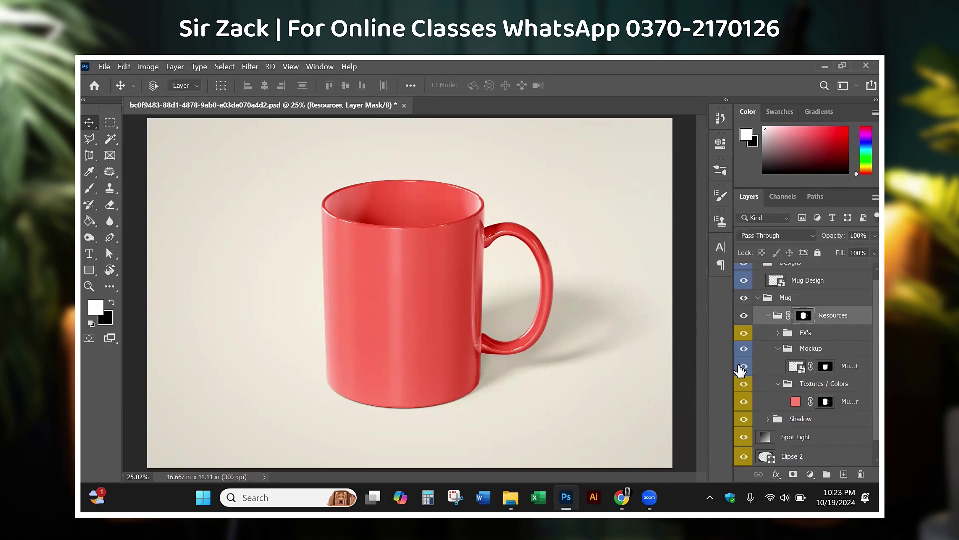
left_click(796, 368)
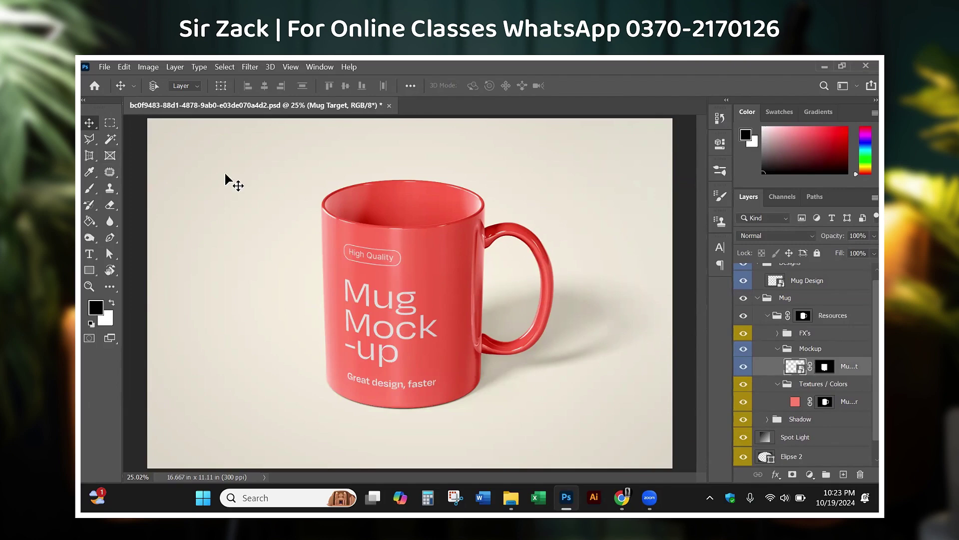
left_click_drag(784, 353, 792, 356)
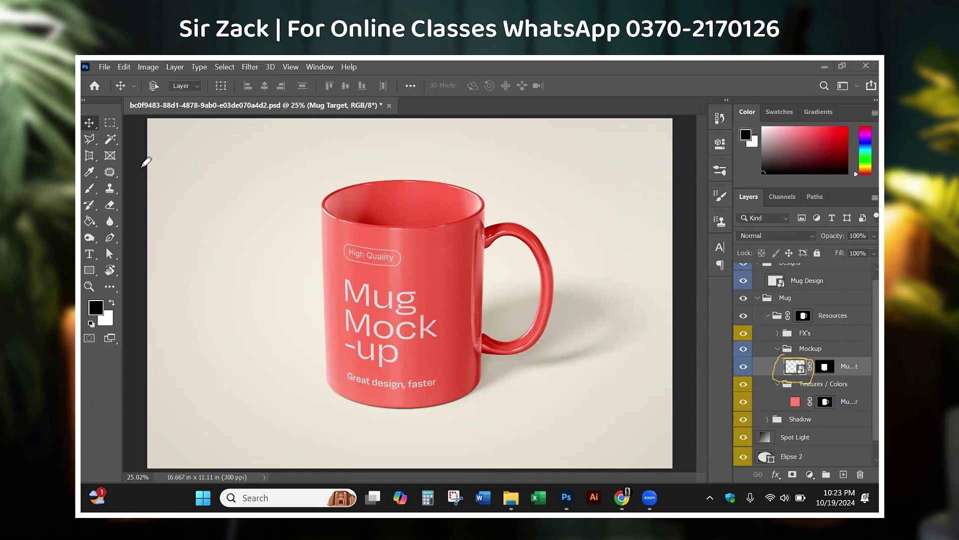
double_click(795, 368)
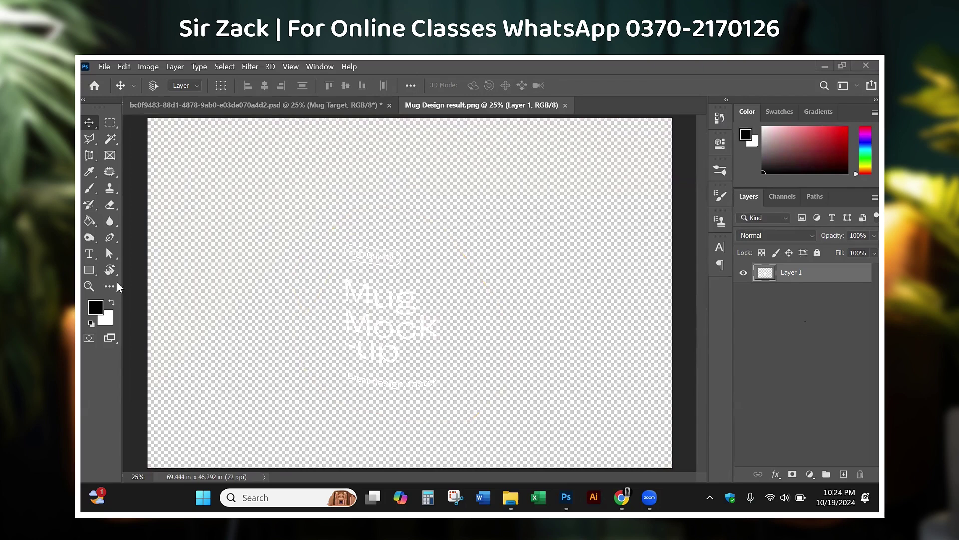
Step: Add a white 'zack' text layer on the Mug Design result.png canvas
left_click(90, 256)
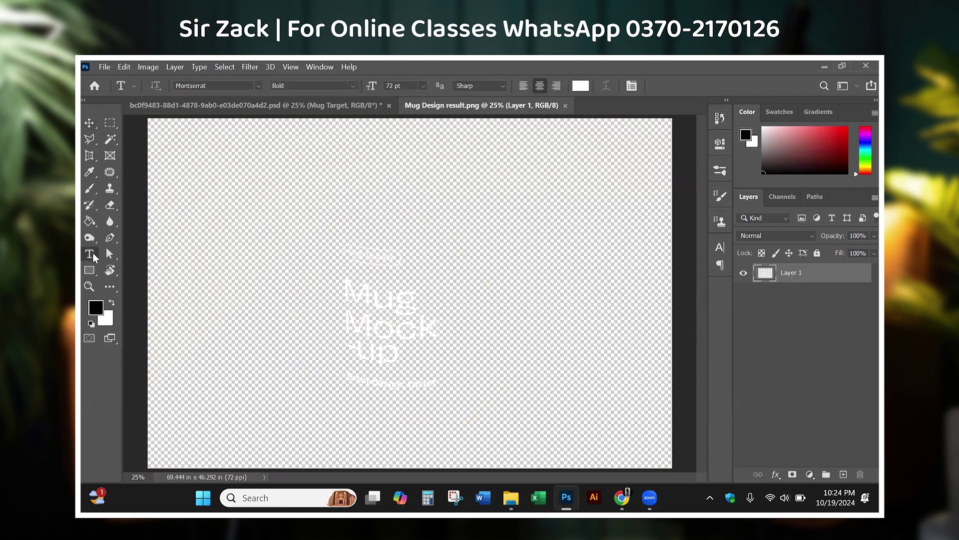
left_click(340, 319)
key("BackSpace")
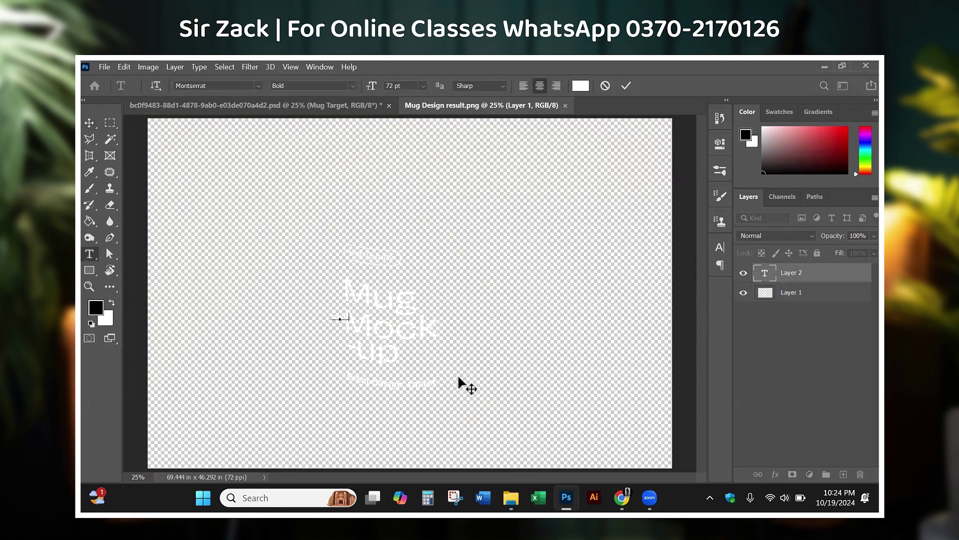
type("zack")
key("ctrl+Return")
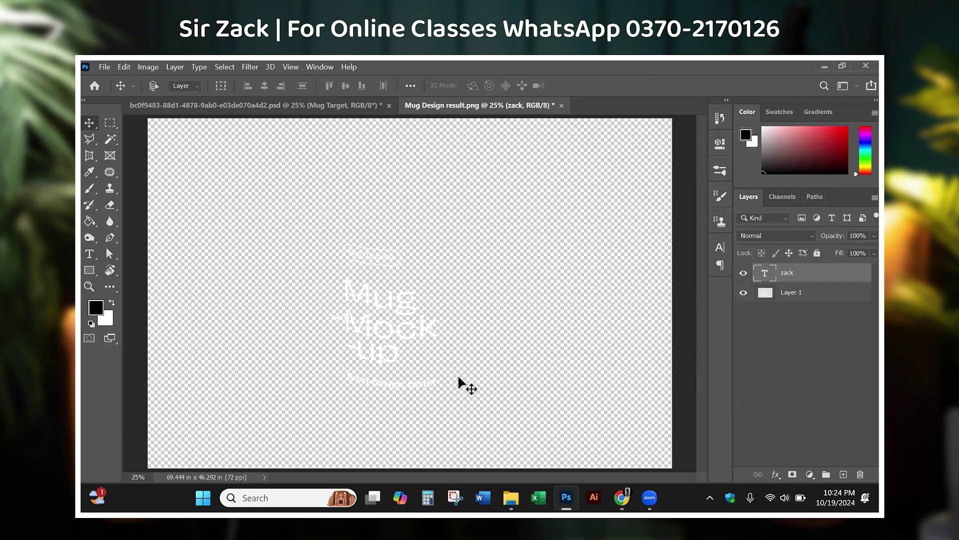
key("t")
left_click(580, 87)
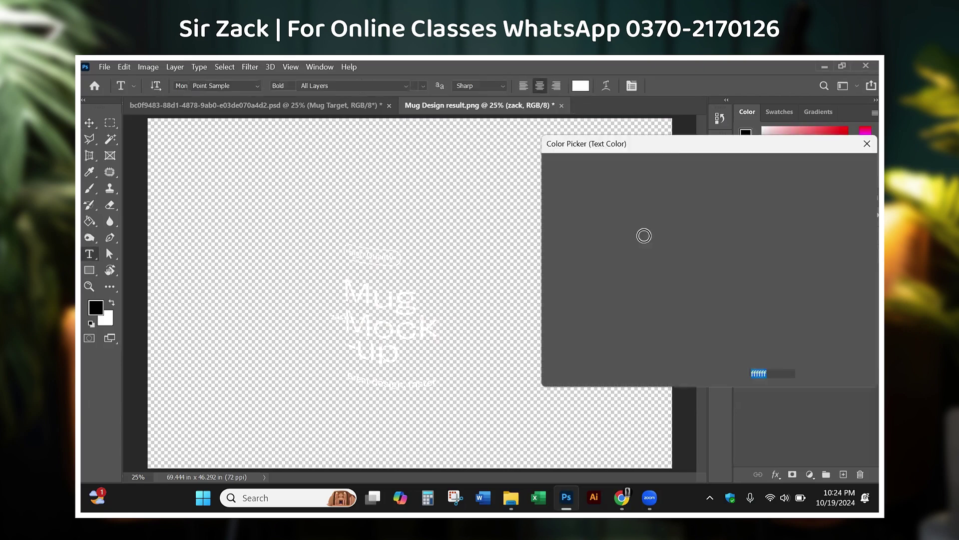
left_click(818, 173)
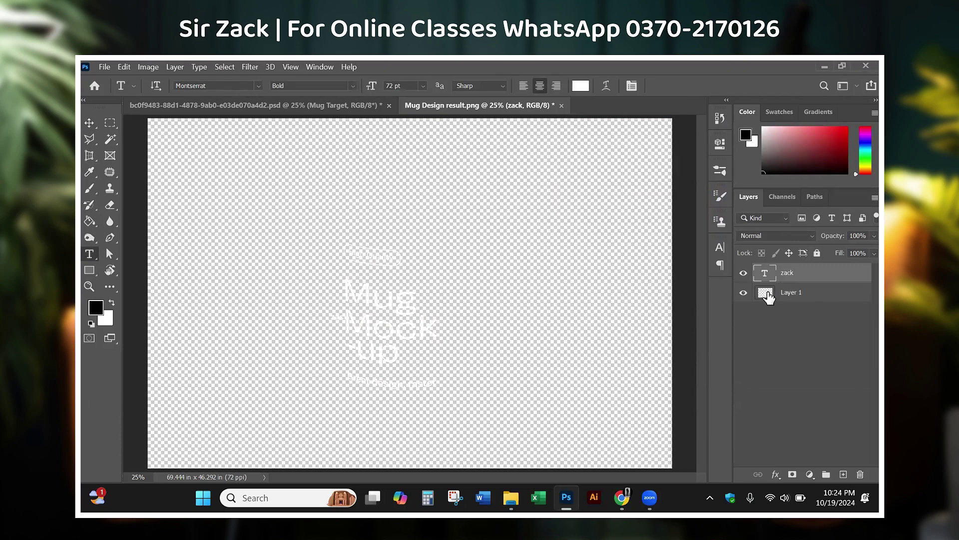
Step: Delete Layer 1's old Mug Mockup artwork, scale zack up about four times, and save
left_click(796, 299)
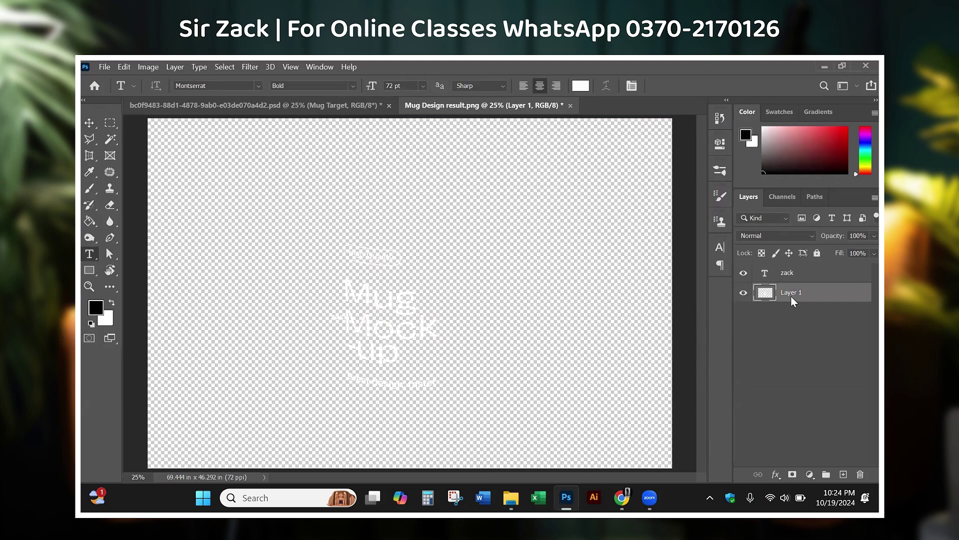
key("Delete")
key("v")
key("ctrl+t")
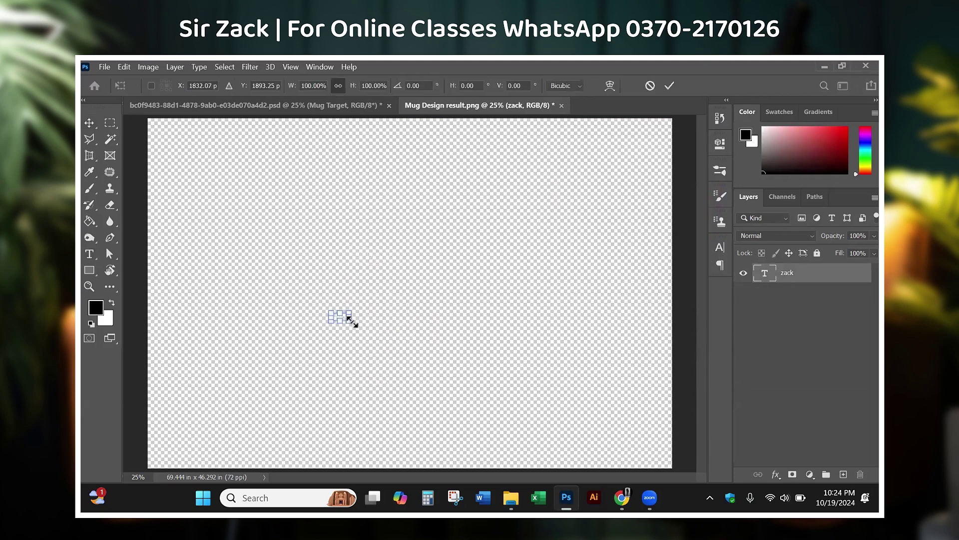
left_click_drag(350, 322, 406, 350)
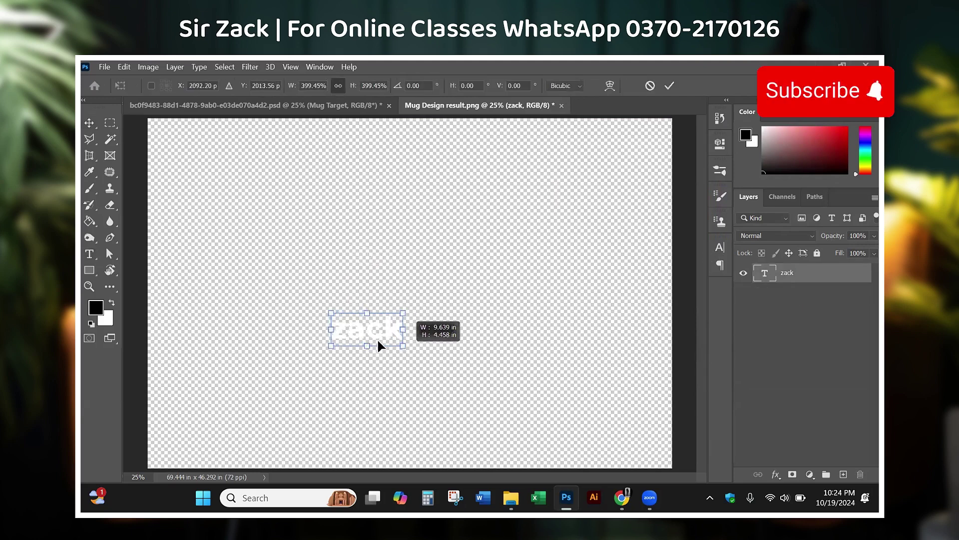
key("Return")
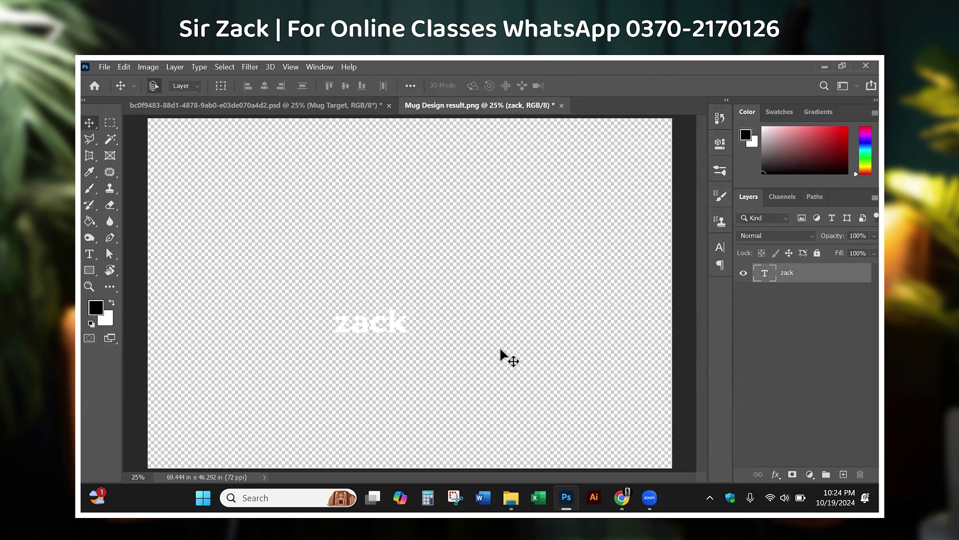
key("ctrl+s")
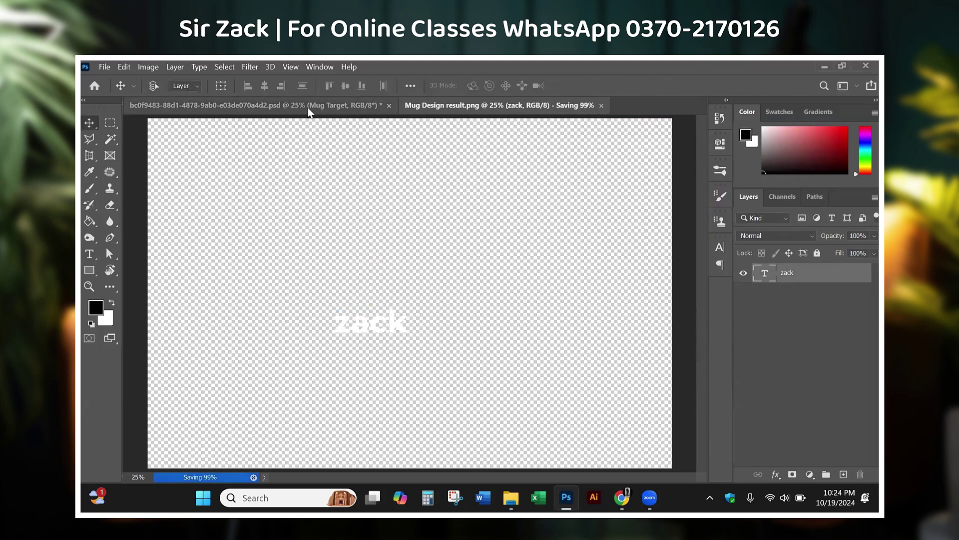
Step: Preview the mug, scale the zack text larger in the design, save, and return to the mockup
left_click(308, 106)
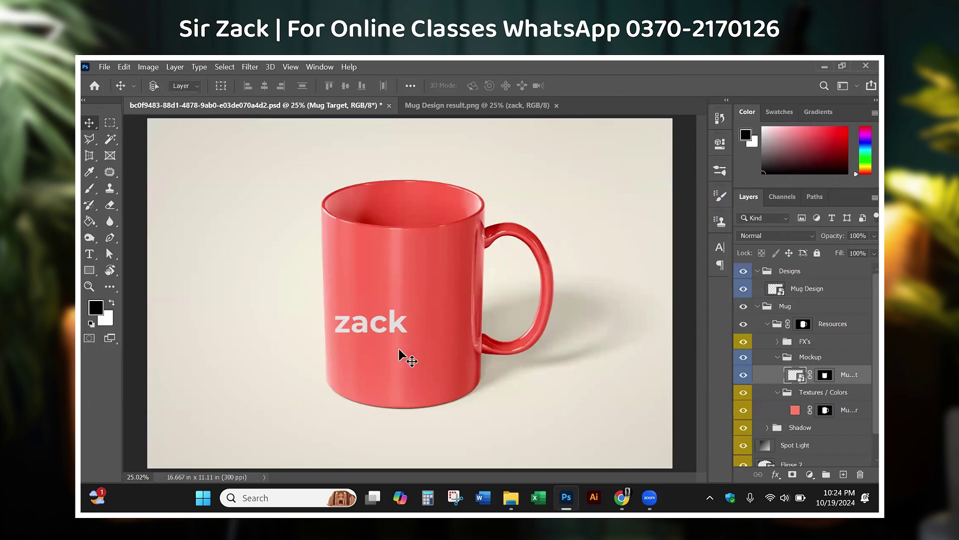
left_click(476, 106)
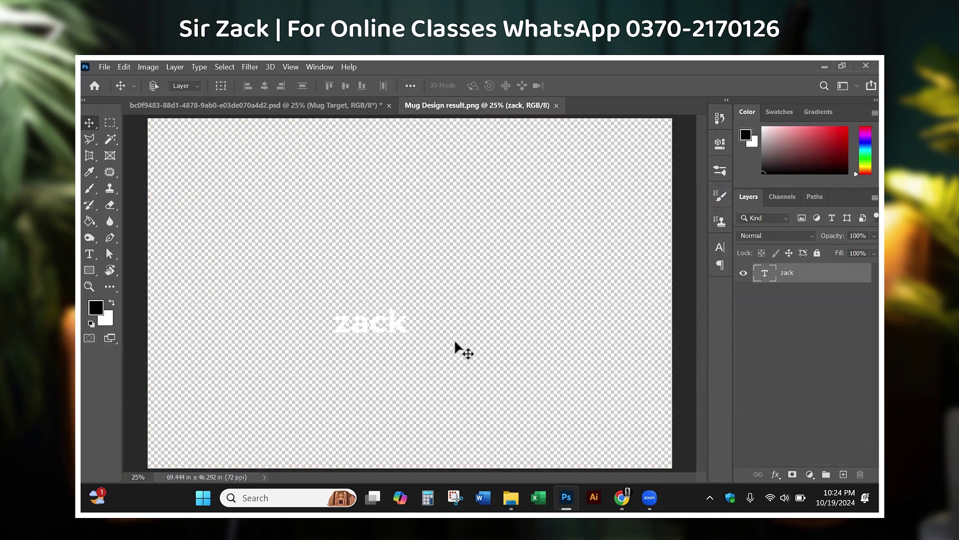
key("ctrl+t")
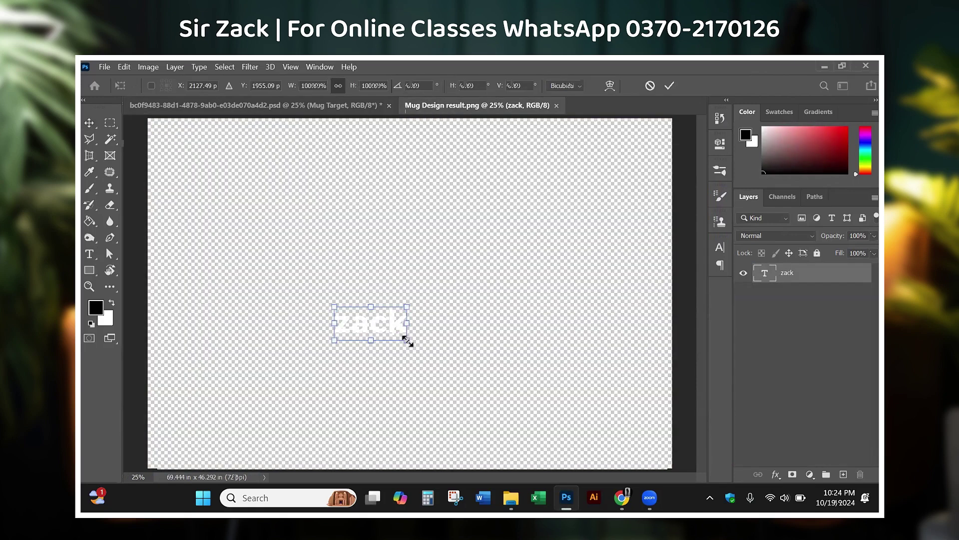
left_click_drag(407, 340, 455, 364)
key("Return")
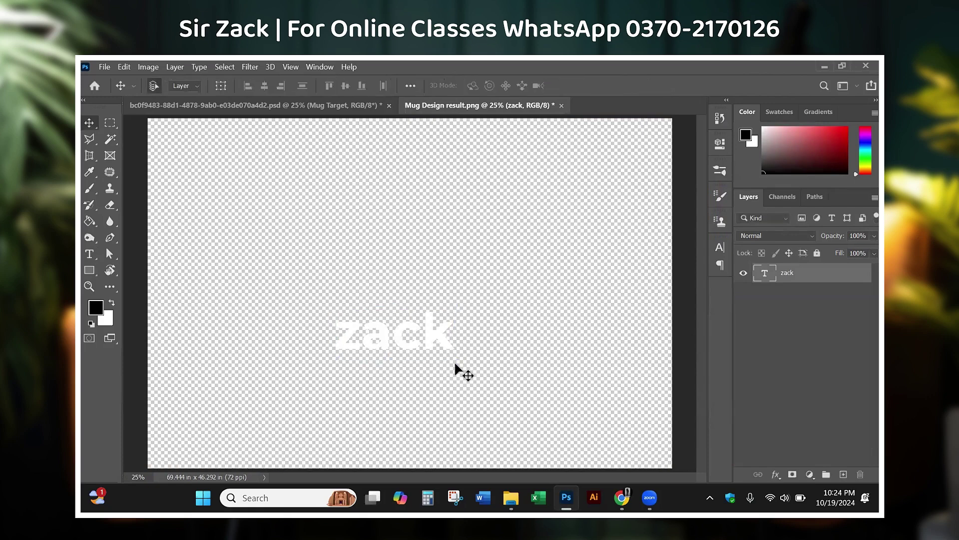
key("ctrl+s")
left_click(291, 109)
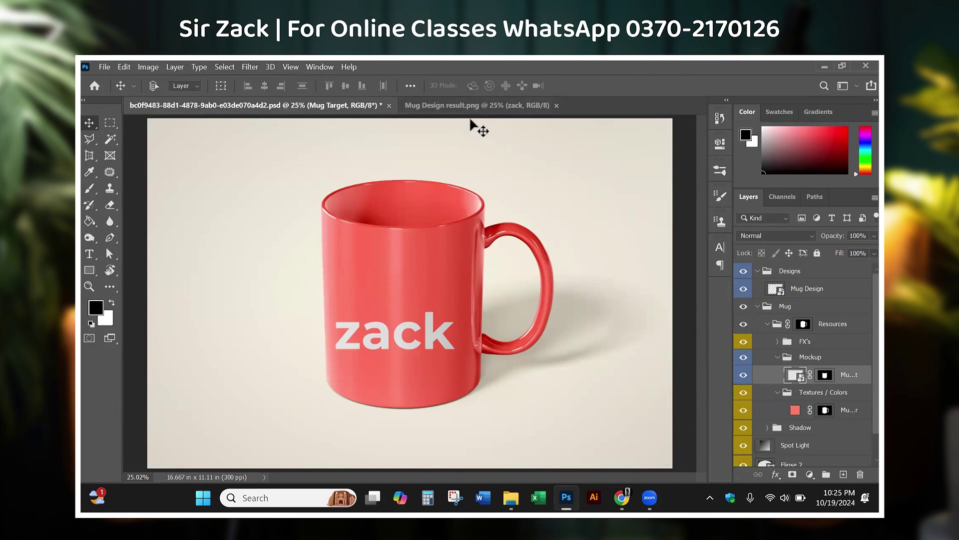
Step: Restore the original Mug Mockup artwork in the design document and close it without saving
key("ctrl+Tab")
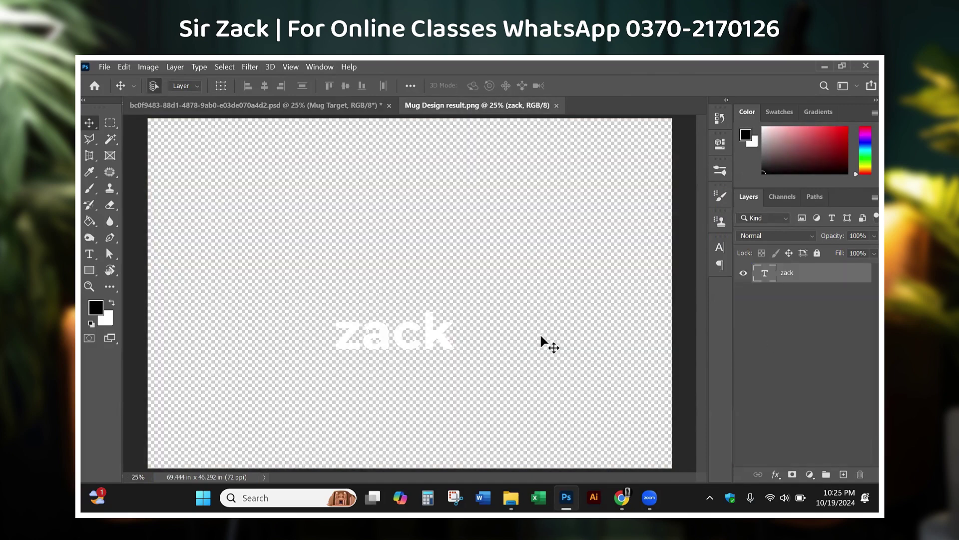
key("ctrl+v")
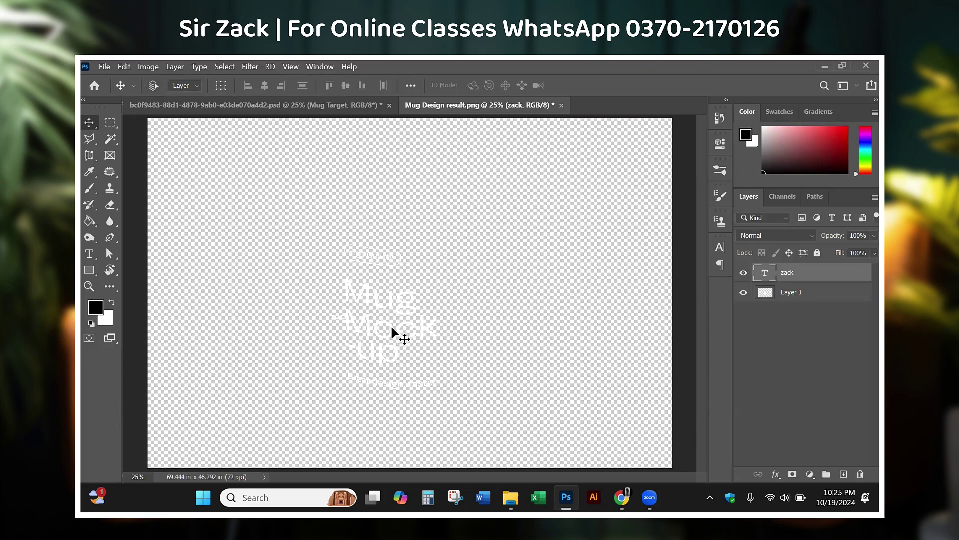
key("Delete")
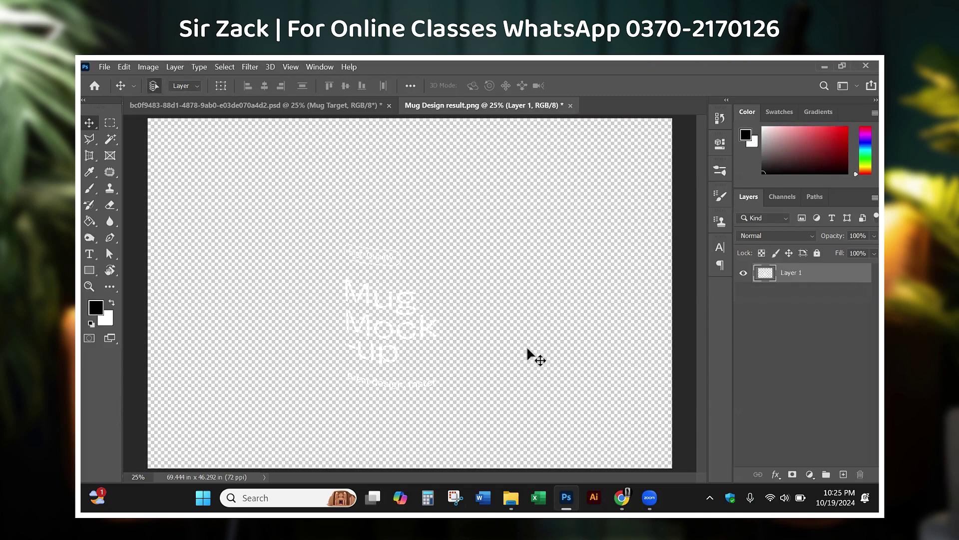
left_click_drag(383, 293, 455, 264)
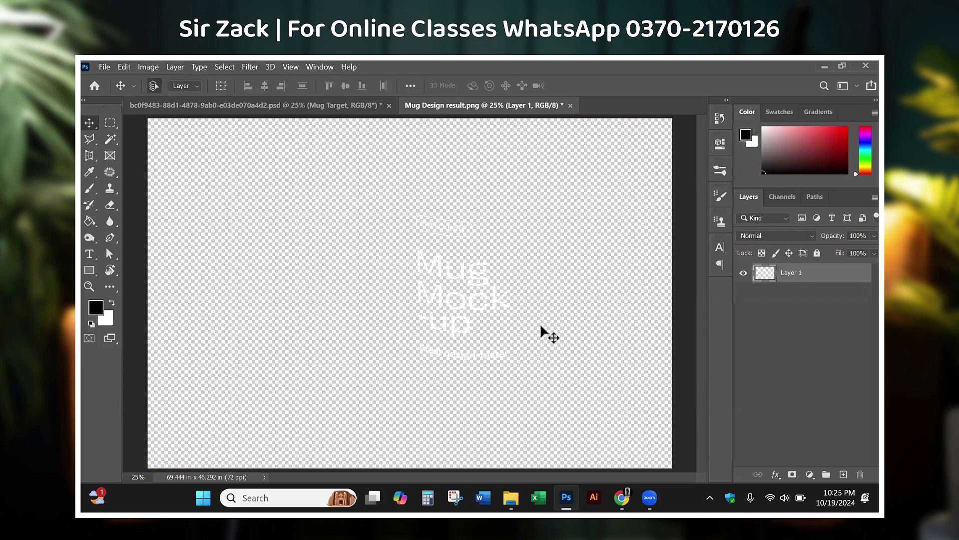
key("t")
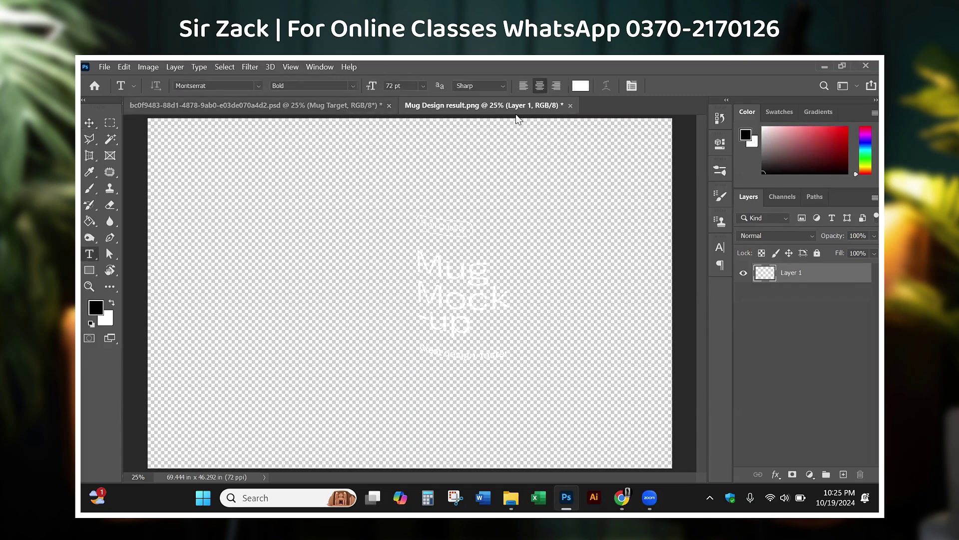
left_click(570, 105)
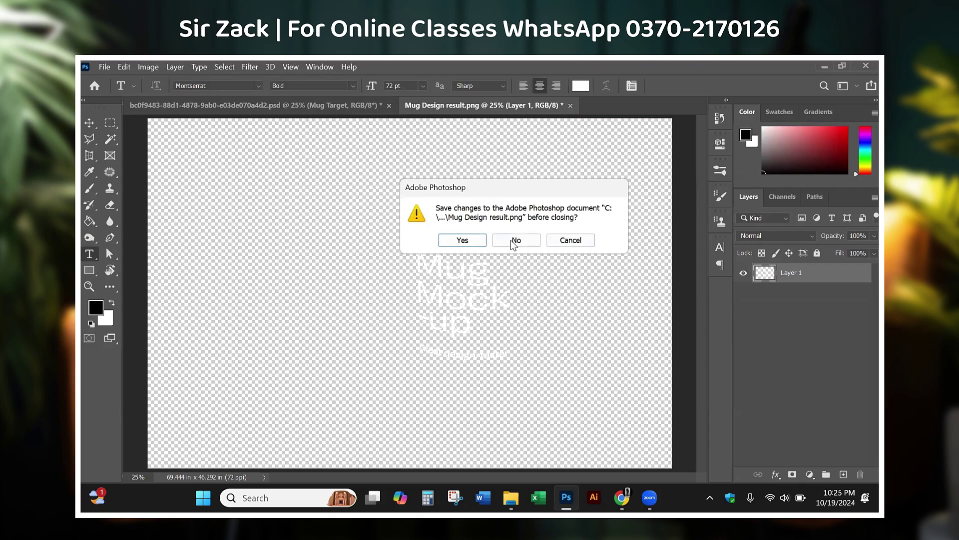
left_click(514, 242)
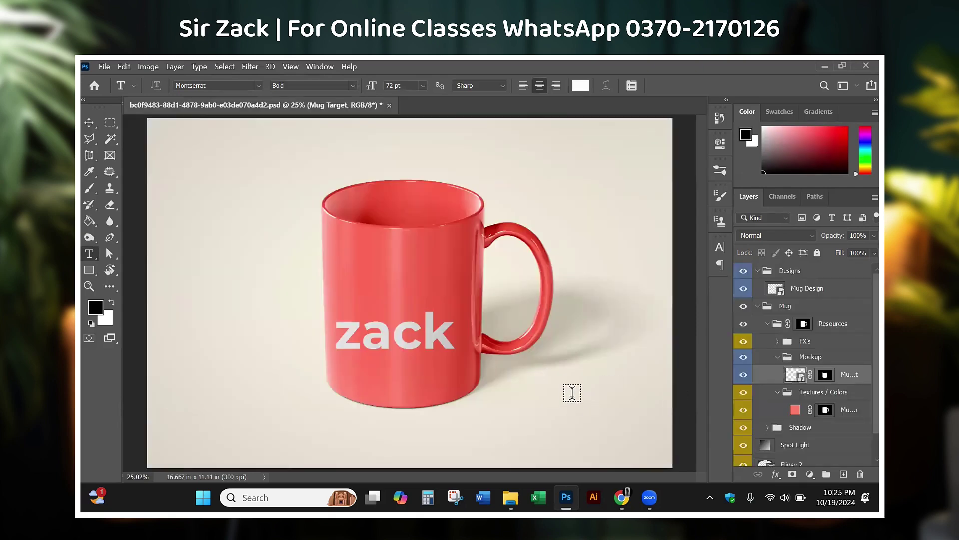
Step: Undo the zack text to restore the original print, briefly checking the Resources group mask
key("v")
key("ctrl+z")
key("ctrl+z")
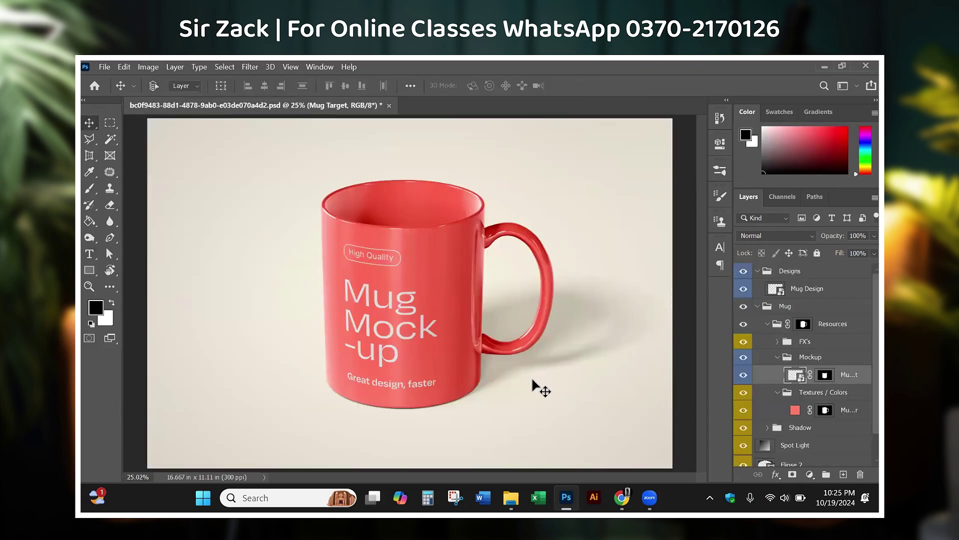
scroll(798, 375, "down", 1)
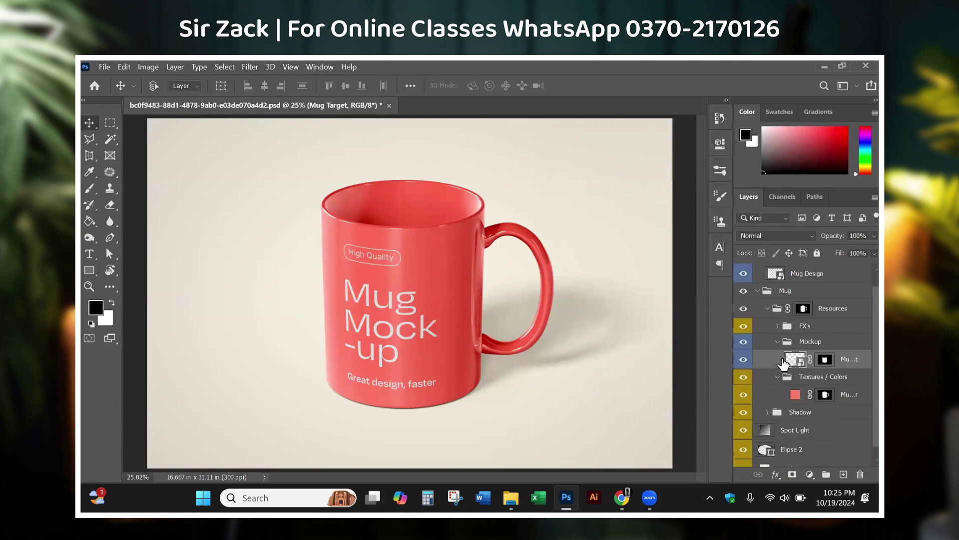
left_click(799, 309)
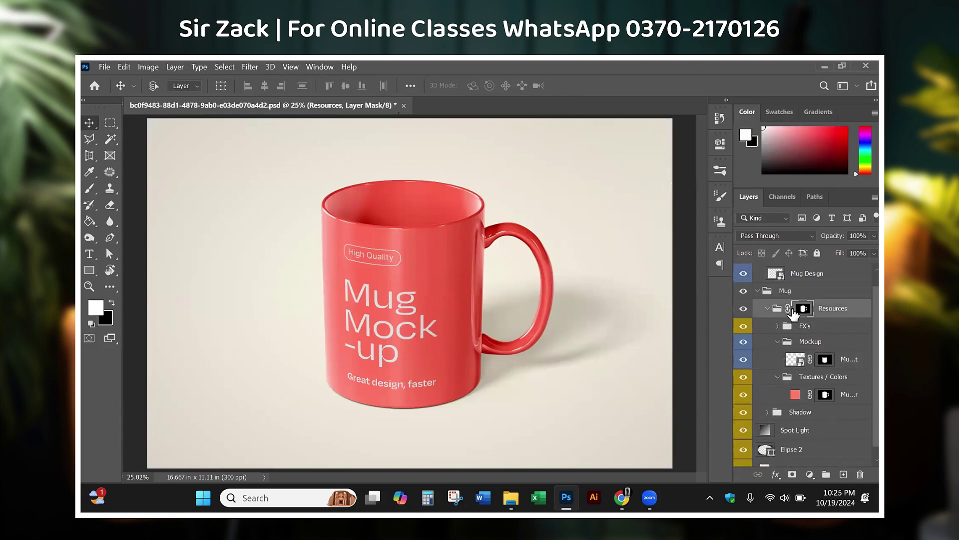
double_click(802, 309)
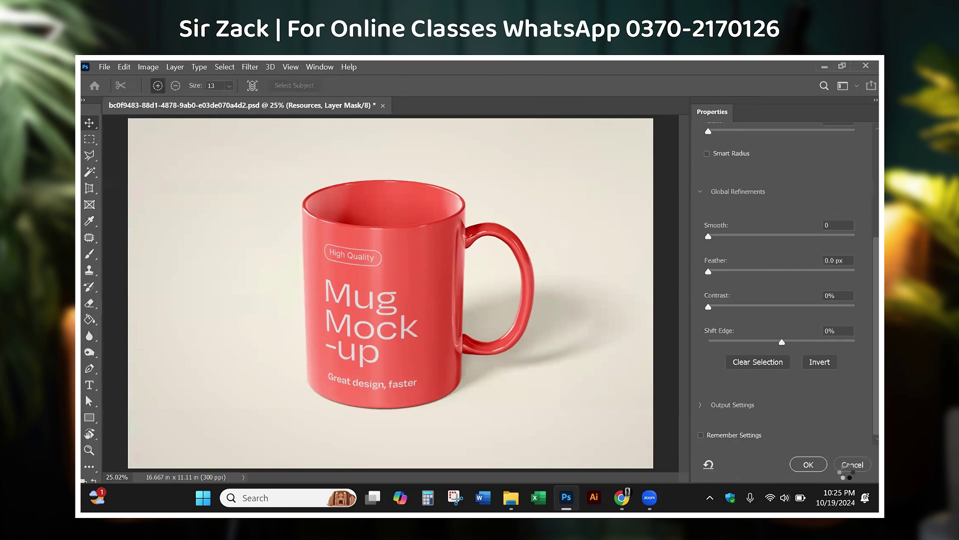
key("Escape")
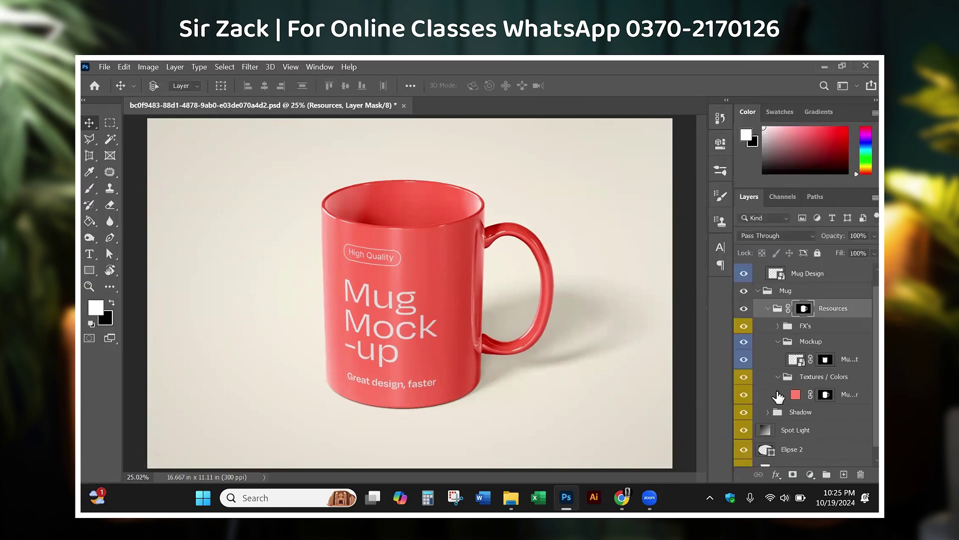
Step: Open the Mug Target smart object's contents as Mug Design result1.png
scroll(776, 399, "down", 1)
left_click(805, 438)
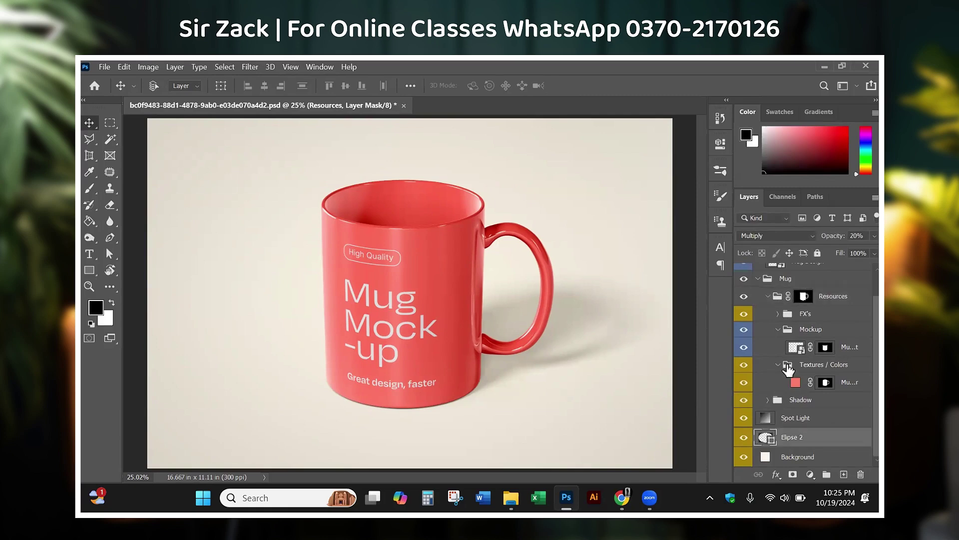
left_click(798, 348)
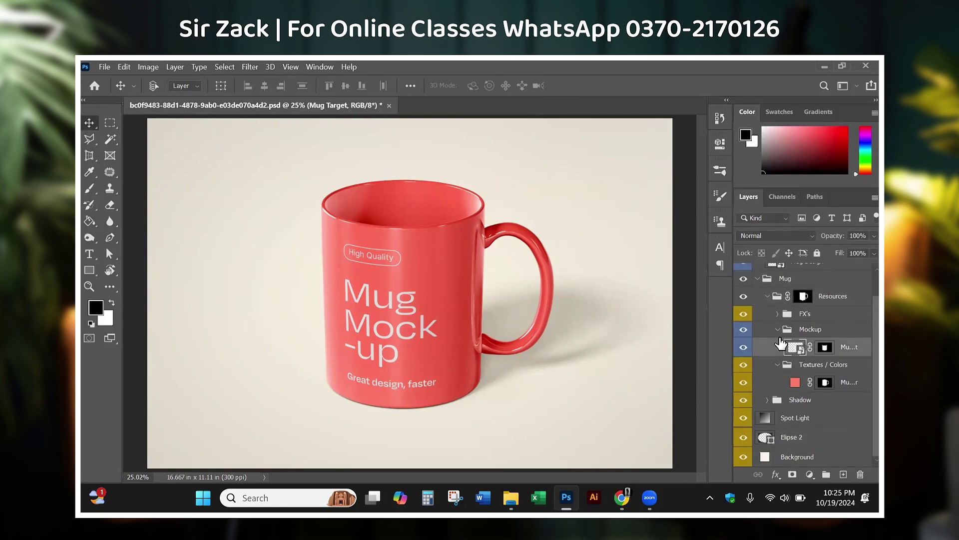
scroll(780, 344, "up", 2)
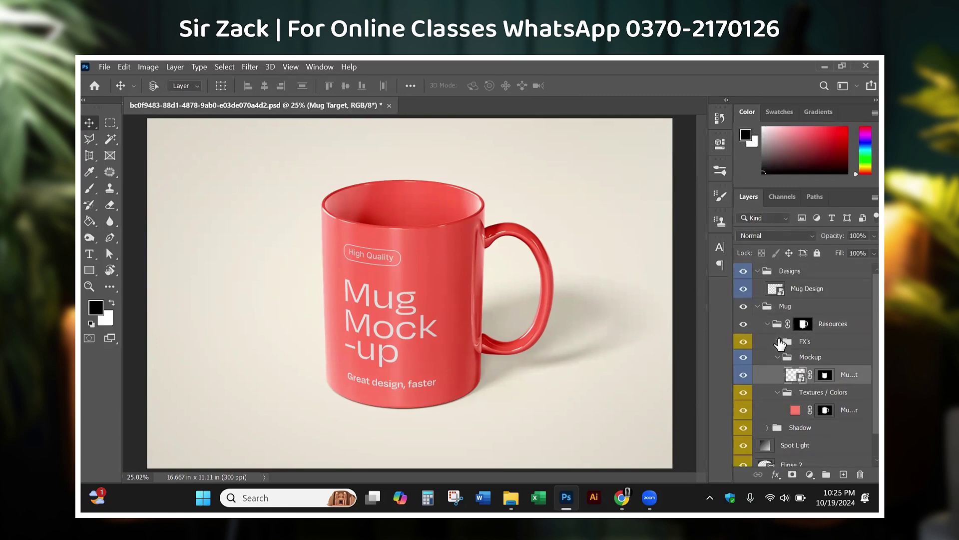
double_click(796, 375)
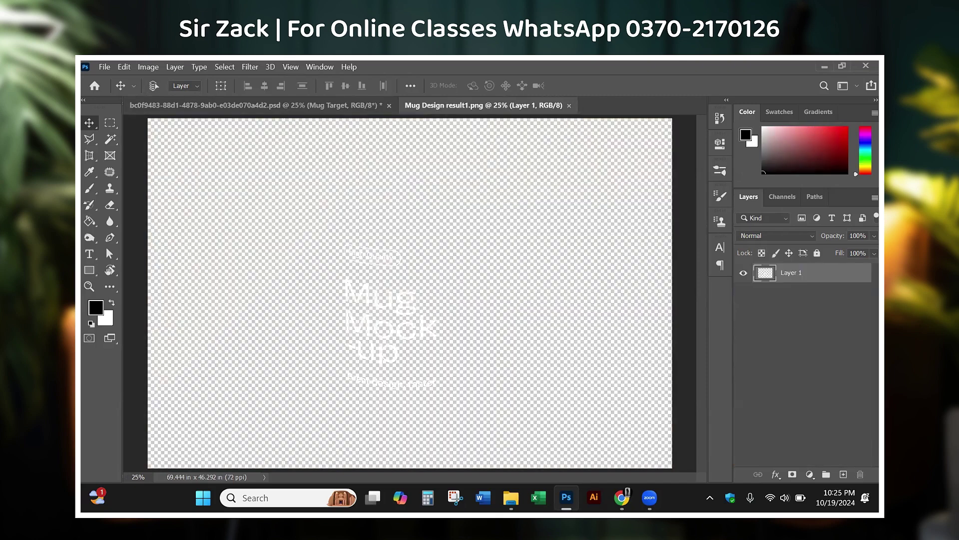
Step: Search Google for 'Logo' and bring up the Cooking food logo image's context menu
key("alt+Tab")
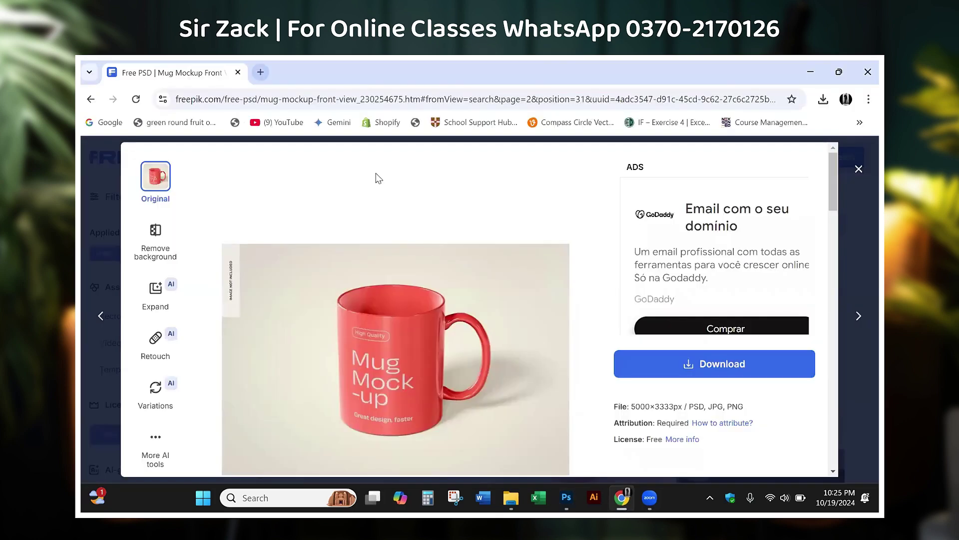
key("ctrl+t")
type("g")
key("Return")
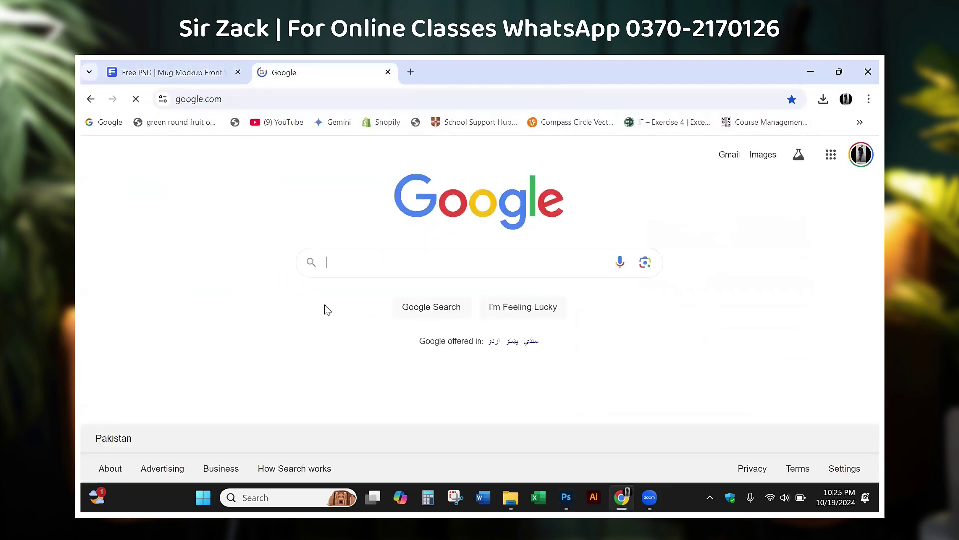
type("Logo")
key("Return")
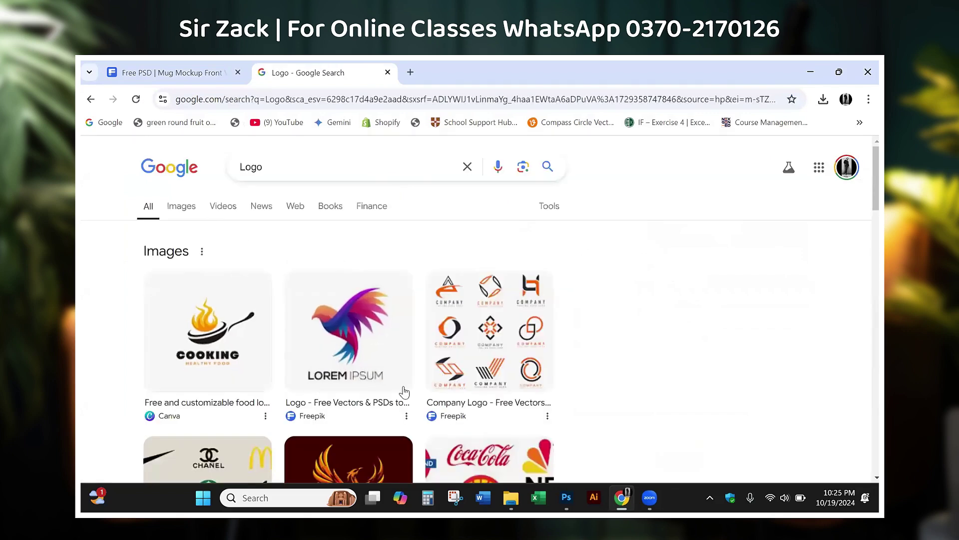
left_click(259, 305)
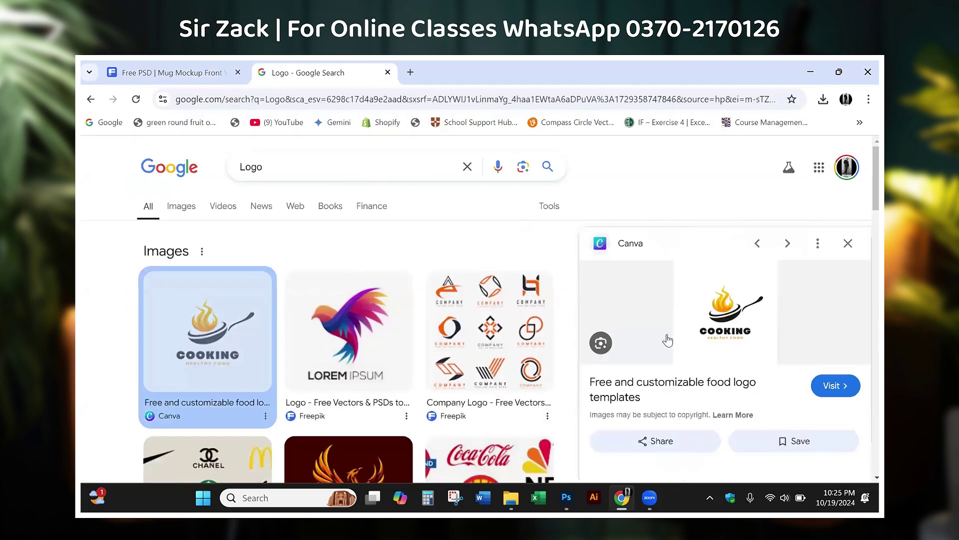
right_click(727, 311)
Step: Copy the Cooking logo and paste it lower on the mug design canvas
left_click(753, 249)
key("alt+Tab")
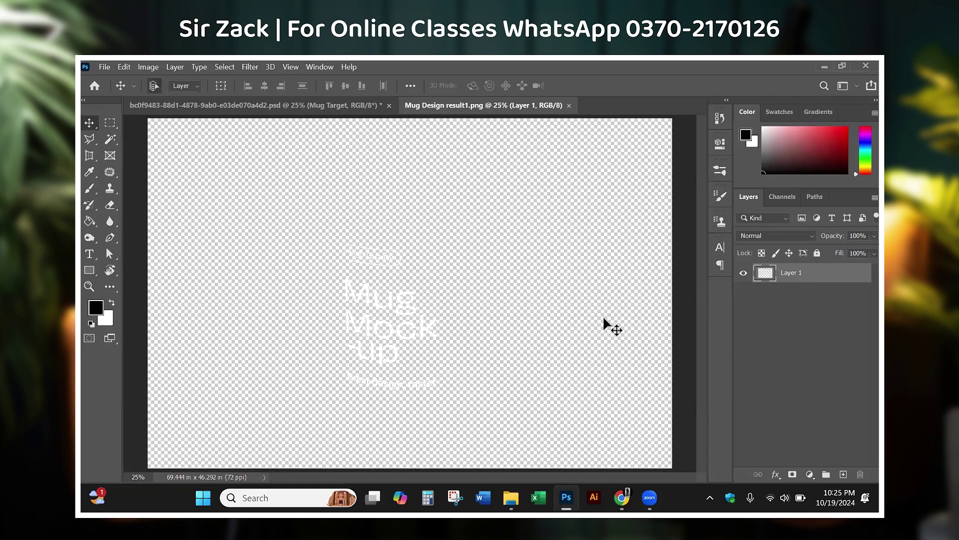
key("ctrl+v")
left_click_drag(460, 328, 441, 348)
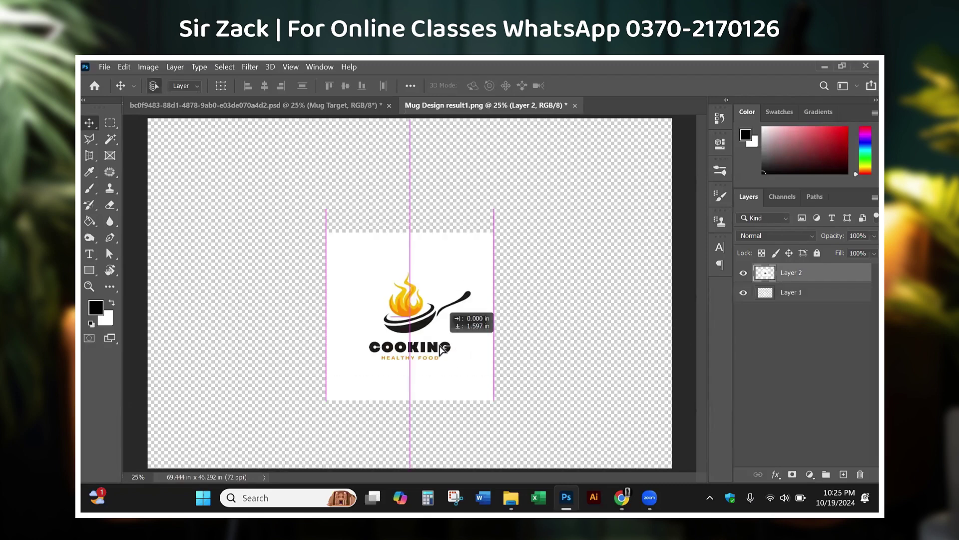
Step: Attempt to save and close the mug design, dismissing the save-format errors
key("ctrl+s")
left_click(573, 272)
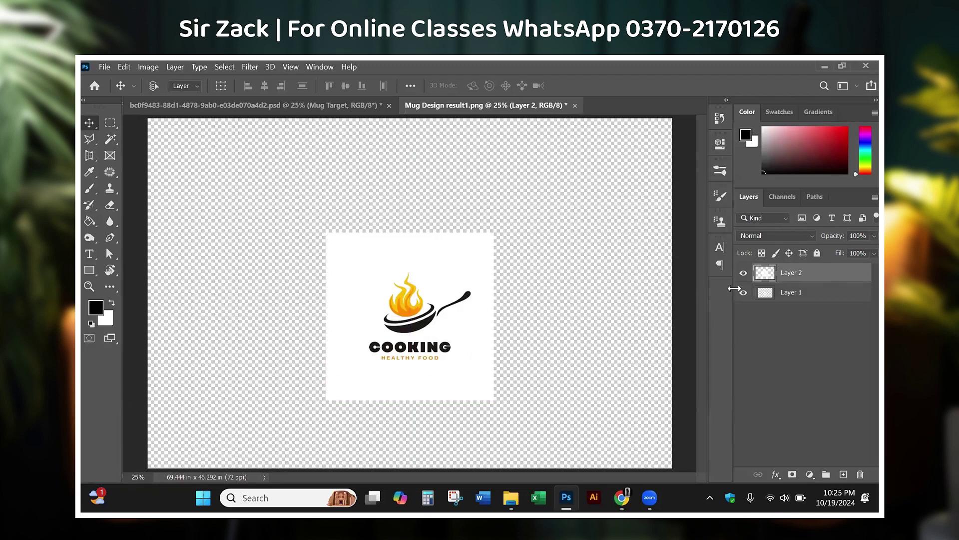
key("ctrl+s")
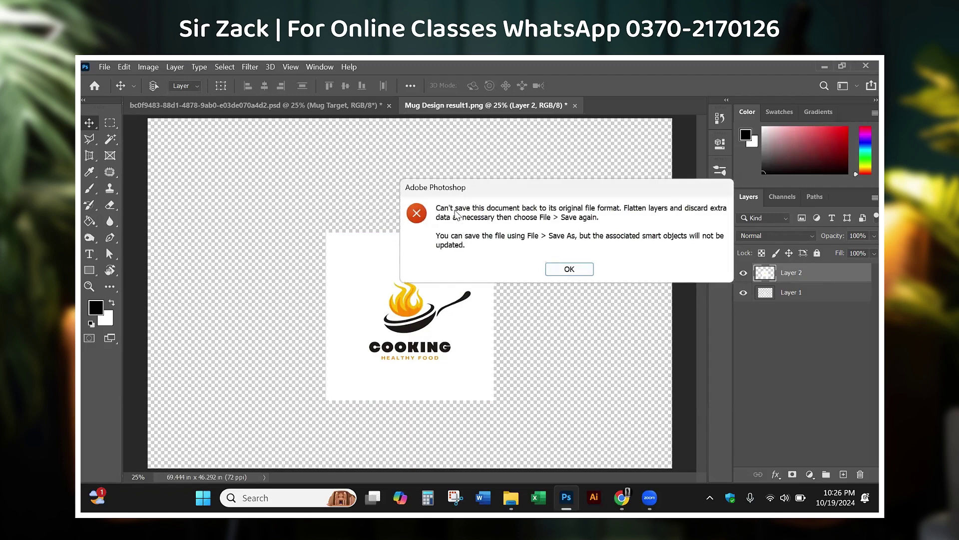
key("Return")
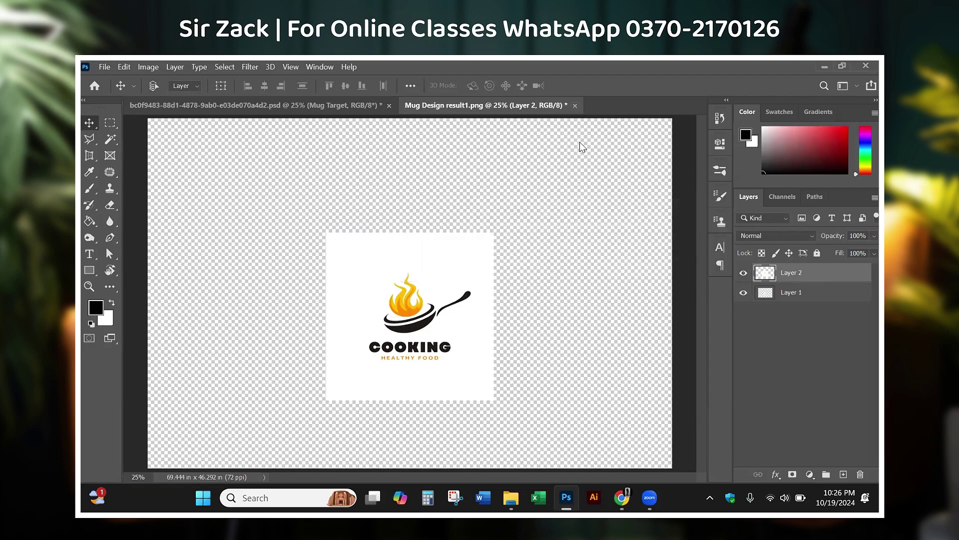
key("ctrl+w")
left_click(464, 241)
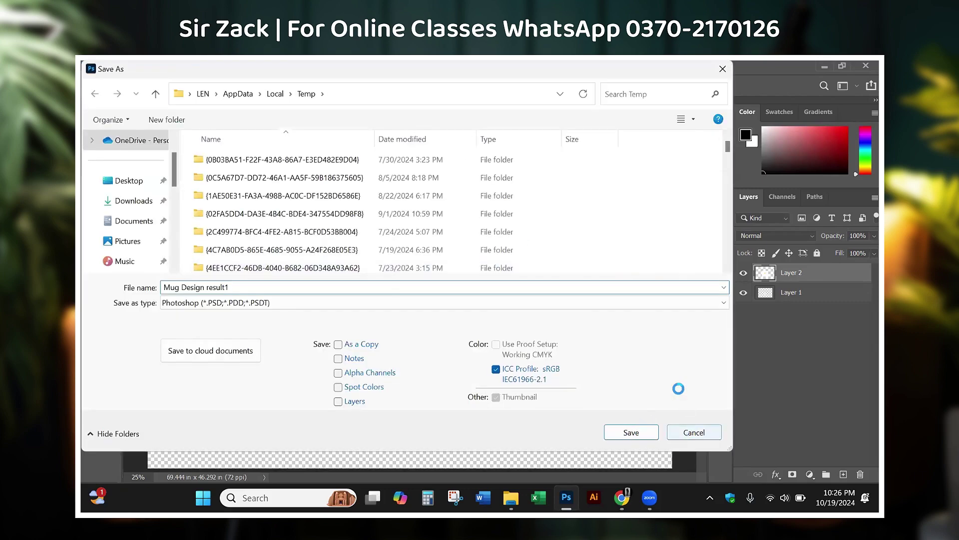
left_click(694, 430)
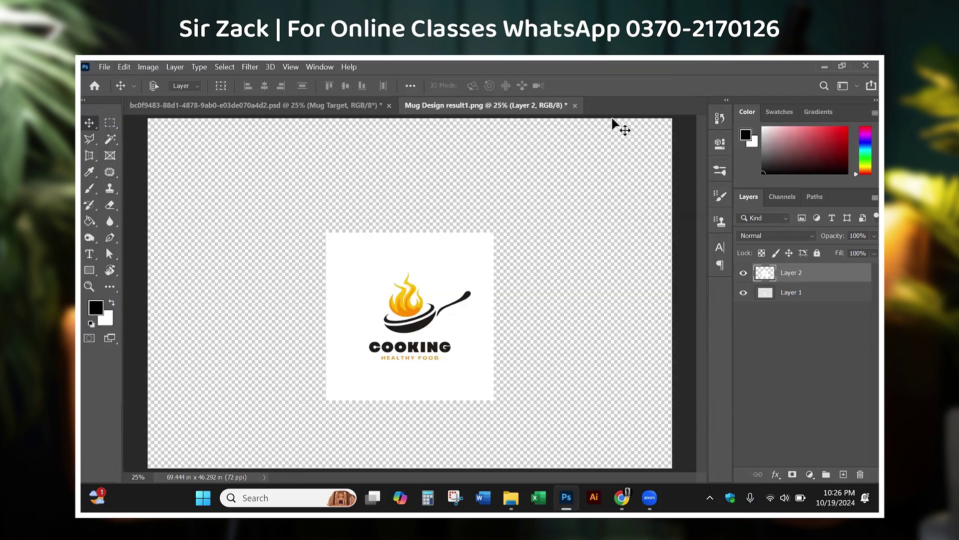
left_click(574, 106)
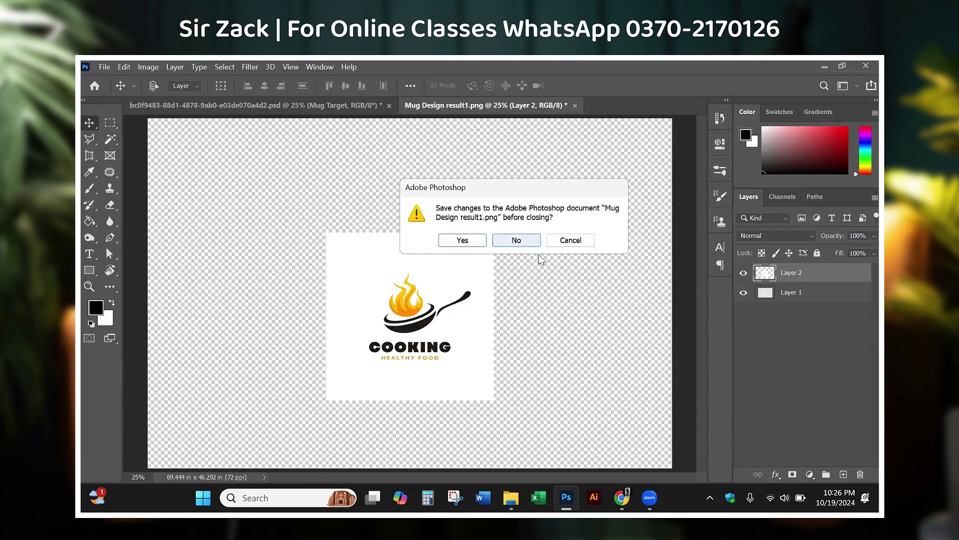
left_click(569, 240)
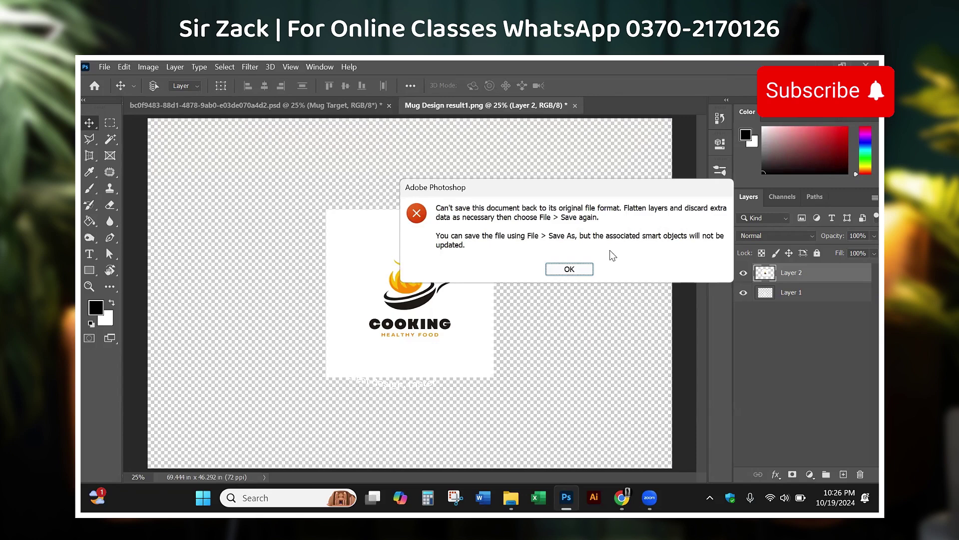
left_click(578, 270)
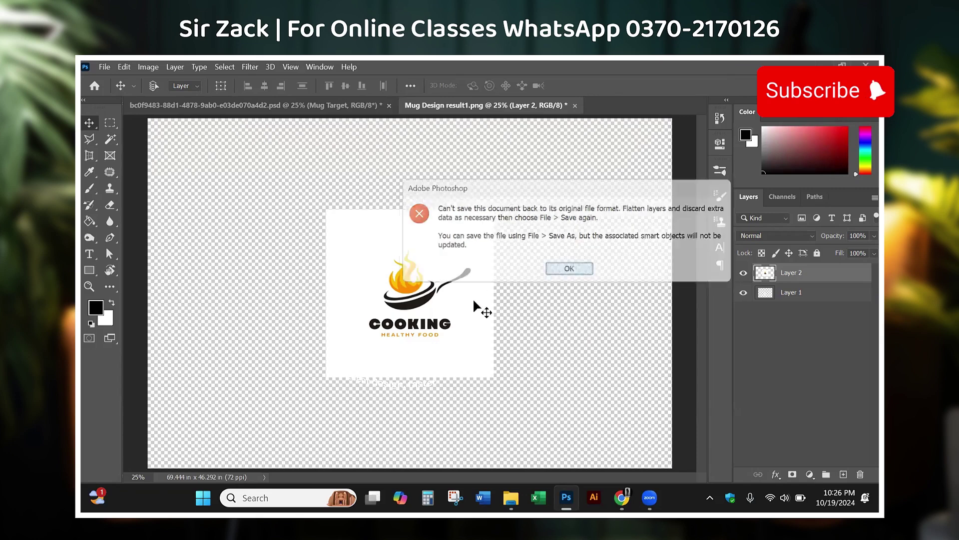
Step: Convert Layer 2 to a smart object, retry saving, and close the design
right_click(784, 276)
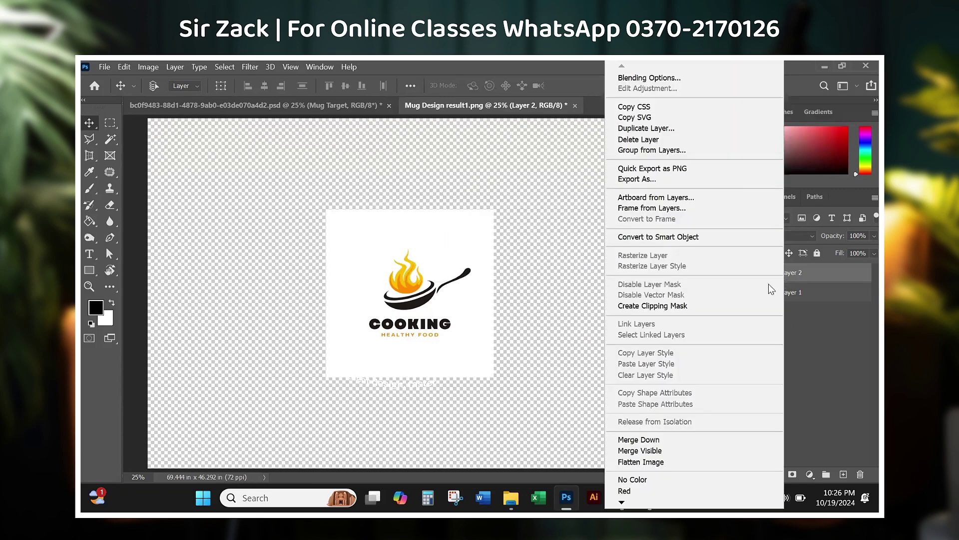
left_click(643, 237)
key("ctrl+s")
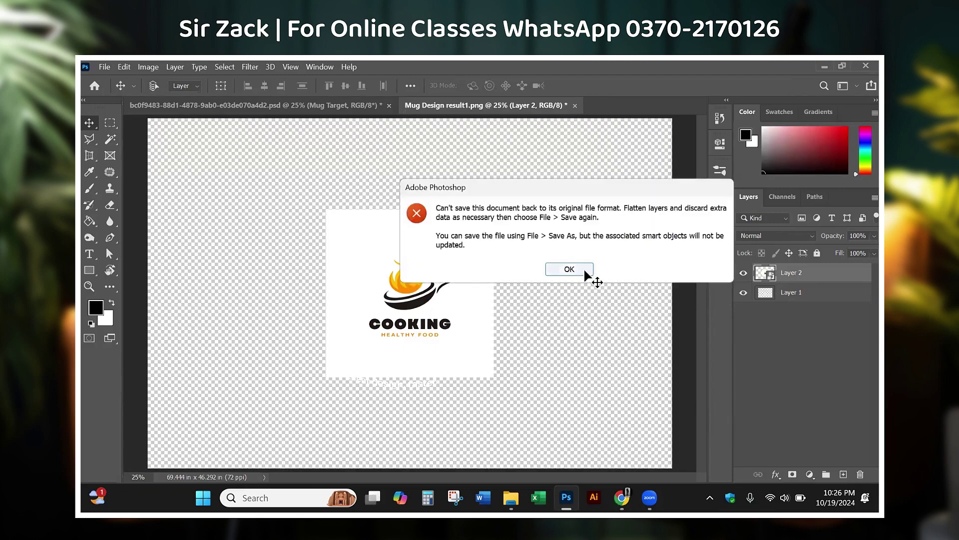
left_click(589, 272)
key("ctrl+w")
Step: Close the mug design without saving and scroll the Freepik mug mockup preview
left_click(516, 240)
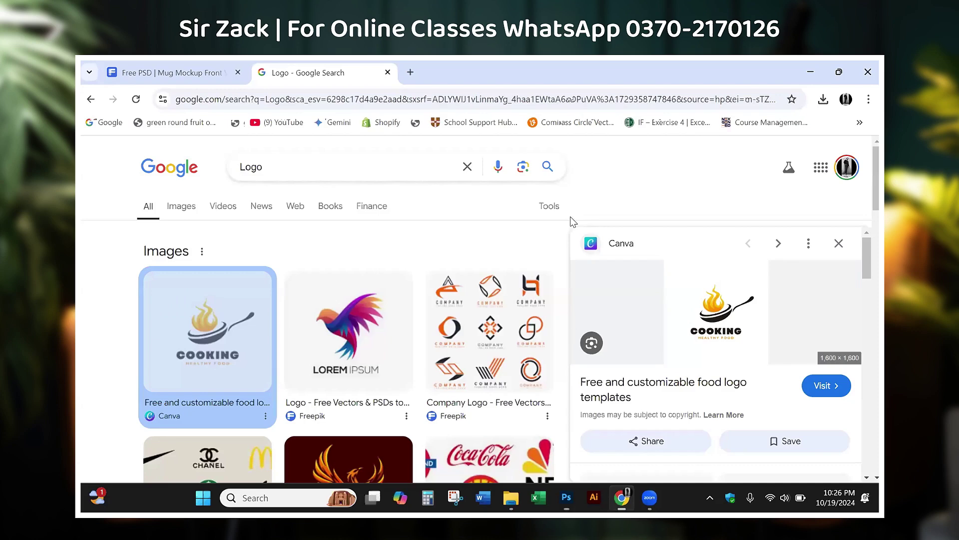
scroll(775, 374, "down", 1)
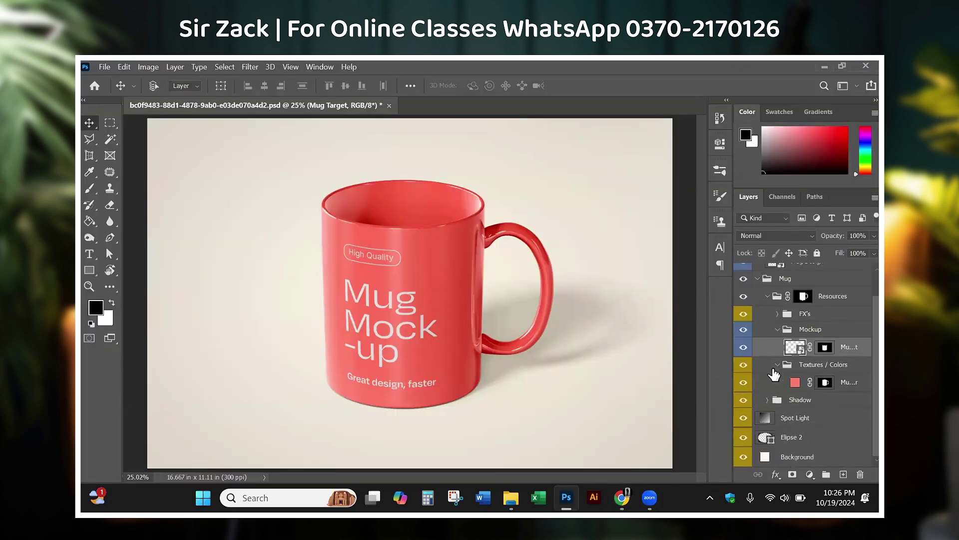
scroll(775, 374, "up", 1)
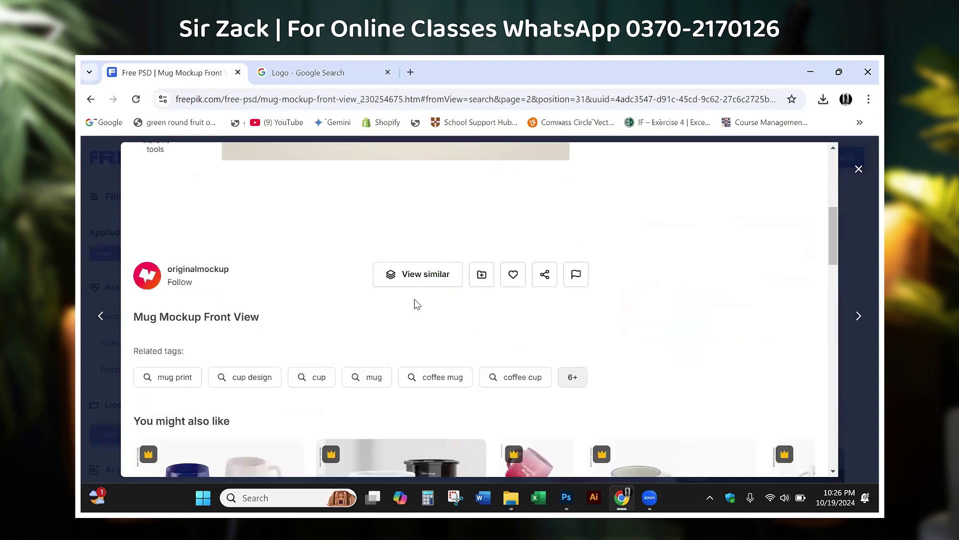
scroll(506, 346, "down", 2)
scroll(614, 403, "down", 3)
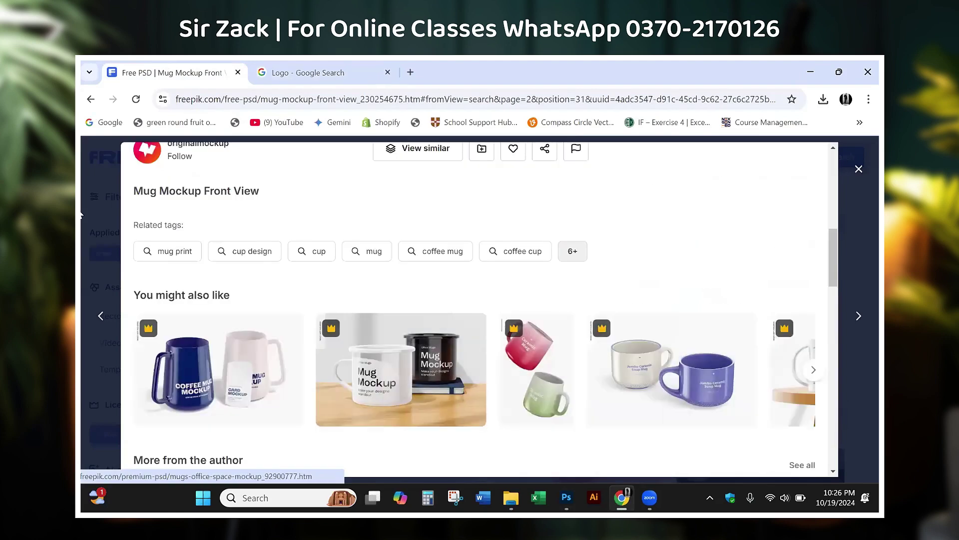
Step: Close the preview and scroll the Mug mockup results to the doctor-holding-mug mockup
key("Escape")
scroll(634, 335, "down", 2)
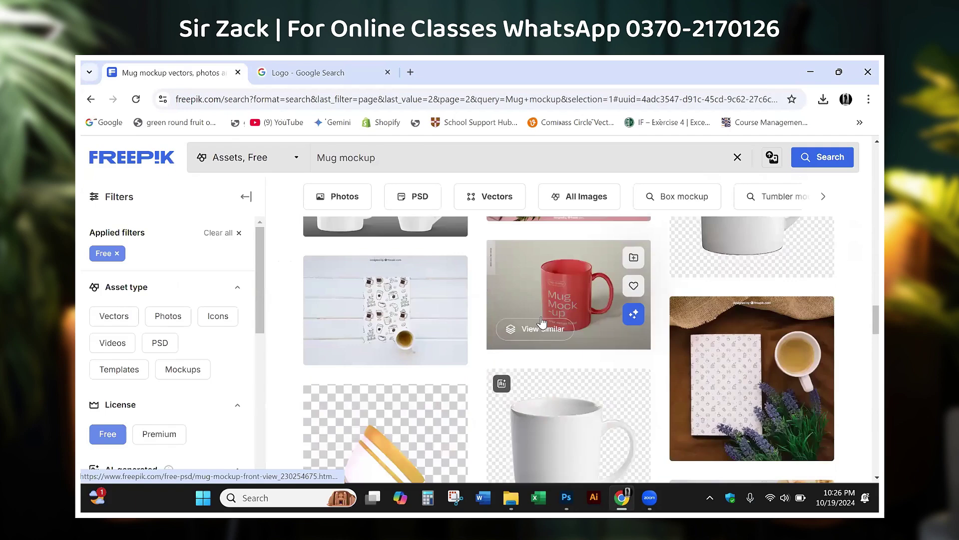
scroll(634, 340, "down", 4)
scroll(634, 342, "down", 3)
scroll(636, 346, "down", 3)
scroll(635, 346, "down", 1)
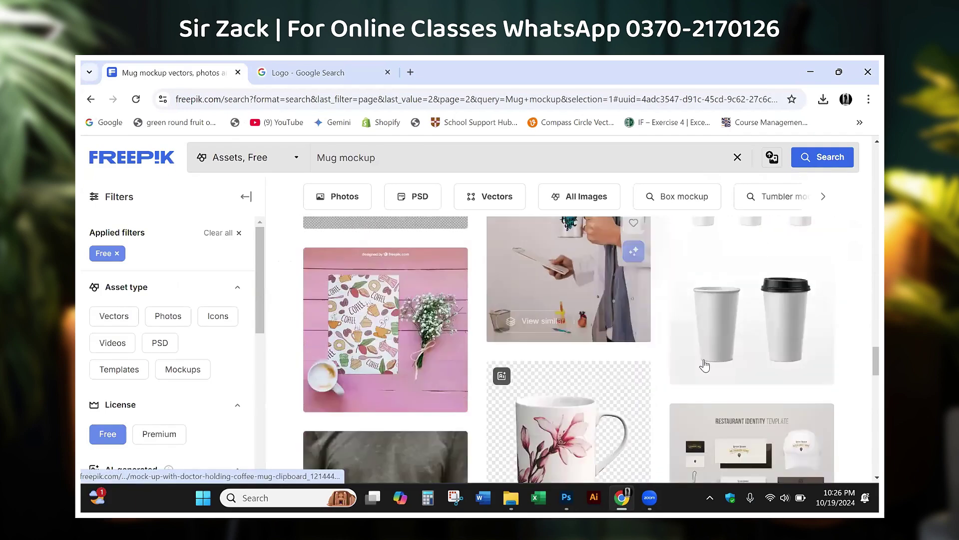
scroll(599, 370, "up", 2)
Step: Download the free doctor-holding-coffee-mug PSD mockup and close its preview
left_click(636, 380)
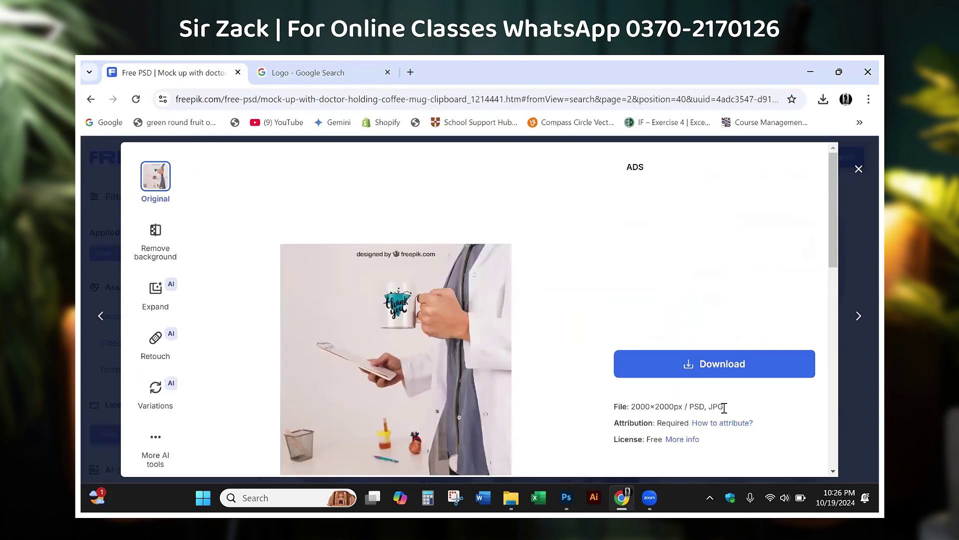
left_click_drag(723, 406, 683, 404)
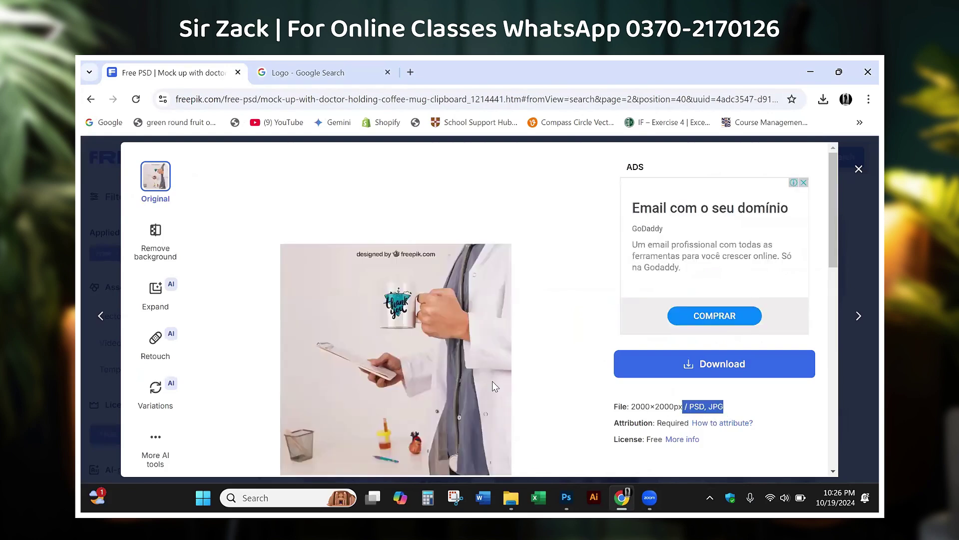
scroll(573, 370, "down", 1)
left_click(691, 308)
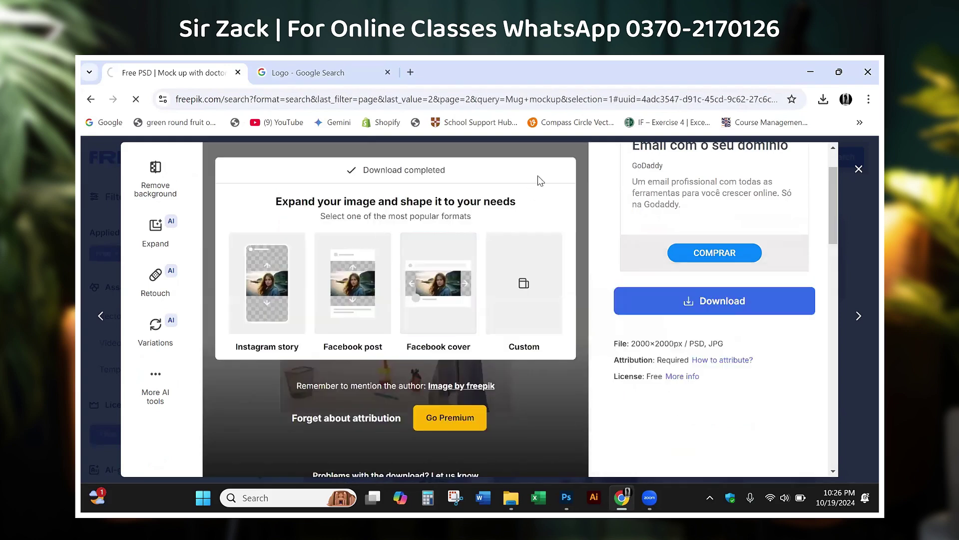
key("Escape")
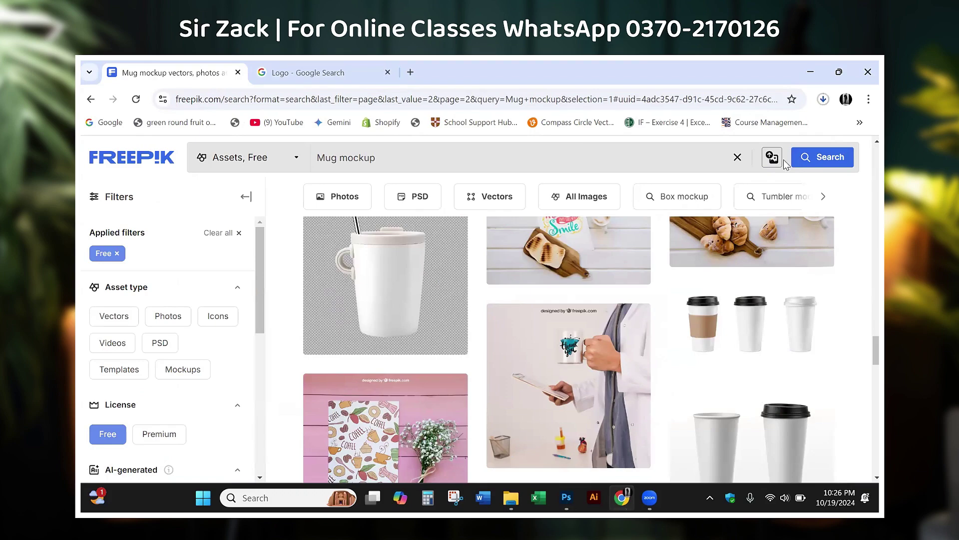
Step: Scroll through the free Mug mockup search results again
scroll(550, 300, "down", 4)
scroll(604, 360, "down", 3)
scroll(689, 394, "up", 3)
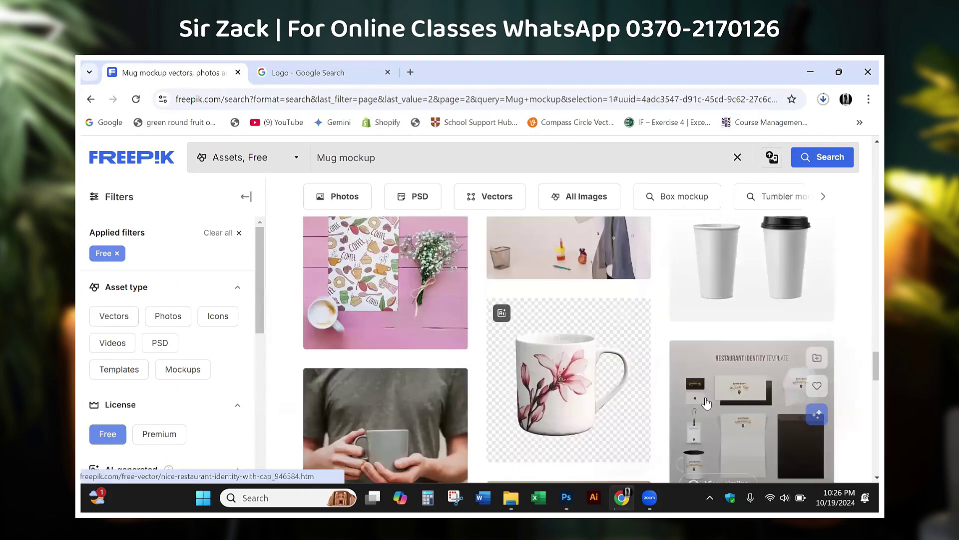
scroll(706, 403, "down", 4)
scroll(704, 402, "down", 3)
scroll(703, 401, "down", 2)
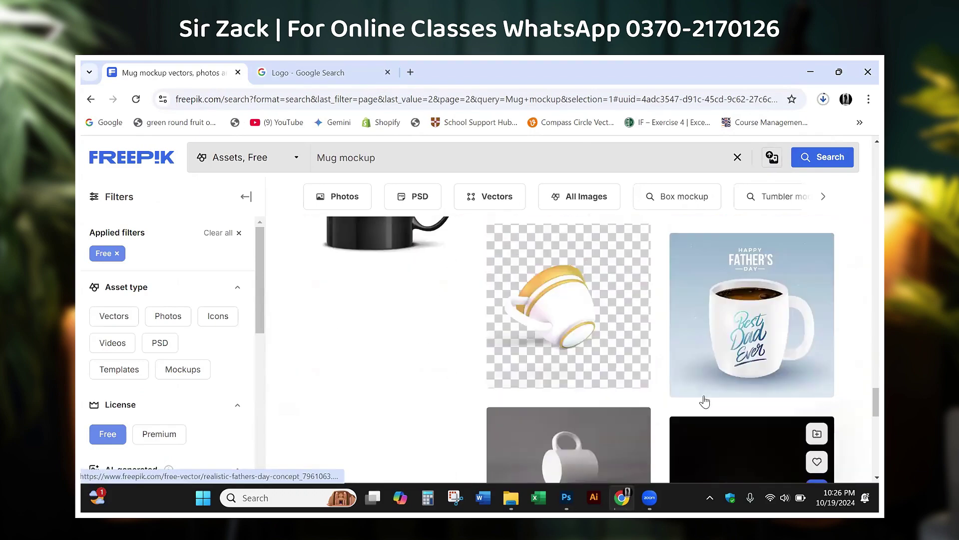
scroll(674, 400, "down", 4)
scroll(649, 398, "up", 4)
Step: Advance to page 3 of the Mug mockup results and scroll through it
scroll(686, 317, "up", 3)
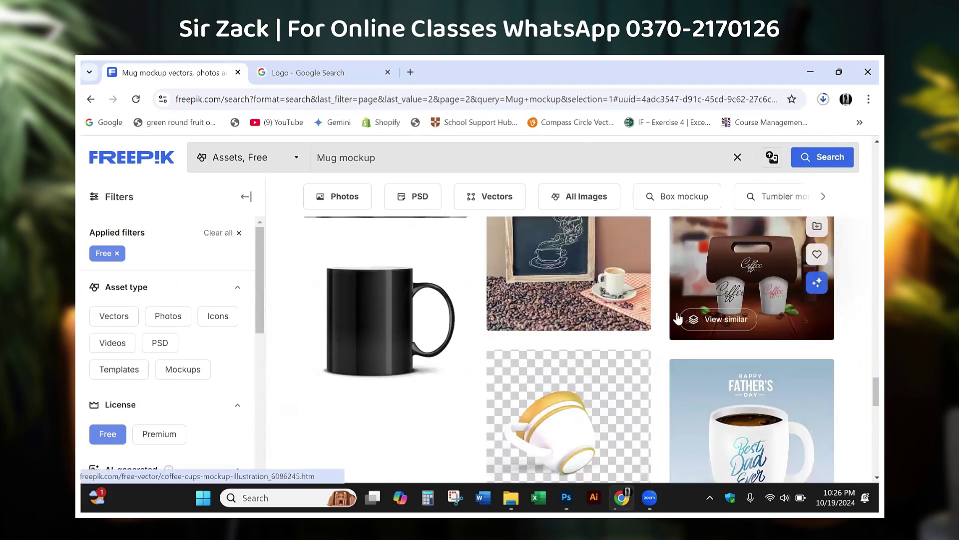
scroll(558, 443, "down", 4)
scroll(558, 443, "down", 5)
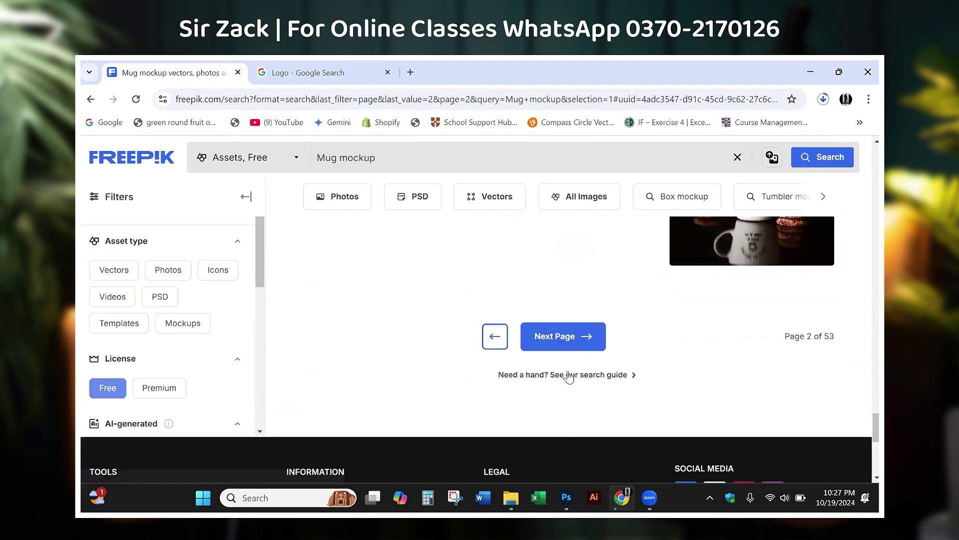
left_click(564, 333)
scroll(563, 339, "down", 5)
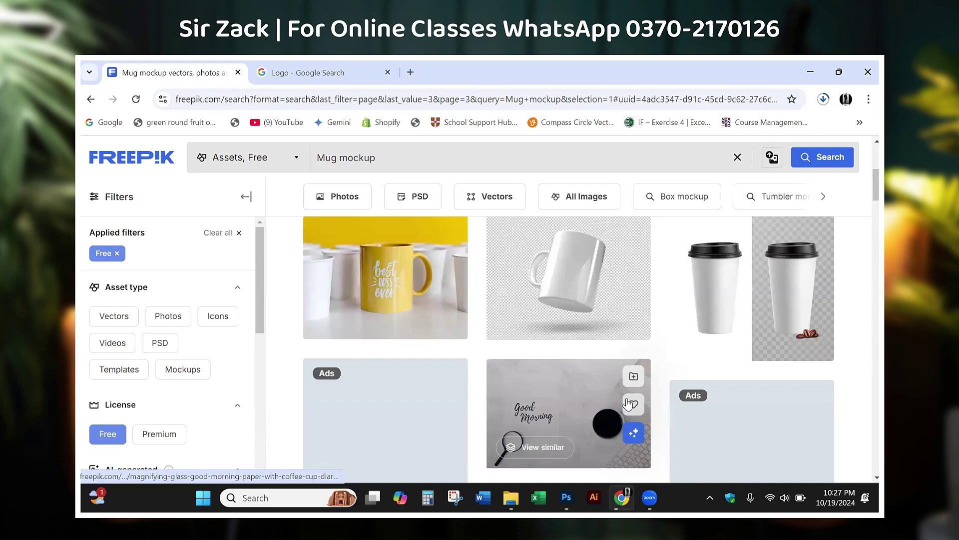
scroll(630, 403, "down", 2)
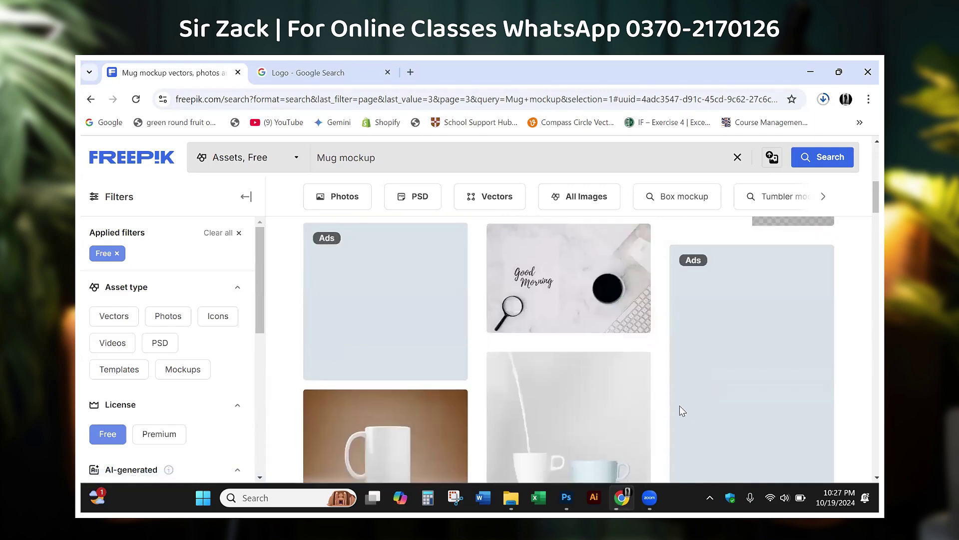
scroll(679, 406, "down", 4)
scroll(500, 377, "down", 2)
scroll(605, 400, "down", 3)
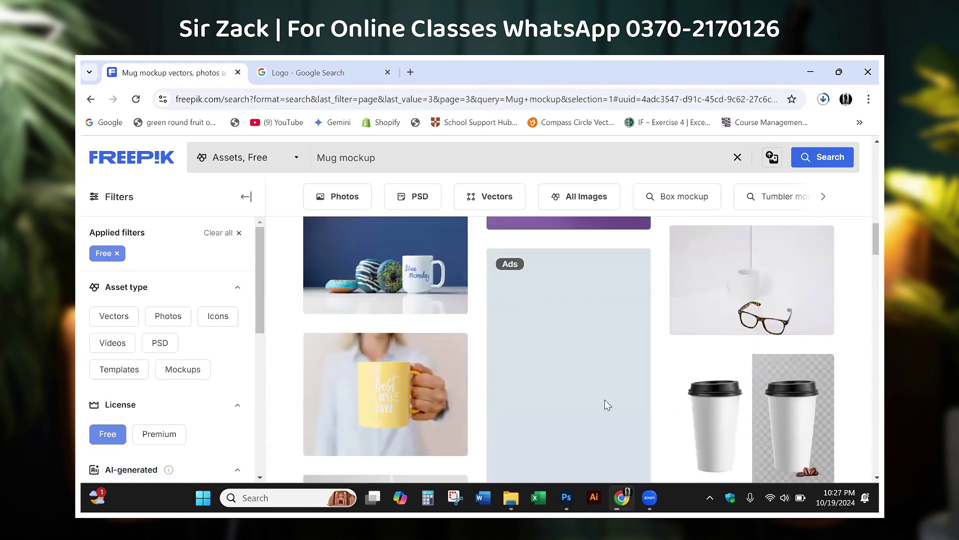
scroll(604, 400, "down", 4)
scroll(604, 400, "down", 3)
scroll(605, 400, "down", 5)
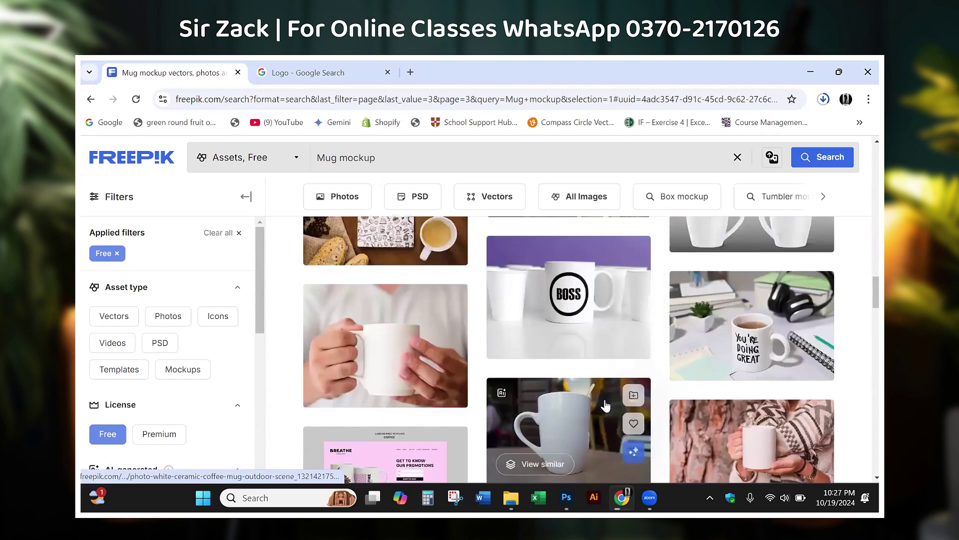
scroll(606, 404, "up", 2)
Step: Load page 4 of the results and select 'Mug' in the search box
scroll(606, 405, "down", 4)
scroll(606, 404, "down", 1)
scroll(605, 405, "down", 1)
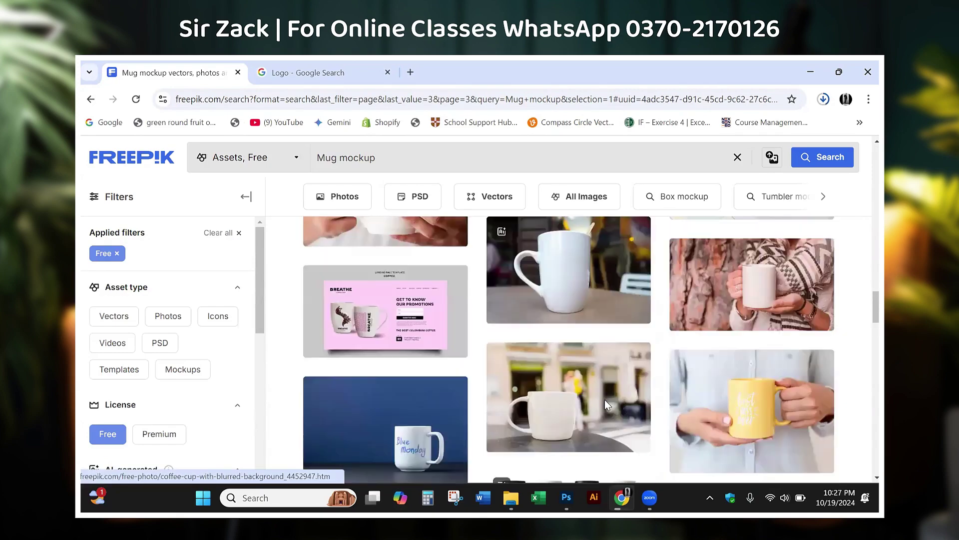
scroll(606, 404, "up", 2)
scroll(606, 405, "down", 3)
scroll(606, 404, "up", 2)
scroll(605, 405, "down", 2)
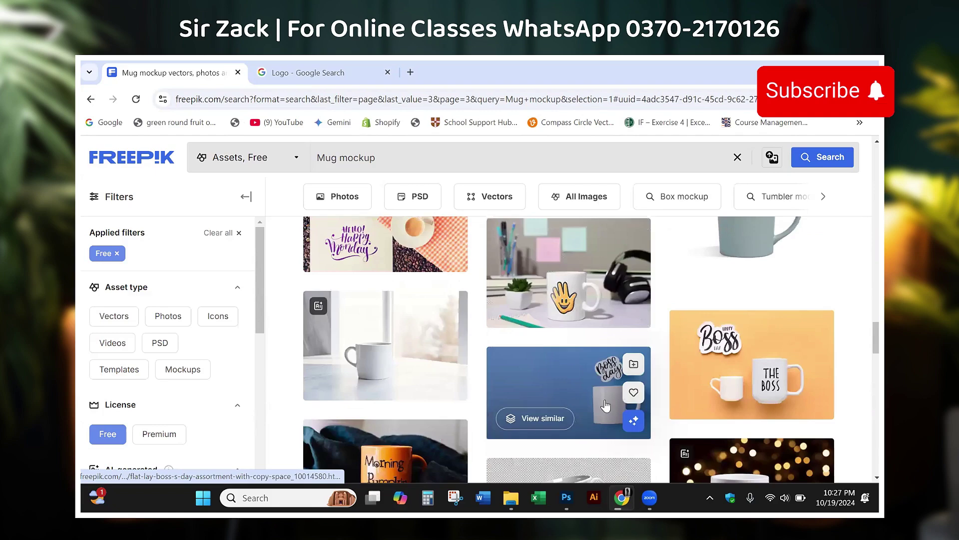
scroll(605, 405, "down", 5)
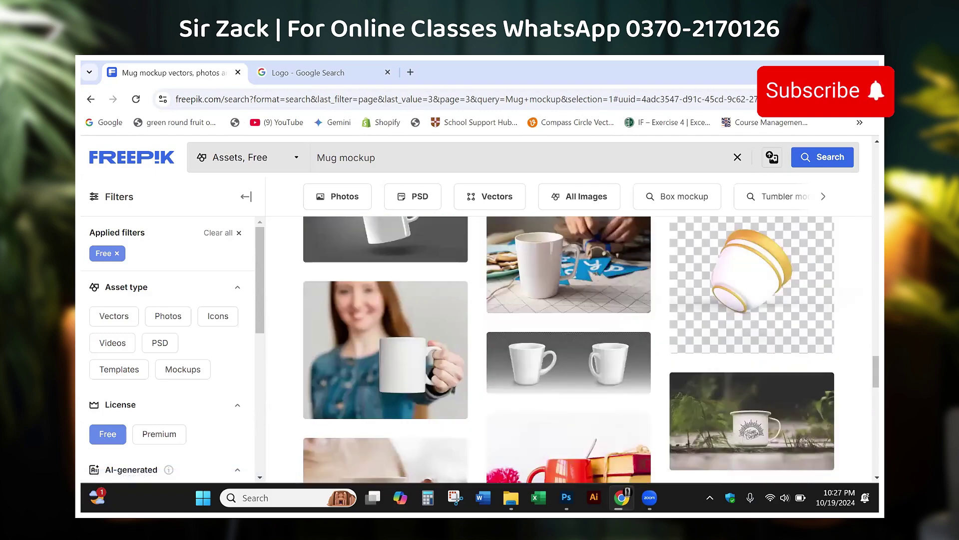
scroll(615, 375, "up", 4)
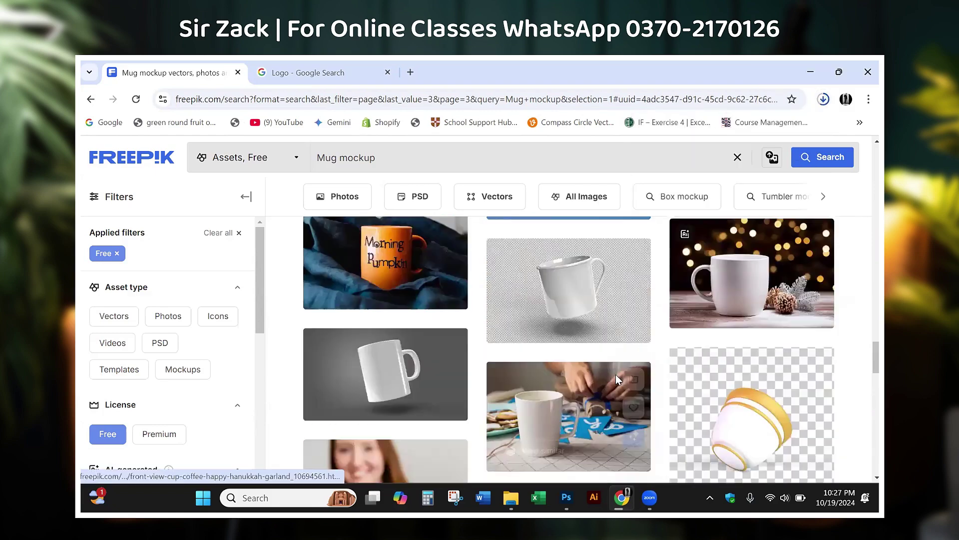
scroll(610, 382, "down", 8)
scroll(609, 382, "down", 4)
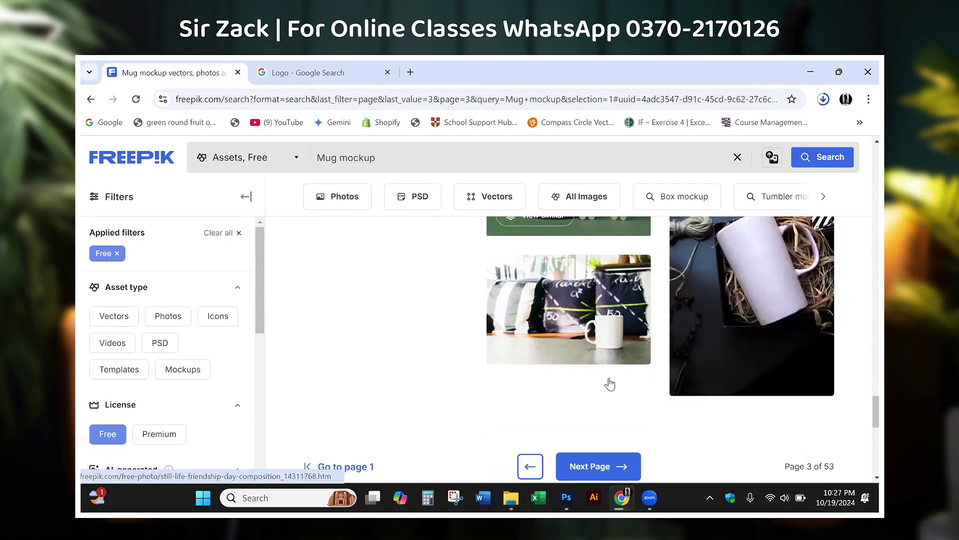
left_click(610, 460)
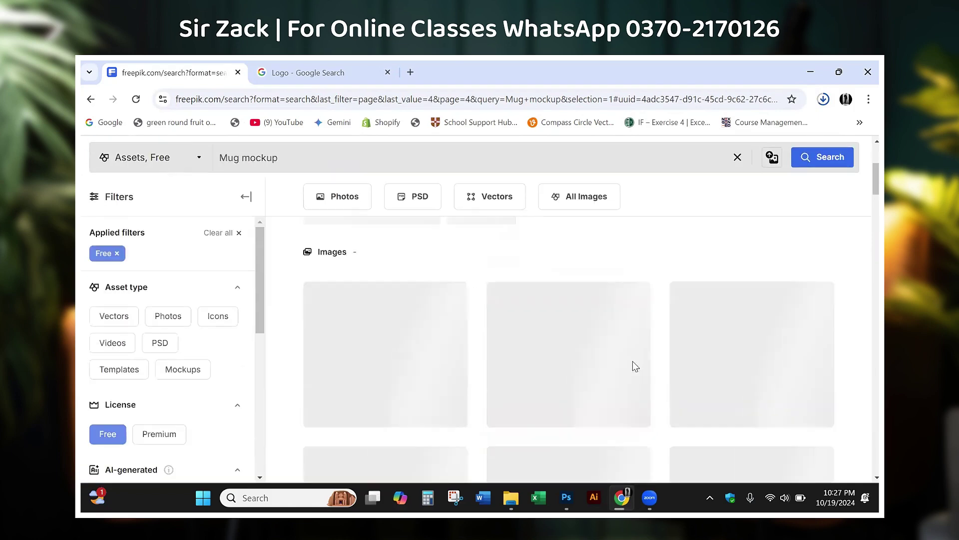
triple_click(310, 157)
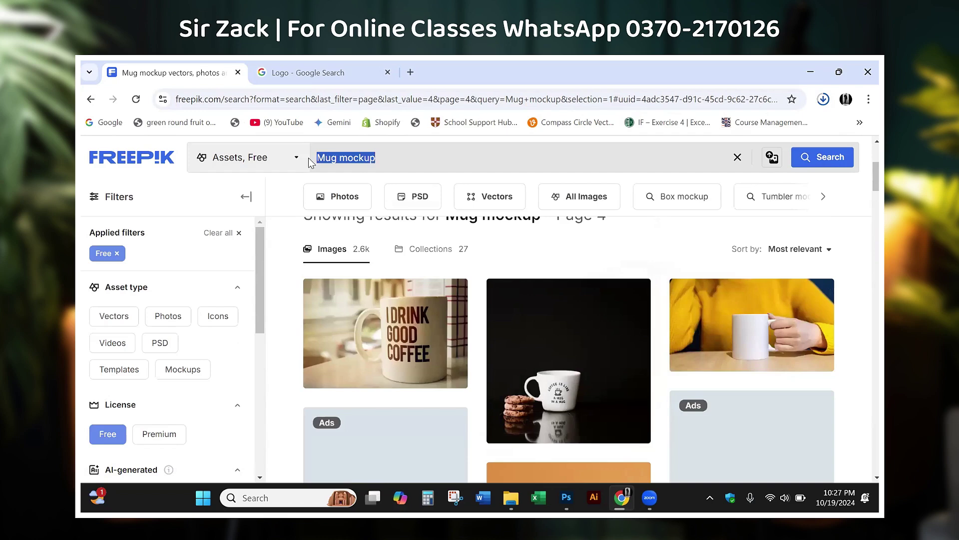
double_click(328, 158)
Step: Search Freepik for 'Juice mockup' and scroll through the bottle, carton and flyer results
type("Jui")
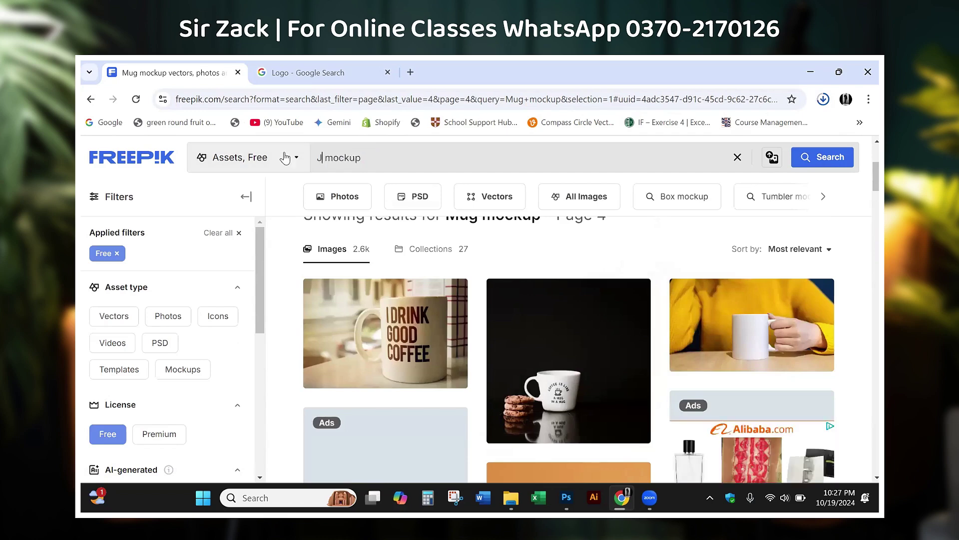
type("ce")
key("Return")
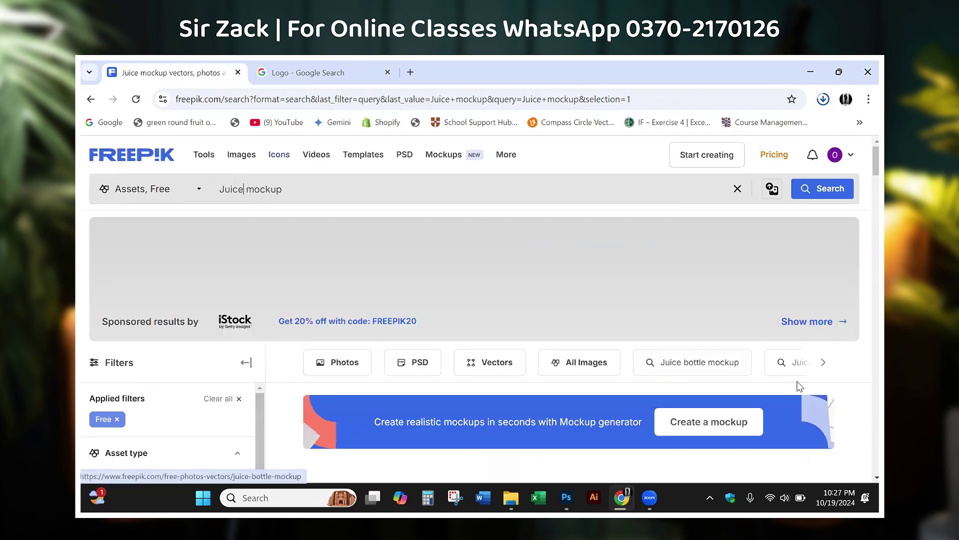
scroll(671, 319, "down", 4)
scroll(718, 354, "down", 3)
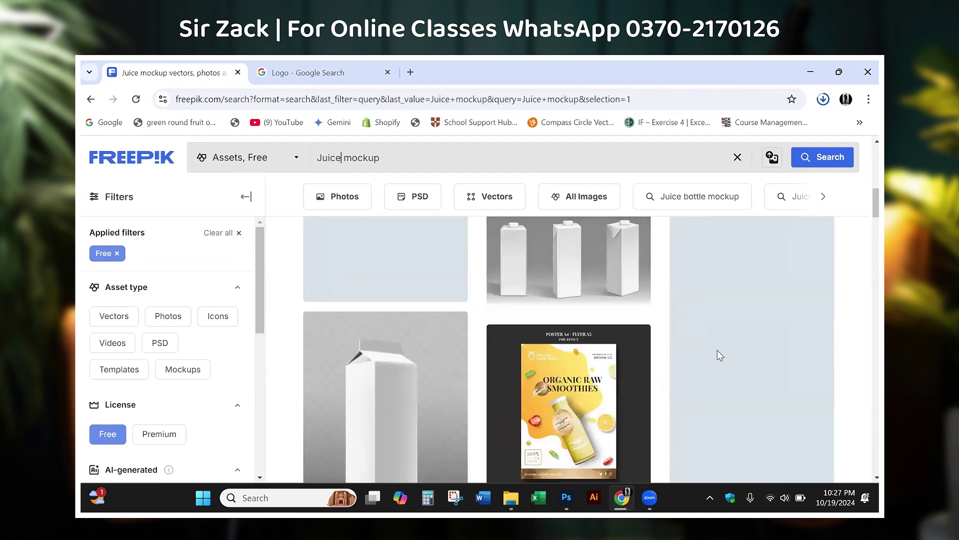
scroll(718, 354, "down", 2)
scroll(718, 354, "down", 5)
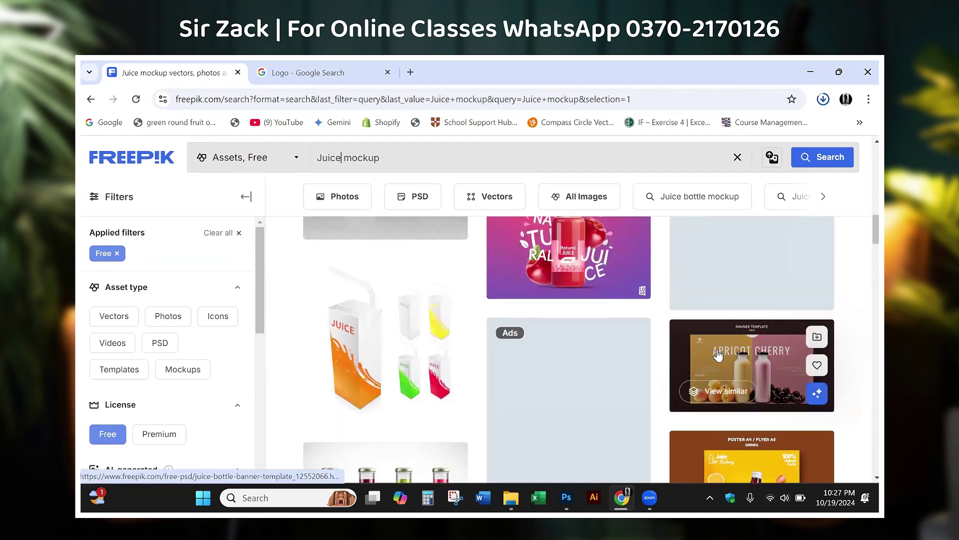
scroll(690, 364, "down", 2)
scroll(623, 370, "down", 2)
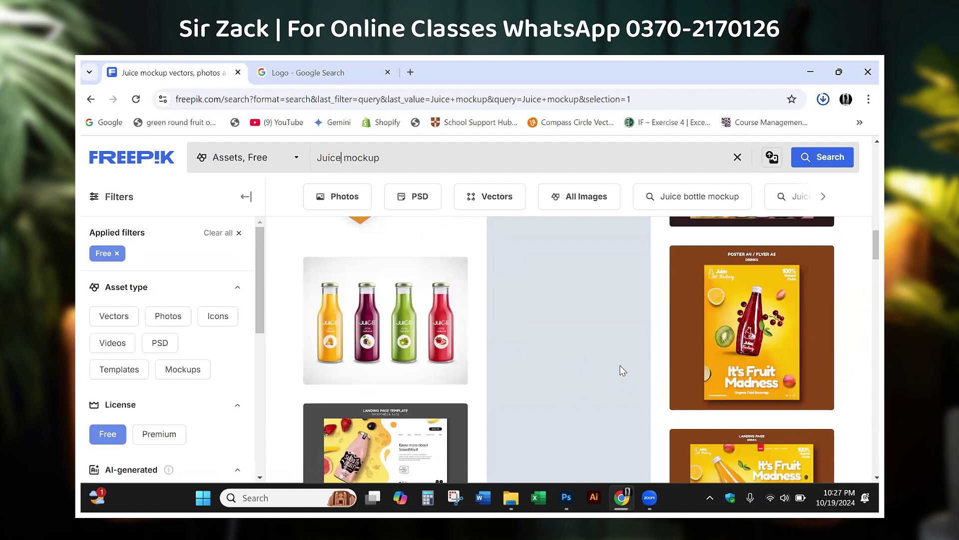
scroll(623, 371, "down", 2)
scroll(622, 371, "down", 3)
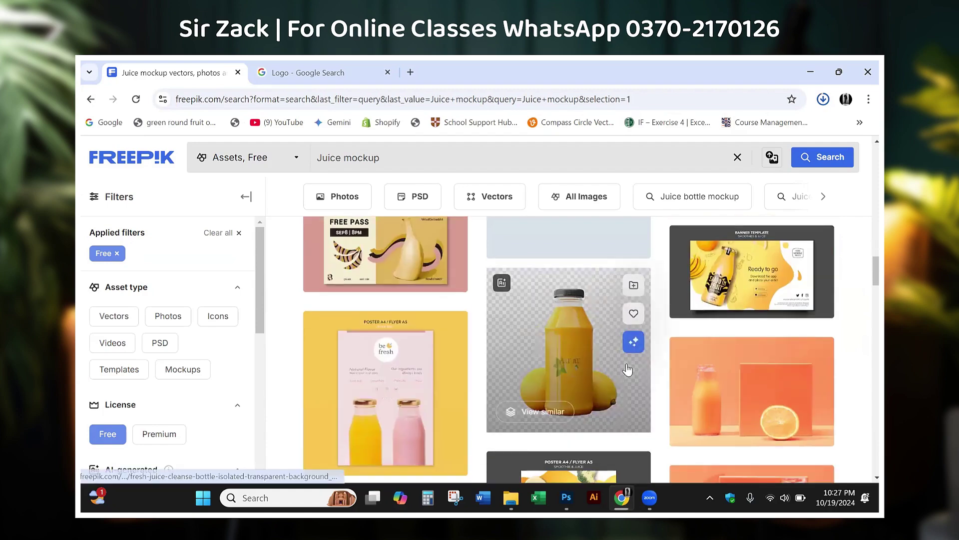
scroll(622, 370, "down", 2)
scroll(623, 371, "down", 3)
scroll(623, 369, "down", 2)
scroll(622, 369, "down", 3)
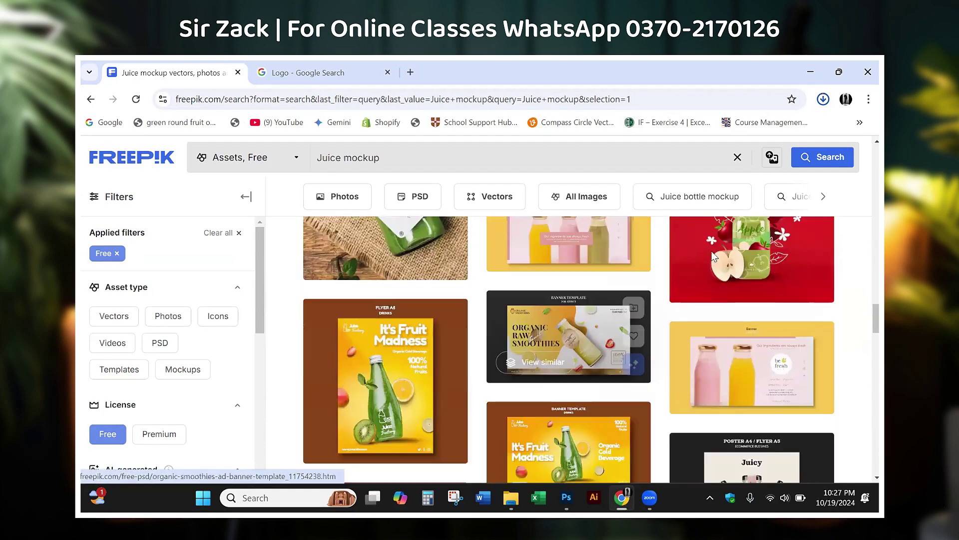
Step: Open OTPAQ71.psd from the downloaded doctor-mug mockup zip into Photoshop
left_click(790, 130)
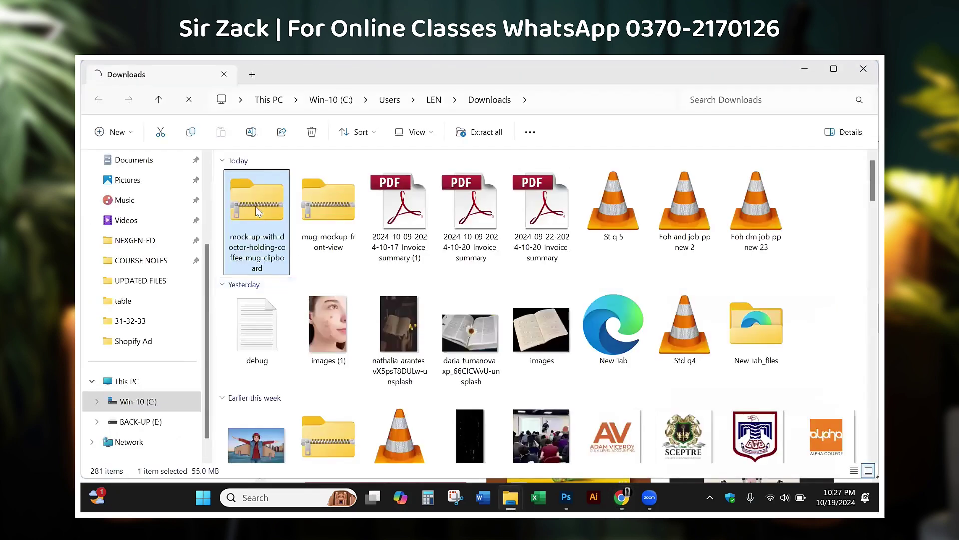
double_click(280, 215)
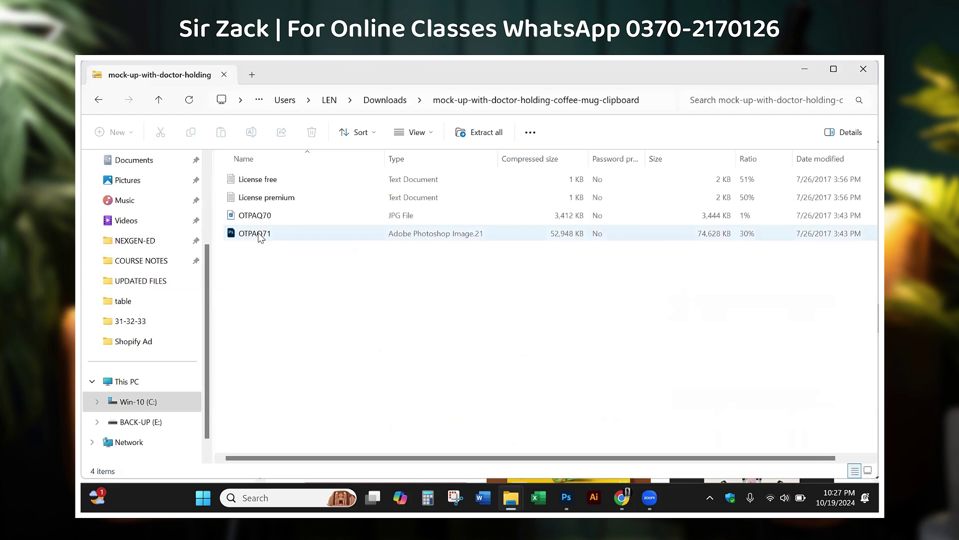
left_click(259, 242)
double_click(258, 239)
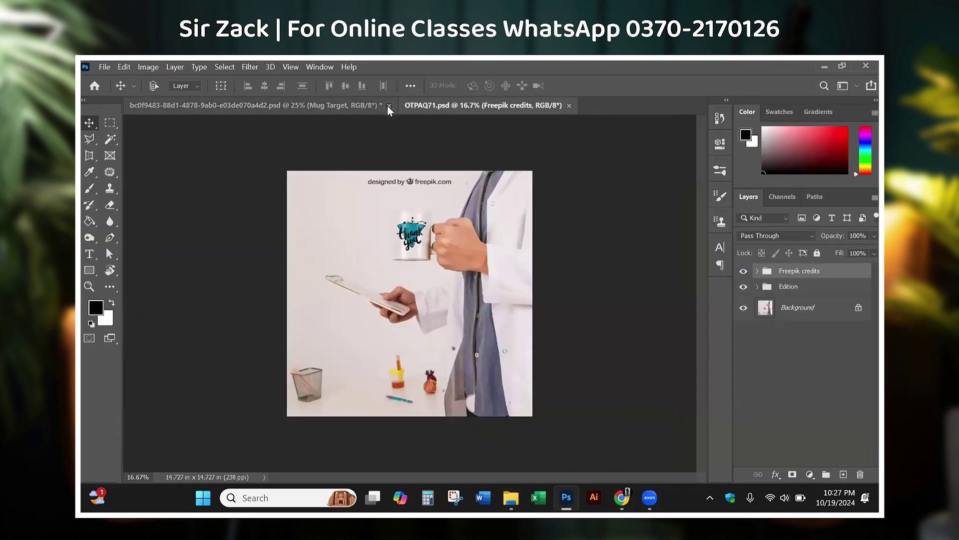
Step: Close the earlier mug document unsaved, fit the mockup and delete the Freepik credits group
left_click(389, 106)
left_click(514, 239)
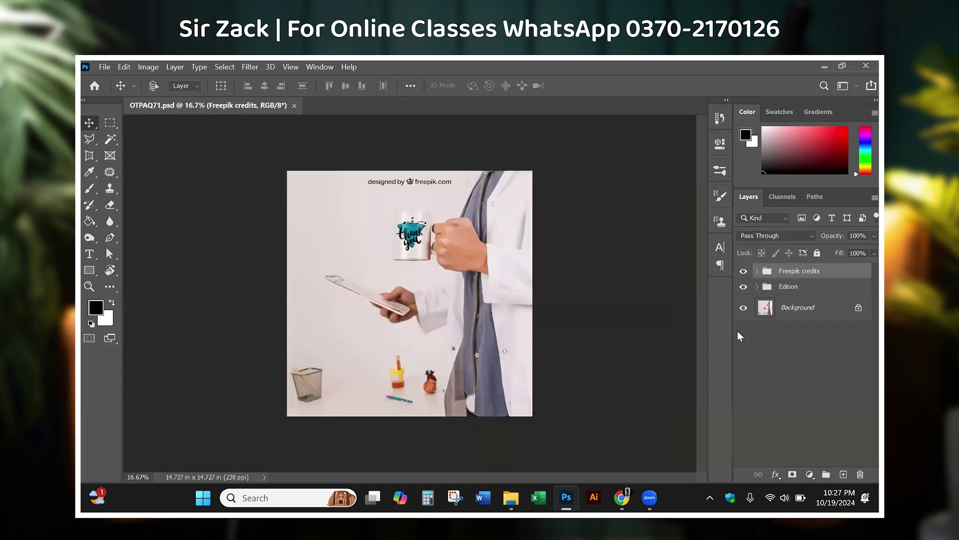
key("ctrl+0")
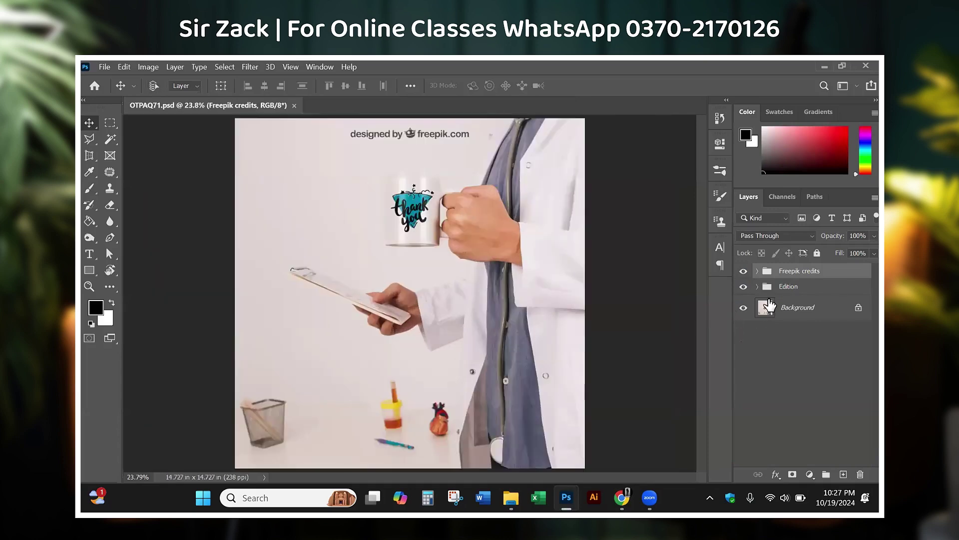
key("Delete")
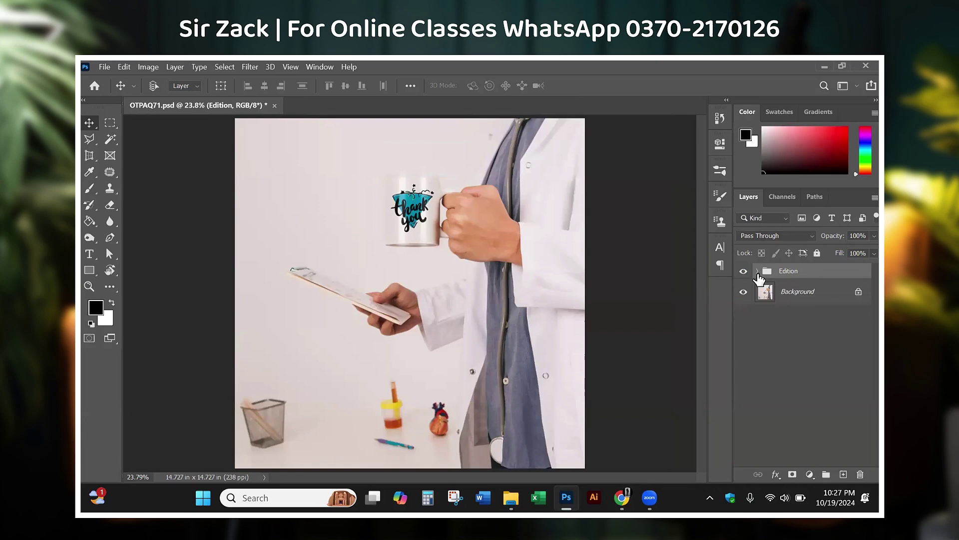
Step: Expand the Edition and Cup groups and open the Design here smart object
left_click(757, 271)
left_click(767, 287)
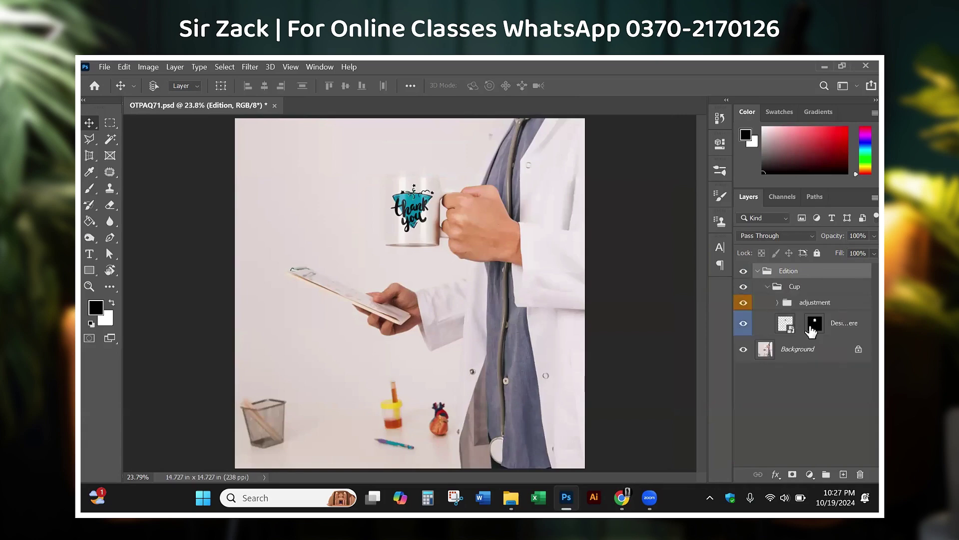
left_click(789, 327)
double_click(785, 325)
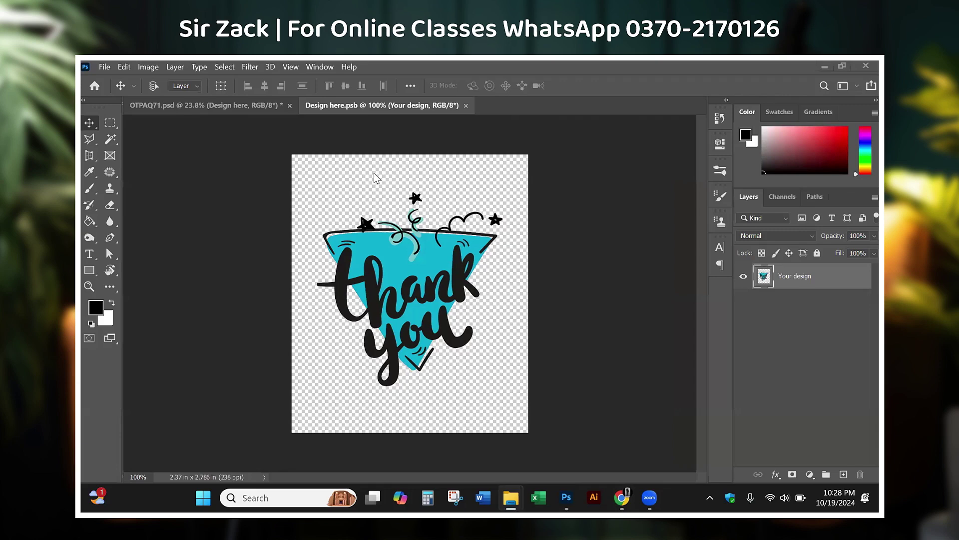
Step: Copy the LOREM IPSUM bird logo from Google Images' Logo results
key("alt+Tab")
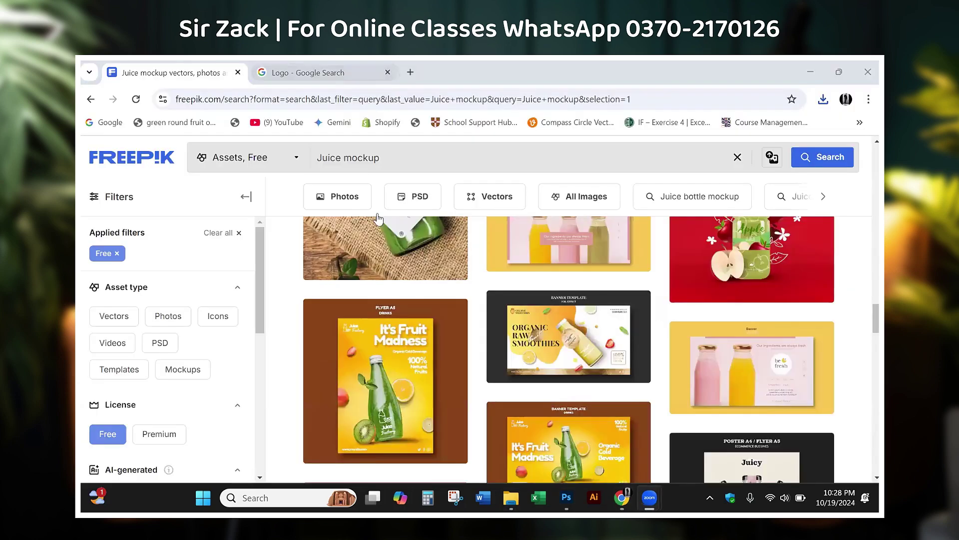
left_click(305, 76)
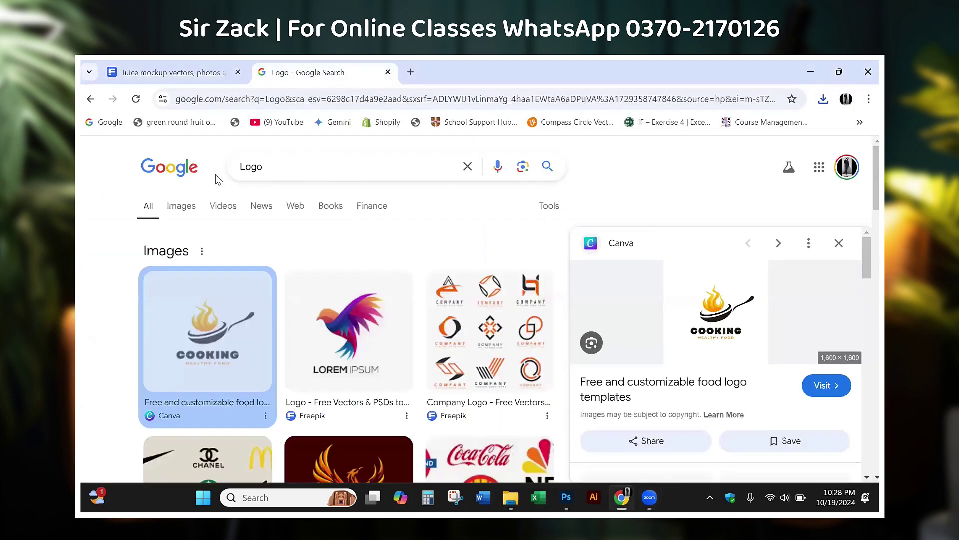
left_click(182, 207)
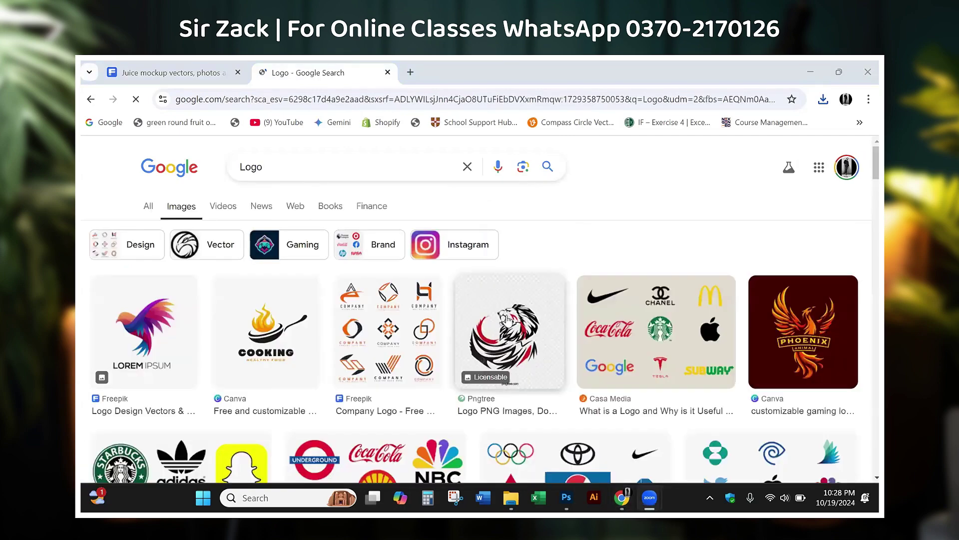
scroll(231, 317, "down", 5)
scroll(186, 331, "up", 5)
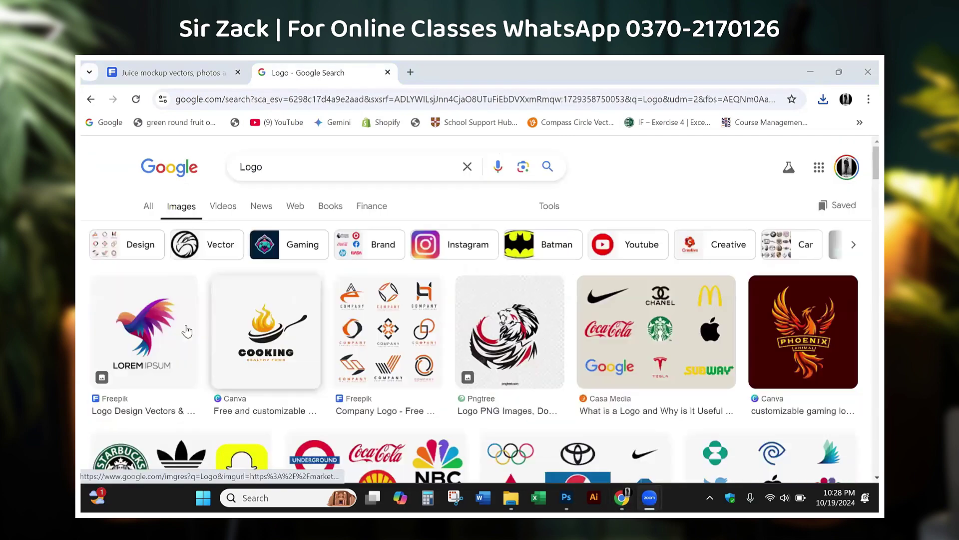
left_click(163, 345)
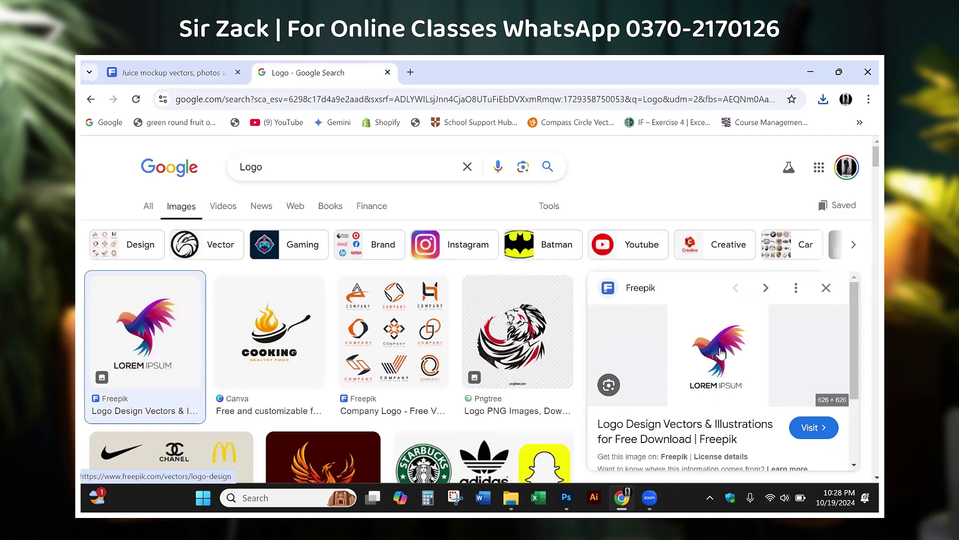
right_click(721, 353)
left_click(779, 267)
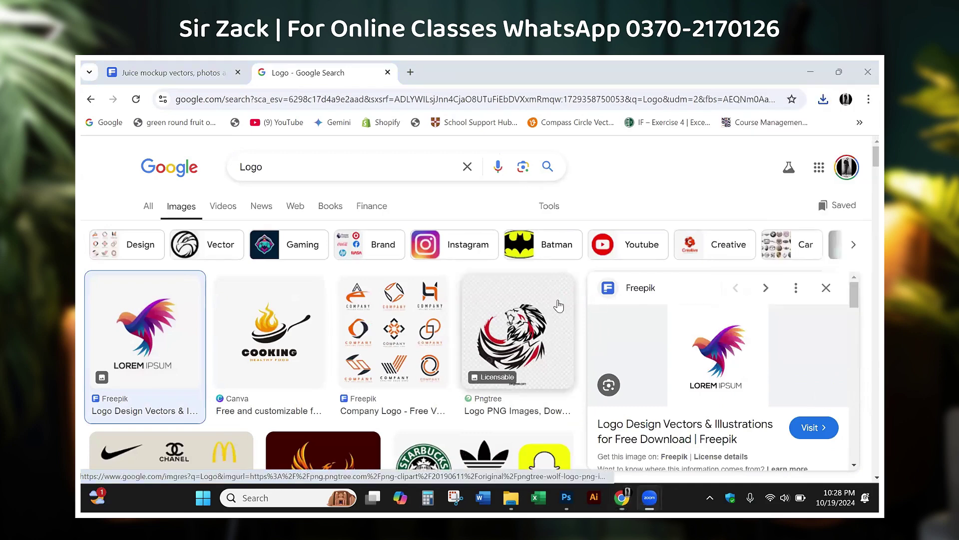
Step: Paste the bird logo into Design here.psb as a new layer and scale it down
key("alt+Tab")
key("alt+Tab")
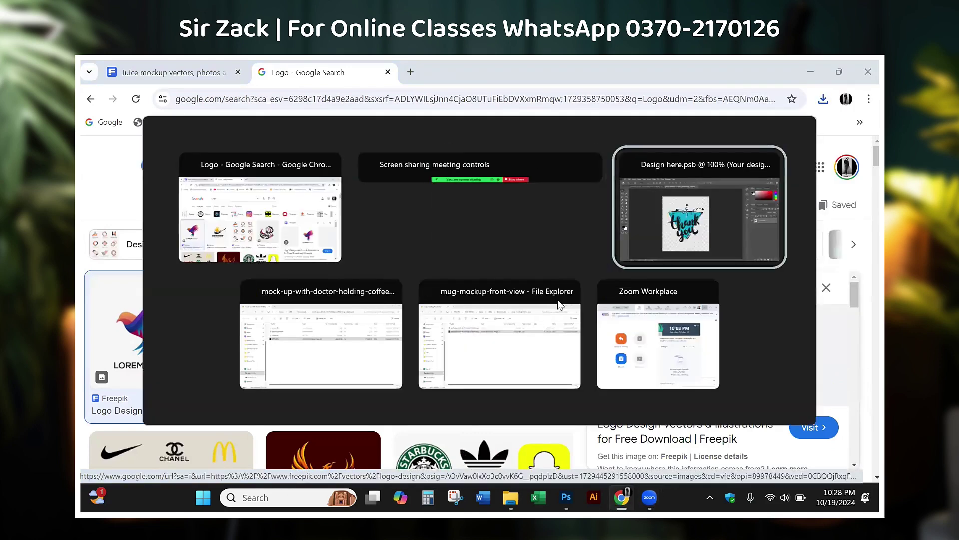
key("alt+Tab")
key("alt+shift+Tab")
key("ctrl+v")
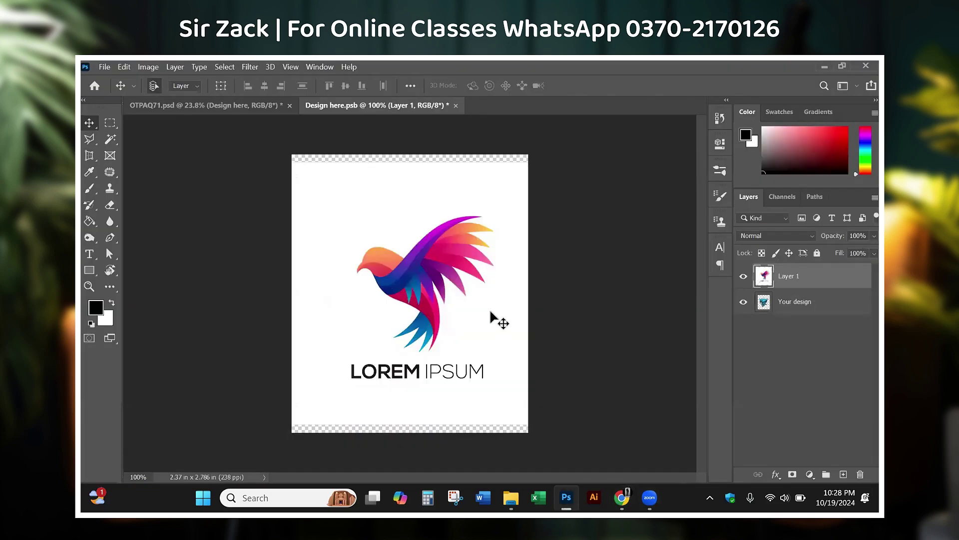
key("ctrl+t")
left_click_drag(553, 424, 527, 398)
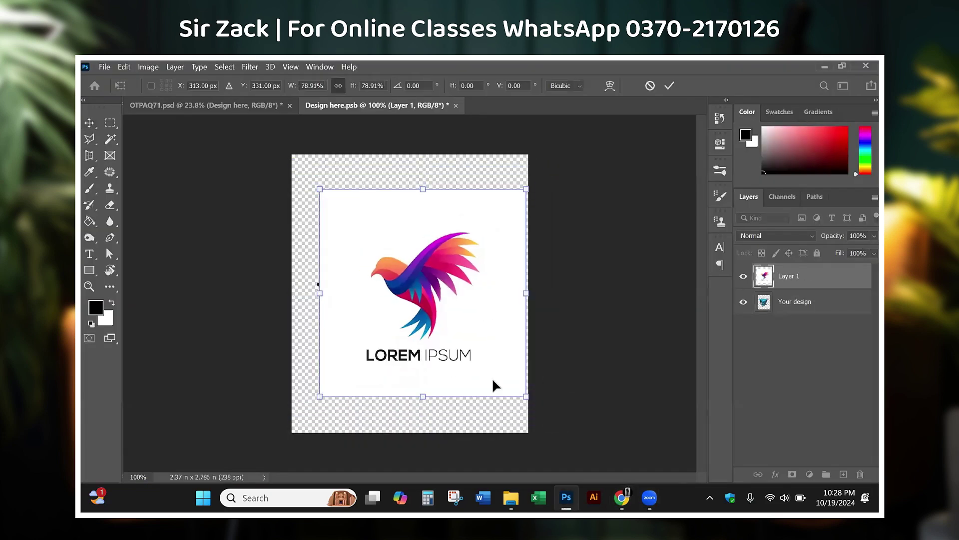
key("Return")
key("e")
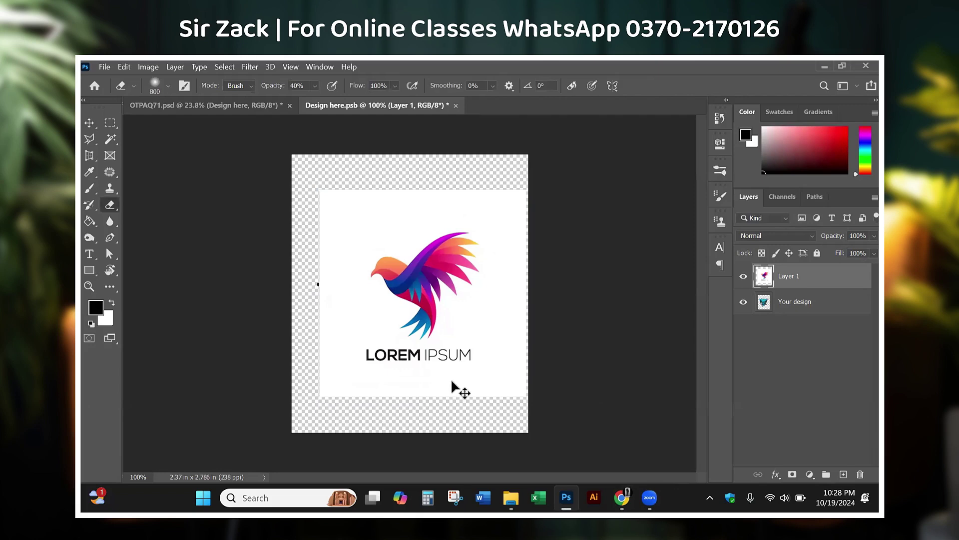
key("bracketleft")
key("bracketleft")
key("bracketleft")
key("bracketleft")
key("bracketleft")
key("bracketleft")
Step: Erase the LOREM IPSUM text band with the Eraser at 100% opacity
left_click_drag(471, 364, 422, 374)
key("ctrl+z")
right_click(467, 364)
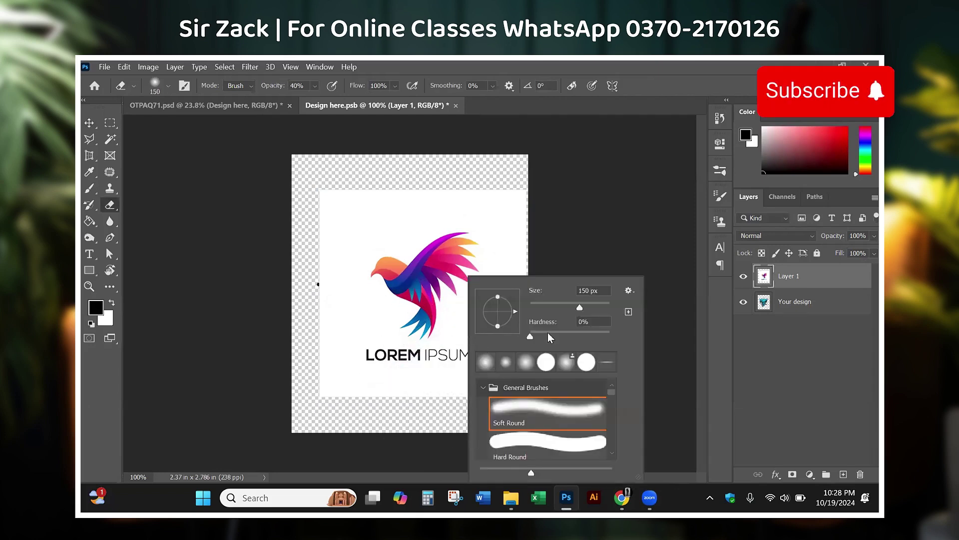
left_click_drag(369, 368, 383, 341)
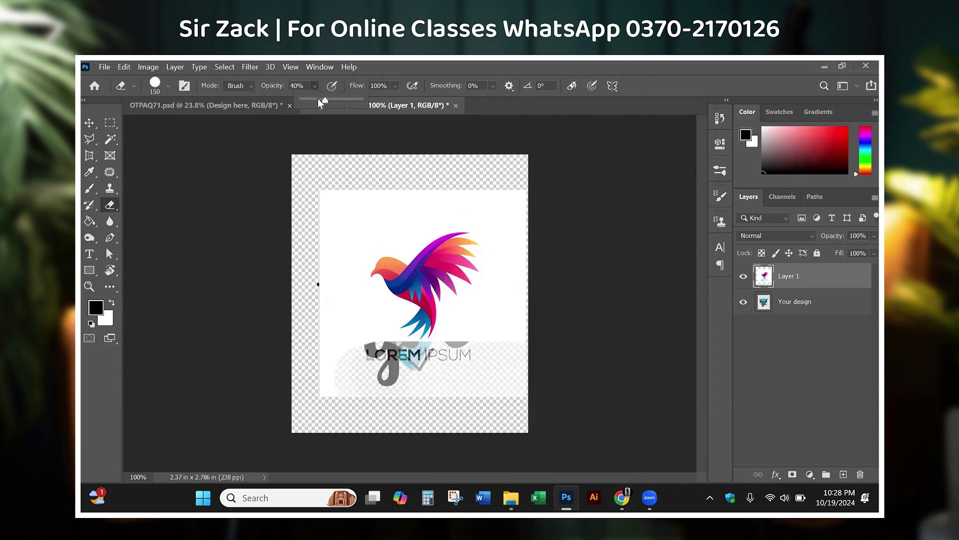
left_click_drag(315, 85, 349, 102)
mouse_move(509, 395)
left_mouse_down()
mouse_move(307, 388)
mouse_move(429, 384)
left_mouse_up()
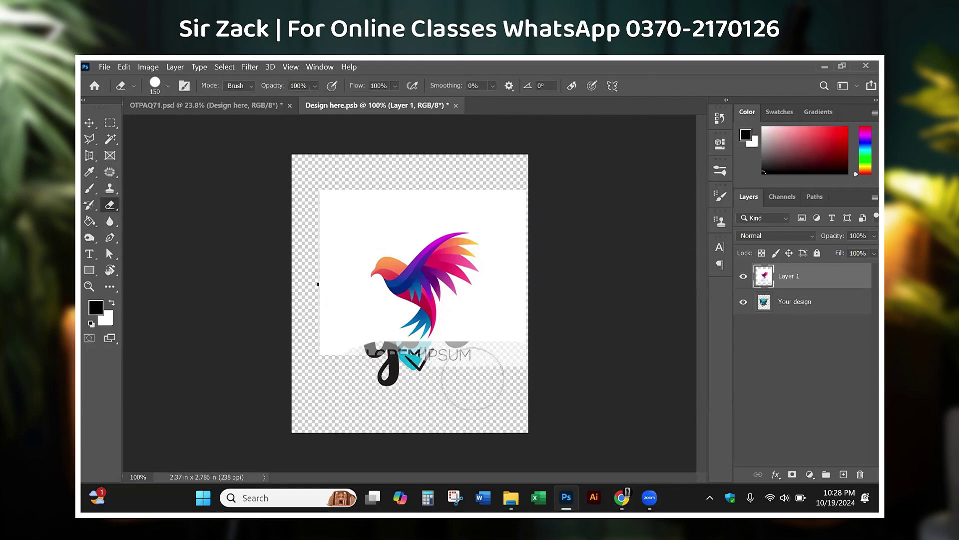
Step: Magic Wand the white background around the bird and delete it to transparency
key("v")
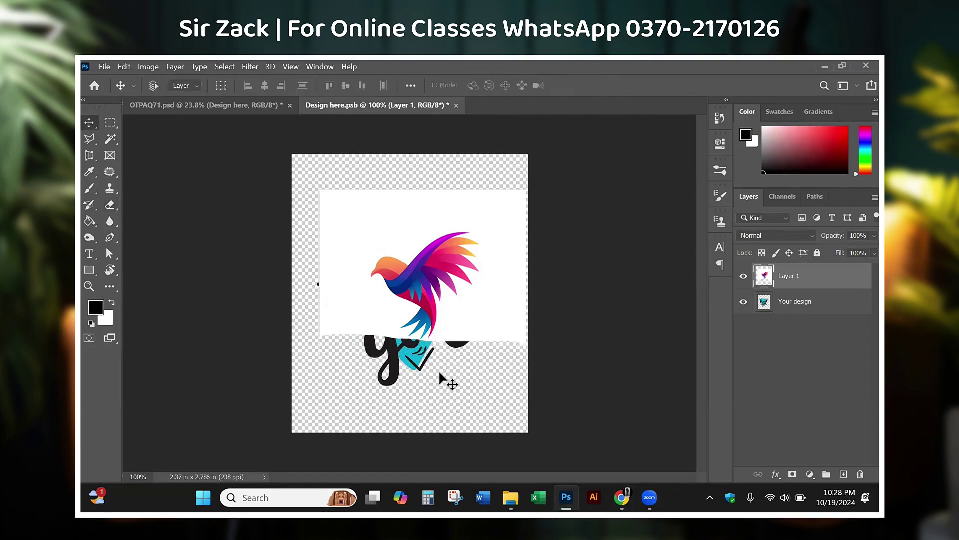
right_click(111, 140)
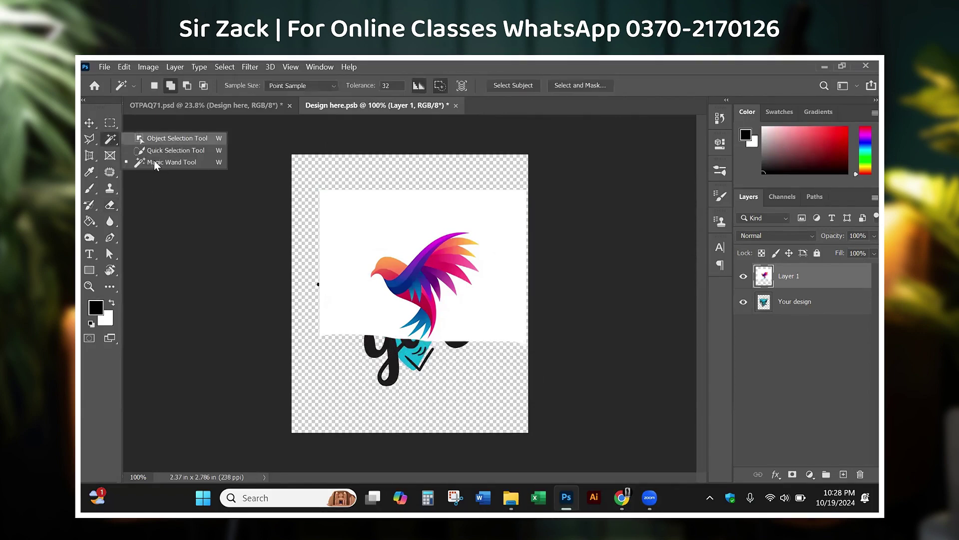
left_click(150, 163)
left_click(371, 225)
key("Delete")
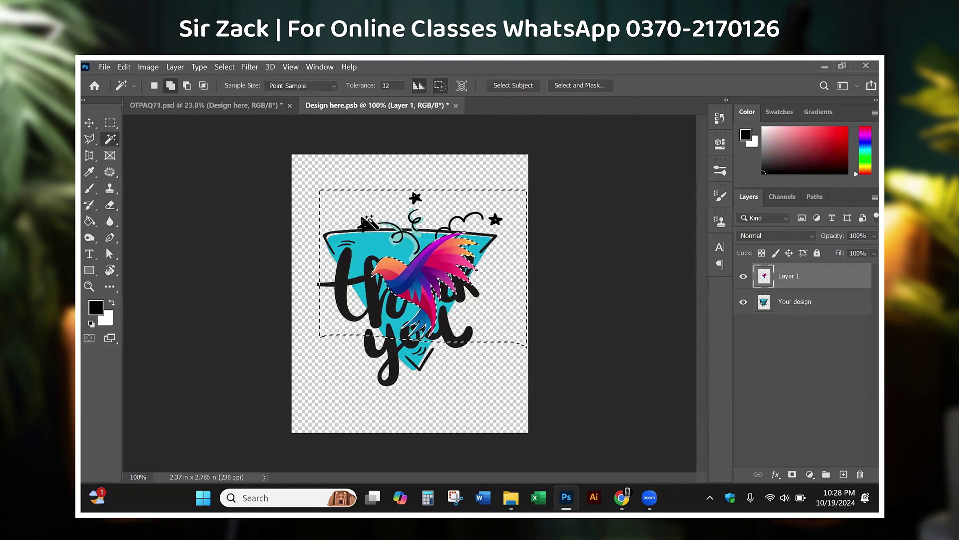
key("ctrl+d")
key("v")
Step: Delete the old thank-you design layer and centre the bird's Layer 1 on the canvas
left_click(769, 305)
key("Delete")
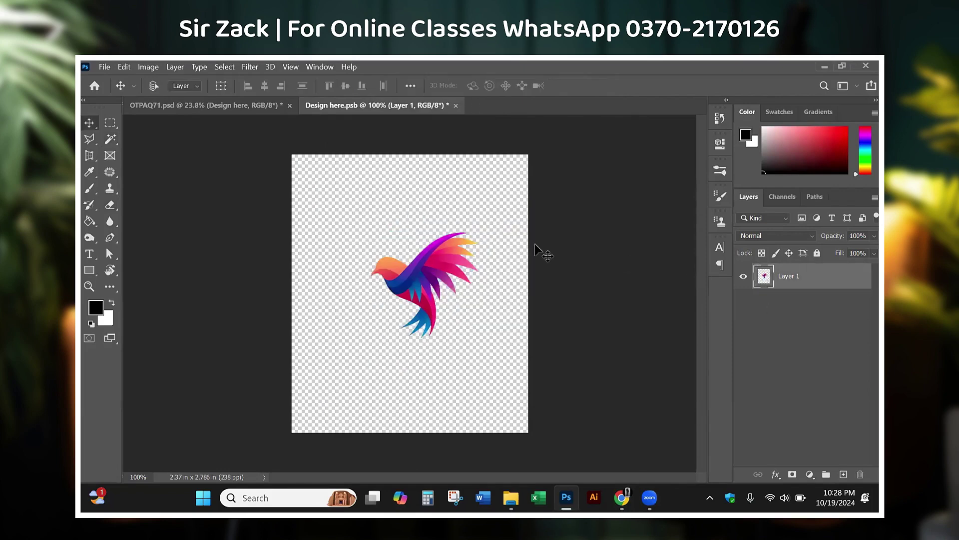
right_click(450, 274)
left_click(480, 274)
key("ctrl+a")
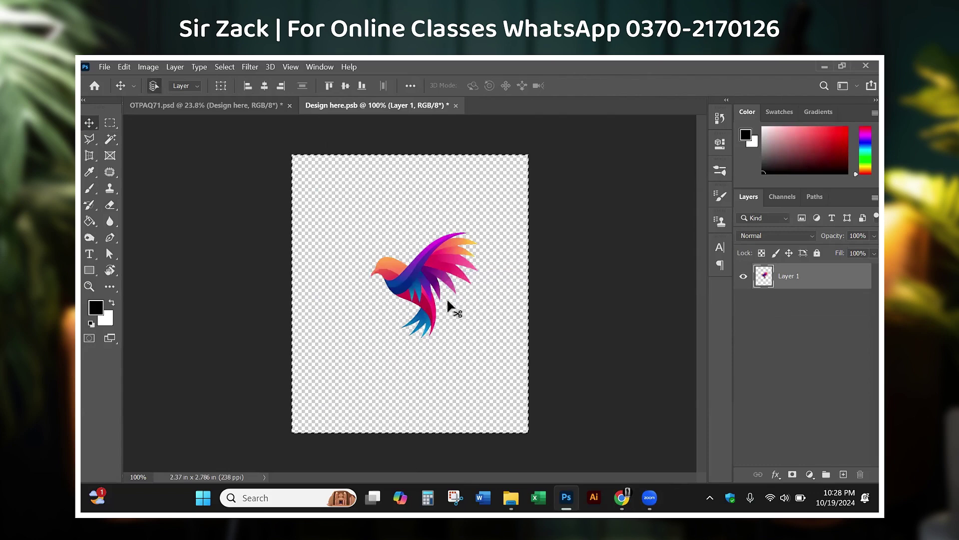
left_click(265, 86)
left_click(345, 85)
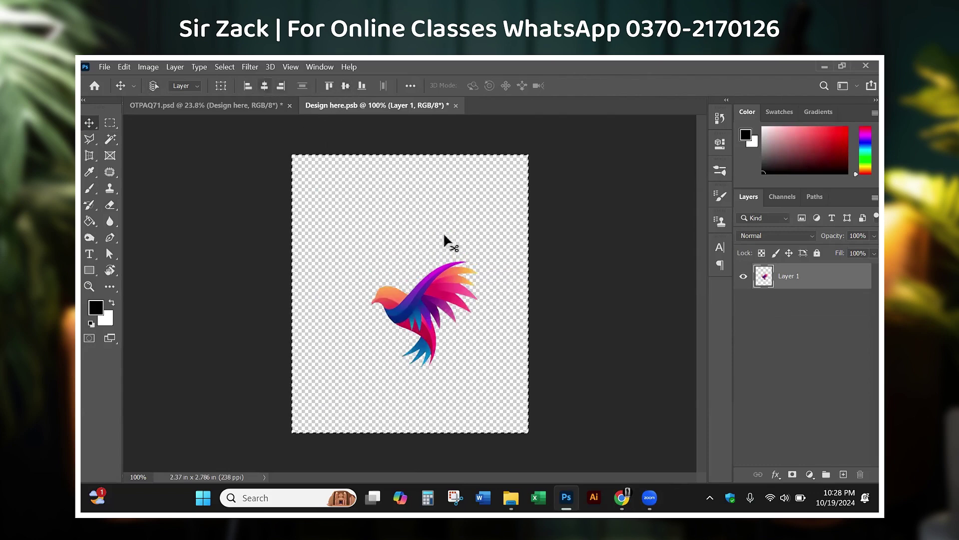
Step: Enlarge the bird to about 142%, move it higher, and save the design
key("ctrl+t")
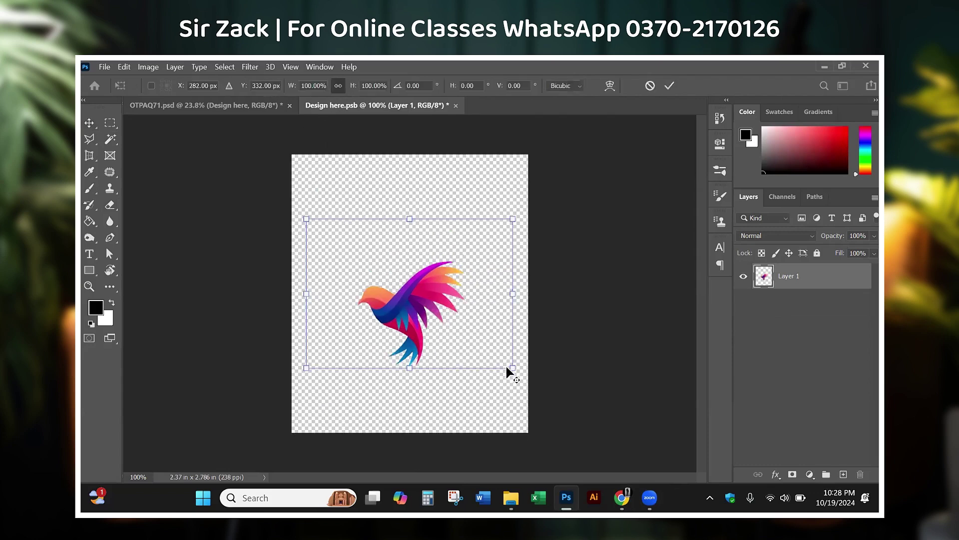
left_click_drag(512, 368, 557, 400)
left_click_drag(427, 319, 422, 295)
key("Return")
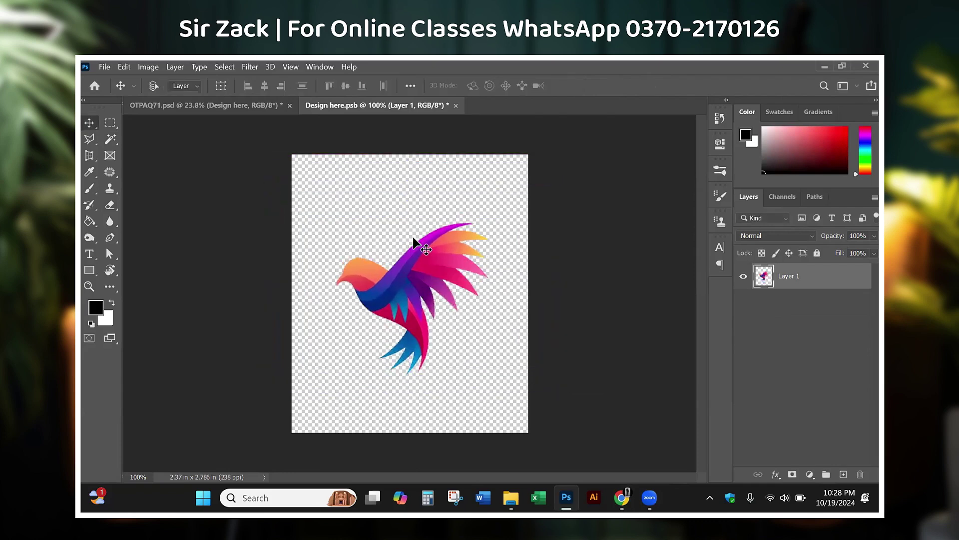
key("ctrl+s")
Step: Close Design here.psb and view the OTPAQ71.psd mockup with the bird logo on the mug
key("ctrl+w")
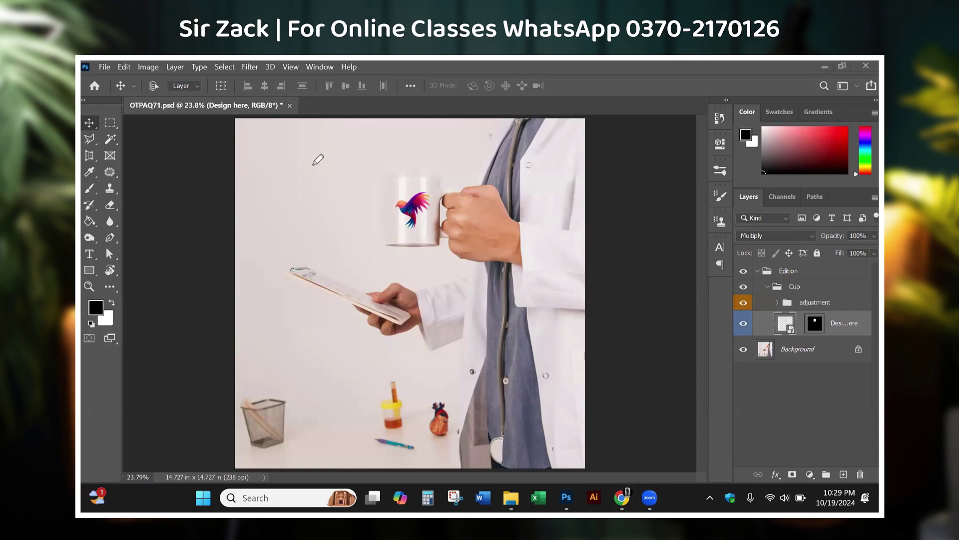
mouse_move(315, 163)
left_mouse_down()
mouse_move(446, 199)
mouse_move(397, 163)
left_mouse_up()
mouse_move(293, 148)
left_mouse_down()
mouse_move(373, 185)
mouse_move(351, 191)
left_mouse_up()
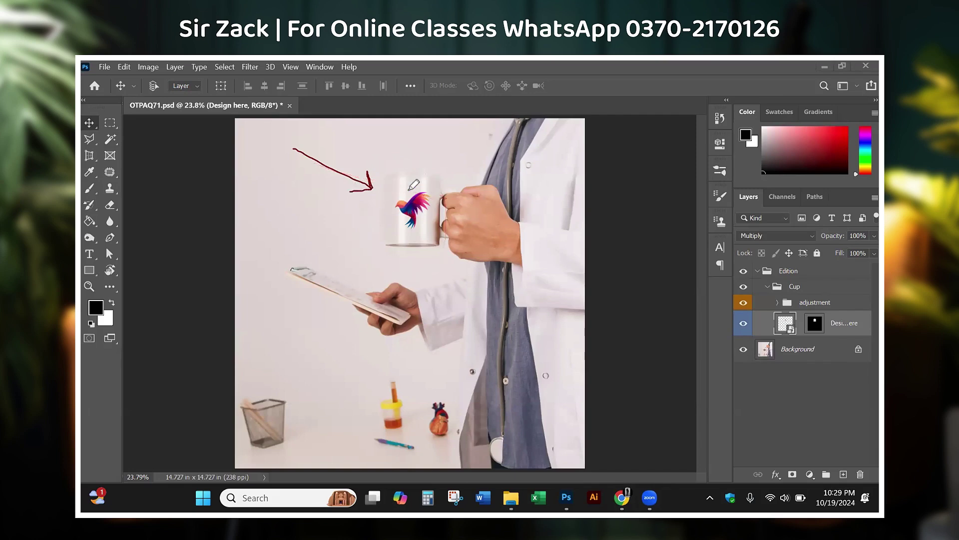
mouse_move(403, 164)
left_mouse_down()
mouse_move(370, 272)
mouse_move(440, 258)
mouse_move(403, 152)
mouse_move(393, 150)
left_mouse_up()
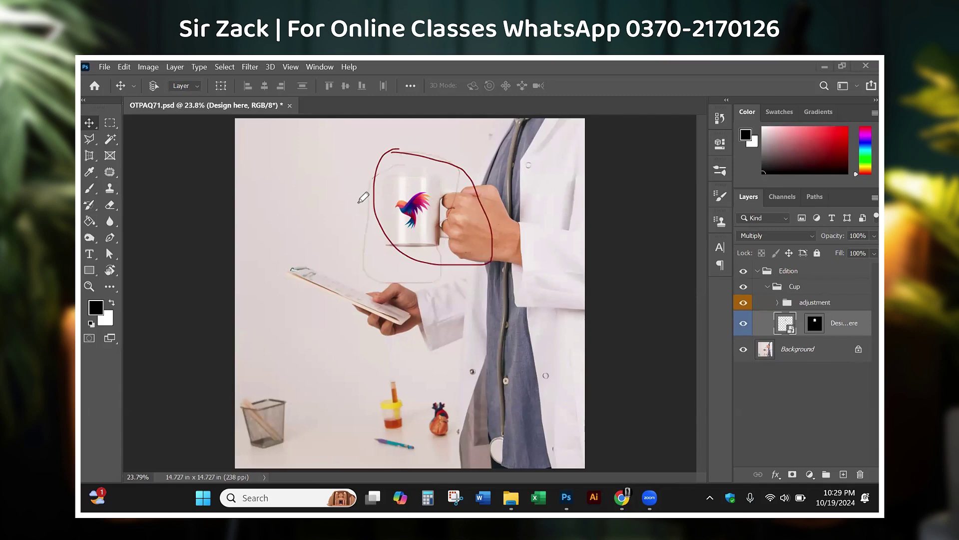
mouse_move(375, 292)
left_mouse_down()
mouse_move(395, 246)
mouse_move(345, 254)
left_mouse_up()
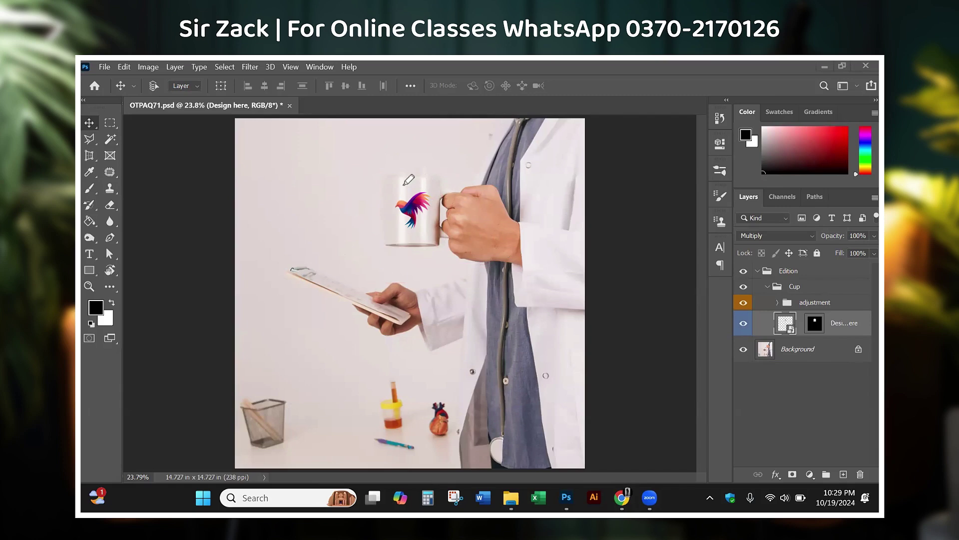
mouse_move(365, 155)
left_mouse_down()
mouse_move(405, 168)
mouse_move(400, 191)
left_mouse_up()
left_click(785, 332)
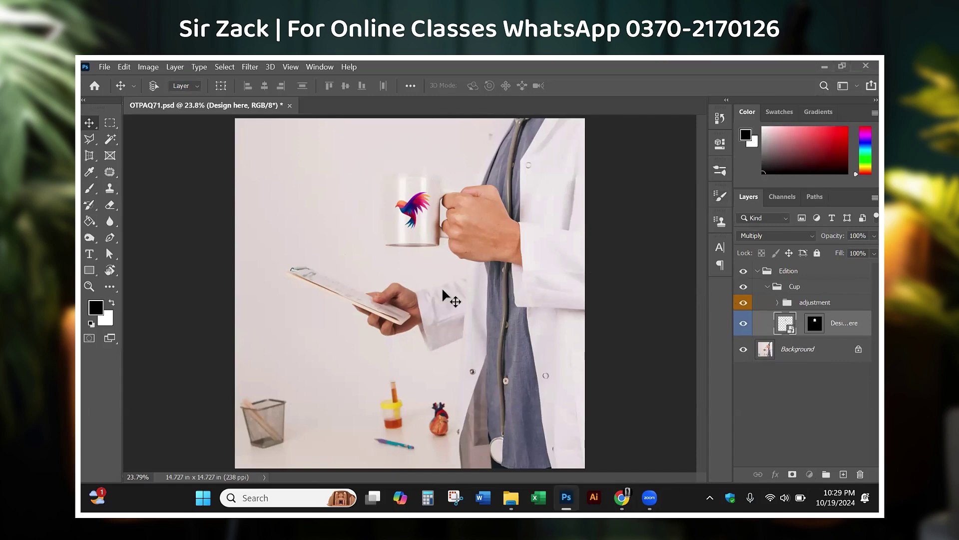
Step: Reopen the Design here smart object and reset the view to 100% magnification
double_click(785, 326)
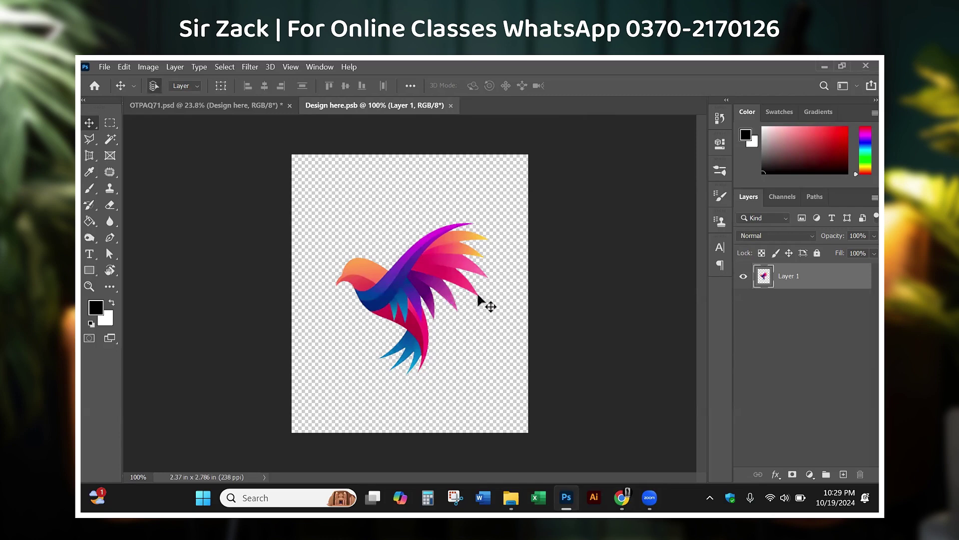
scroll(479, 297, "up", 2)
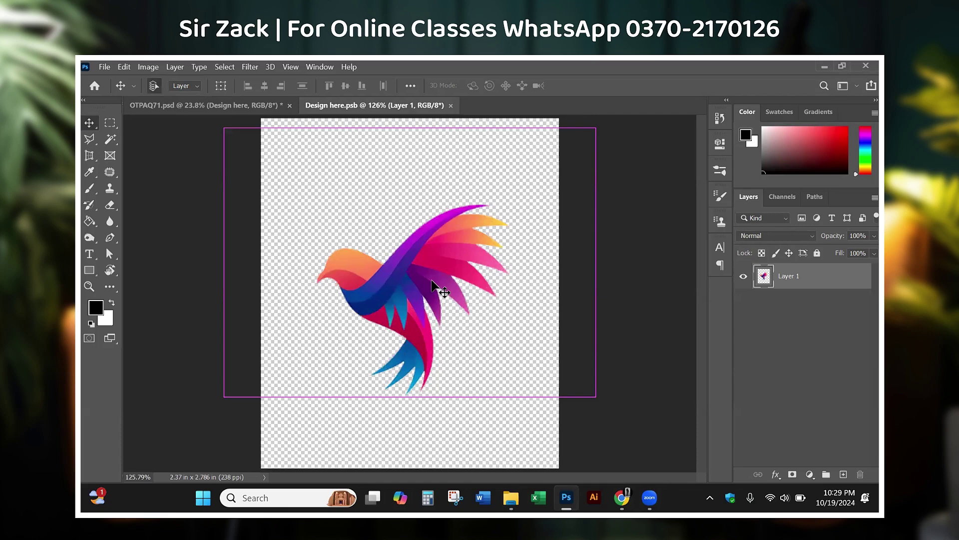
key("ctrl+minus")
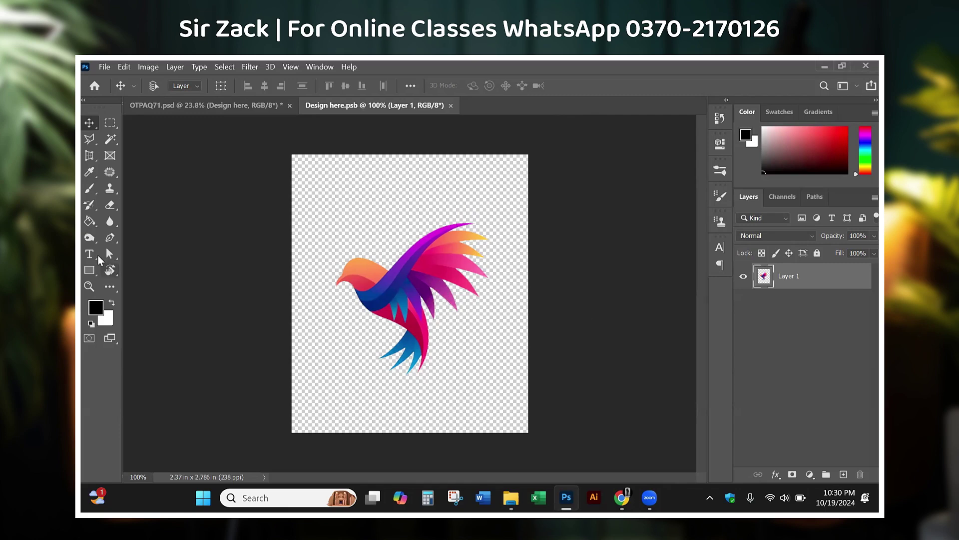
Step: Add a 'zack' text layer and move it below the bird
left_click(89, 254)
left_click(361, 298)
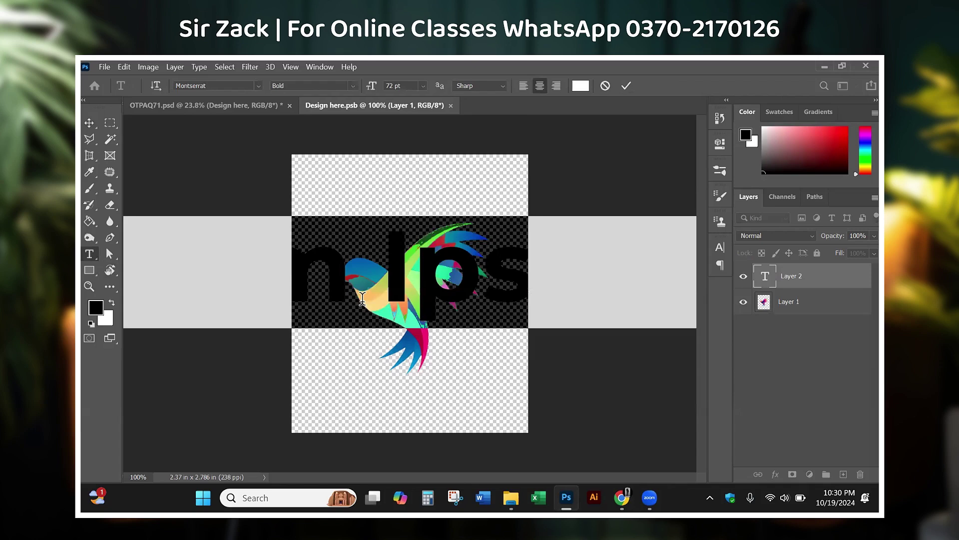
type("zack")
key("ctrl+Return")
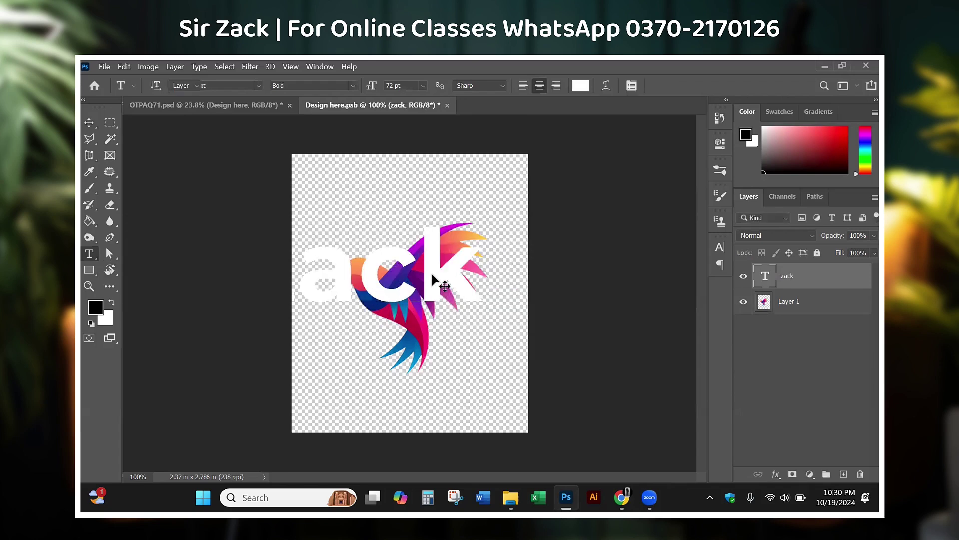
key("v")
left_click_drag(432, 285, 487, 371)
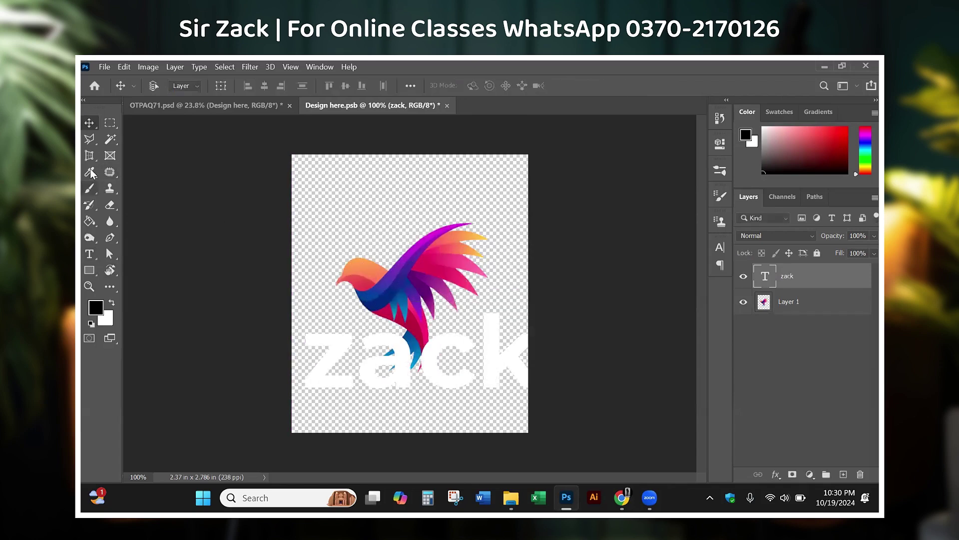
Step: Fill the zack text with the bird's crimson, shrink it to about 74%, and move it over the bird
key("i")
left_click(385, 312)
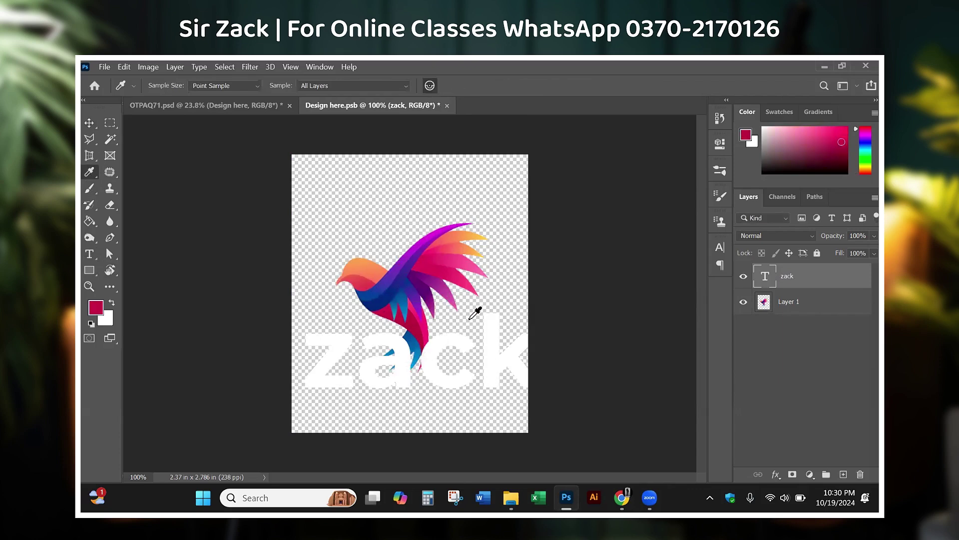
key("v")
key("alt+BackSpace")
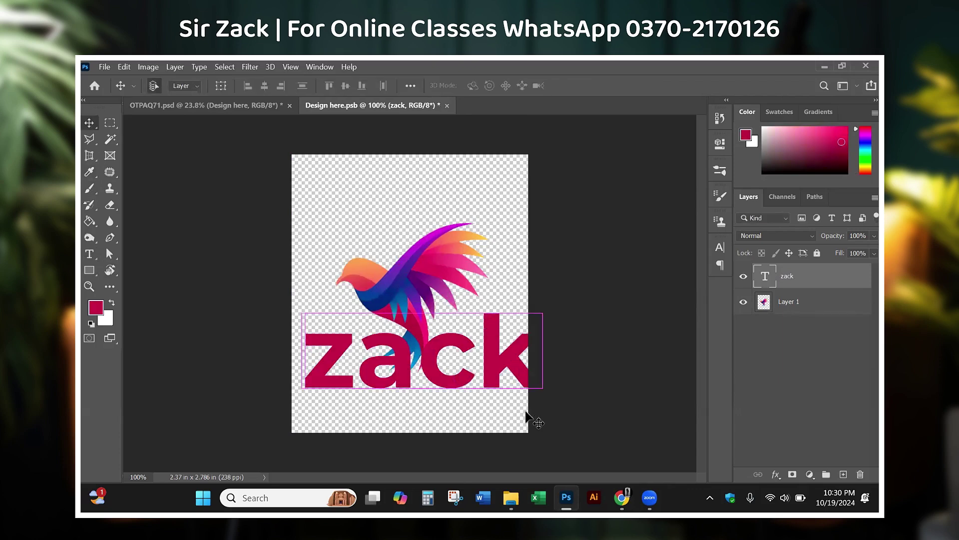
key("ctrl+t")
left_click_drag(541, 413, 480, 385)
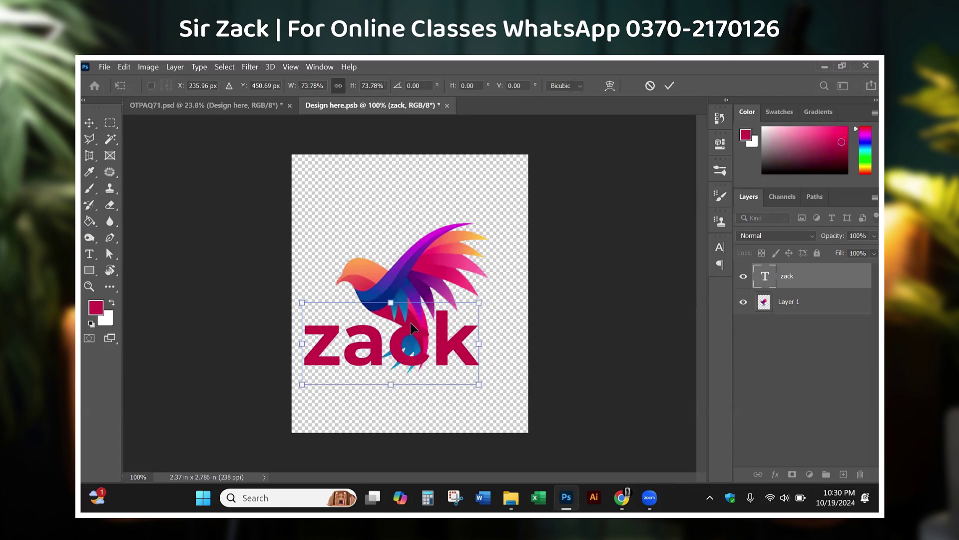
left_click_drag(397, 355, 439, 269)
key("Return")
Step: Hide the bird layer, then save and close the design
left_click(743, 305)
key("ctrl+s")
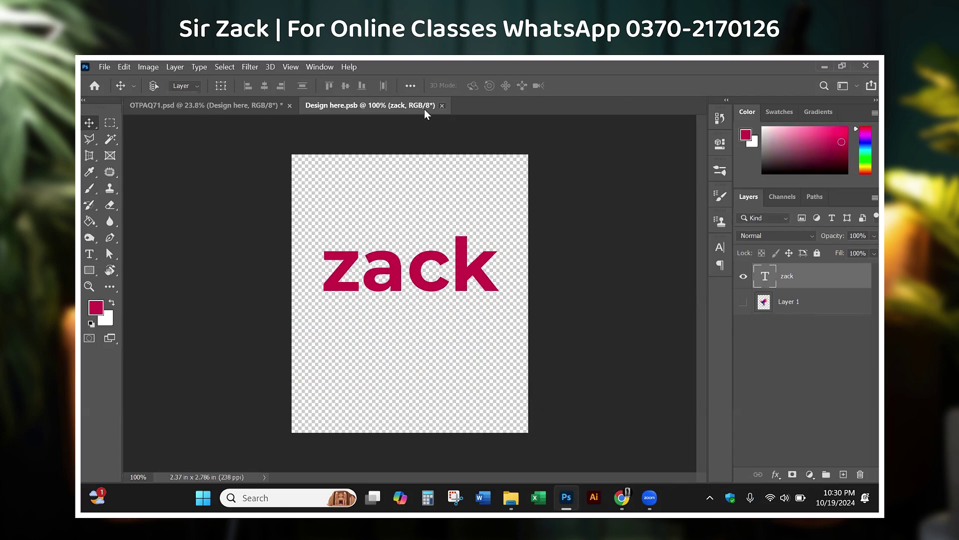
key("ctrl+w")
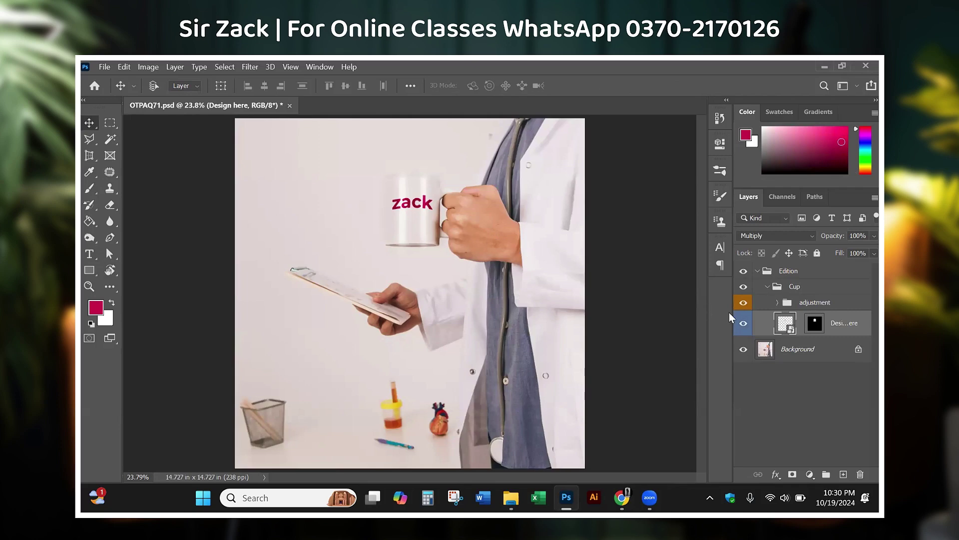
Step: Delete the zack text layer from Design here.psb and bring up the mockup download folder in File Explorer
double_click(786, 324)
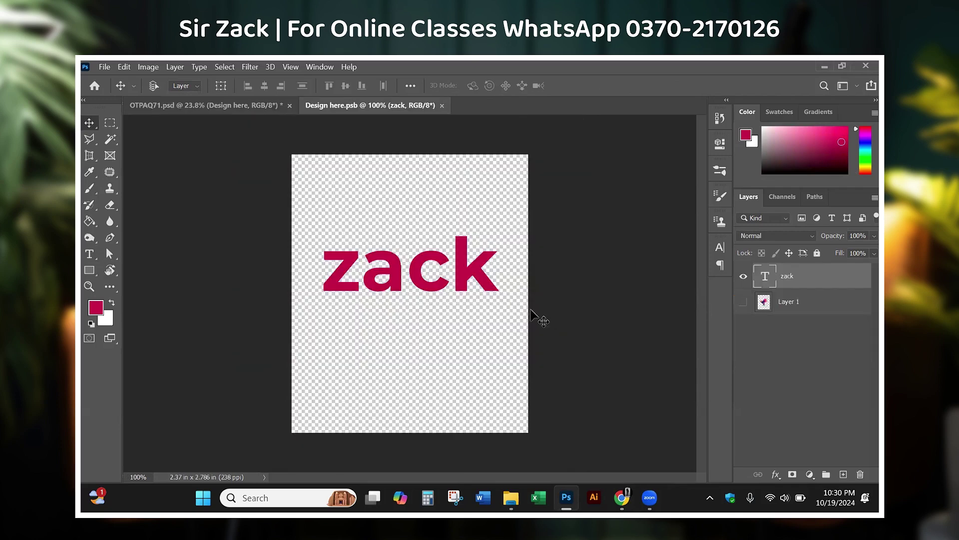
key("Delete")
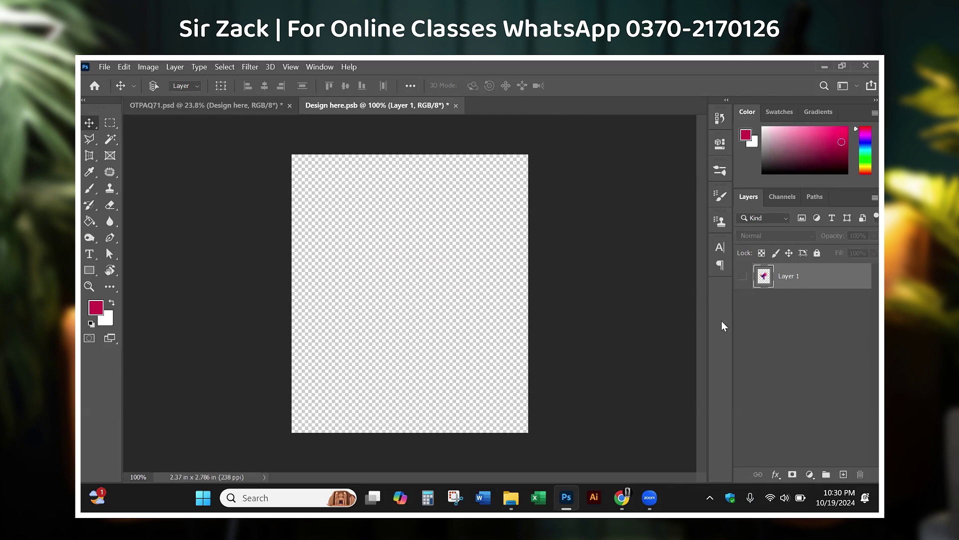
left_click(511, 497)
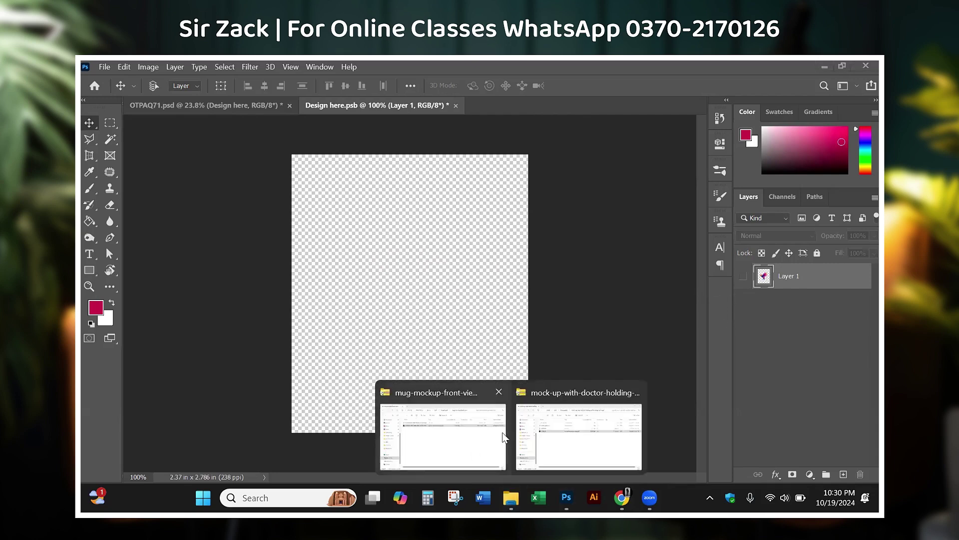
left_click(480, 440)
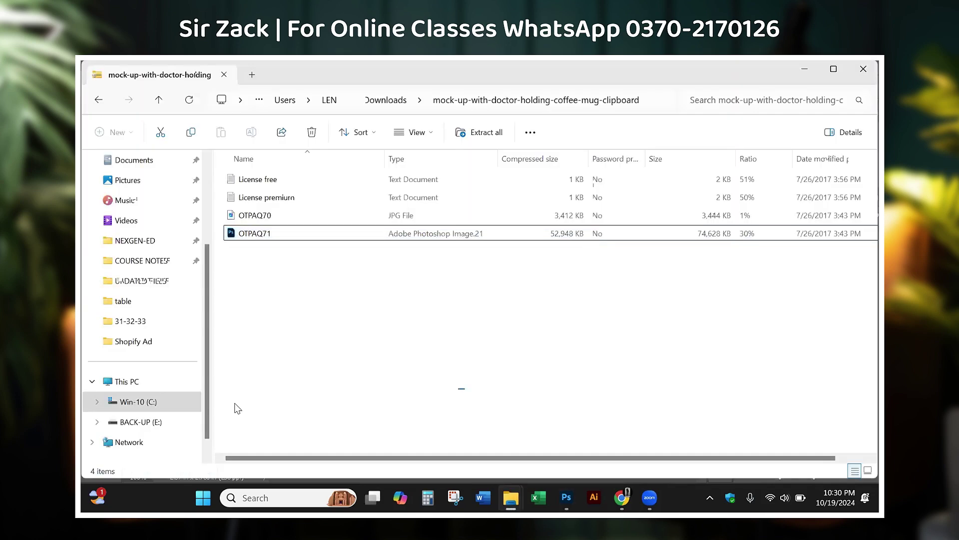
Step: Place ZACK SCENTS-01 from BACK-UP (E:) > ZACK SCENTS into the design
left_click(135, 422)
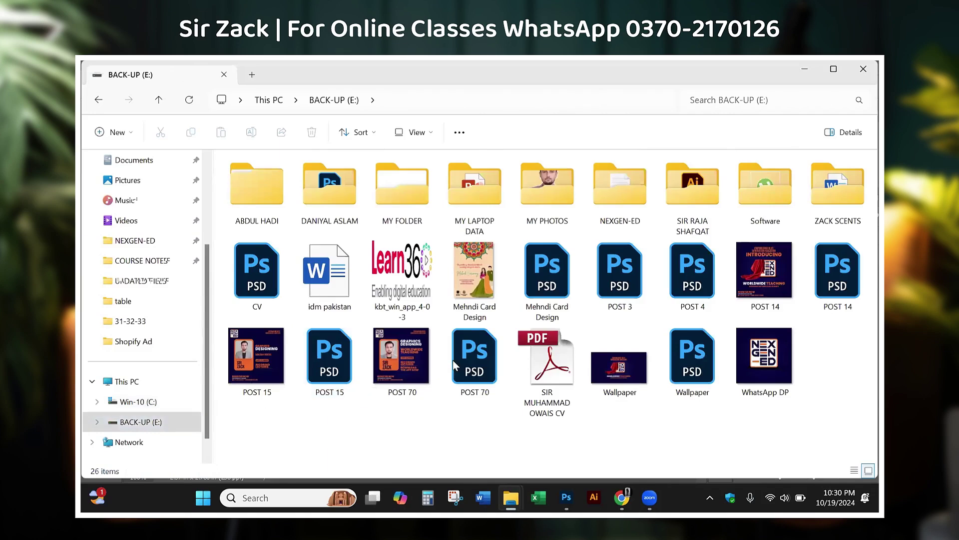
double_click(838, 190)
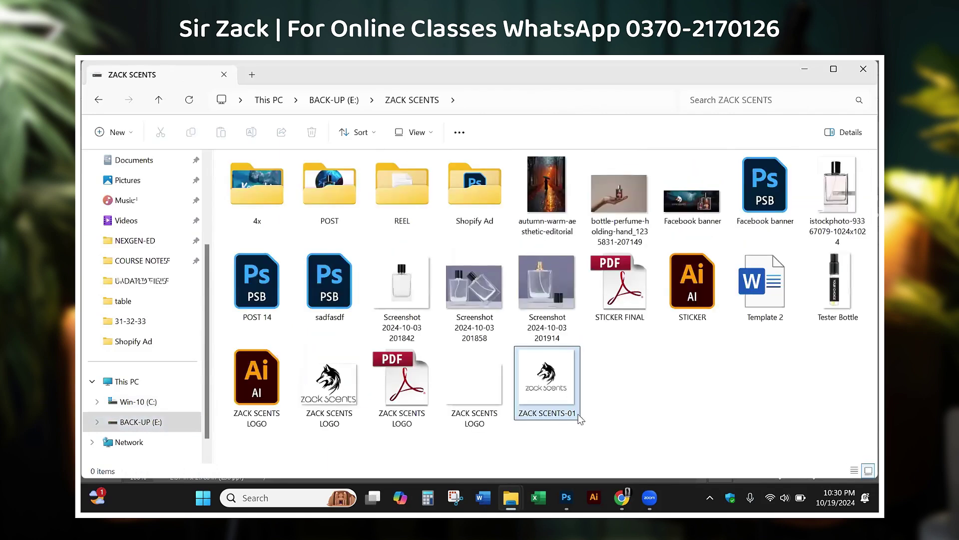
left_click_drag(607, 390, 528, 266)
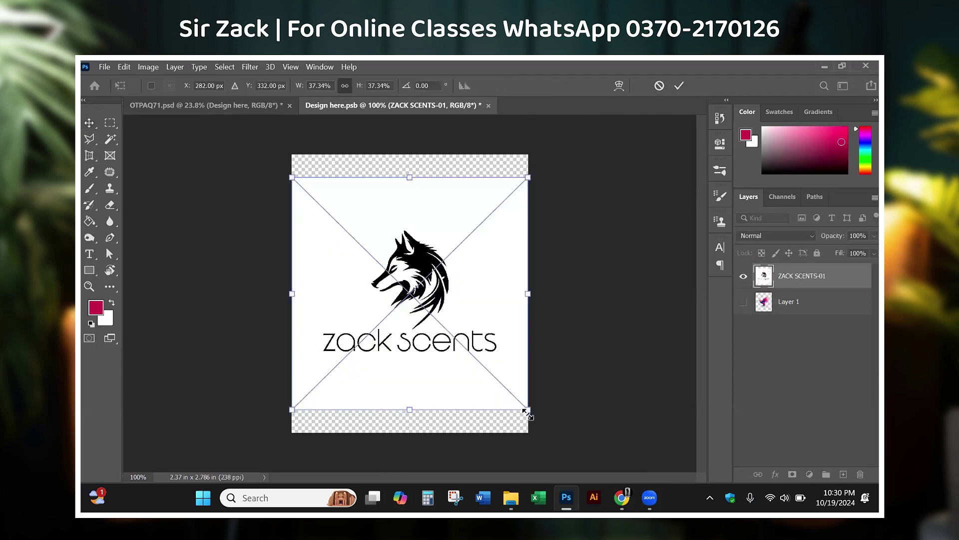
key("Return")
Step: Place and resize the ZACK SCENTS LOGO file, then delete that extra layer
key("alt+Tab")
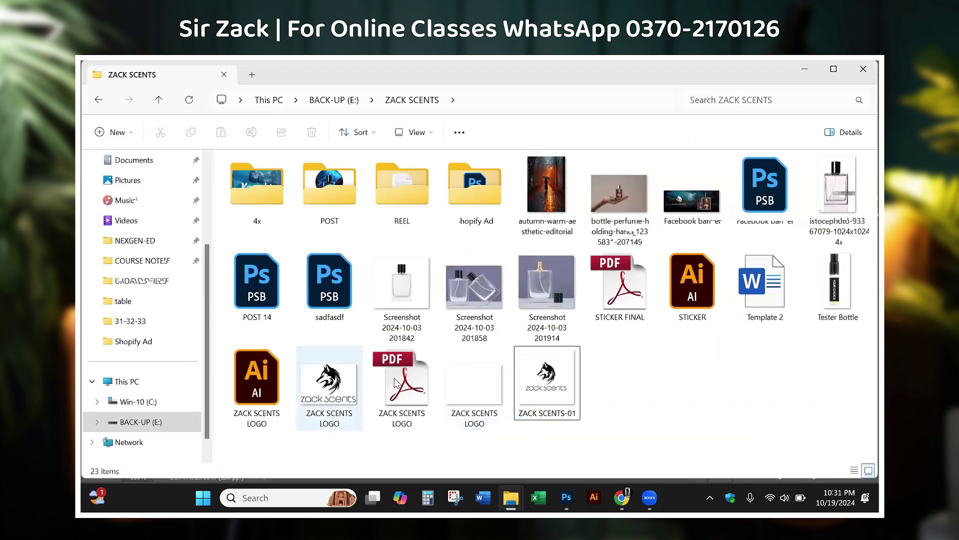
left_click_drag(395, 383, 497, 327)
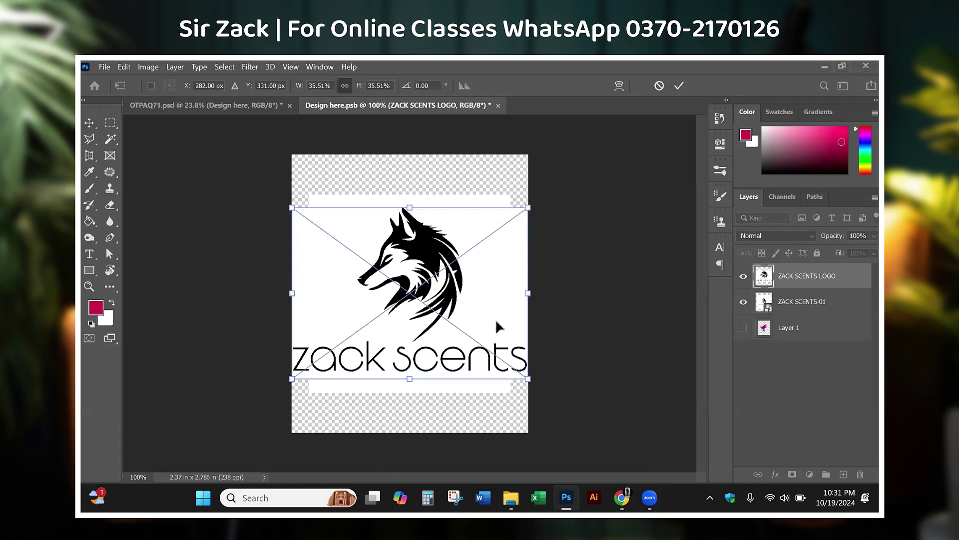
left_click_drag(529, 380, 521, 374)
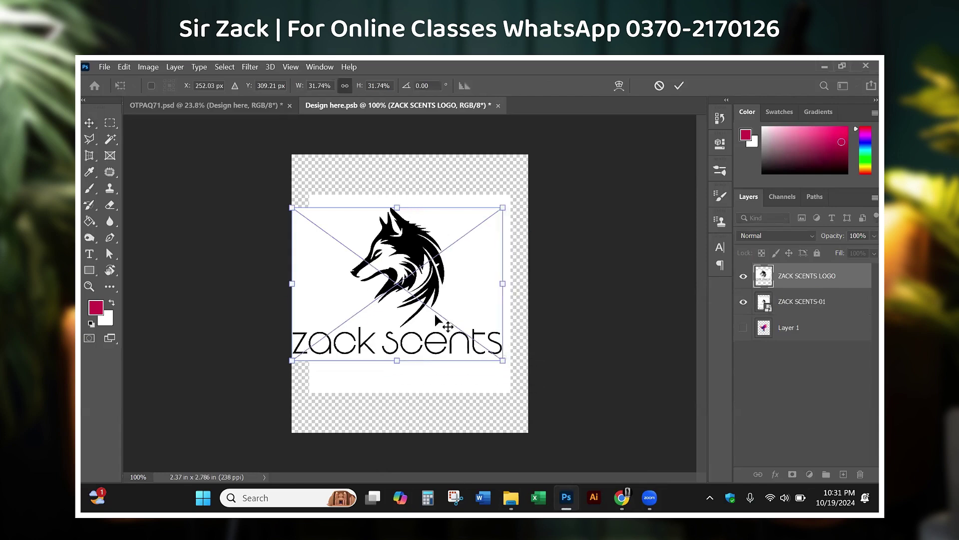
key("Return")
left_click_drag(440, 321, 460, 262)
key("Delete")
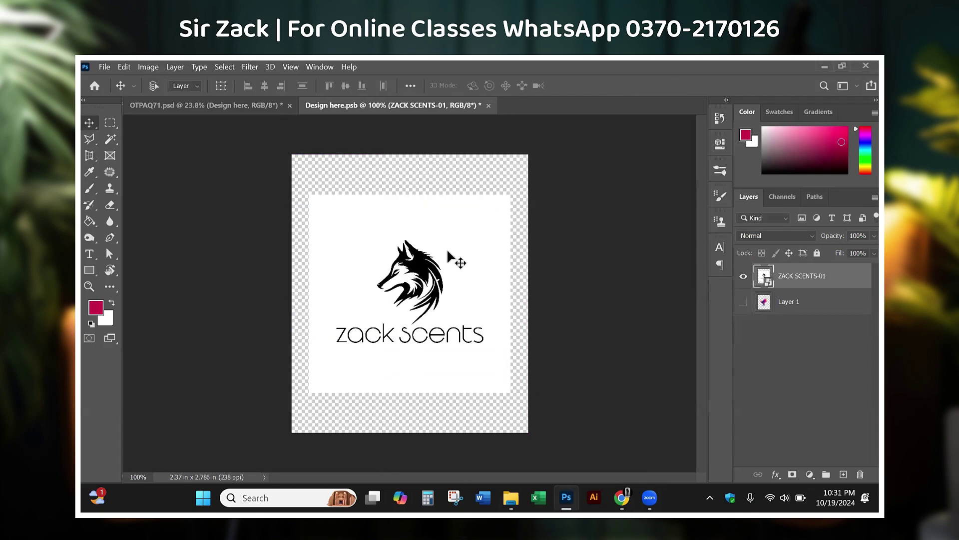
Step: Magic Wand the logo's white background; removing it hits a smart-object error
left_click(110, 141)
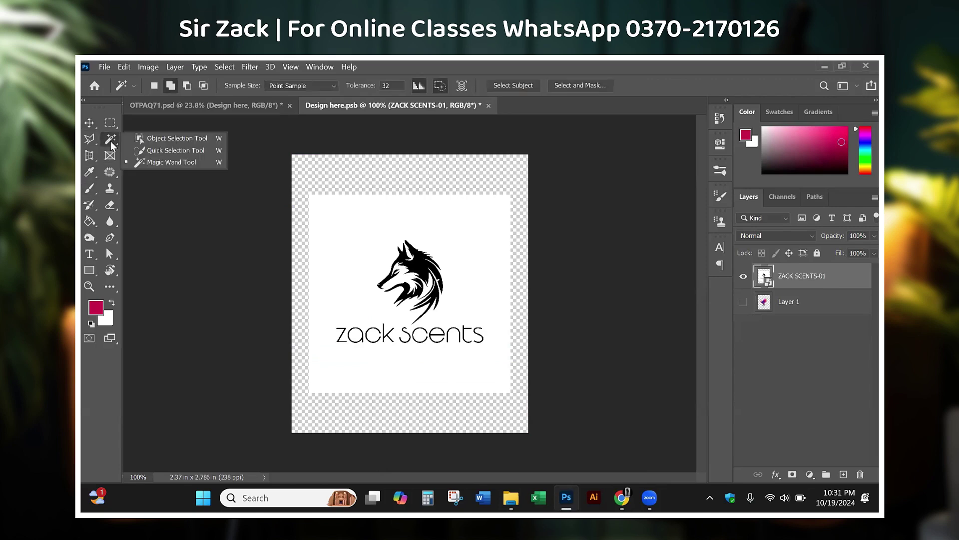
left_click(168, 162)
left_click(356, 257)
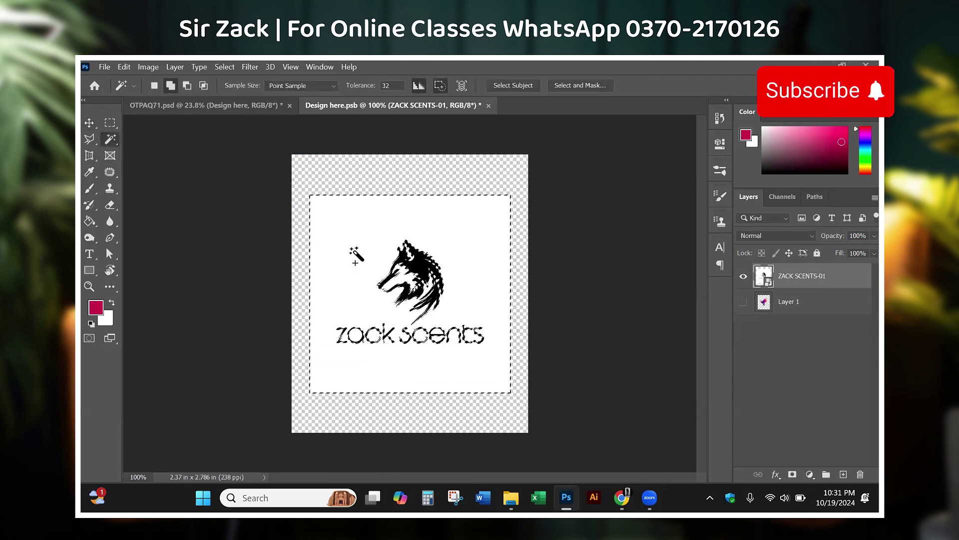
right_click(357, 258)
left_click(375, 335)
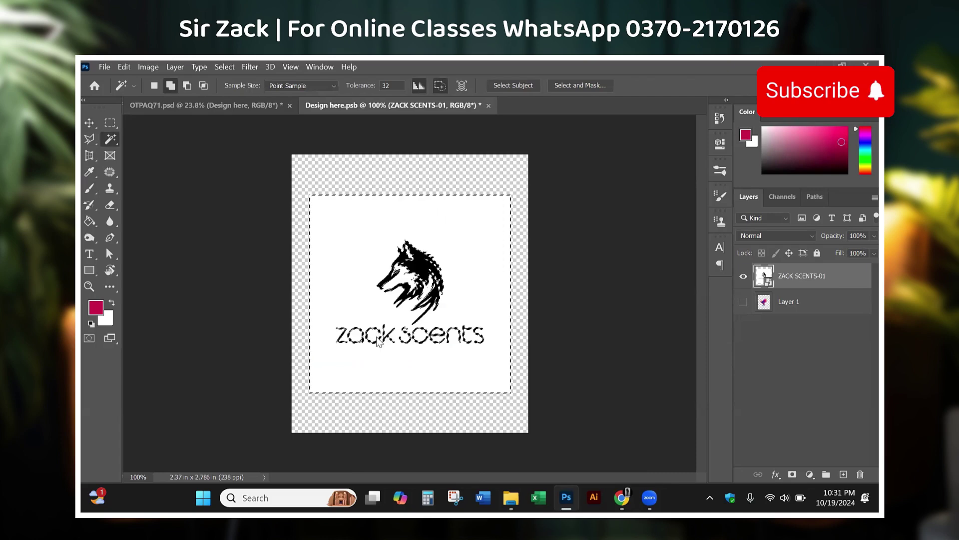
key("Return")
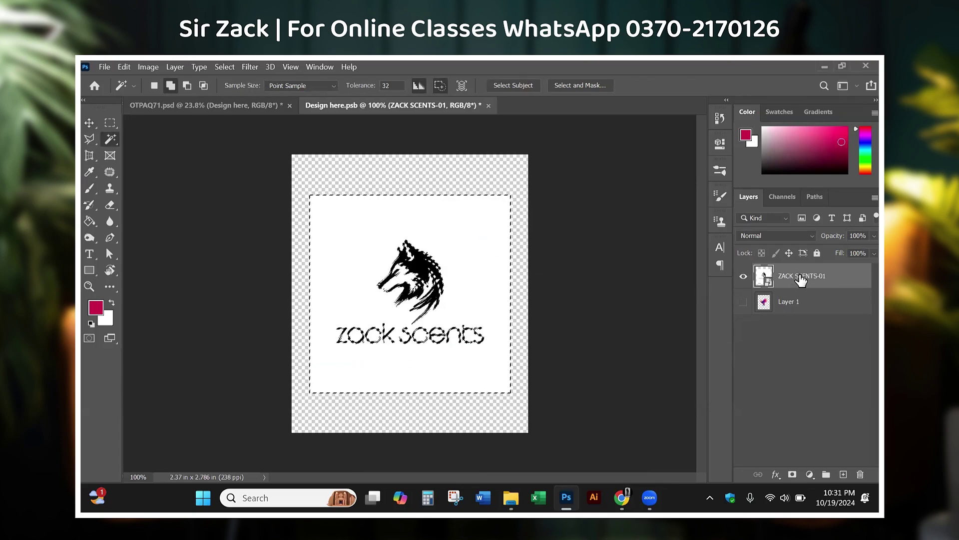
Step: Rasterize the ZACK SCENTS-01 layer, delete its white background, then save and close the design
right_click(799, 274)
left_click(713, 299)
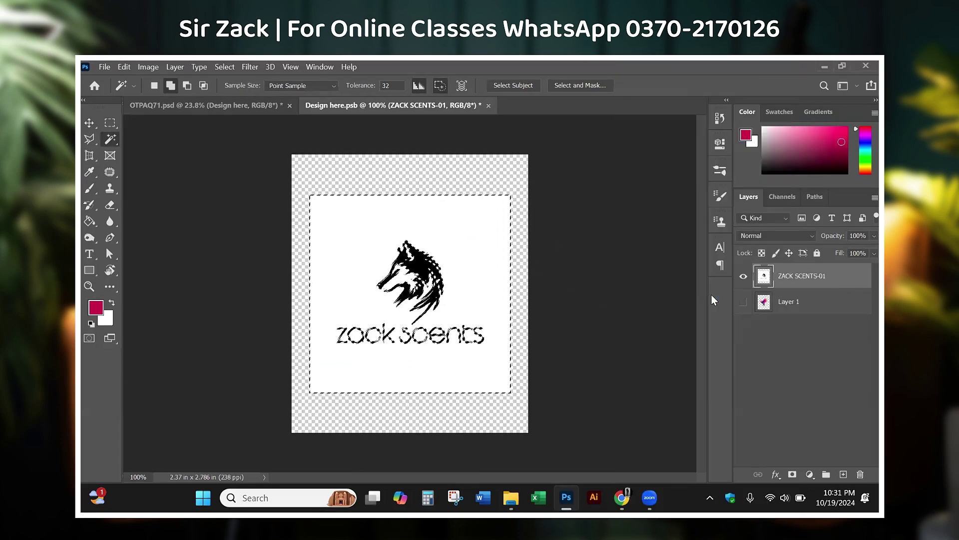
key("Delete")
key("ctrl+d")
key("v")
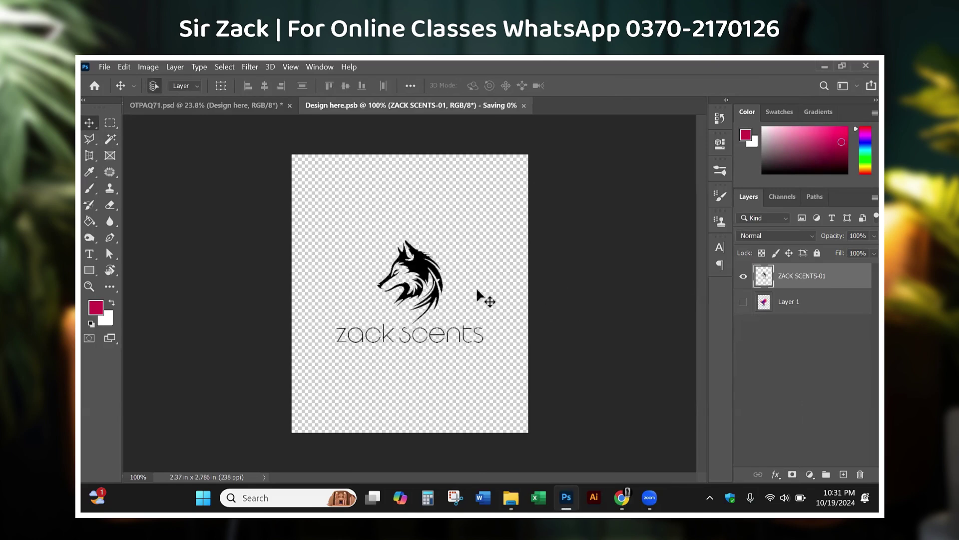
key("ctrl+s")
key("ctrl+w")
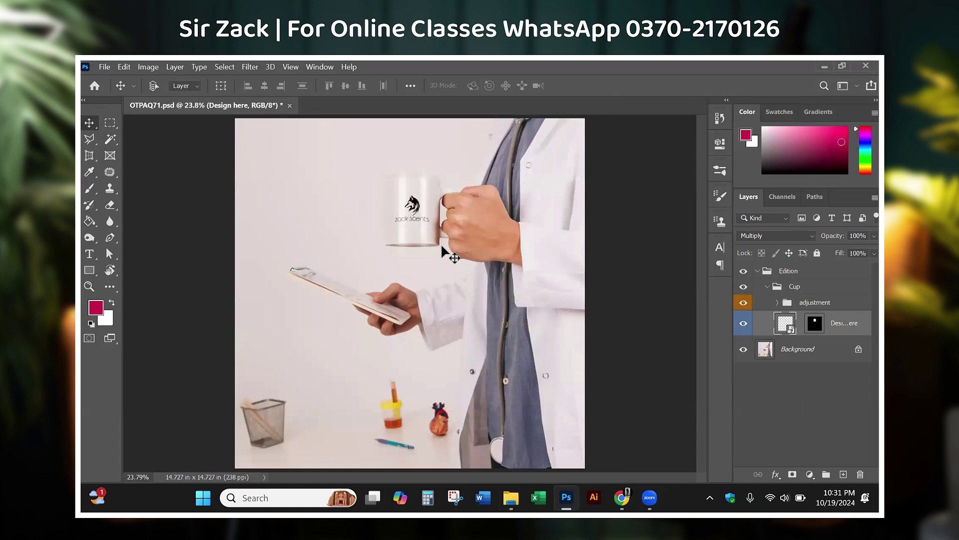
scroll(463, 225, "up", 2)
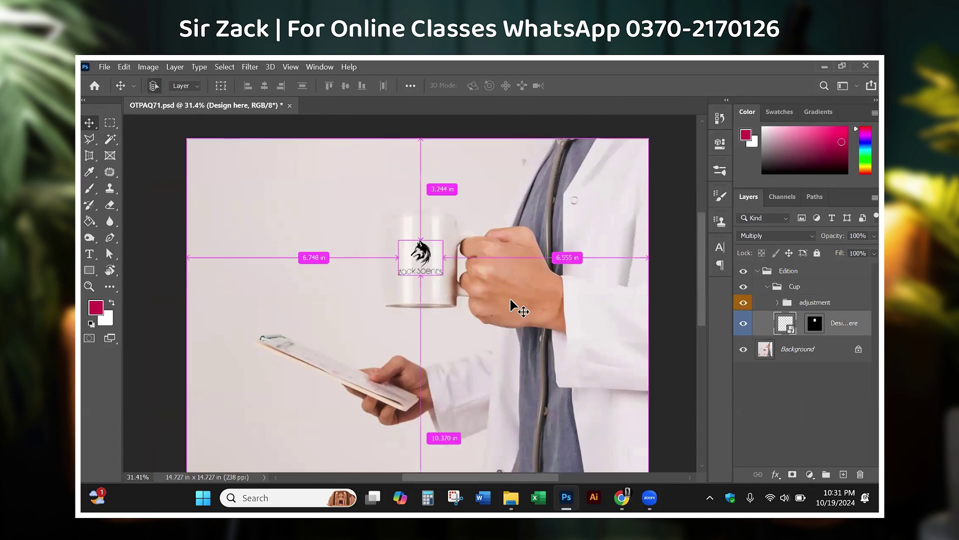
scroll(518, 307, "down", 2)
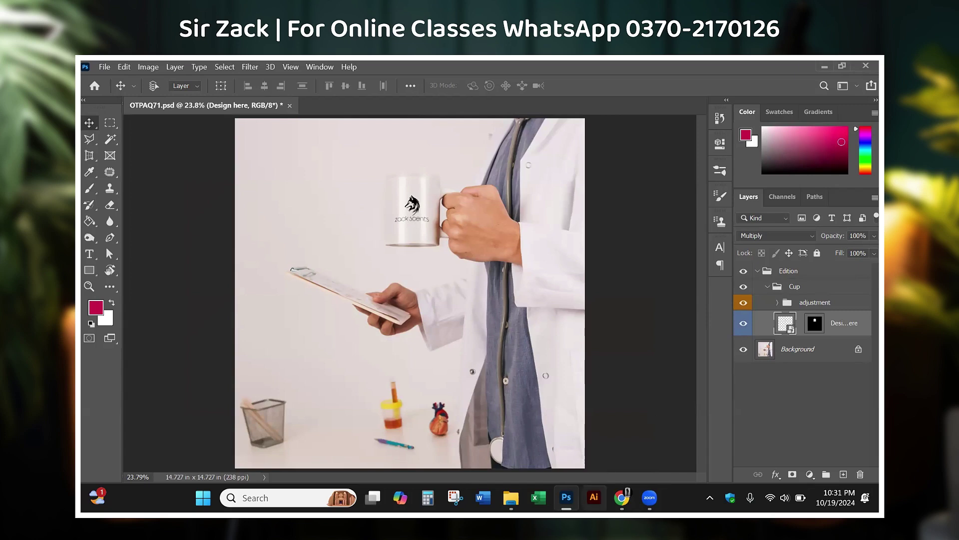
Step: Switch from the finished mug mockup in Photoshop over to Chrome
key("alt+Tab")
Step: Browse the free Juice mockup results and preview the Summer soda cans mockup
left_click(214, 64)
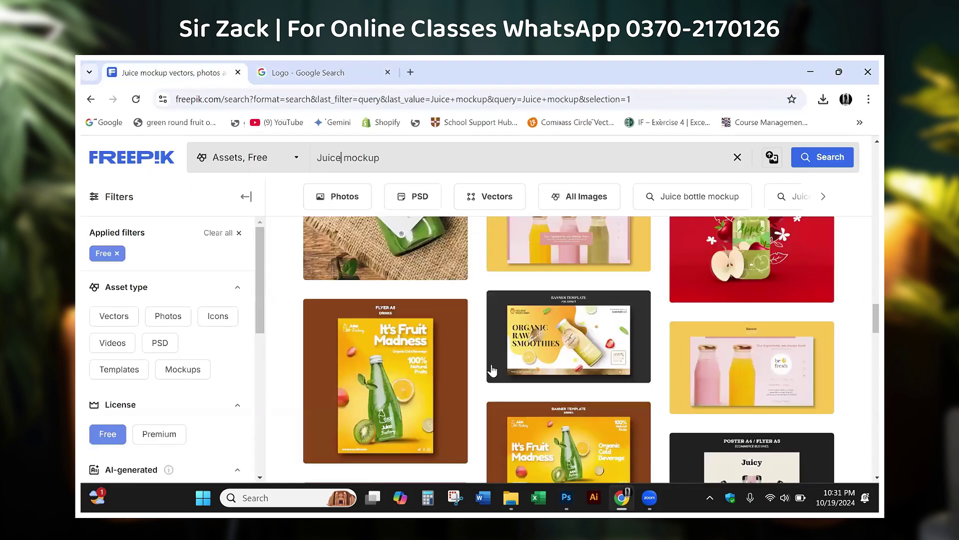
scroll(498, 378, "down", 4)
scroll(579, 422, "down", 4)
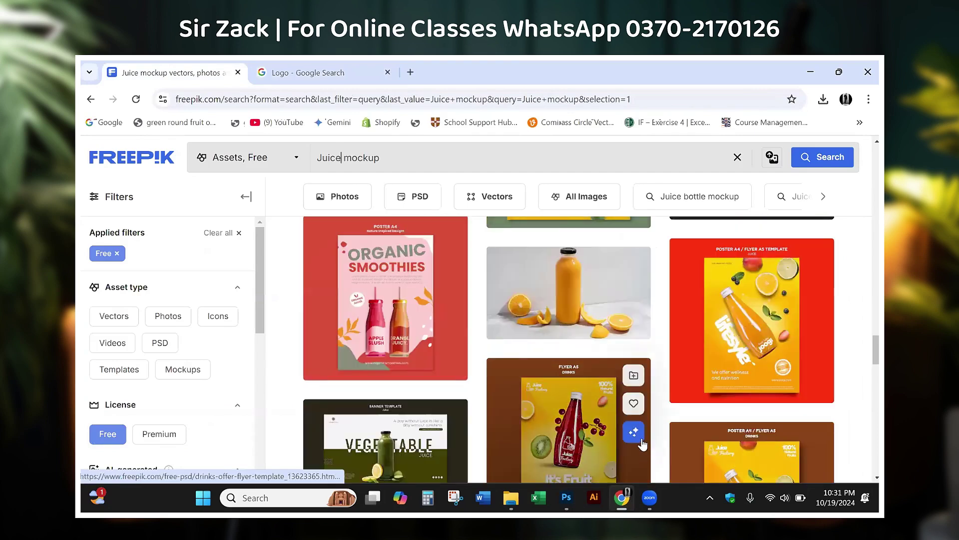
scroll(642, 444, "down", 3)
scroll(490, 414, "down", 1)
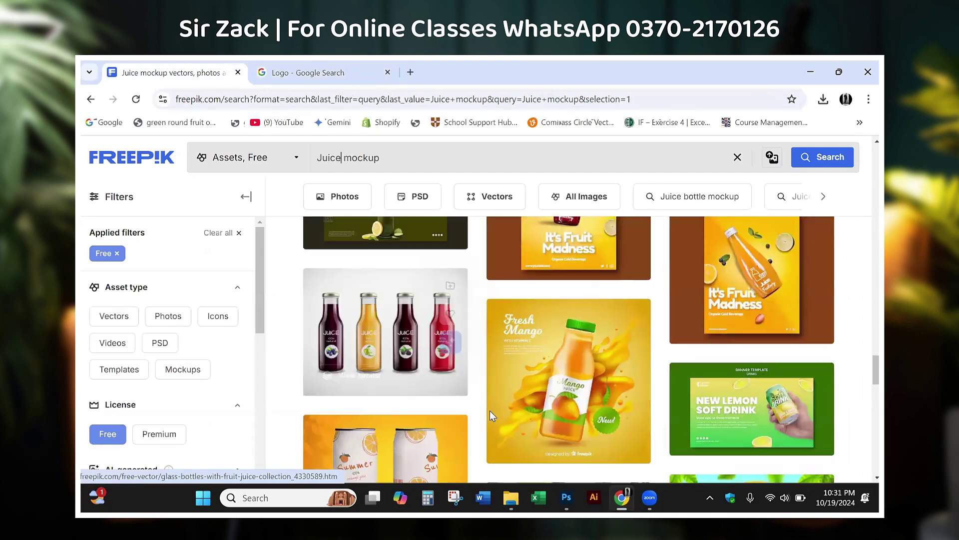
scroll(489, 414, "down", 1)
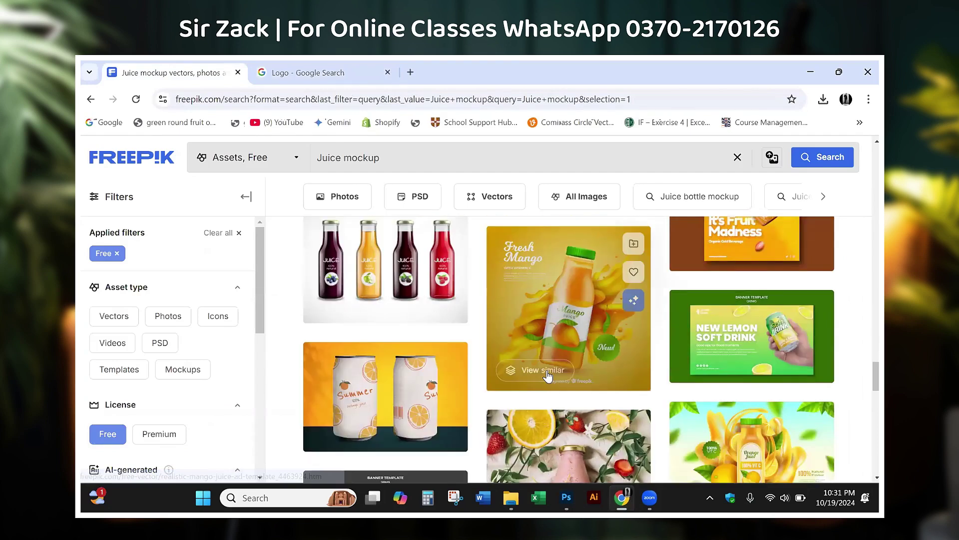
left_click(592, 401)
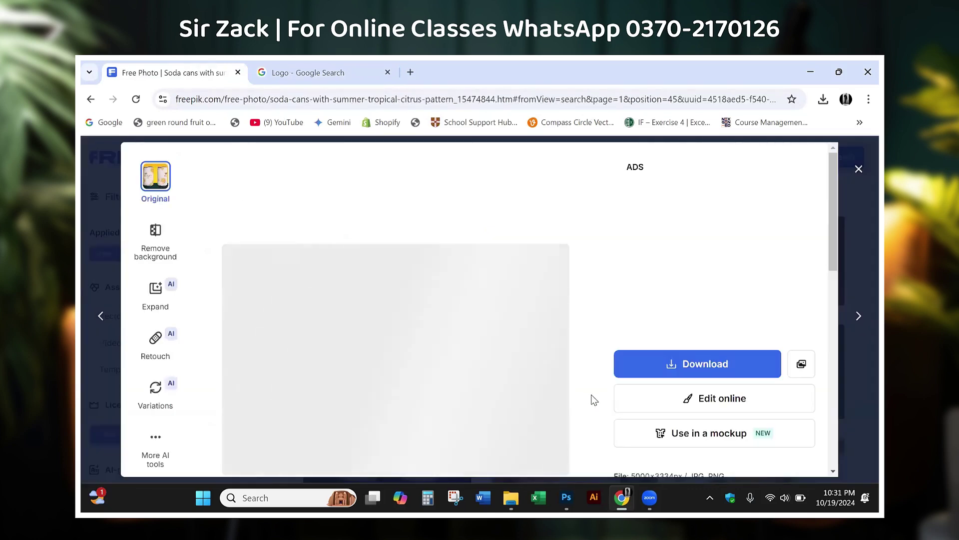
scroll(594, 401, "down", 3)
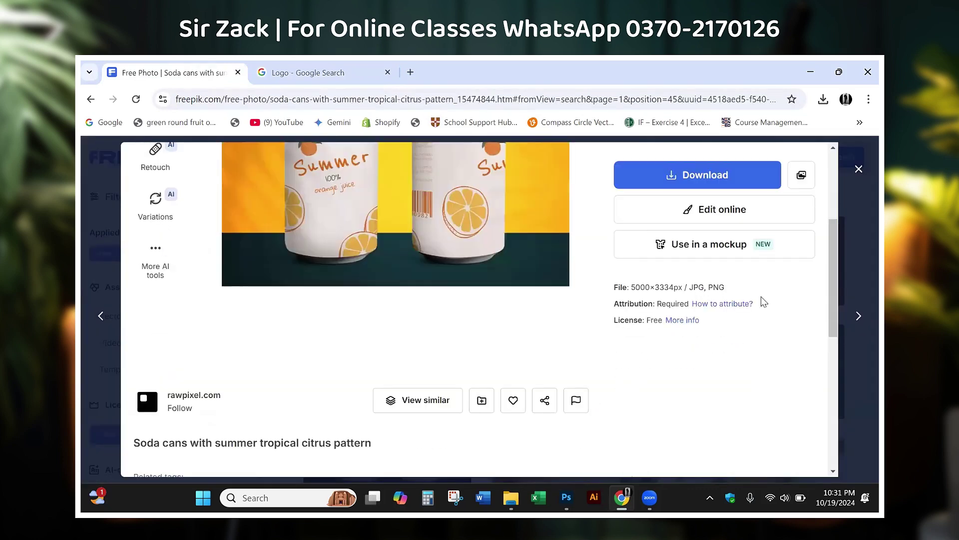
scroll(196, 336, "up", 3)
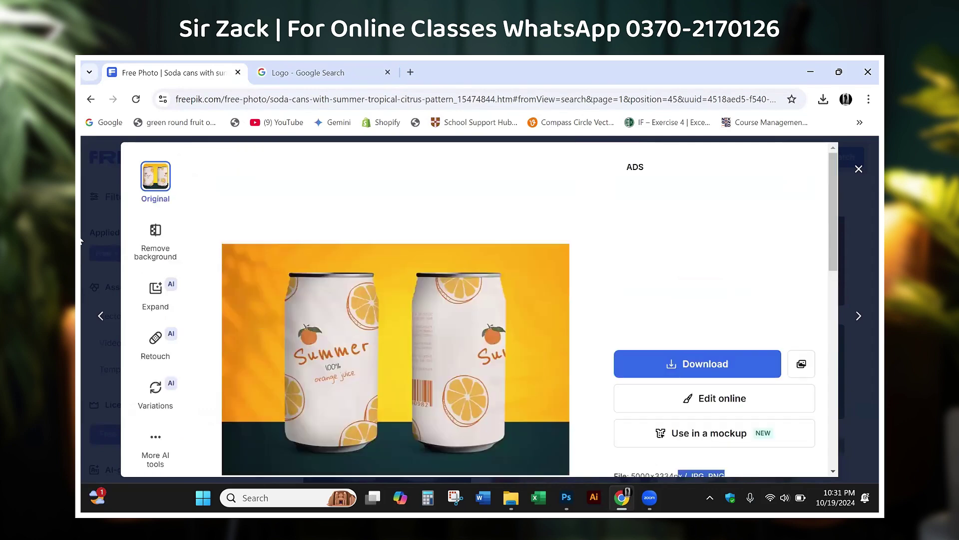
key("Escape")
Step: Load page 2 of the juice mockup results and scroll through it
scroll(699, 420, "down", 3)
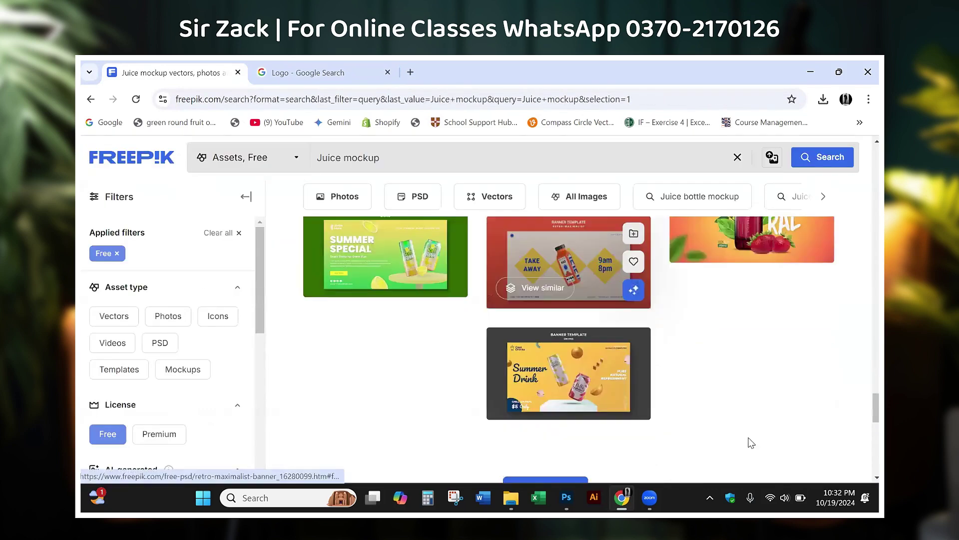
scroll(574, 405, "down", 3)
left_click(524, 362)
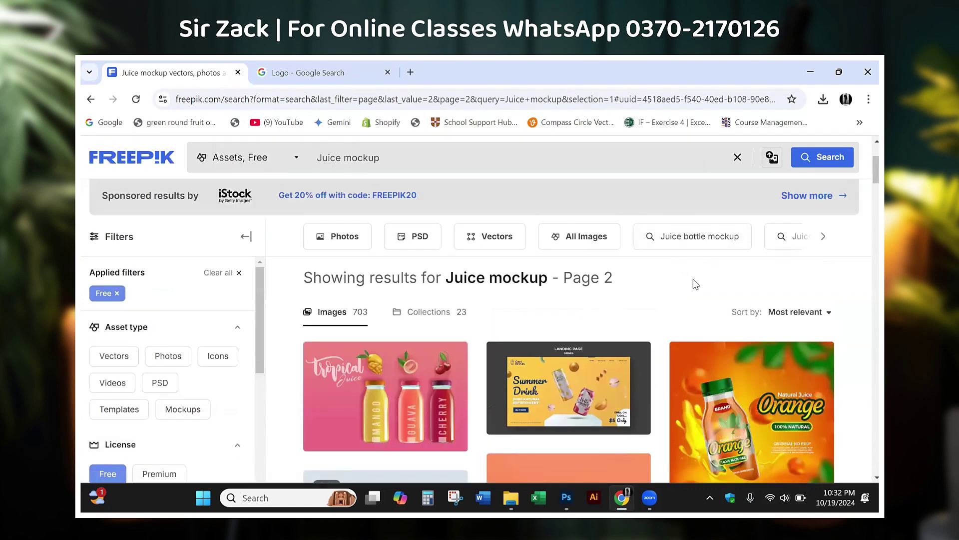
scroll(694, 281, "down", 1)
scroll(693, 280, "down", 3)
scroll(691, 283, "down", 1)
scroll(691, 284, "down", 2)
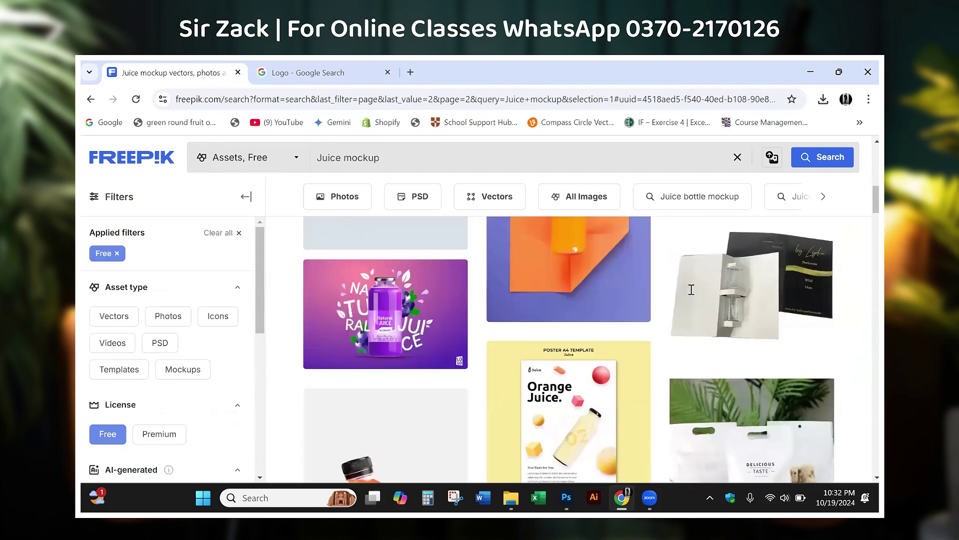
scroll(691, 289, "down", 2)
scroll(696, 280, "up", 10)
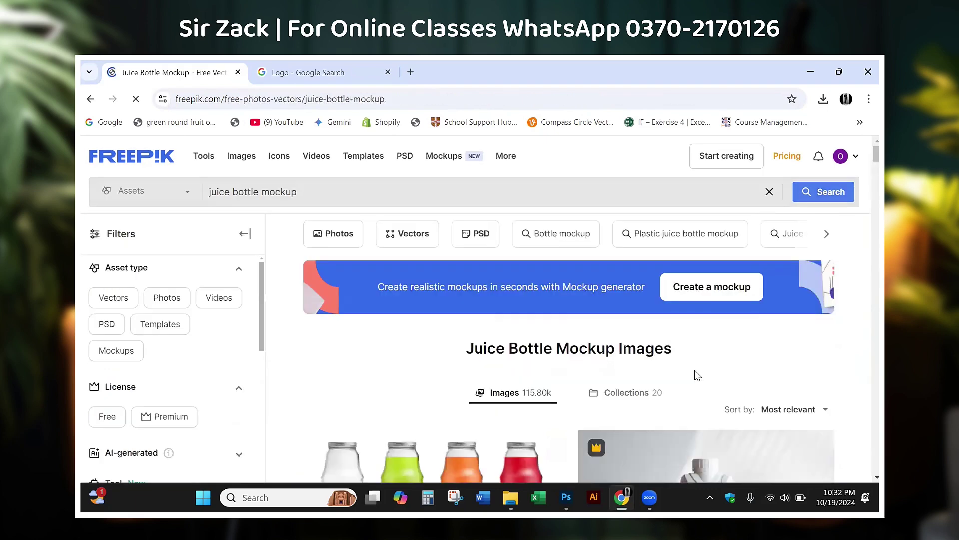
Step: Filter the juice bottle mockup results to the Free license only
scroll(696, 375, "down", 3)
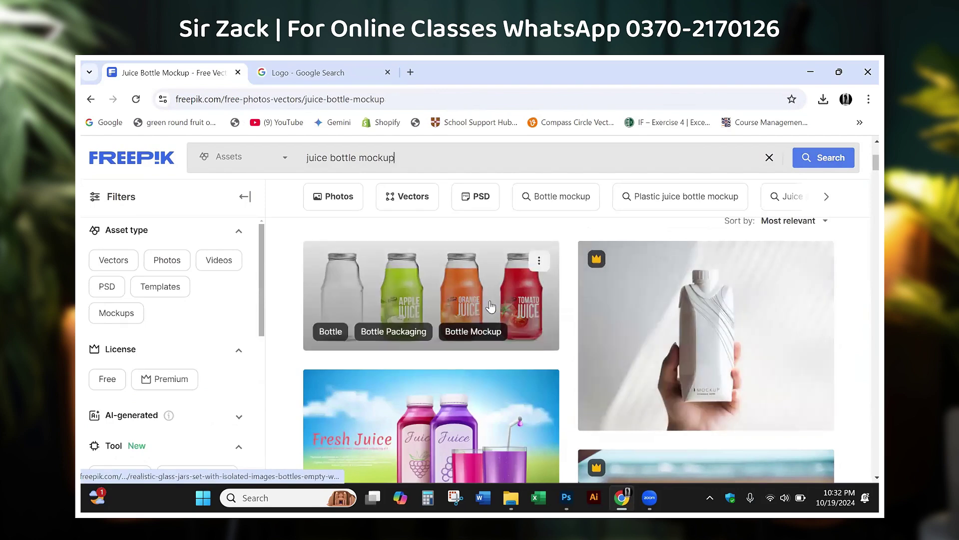
scroll(491, 306, "down", 2)
scroll(510, 330, "down", 2)
scroll(535, 350, "down", 3)
scroll(560, 370, "up", 2)
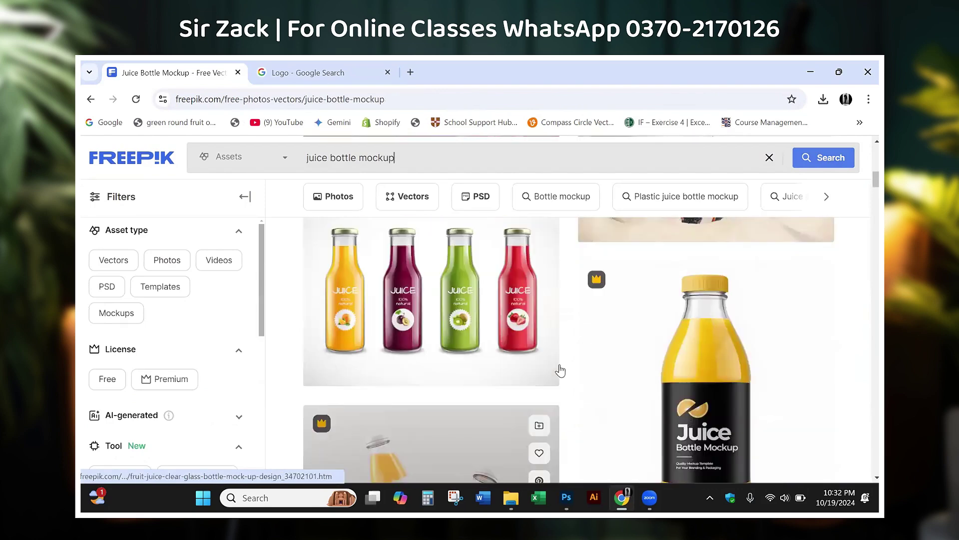
scroll(560, 372, "down", 3)
scroll(549, 373, "down", 2)
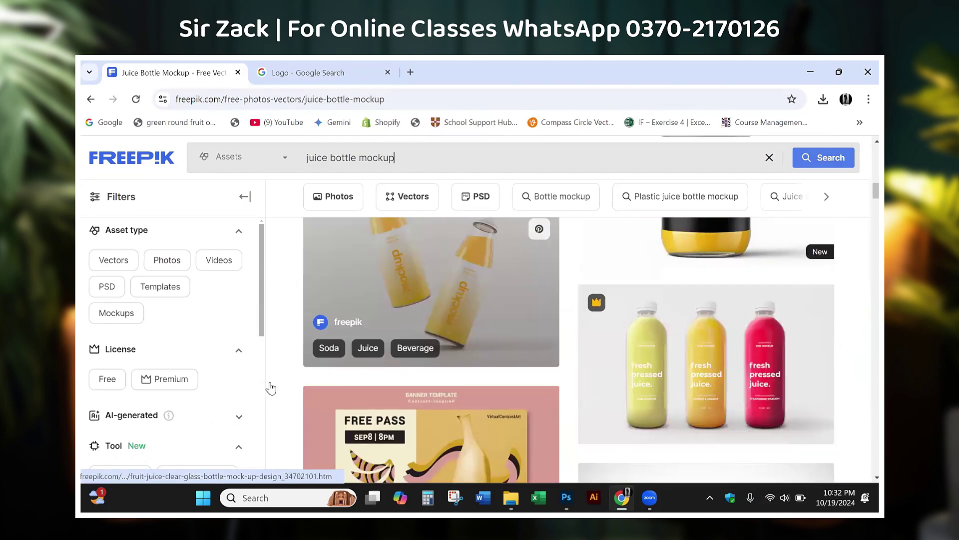
left_click(107, 381)
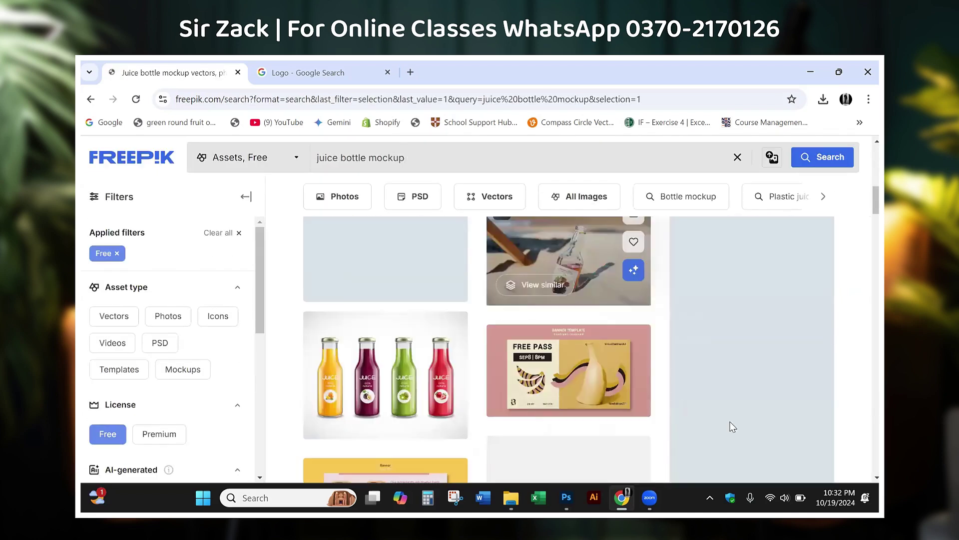
Step: Scroll the free results and open the Realistic glass jars juice bottles vector
scroll(733, 426, "down", 1)
scroll(733, 426, "down", 3)
scroll(733, 426, "down", 3)
scroll(733, 427, "down", 2)
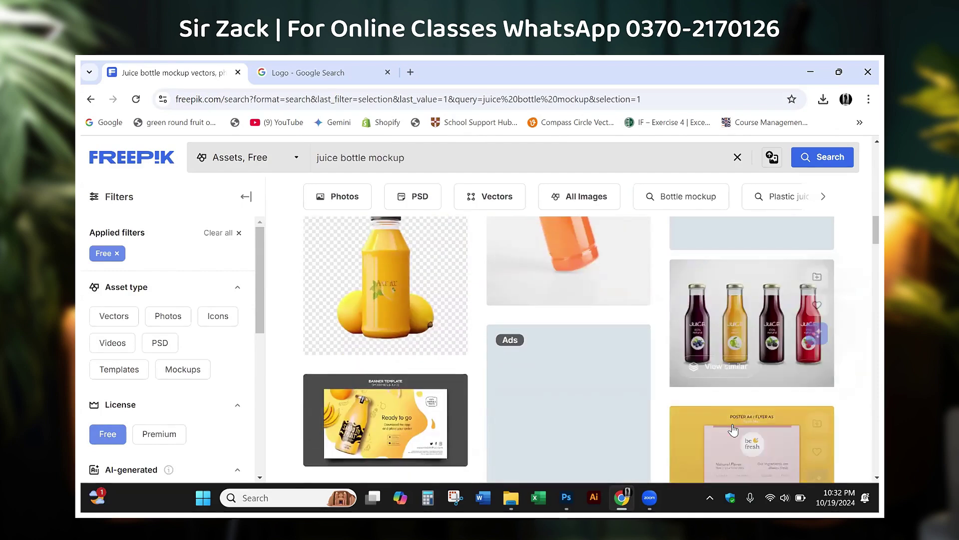
scroll(733, 429, "down", 2)
scroll(730, 428, "down", 3)
scroll(643, 411, "down", 3)
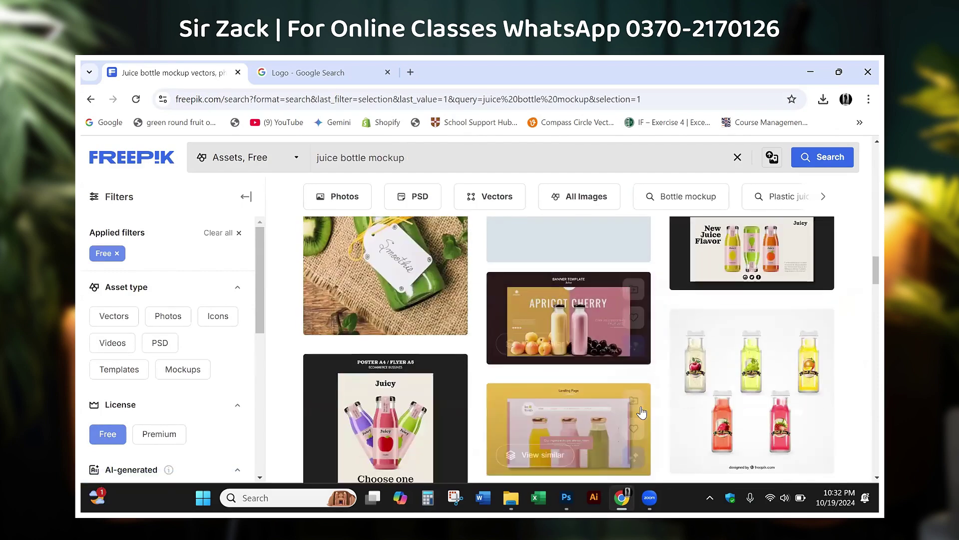
scroll(742, 400, "down", 3)
scroll(725, 467, "down", 3)
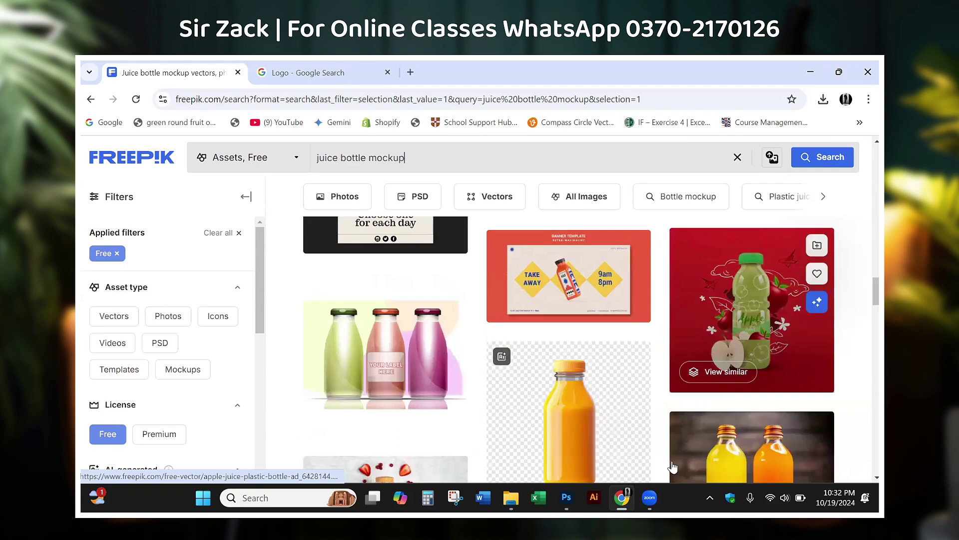
scroll(672, 466, "down", 2)
scroll(650, 450, "up", 3)
scroll(550, 400, "down", 4)
scroll(358, 352, "up", 6)
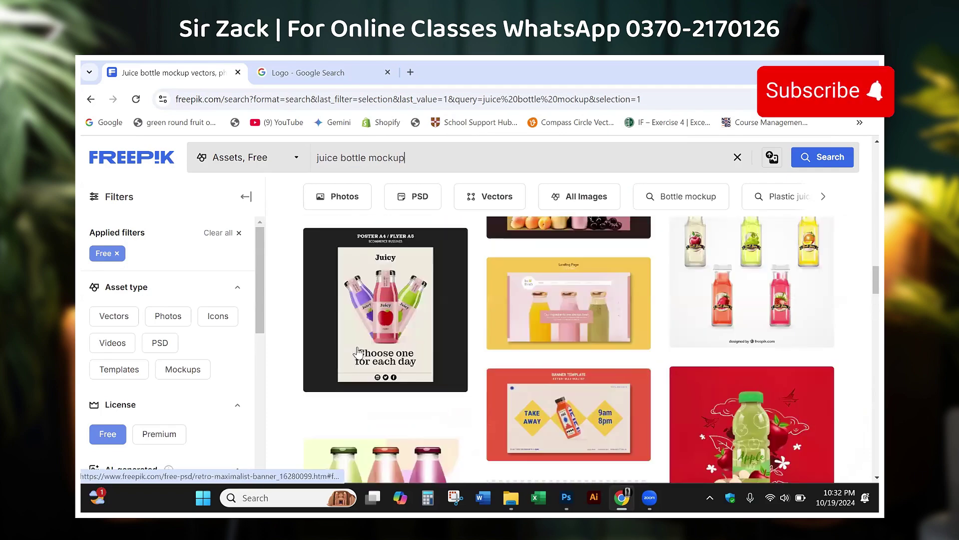
scroll(600, 390, "down", 5)
scroll(645, 360, "down", 3)
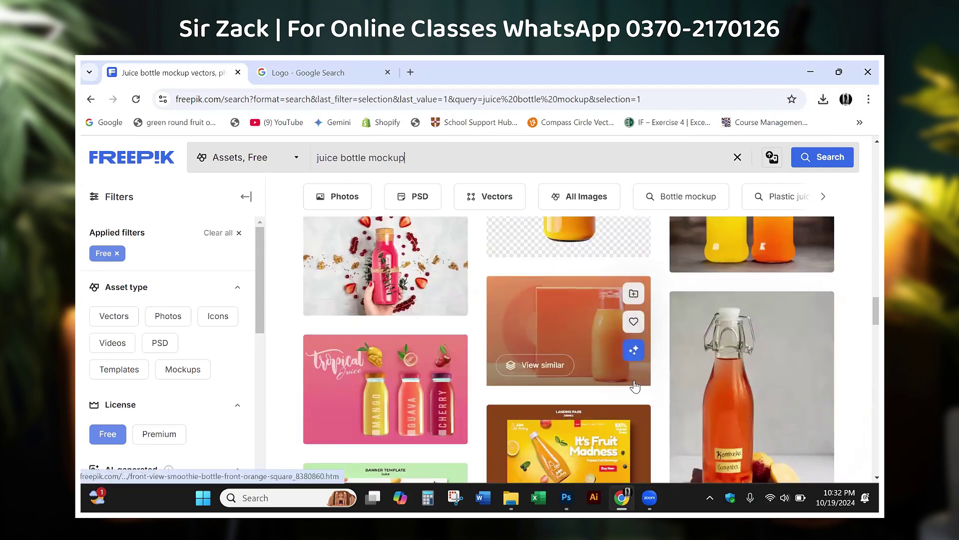
scroll(610, 386, "down", 3)
scroll(583, 386, "down", 5)
scroll(584, 387, "down", 3)
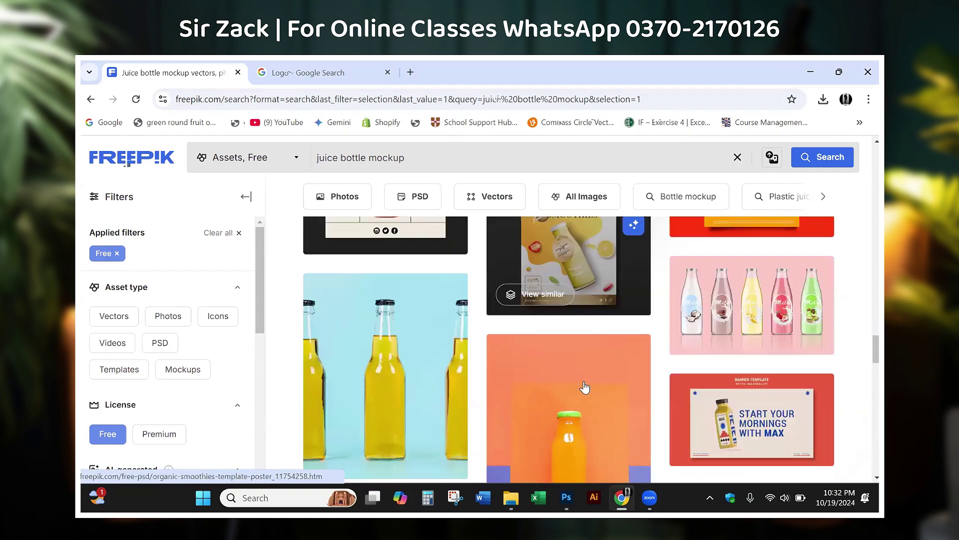
scroll(584, 387, "down", 5)
scroll(584, 387, "down", 2)
scroll(618, 424, "down", 3)
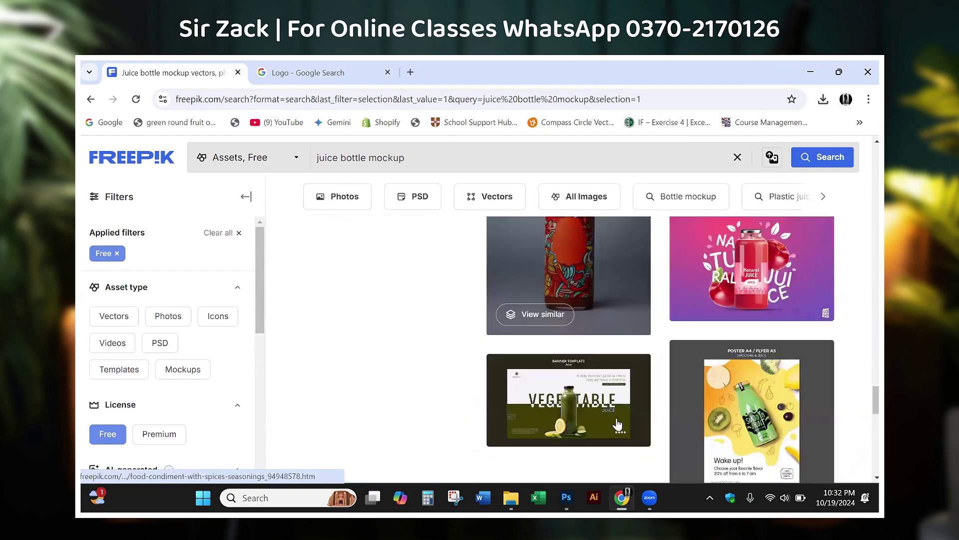
scroll(619, 424, "up", 4)
scroll(617, 428, "down", 1)
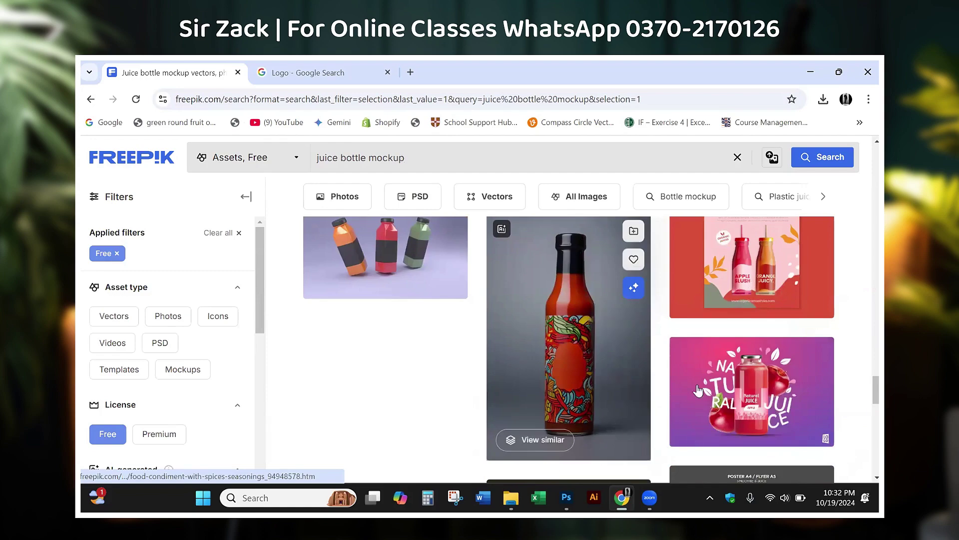
scroll(381, 344, "down", 2)
scroll(398, 344, "down", 2)
scroll(402, 343, "up", 3)
scroll(407, 345, "up", 1)
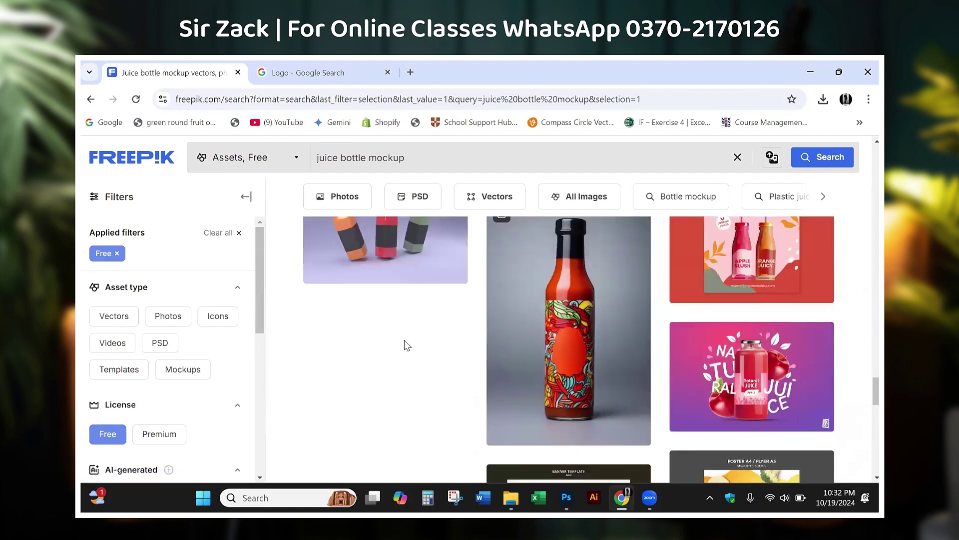
scroll(407, 345, "up", 5)
scroll(407, 345, "up", 5)
scroll(408, 345, "up", 5)
scroll(408, 344, "up", 3)
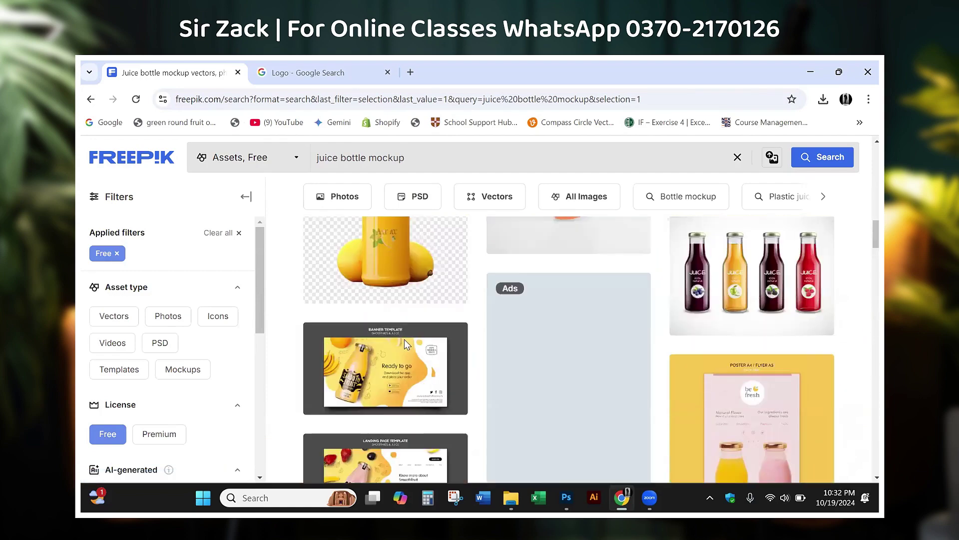
scroll(404, 340, "up", 5)
scroll(403, 324, "up", 5)
scroll(404, 300, "up", 5)
scroll(404, 277, "down", 2)
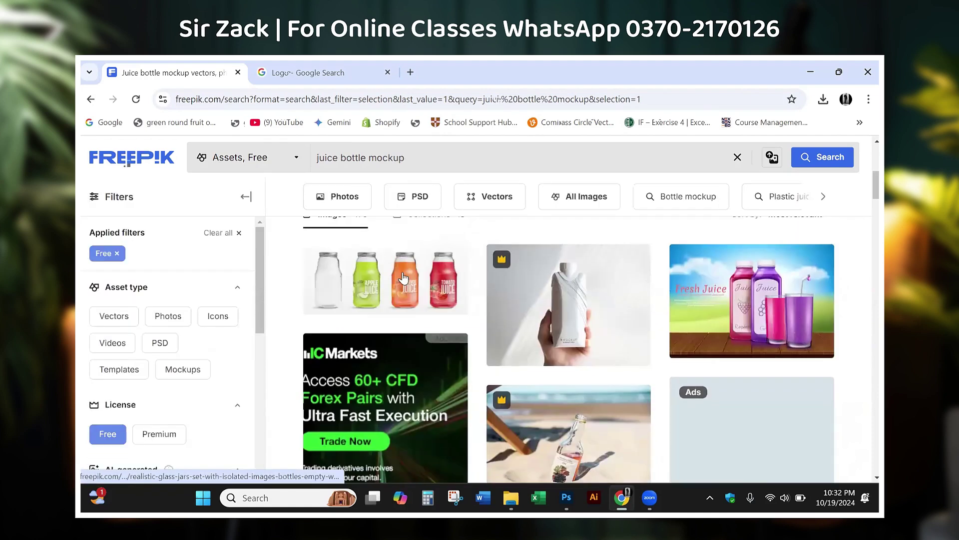
left_click(404, 278)
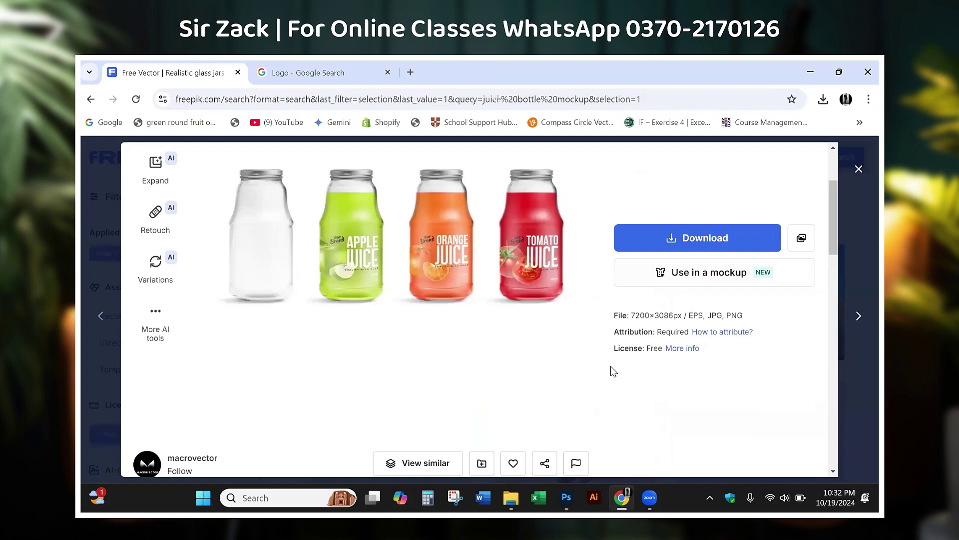
Step: Close the glass jars preview and browse page 2 of the free juice bottle results
key("Escape")
scroll(624, 368, "down", 3)
scroll(624, 367, "down", 3)
scroll(625, 367, "down", 3)
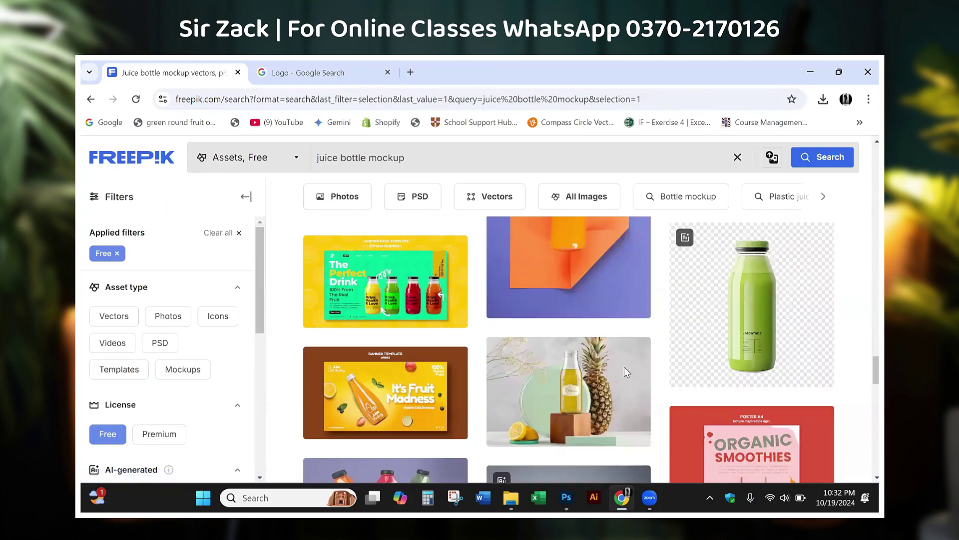
scroll(624, 367, "down", 3)
scroll(624, 366, "down", 5)
scroll(551, 277, "up", 3)
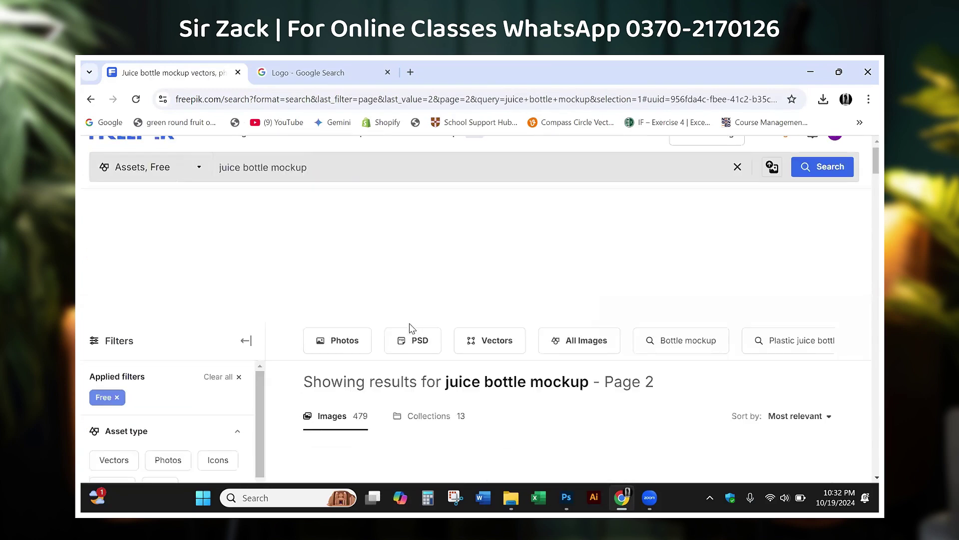
scroll(513, 379, "down", 3)
scroll(658, 414, "down", 5)
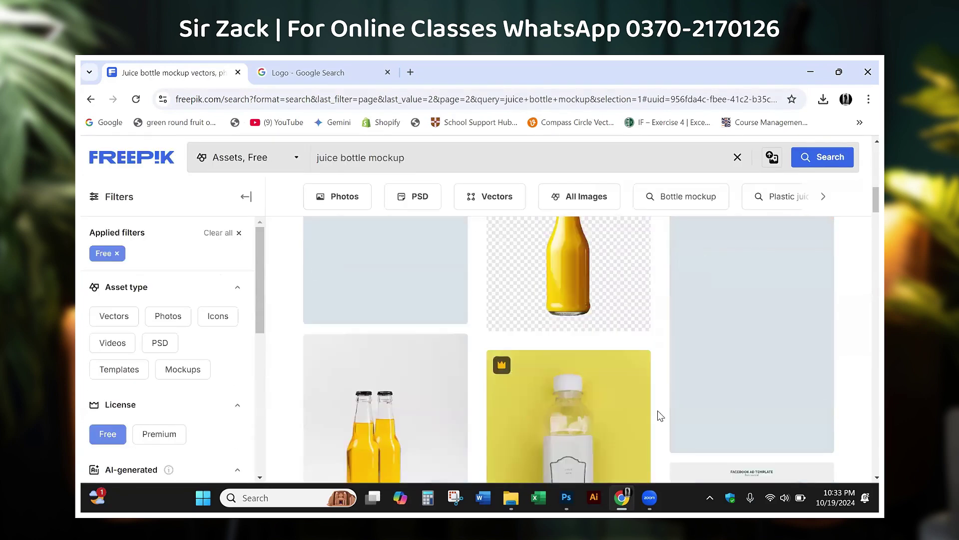
scroll(658, 413, "down", 3)
scroll(657, 410, "down", 4)
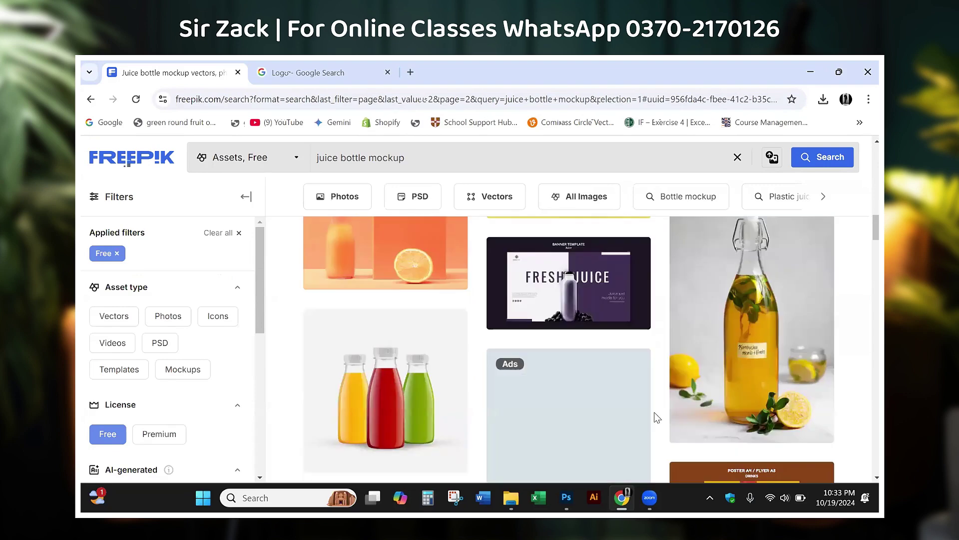
scroll(649, 414, "down", 5)
scroll(624, 434, "down", 3)
scroll(622, 439, "down", 3)
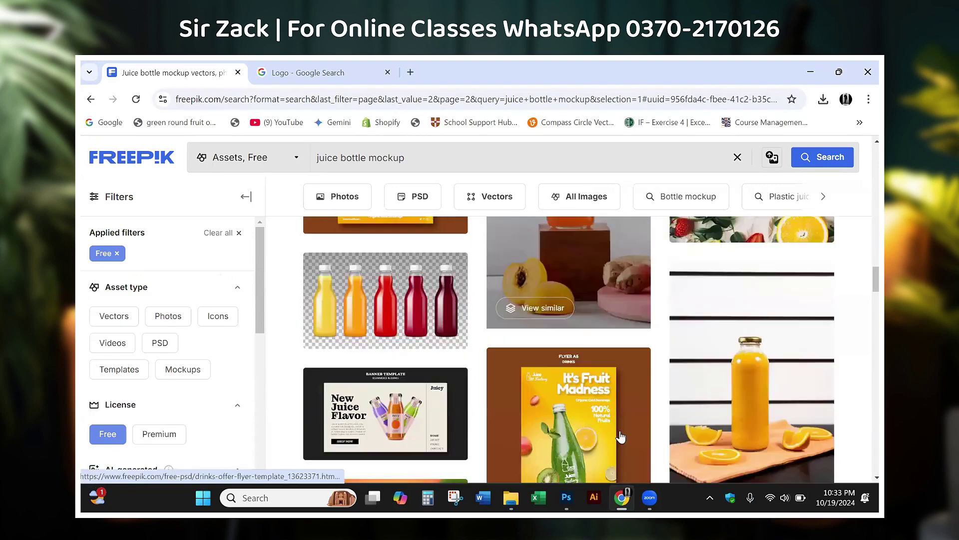
Step: Finish scrolling page 2, then select 'juice bottle' in the search bar to replace with 'Cap'
scroll(622, 438, "down", 1)
scroll(566, 450, "down", 2)
scroll(566, 447, "down", 3)
scroll(565, 445, "down", 3)
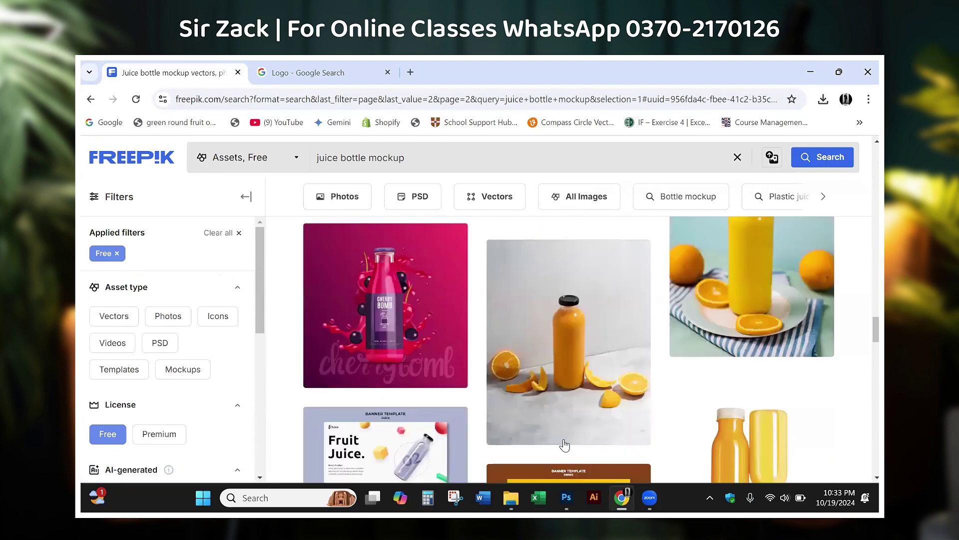
scroll(567, 442, "down", 3)
scroll(574, 436, "up", 3)
scroll(574, 436, "down", 3)
scroll(572, 435, "down", 3)
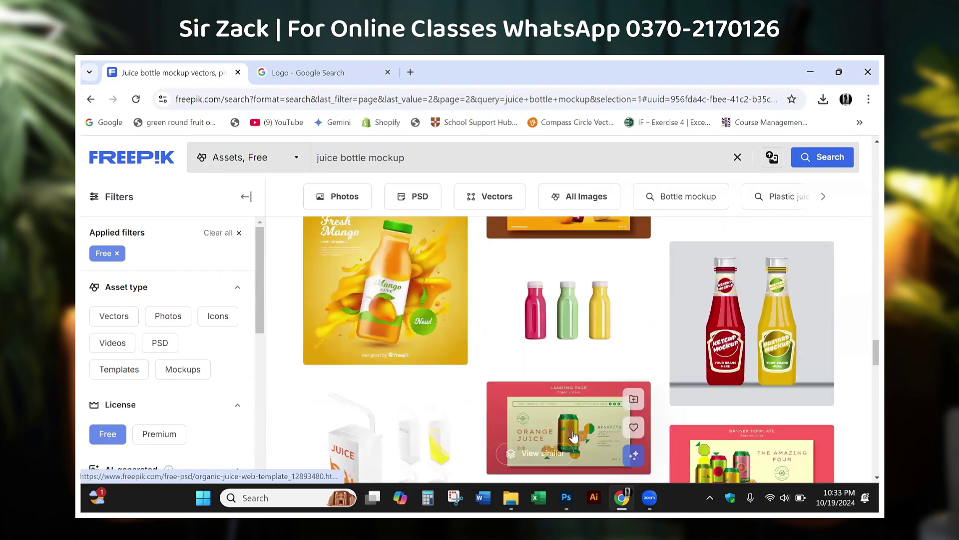
scroll(550, 399, "down", 3)
scroll(500, 349, "down", 3)
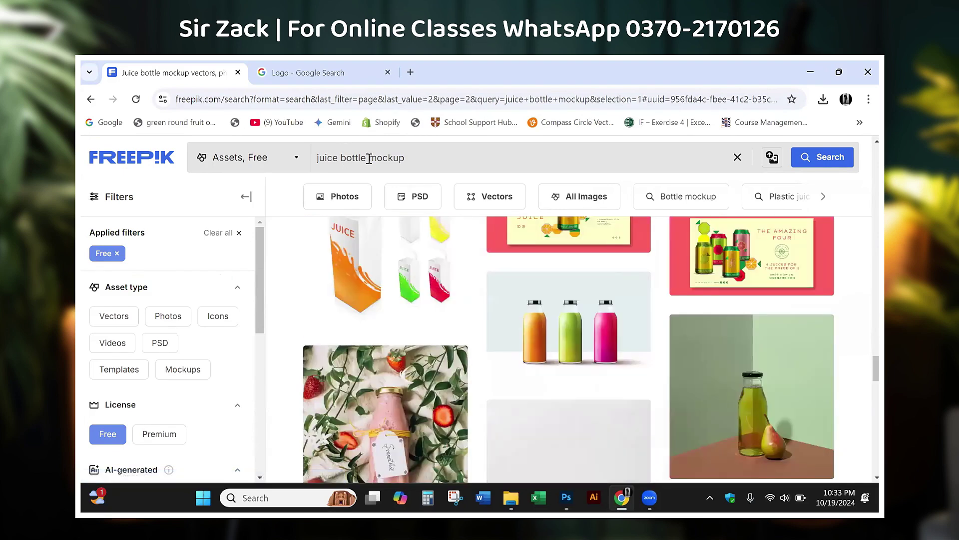
scroll(495, 336, "down", 5)
scroll(495, 336, "down", 1)
scroll(396, 344, "down", 5)
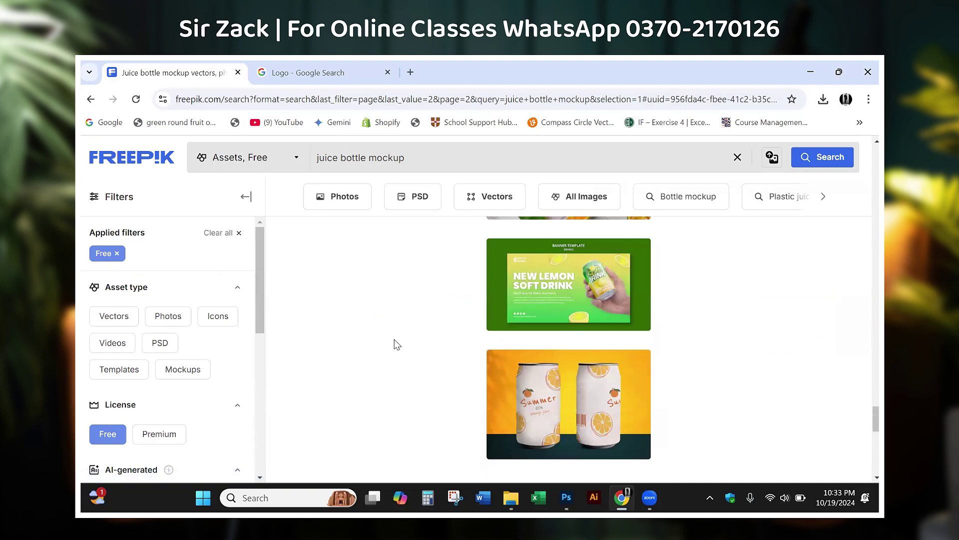
scroll(407, 338, "down", 1)
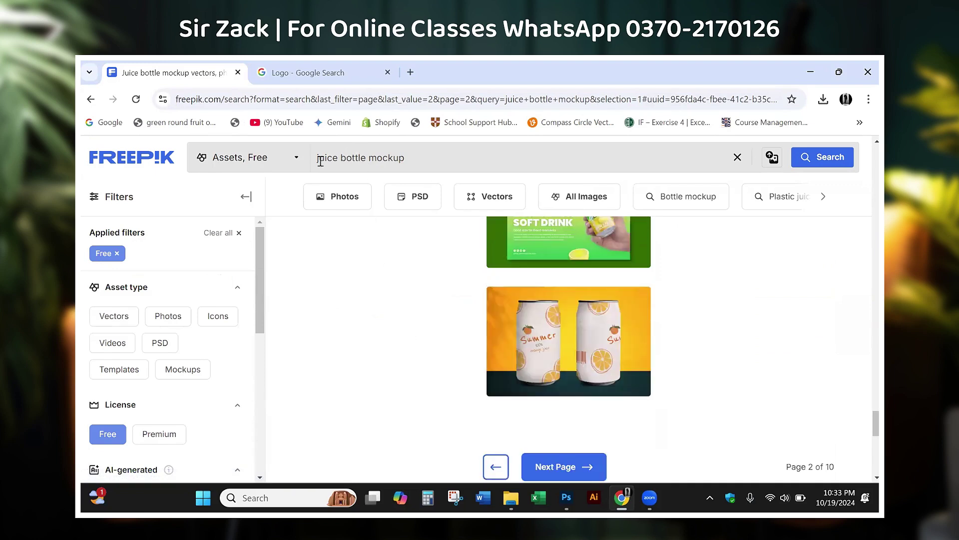
left_click_drag(318, 158, 366, 157)
type("Cap")
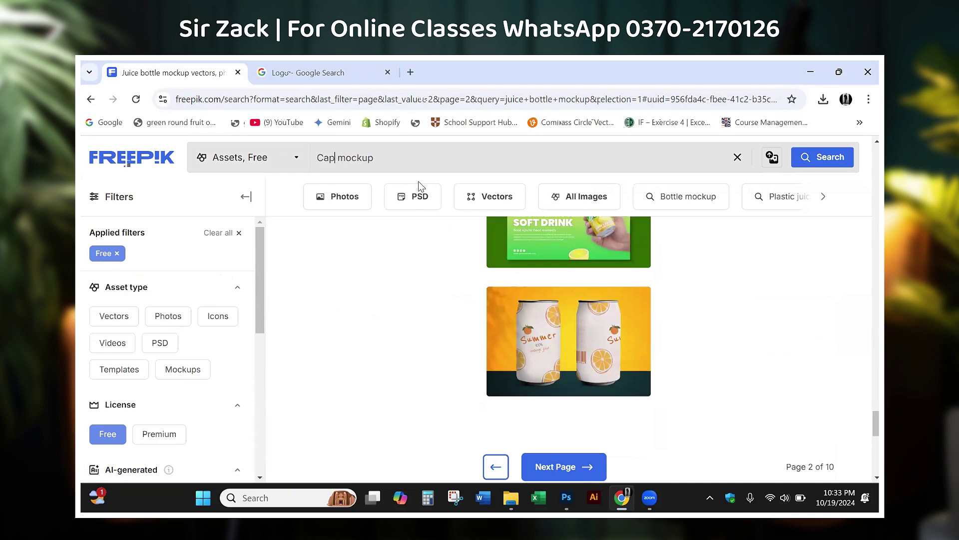
Step: Search for 'Cap mockup' and scroll through the results
key("Return")
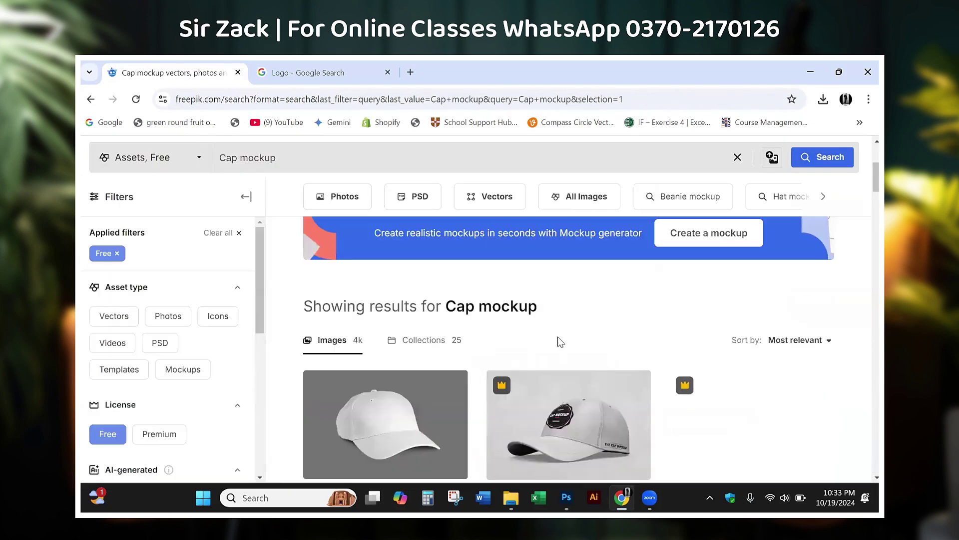
scroll(552, 370, "down", 5)
scroll(553, 370, "down", 3)
scroll(687, 394, "down", 1)
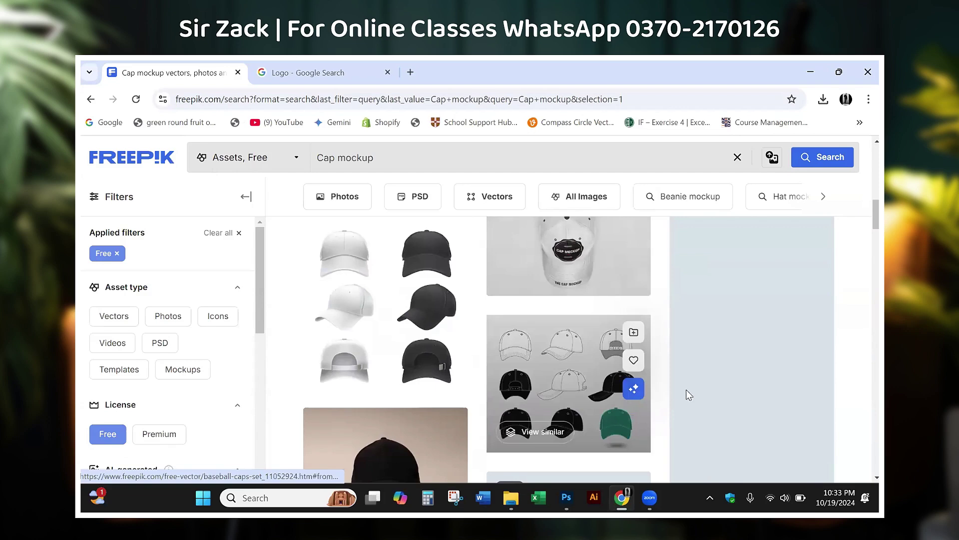
scroll(650, 384, "down", 5)
scroll(574, 370, "down", 3)
scroll(496, 359, "down", 3)
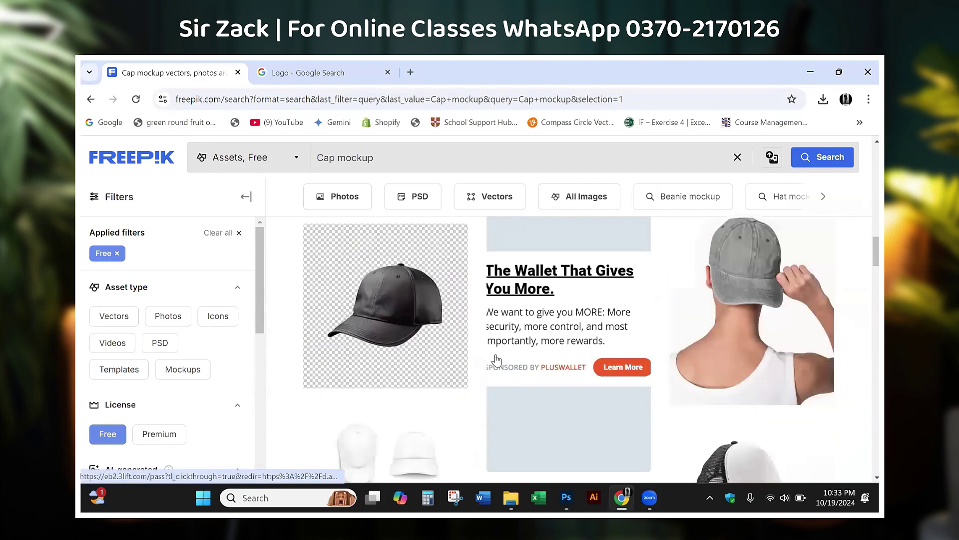
scroll(483, 401, "down", 2)
scroll(535, 400, "down", 1)
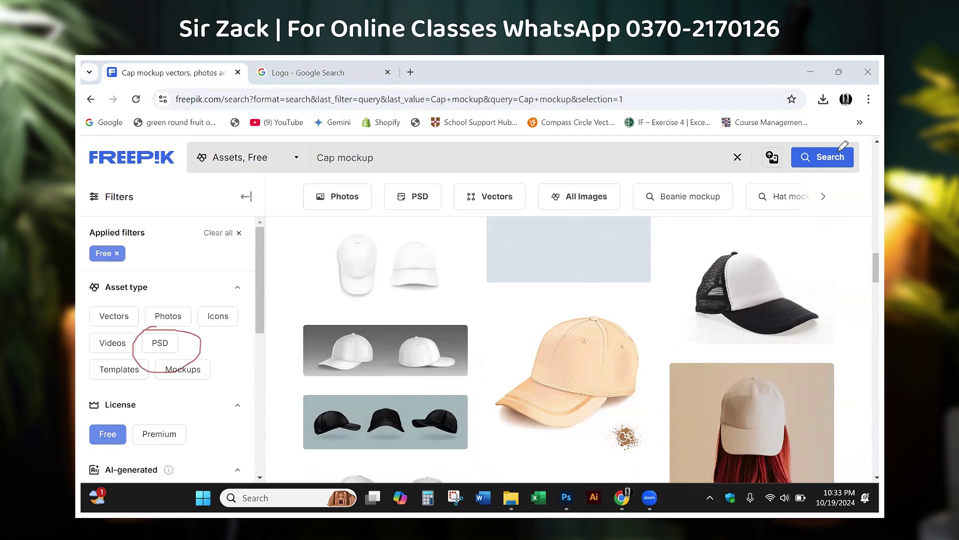
Step: Limit results to PSD files and open the red Beanie Mockup Side View
left_click(161, 346)
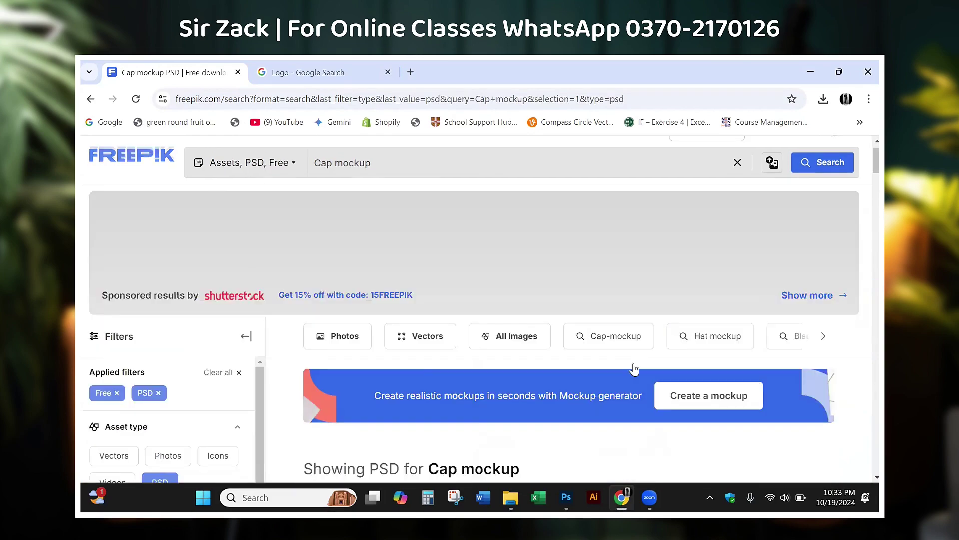
scroll(655, 400, "down", 3)
scroll(655, 399, "down", 5)
scroll(655, 399, "down", 2)
scroll(656, 403, "down", 2)
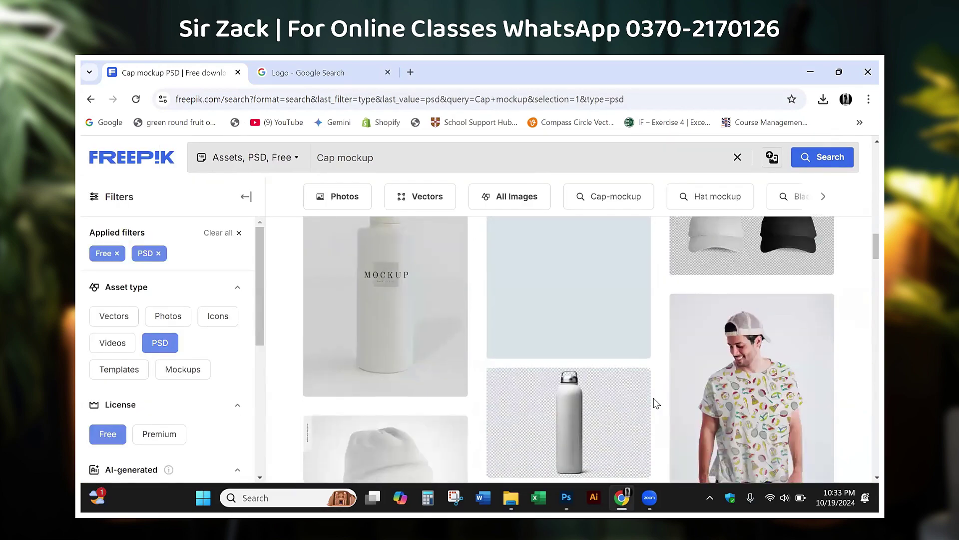
scroll(656, 403, "down", 5)
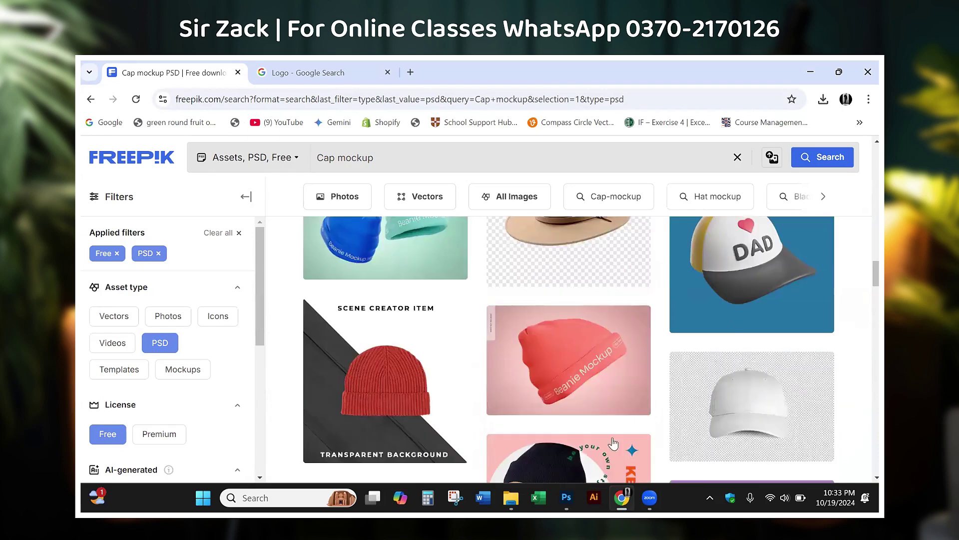
mouse_move(568, 360)
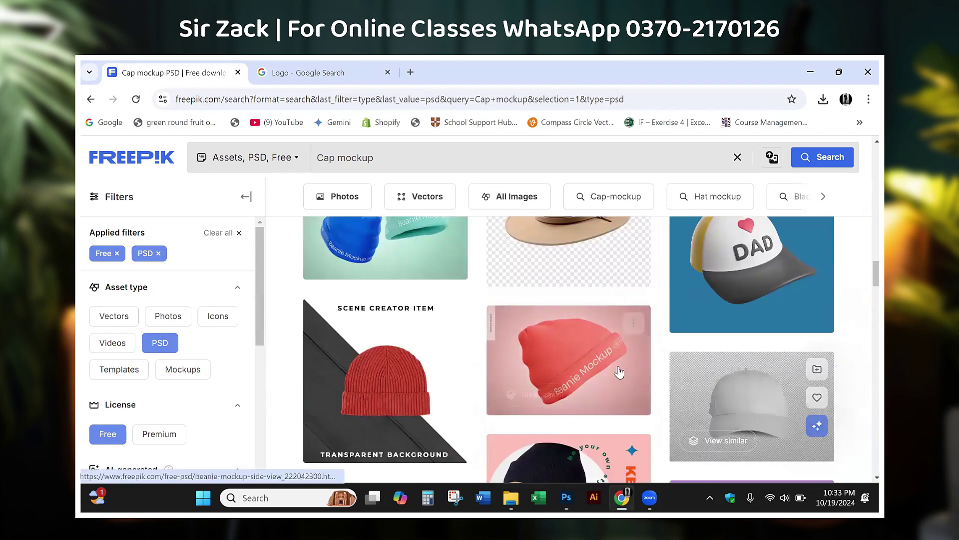
scroll(625, 360, "up", 1)
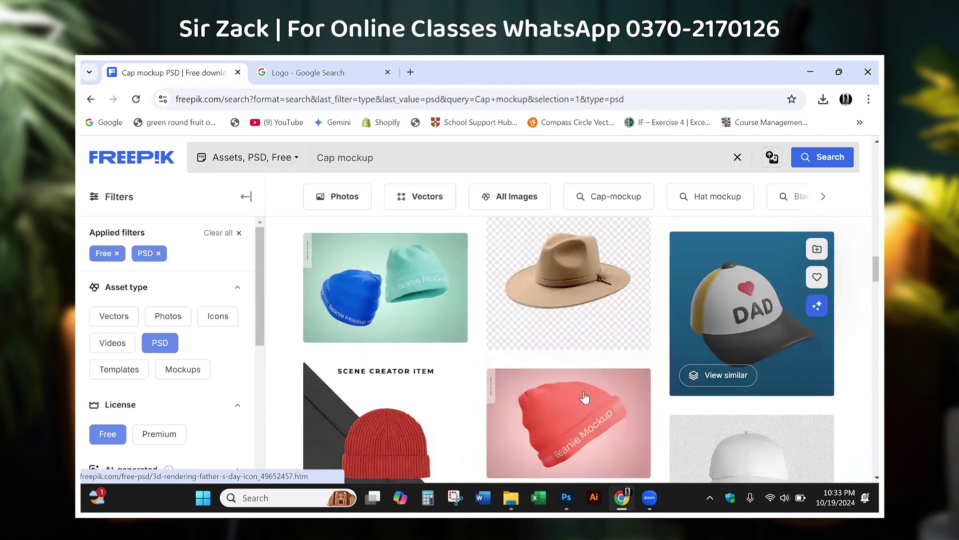
scroll(574, 357, "down", 2)
scroll(558, 319, "up", 2)
scroll(557, 324, "down", 2)
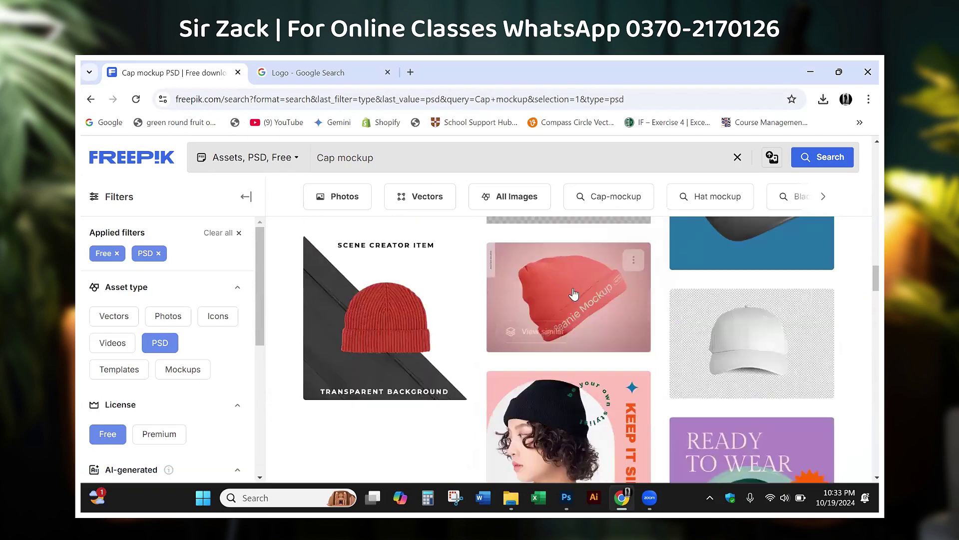
left_click(573, 297)
Step: Download the beanie side-view mockup for free and return to the cap results
scroll(600, 379, "down", 1)
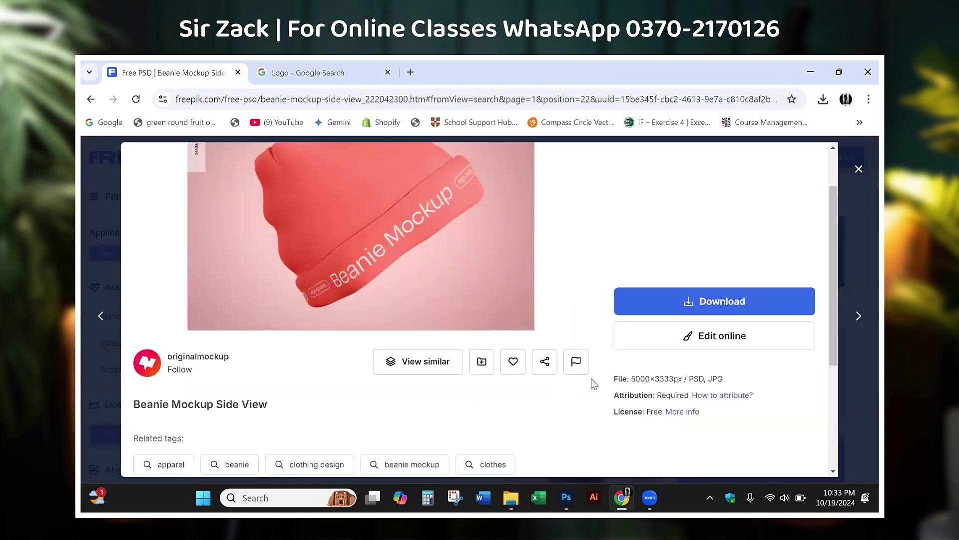
left_click(559, 310)
scroll(562, 340, "up", 1)
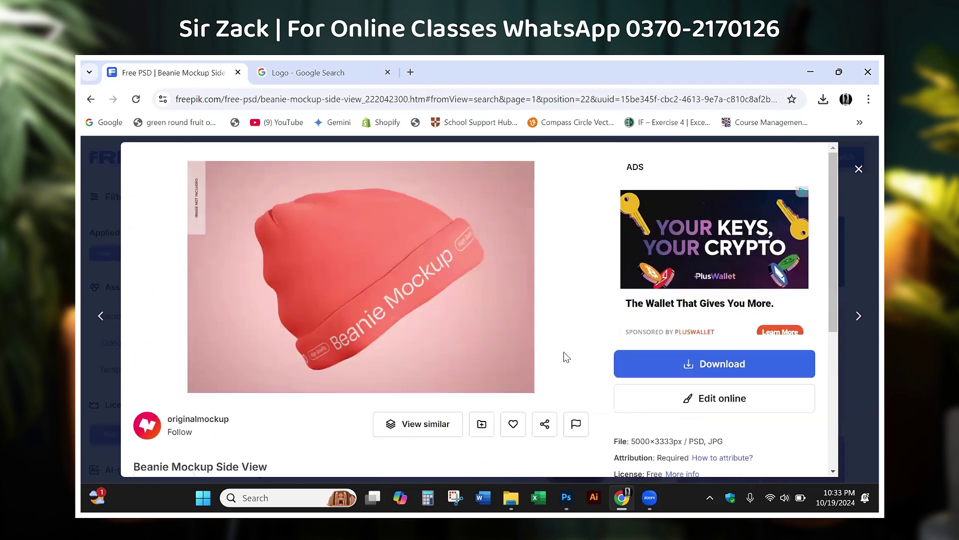
left_click(696, 372)
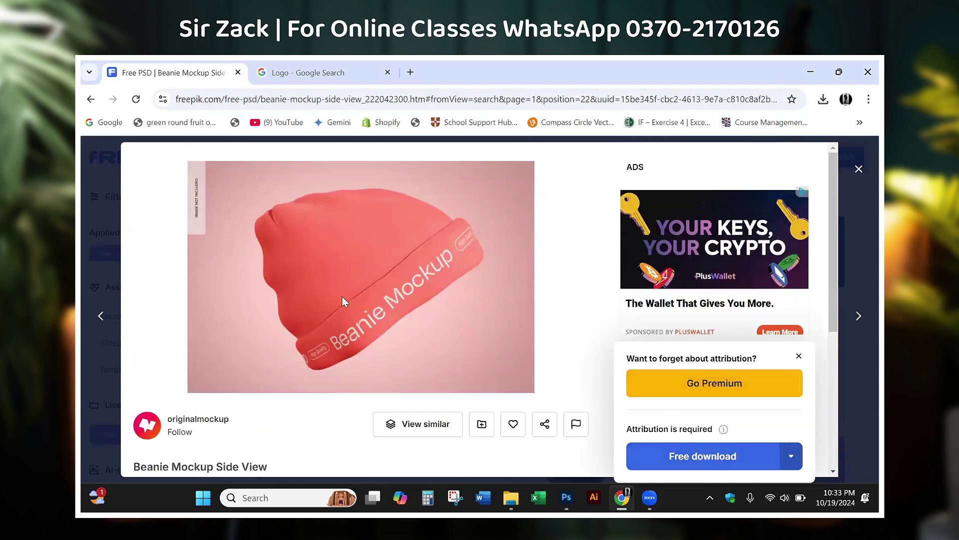
left_click(570, 180)
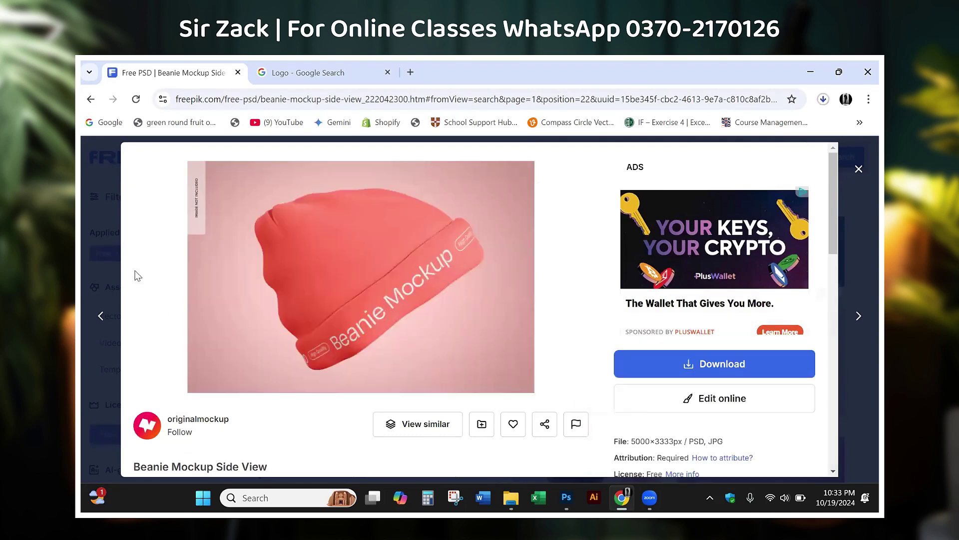
key("Escape")
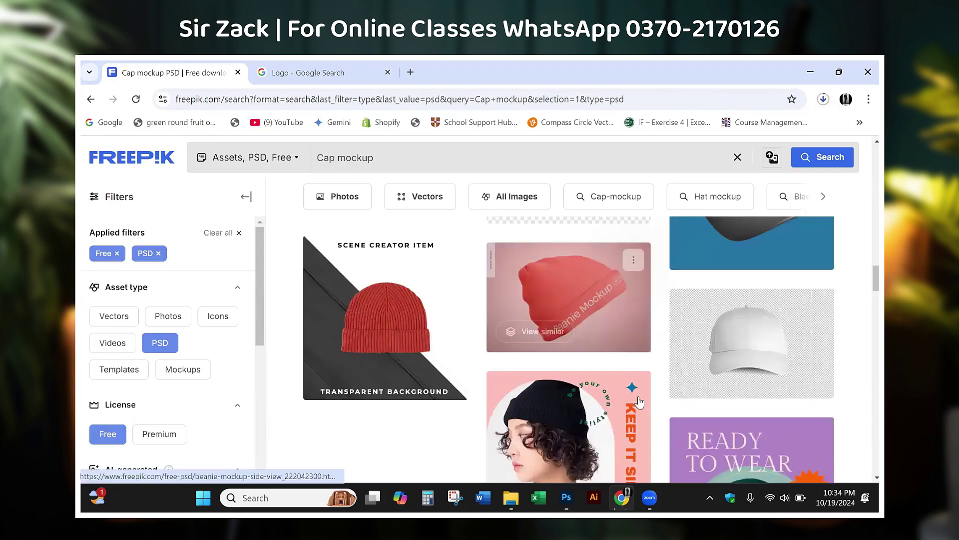
Step: Scroll through the cap mockup results and go to page 2
scroll(600, 327, "down", 5)
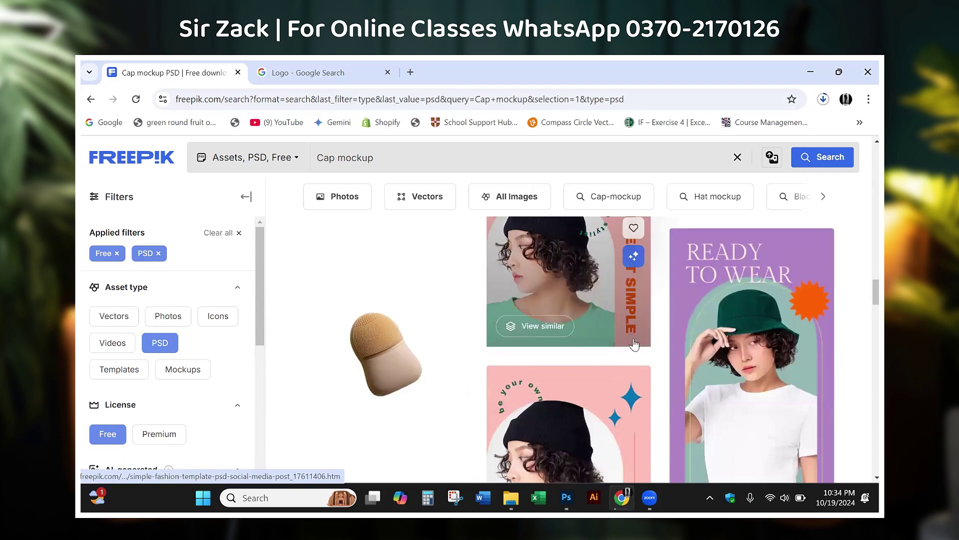
scroll(604, 326, "down", 2)
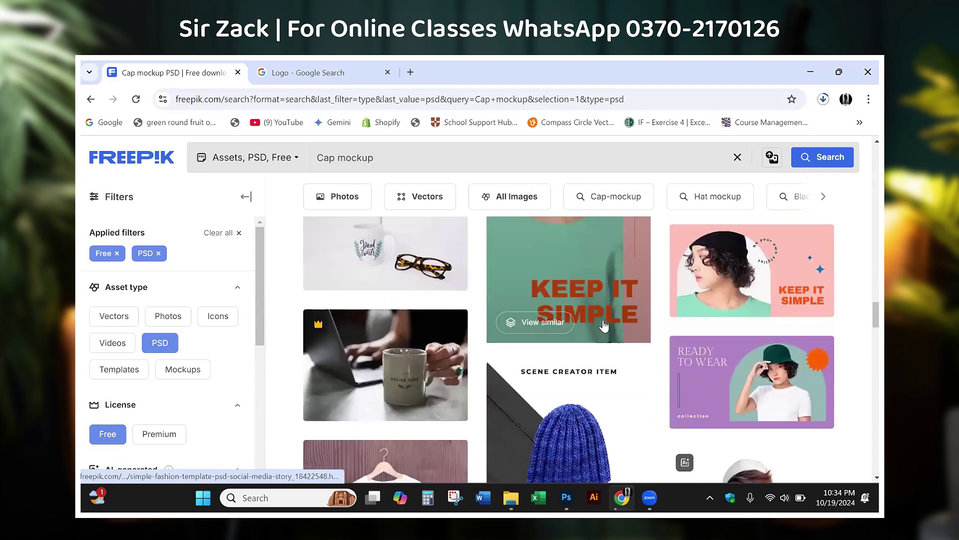
scroll(603, 326, "down", 3)
scroll(604, 326, "down", 2)
scroll(603, 325, "down", 3)
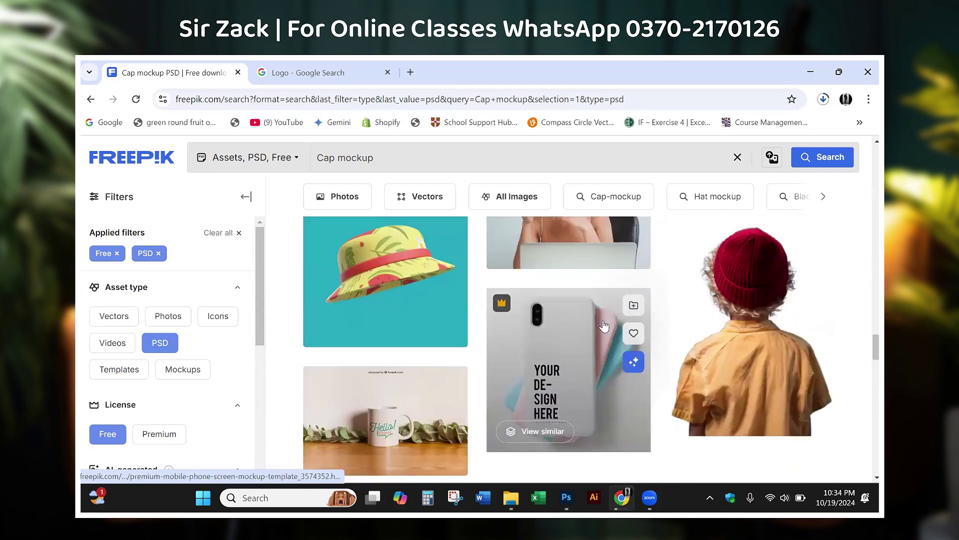
scroll(604, 326, "down", 3)
scroll(604, 325, "down", 3)
scroll(604, 326, "down", 10)
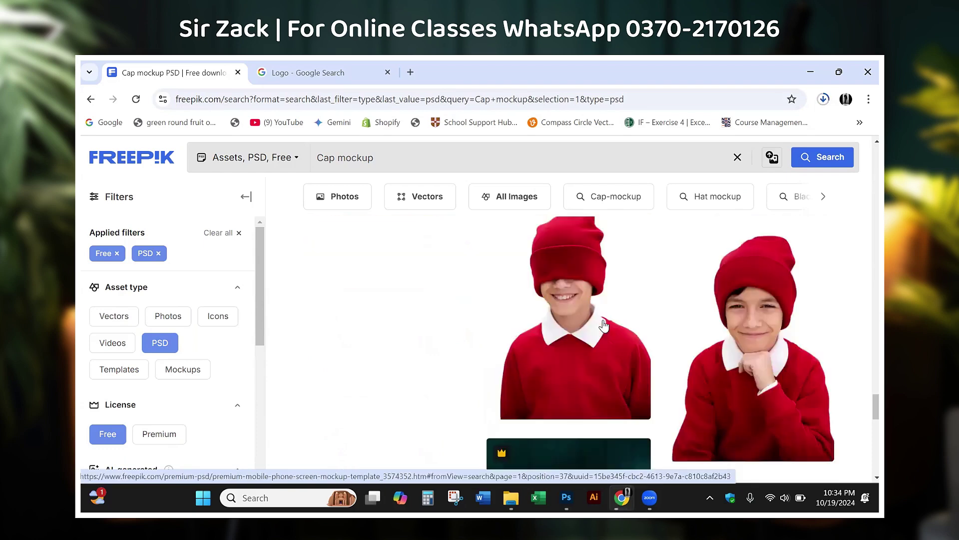
scroll(607, 325, "down", 5)
scroll(610, 325, "down", 2)
left_click(546, 238)
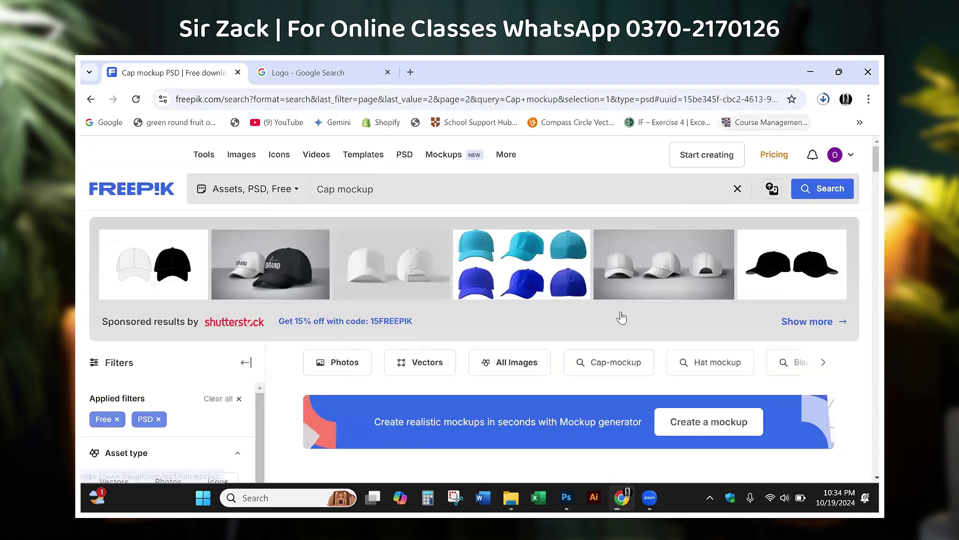
Step: Scroll page 2 of the cap results, then check the beanie zip's download progress
scroll(610, 328, "down", 4)
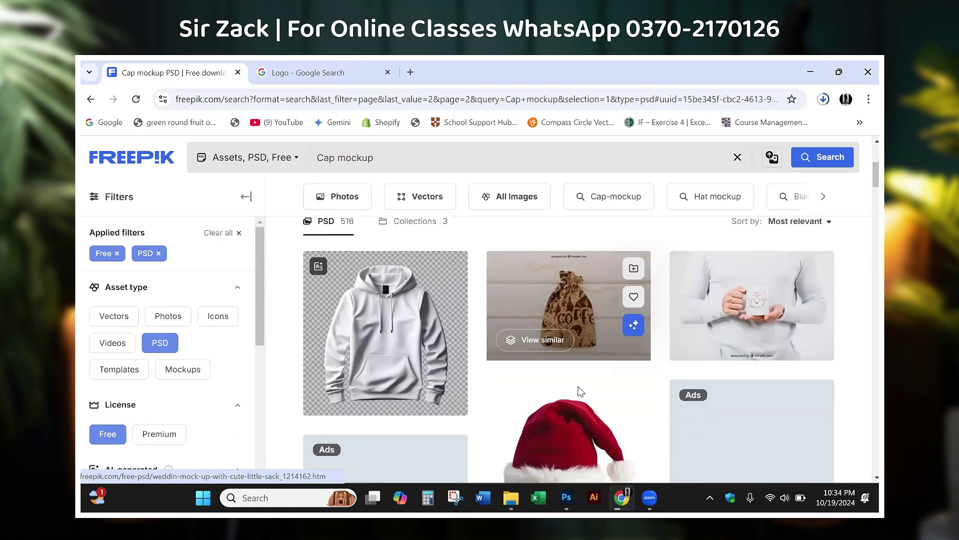
scroll(705, 373, "down", 5)
scroll(704, 374, "down", 3)
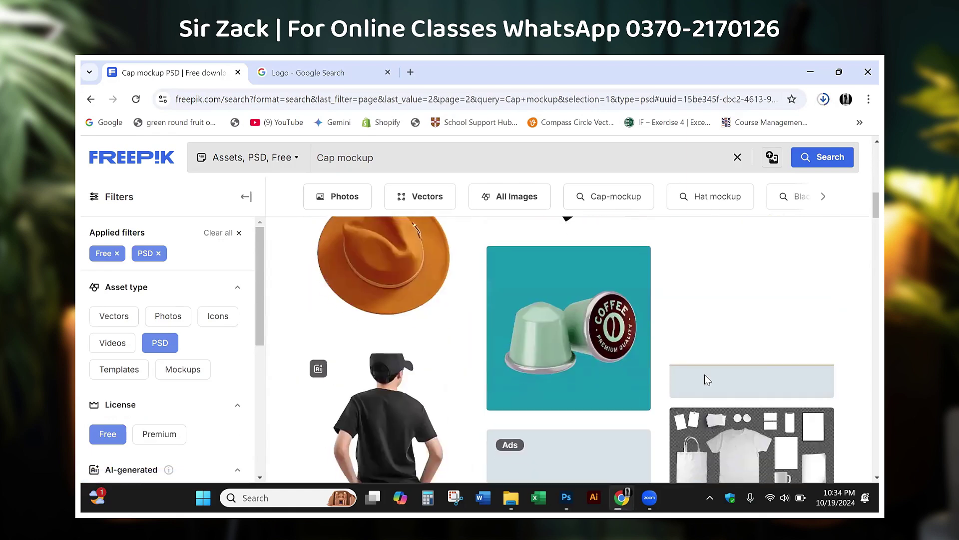
scroll(704, 374, "down", 2)
scroll(625, 365, "down", 4)
scroll(632, 358, "down", 2)
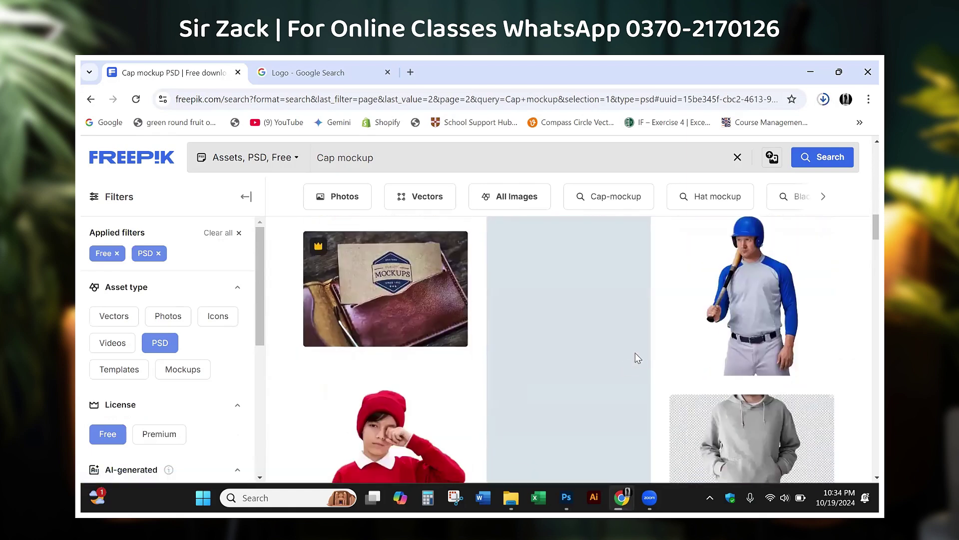
scroll(634, 353, "down", 3)
scroll(570, 353, "down", 3)
scroll(565, 352, "down", 3)
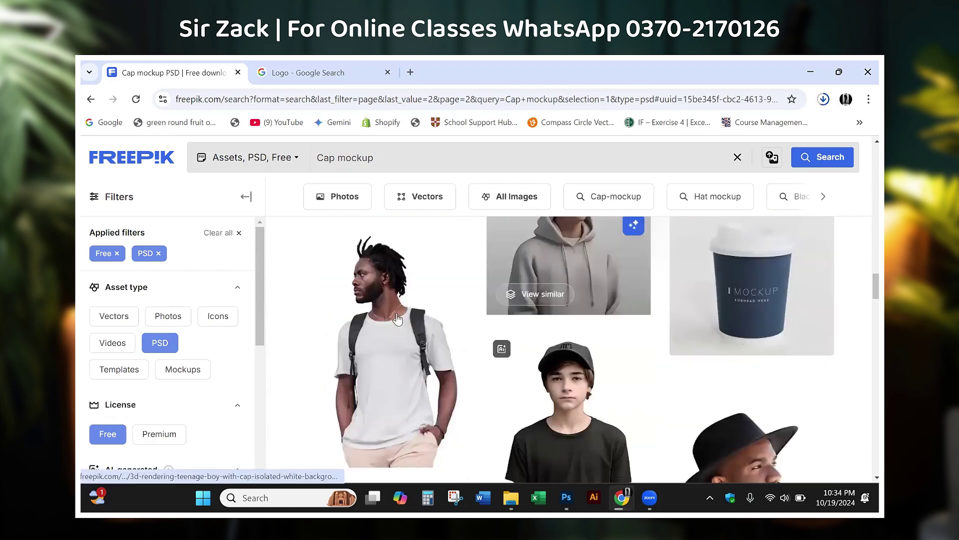
scroll(564, 352, "down", 3)
scroll(564, 352, "down", 3)
scroll(649, 300, "down", 2)
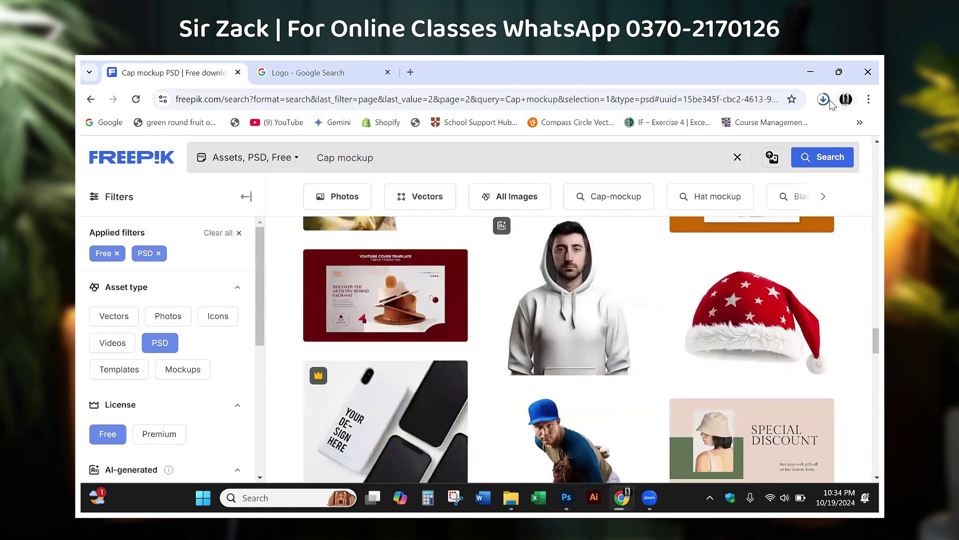
left_click(824, 100)
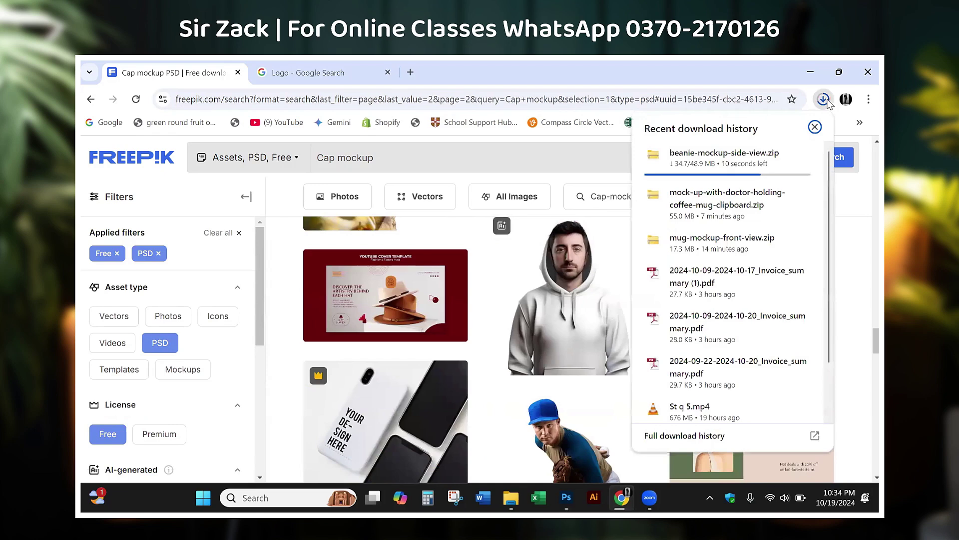
Step: Change the Freepik search from 'Cap' to 'T shirt' mockups
left_click(368, 175)
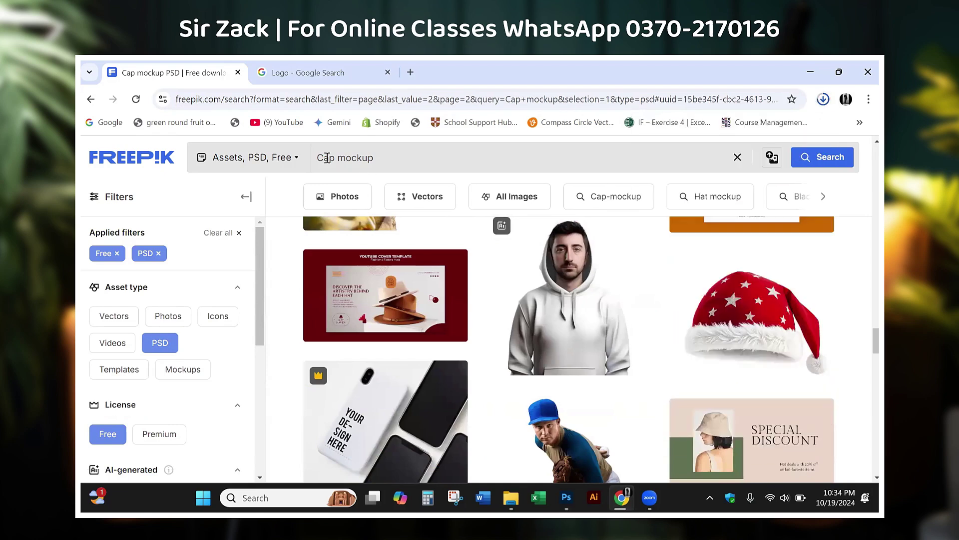
key("shift+Home")
type("T ")
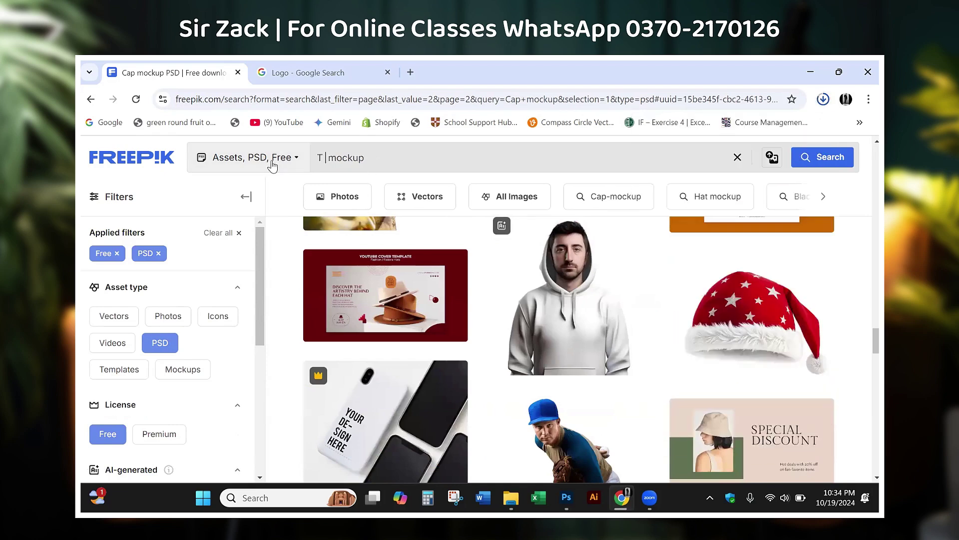
type("shirt")
key("Return")
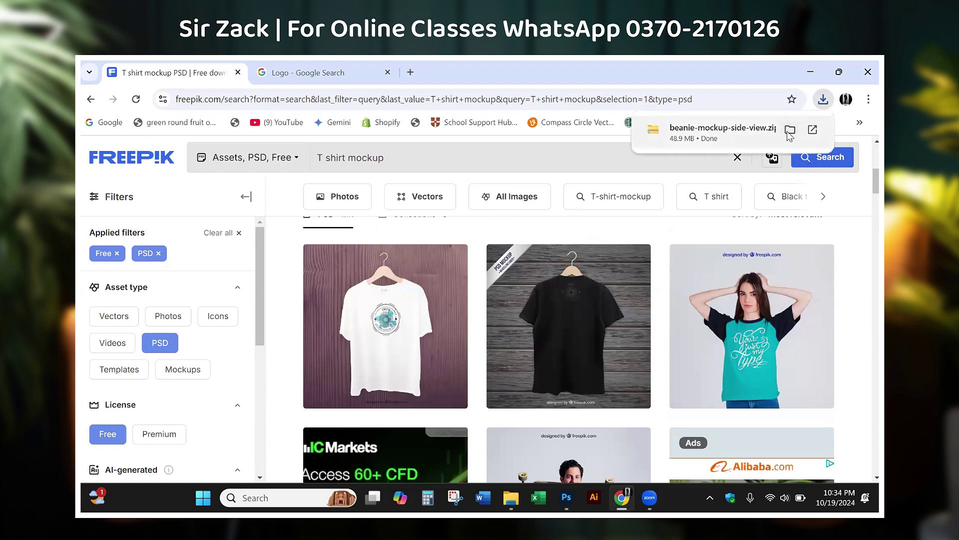
Step: Open the finished beanie mockup zip and select its PSD file
left_click(789, 130)
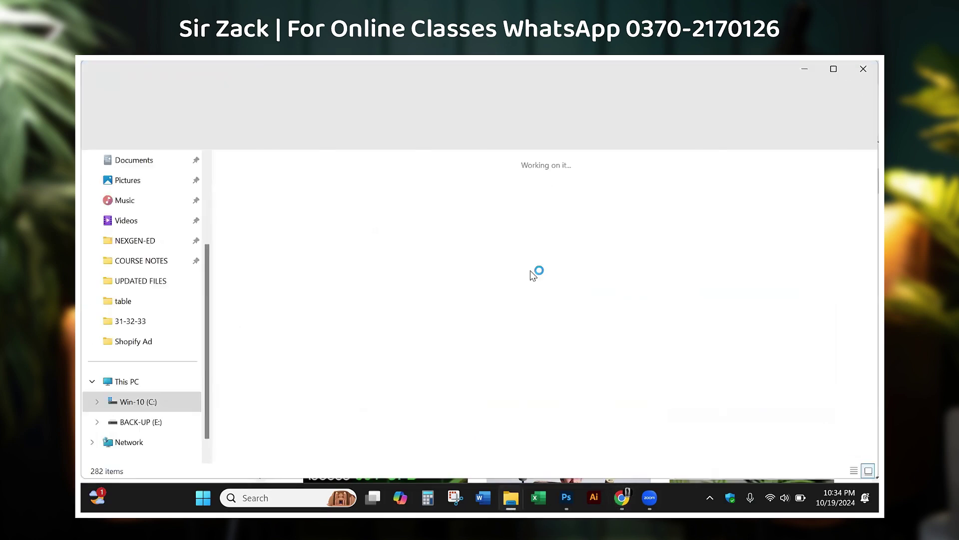
key("Return")
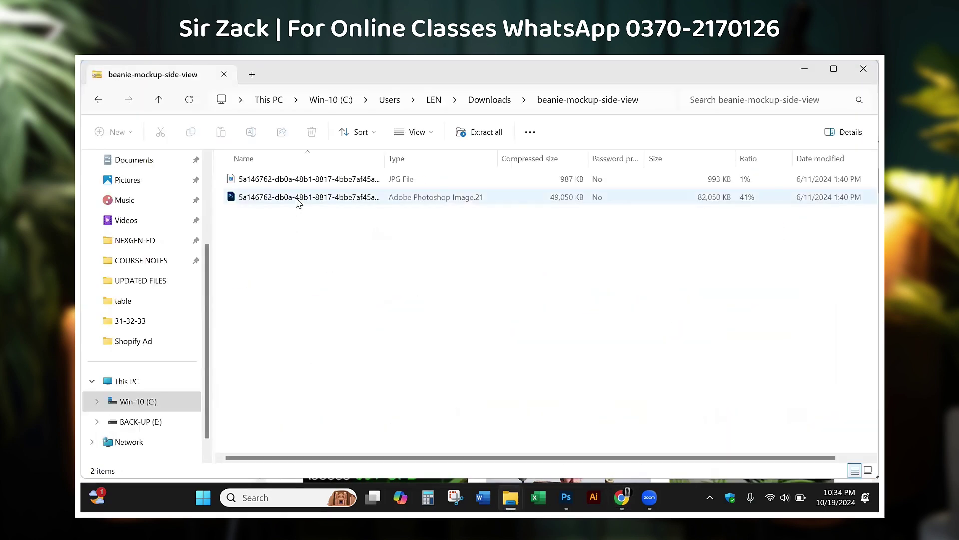
left_click(297, 200)
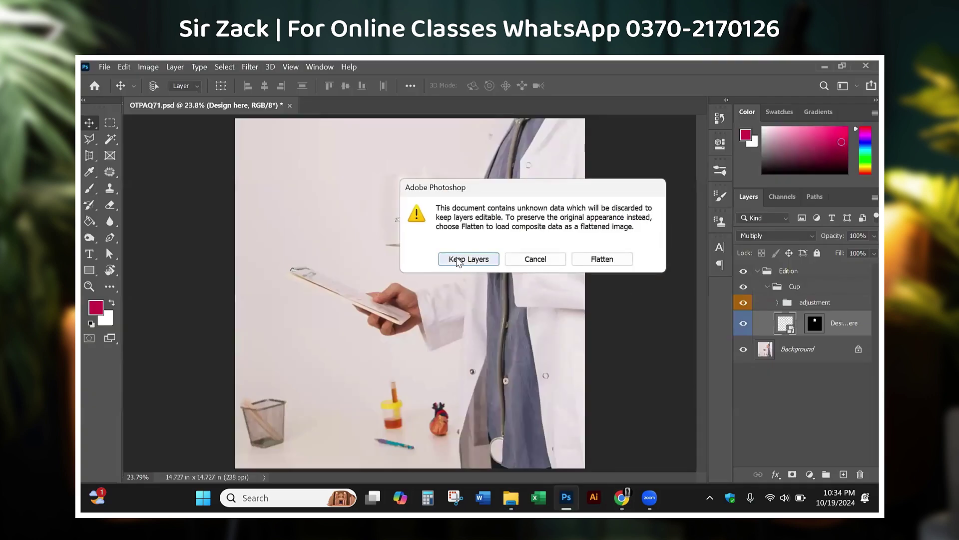
Step: Keep layers in the unknown-data warning and select the Beanie Design layer
left_click(458, 261)
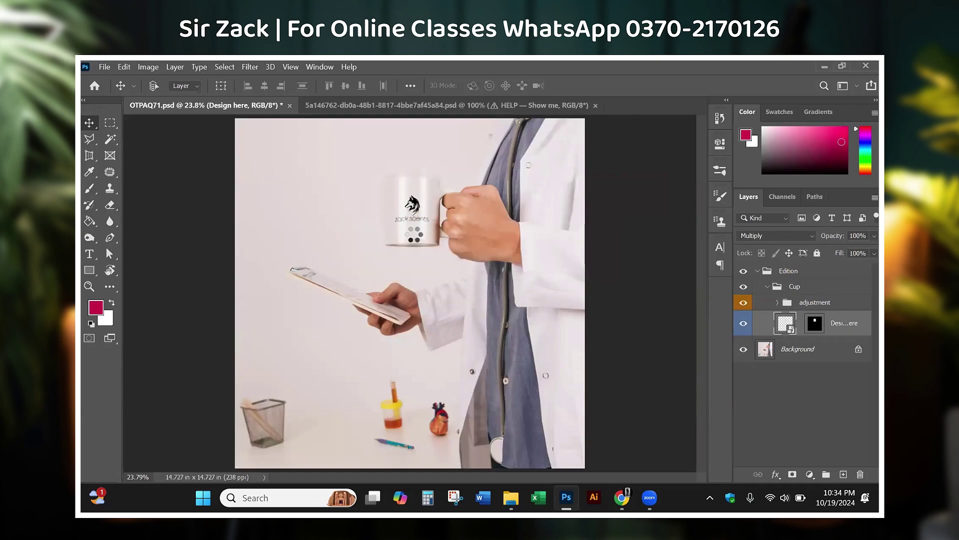
key("ctrl")
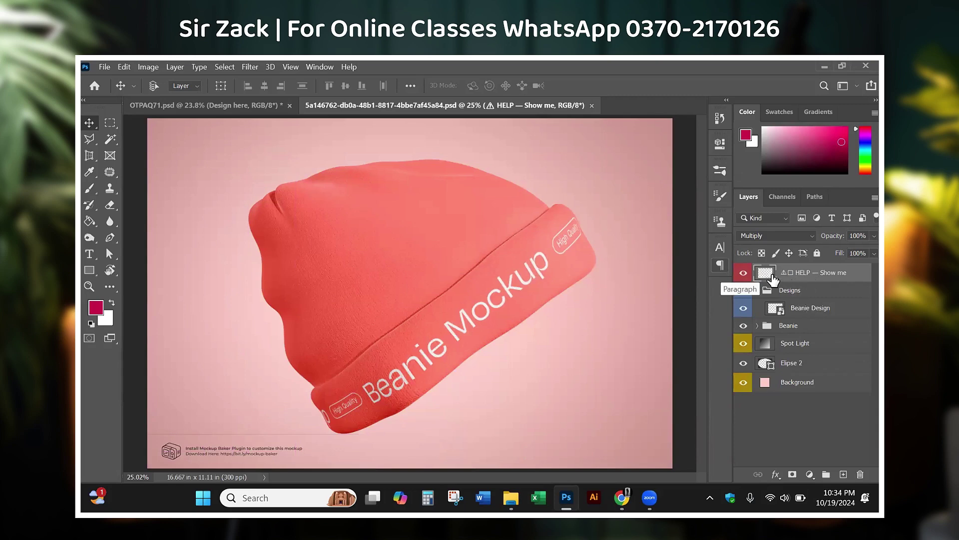
left_click(810, 308)
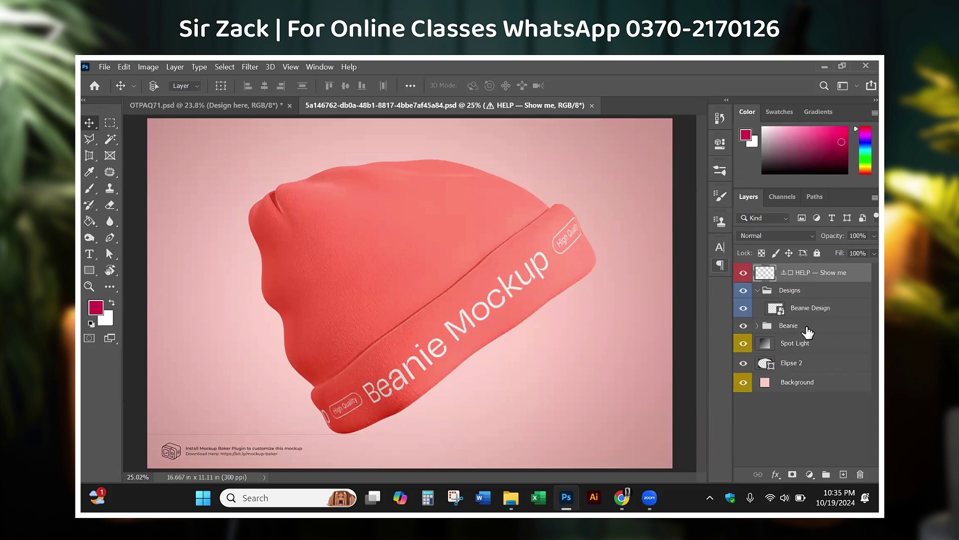
Step: Open the Beanie Design smart object and fill its Background layer with crimson
double_click(775, 313)
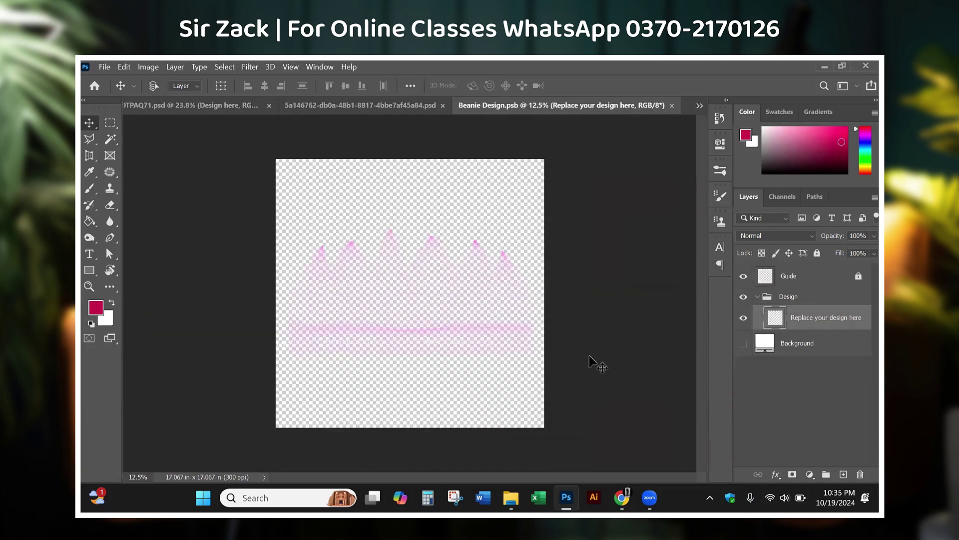
left_click(799, 350)
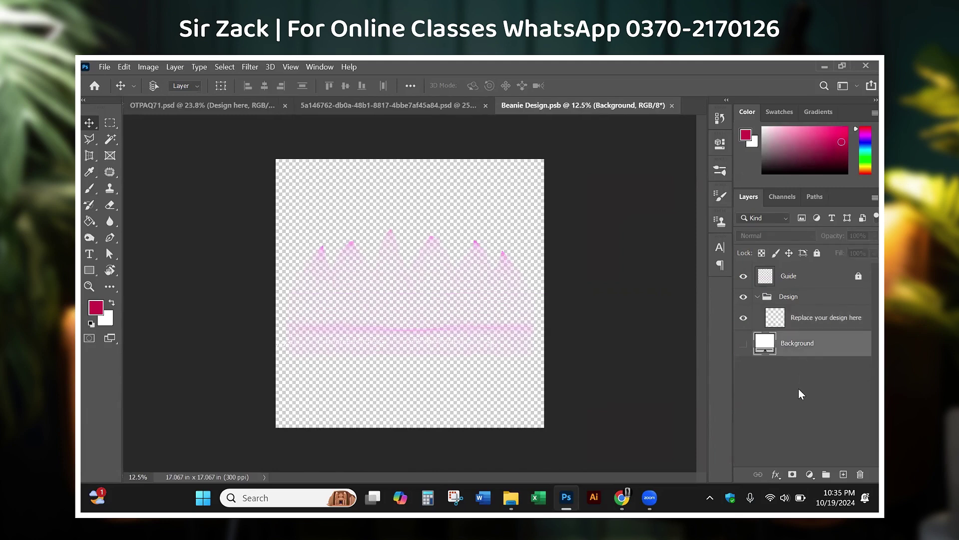
key("alt+BackSpace")
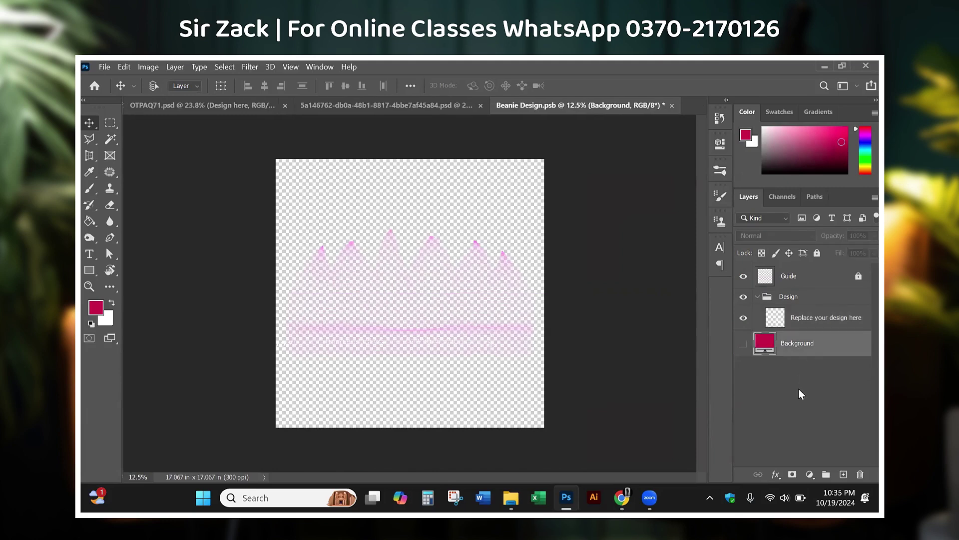
key("ctrl+z")
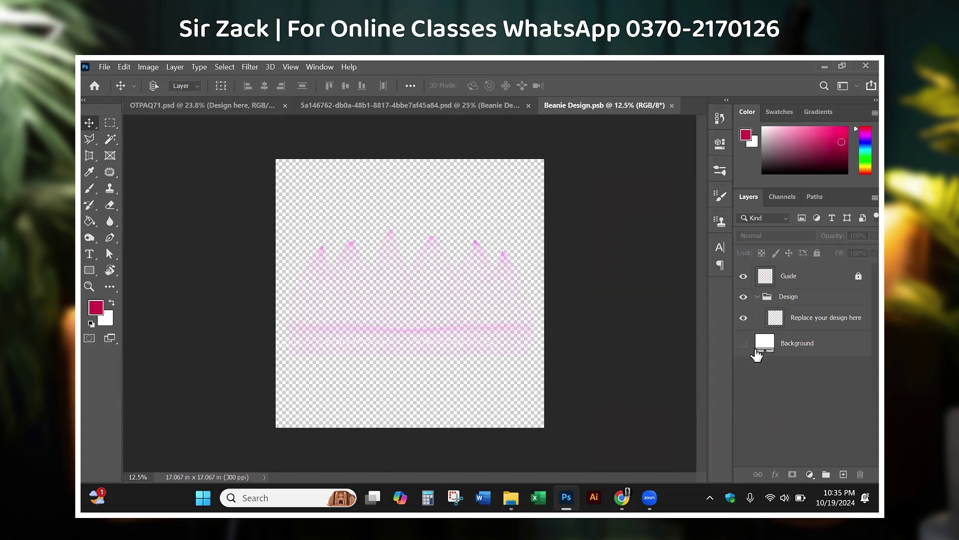
left_click(743, 344)
left_click(790, 350)
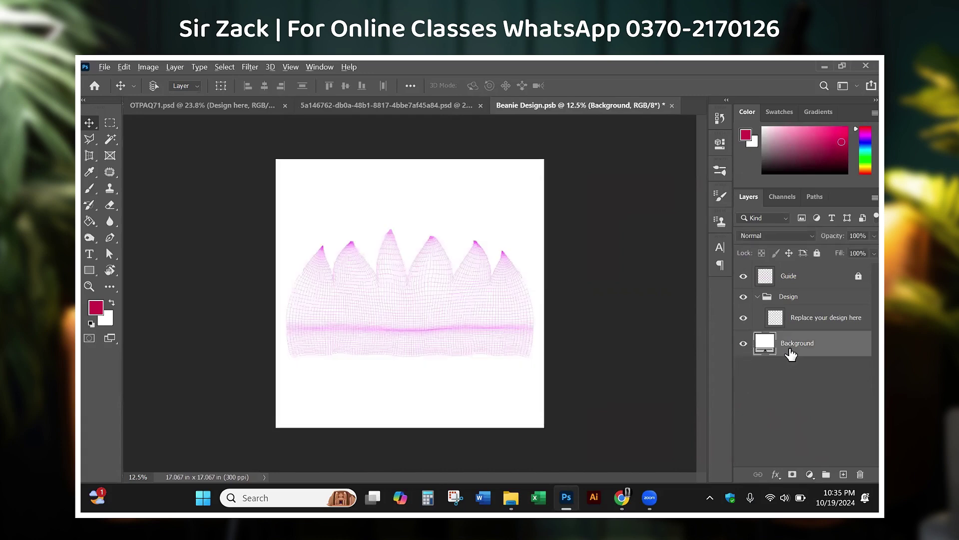
key("alt+BackSpace")
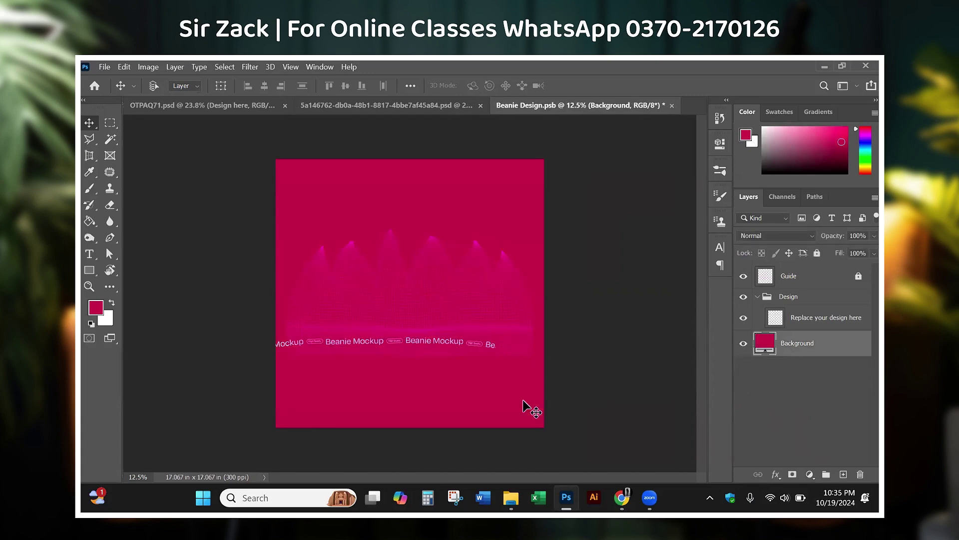
Step: Cancel a stray text entry and hide the 'Replace your design here' layer
scroll(460, 385, "up", 2)
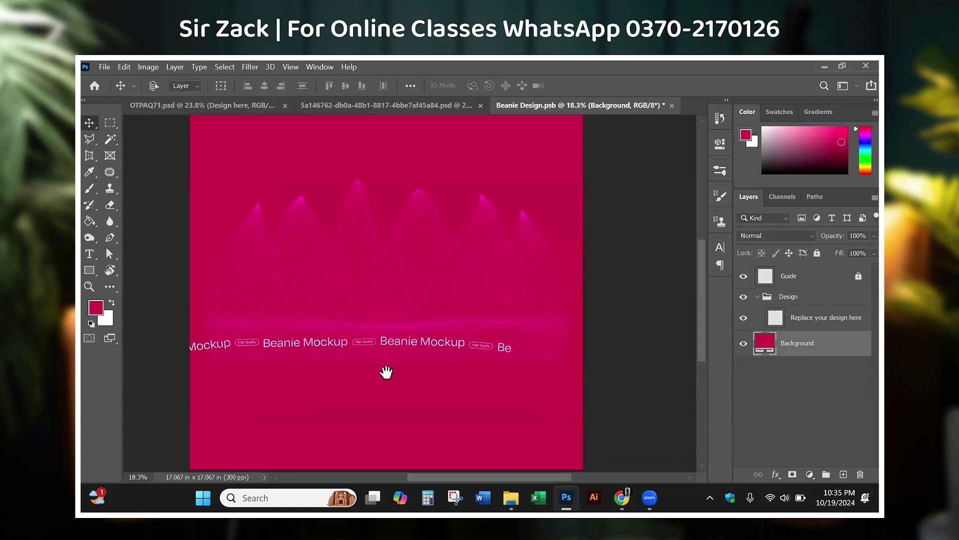
key("t")
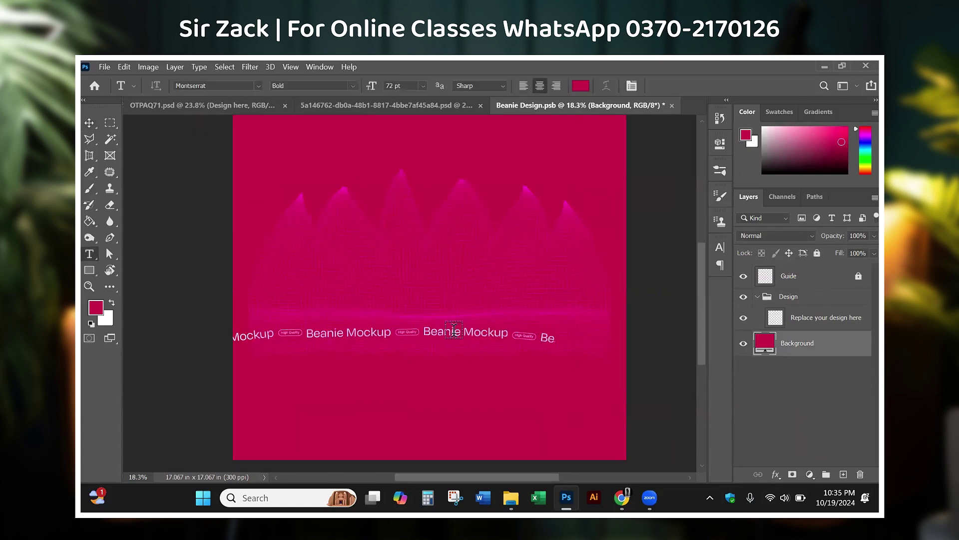
left_click(454, 330)
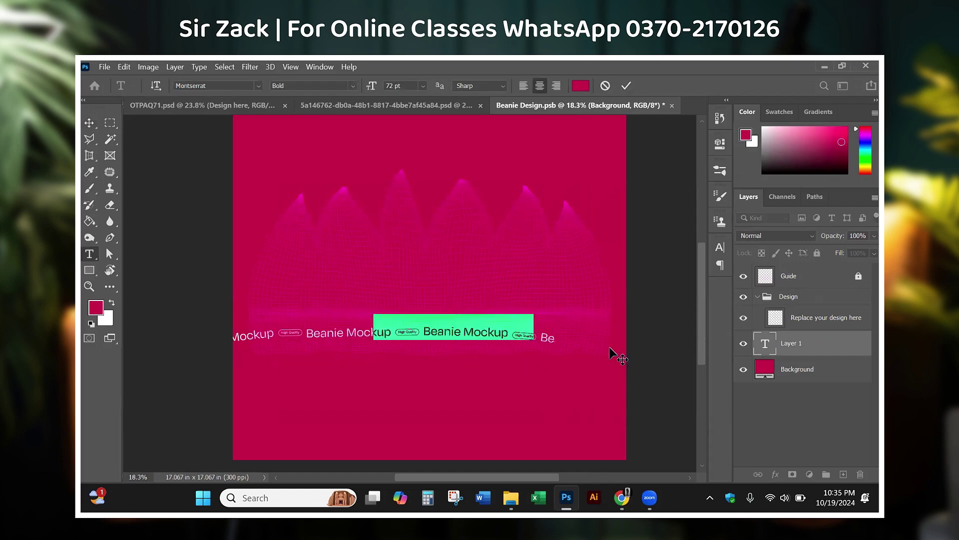
key("Escape")
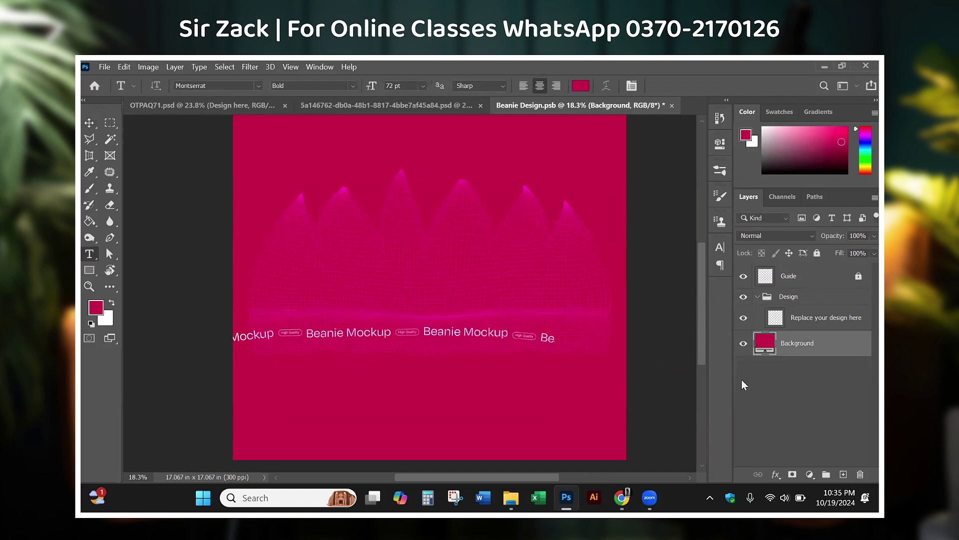
left_click(809, 315)
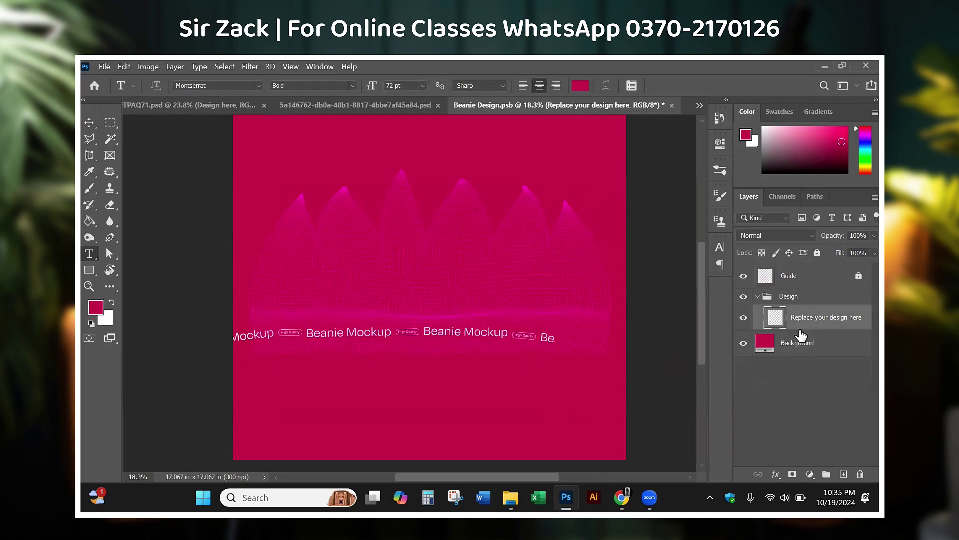
left_click(744, 318)
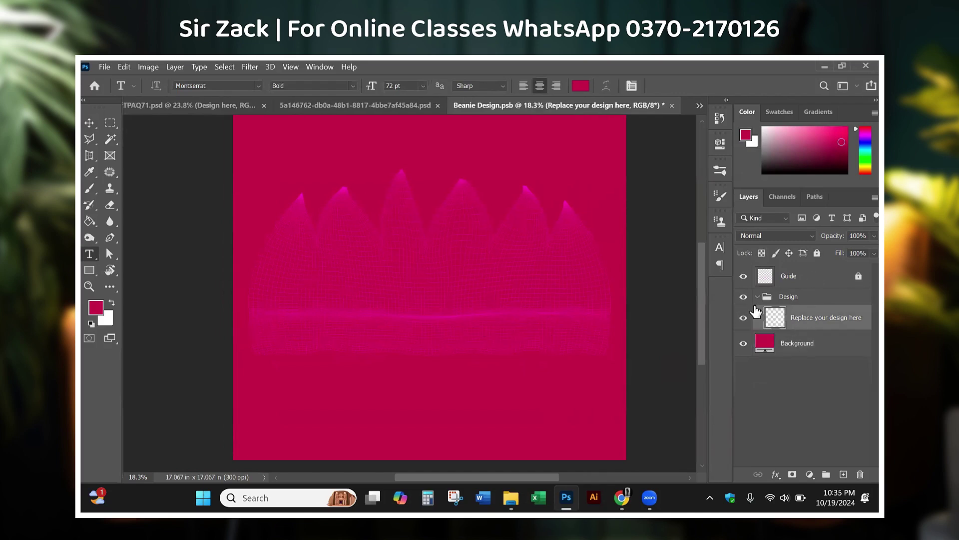
Step: Add 'zack' text and move it onto the Beanie Mockup band
left_click(743, 318)
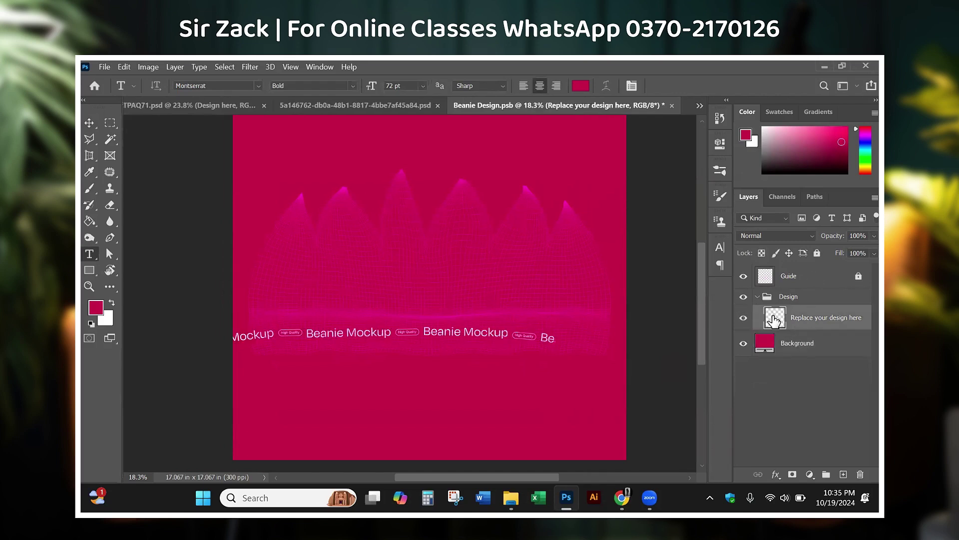
left_click(395, 388)
key("BackSpace")
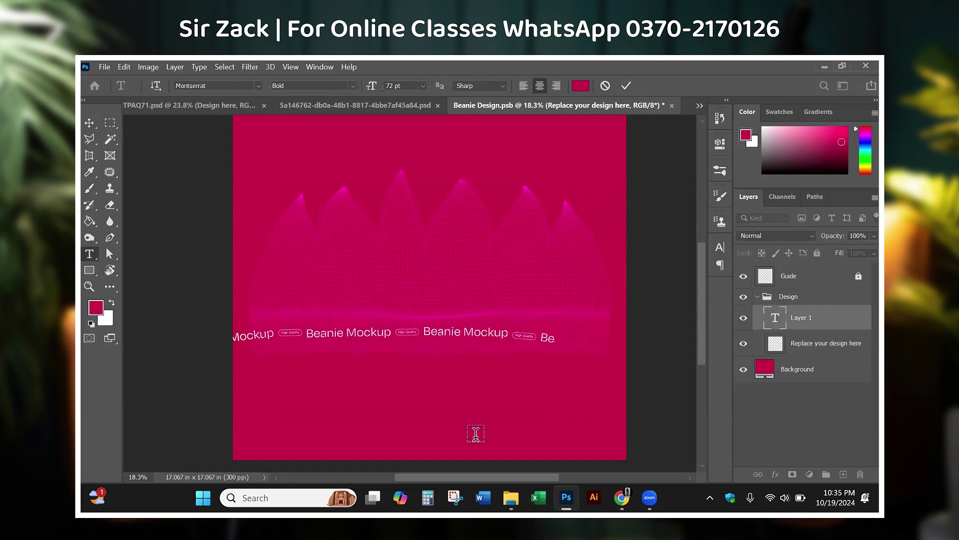
type("zack")
key("ctrl+Return")
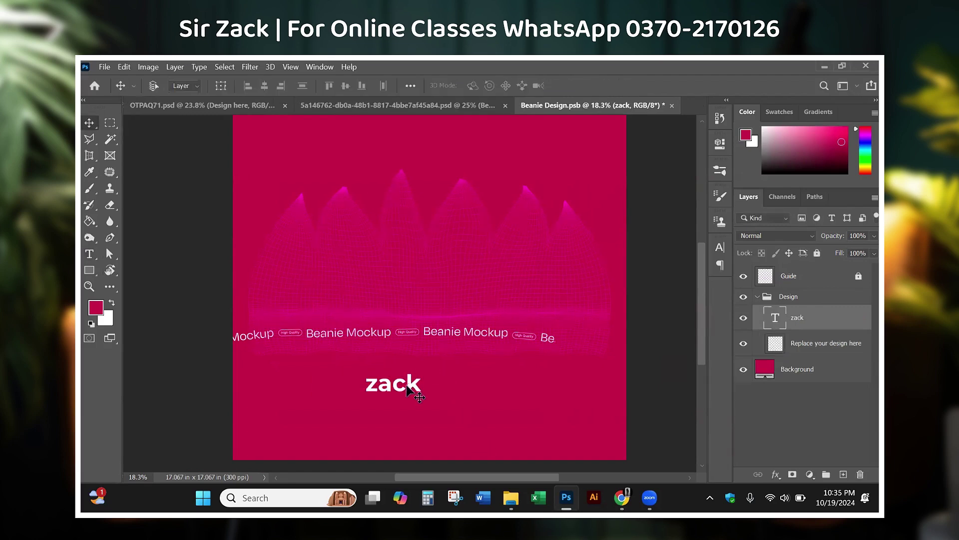
left_click_drag(407, 389, 376, 342)
Step: Extend the text to 'zack scents', shift it right, hide the placeholder layer, and save
key("t")
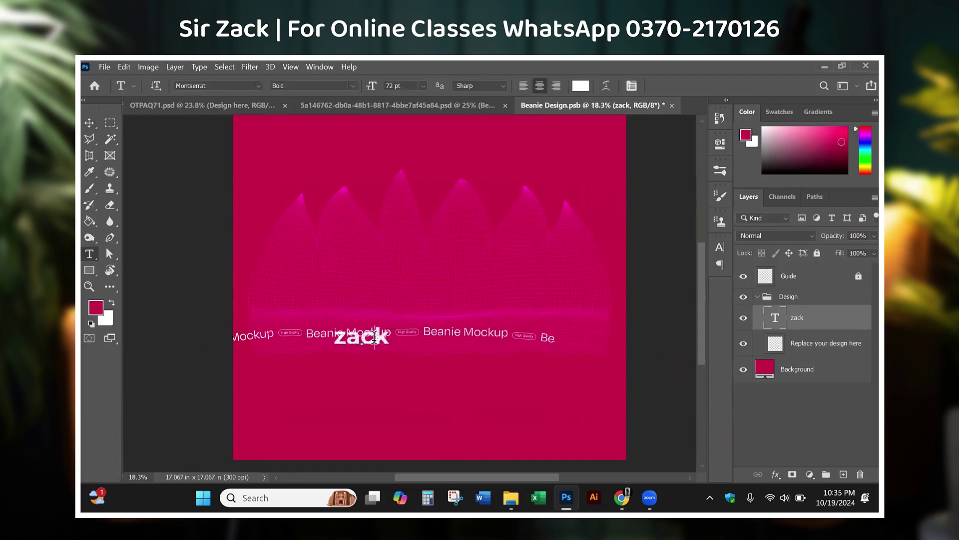
double_click(374, 336)
type("scent")
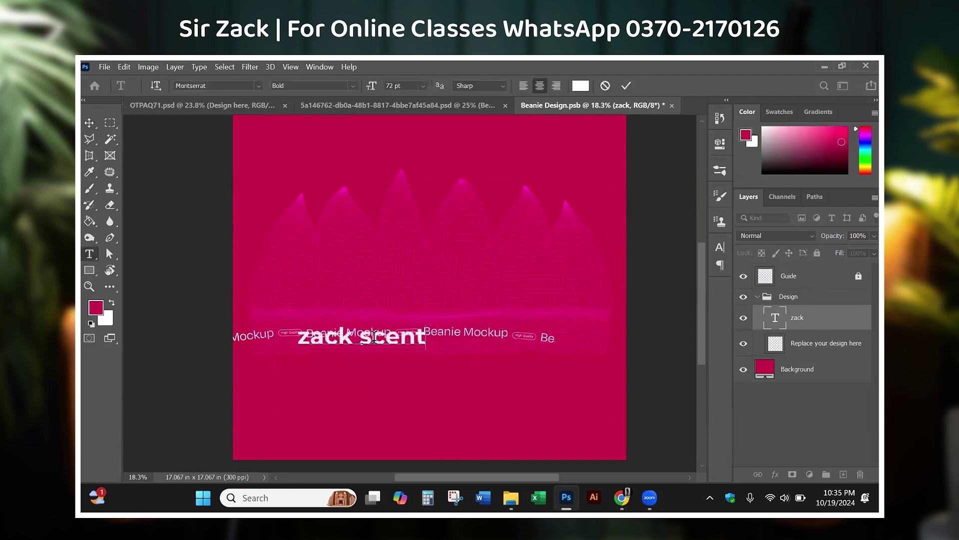
type("s")
key("ctrl+Return")
mouse_move(391, 347)
left_mouse_down()
mouse_move(435, 343)
mouse_move(432, 353)
left_mouse_up()
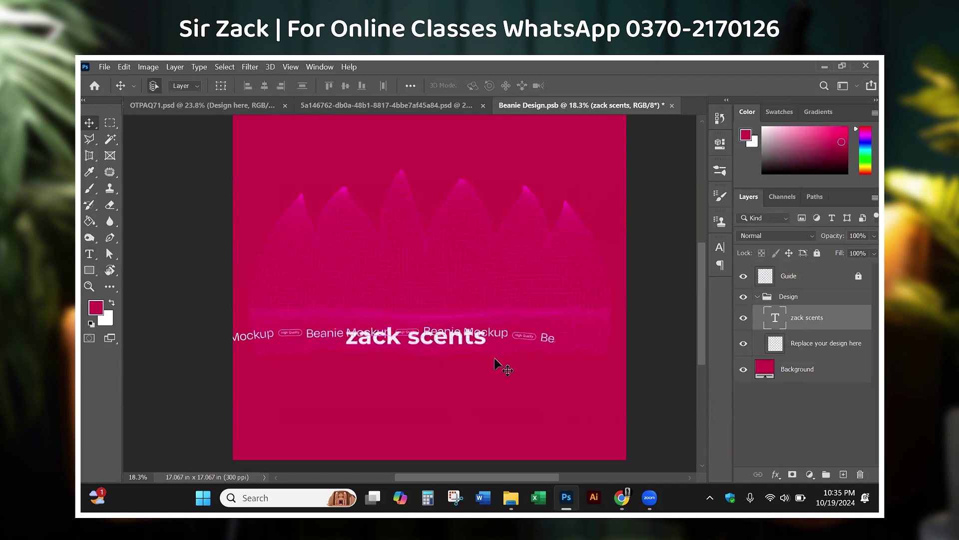
left_click(744, 343)
key("ctrl+s")
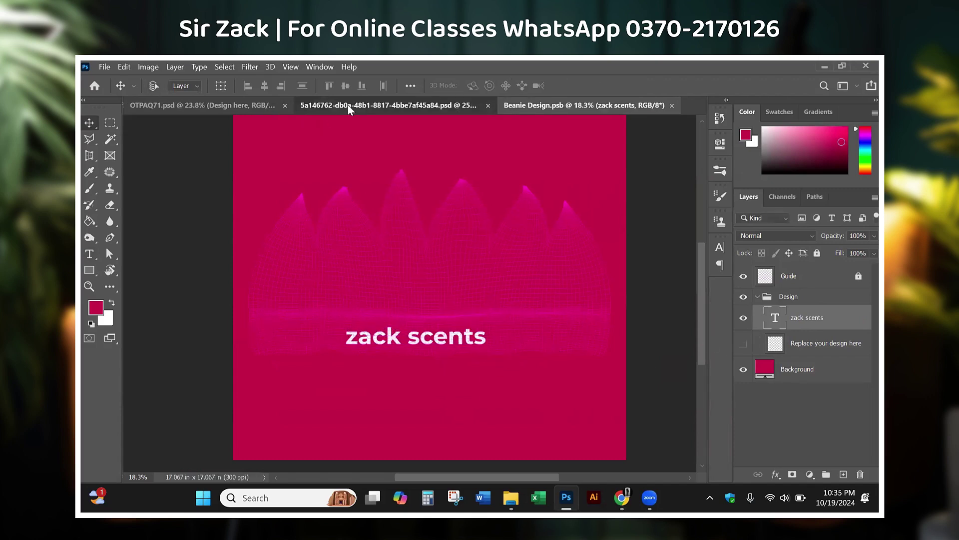
Step: Close the open Beanie Design document
left_click(348, 104)
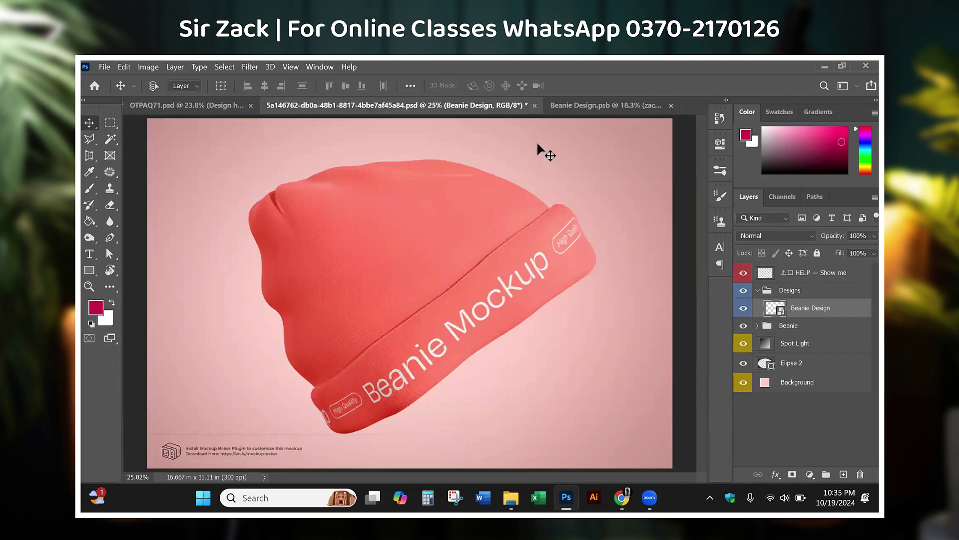
left_click(575, 105)
key("ctrl+w")
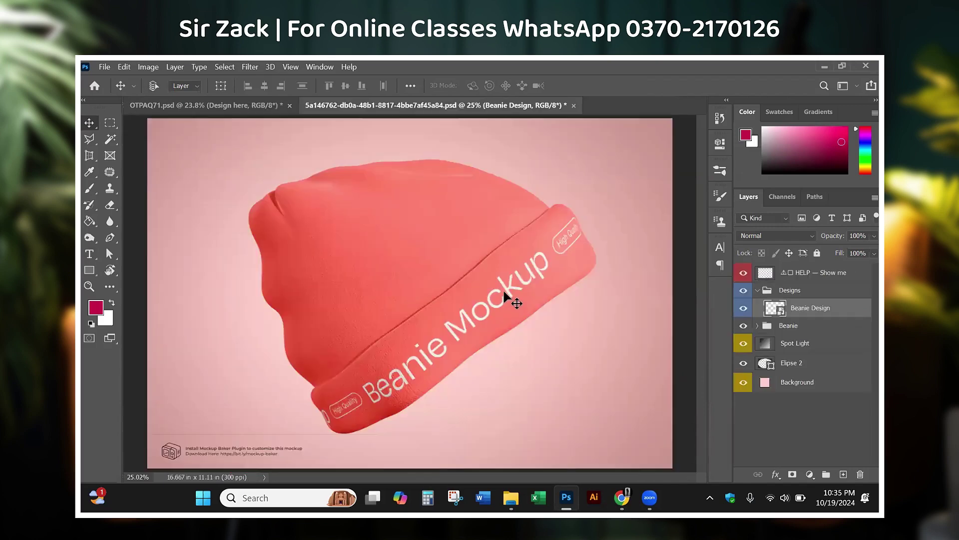
Step: Re-edit Beanie Design to toggle the placeholder layer, save, then close it and the mockup
double_click(779, 310)
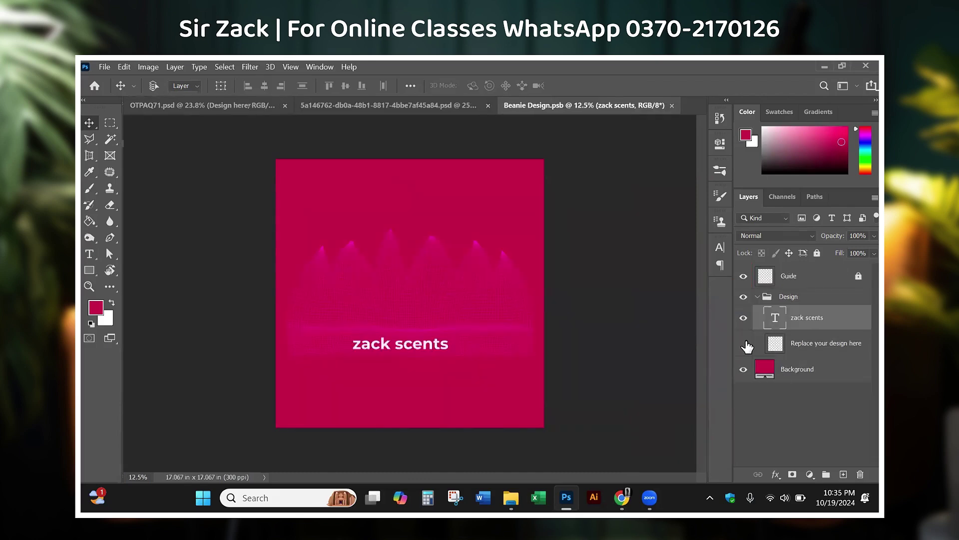
left_click(743, 343)
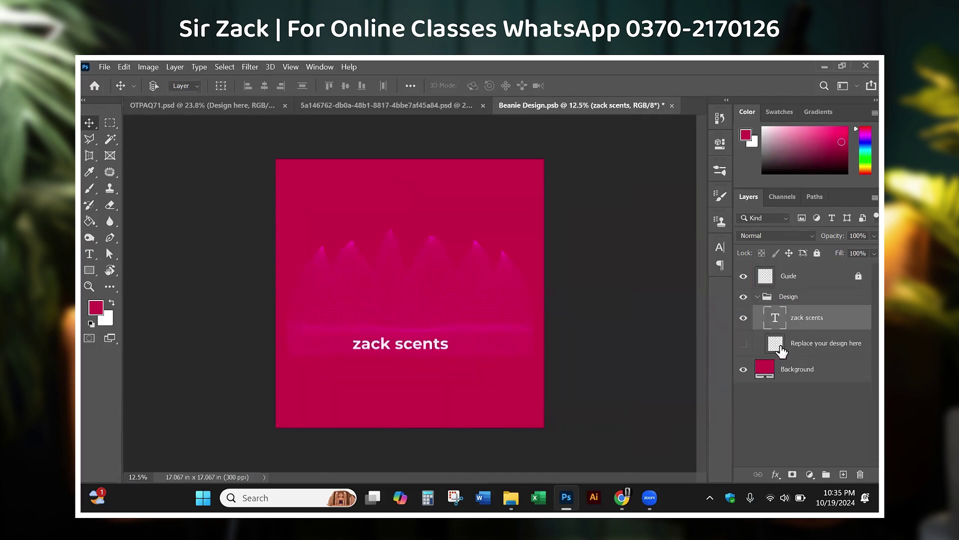
key("ctrl+s")
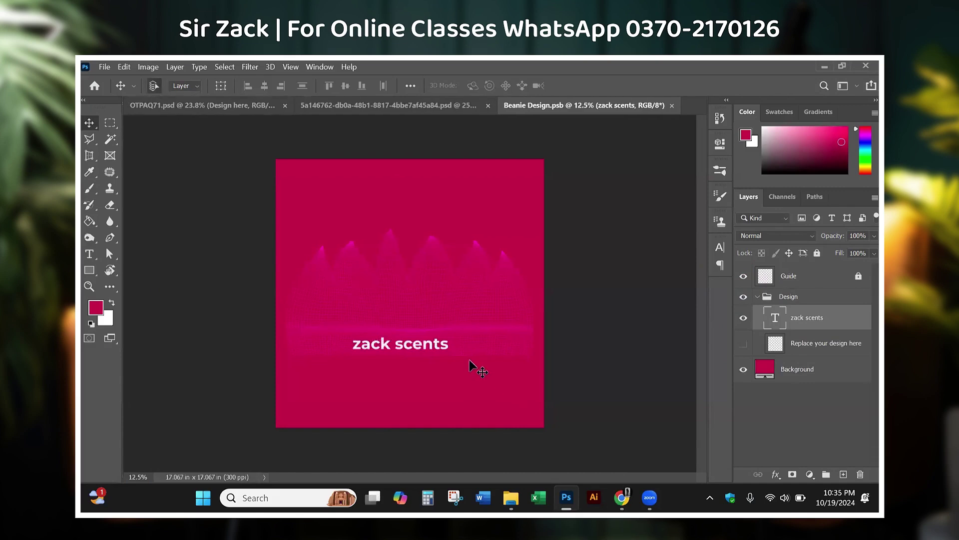
key("ctrl+w")
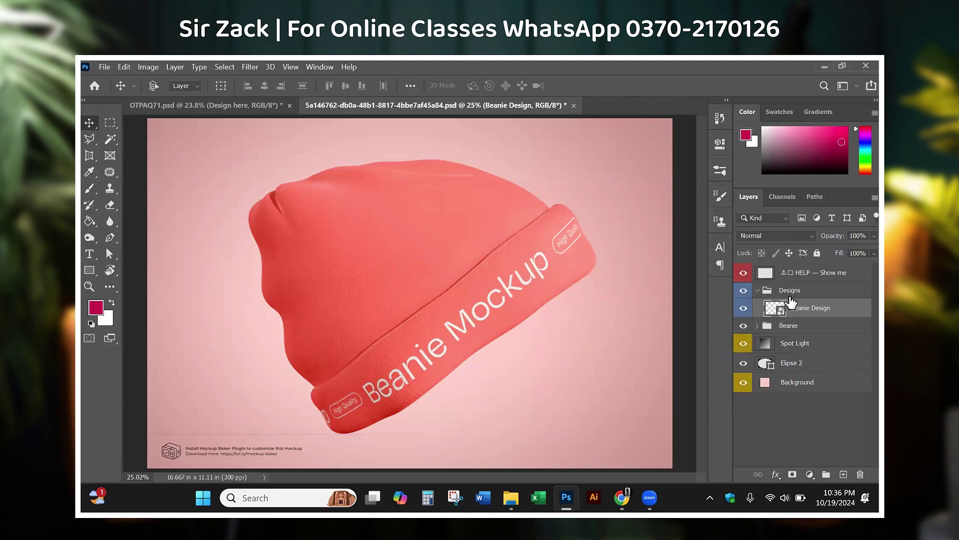
key("ctrl+w")
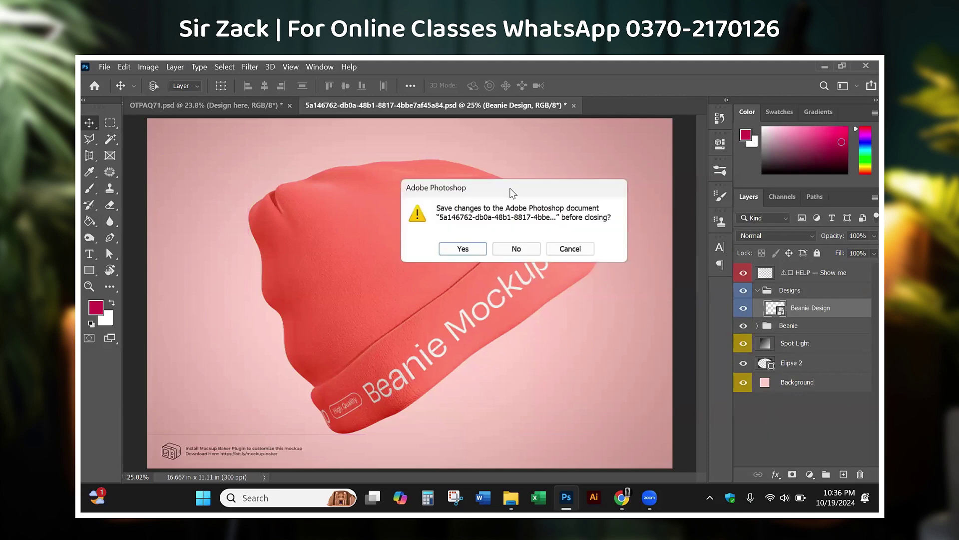
left_click(517, 248)
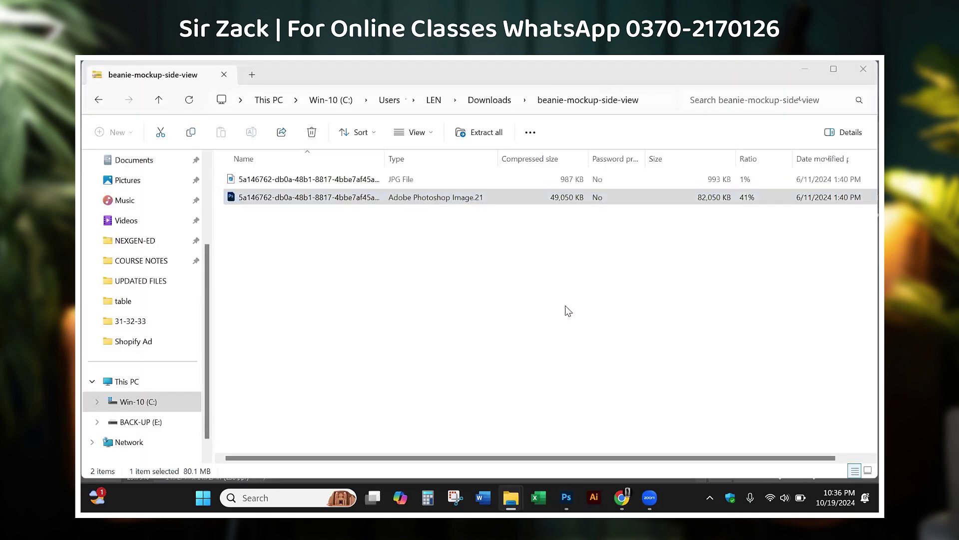
Step: Back in Chrome, open the Female t-shirt mockup from the T shirt results
key("alt+Tab")
key("Tab")
scroll(605, 332, "up", 5)
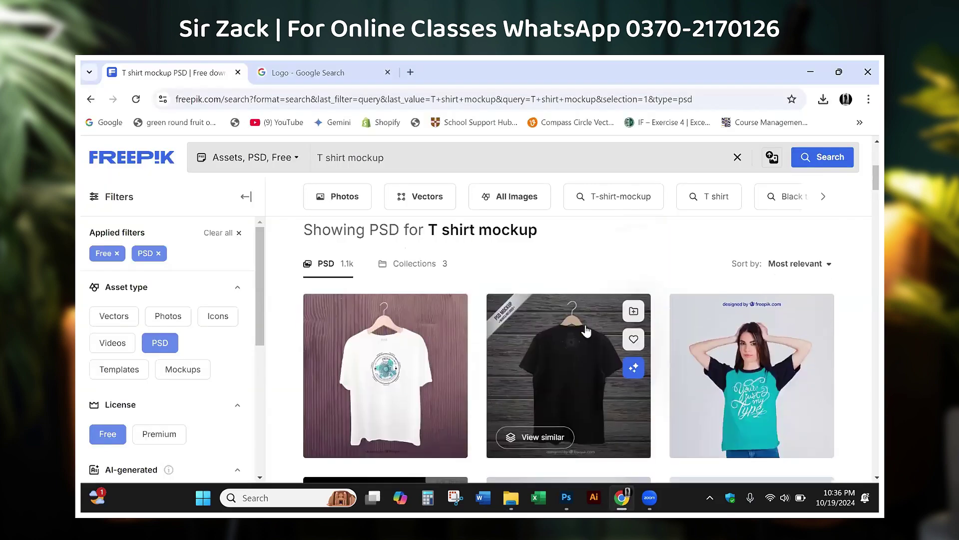
scroll(600, 334, "down", 5)
scroll(590, 336, "down", 3)
scroll(579, 338, "down", 2)
scroll(580, 337, "down", 2)
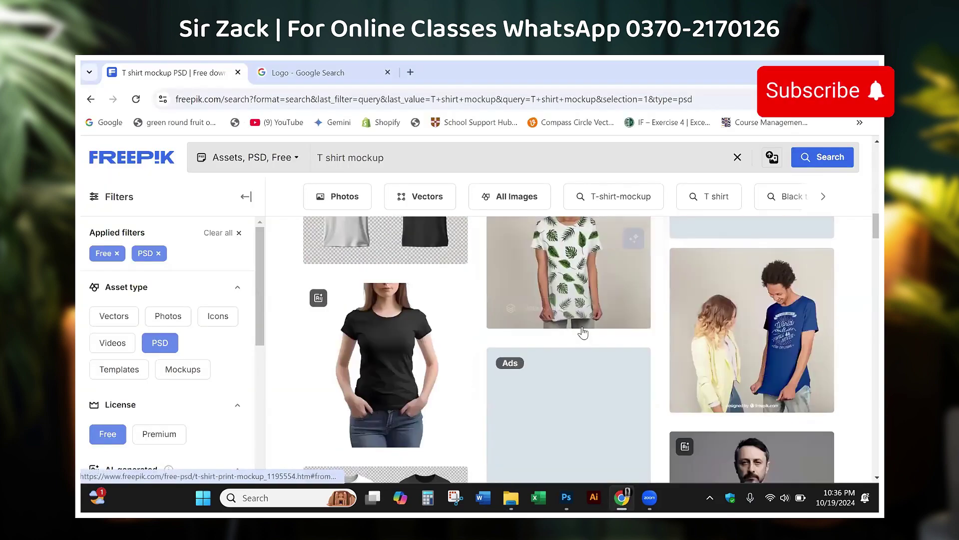
scroll(624, 335, "up", 4)
scroll(700, 329, "up", 3)
scroll(783, 324, "up", 3)
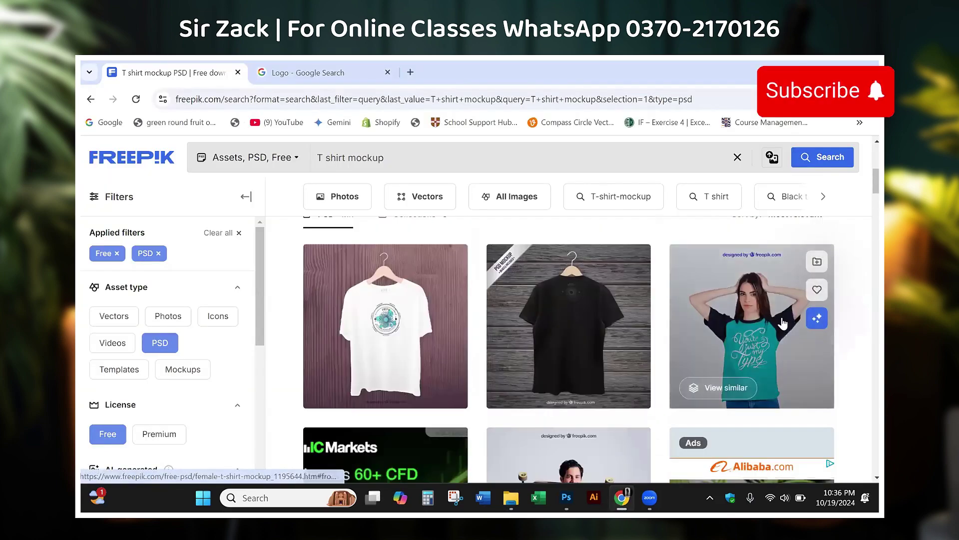
left_click(708, 350)
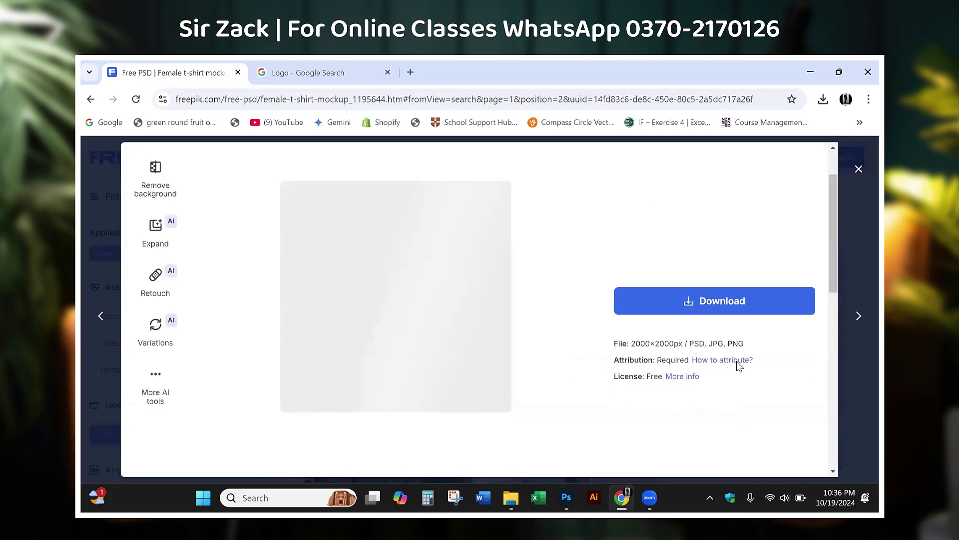
Step: Review the female mockup's details, dismiss the download overlay, and return to the results
left_click_drag(746, 345, 612, 345)
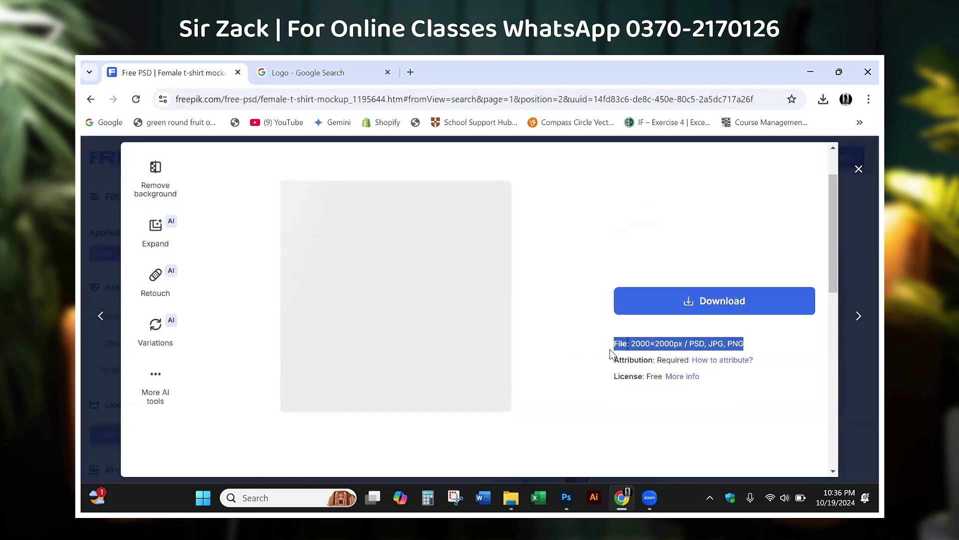
left_click(518, 346)
scroll(563, 374, "down", 5)
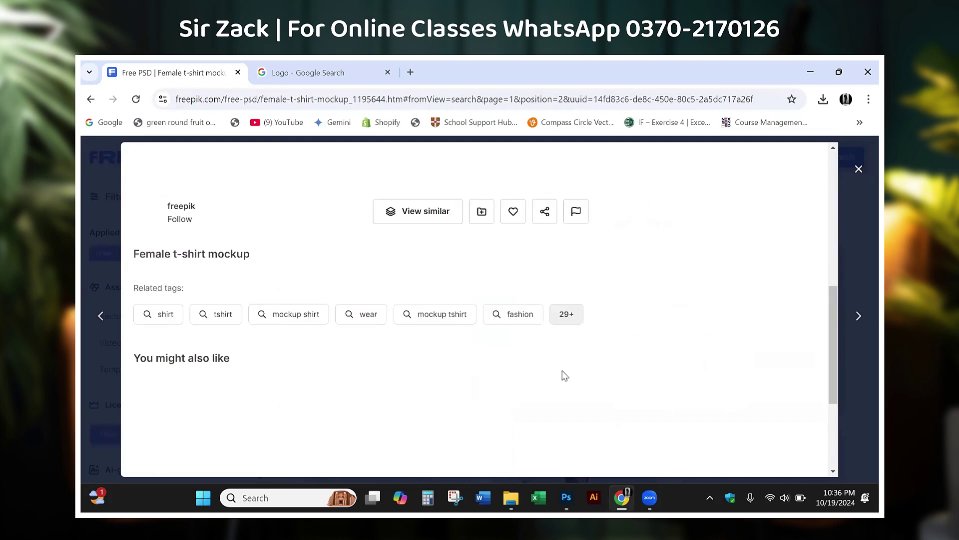
scroll(580, 401, "down", 2)
scroll(582, 388, "up", 7)
scroll(581, 328, "up", 2)
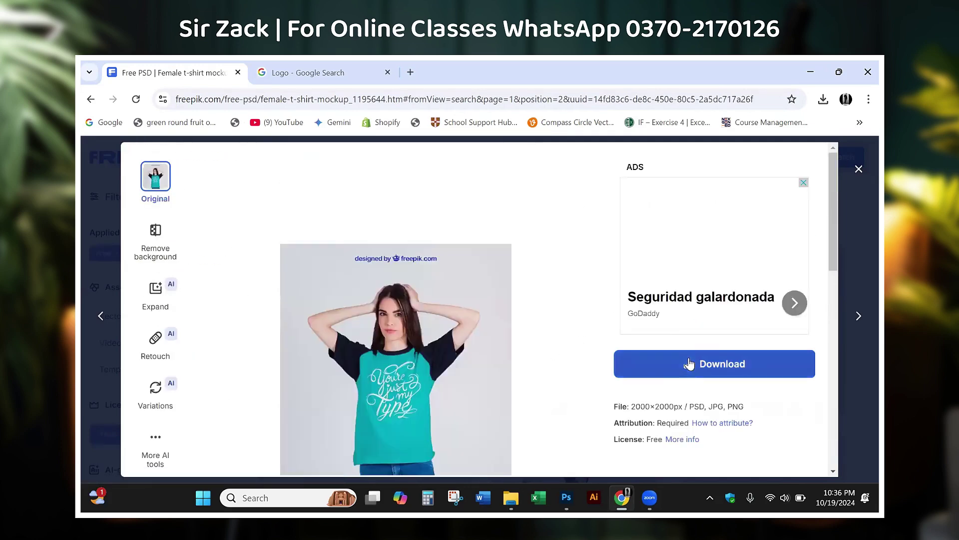
scroll(632, 290, "down", 1)
scroll(683, 354, "down", 3)
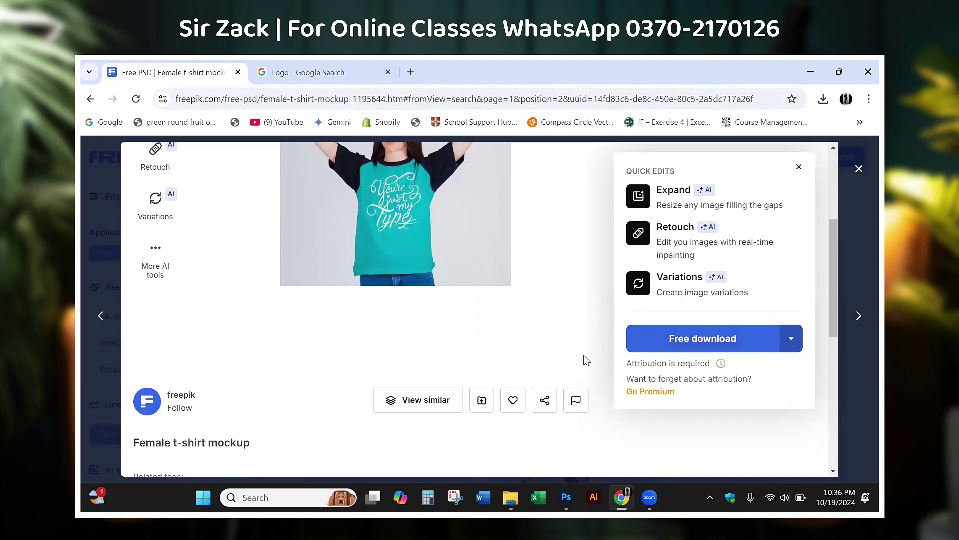
scroll(274, 306, "up", 4)
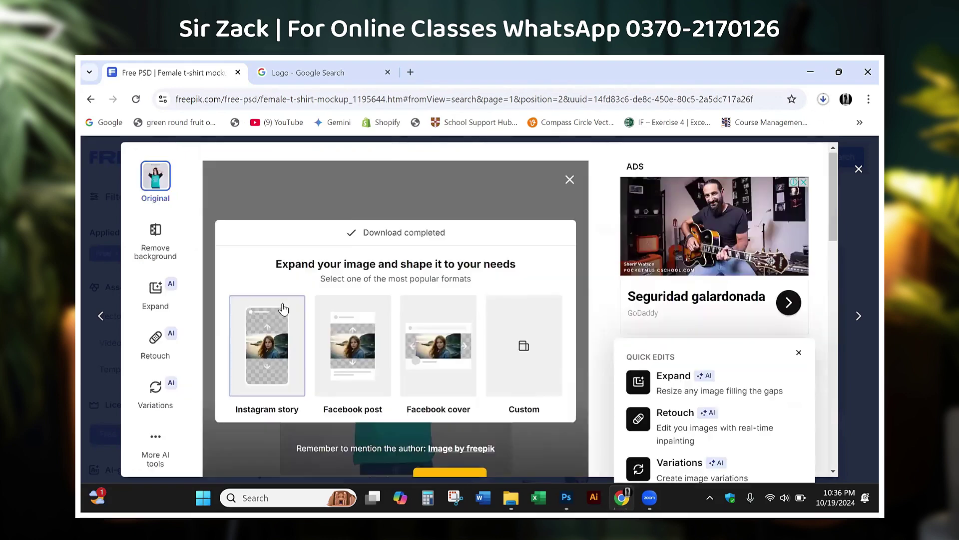
left_click(569, 180)
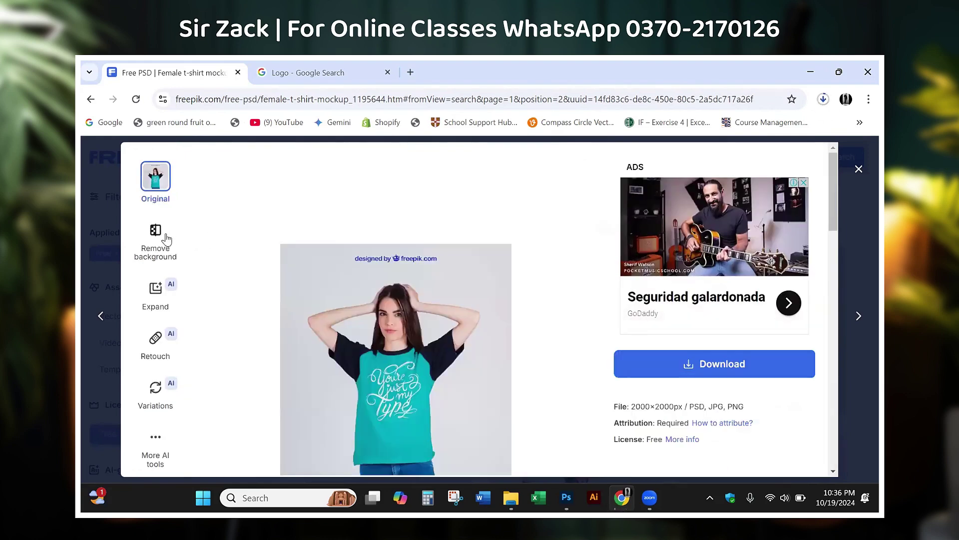
left_click(81, 210)
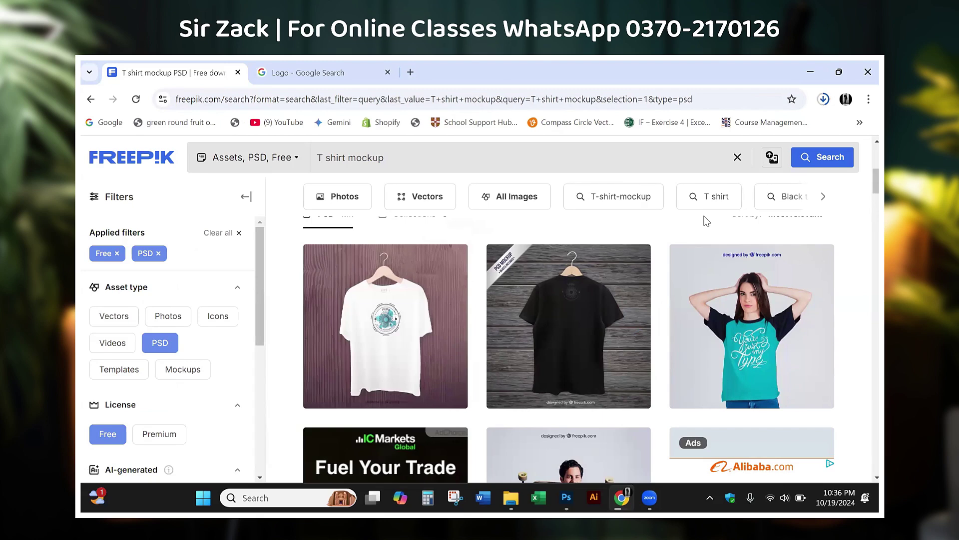
scroll(664, 335, "down", 5)
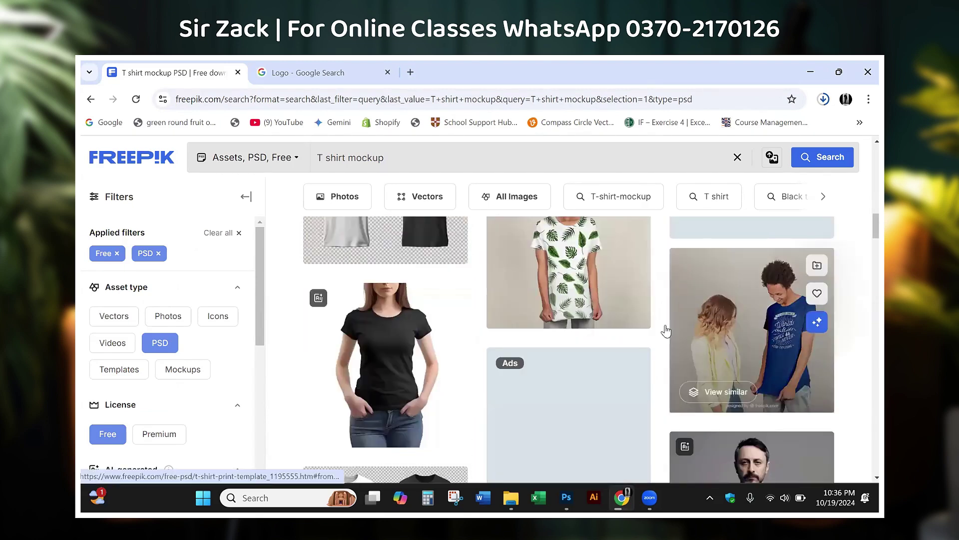
scroll(628, 363, "down", 3)
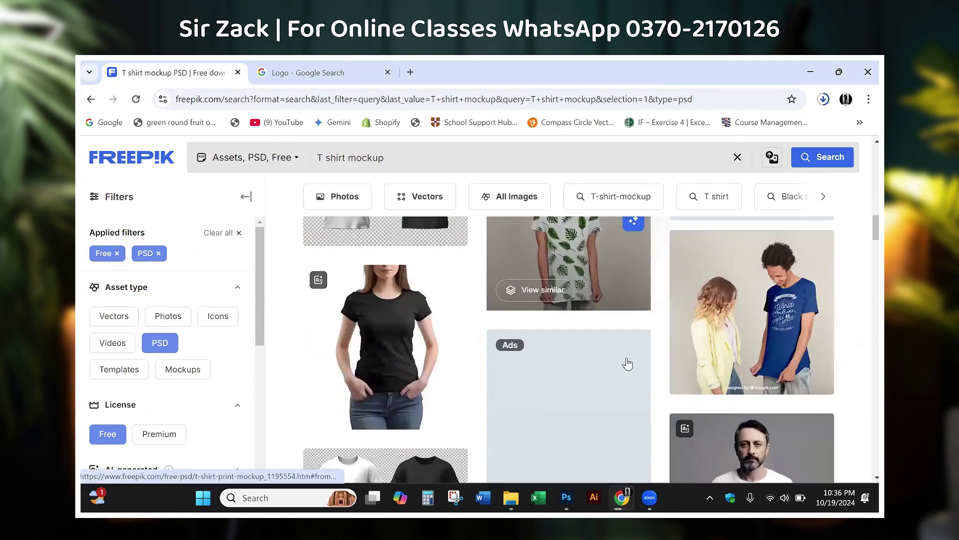
scroll(627, 360, "down", 2)
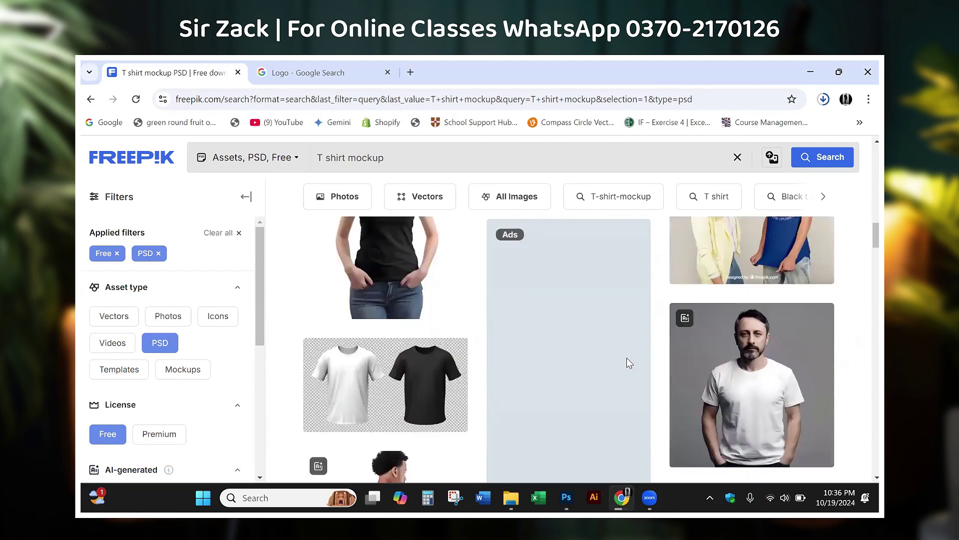
scroll(628, 360, "down", 2)
scroll(627, 359, "down", 2)
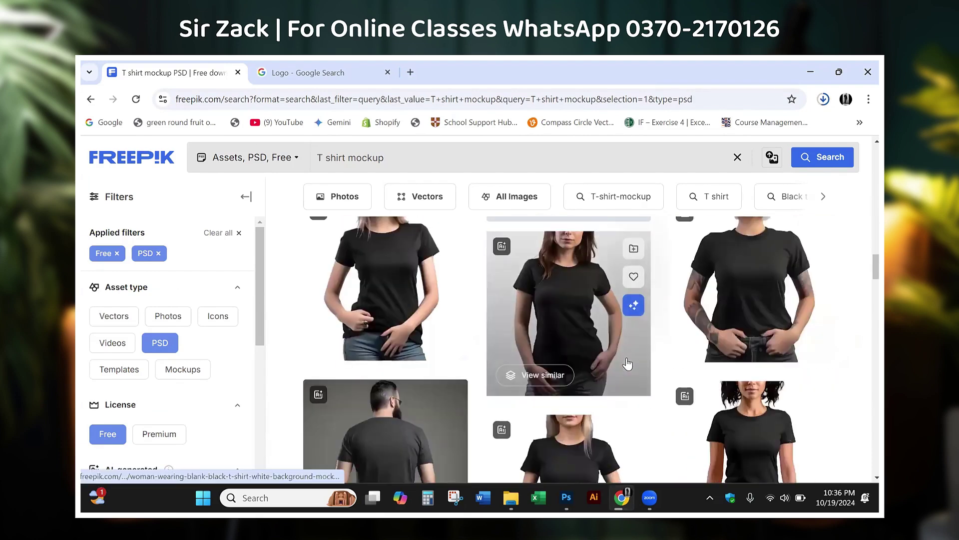
scroll(627, 363, "down", 2)
scroll(628, 363, "down", 2)
scroll(628, 365, "down", 2)
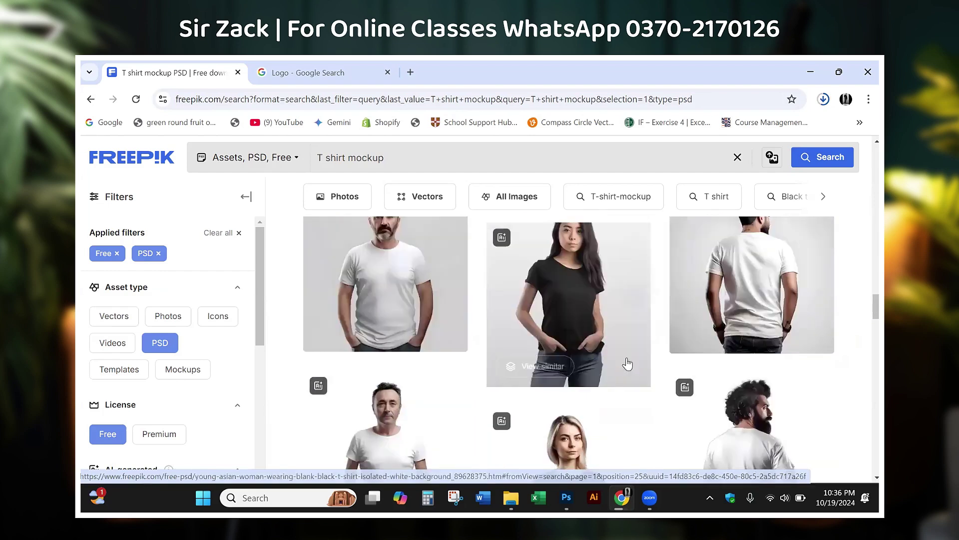
scroll(628, 365, "down", 2)
scroll(627, 367, "down", 2)
scroll(625, 369, "down", 2)
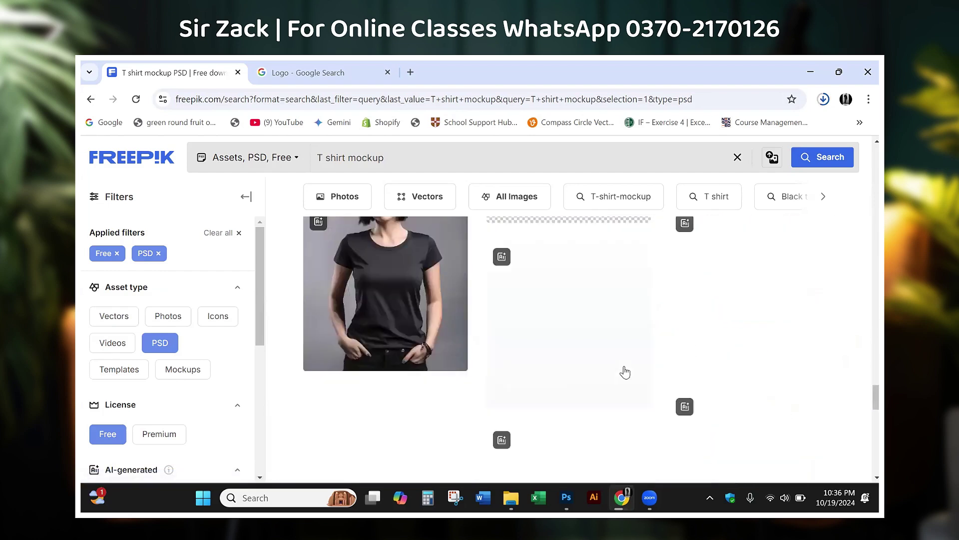
scroll(693, 413, "down", 3)
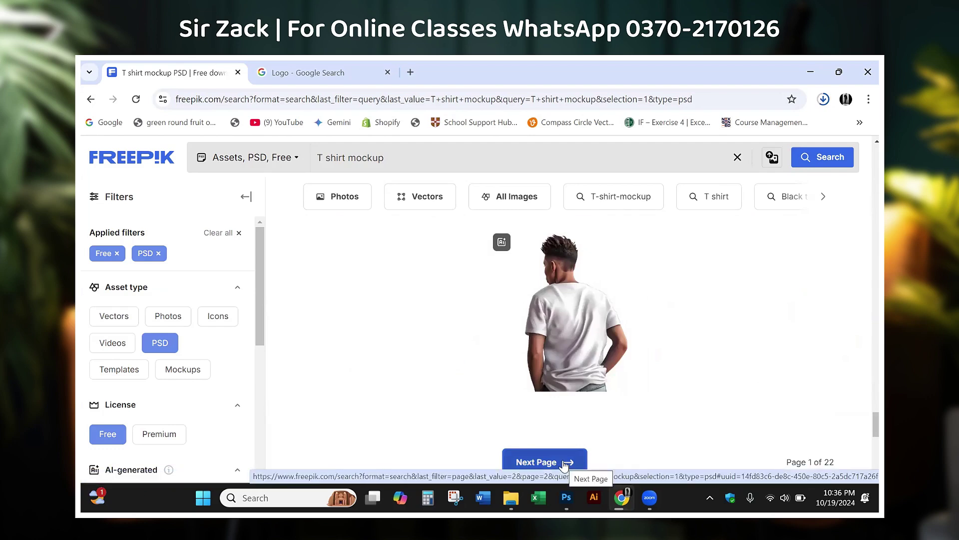
scroll(567, 339, "down", 3)
Step: Page through the Freepik T-shirt mockup results and view the happy skater T-shirt mockup
left_click(553, 273)
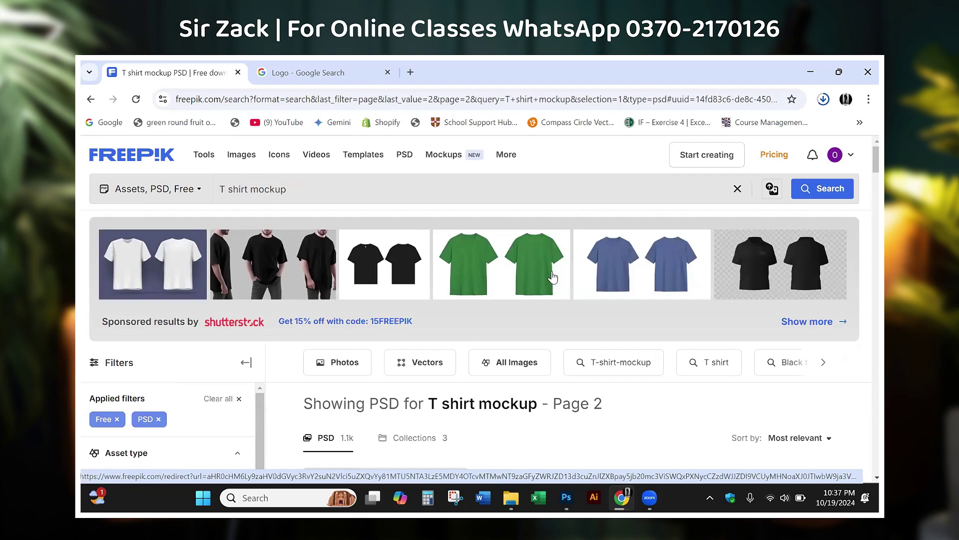
scroll(507, 274, "down", 5)
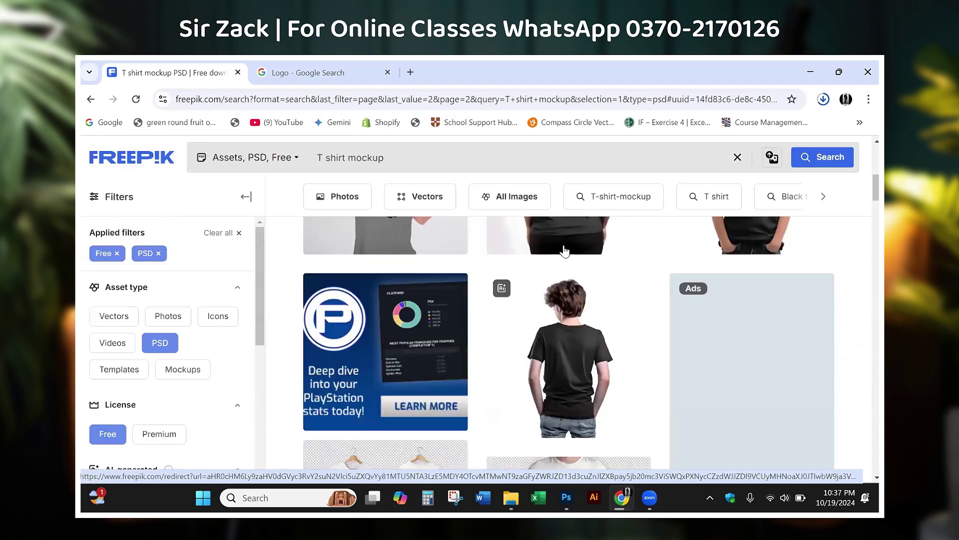
left_click(824, 99)
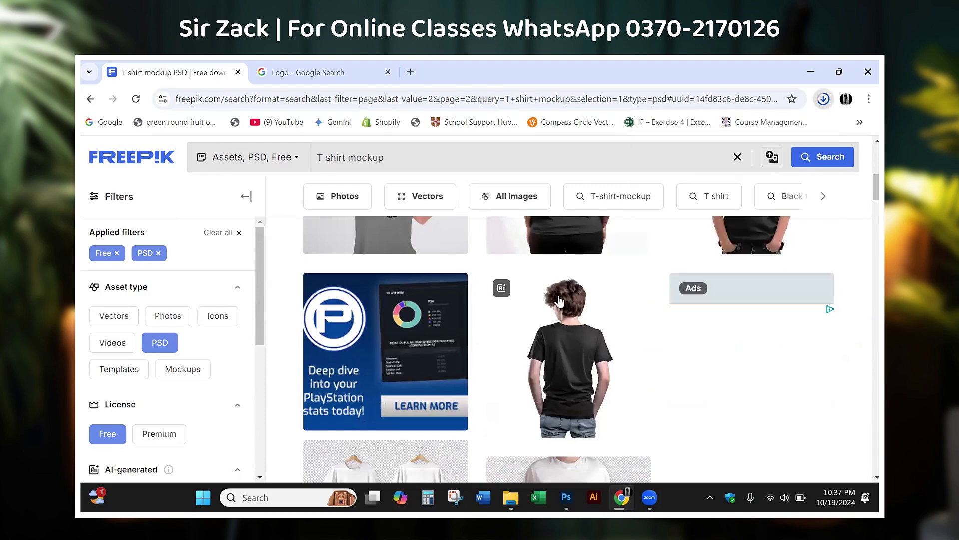
scroll(589, 306, "down", 5)
scroll(590, 306, "down", 5)
scroll(590, 306, "down", 3)
scroll(589, 306, "down", 5)
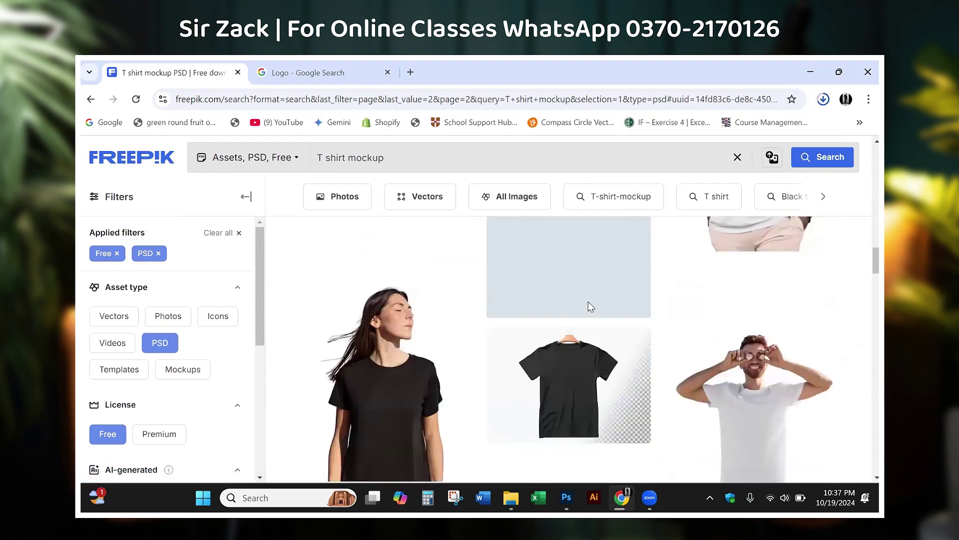
scroll(590, 306, "down", 5)
scroll(595, 306, "down", 5)
scroll(601, 307, "down", 3)
scroll(602, 306, "down", 5)
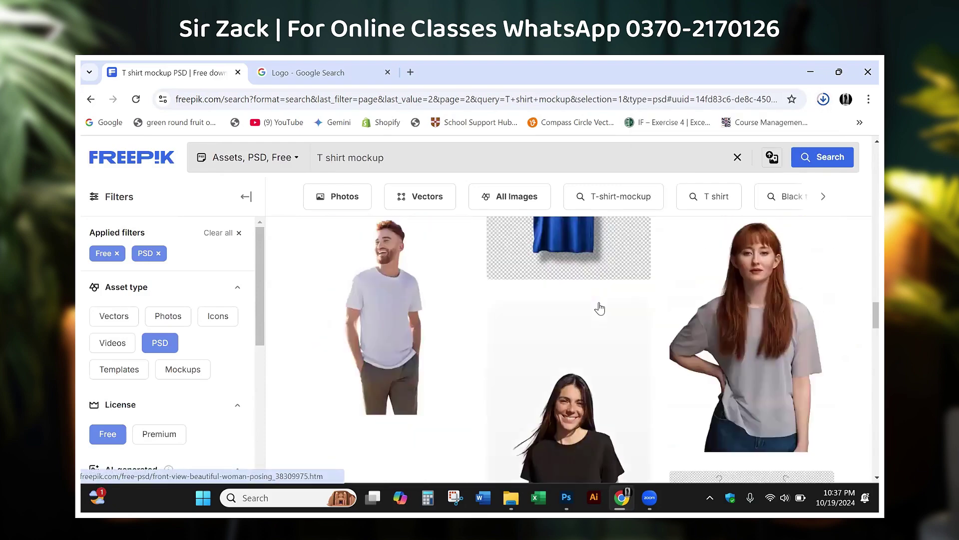
scroll(599, 306, "down", 5)
scroll(599, 306, "down", 5)
scroll(589, 320, "down", 3)
scroll(579, 325, "down", 5)
mouse_move(568, 268)
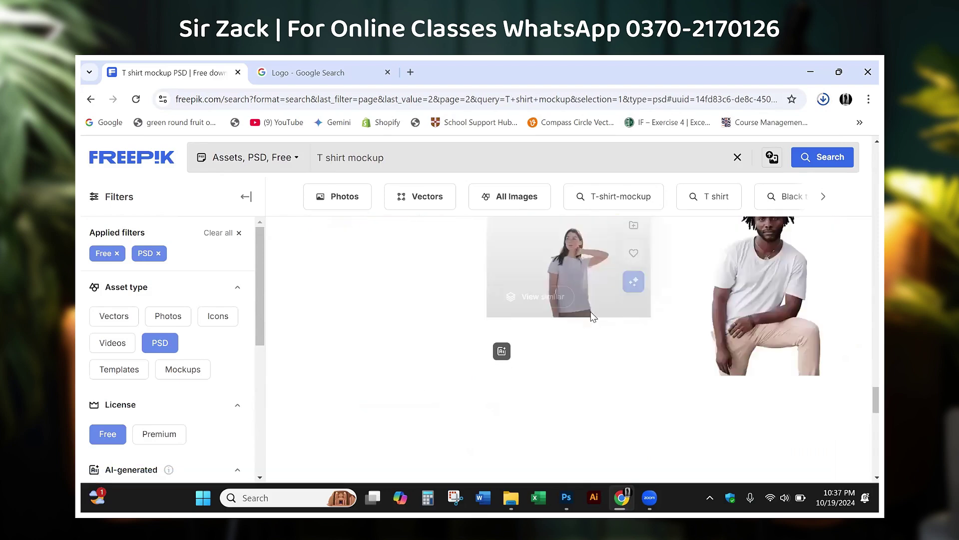
scroll(609, 249, "down", 3)
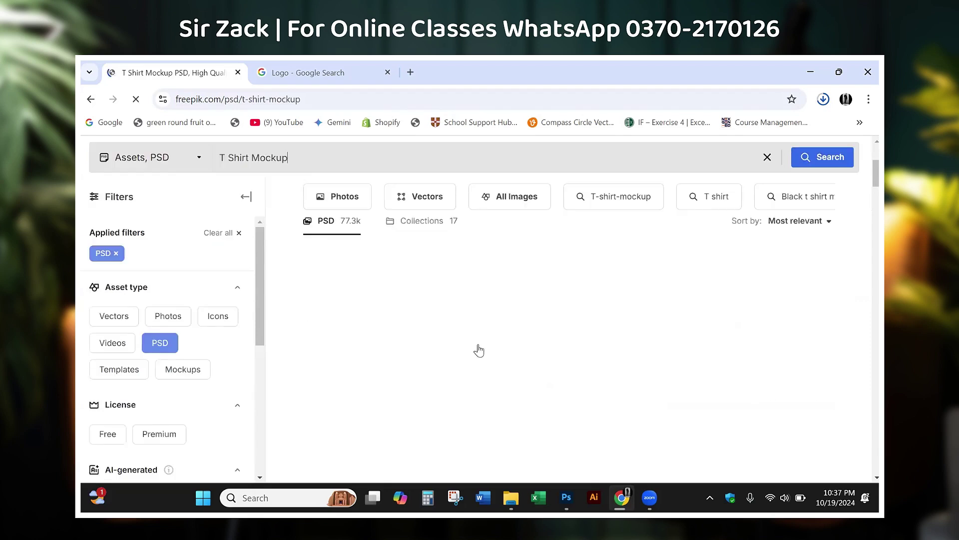
scroll(514, 255, "down", 5)
scroll(600, 325, "down", 3)
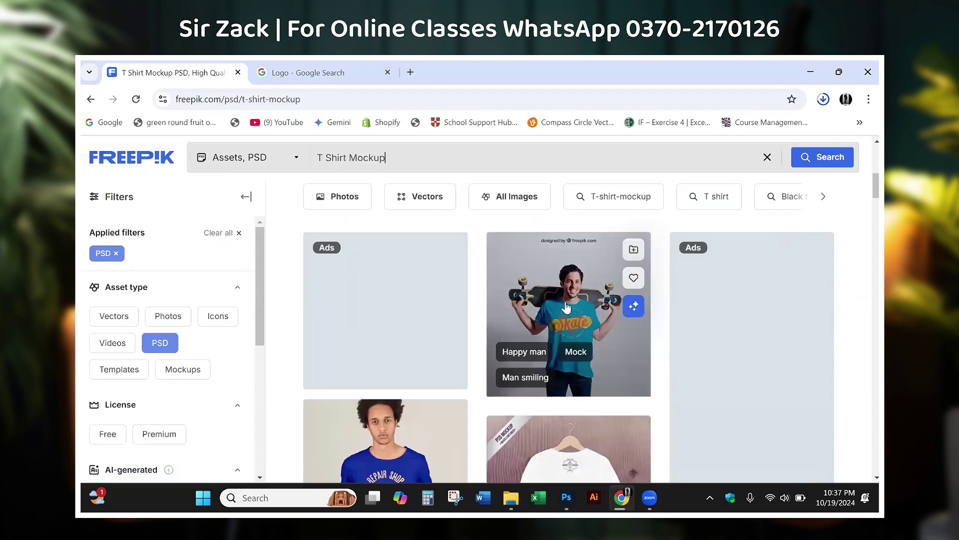
left_click(589, 359)
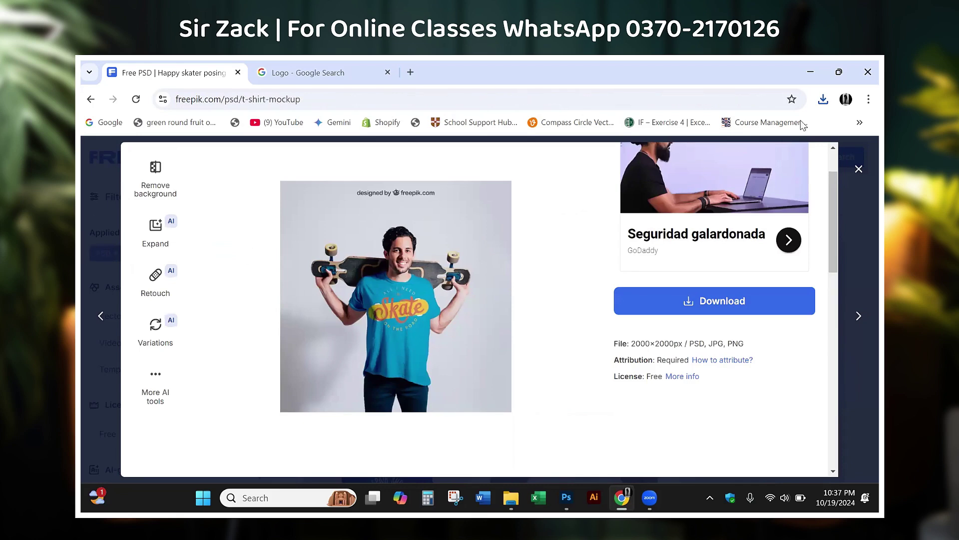
Step: Resume the interrupted female-t-shirt-mockup.zip download, then keep browsing the results
left_click(823, 98)
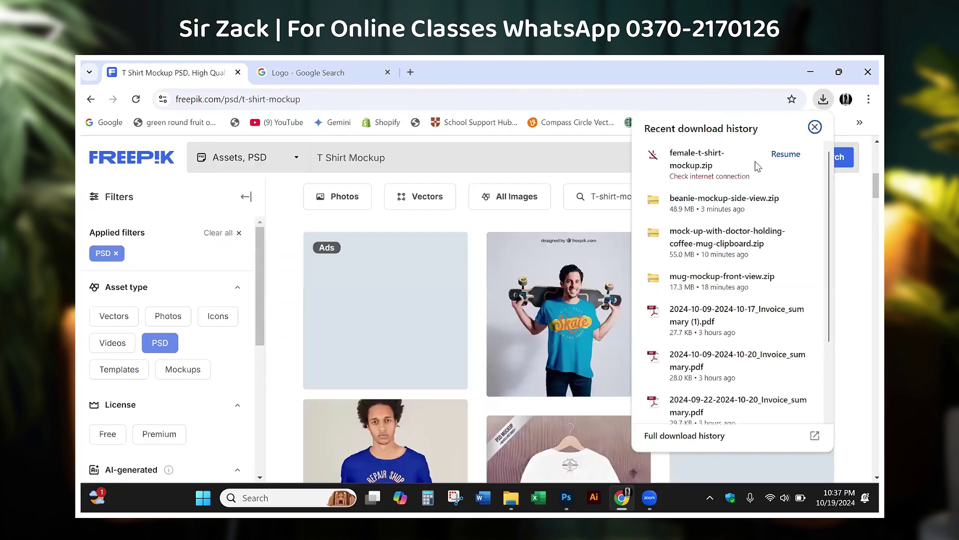
left_click(786, 154)
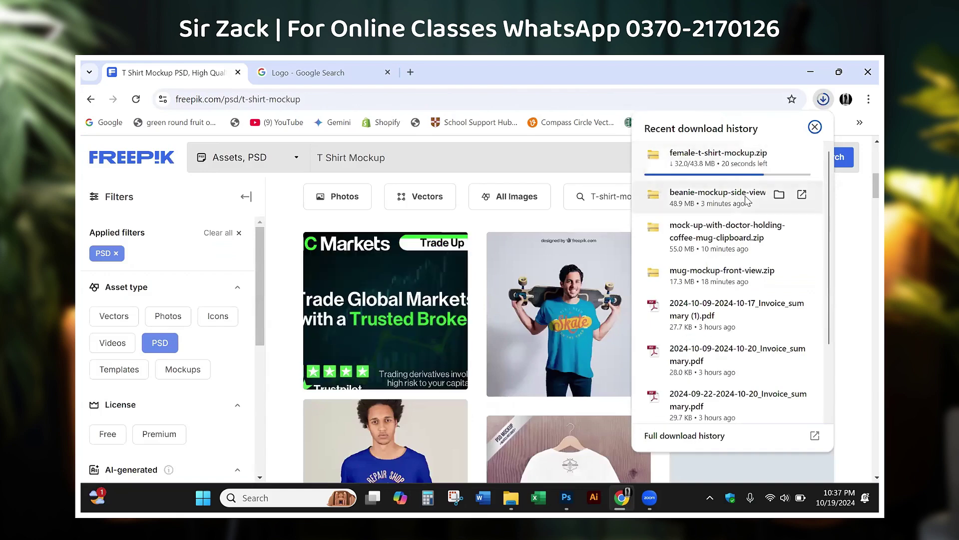
left_click(599, 215)
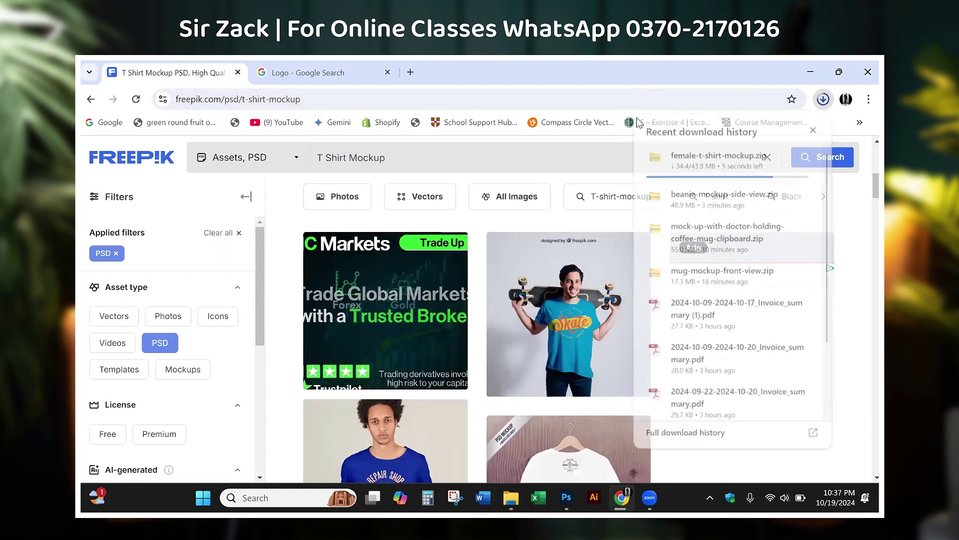
scroll(523, 340, "down", 4)
scroll(575, 370, "down", 3)
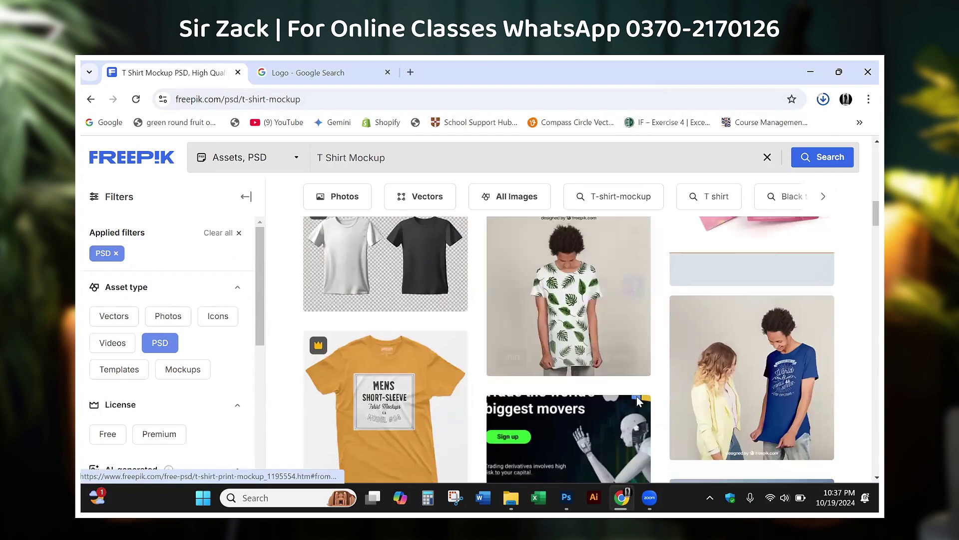
scroll(635, 404, "down", 2)
scroll(635, 403, "down", 2)
scroll(635, 404, "down", 1)
scroll(635, 403, "down", 5)
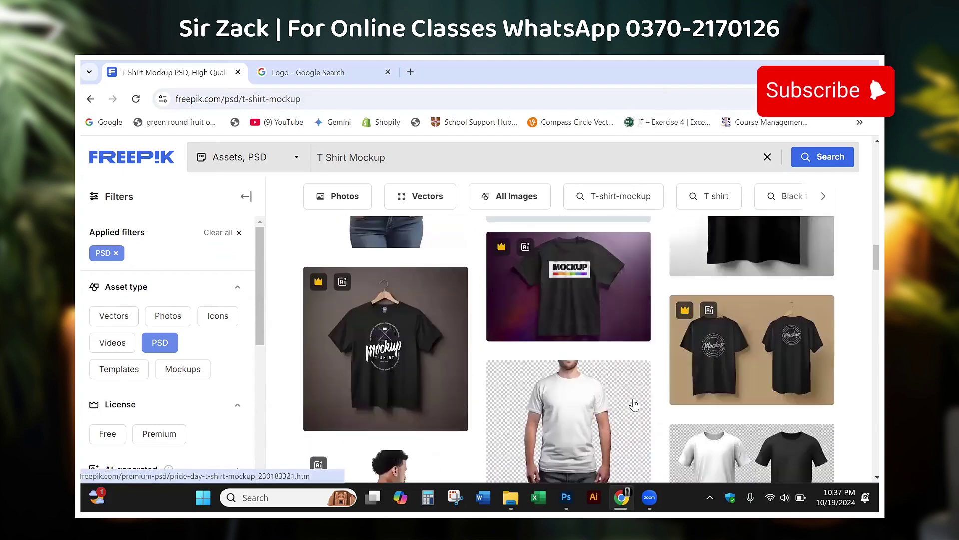
scroll(634, 405, "up", 3)
scroll(633, 404, "down", 3)
scroll(634, 403, "down", 3)
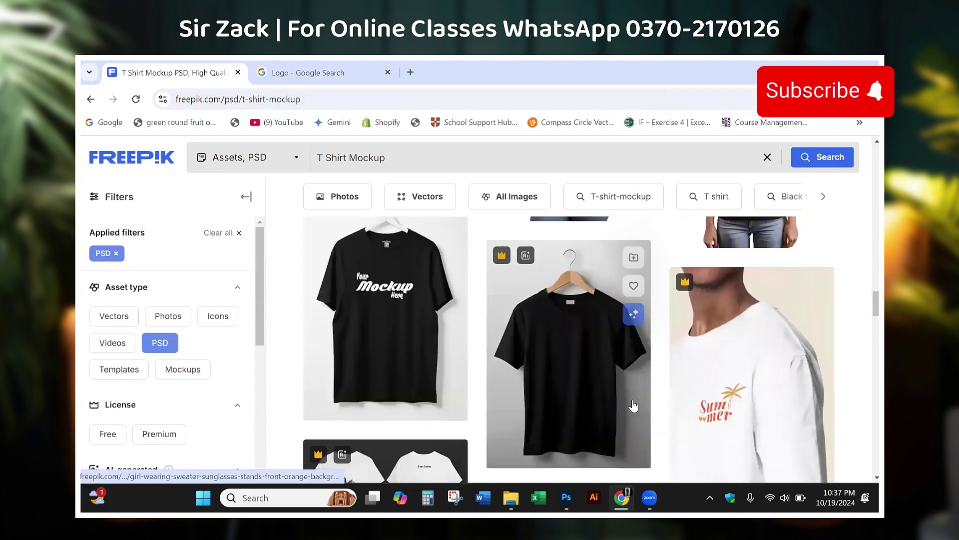
scroll(627, 402, "down", 3)
scroll(622, 399, "down", 3)
scroll(623, 390, "down", 1)
scroll(623, 387, "up", 10)
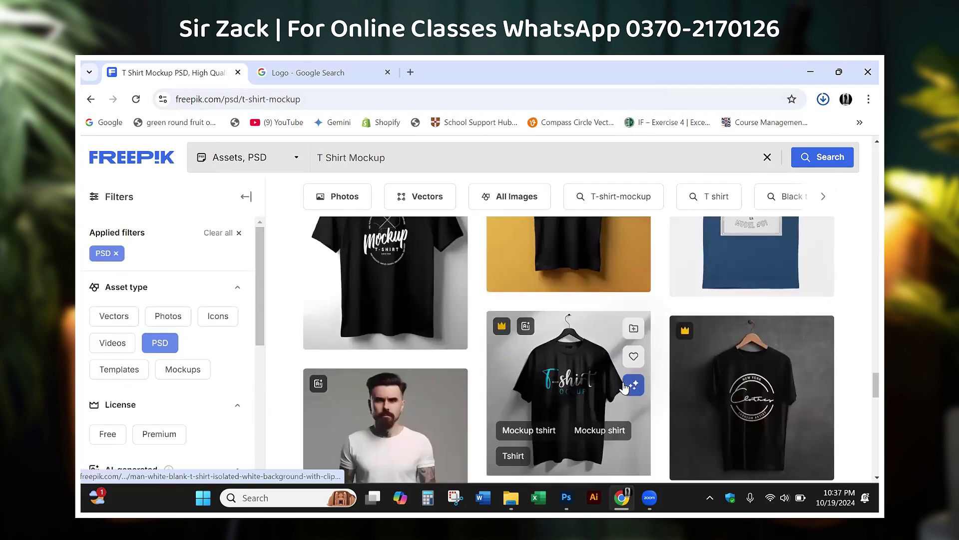
scroll(420, 369, "up", 1)
scroll(689, 396, "down", 2)
scroll(692, 394, "up", 2)
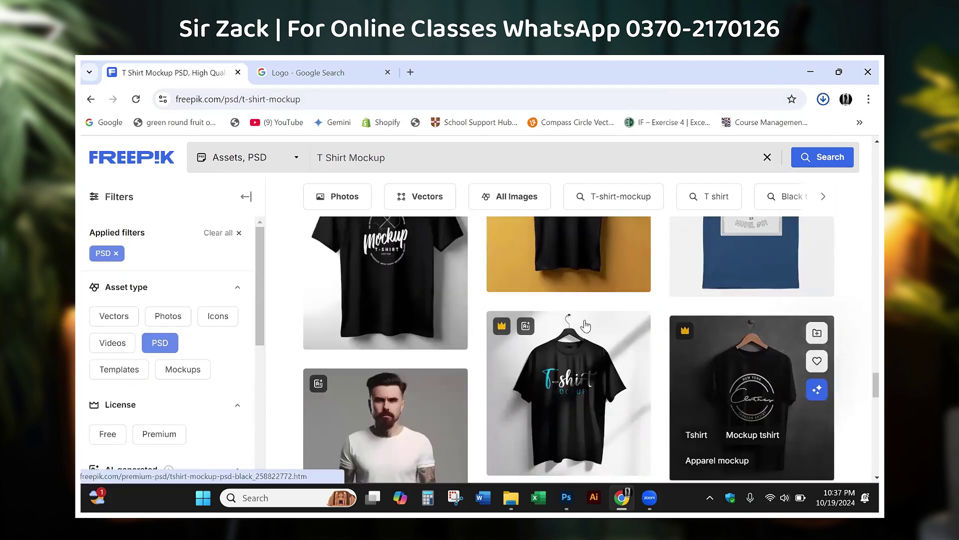
scroll(502, 379, "up", 2)
scroll(573, 381, "down", 1)
scroll(573, 381, "down", 5)
scroll(573, 400, "down", 5)
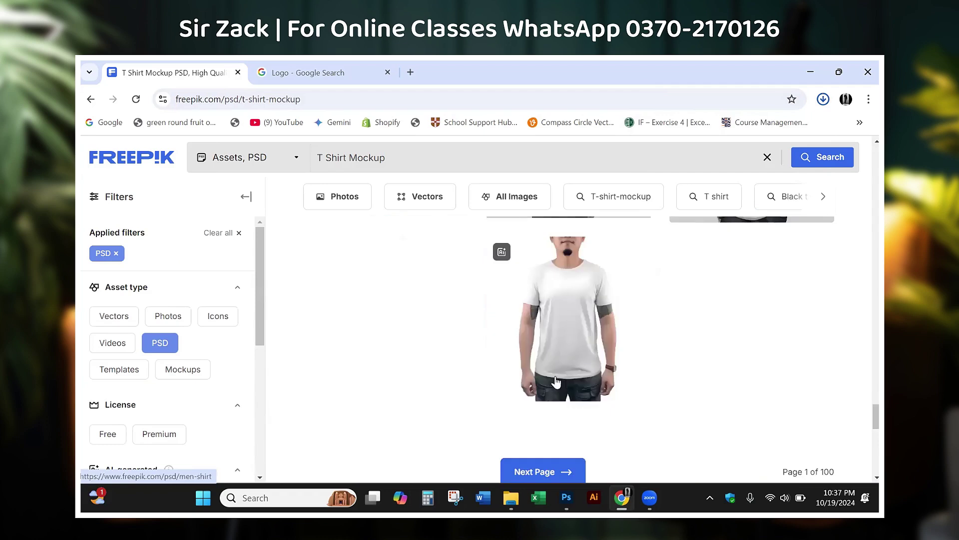
Step: Load page 2 of the T-shirt mockup results and scroll through it
left_click(574, 463)
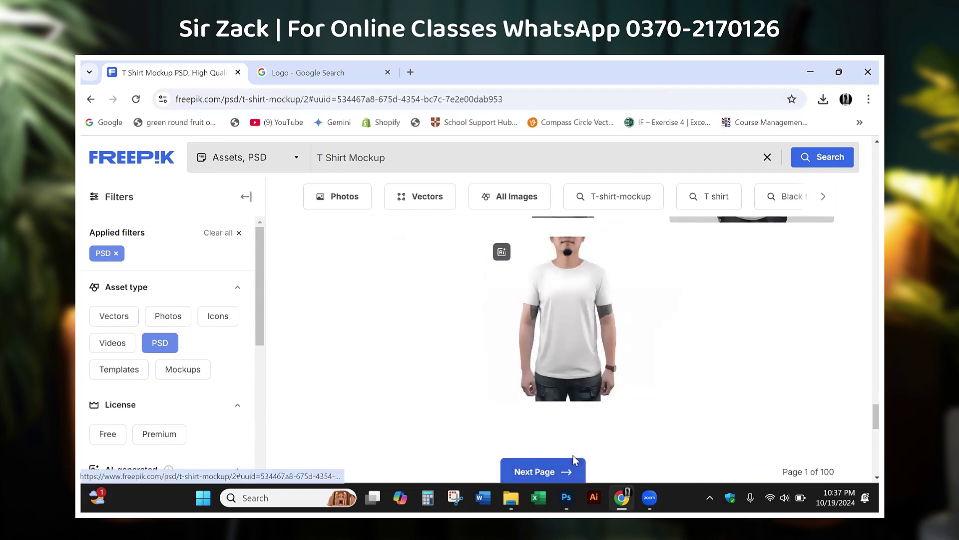
scroll(605, 344, "down", 3)
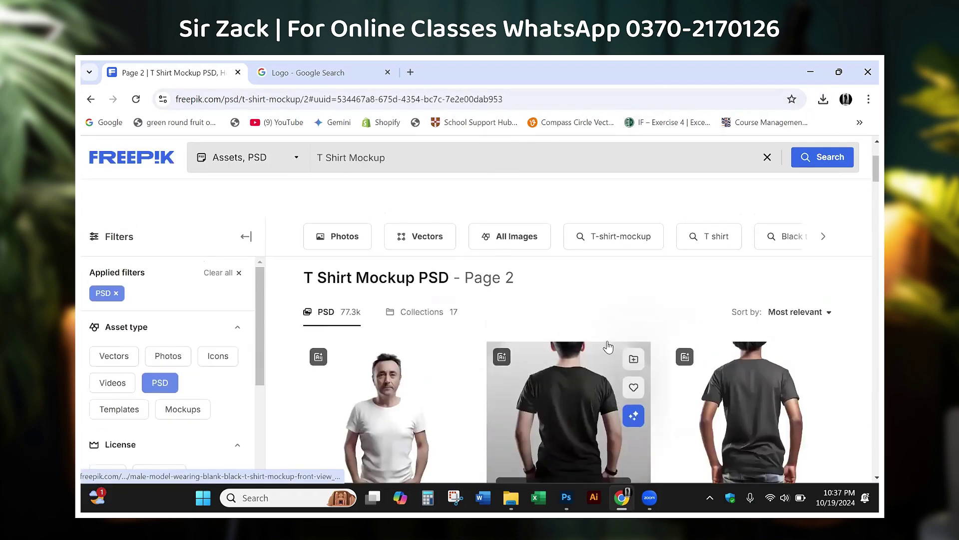
scroll(607, 344, "down", 5)
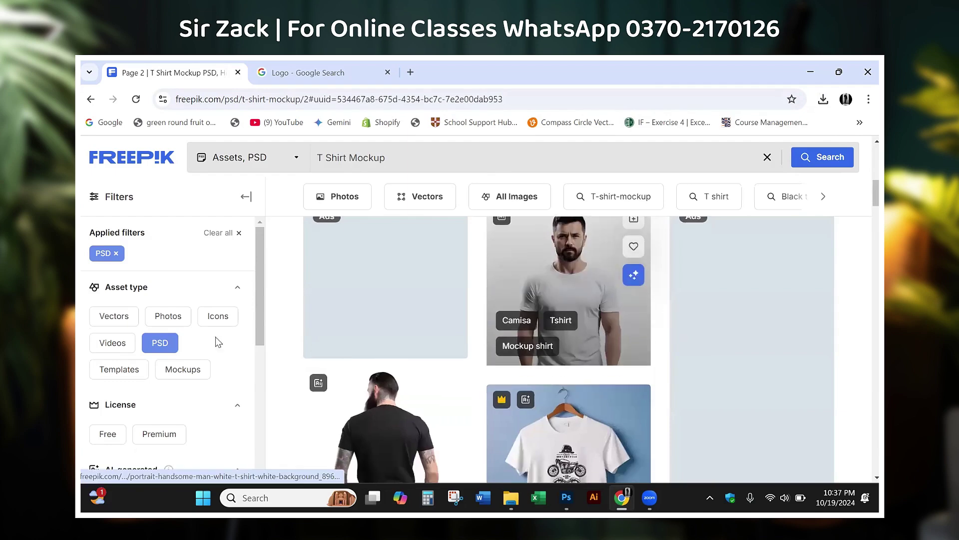
scroll(442, 387, "down", 5)
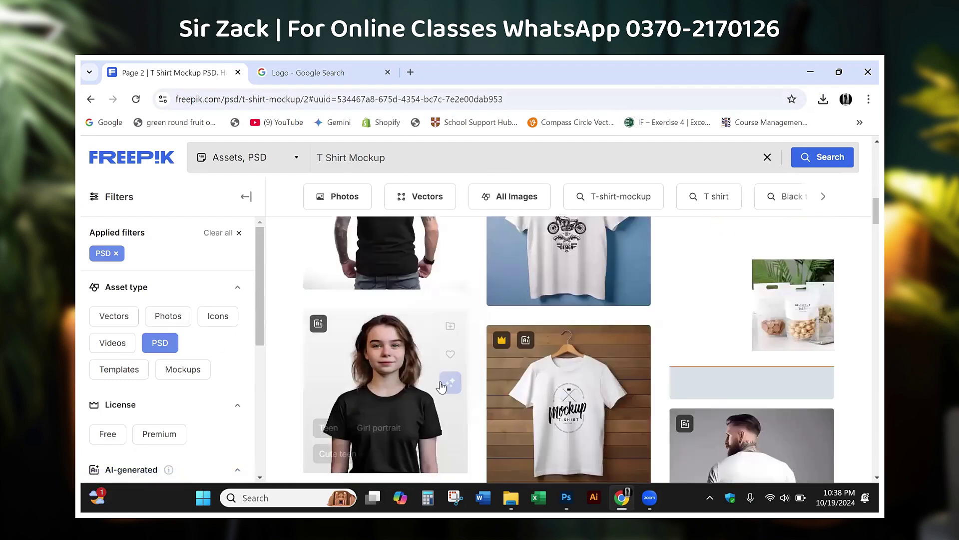
scroll(441, 388, "down", 5)
scroll(442, 387, "down", 5)
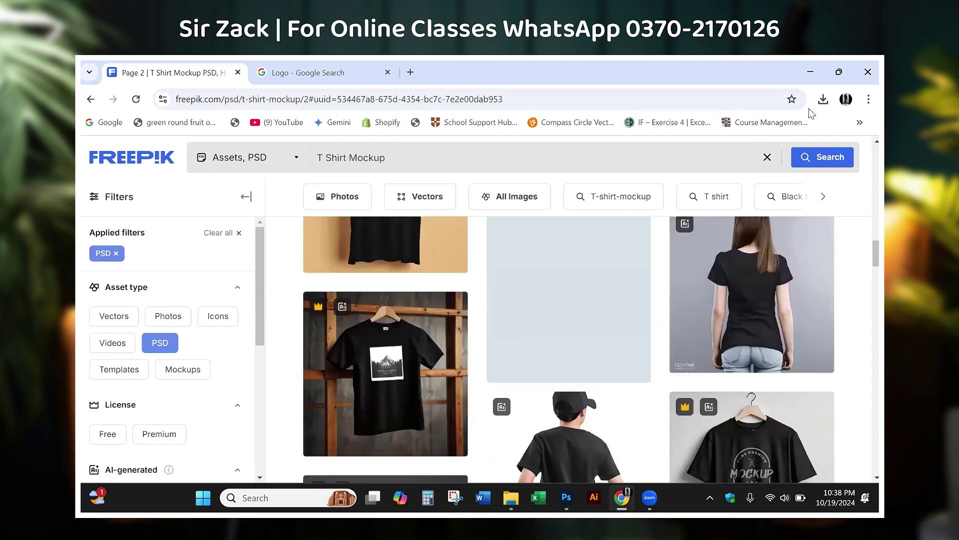
Step: Show the finished female-t-shirt-mockup.zip in its folder and open ORY5521.psd from it
left_click(824, 99)
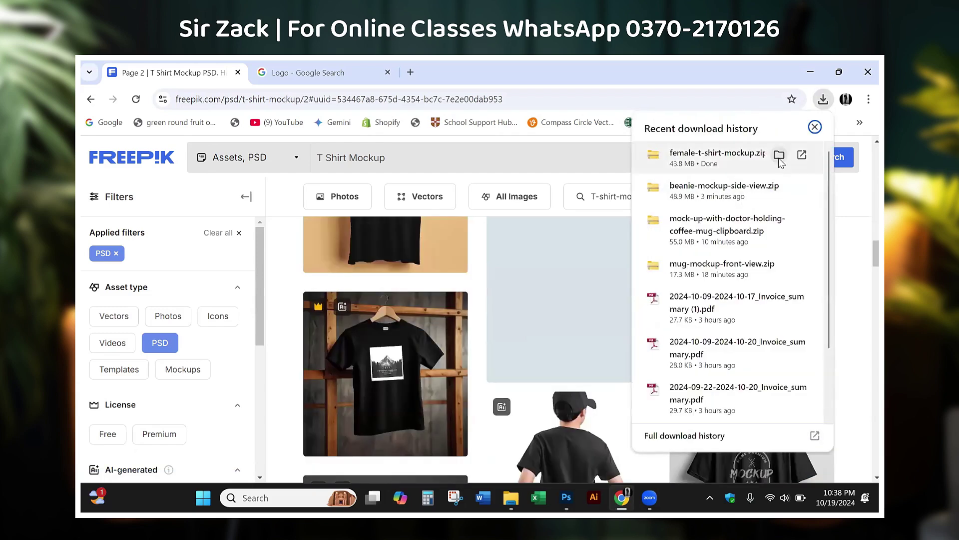
left_click(778, 155)
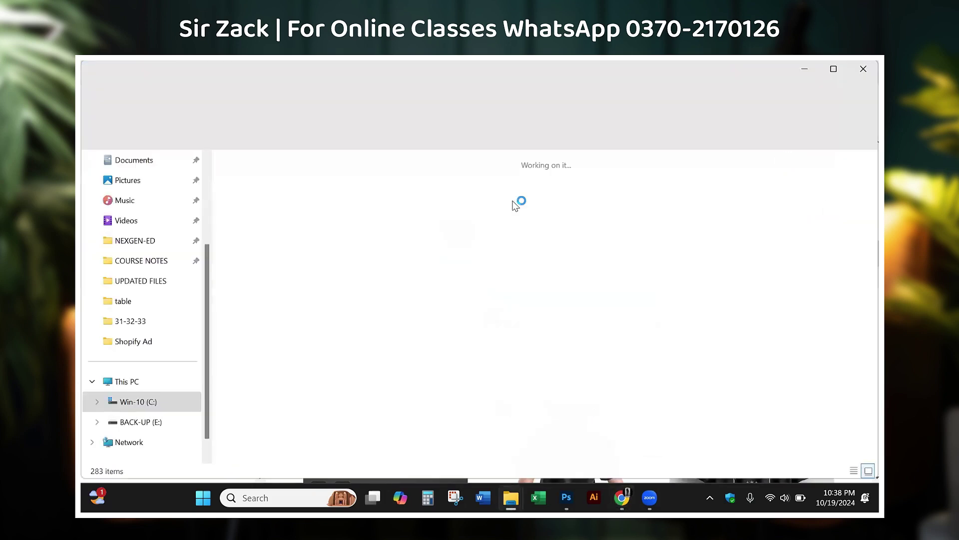
double_click(259, 225)
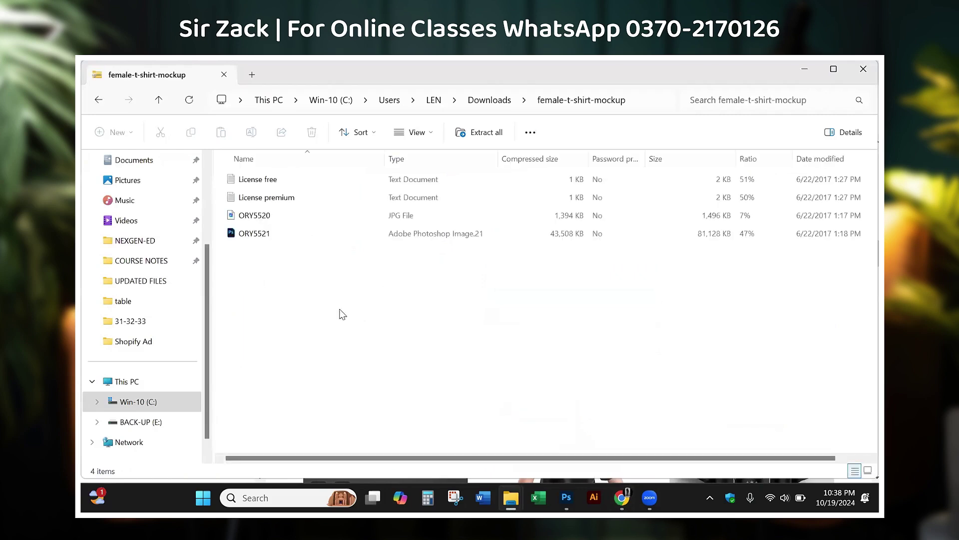
left_click(245, 236)
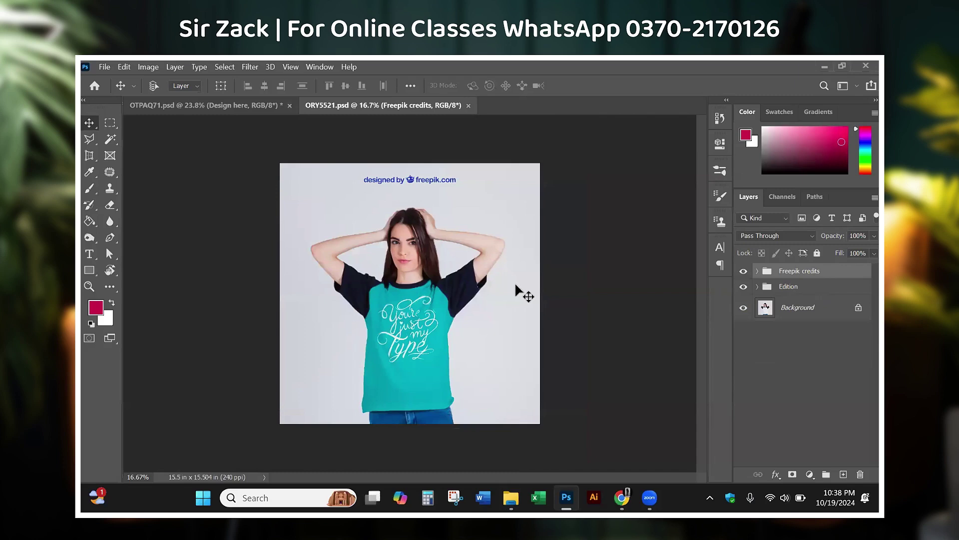
Step: Fit the whole mockup in the window and delete the Freepik credits layer
key("ctrl")
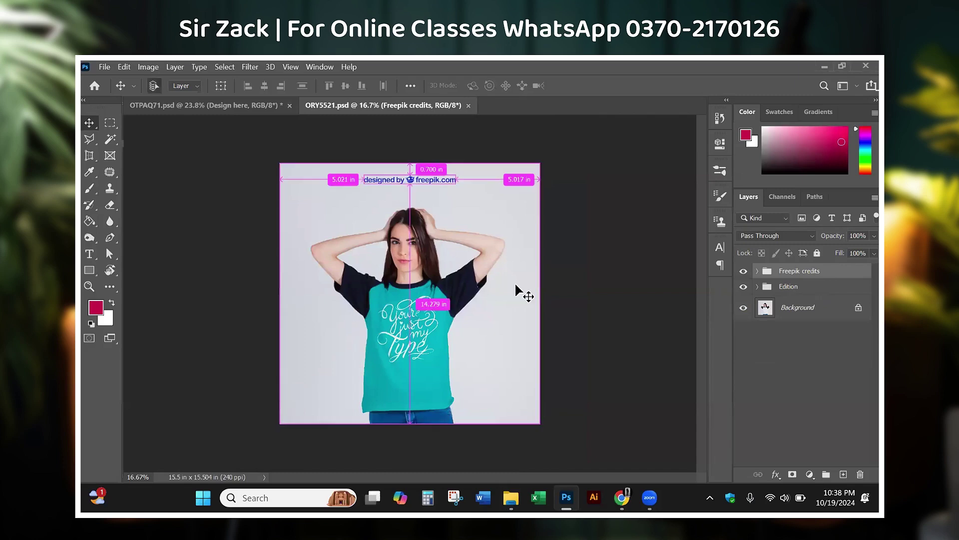
key("ctrl+0")
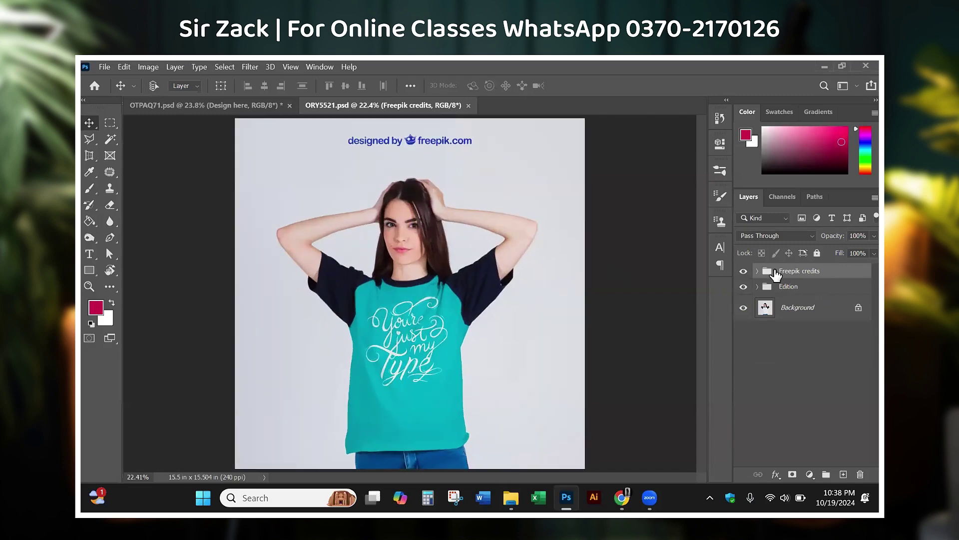
mouse_move(402, 139)
left_mouse_down()
mouse_move(419, 164)
mouse_move(411, 159)
left_mouse_up()
key("Delete")
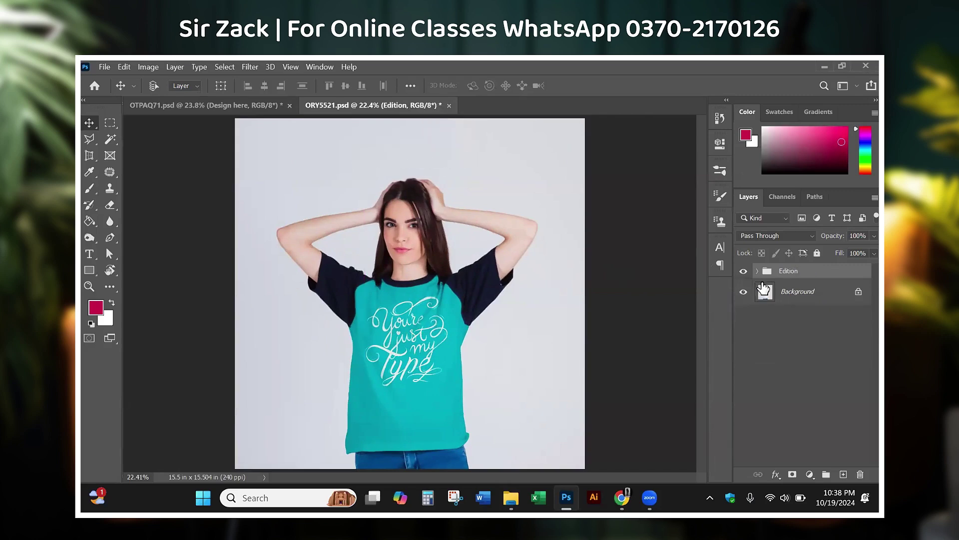
Step: Expand the Edition and Tshirt groups and select the 'Design here' smart object layer
left_click(757, 271)
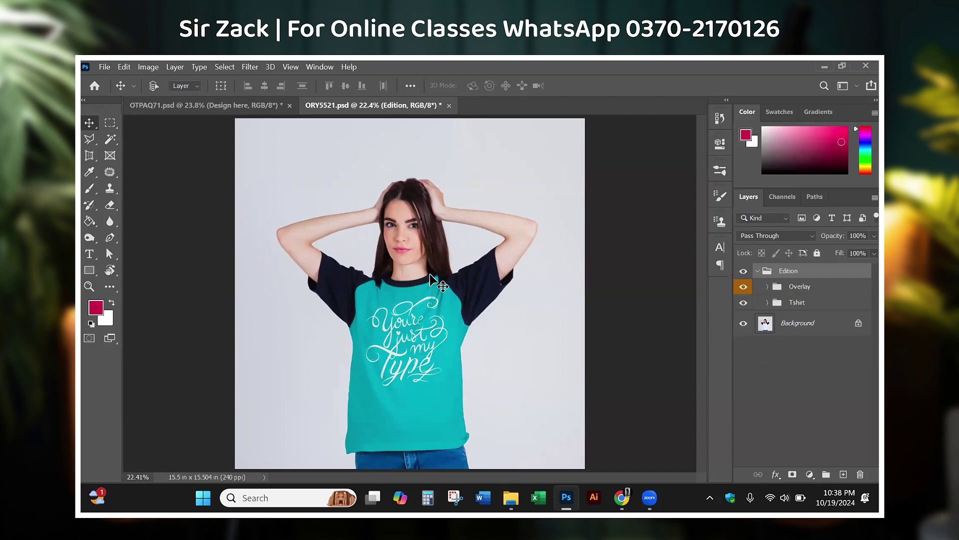
left_click(799, 303)
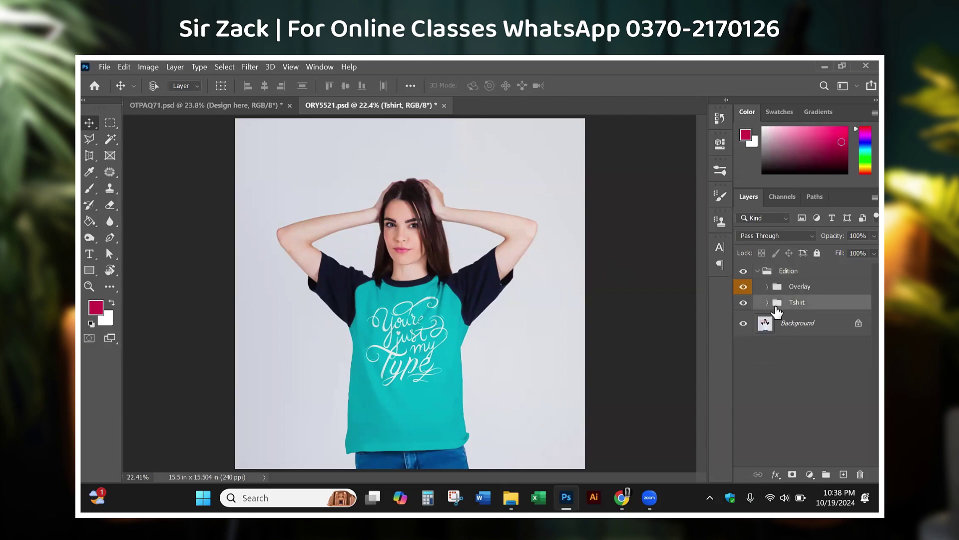
left_click(768, 303)
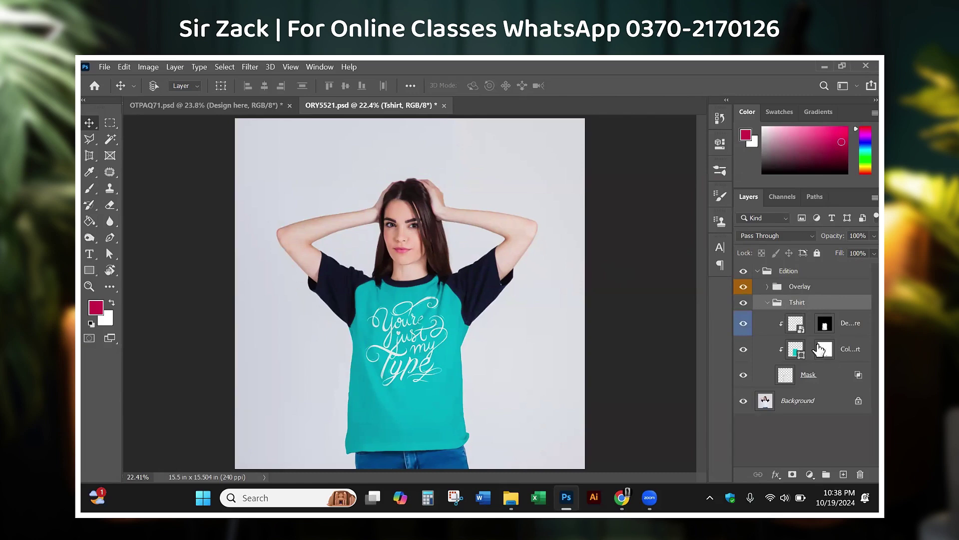
left_click(796, 325)
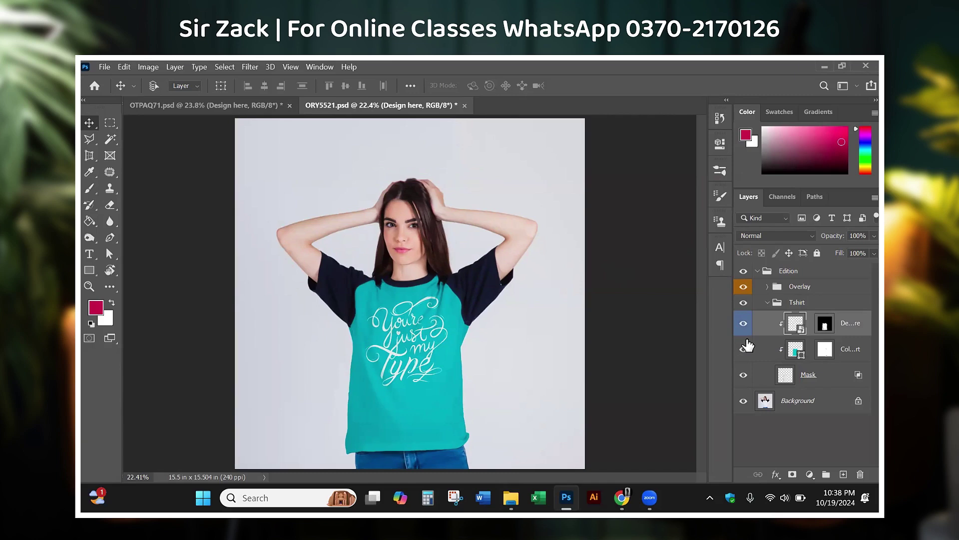
Step: Open the 'Design here' smart object and delete the old 'Your design' layer
double_click(794, 327)
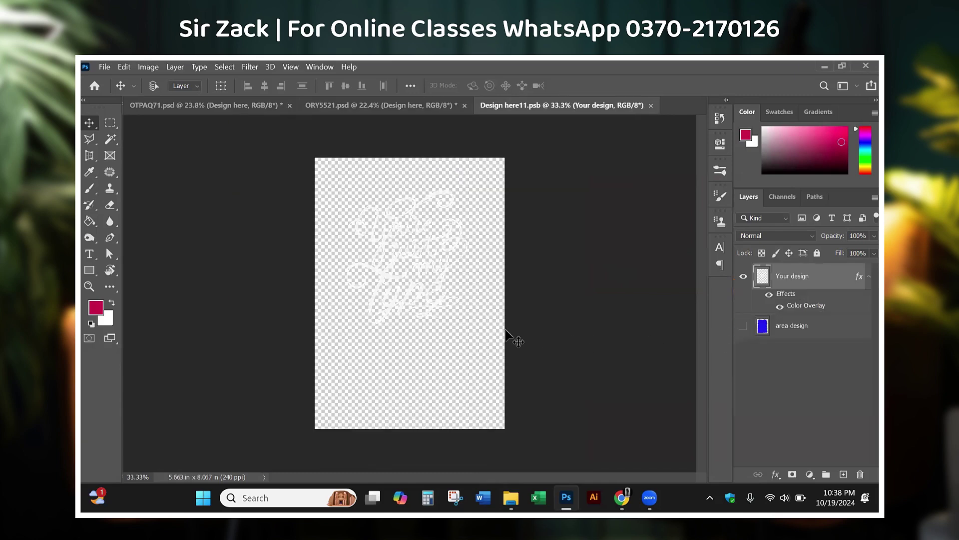
scroll(504, 335, "up", 1)
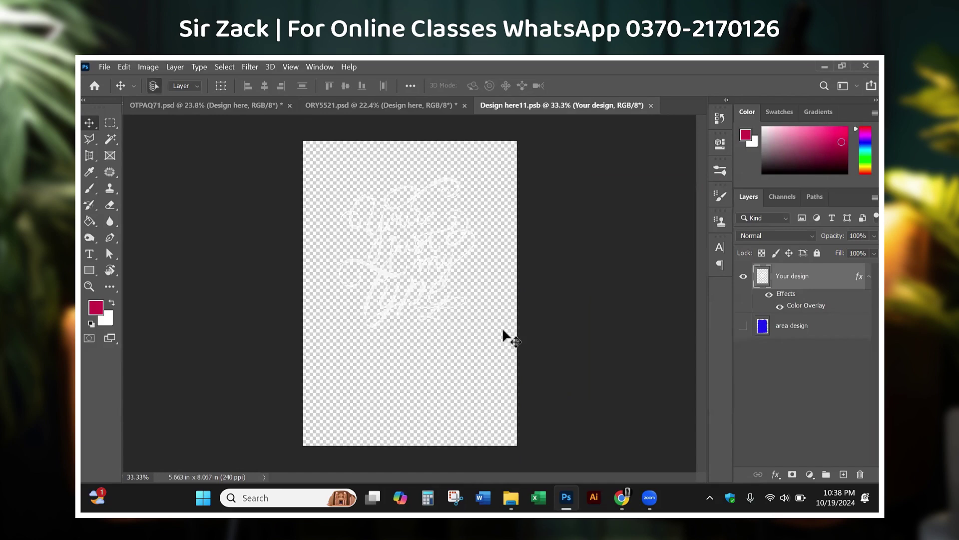
scroll(504, 337, "up", 2)
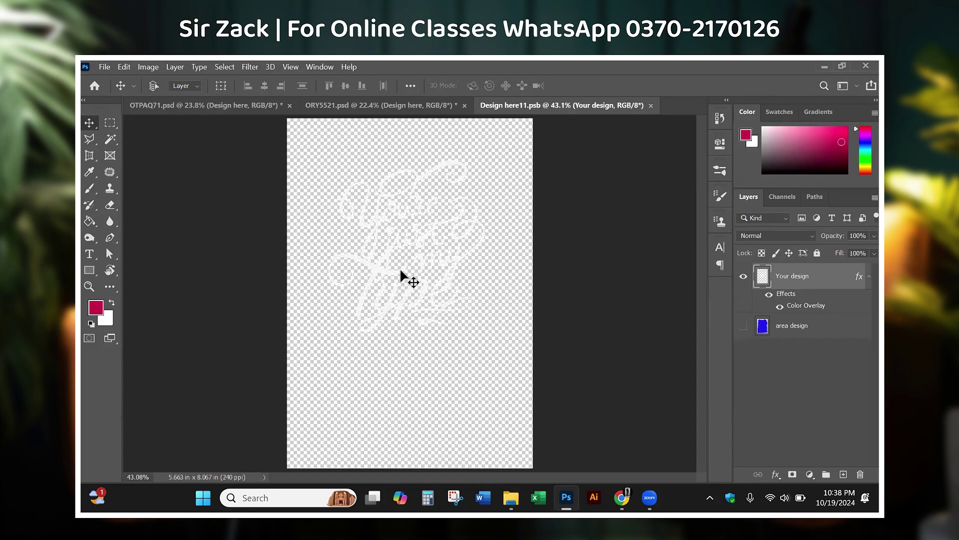
key("Delete")
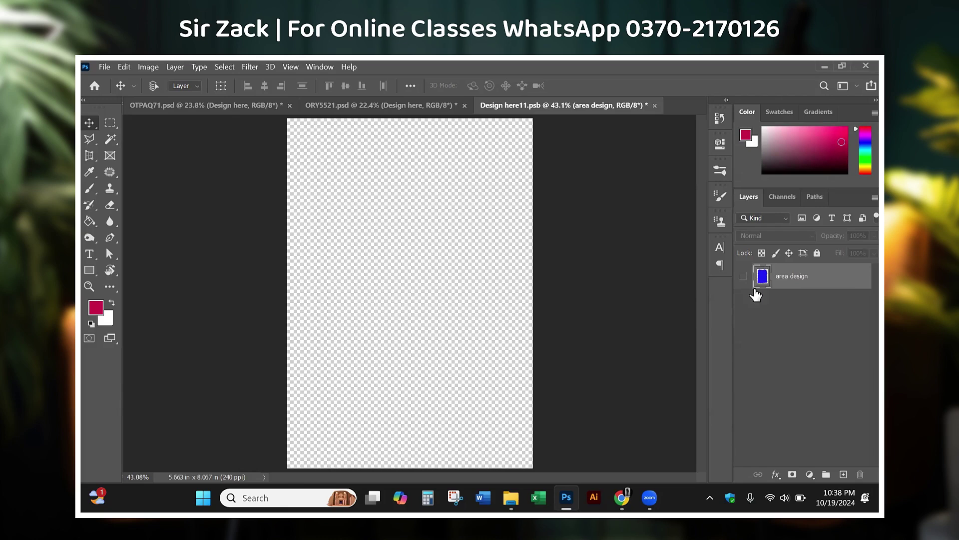
mouse_move(510, 497)
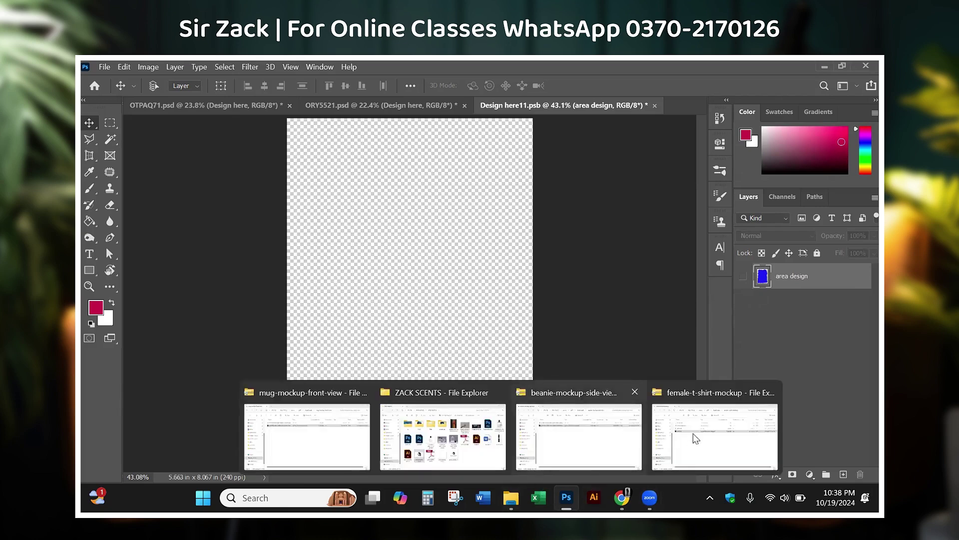
Step: Place the ZACK SCENTS LOGO file, shrink it to about 63%, nudge it up, and save
left_click(449, 431)
mouse_move(499, 403)
left_mouse_down()
mouse_move(516, 371)
mouse_move(430, 229)
left_mouse_up()
left_click_drag(532, 335, 500, 311)
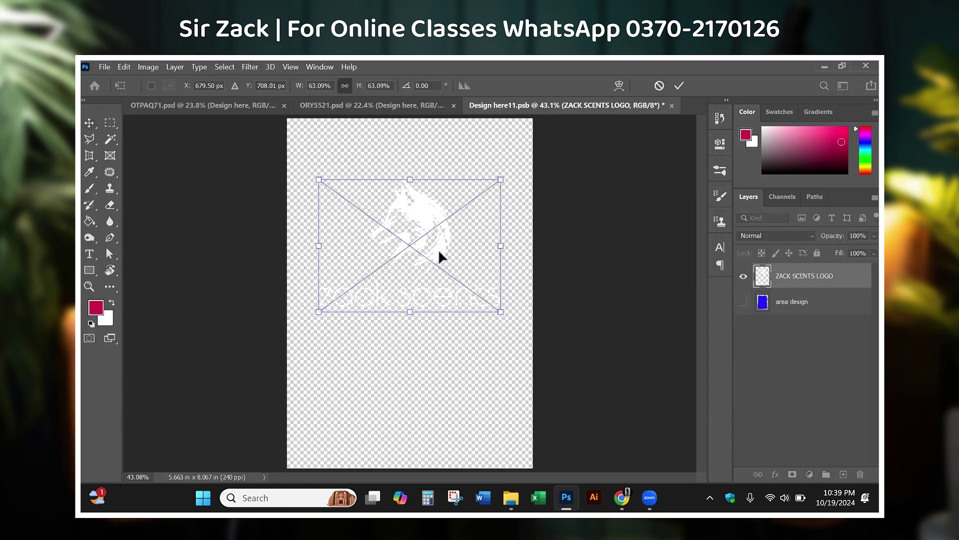
left_click_drag(439, 252, 439, 240)
key("Return")
key("ctrl+s")
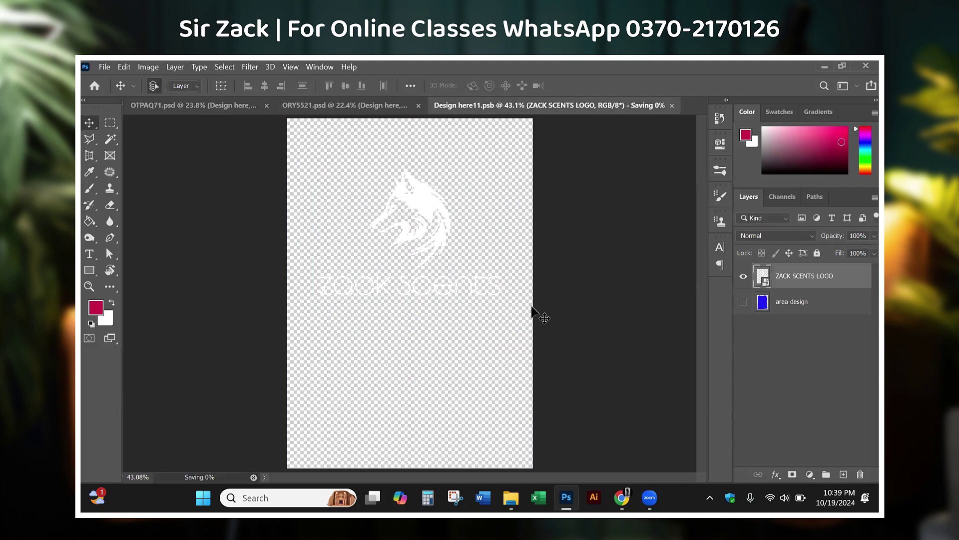
Step: Shrink the ZACK SCENTS logo in the smart object to about 54% and save it
left_click(672, 106)
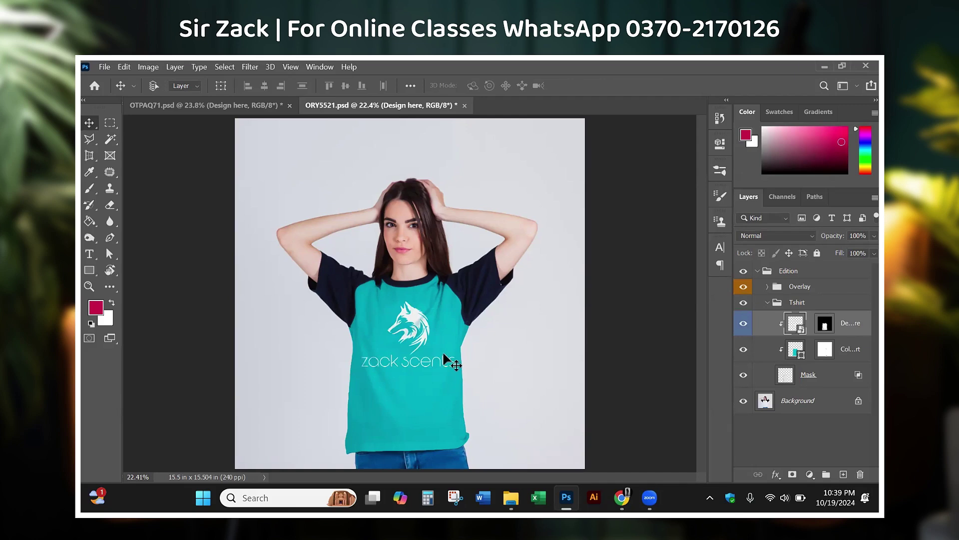
double_click(795, 323)
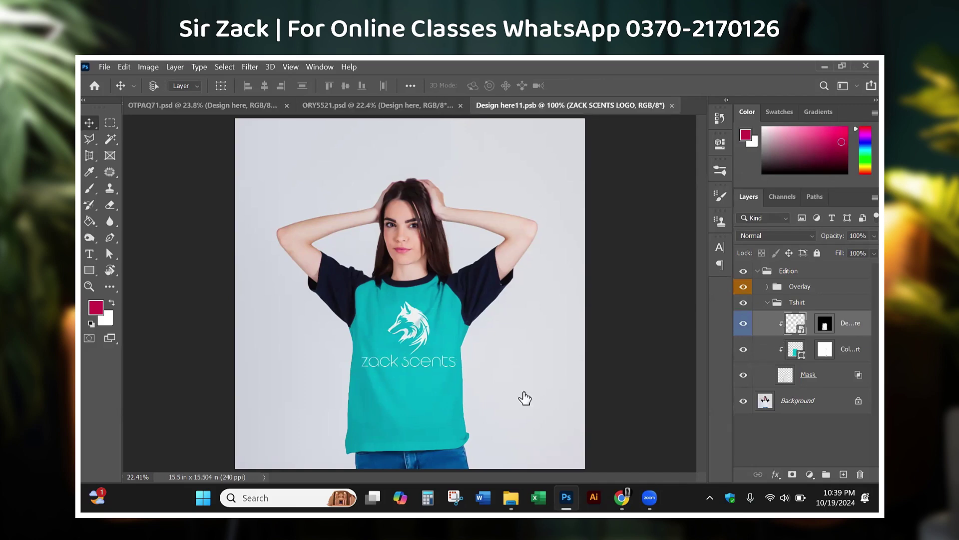
key("ctrl+t")
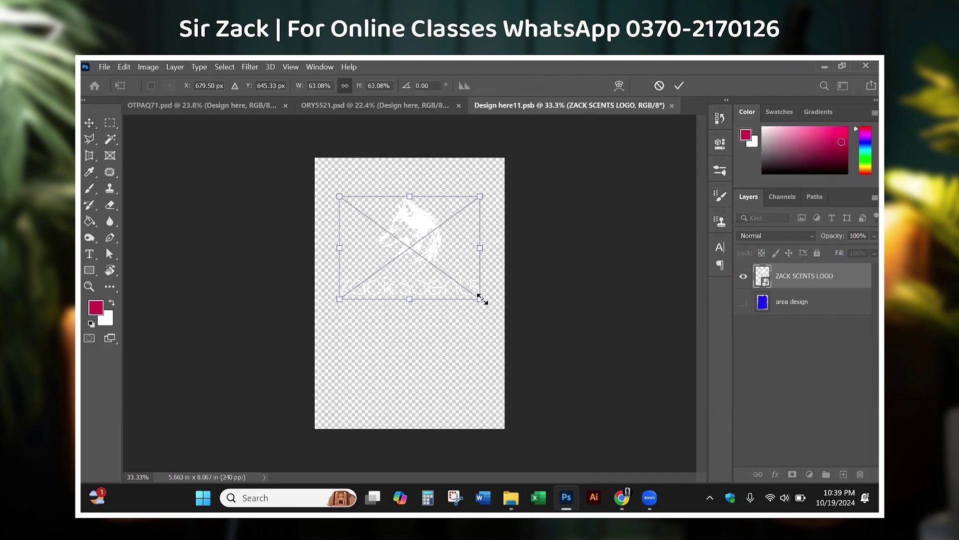
left_click_drag(484, 302, 459, 281)
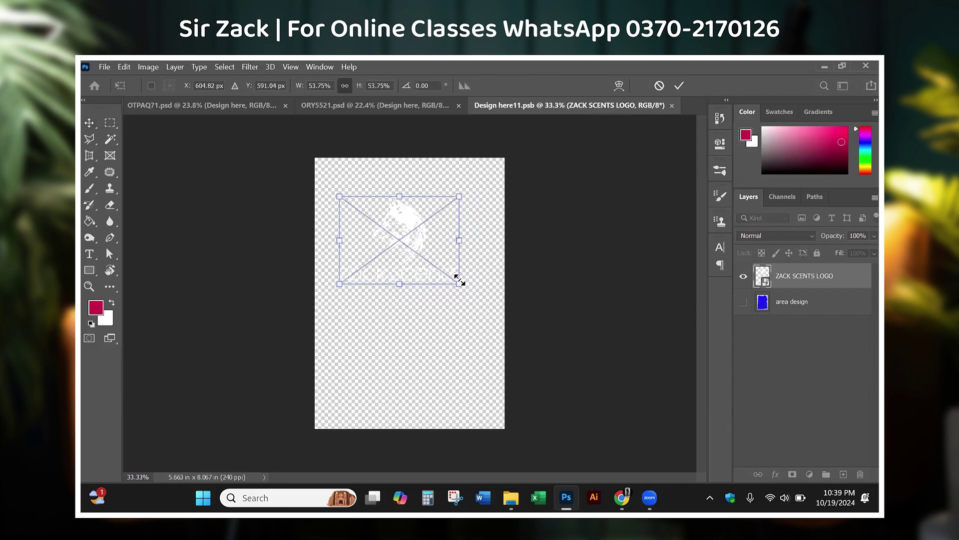
key("Return")
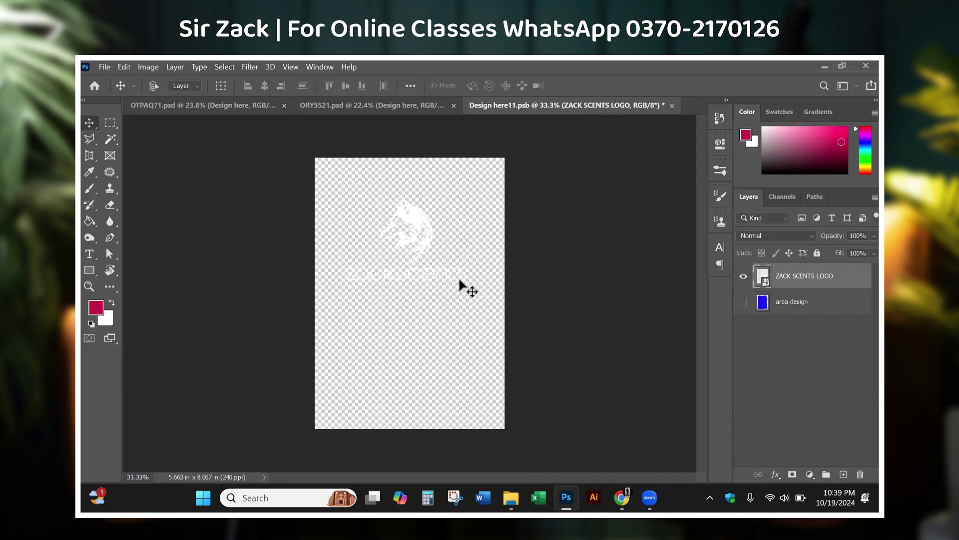
key("ctrl+s")
key("ctrl+w")
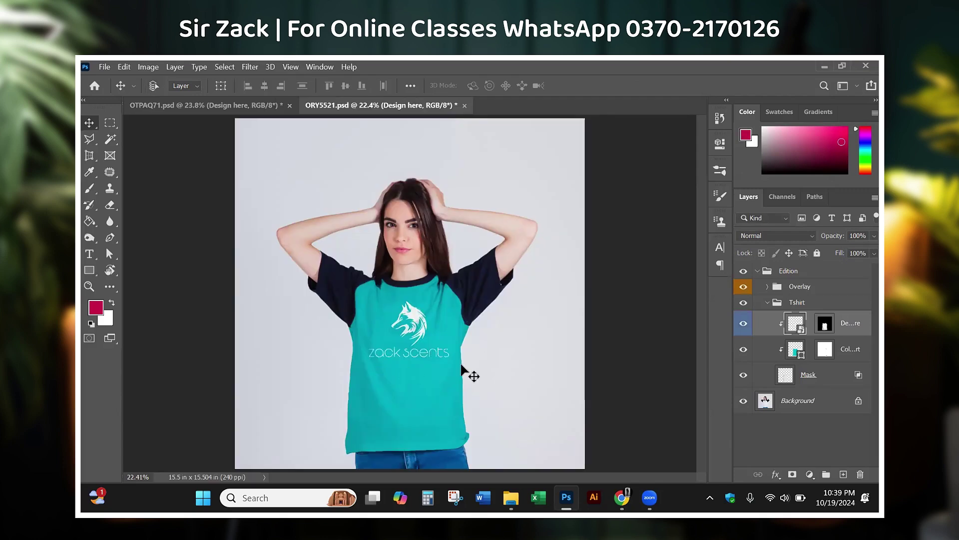
double_click(795, 324)
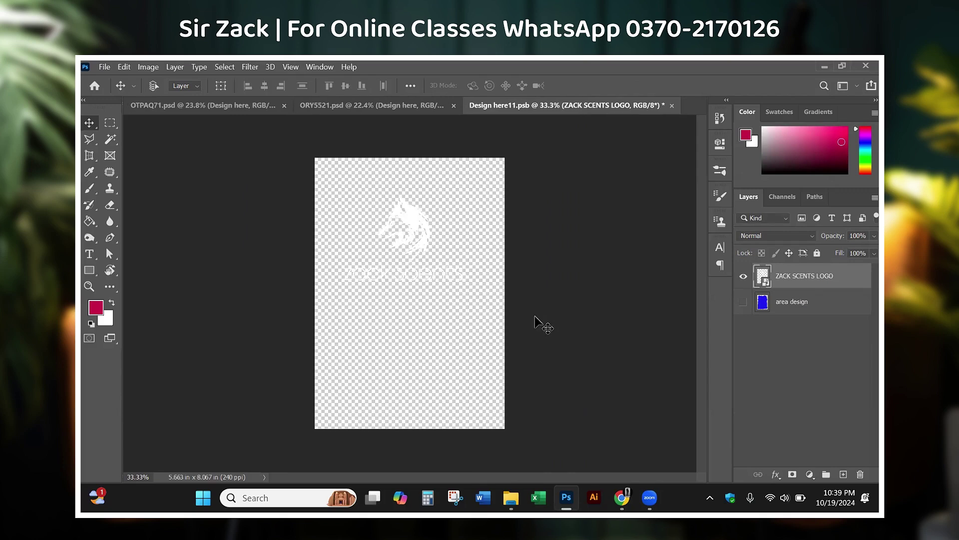
key("ctrl+s")
key("ctrl+w")
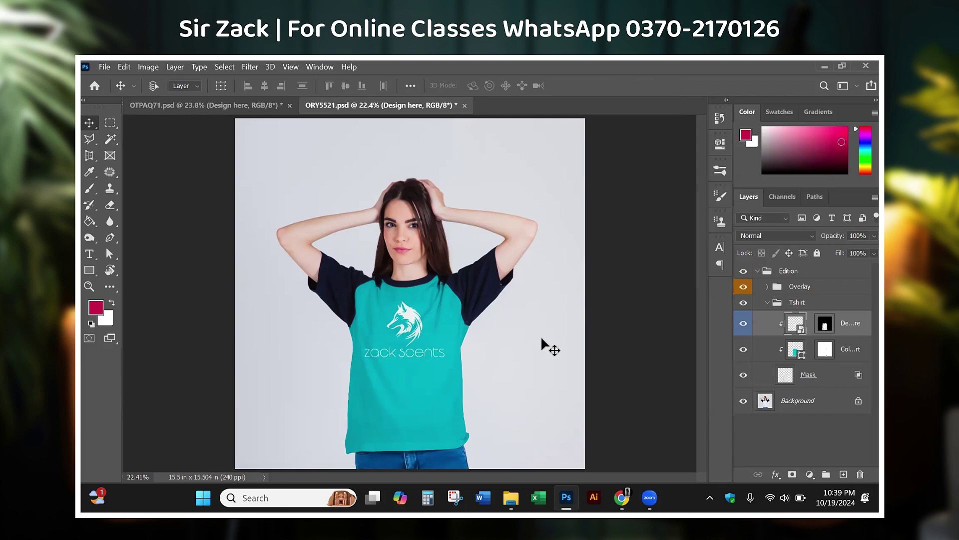
Step: Show the blue area design layer, centre the logo horizontally over it, then hide it again
double_click(796, 323)
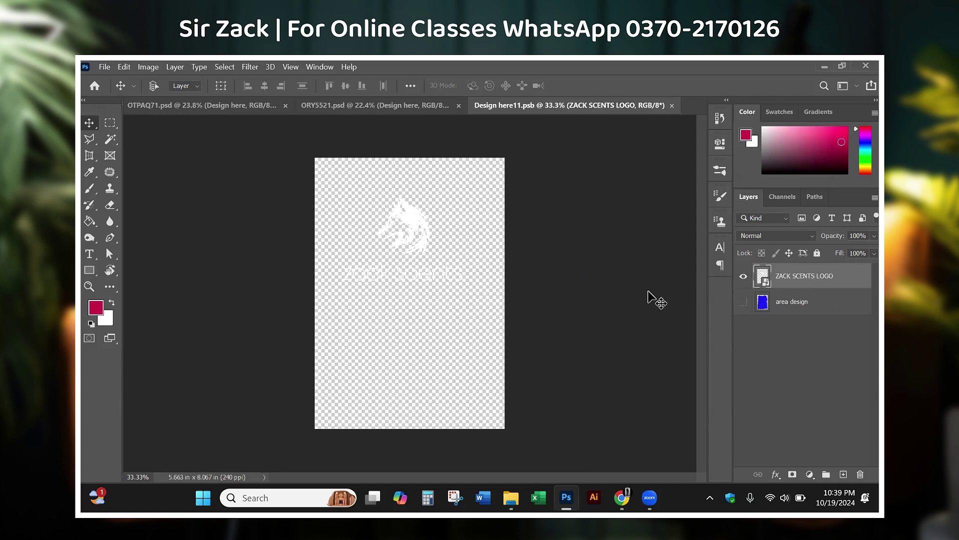
left_click(785, 304)
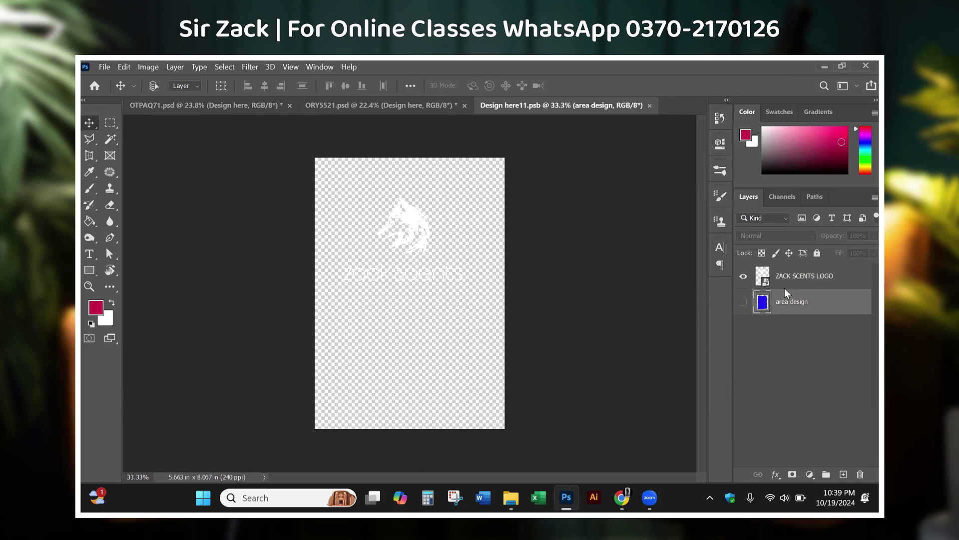
left_click(743, 302)
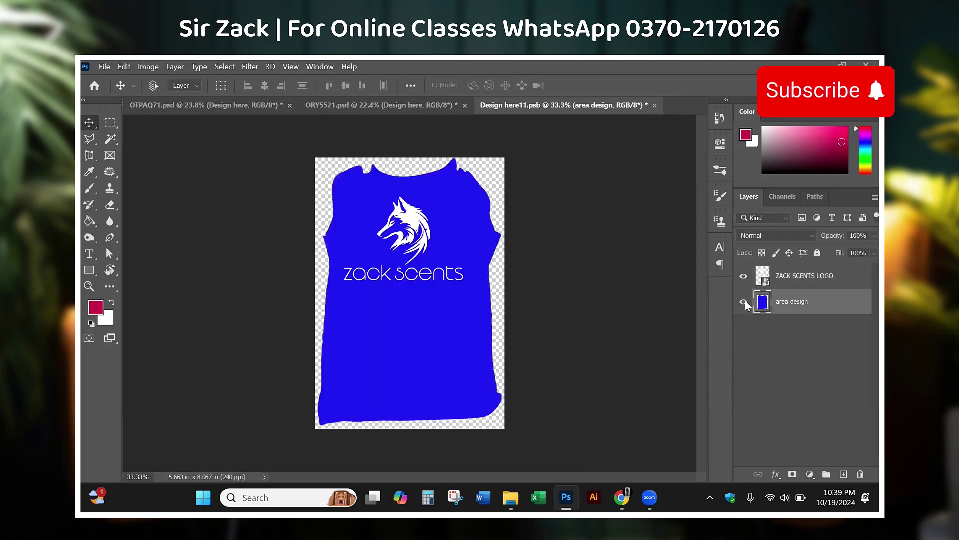
right_click(406, 218)
left_click(422, 219)
left_click_drag(406, 223, 414, 225)
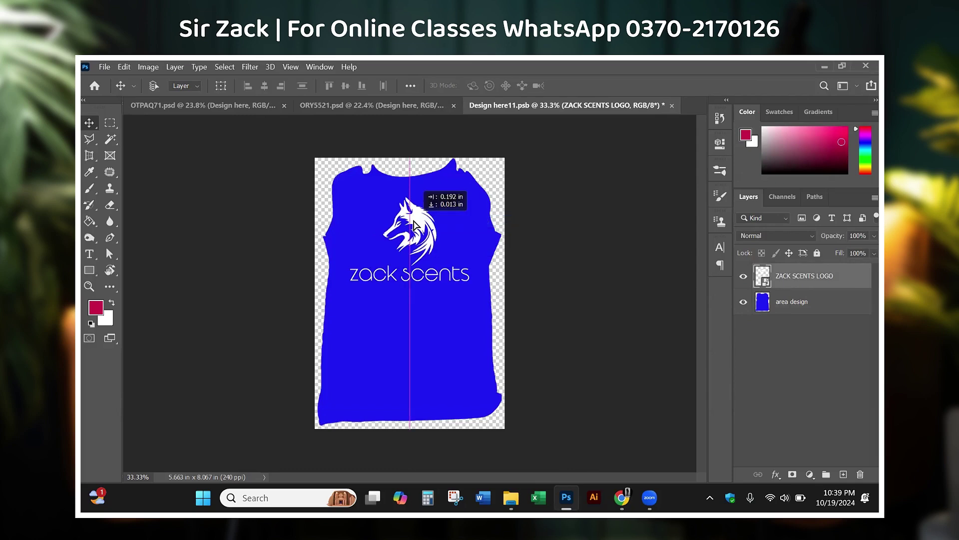
left_click(784, 313)
left_click(794, 283)
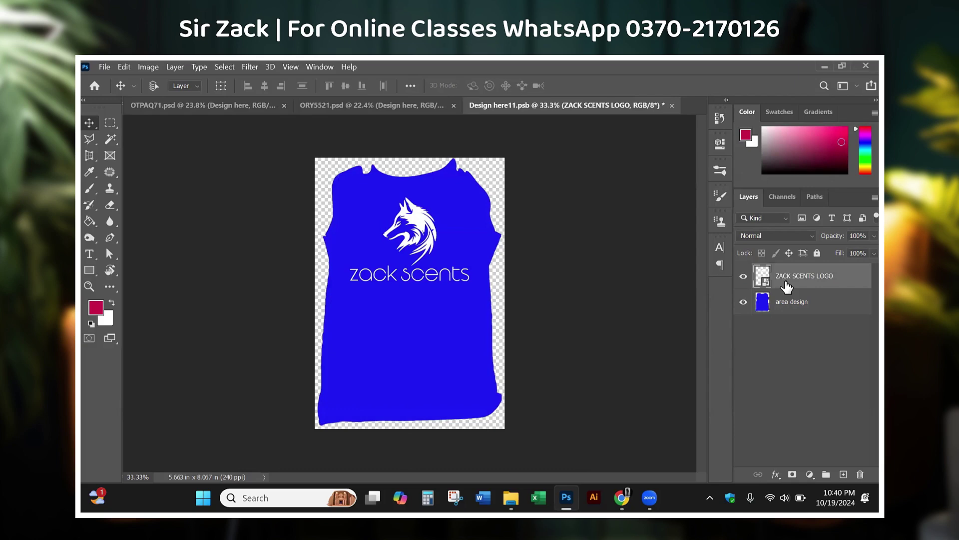
left_click(744, 301)
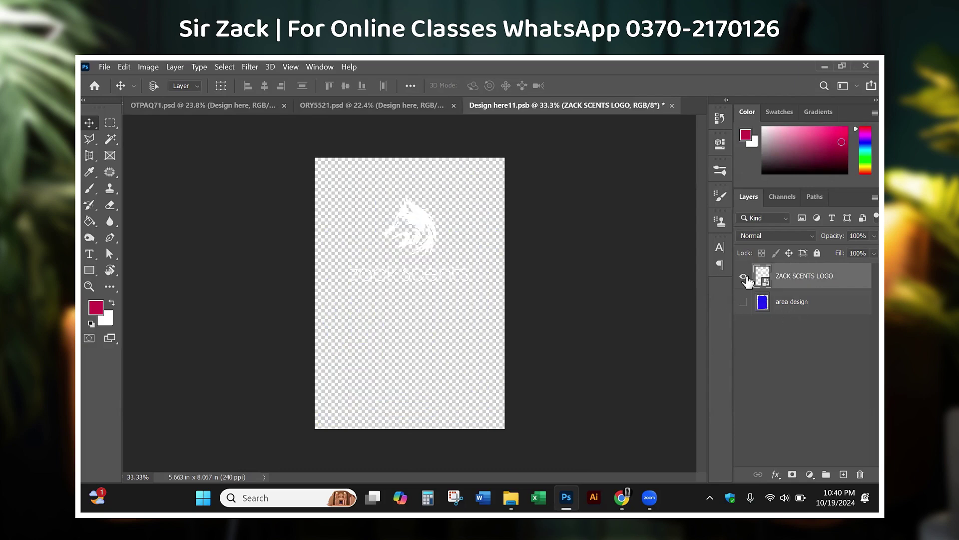
Step: Switch to the ORY5521.psd mockup, then return to the Freepik results in Chrome
left_click(389, 104)
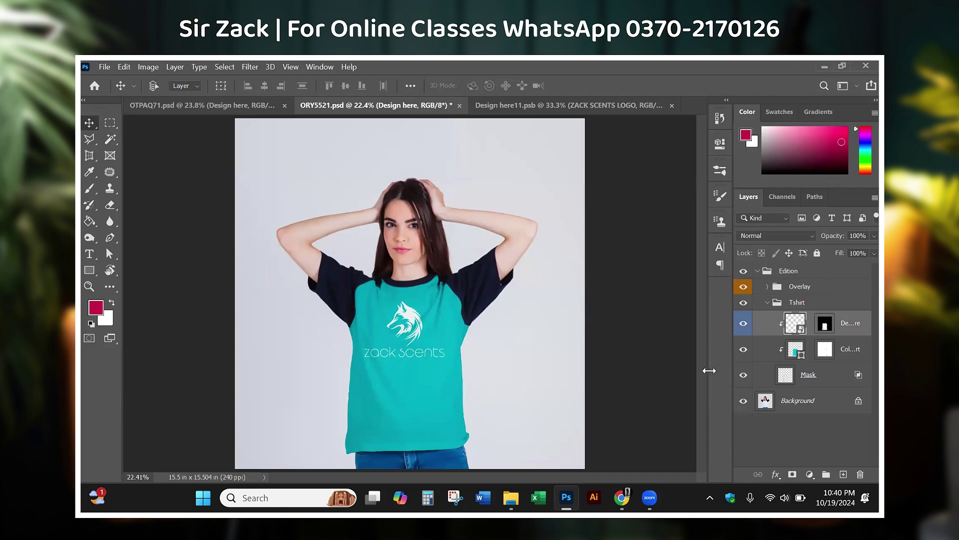
left_click(621, 497)
scroll(473, 284, "down", 3)
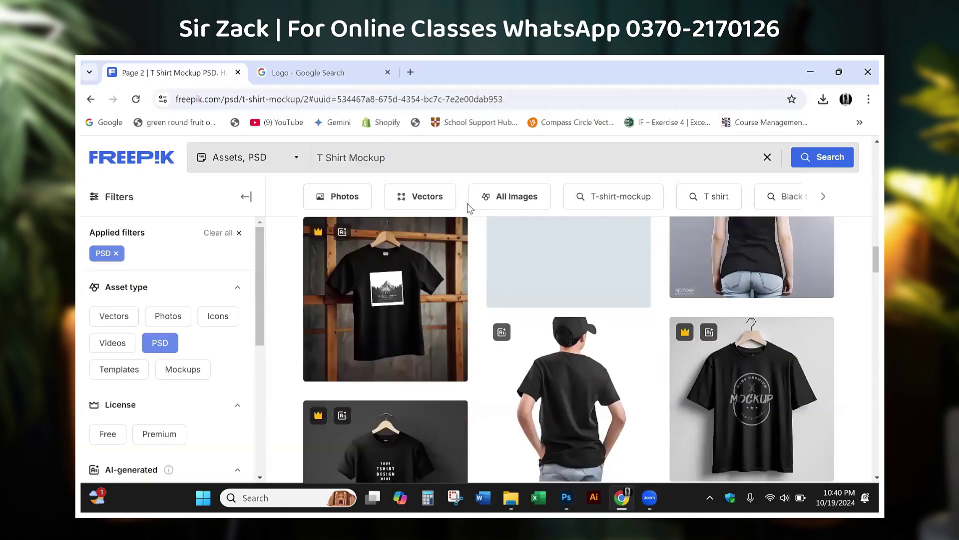
scroll(473, 284, "down", 3)
scroll(549, 350, "down", 2)
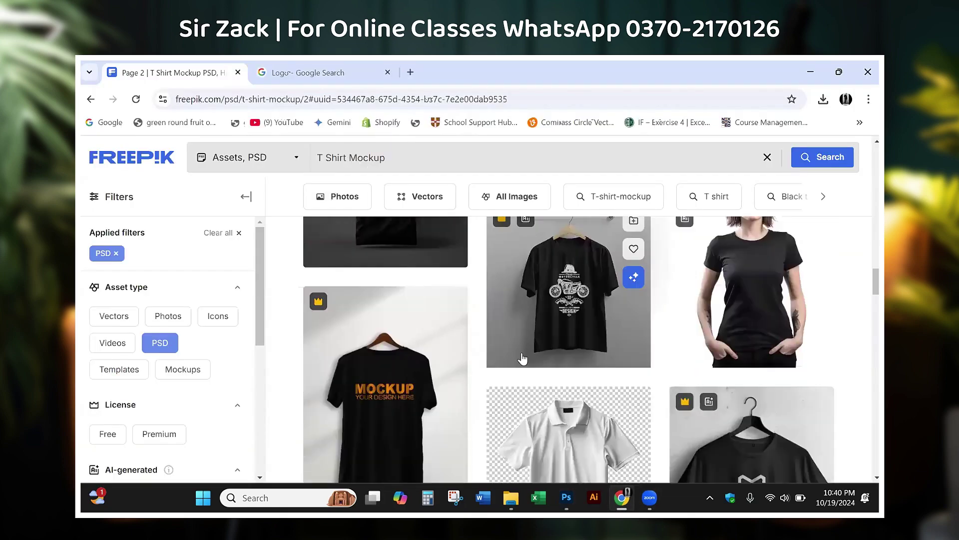
scroll(554, 369, "down", 4)
scroll(560, 385, "up", 2)
scroll(565, 400, "up", 2)
scroll(590, 400, "down", 5)
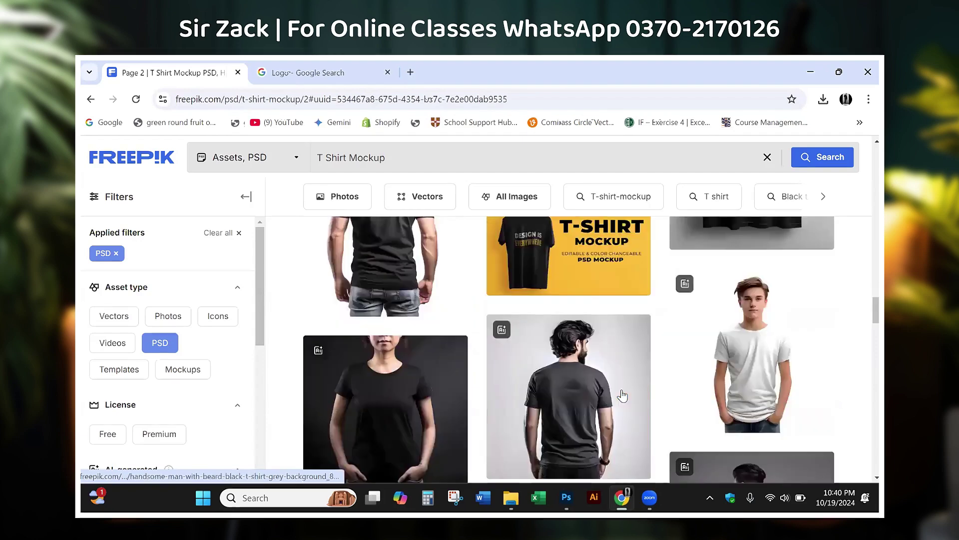
scroll(619, 395, "down", 3)
scroll(619, 395, "up", 3)
scroll(629, 435, "up", 2)
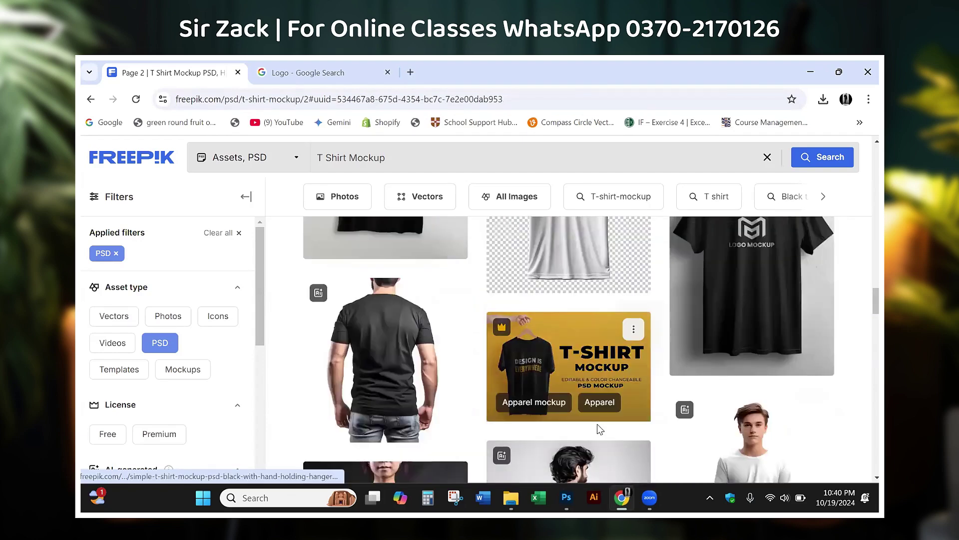
scroll(600, 425, "down", 5)
scroll(574, 400, "down", 3)
left_click_drag(349, 159, 221, 149)
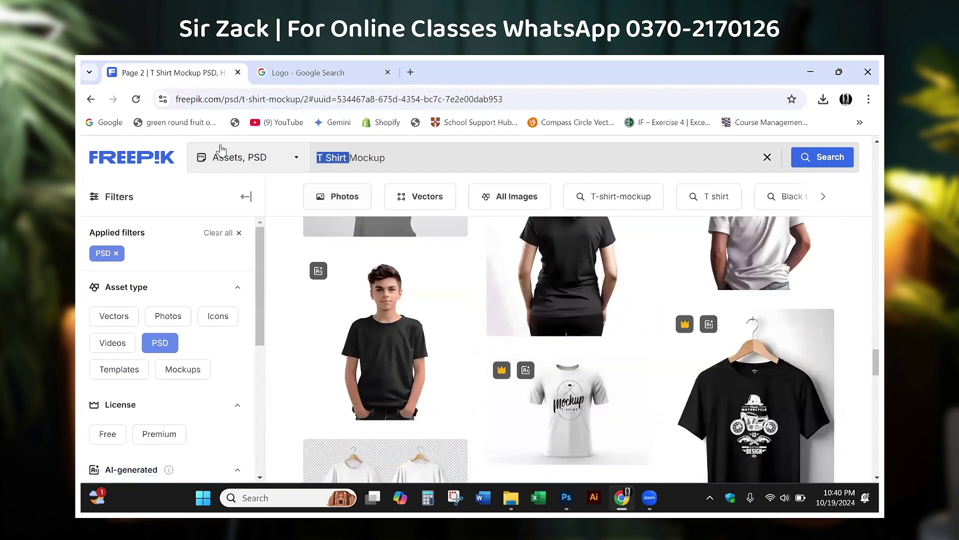
key("BackSpace")
type("Bra")
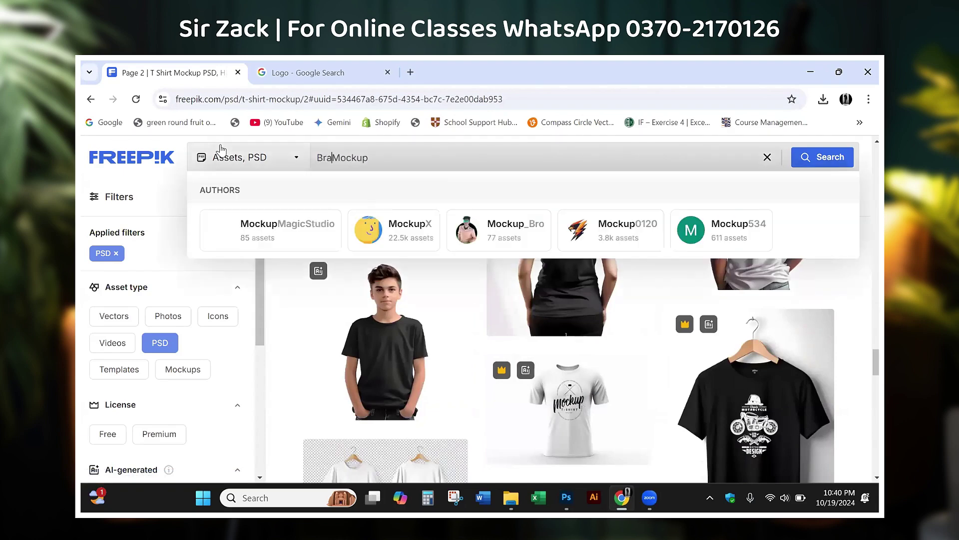
type("nding")
key("Return")
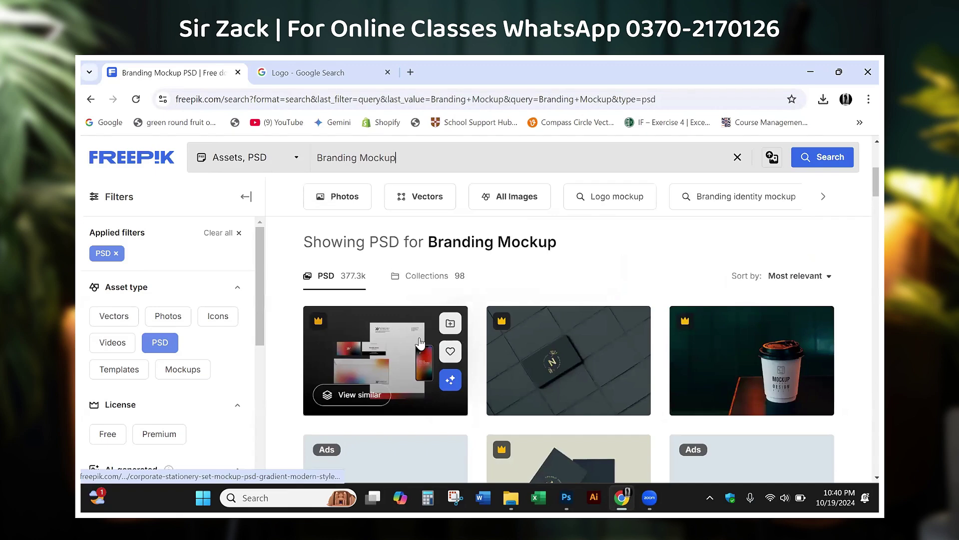
scroll(569, 364, "down", 4)
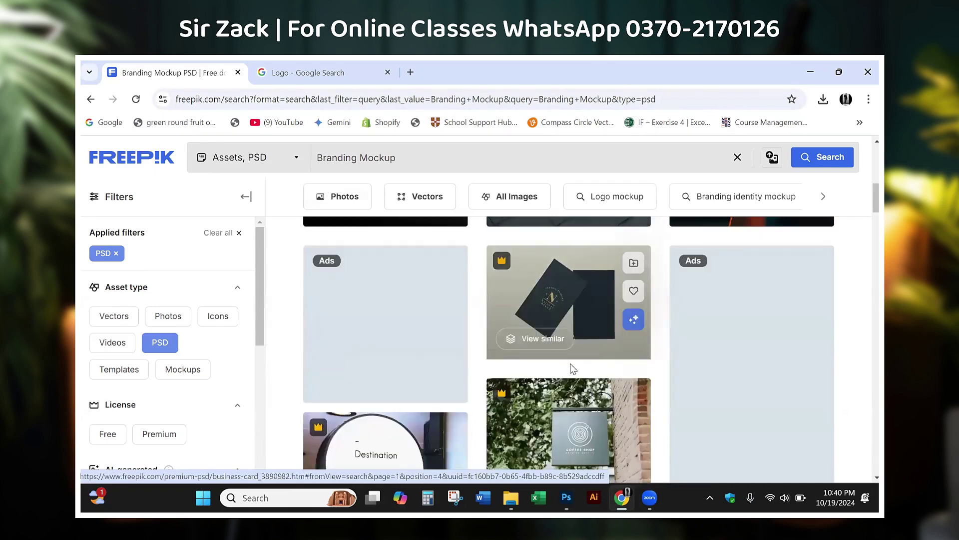
scroll(614, 369, "down", 4)
scroll(613, 367, "down", 3)
scroll(610, 370, "down", 2)
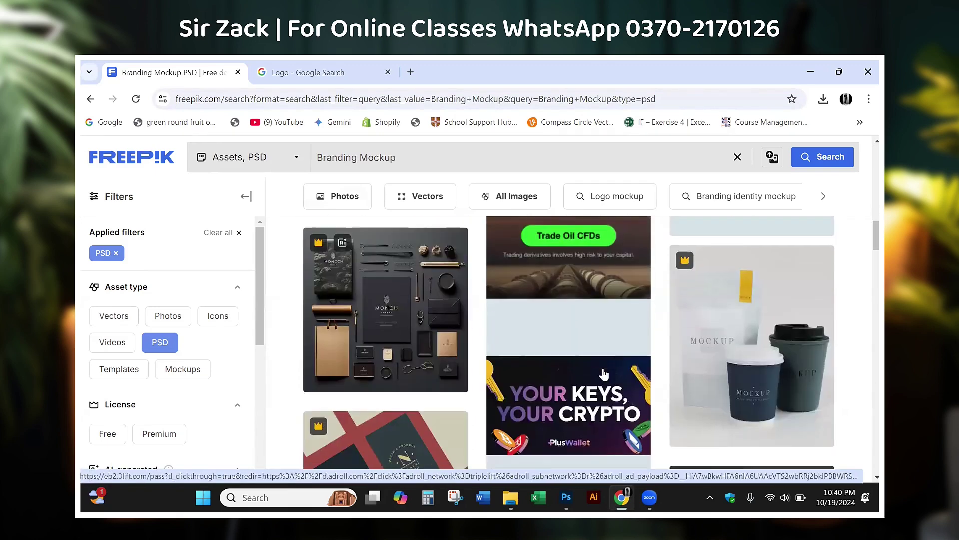
scroll(606, 373, "down", 4)
scroll(604, 373, "down", 5)
scroll(593, 372, "down", 4)
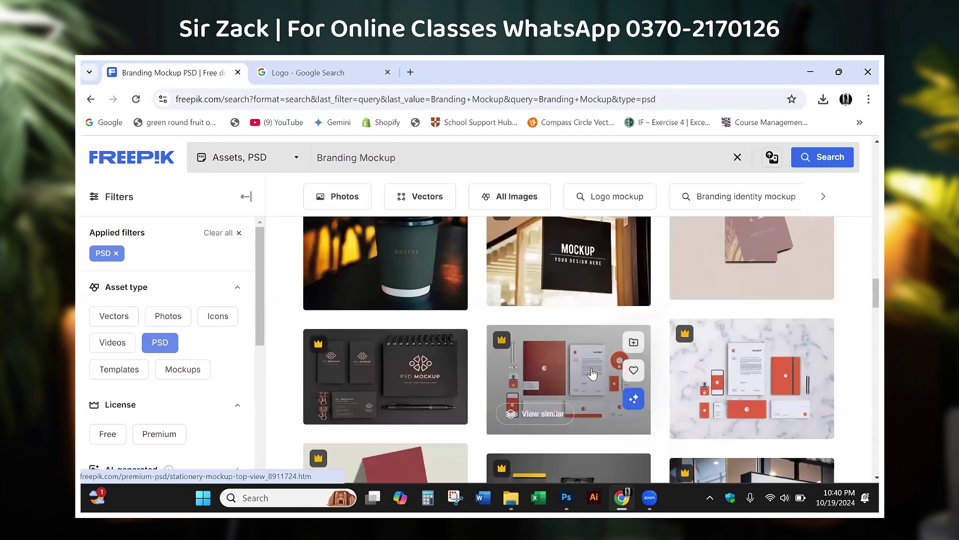
scroll(593, 372, "down", 4)
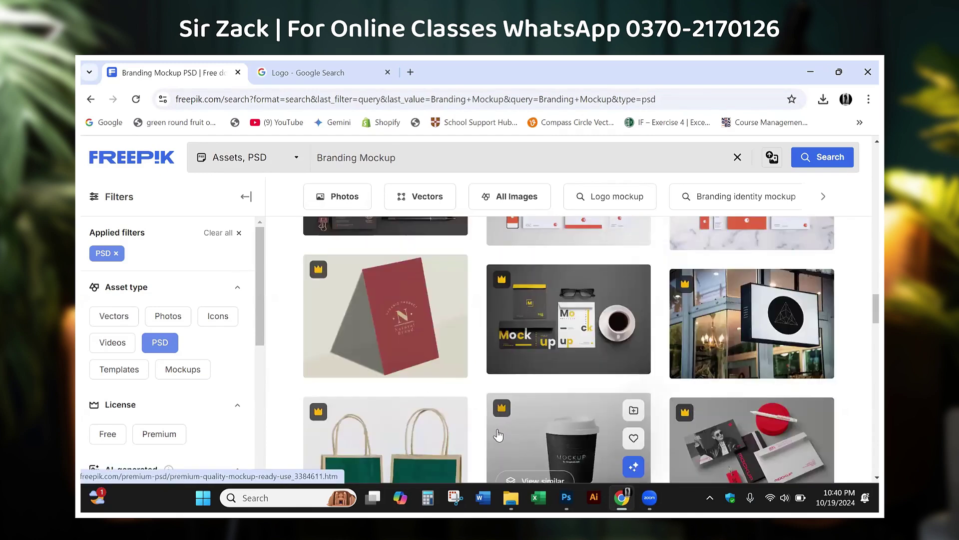
scroll(632, 408, "down", 4)
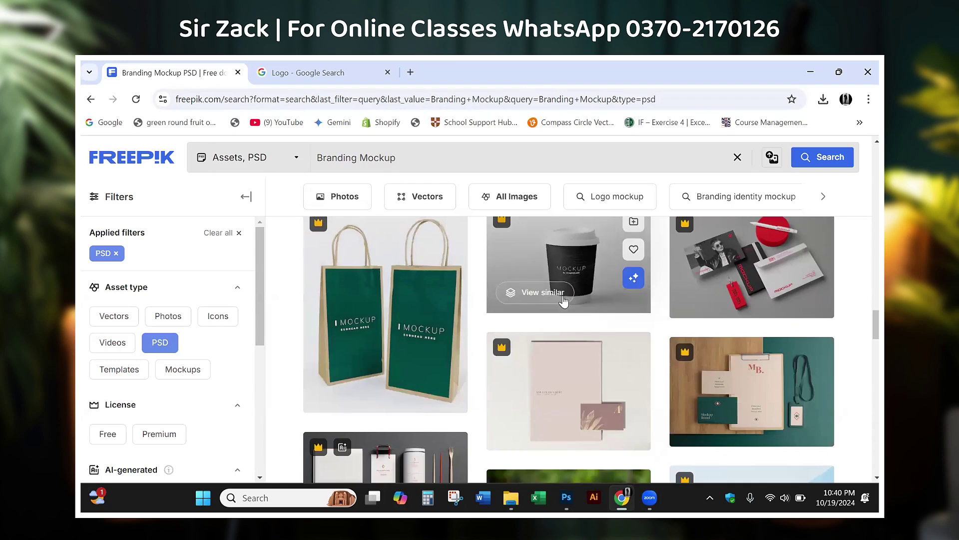
scroll(615, 344, "down", 4)
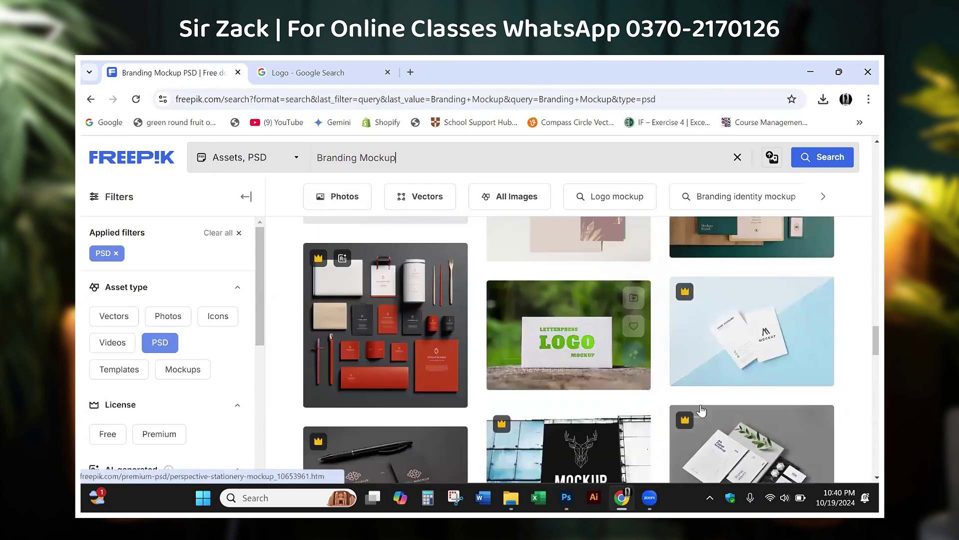
scroll(615, 344, "down", 4)
scroll(595, 375, "down", 4)
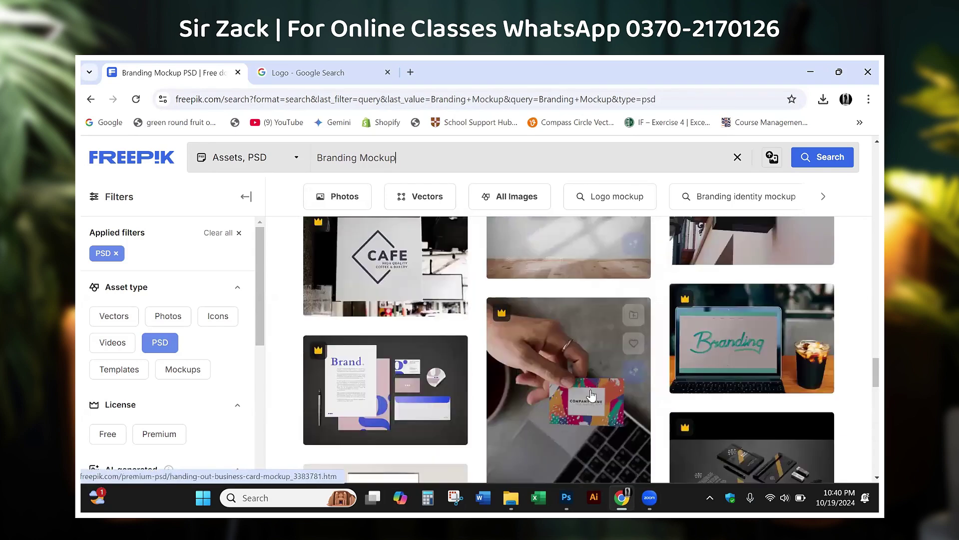
scroll(581, 395, "down", 2)
scroll(625, 407, "down", 4)
scroll(667, 420, "down", 2)
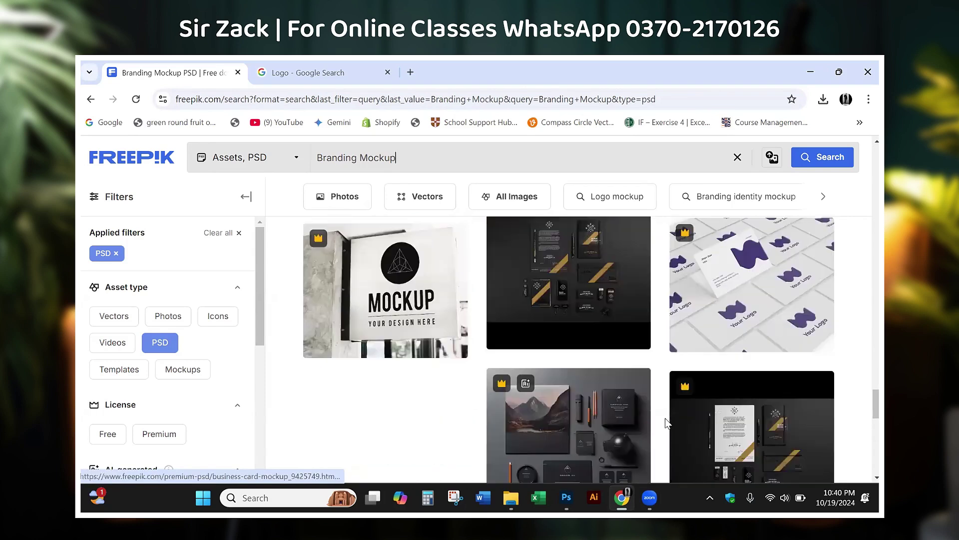
scroll(549, 250, "down", 5)
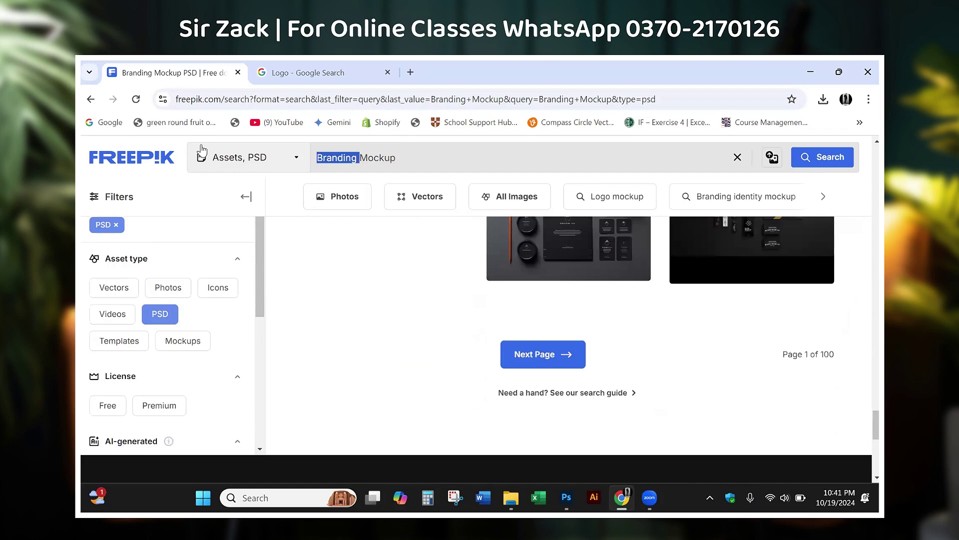
type("ogo")
key("Return")
scroll(475, 339, "down", 2)
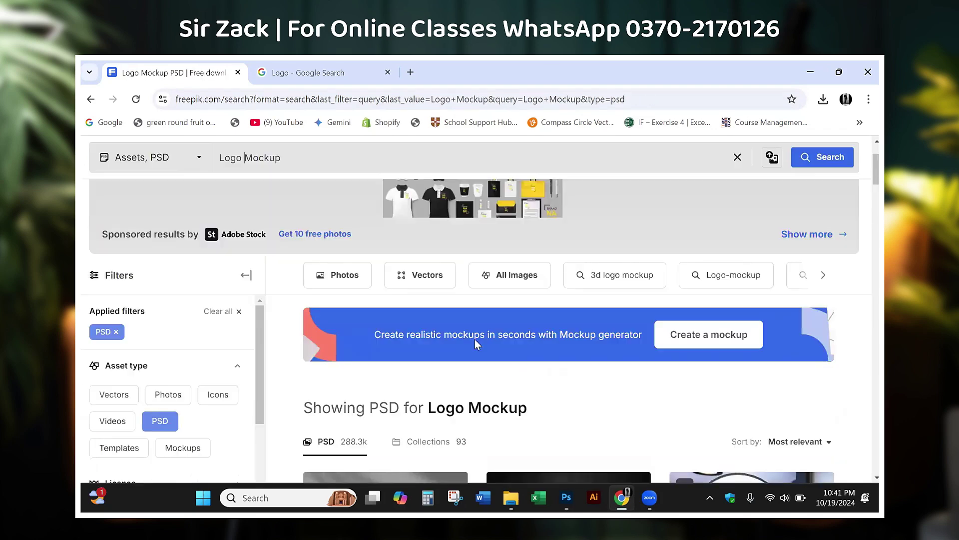
scroll(477, 344, "down", 2)
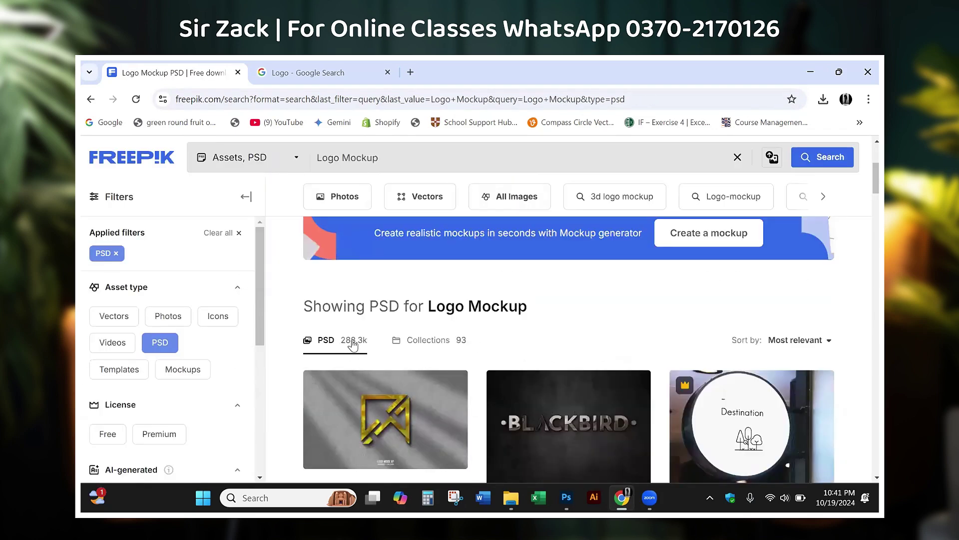
scroll(608, 332, "down", 3)
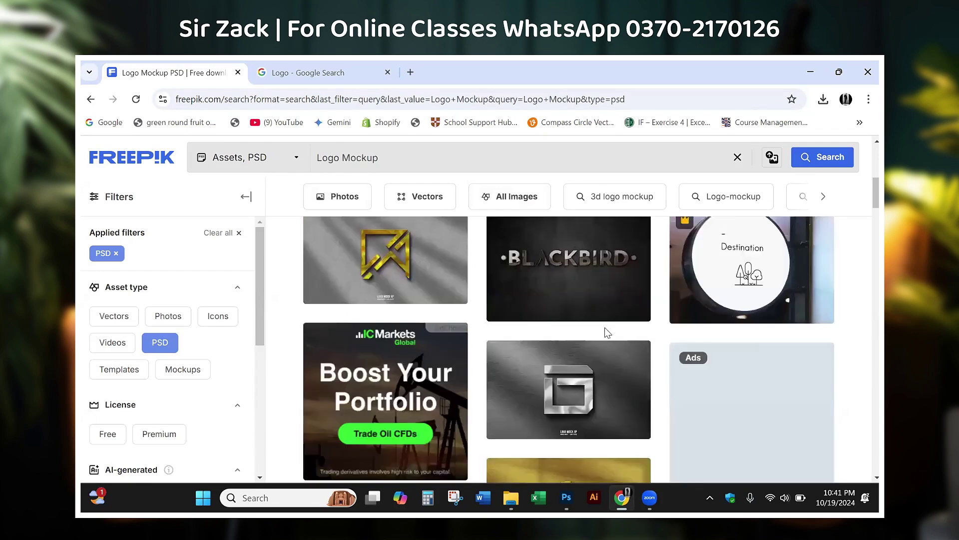
scroll(607, 333, "down", 3)
scroll(605, 333, "down", 3)
scroll(604, 333, "up", 4)
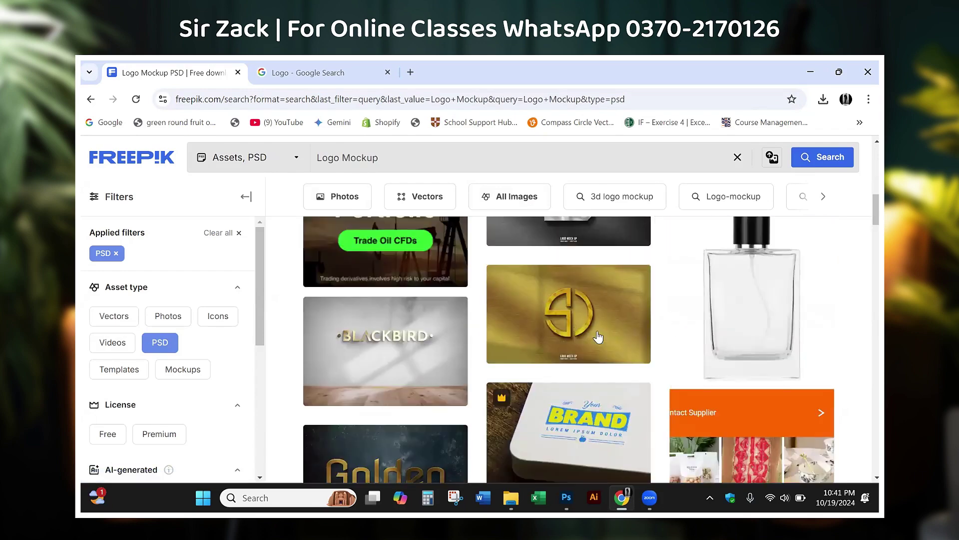
scroll(614, 299, "down", 5)
scroll(585, 369, "down", 4)
scroll(579, 405, "down", 2)
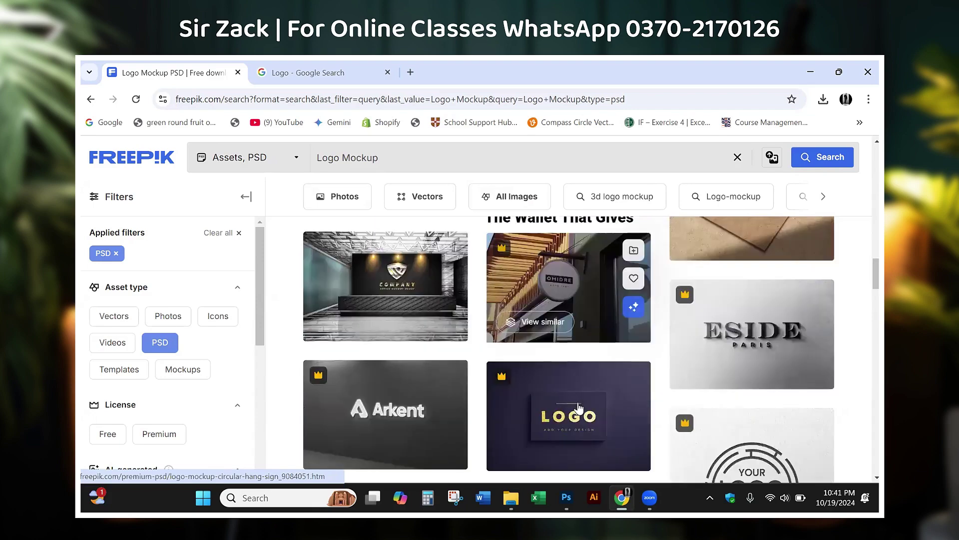
scroll(579, 406, "down", 1)
scroll(578, 407, "down", 2)
scroll(578, 407, "down", 1)
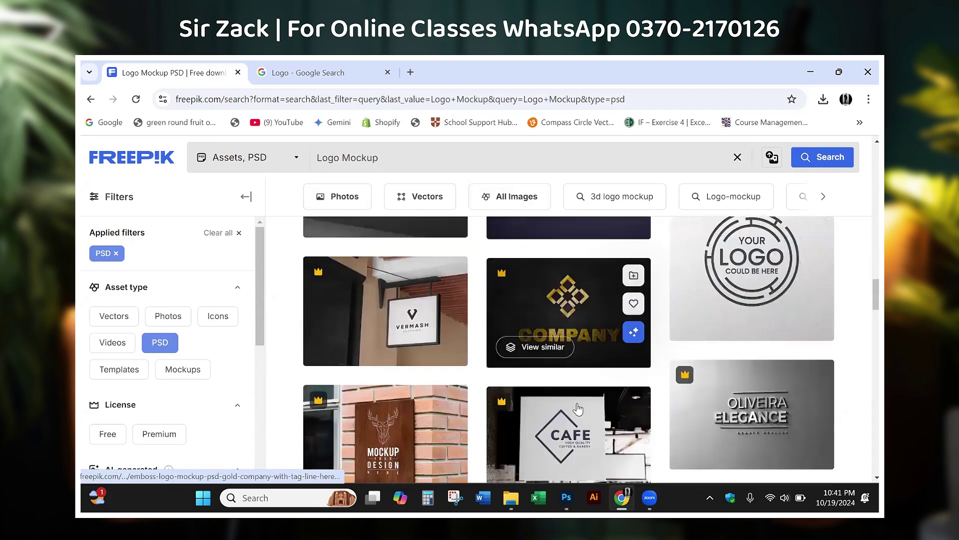
scroll(578, 407, "down", 3)
scroll(578, 407, "down", 2)
scroll(578, 409, "down", 2)
scroll(578, 408, "down", 3)
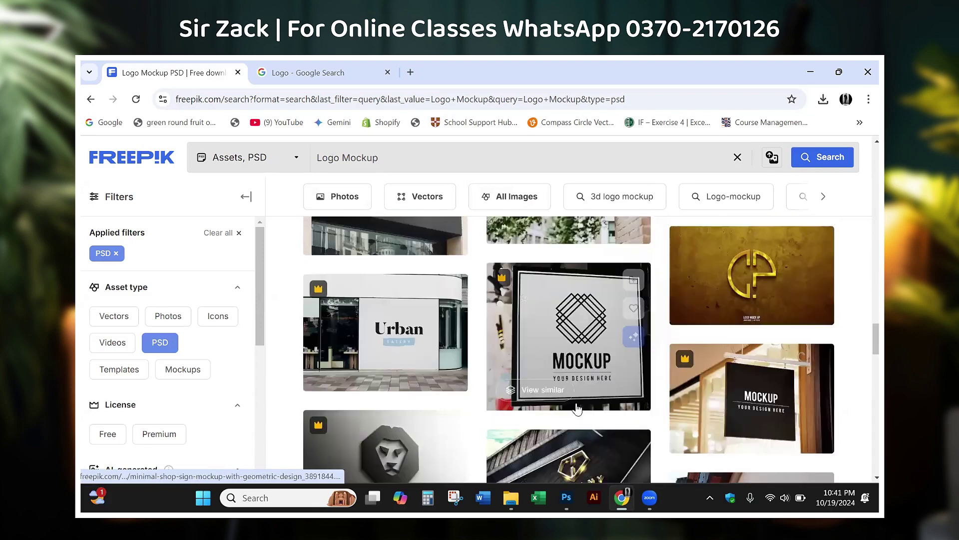
scroll(572, 408, "down", 2)
scroll(567, 409, "down", 3)
scroll(565, 407, "down", 1)
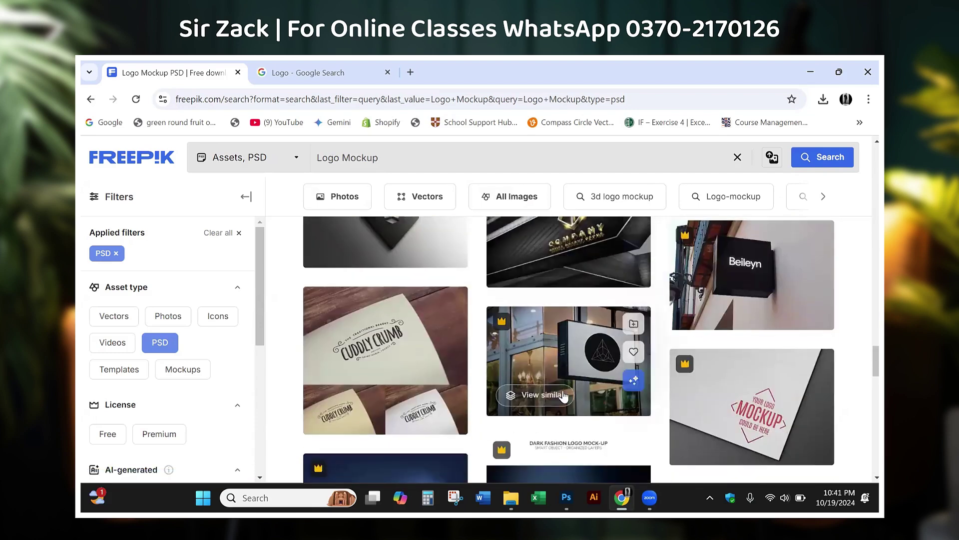
scroll(563, 407, "down", 2)
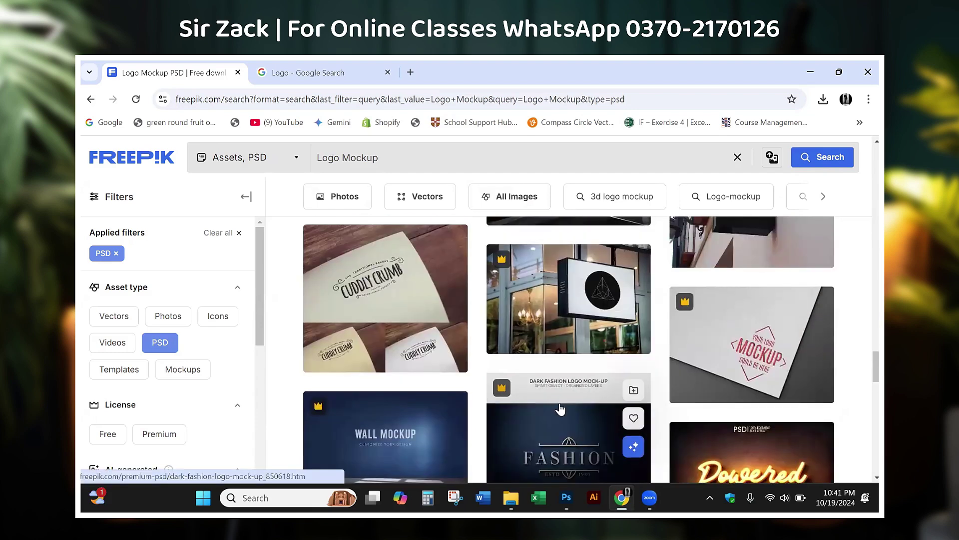
scroll(561, 407, "down", 3)
scroll(559, 407, "down", 2)
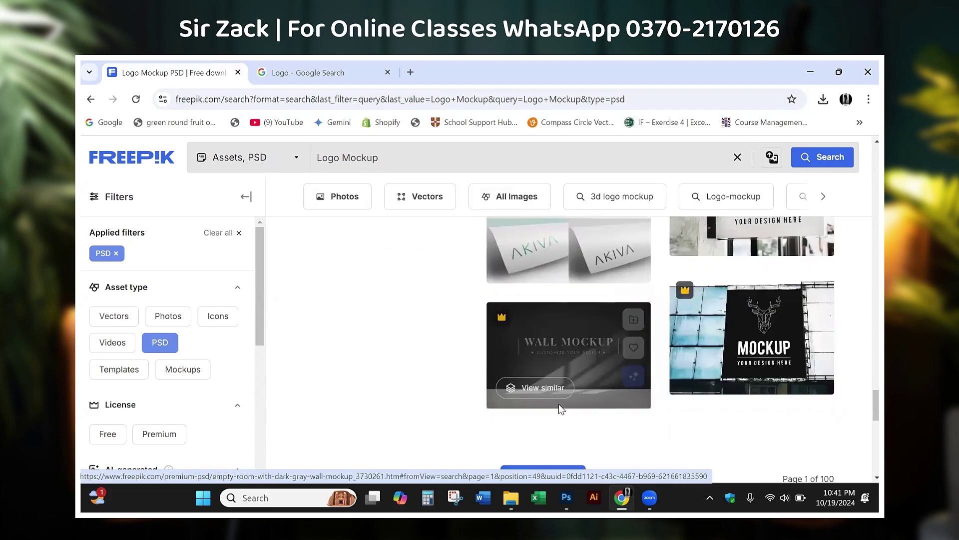
scroll(558, 403, "down", 1)
scroll(530, 395, "up", 4)
scroll(529, 399, "down", 3)
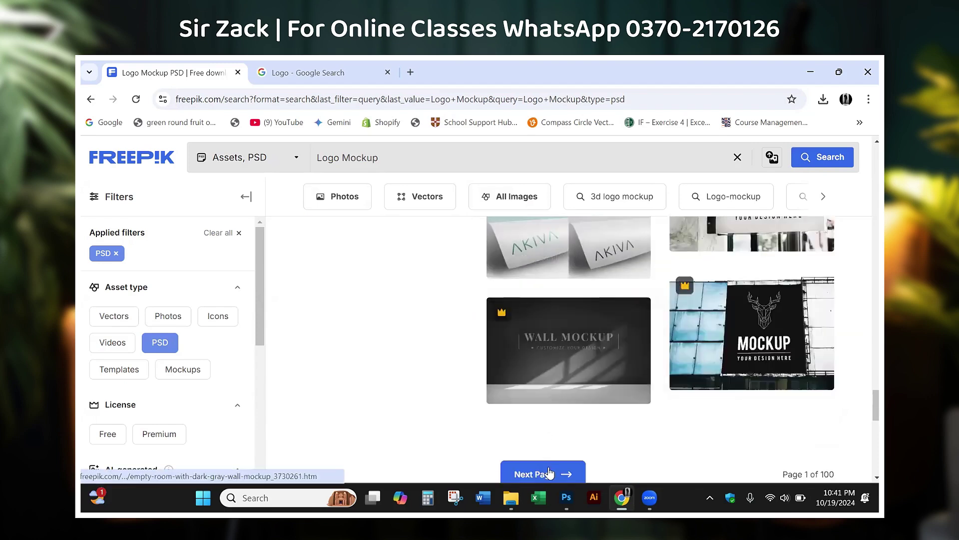
left_click(552, 473)
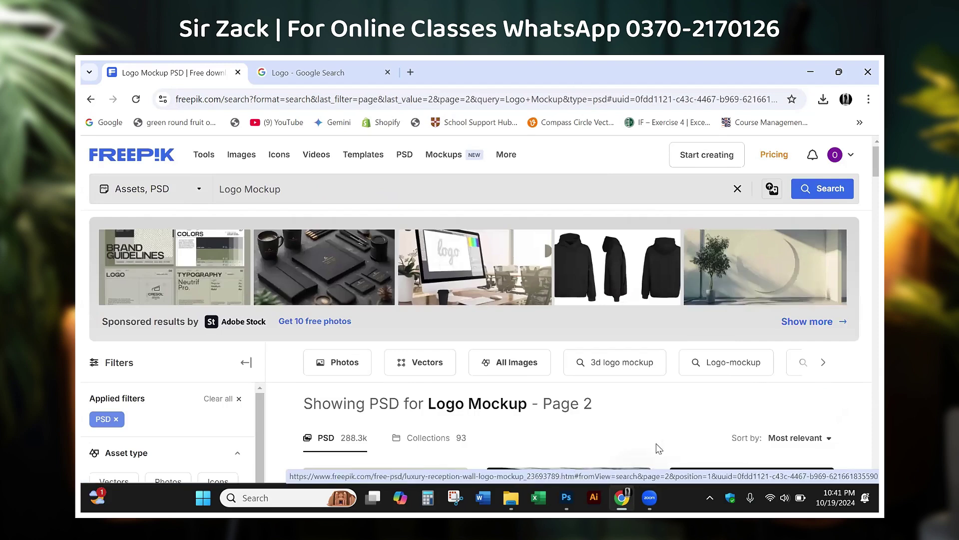
scroll(679, 435, "down", 4)
scroll(600, 440, "down", 2)
scroll(559, 447, "up", 2)
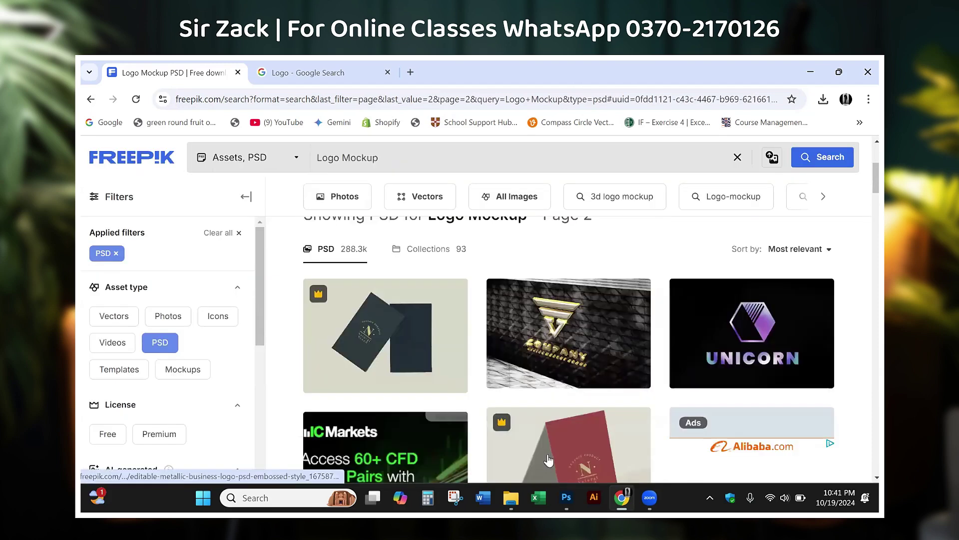
scroll(555, 448, "down", 5)
scroll(554, 448, "down", 2)
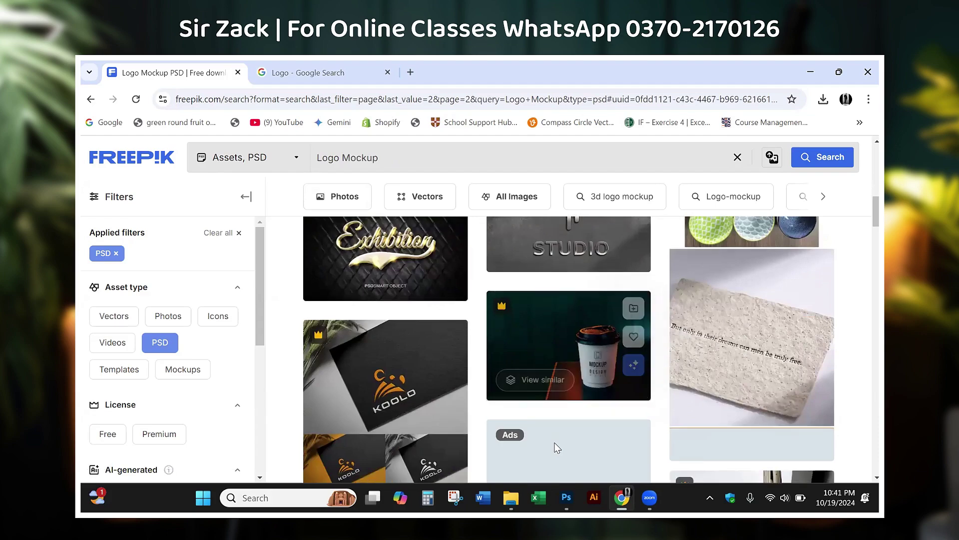
scroll(555, 448, "down", 2)
scroll(555, 448, "down", 4)
scroll(555, 446, "down", 4)
scroll(500, 390, "down", 3)
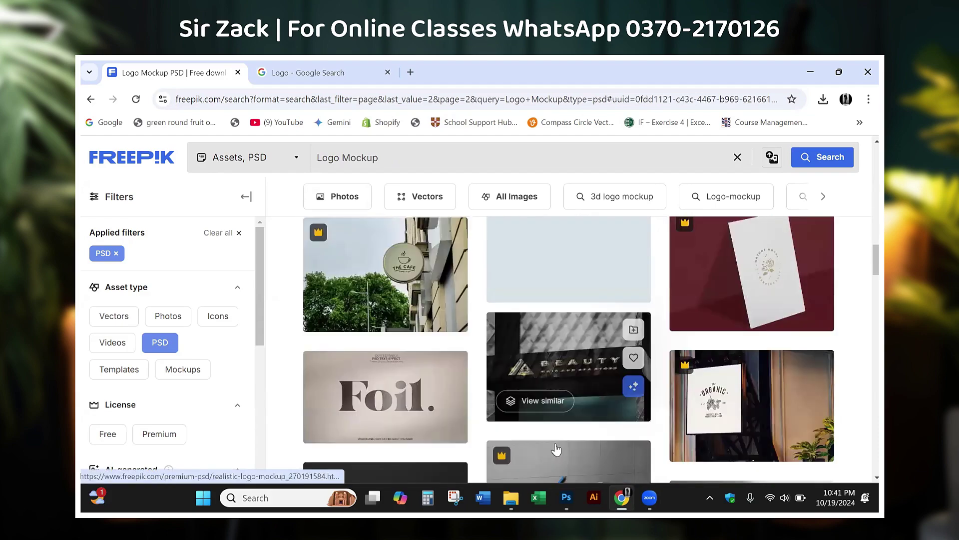
scroll(525, 384, "down", 4)
scroll(564, 385, "up", 3)
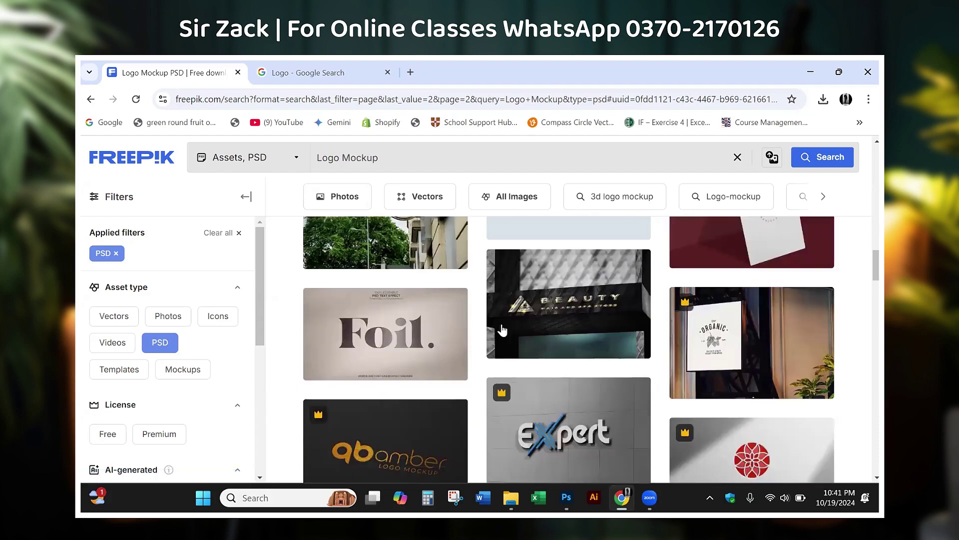
scroll(563, 338, "down", 4)
scroll(575, 360, "down", 2)
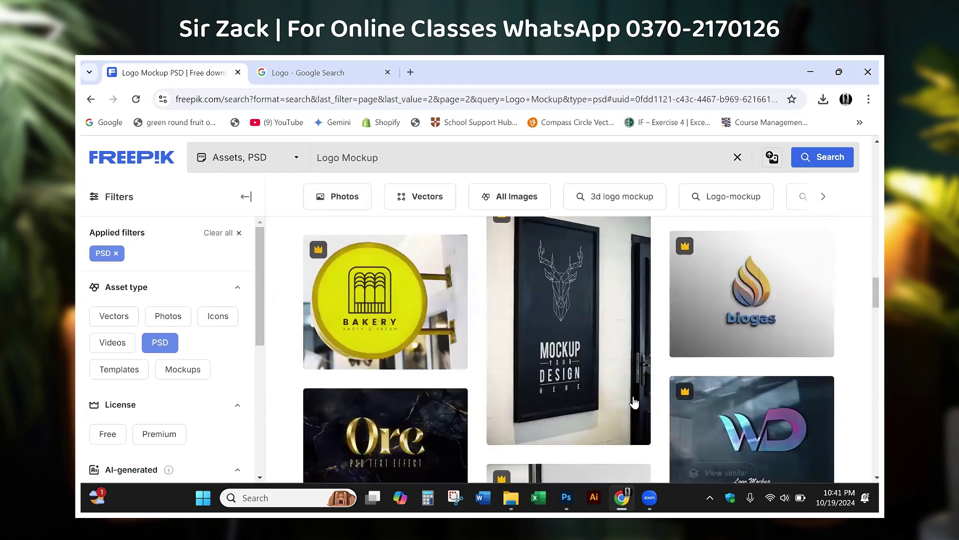
scroll(599, 393, "down", 3)
scroll(599, 393, "down", 3)
scroll(317, 396, "down", 2)
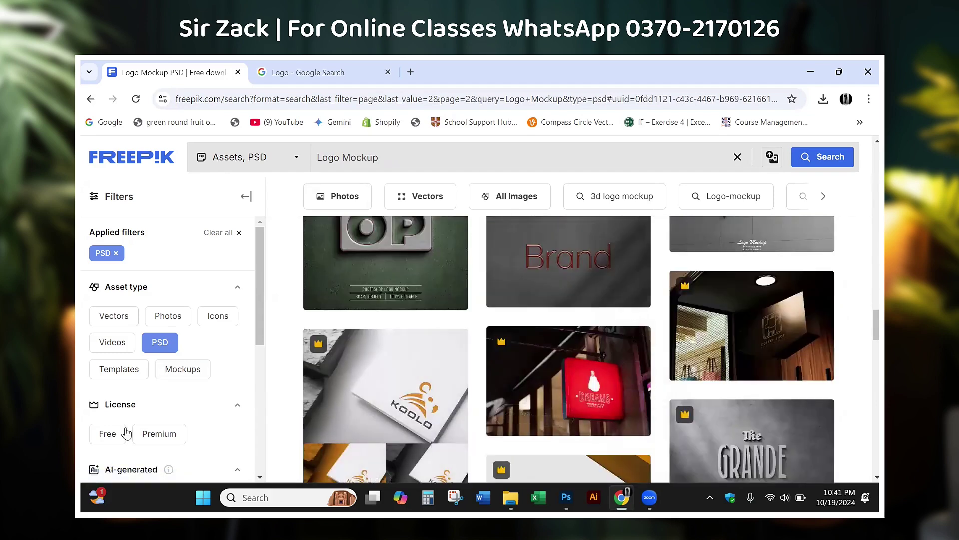
left_click(103, 434)
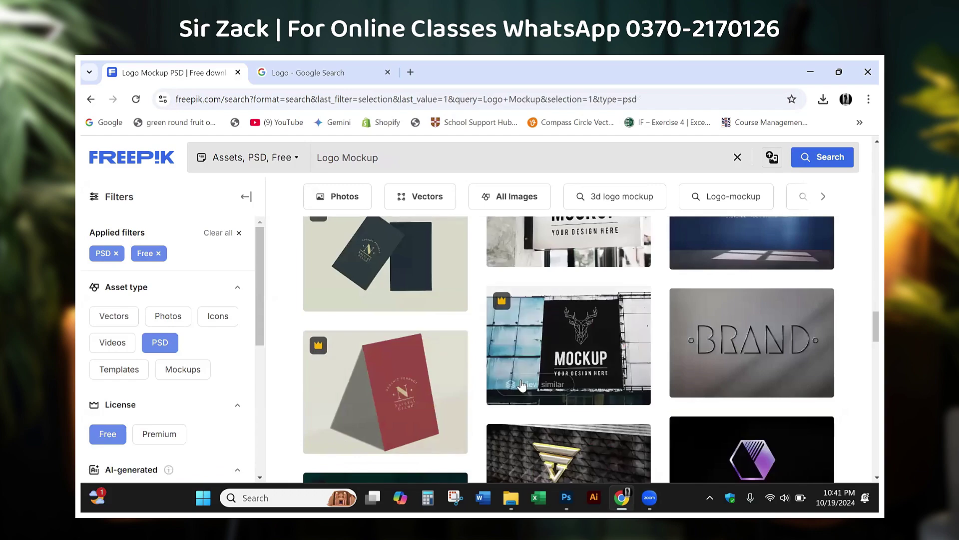
scroll(553, 332, "down", 2)
scroll(553, 333, "down", 3)
scroll(379, 350, "down", 3)
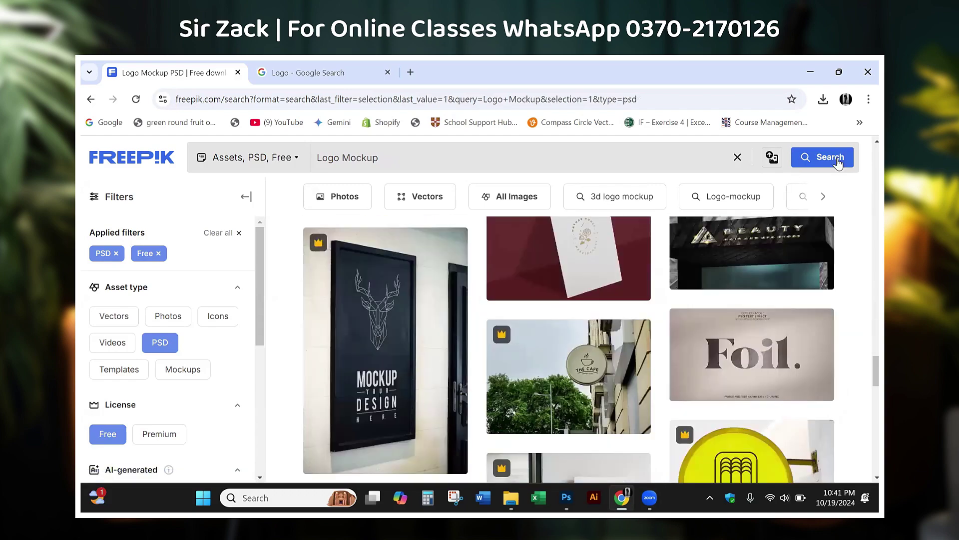
scroll(424, 401, "down", 5)
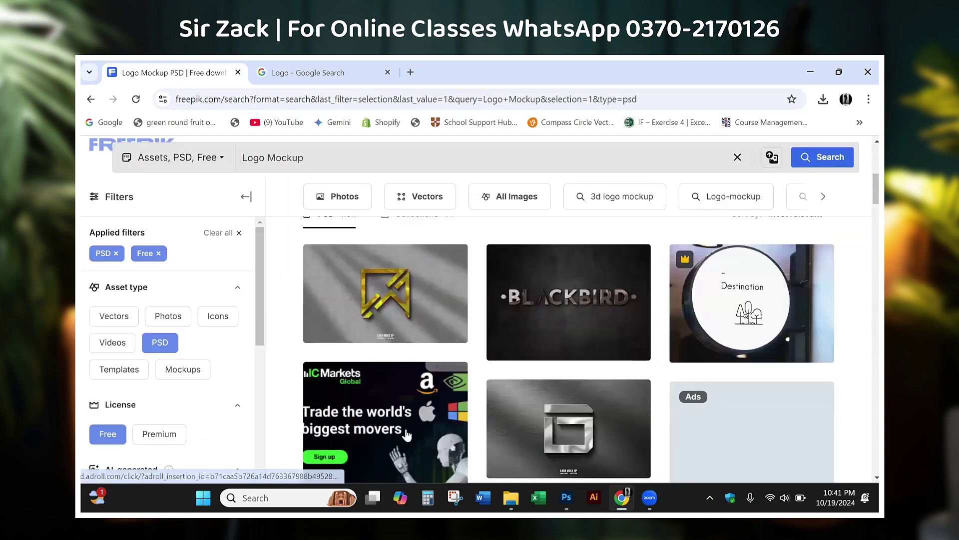
scroll(561, 385, "down", 2)
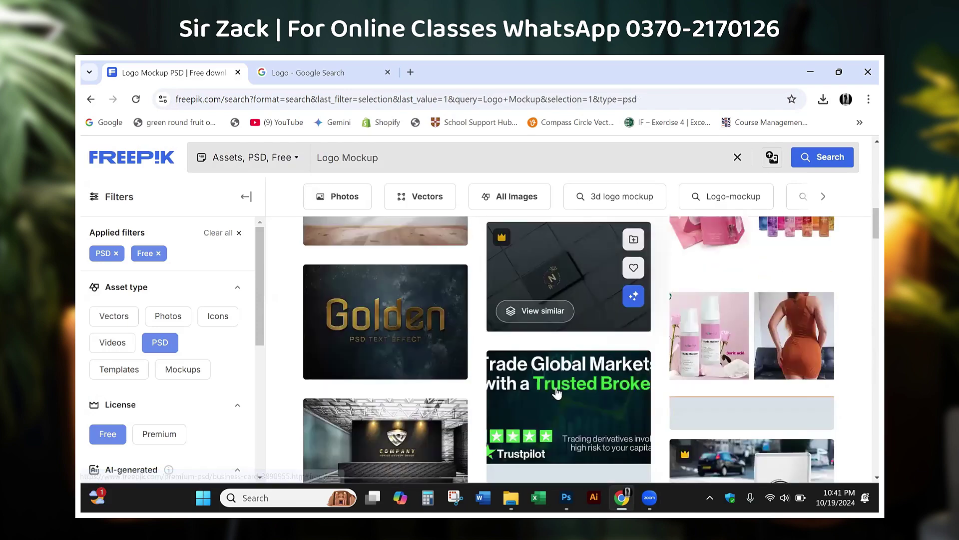
scroll(557, 392, "down", 1)
scroll(530, 382, "down", 3)
scroll(467, 391, "down", 2)
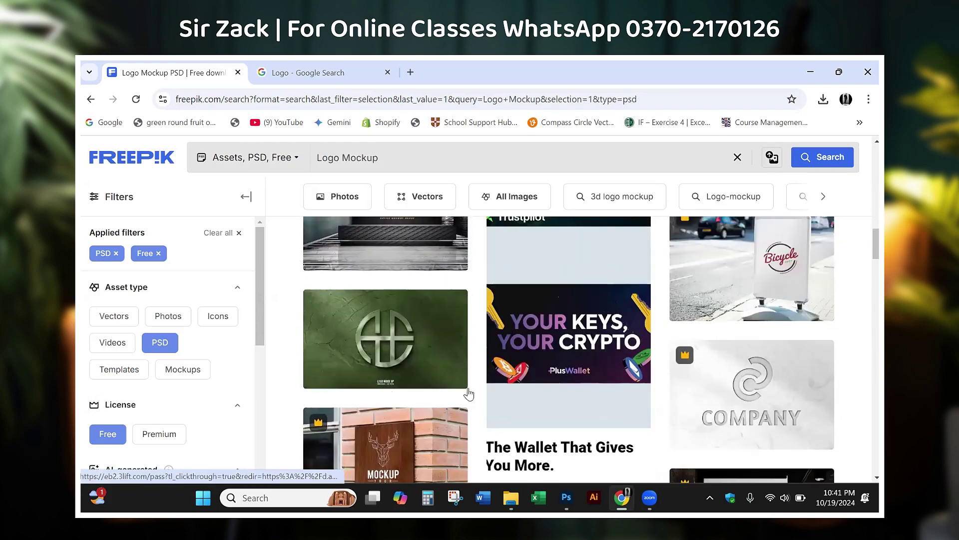
scroll(664, 389, "down", 2)
scroll(663, 390, "down", 3)
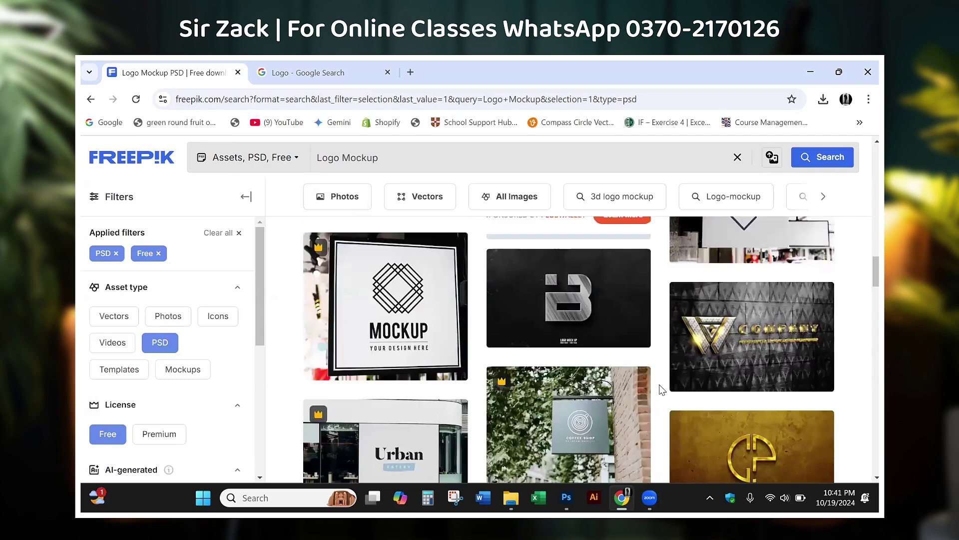
scroll(663, 390, "down", 2)
scroll(662, 390, "down", 3)
scroll(659, 390, "down", 2)
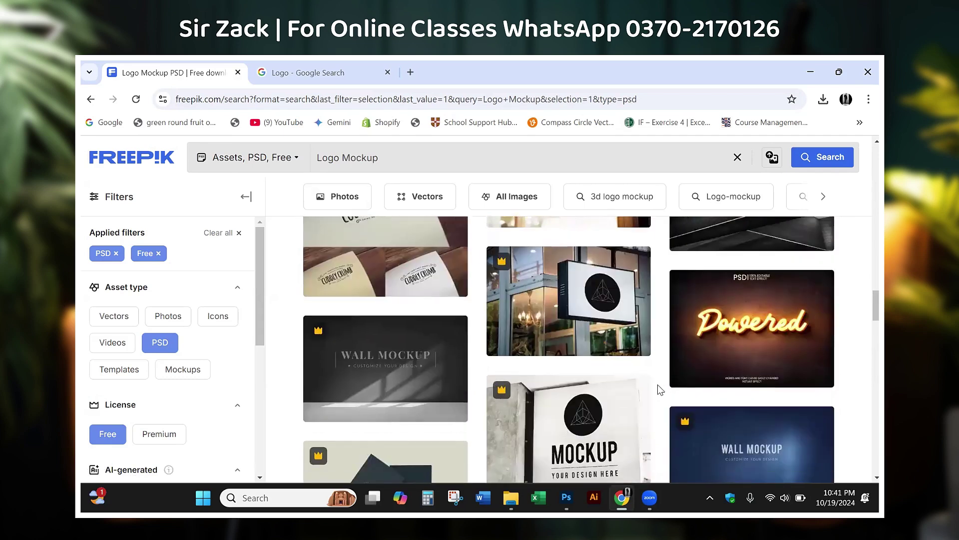
scroll(657, 391, "down", 2)
scroll(656, 390, "down", 3)
scroll(652, 391, "down", 2)
scroll(647, 391, "down", 3)
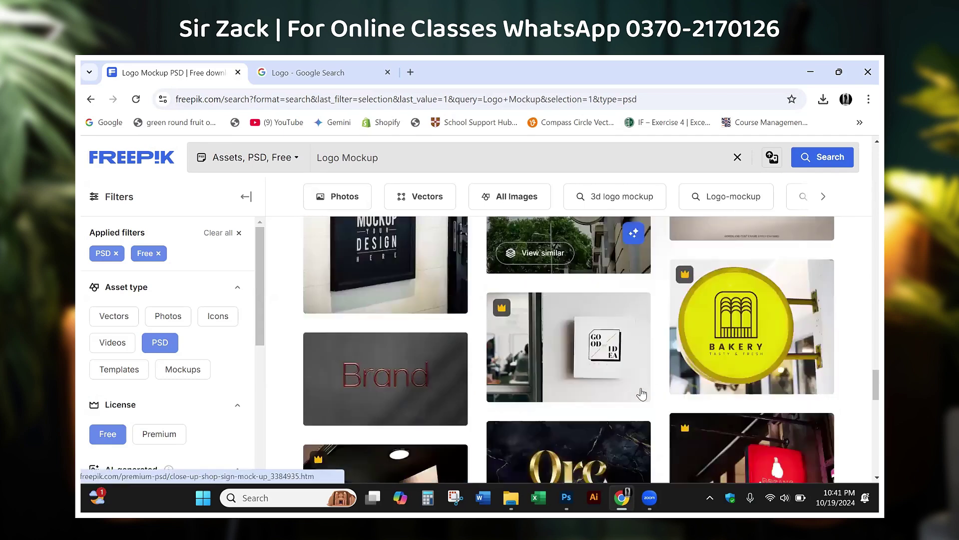
scroll(643, 392, "down", 3)
scroll(642, 390, "down", 4)
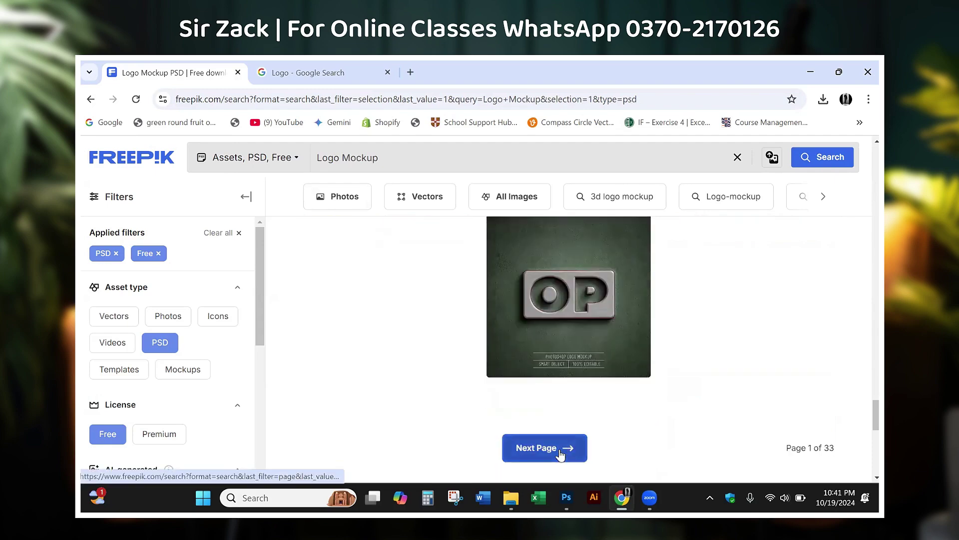
Step: Load page 2 of the free PSD Logo Mockup results and scroll through it
left_click(559, 448)
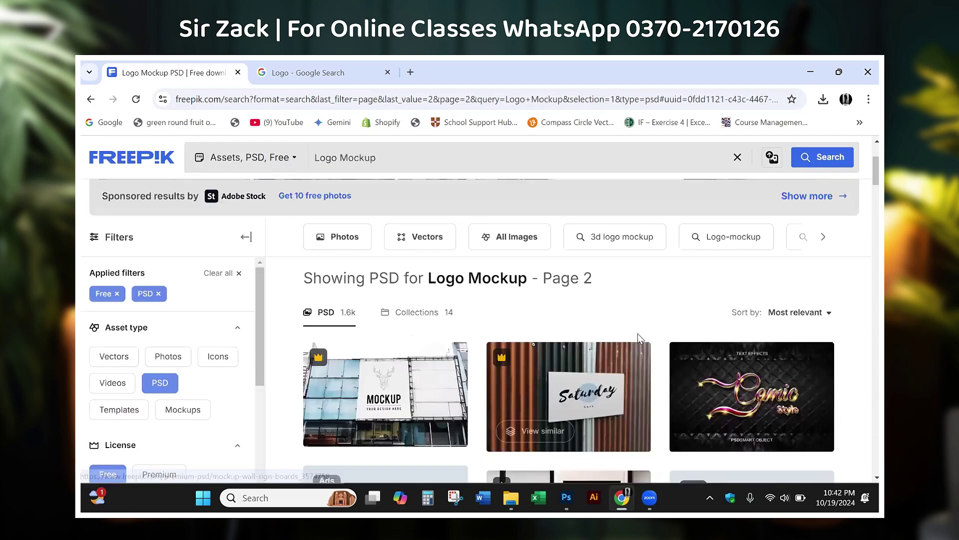
scroll(654, 319, "down", 5)
scroll(659, 360, "down", 1)
scroll(674, 399, "down", 2)
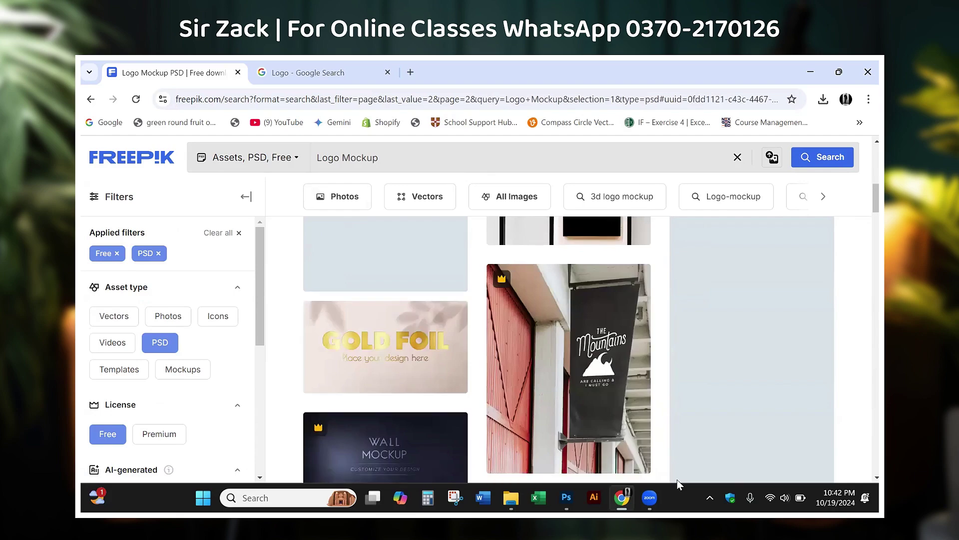
scroll(687, 439, "down", 2)
scroll(693, 412, "down", 3)
scroll(693, 411, "up", 1)
scroll(693, 411, "down", 1)
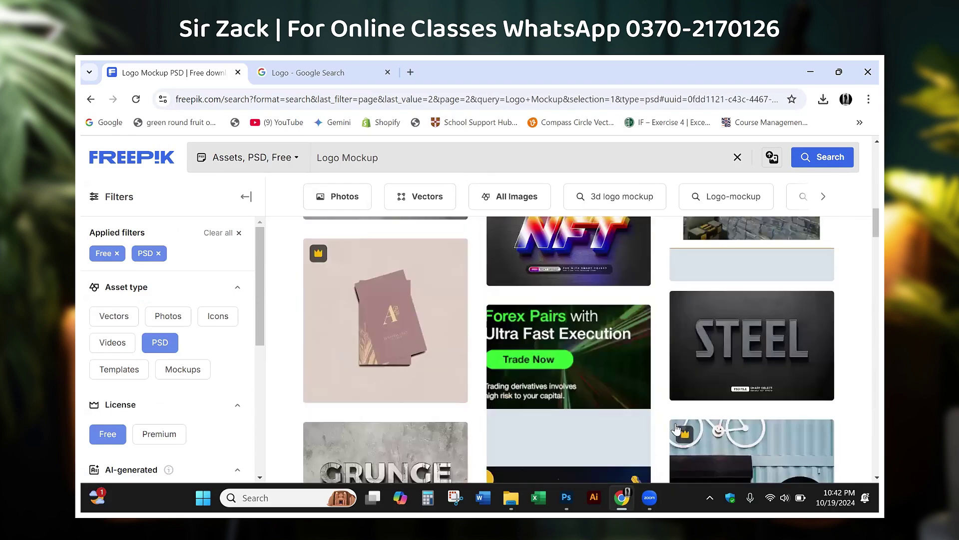
scroll(679, 425, "down", 5)
scroll(675, 429, "down", 2)
scroll(676, 429, "down", 3)
scroll(676, 428, "down", 3)
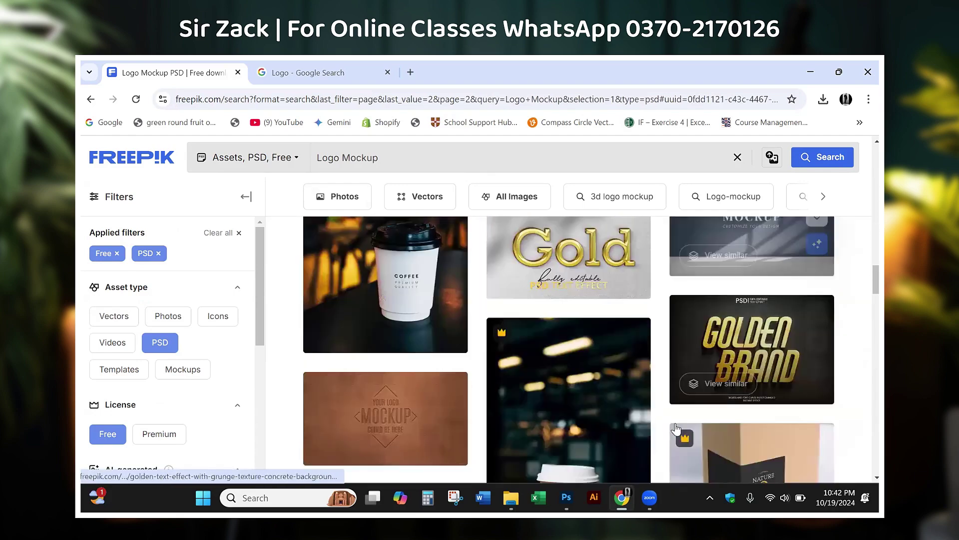
scroll(675, 428, "down", 1)
scroll(675, 429, "down", 3)
scroll(669, 425, "down", 2)
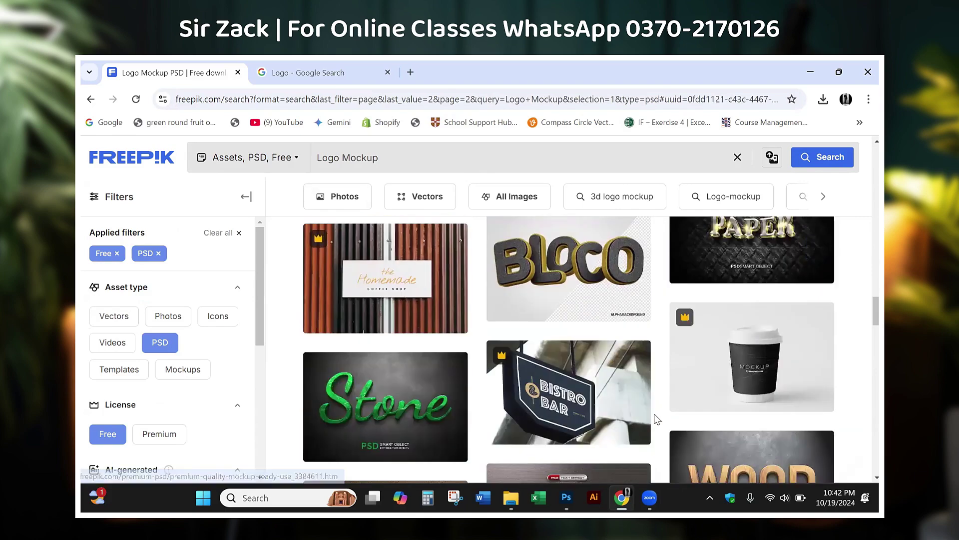
scroll(657, 418, "down", 1)
scroll(656, 419, "down", 3)
scroll(650, 424, "down", 2)
scroll(640, 435, "down", 3)
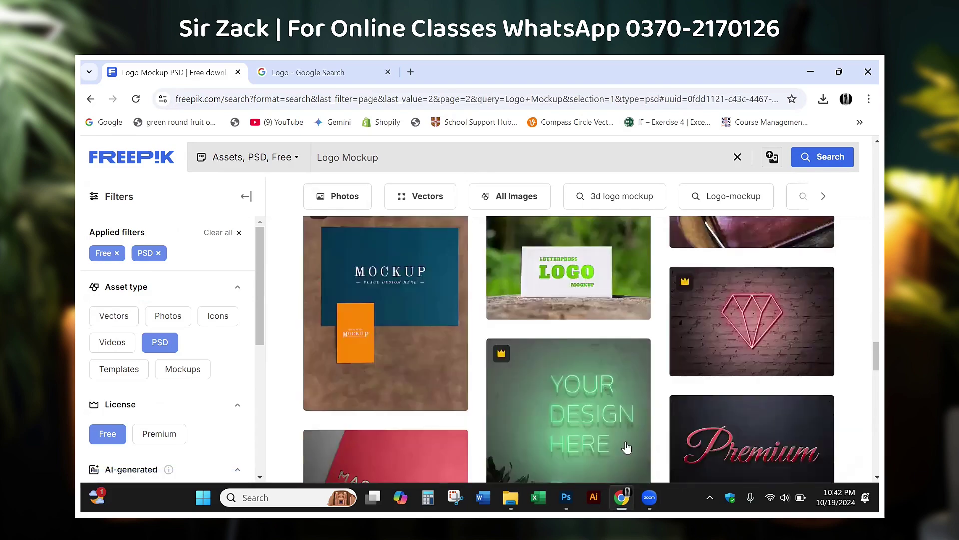
scroll(624, 448, "down", 1)
scroll(624, 448, "down", 3)
scroll(624, 445, "up", 5)
scroll(625, 442, "down", 7)
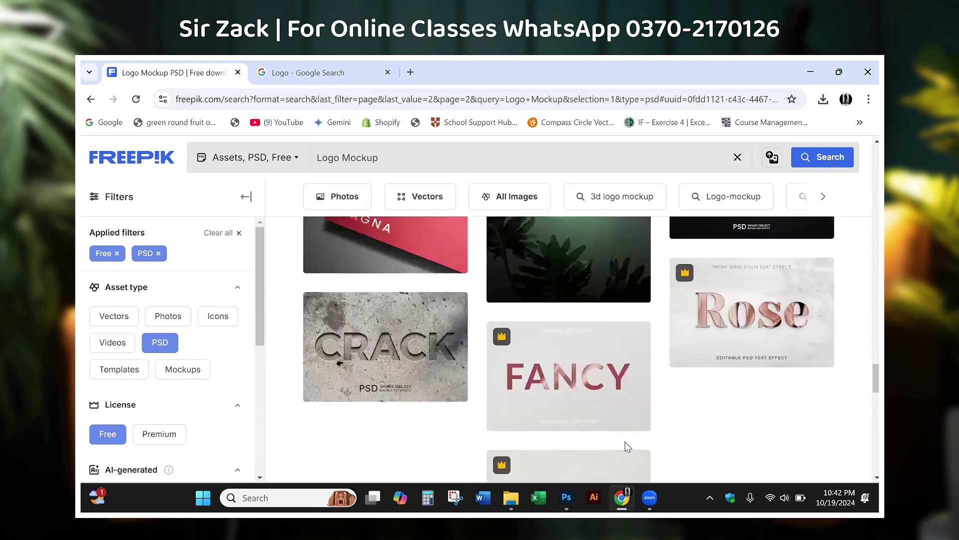
scroll(625, 441, "down", 2)
scroll(625, 442, "down", 2)
scroll(585, 436, "down", 4)
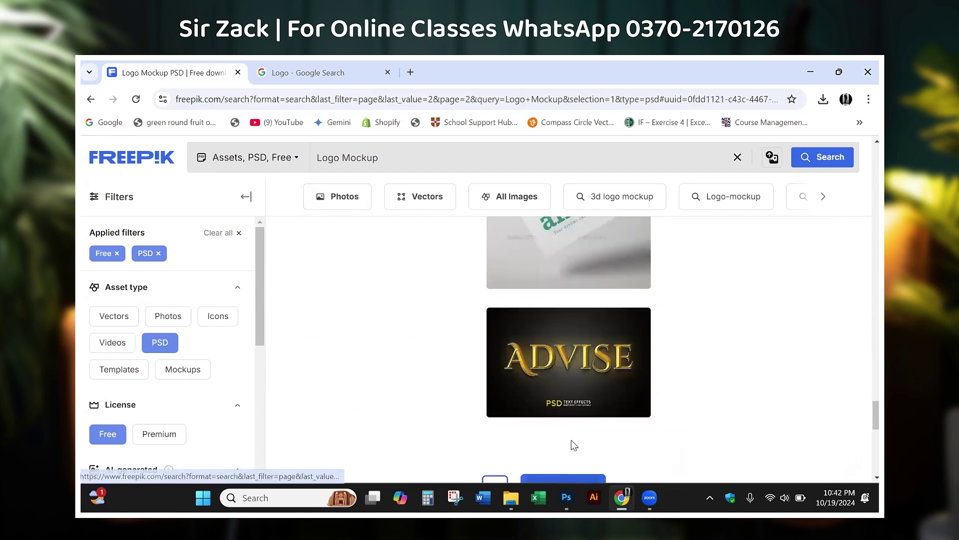
scroll(578, 433, "down", 2)
Step: Advance to page 3 of the Logo Mockup results and scroll through it
left_click(573, 363)
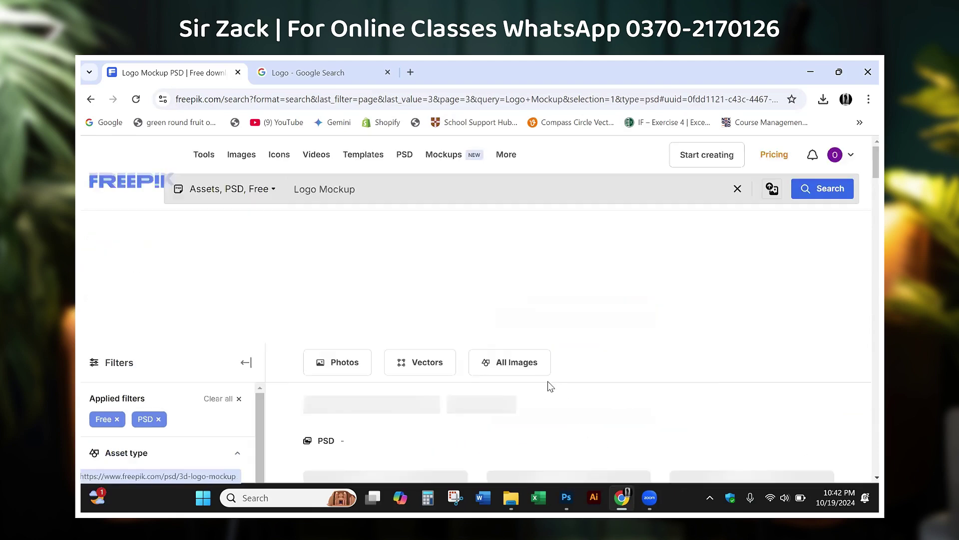
scroll(537, 385, "down", 2)
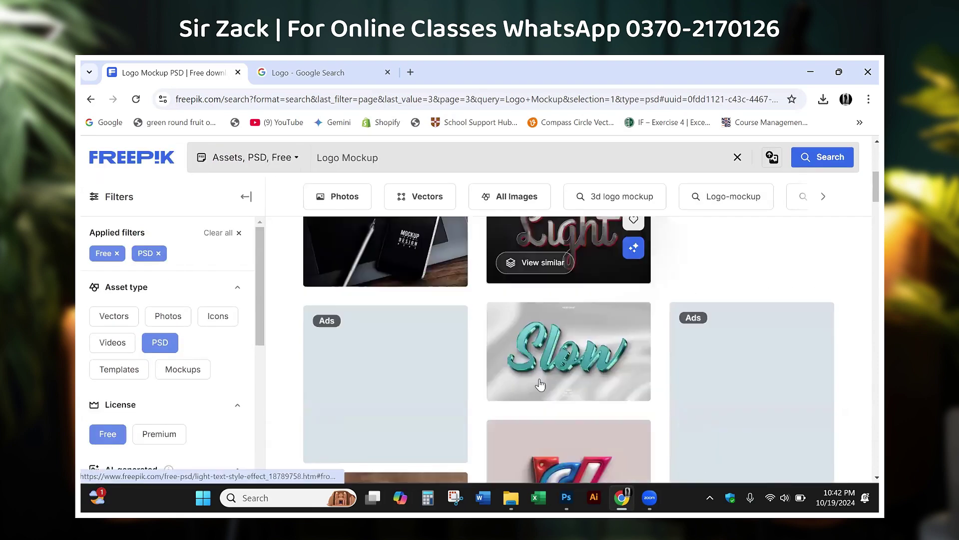
scroll(539, 379, "down", 4)
scroll(538, 378, "down", 4)
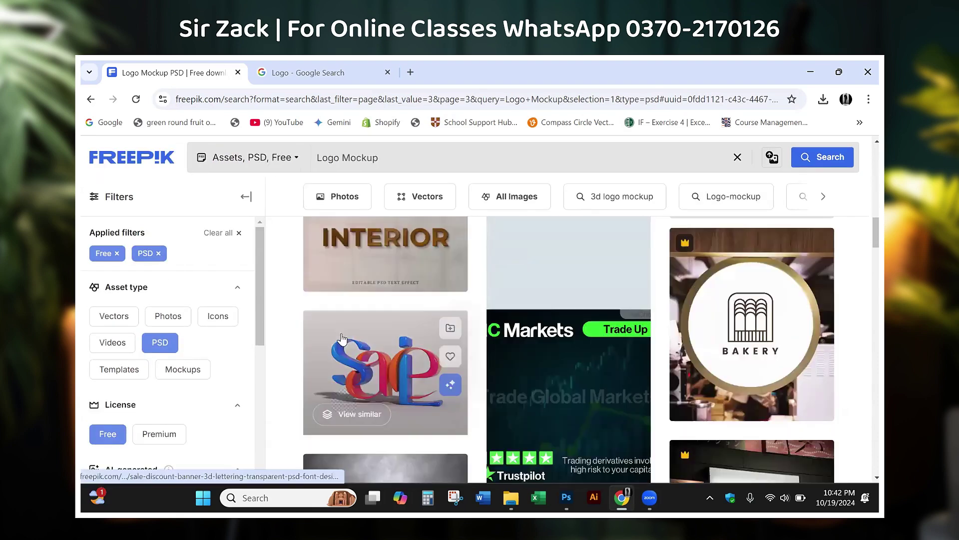
scroll(450, 360, "down", 4)
scroll(347, 337, "down", 4)
scroll(353, 368, "down", 5)
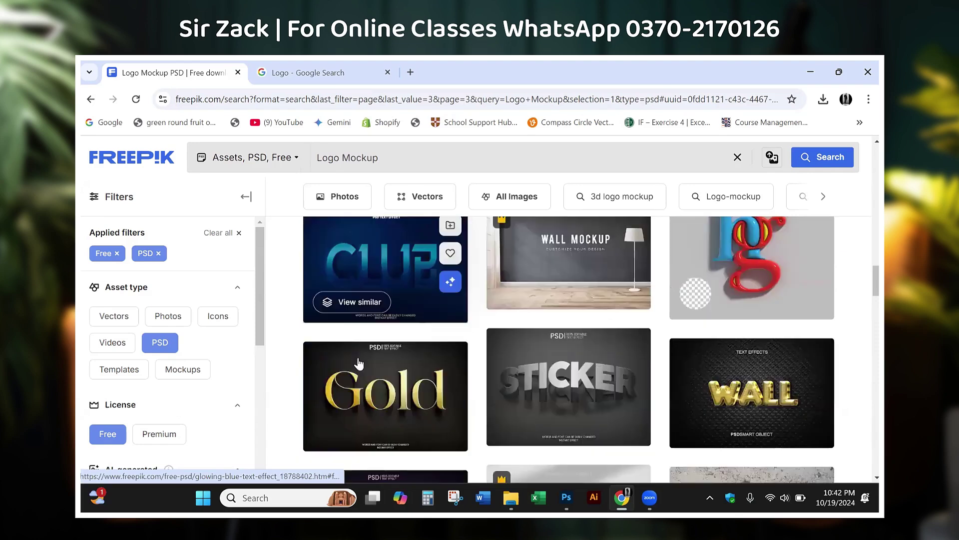
scroll(399, 370, "down", 2)
scroll(444, 373, "up", 3)
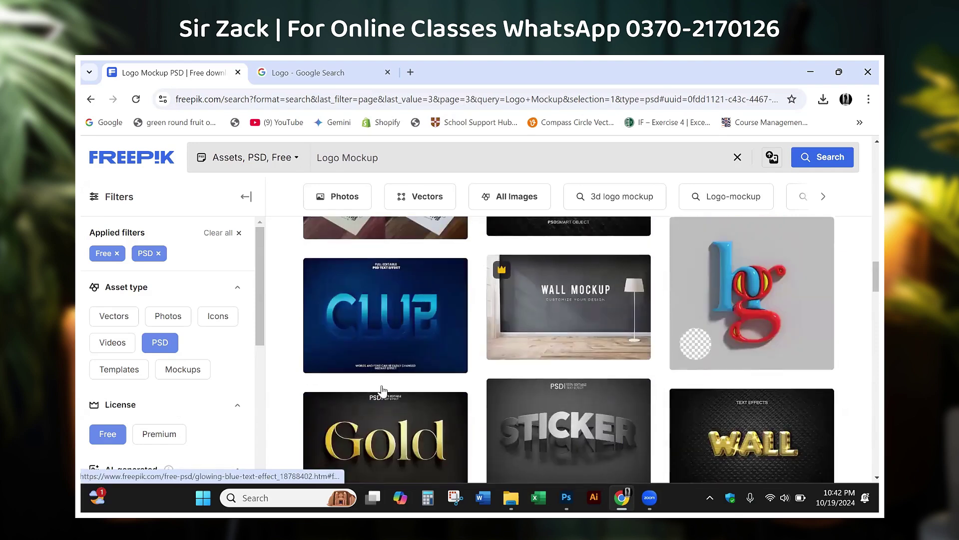
scroll(423, 349, "down", 3)
scroll(400, 289, "down", 5)
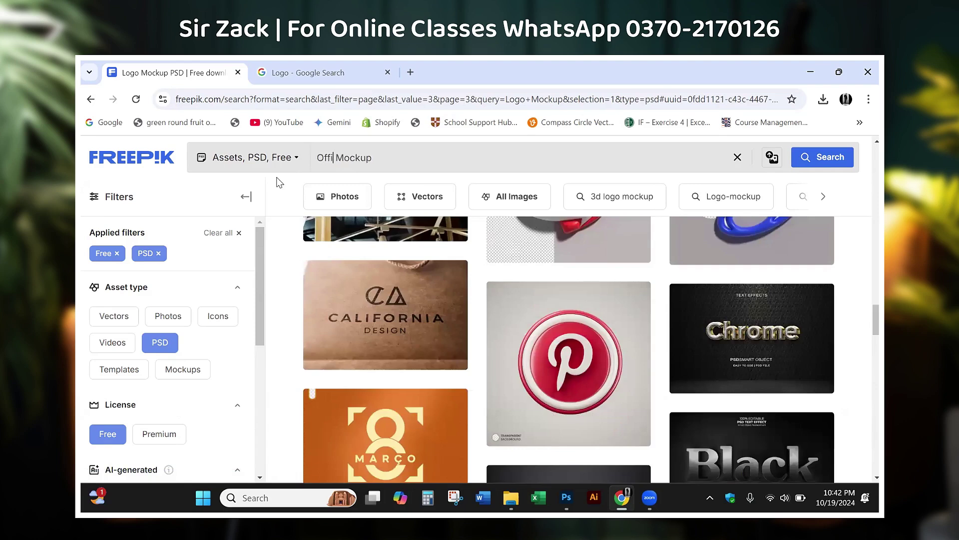
Step: Search Freepik's free PSDs for 'Office logo Mockup', then 'Reception logo Mockup'
key("Return")
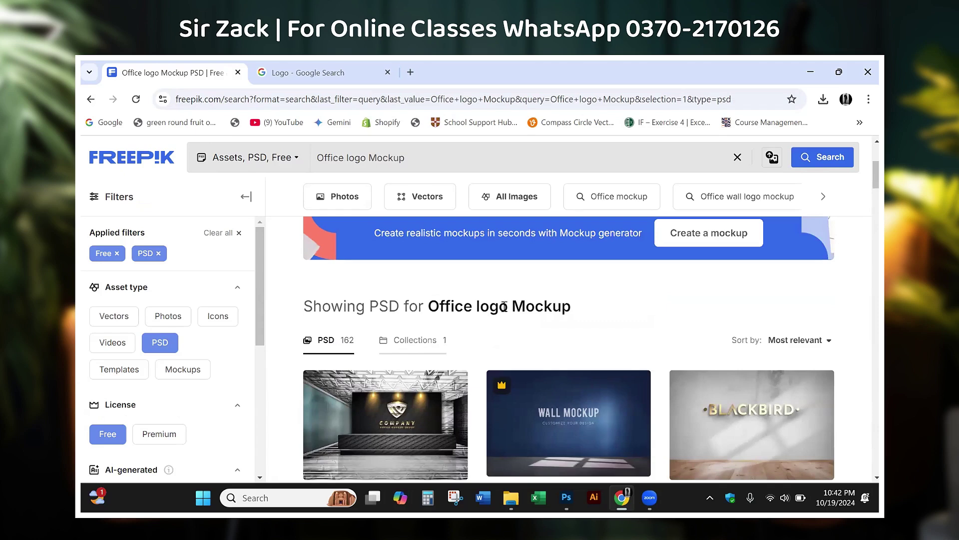
scroll(521, 305, "down", 5)
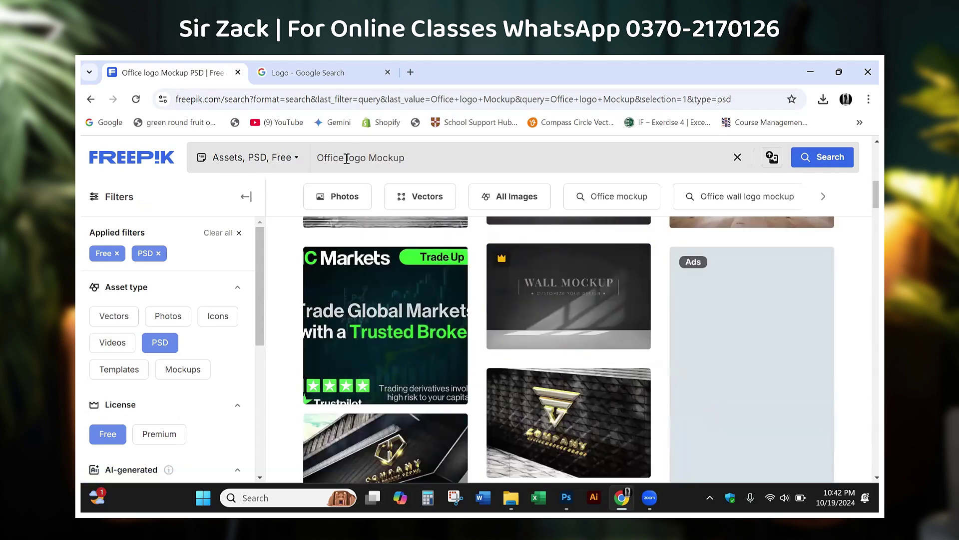
left_click_drag(344, 158, 284, 165)
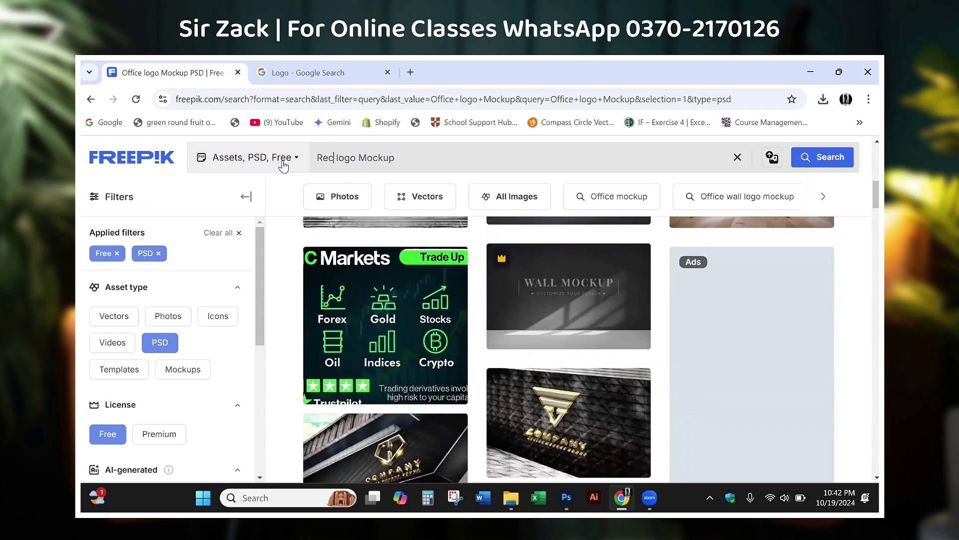
type("on")
key("Return")
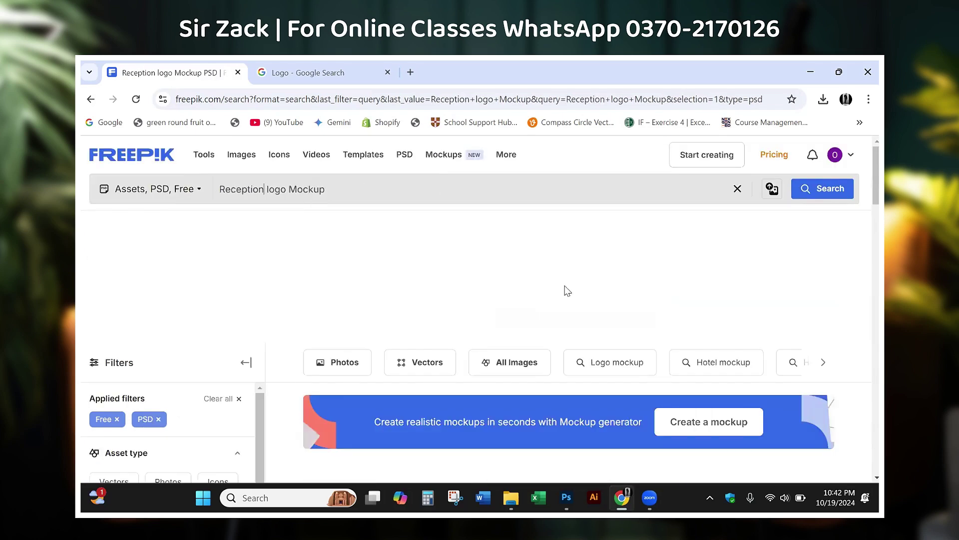
scroll(599, 303, "down", 3)
scroll(599, 303, "up", 5)
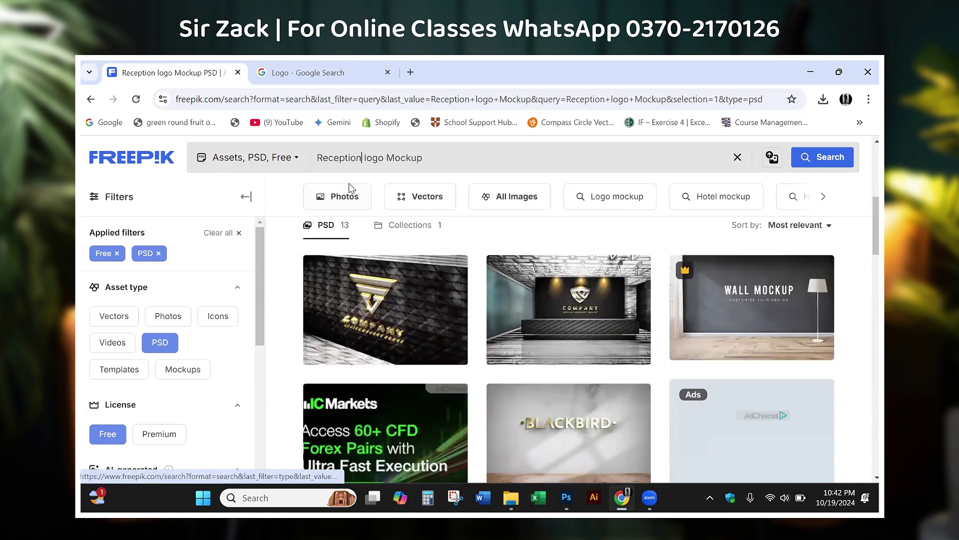
scroll(480, 230, "up", 2)
type("Buildi")
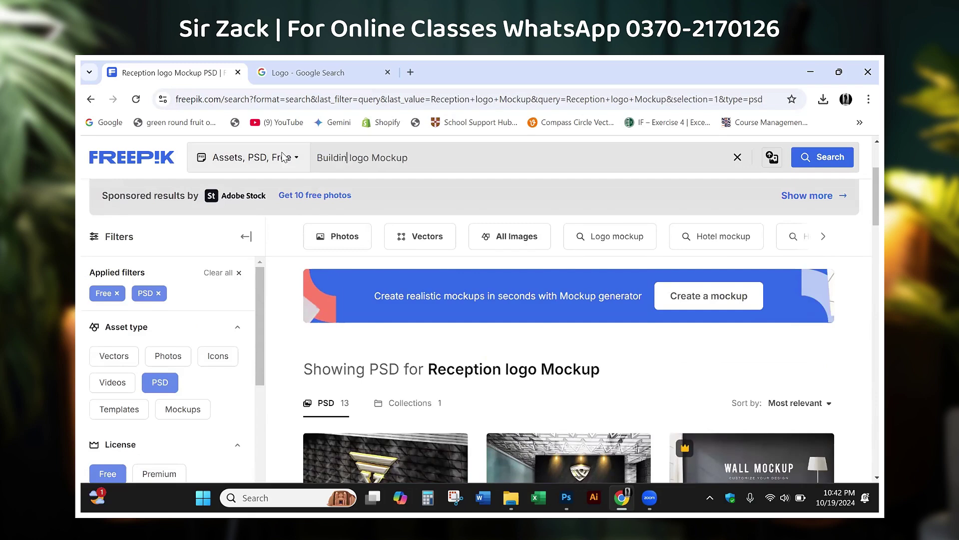
Step: Search 'Building logo Mockup' and scroll through the 53 free PSD results
type("g")
key("Return")
scroll(680, 376, "down", 2)
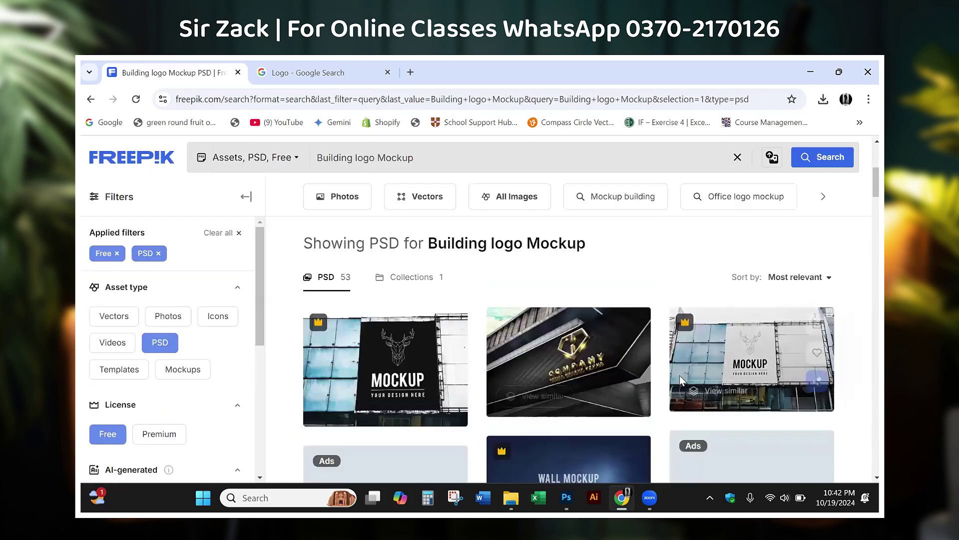
scroll(680, 375, "down", 3)
scroll(682, 373, "up", 3)
scroll(681, 374, "down", 5)
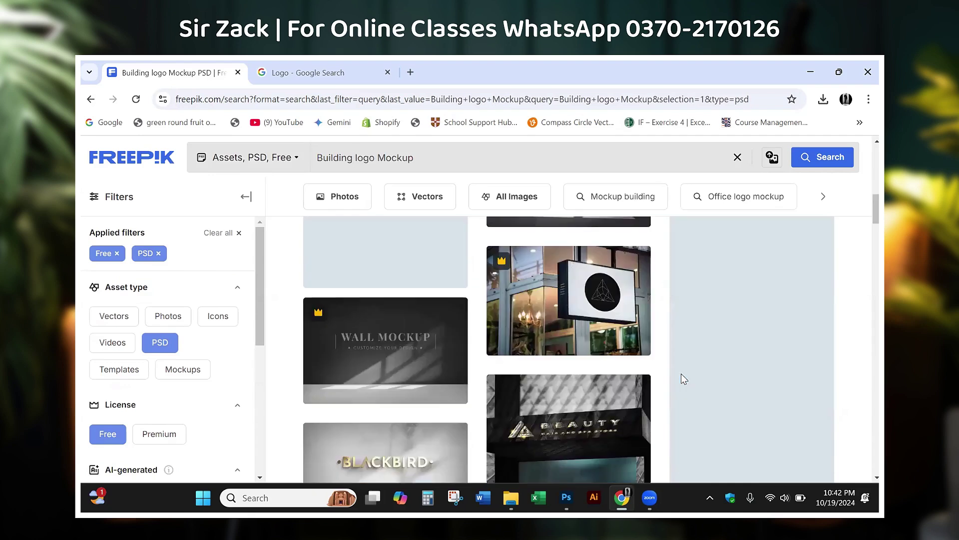
scroll(682, 374, "down", 3)
scroll(650, 390, "down", 3)
scroll(554, 427, "down", 2)
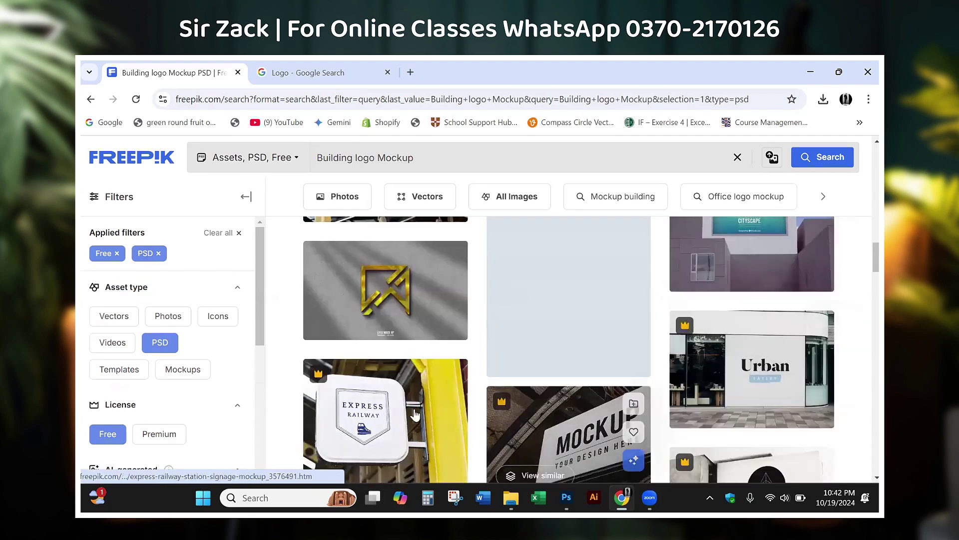
scroll(387, 293, "down", 5)
scroll(387, 292, "down", 5)
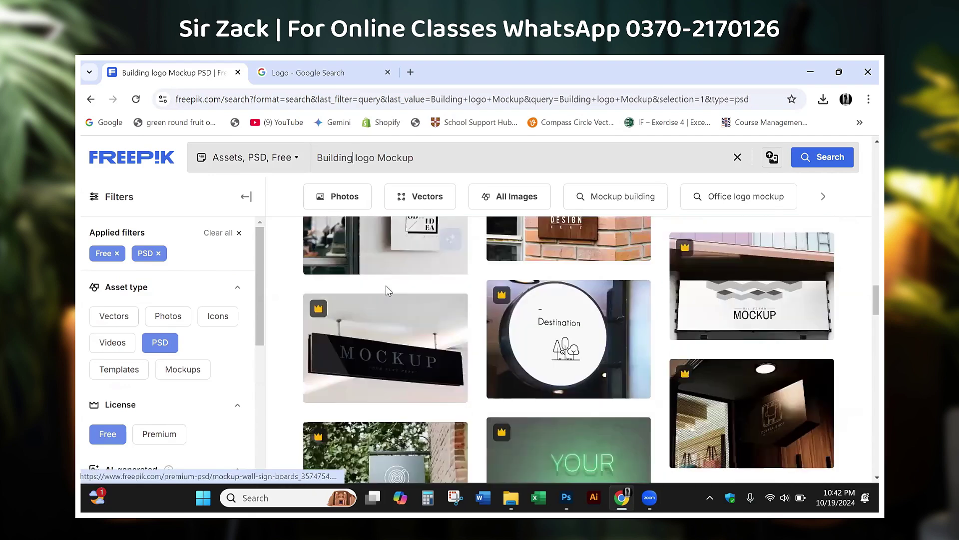
scroll(386, 286, "down", 5)
scroll(386, 287, "down", 5)
scroll(386, 290, "down", 5)
scroll(386, 289, "down", 5)
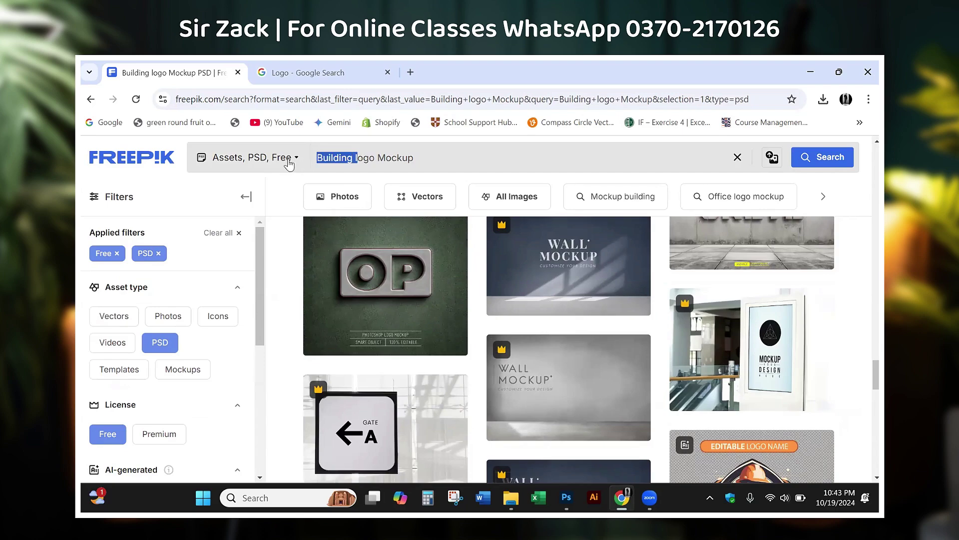
type("L")
Step: Search Freepik free PSDs for 'Logo Mockup' and scroll the results
key("Return")
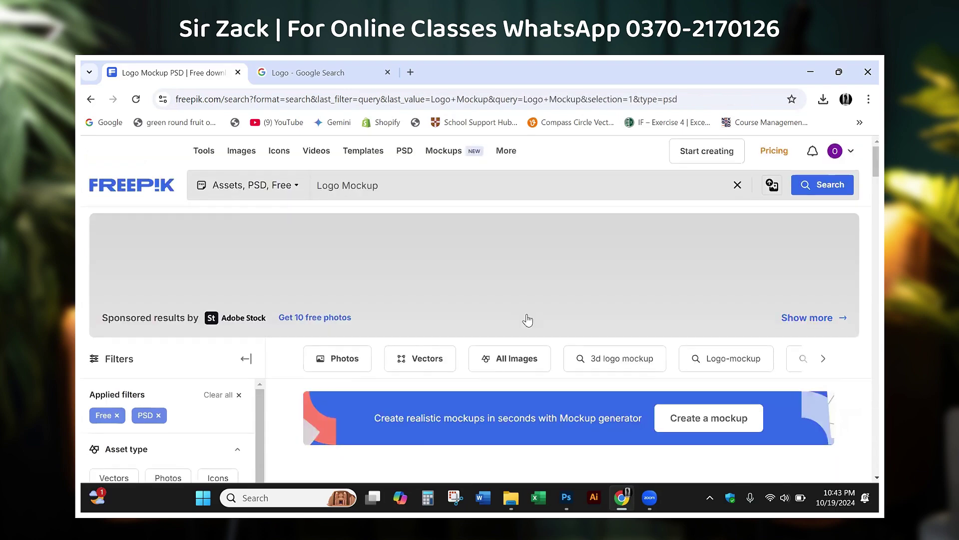
mouse_move(569, 364)
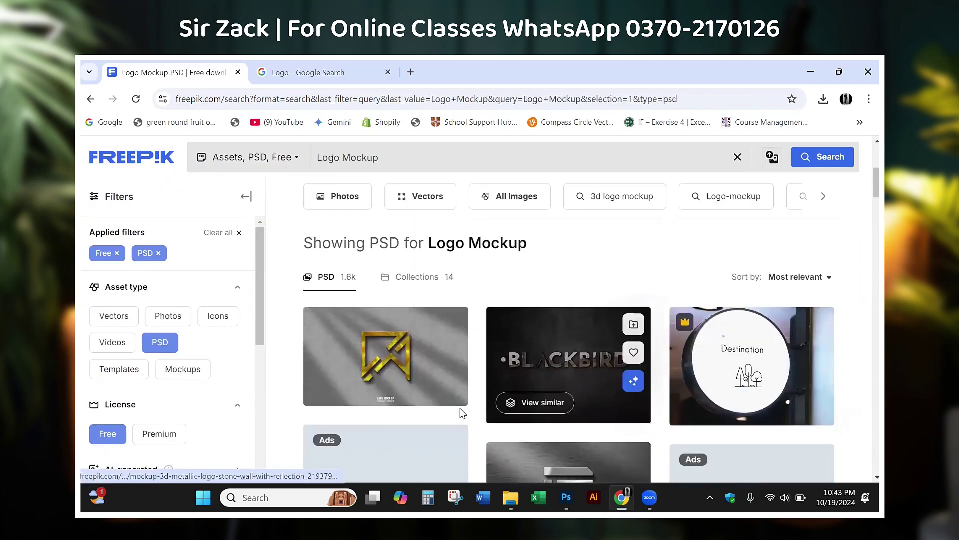
scroll(670, 427, "down", 4)
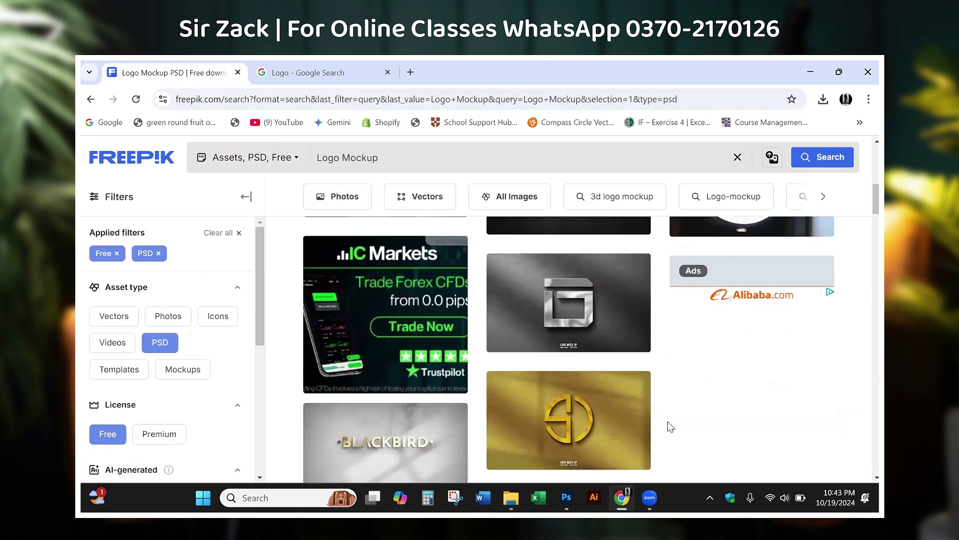
scroll(671, 426, "down", 3)
scroll(670, 426, "down", 1)
scroll(670, 426, "down", 1)
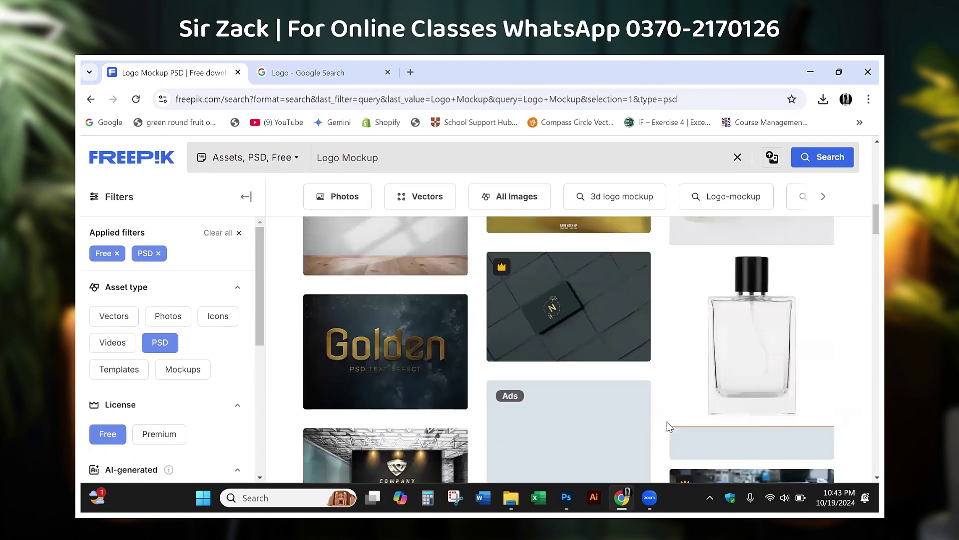
scroll(671, 427, "down", 3)
scroll(670, 426, "down", 3)
scroll(599, 415, "down", 3)
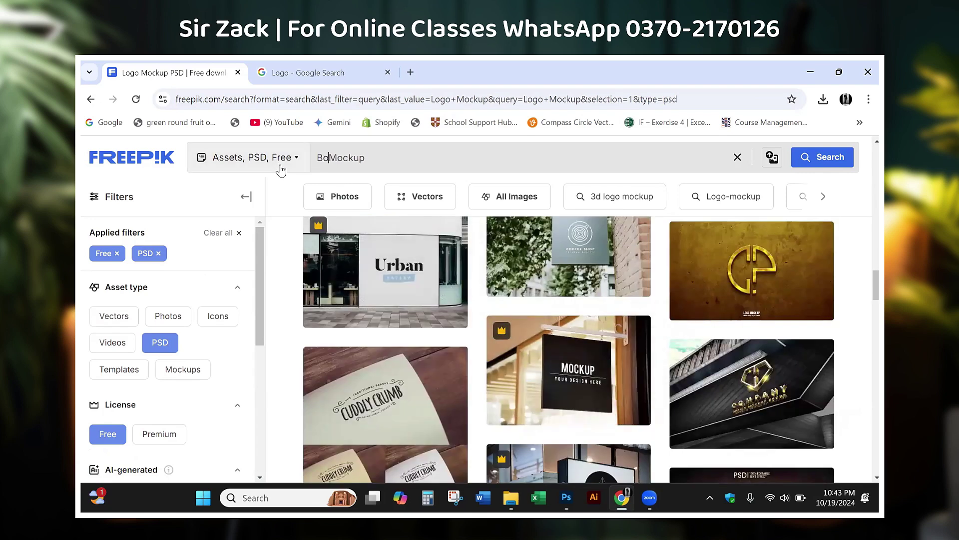
type("ok")
Step: Browse the 422 free 'Book Mockup' PSDs, then return to the 'Logo' Google Images tab
key("Return")
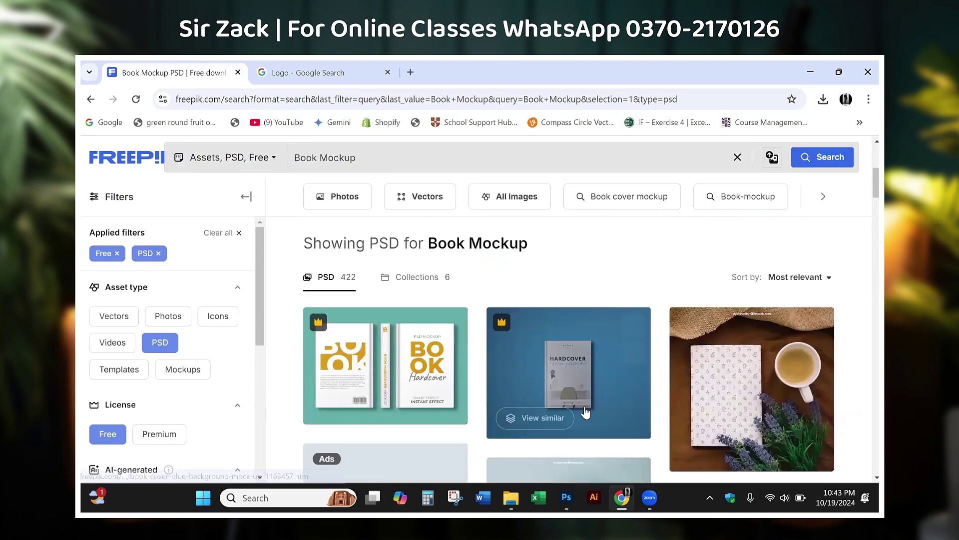
scroll(687, 442, "down", 5)
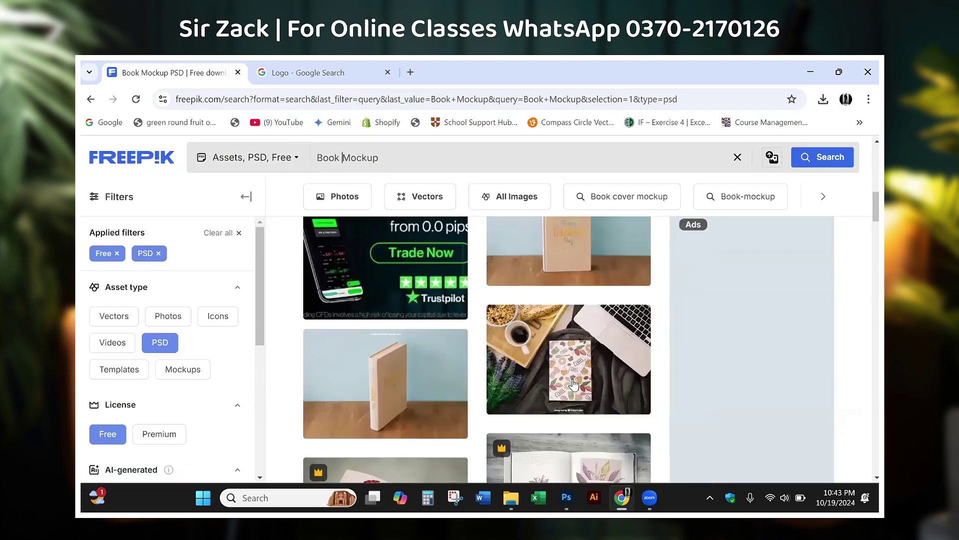
scroll(572, 379, "up", 10)
scroll(574, 382, "down", 3)
scroll(575, 382, "down", 5)
scroll(574, 385, "down", 3)
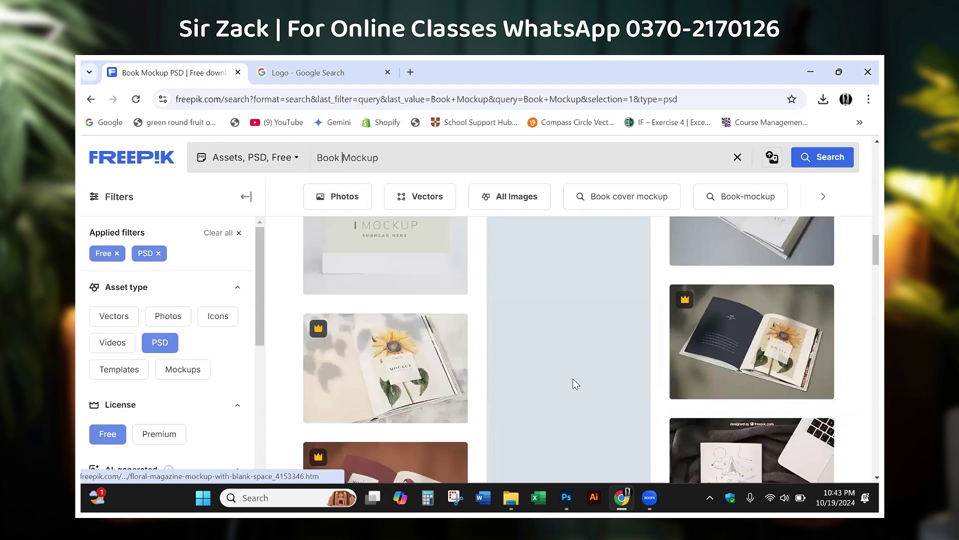
scroll(559, 390, "down", 2)
scroll(552, 394, "down", 5)
scroll(551, 394, "down", 5)
scroll(551, 395, "down", 5)
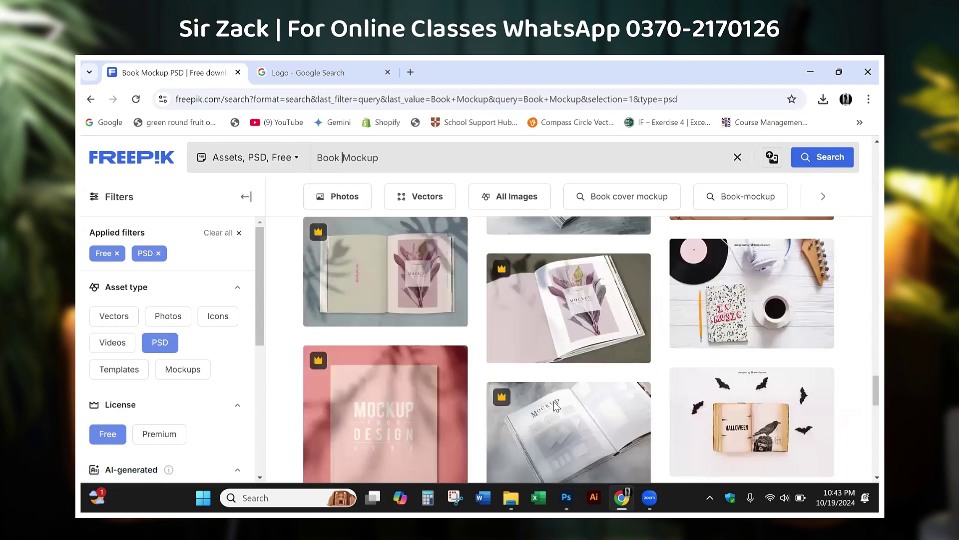
scroll(551, 395, "down", 5)
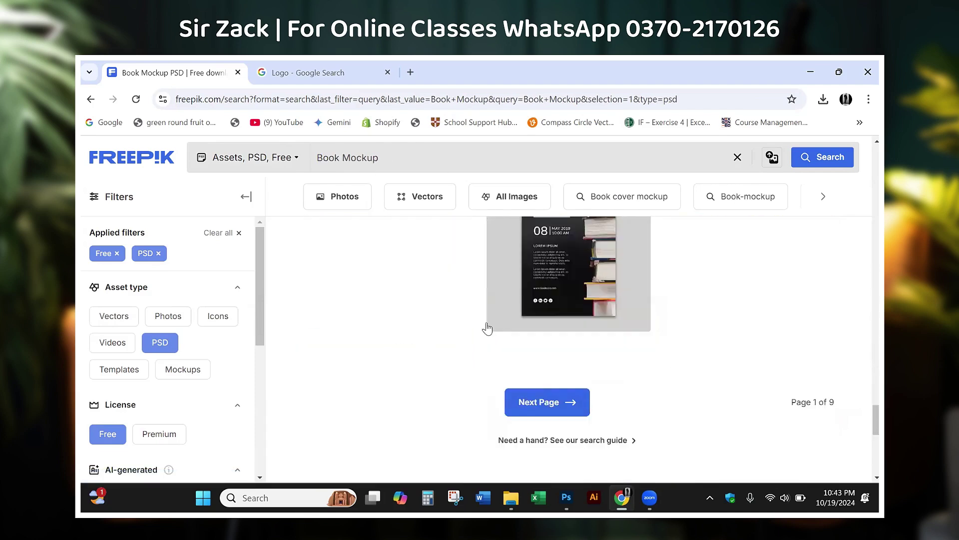
scroll(544, 375, "up", 3)
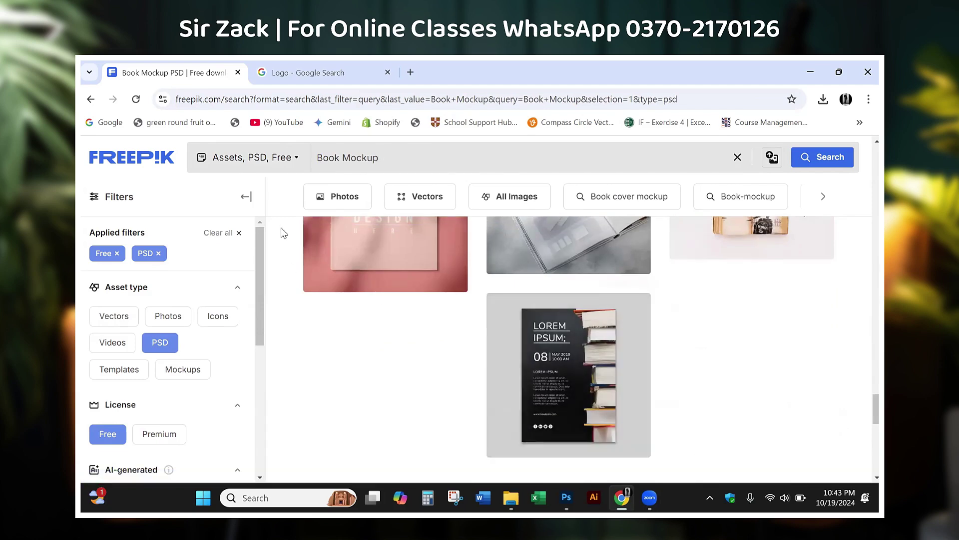
left_click(270, 75)
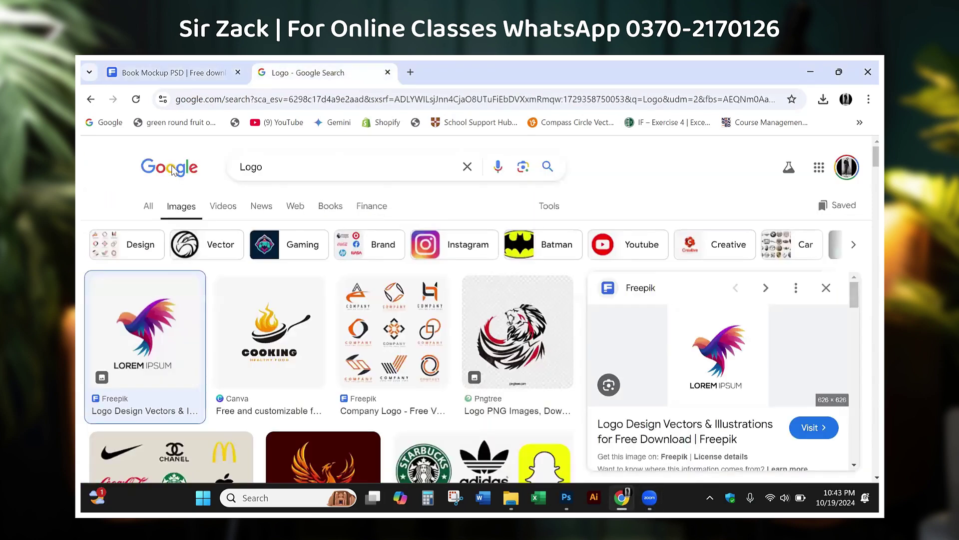
Step: Run a Google search for 'logo mockup free download'
left_click(221, 157)
left_click(347, 260)
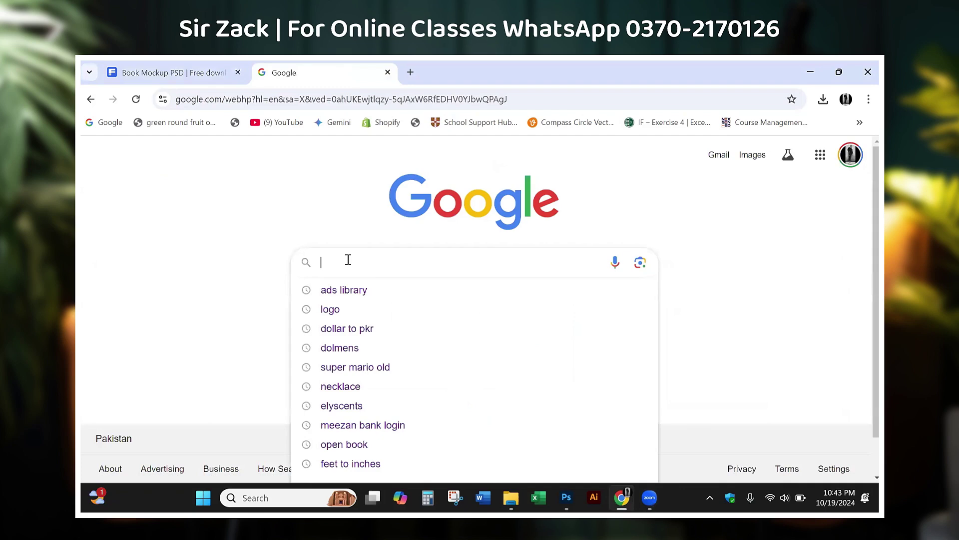
type("Logo mock")
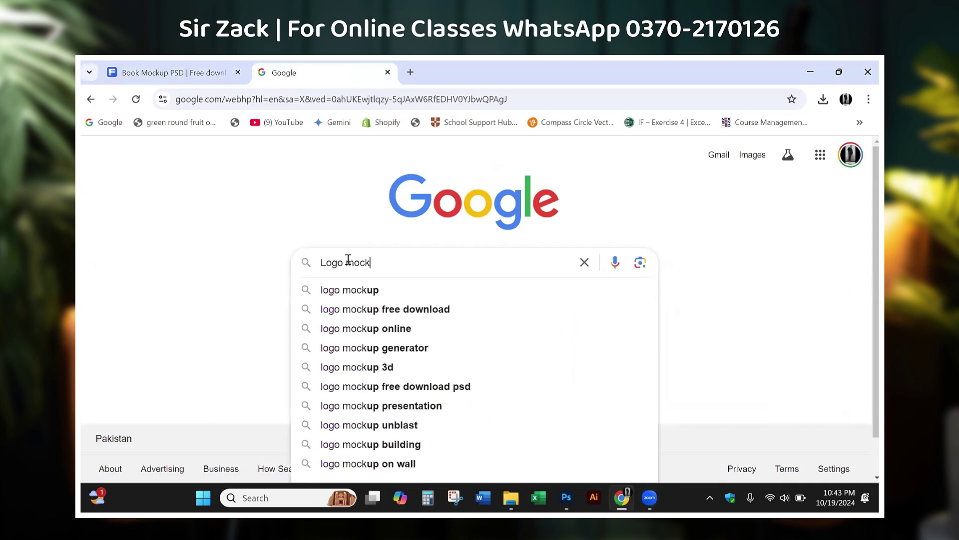
left_click(434, 311)
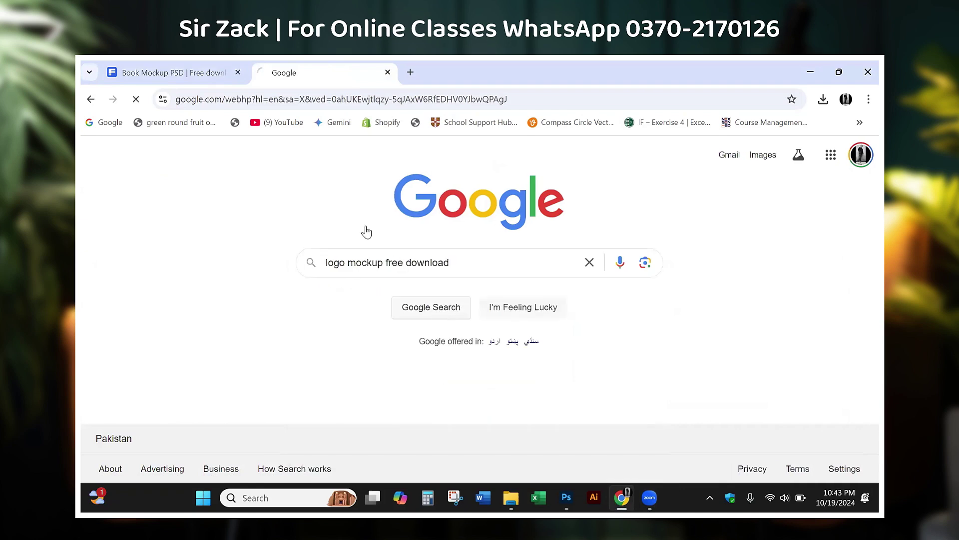
Step: Open GraphicsFamily's '1003+ Free Mockups' result and browse its logo mockups
scroll(395, 331, "down", 2)
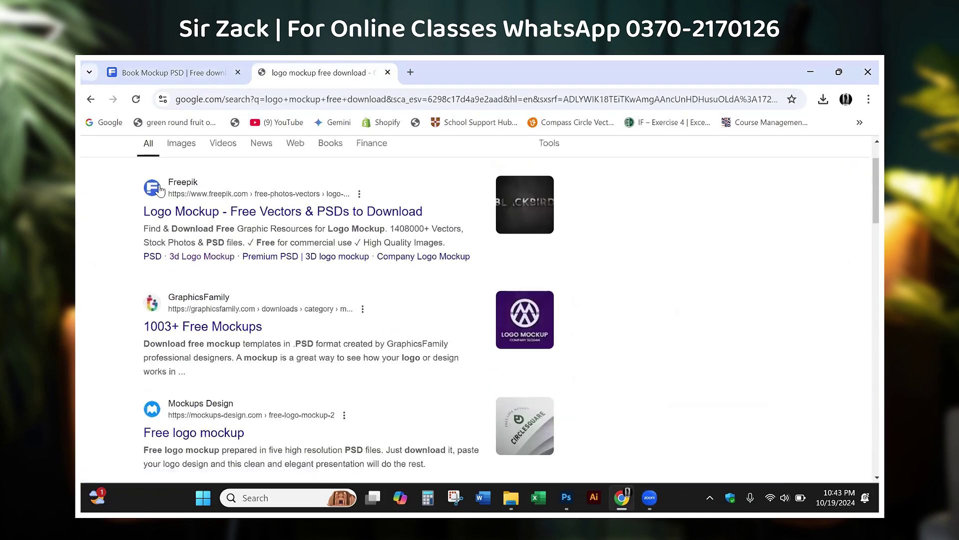
left_click(131, 334)
scroll(504, 353, "down", 3)
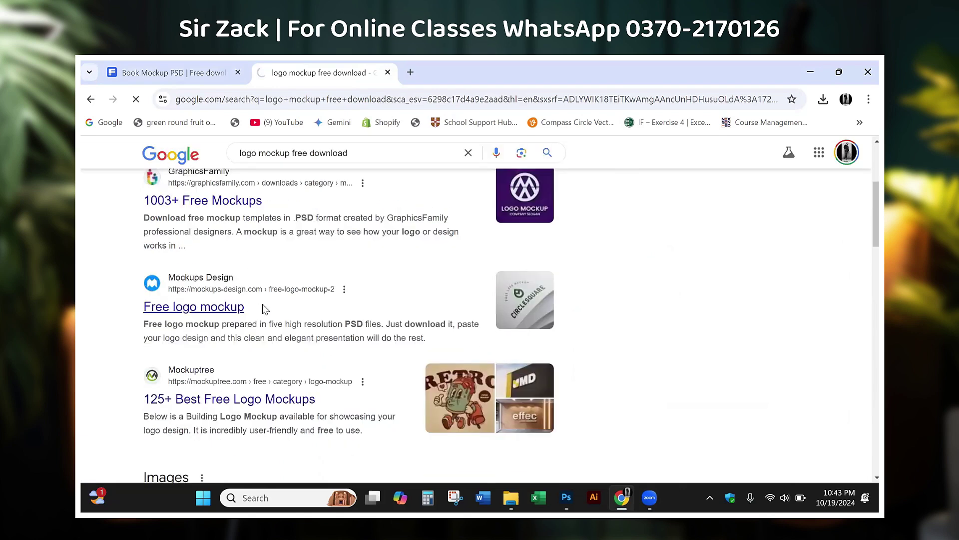
scroll(230, 324, "down", 3)
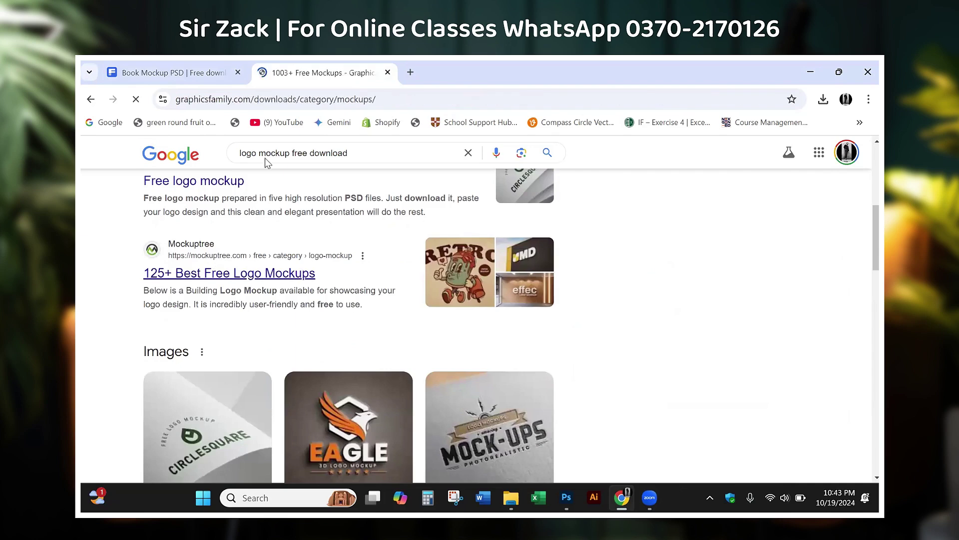
scroll(473, 313, "down", 5)
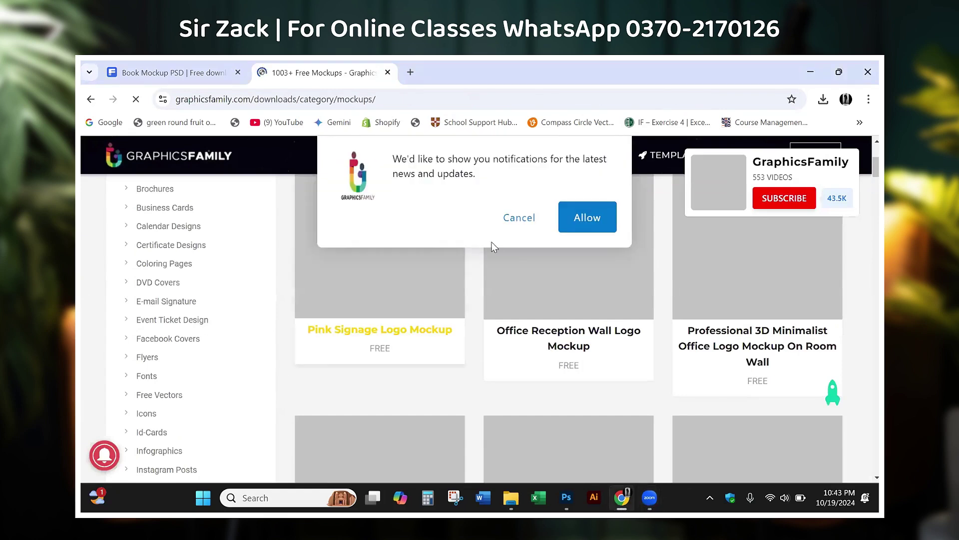
Step: Decline notifications, open the 3D Minimalist Office Logo Mockup On Room Wall page, close the ad
right_click(515, 220)
left_click(517, 219)
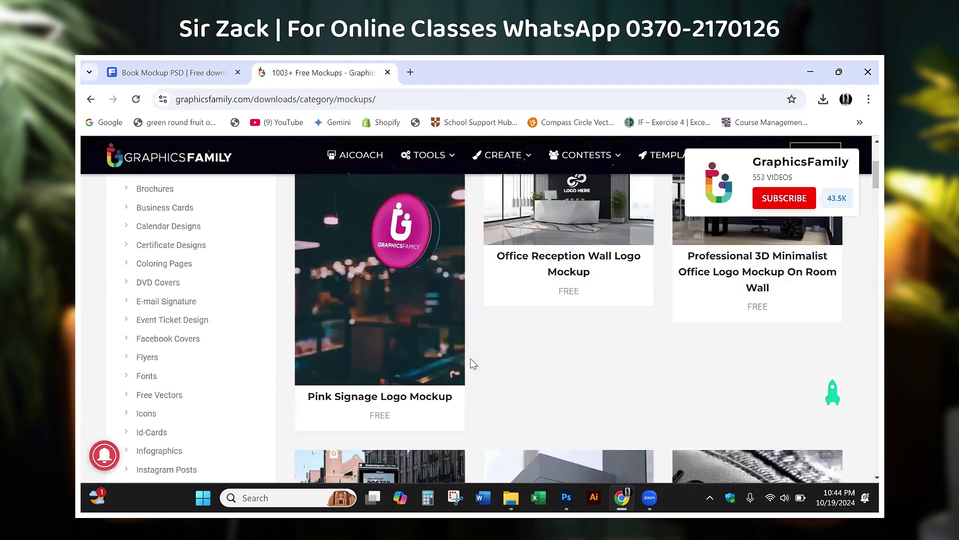
scroll(650, 350, "up", 1)
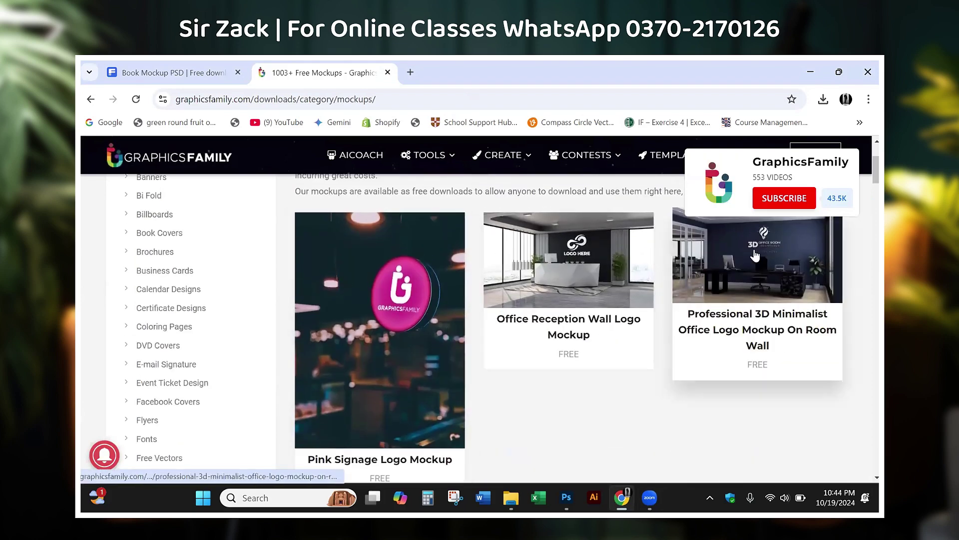
scroll(605, 317, "down", 2)
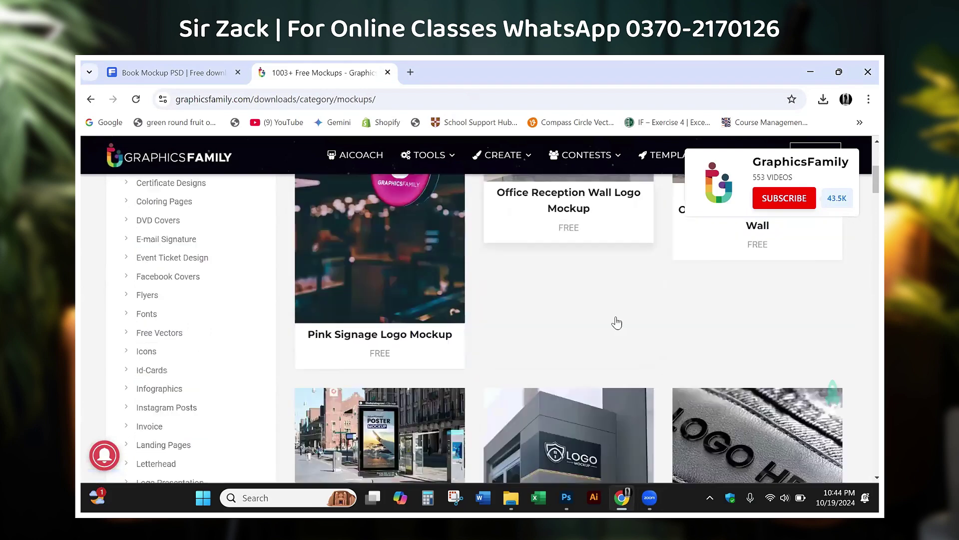
scroll(615, 323, "up", 4)
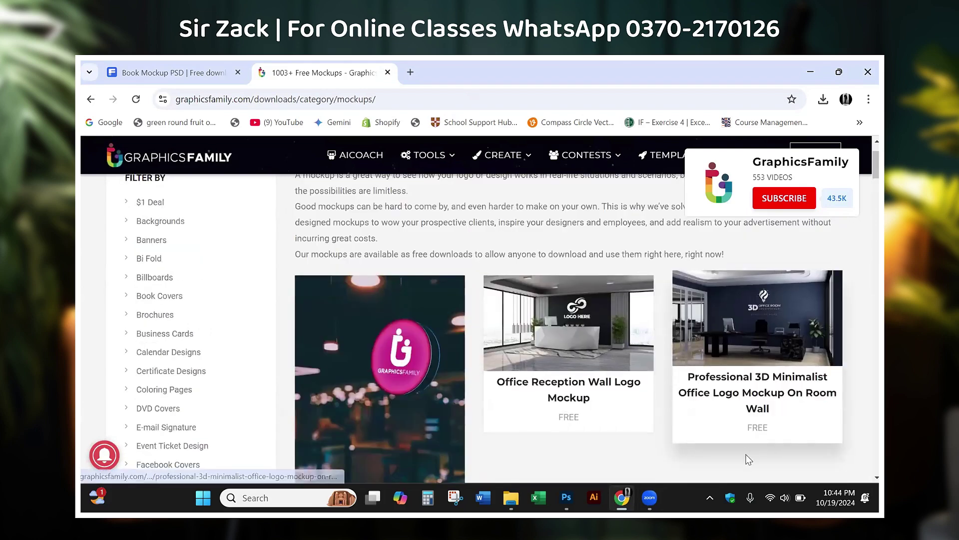
left_click(749, 398)
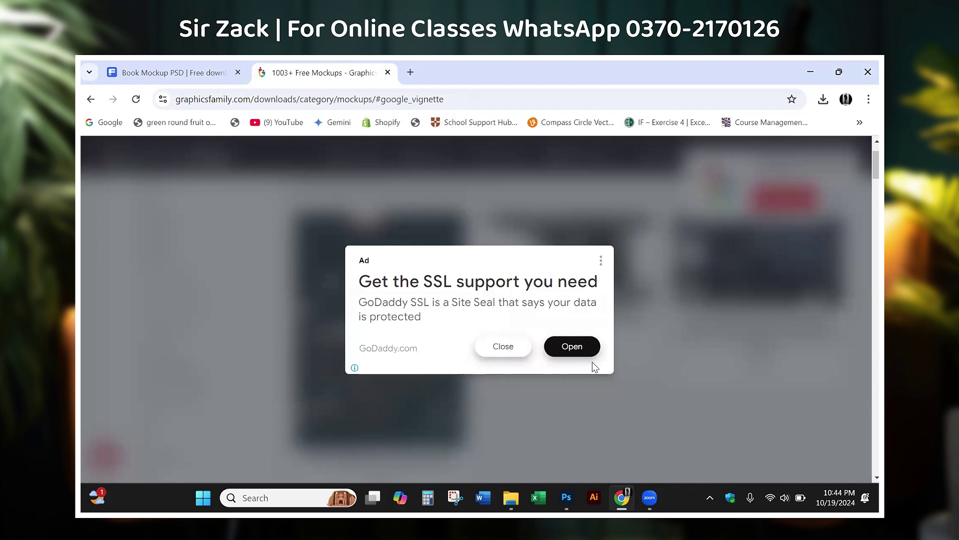
left_click(499, 350)
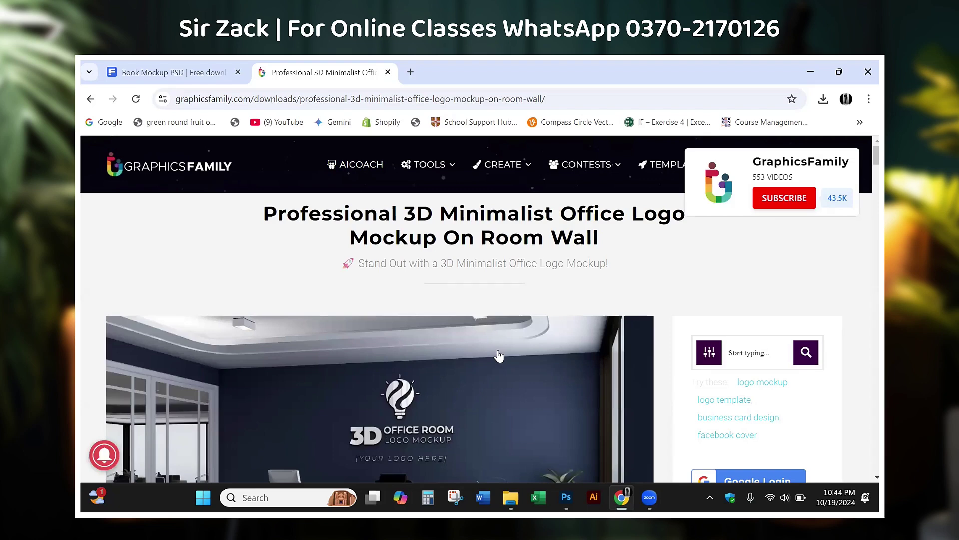
Step: Open the office wall logo mockup via EDIT ONLINE in the Photopea-based editor
scroll(515, 351, "down", 4)
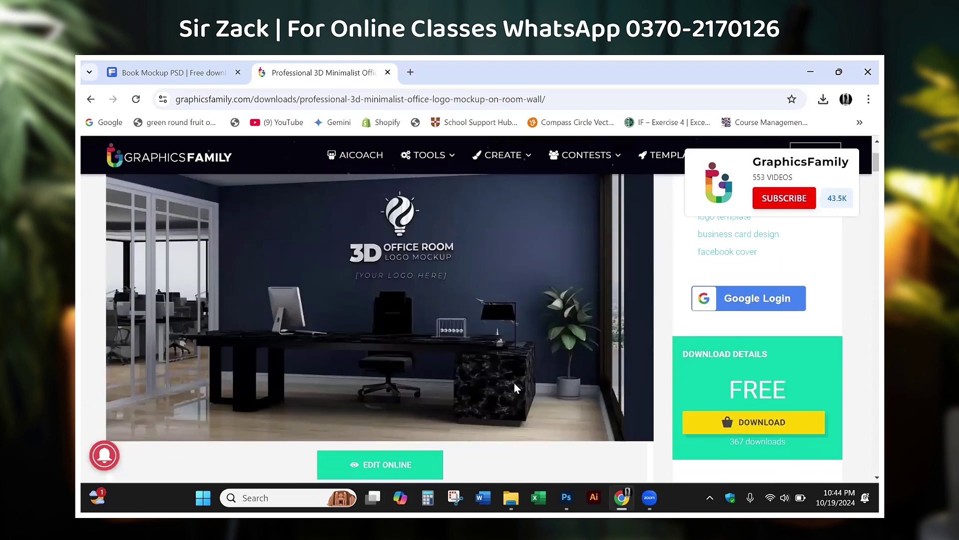
scroll(514, 383, "down", 5)
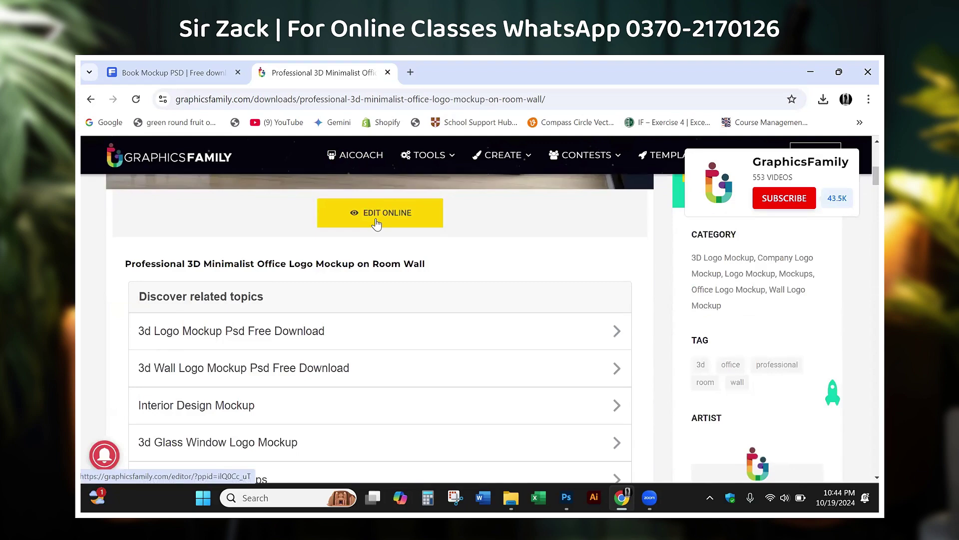
scroll(394, 230, "down", 1)
scroll(395, 262, "up", 4)
scroll(395, 262, "up", 4)
scroll(423, 302, "down", 10)
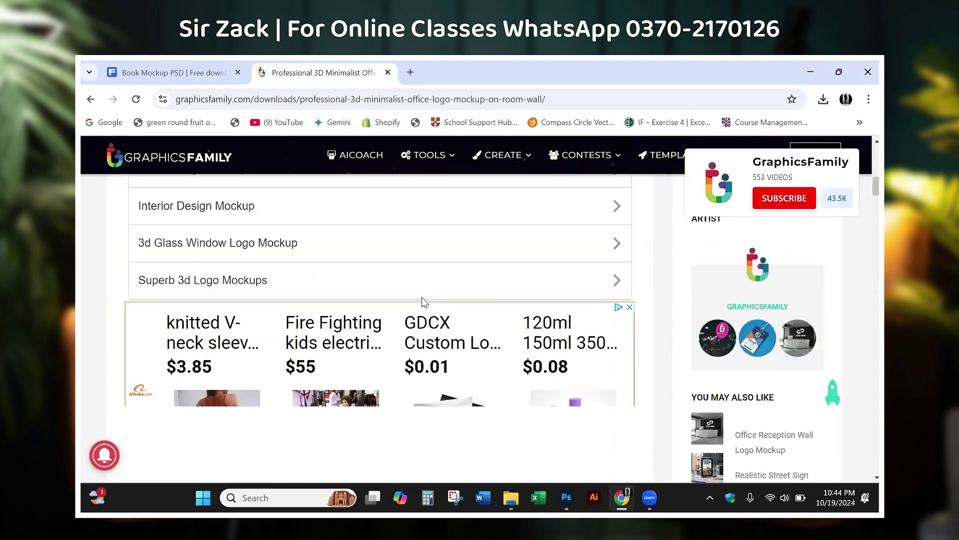
scroll(423, 301, "down", 1)
scroll(422, 302, "down", 6)
scroll(422, 302, "up", 6)
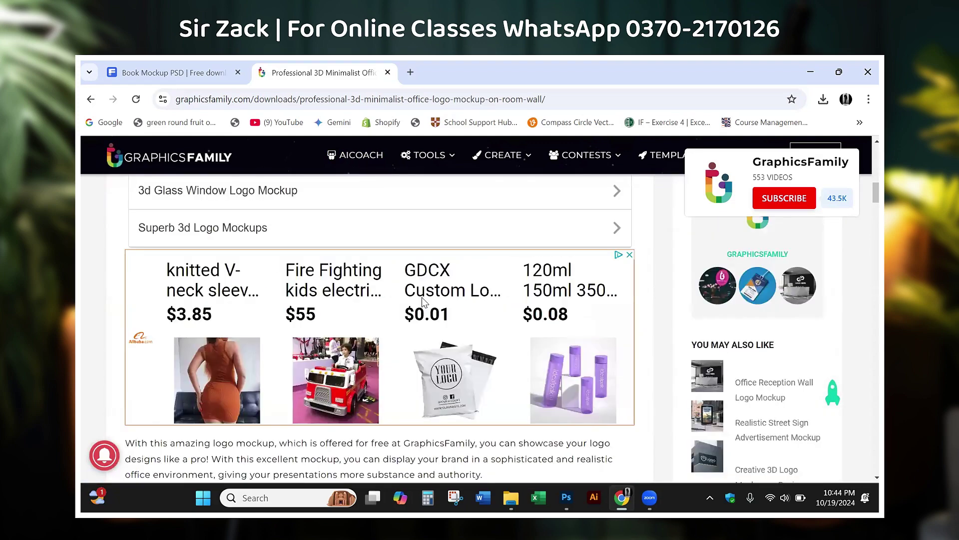
scroll(422, 300, "up", 5)
left_click(403, 348)
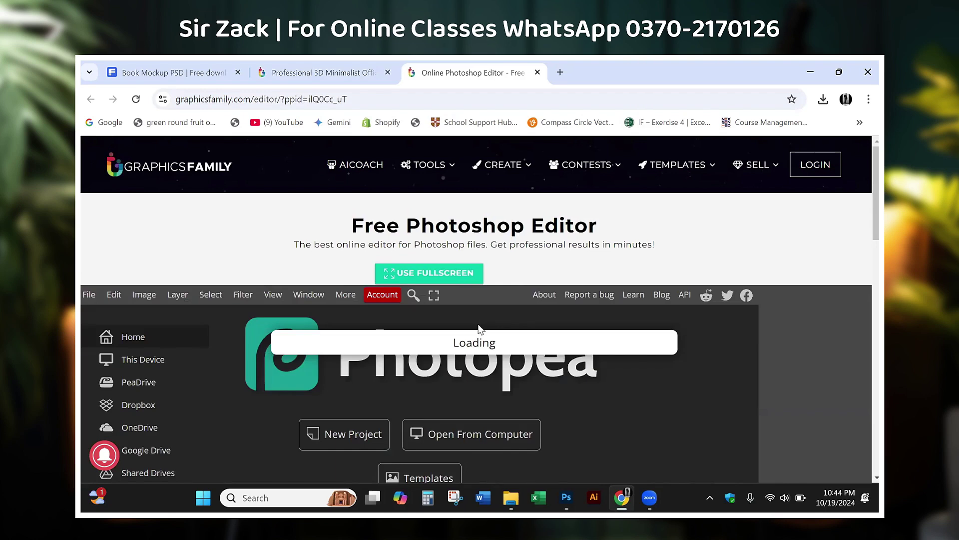
Step: Create a blank FB Page Cover project sized 1640 x 664 in Photopea
scroll(478, 327, "down", 3)
scroll(478, 322, "down", 2)
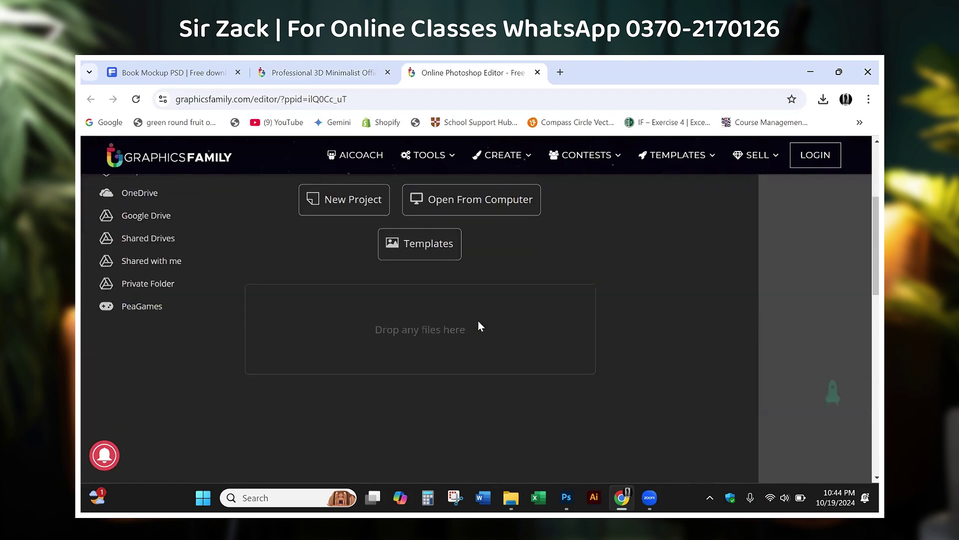
scroll(478, 323, "up", 3)
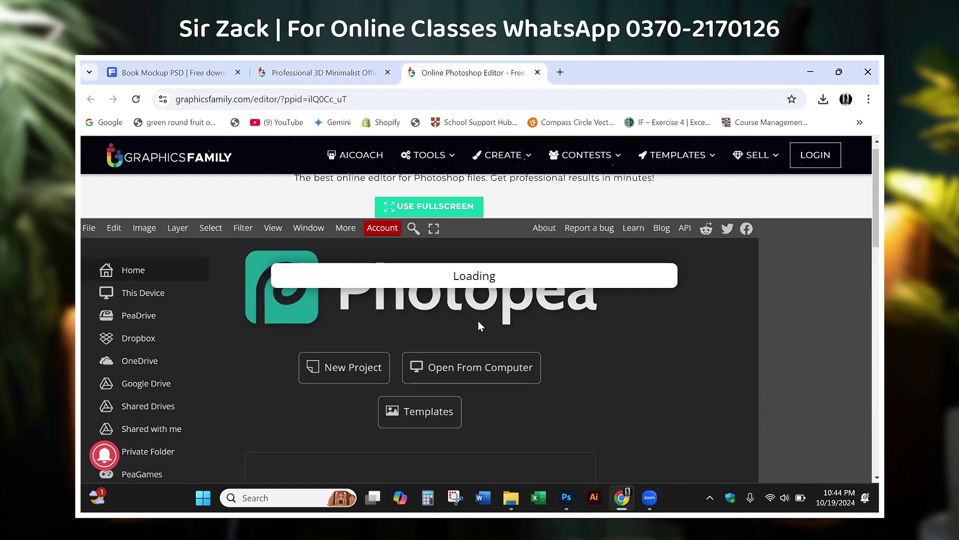
scroll(478, 326, "down", 3)
scroll(478, 326, "down", 5)
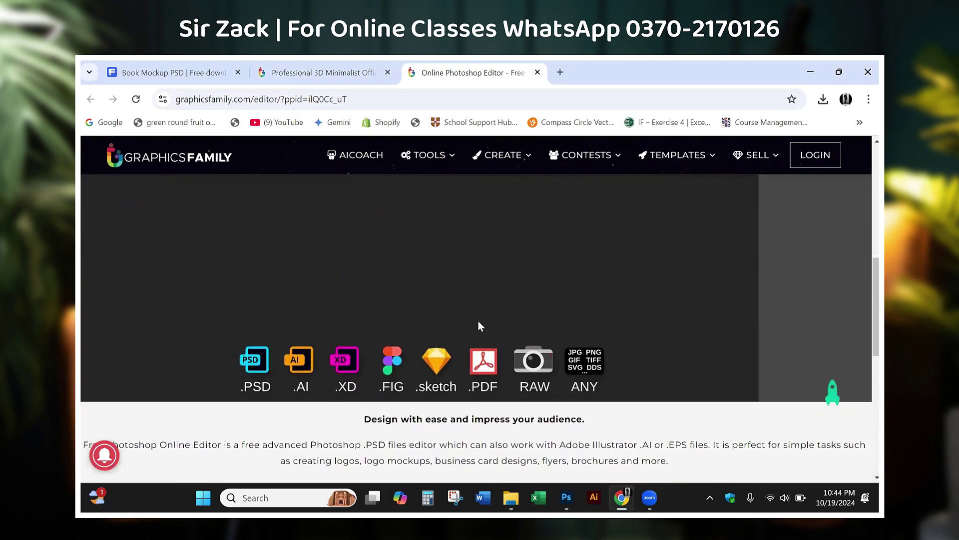
scroll(478, 326, "up", 6)
scroll(478, 326, "up", 3)
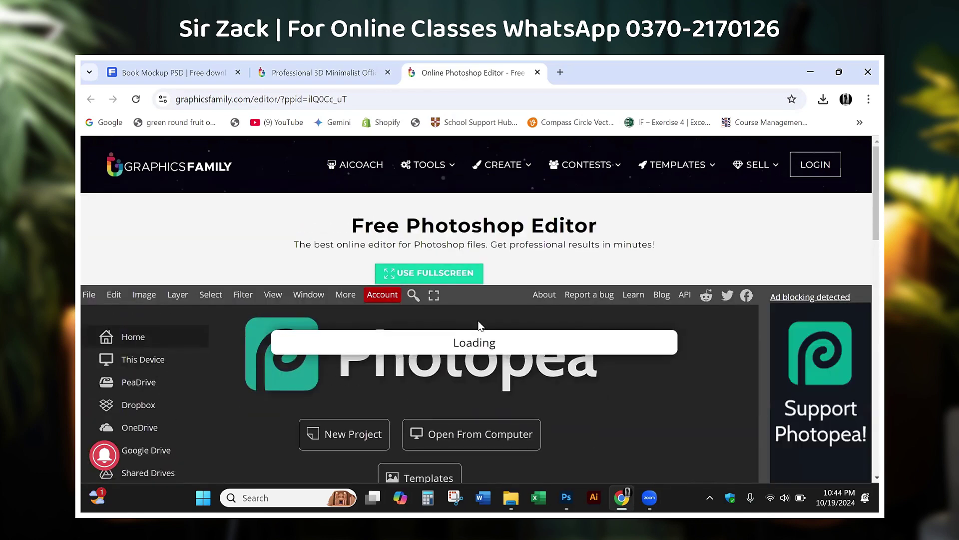
scroll(478, 325, "down", 2)
scroll(549, 418, "down", 2)
left_click(419, 298)
left_click(370, 449)
scroll(529, 417, "down", 2)
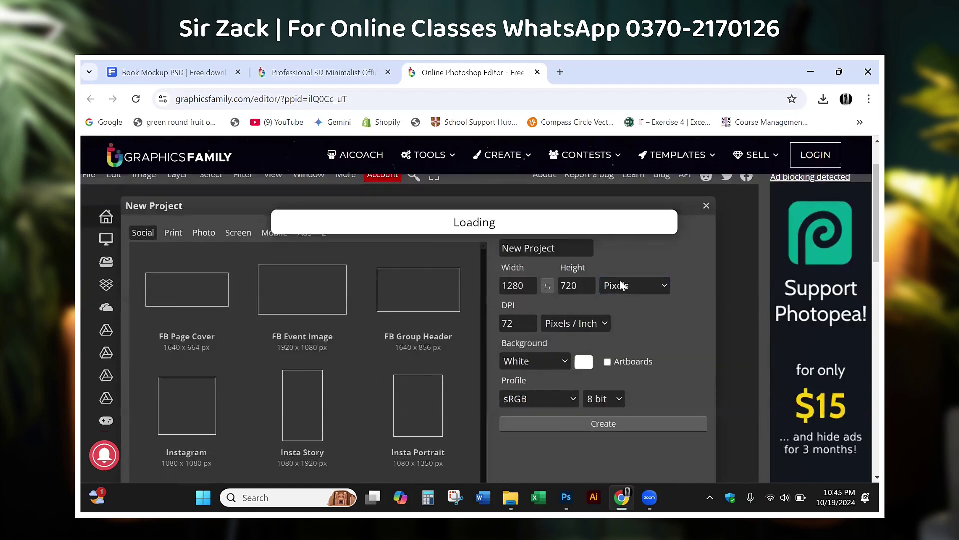
left_click(188, 299)
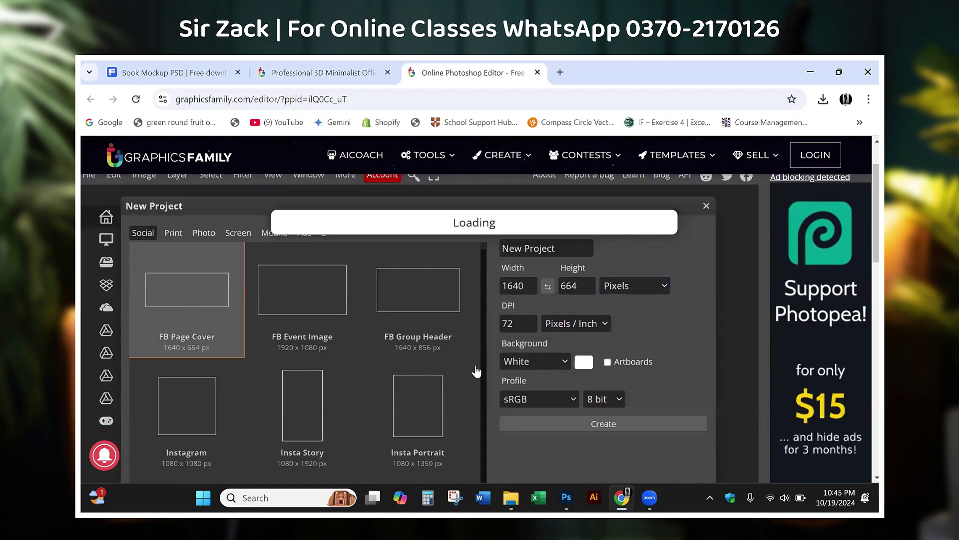
left_click(573, 423)
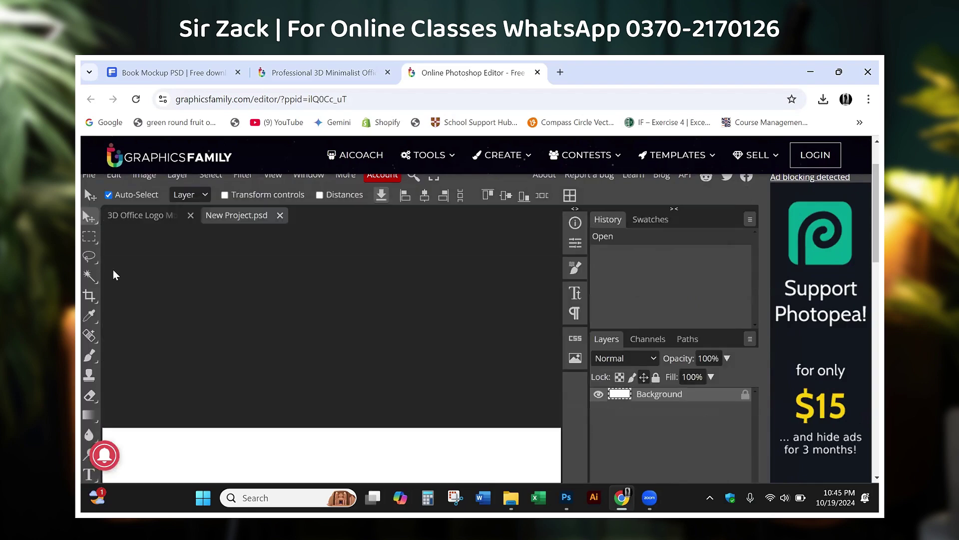
Step: Close the Photopea editor tab to return to the office logo mockup page
scroll(237, 316, "up", 3)
scroll(233, 350, "down", 5)
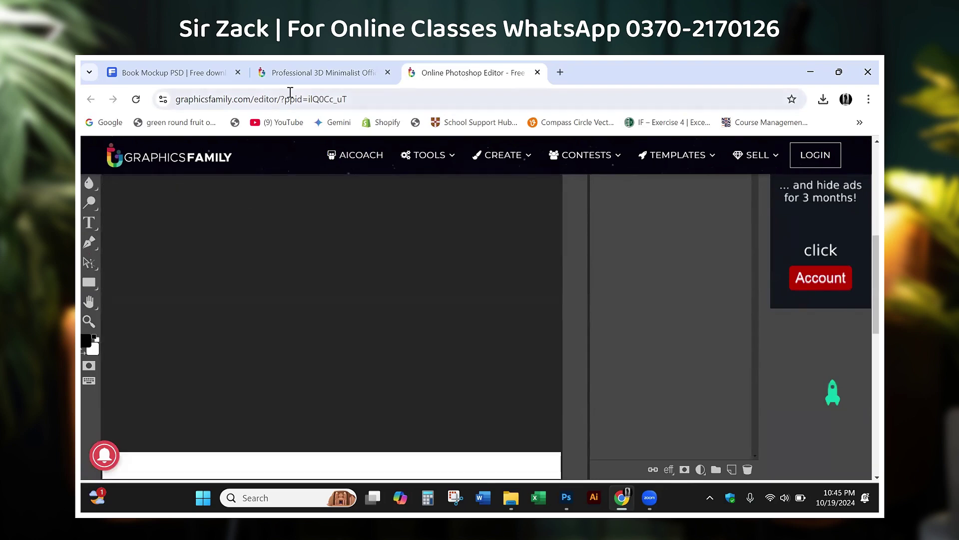
key("ctrl+w")
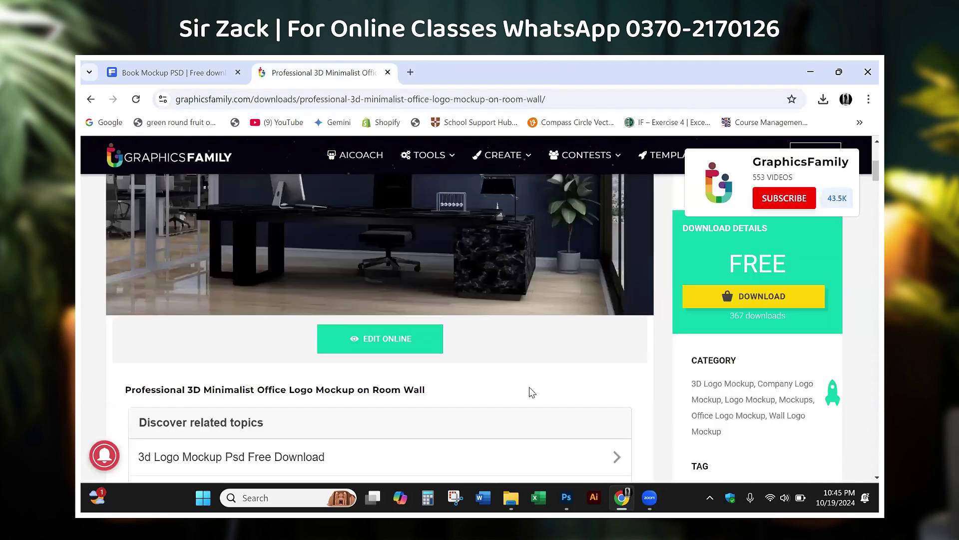
Step: Download the 108 KB office logo mockup zip via the yellow DOWNLOAD button and open it
scroll(522, 393, "down", 1)
scroll(449, 389, "down", 1)
scroll(377, 347, "down", 5)
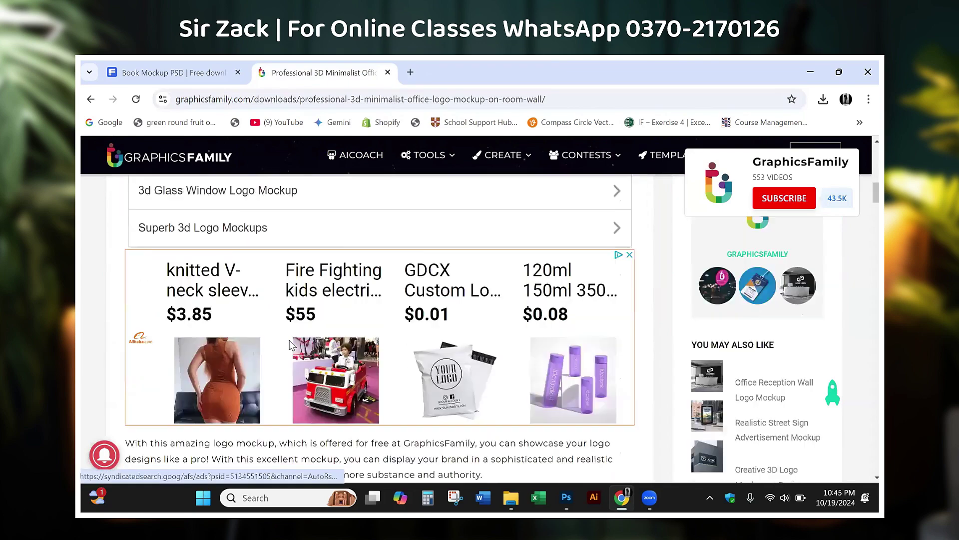
scroll(291, 345, "down", 5)
scroll(292, 345, "down", 5)
scroll(292, 345, "down", 2)
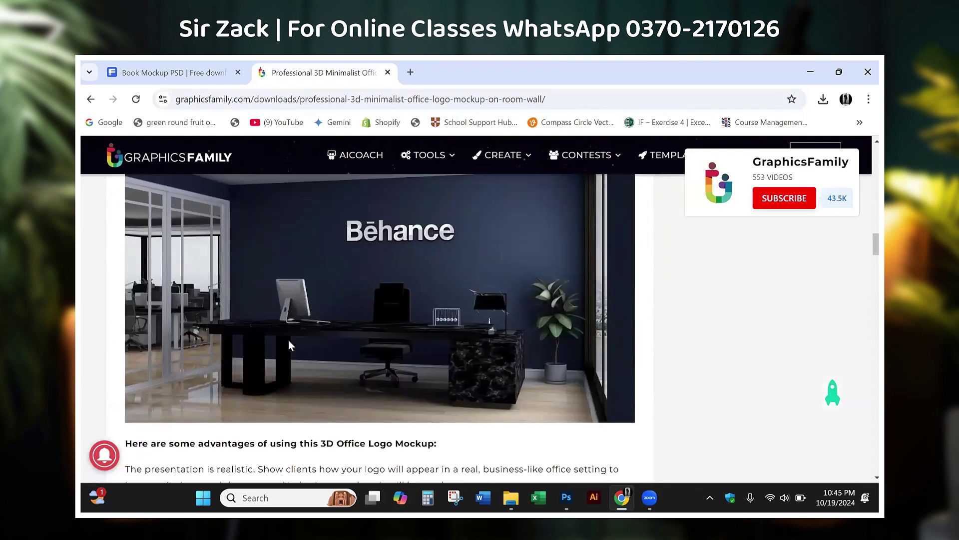
scroll(289, 342, "down", 5)
scroll(288, 342, "down", 5)
scroll(413, 341, "down", 5)
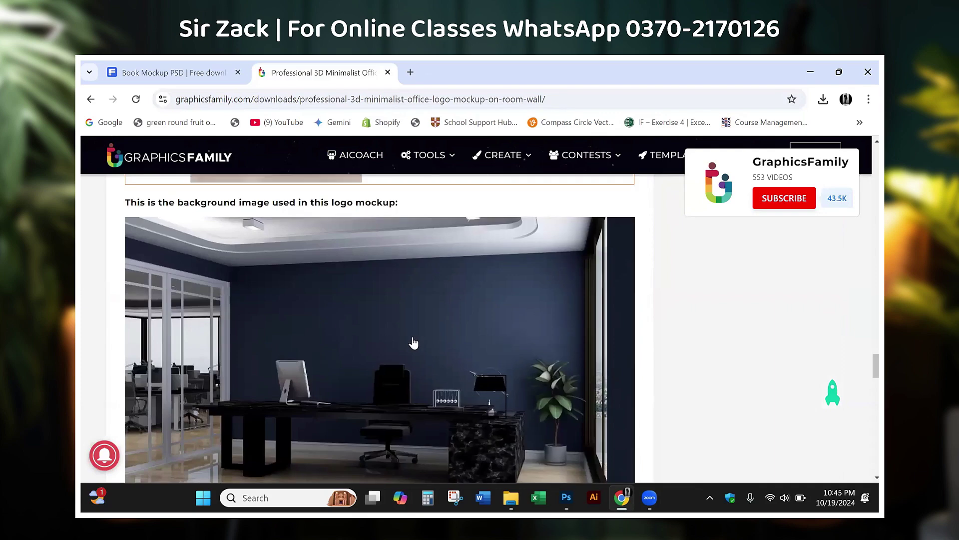
scroll(412, 342, "down", 5)
scroll(349, 350, "up", 1)
scroll(300, 355, "up", 2)
scroll(246, 368, "down", 5)
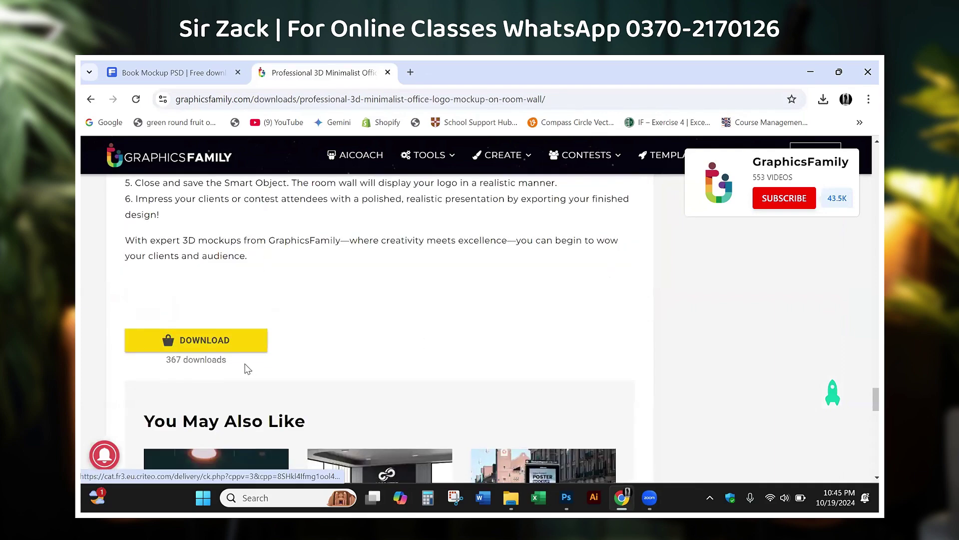
scroll(306, 338, "down", 5)
scroll(306, 337, "up", 2)
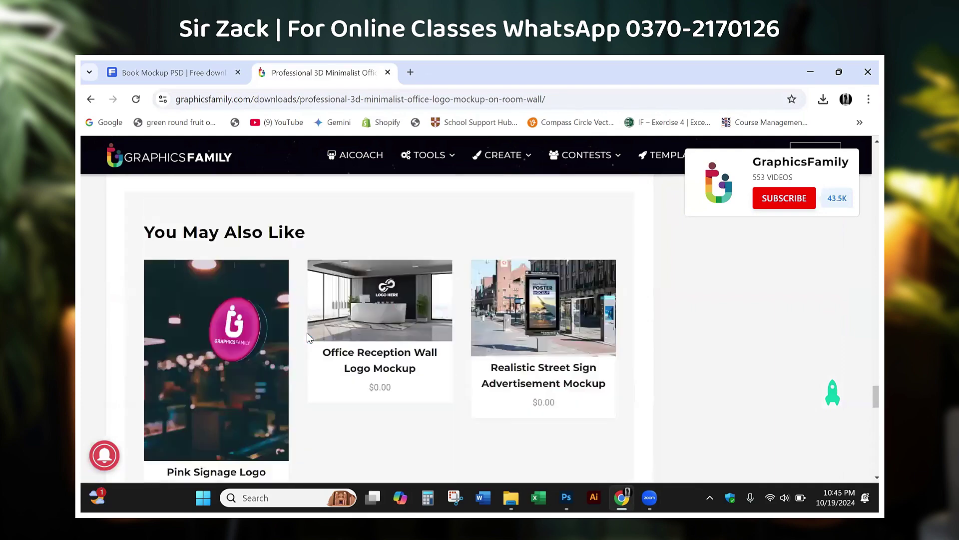
scroll(307, 338, "up", 5)
scroll(235, 454, "up", 1)
scroll(272, 475, "down", 5)
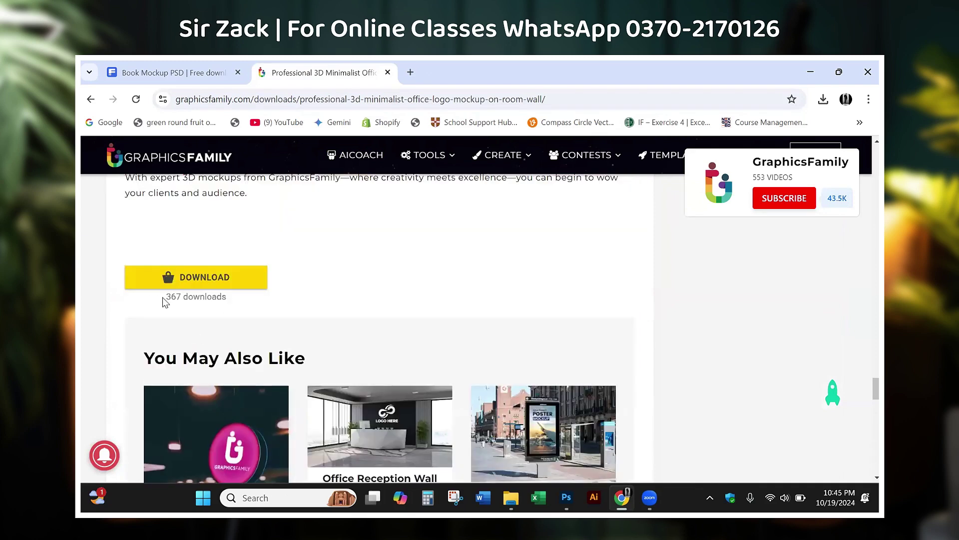
left_click_drag(165, 302, 347, 282)
left_click(300, 283)
left_click(245, 283)
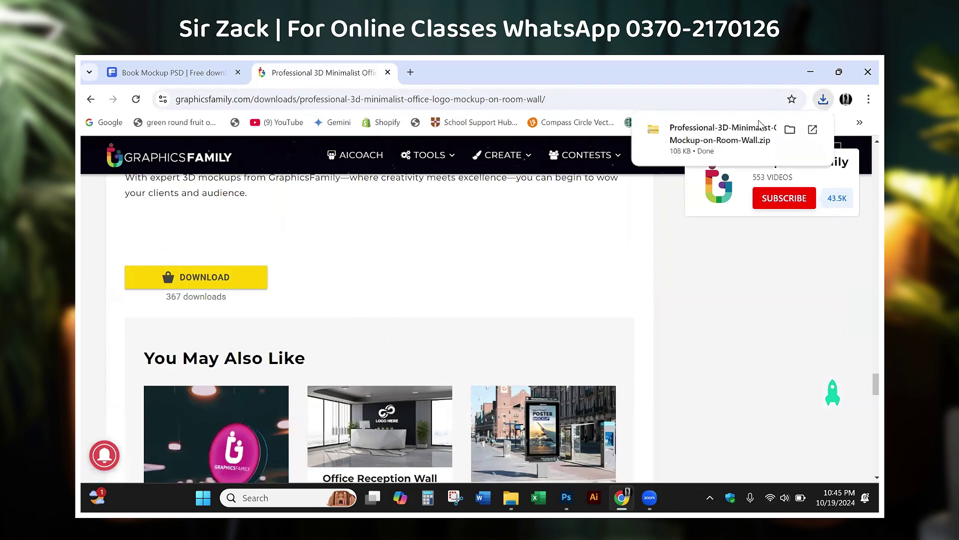
left_click(790, 129)
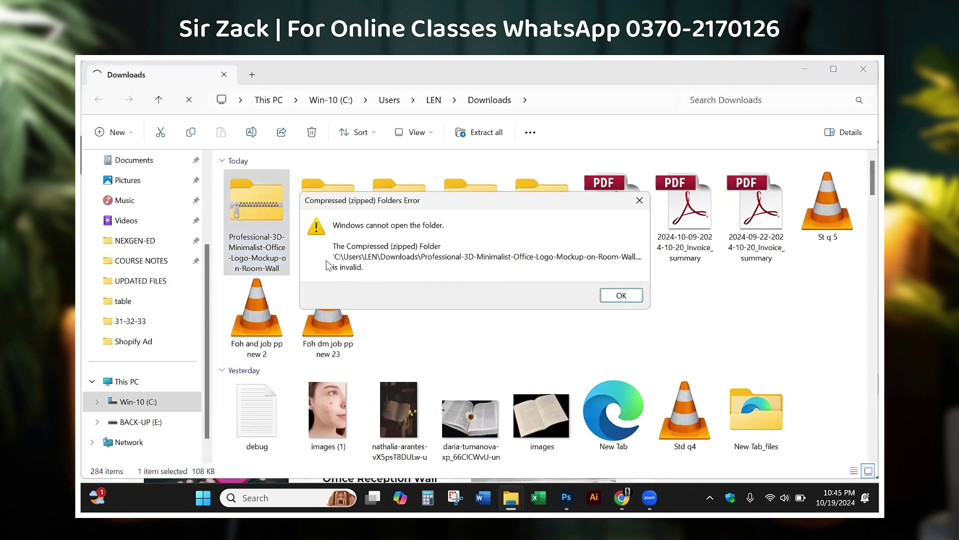
Step: Dismiss the invalid-zip error and attempt Extract All on the office mockup zip
left_click(621, 295)
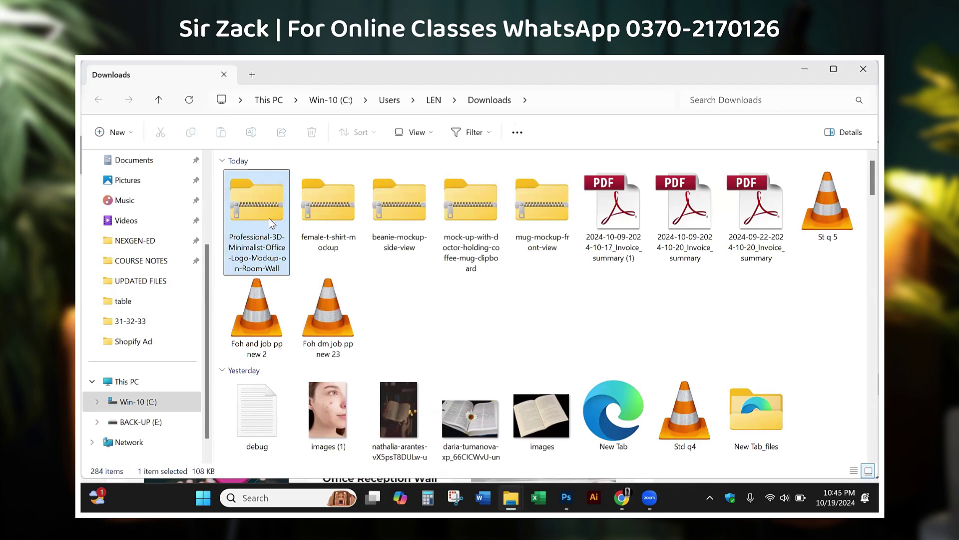
right_click(271, 223)
left_click(315, 236)
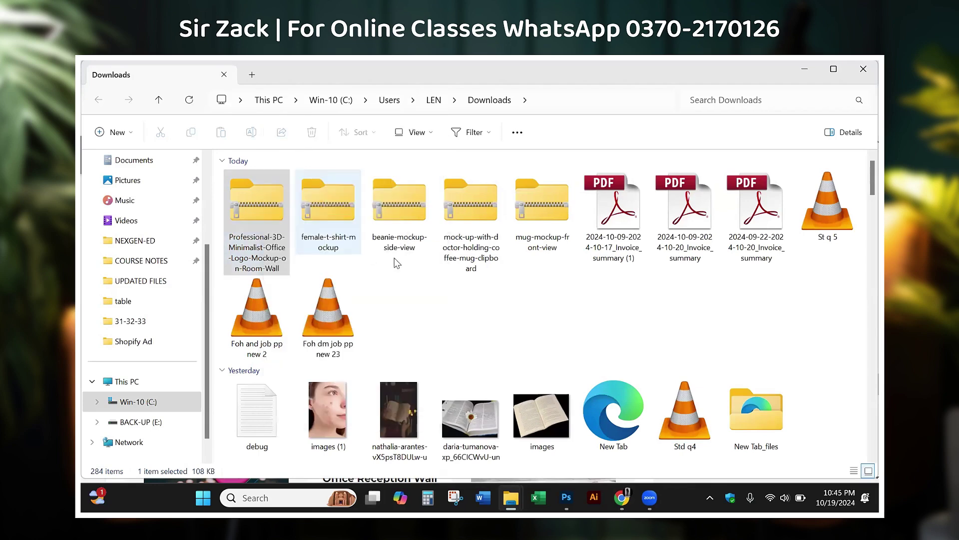
left_click(589, 408)
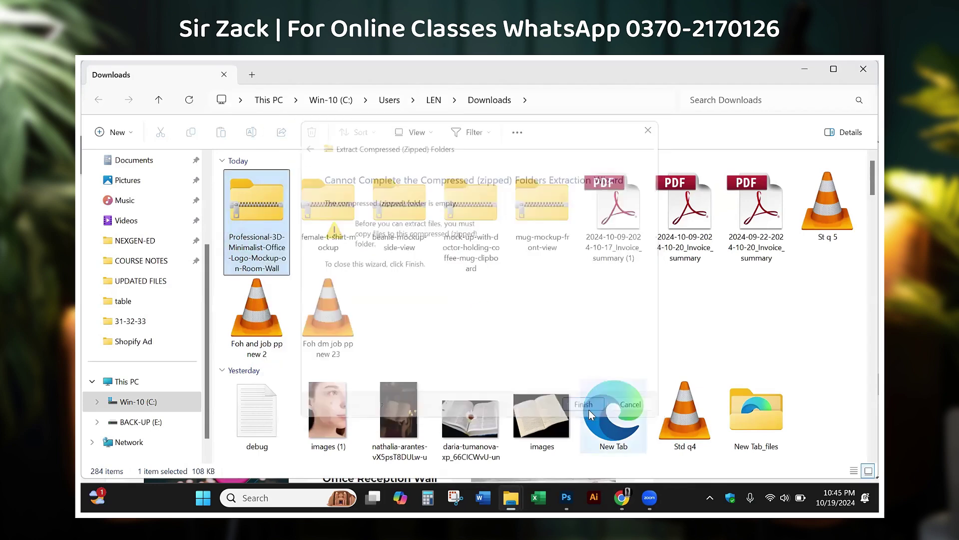
Step: Retry extracting the zip, find it empty, and return to the Chrome download page
right_click(270, 235)
left_click(317, 238)
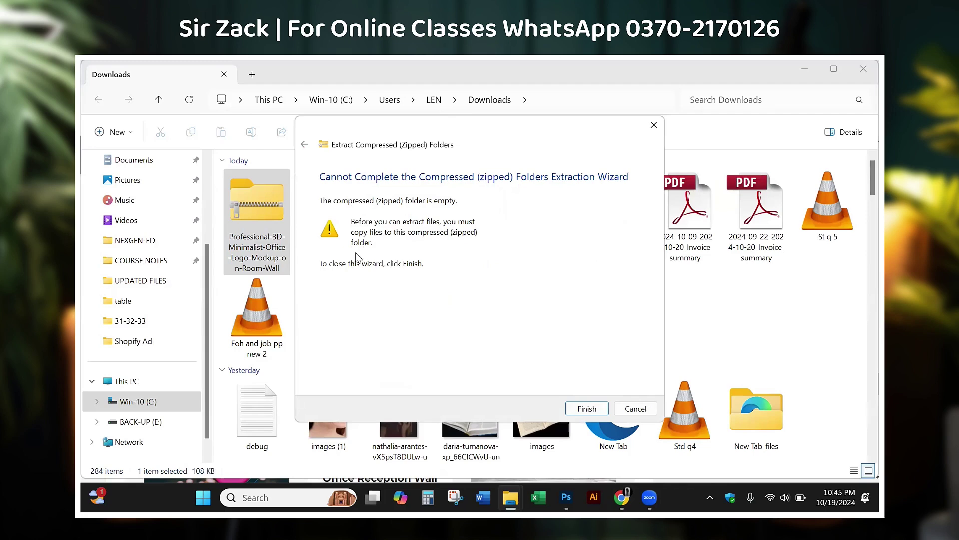
left_click(574, 409)
left_click(622, 497)
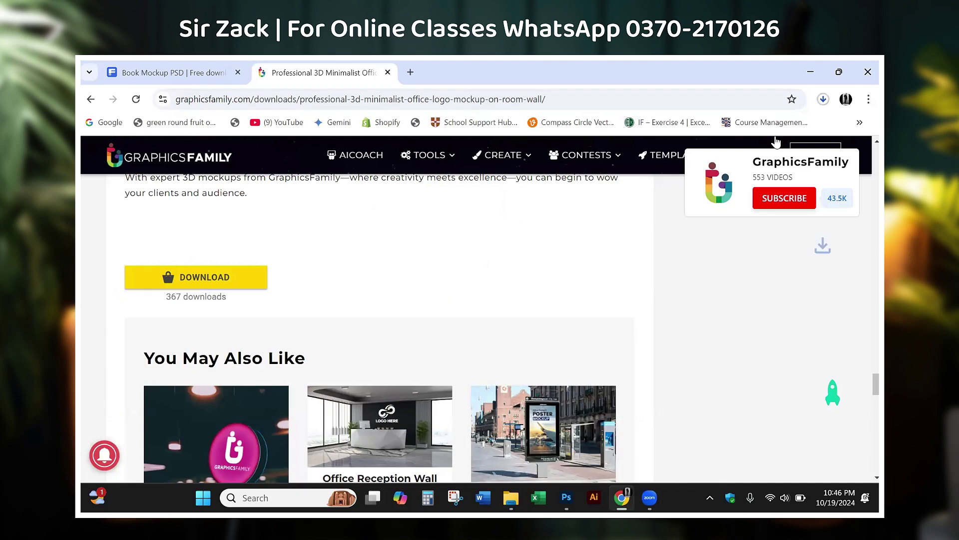
Step: Show Chrome's recent downloads, with 'Room-Wall (1).zip' at 0.6 of 24.3 MB
left_click(823, 100)
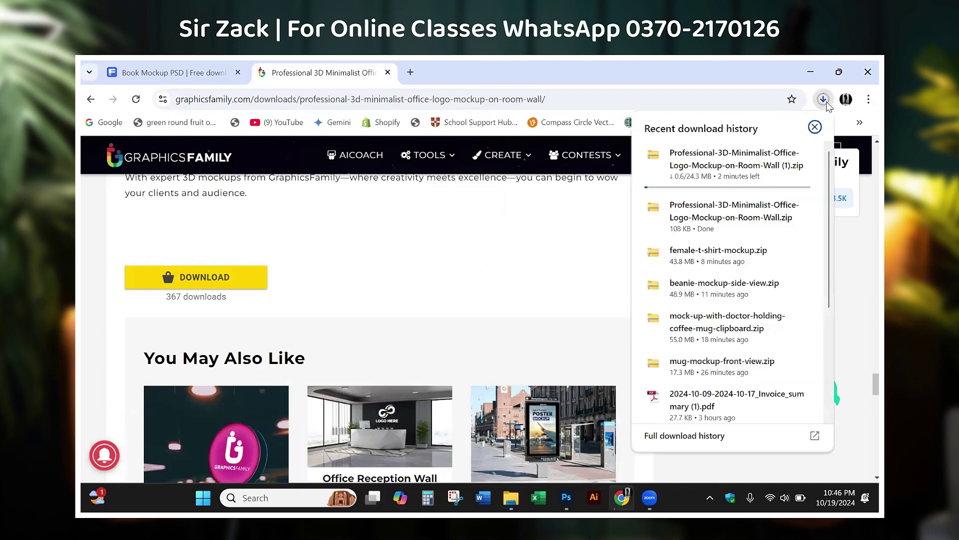
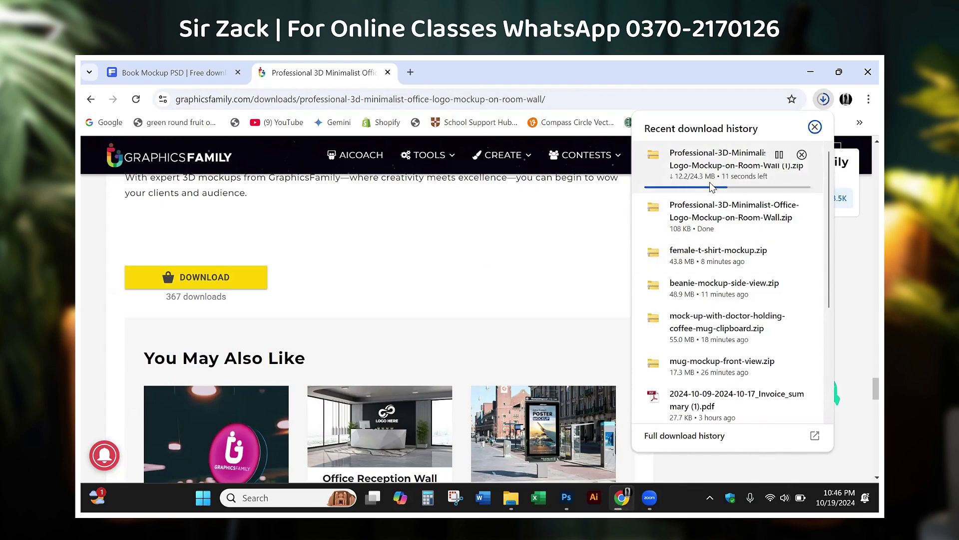
Step: Scroll the office logo mockup page down to the footer and back up to its title
scroll(637, 312, "down", 1)
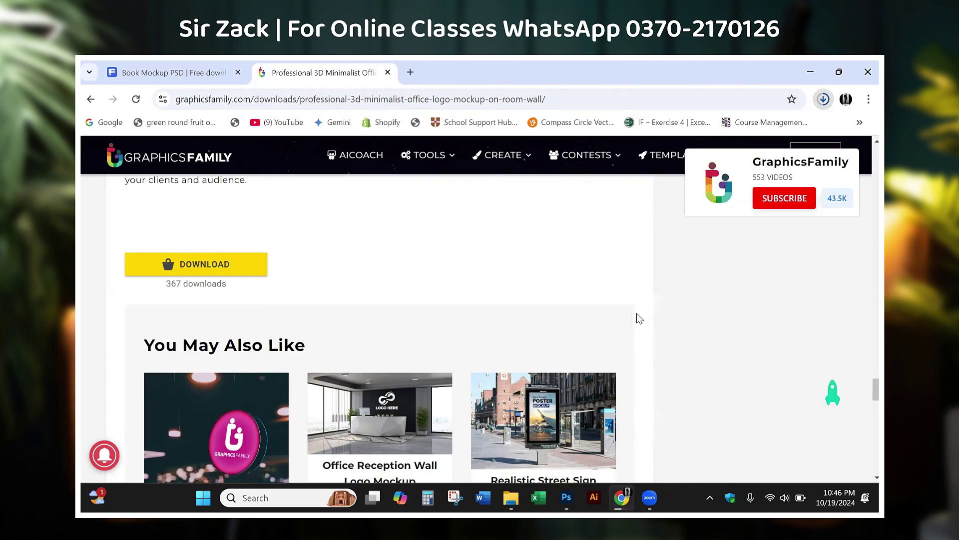
scroll(689, 352, "down", 5)
scroll(689, 352, "down", 5)
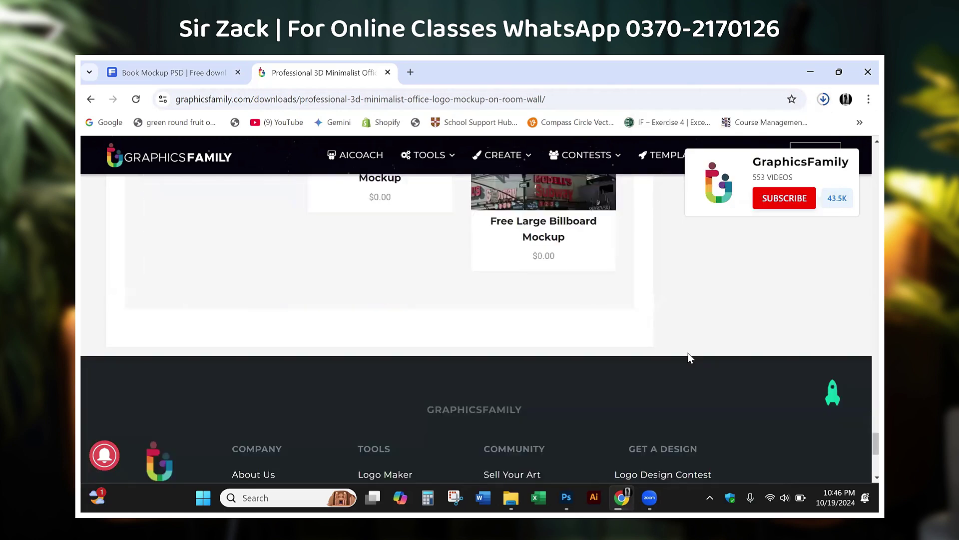
scroll(689, 357, "up", 5)
scroll(691, 357, "up", 5)
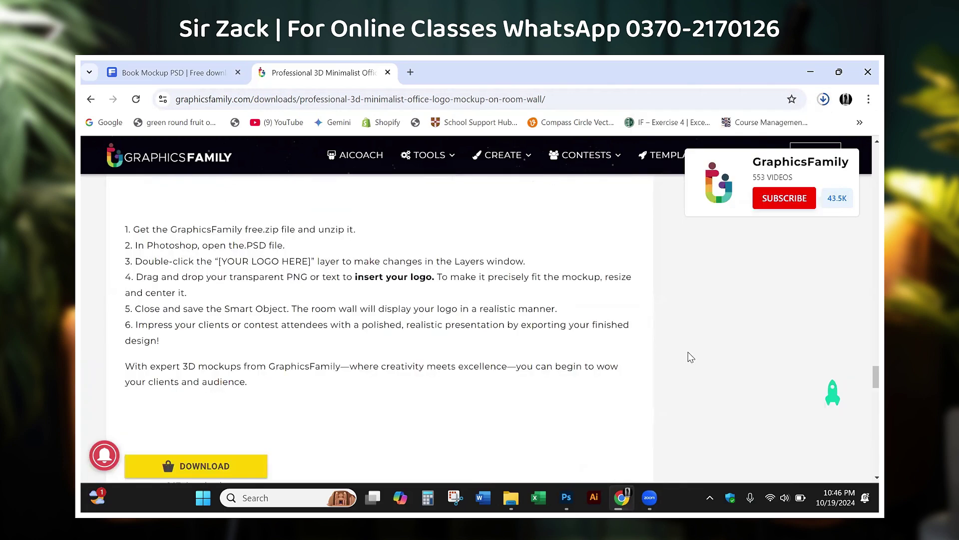
scroll(691, 358, "up", 5)
scroll(420, 314, "up", 1)
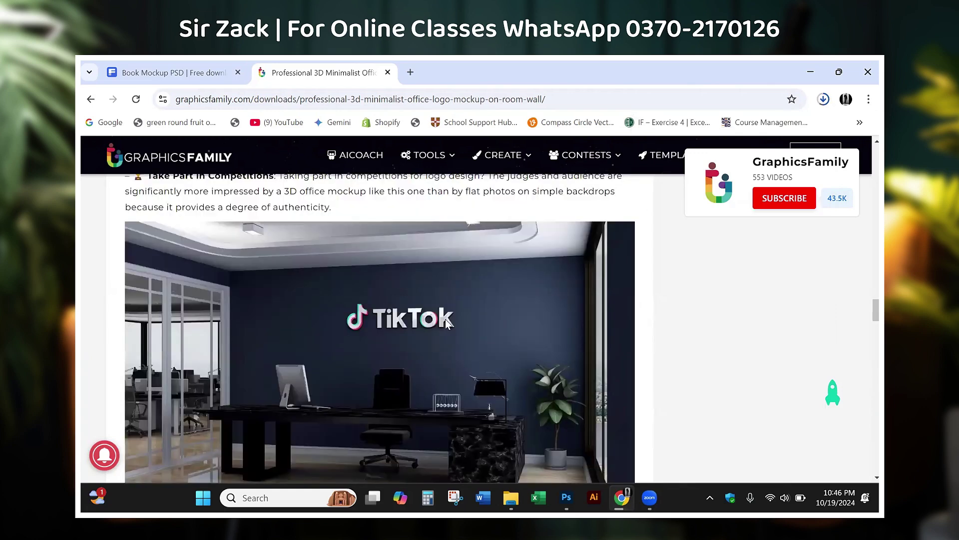
scroll(474, 375, "up", 5)
scroll(526, 375, "up", 5)
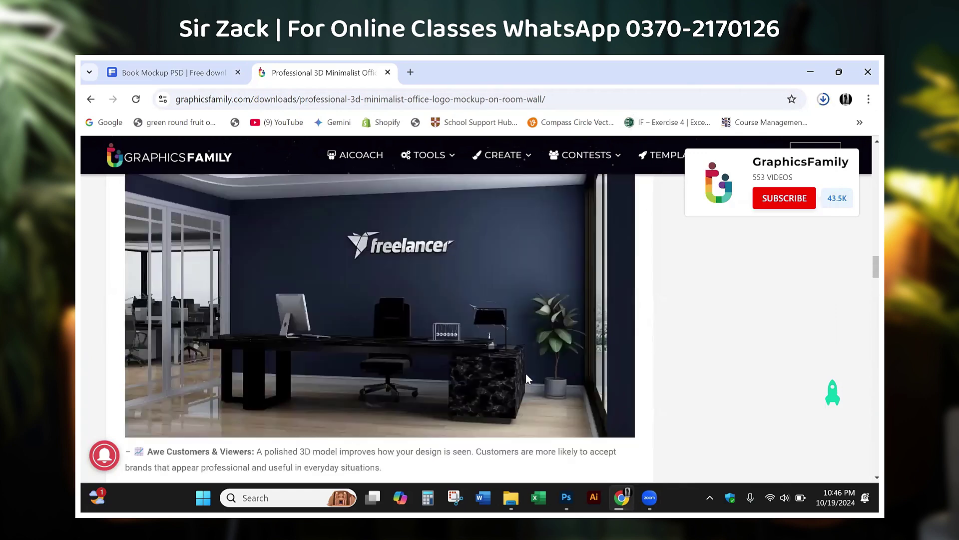
scroll(474, 384, "up", 5)
scroll(475, 385, "up", 10)
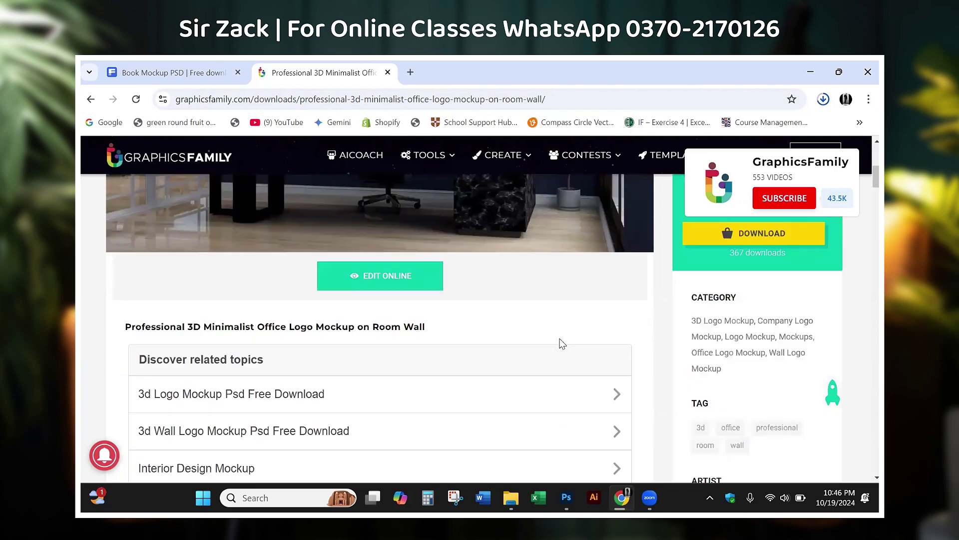
scroll(627, 293, "up", 5)
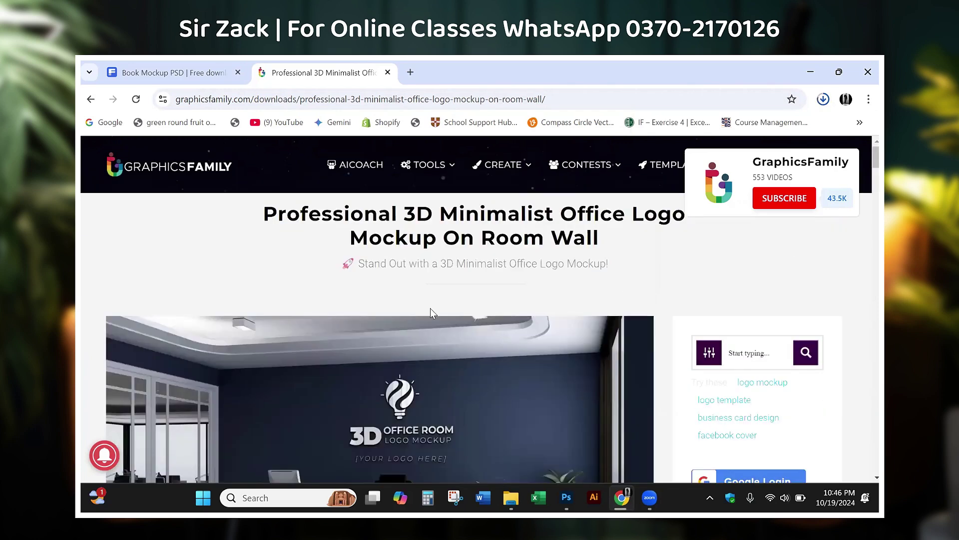
Step: Go back to the GraphicsFamily mockups category page and scroll through it
key("alt+Left")
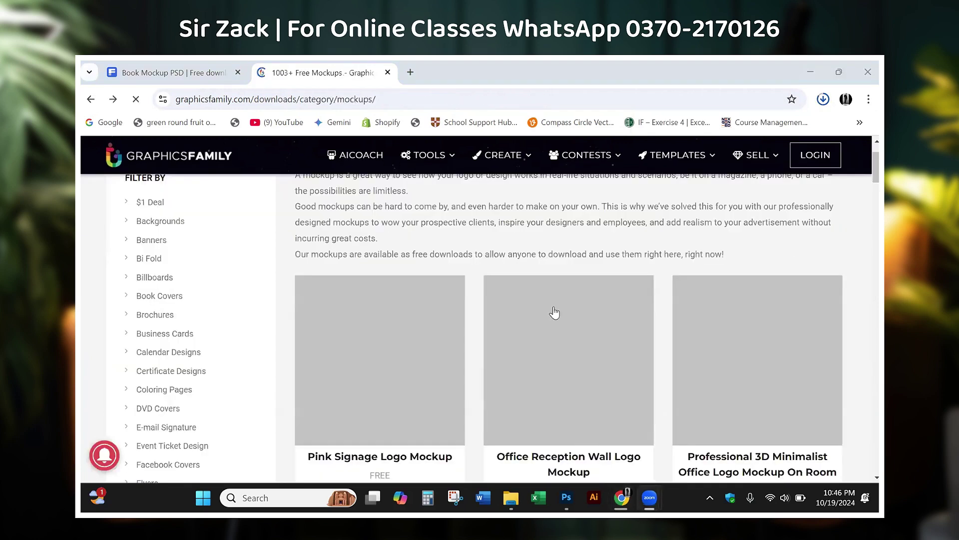
scroll(694, 374, "down", 5)
scroll(723, 324, "down", 2)
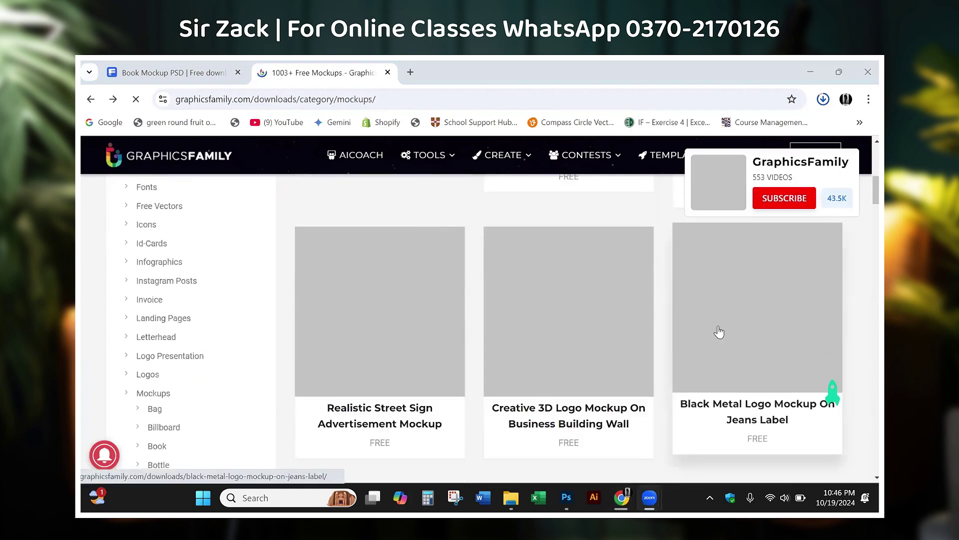
scroll(719, 330, "down", 4)
scroll(717, 332, "up", 5)
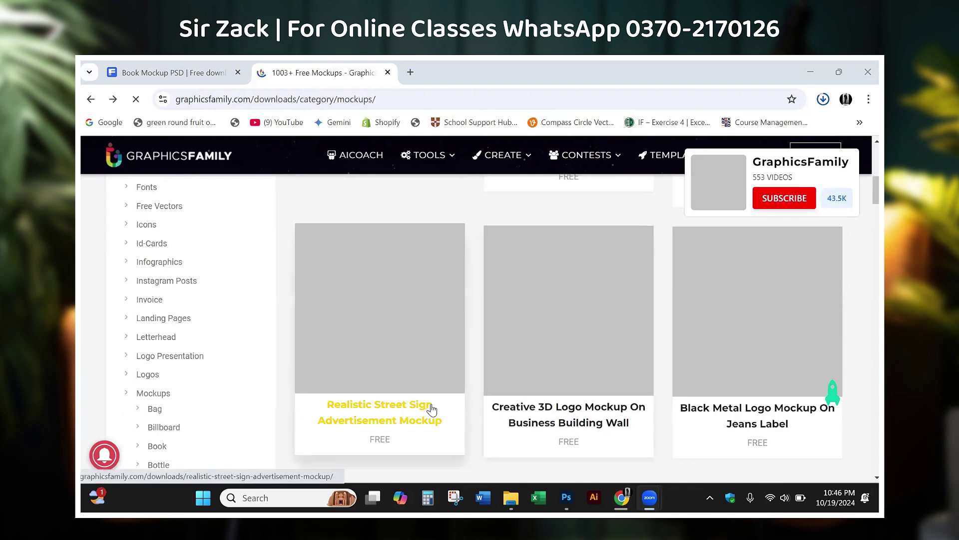
scroll(435, 400, "down", 6)
scroll(431, 405, "up", 3)
scroll(431, 404, "down", 2)
scroll(429, 400, "up", 1)
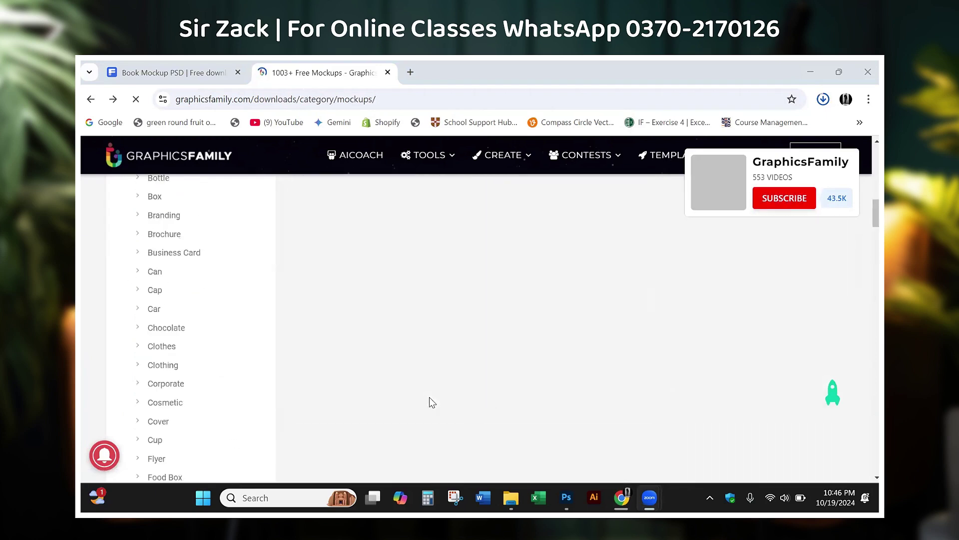
scroll(430, 398, "up", 6)
scroll(429, 397, "down", 2)
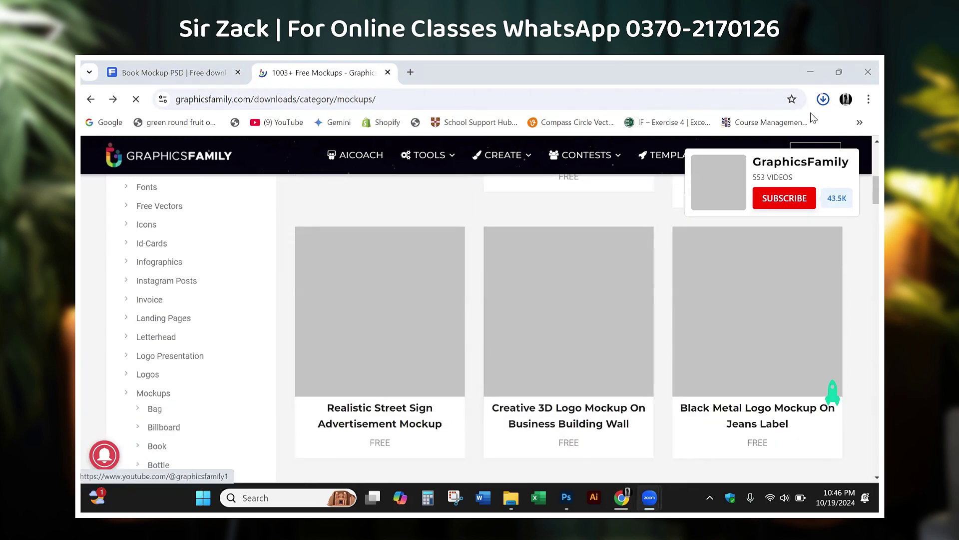
Step: Check the office mockup download's progress while browsing the category page
left_click(824, 99)
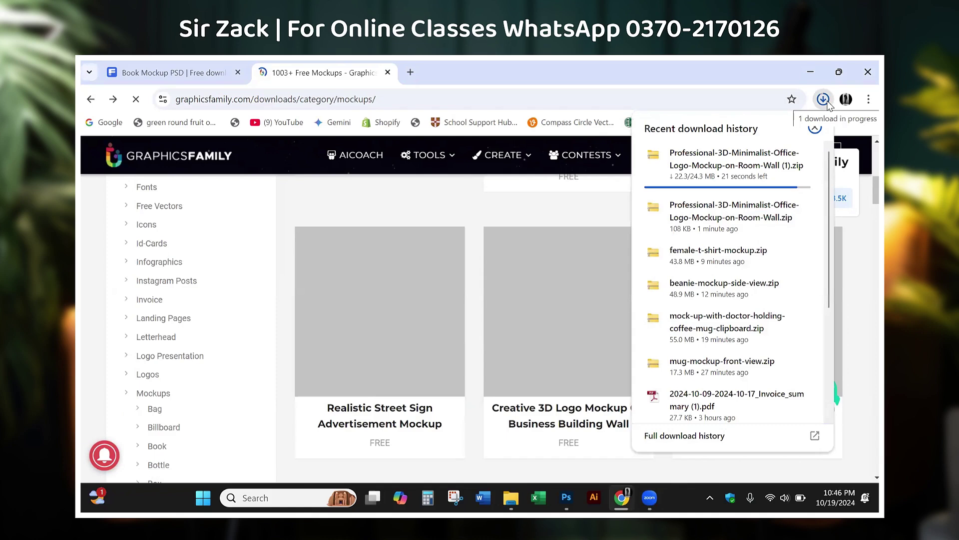
scroll(497, 272, "up", 3)
scroll(497, 272, "down", 10)
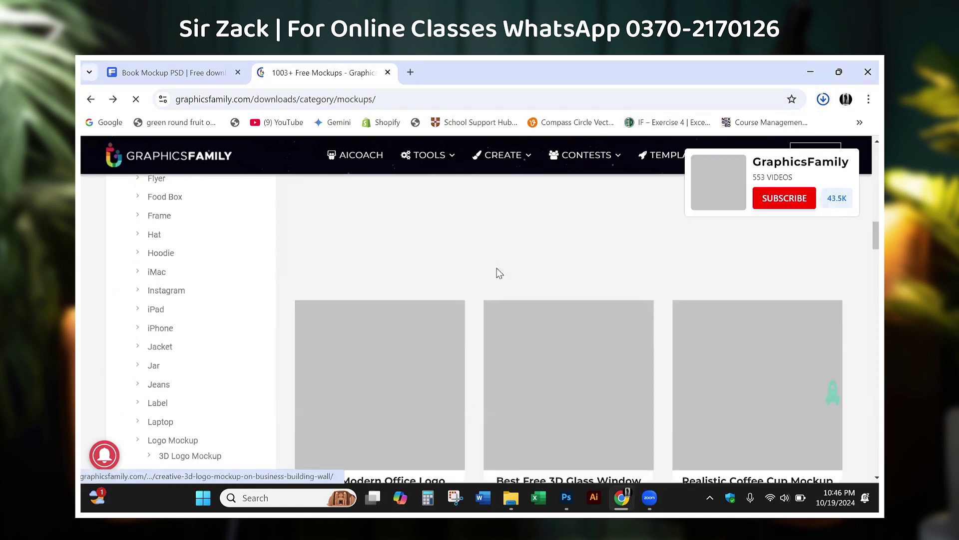
scroll(497, 273, "down", 8)
scroll(497, 272, "down", 8)
scroll(497, 272, "up", 5)
scroll(497, 272, "up", 10)
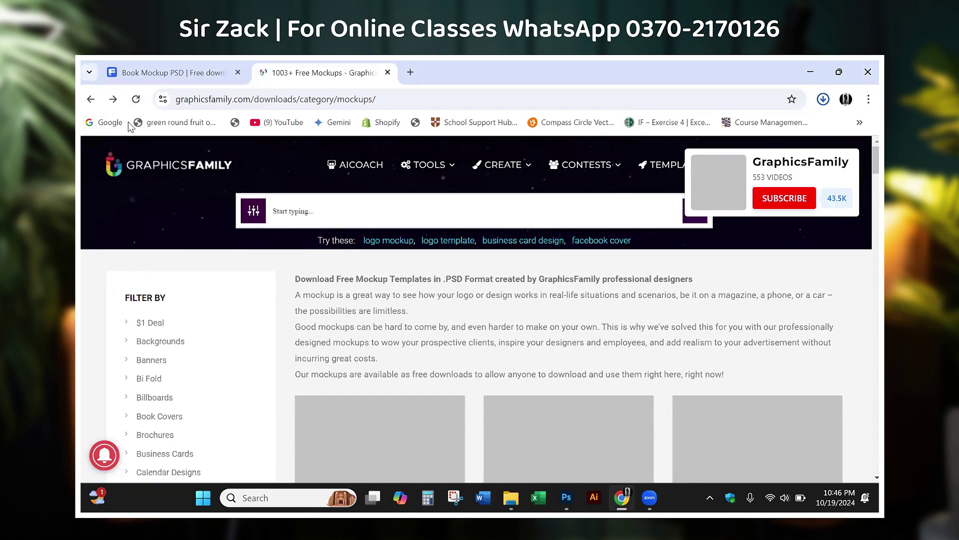
Step: Reload the Freepik book mockup results, then view the finished 24.3 MB office mockup zip
left_click(201, 70)
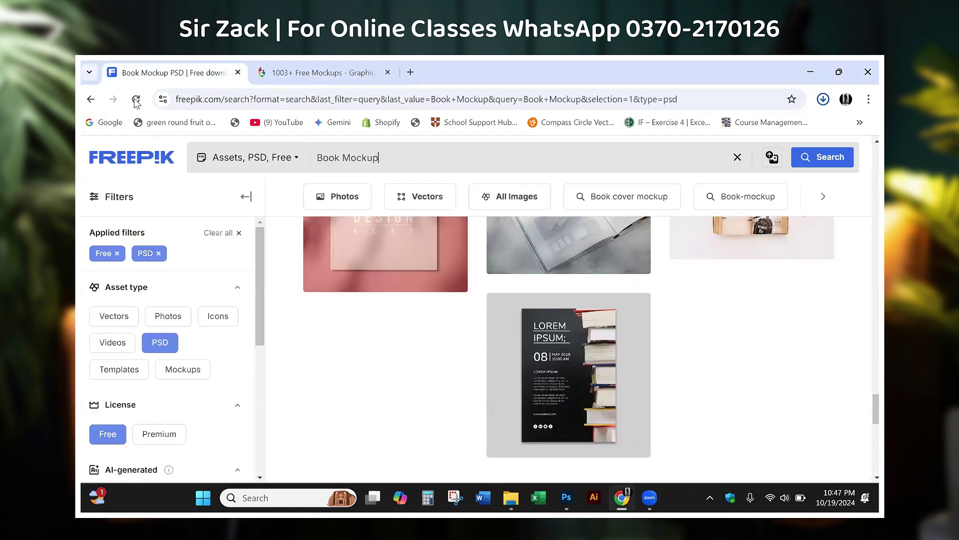
left_click(650, 207)
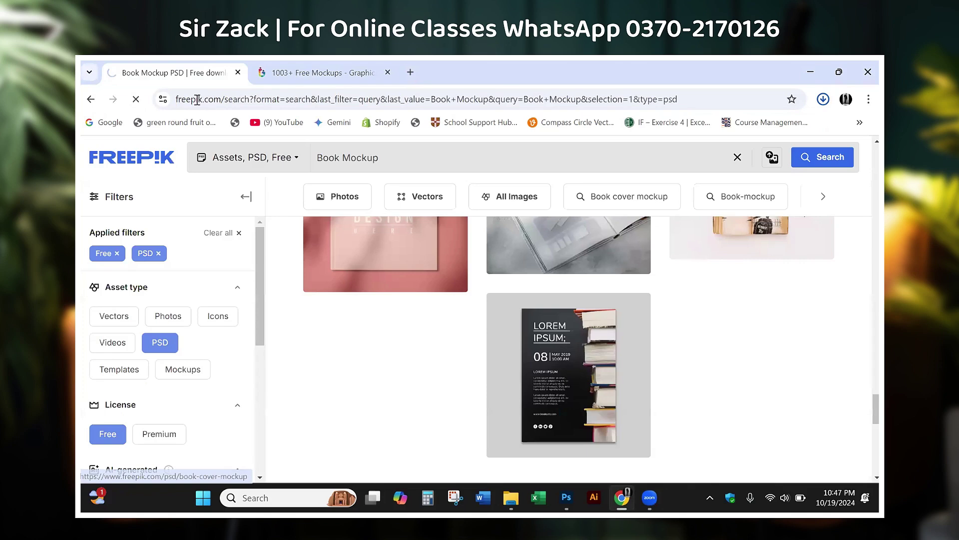
left_click(320, 72)
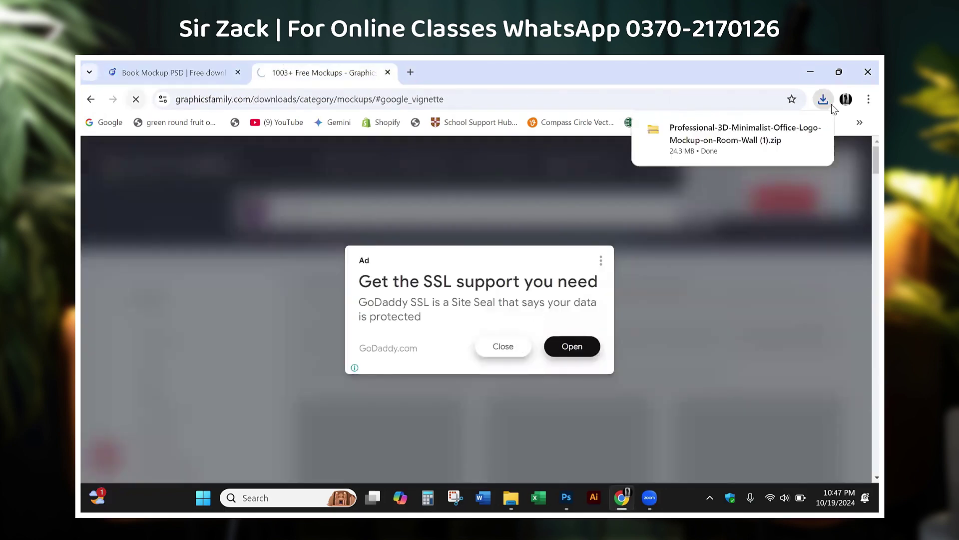
left_click(786, 164)
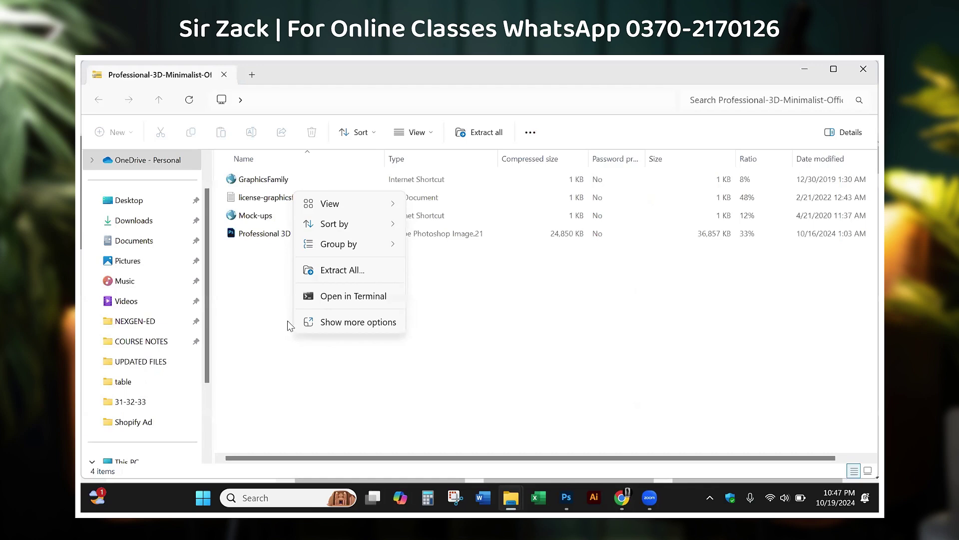
Step: Open the office logo mockup .psd from the zip folder in Photoshop
left_click(275, 239)
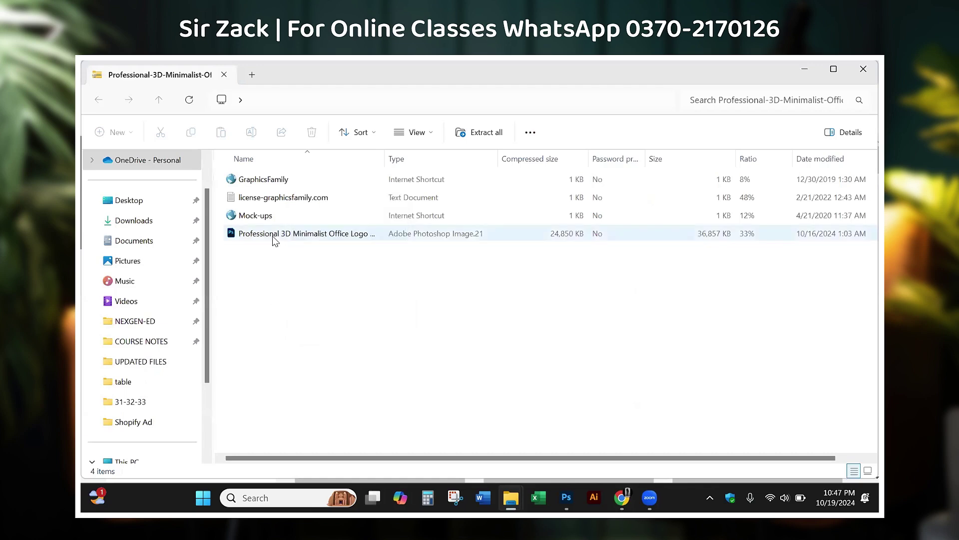
double_click(273, 238)
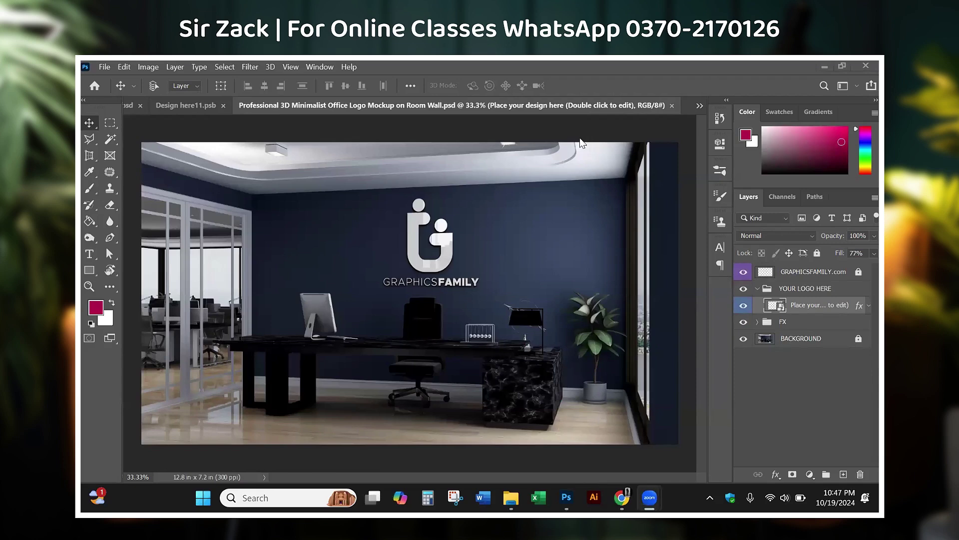
left_click(808, 312)
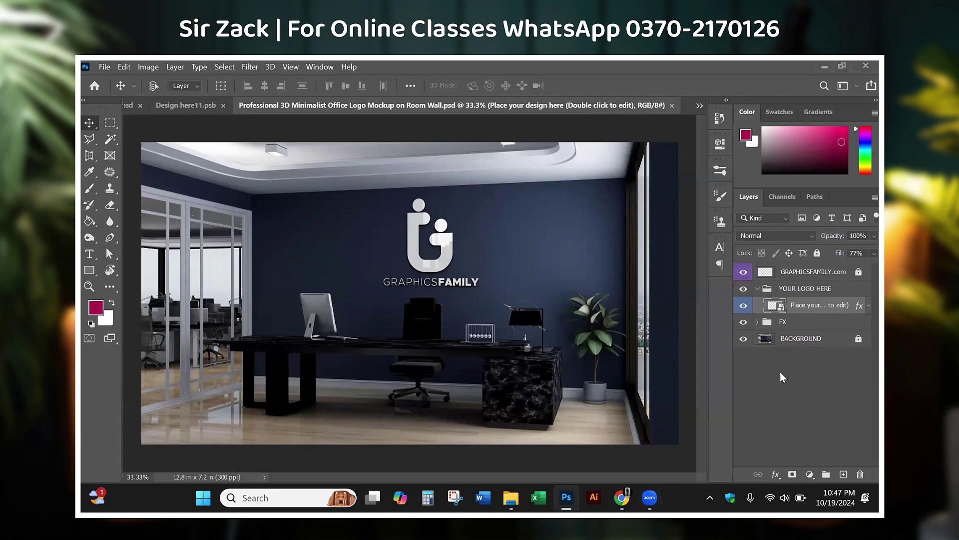
left_click_drag(727, 297, 788, 314)
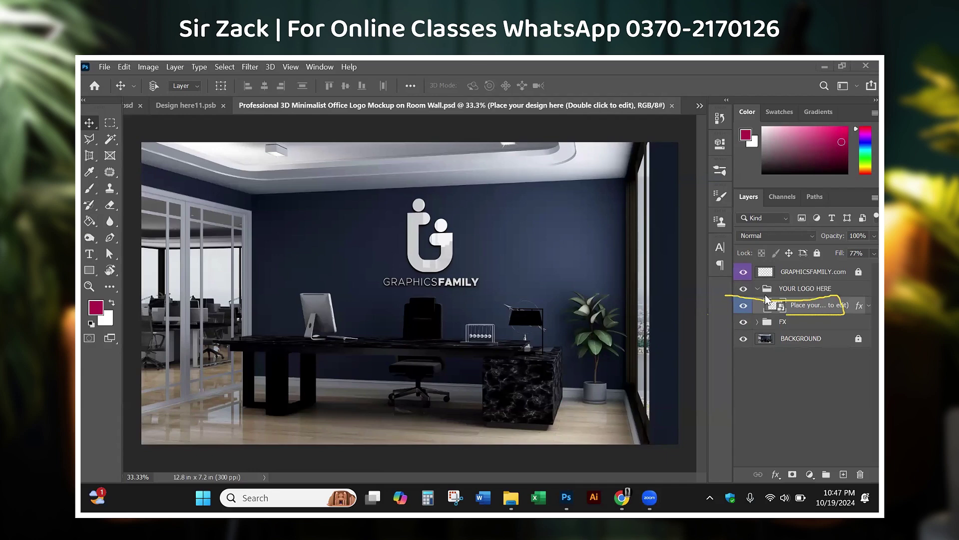
key("e")
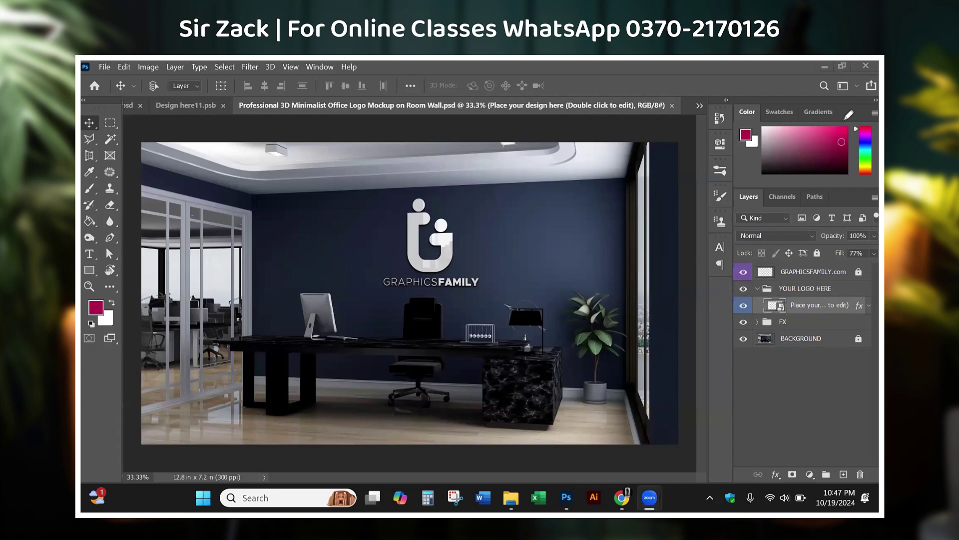
double_click(777, 306)
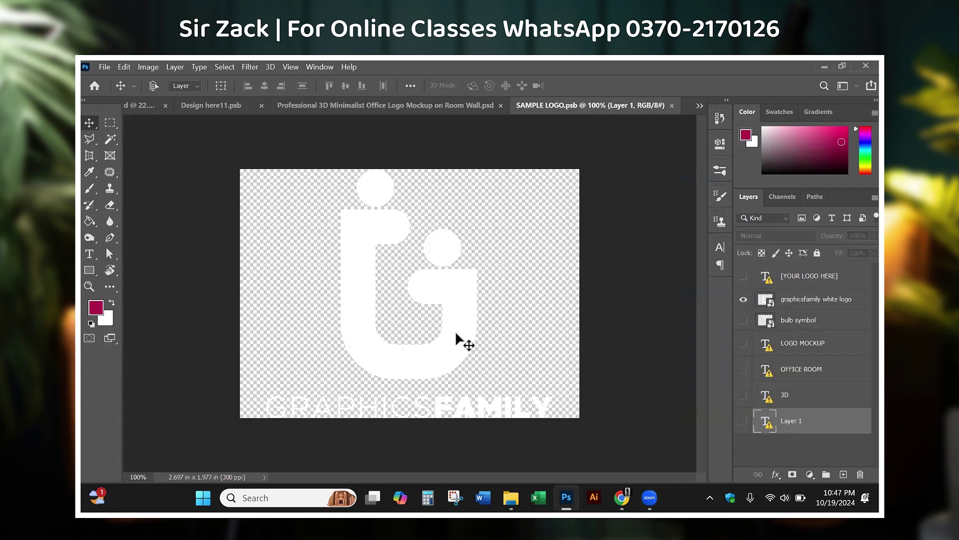
Step: Select the 'graphicsfamily white logo' layer in SAMPLE LOGO.psb and toggle the bulb layer's visibility
left_click(462, 338)
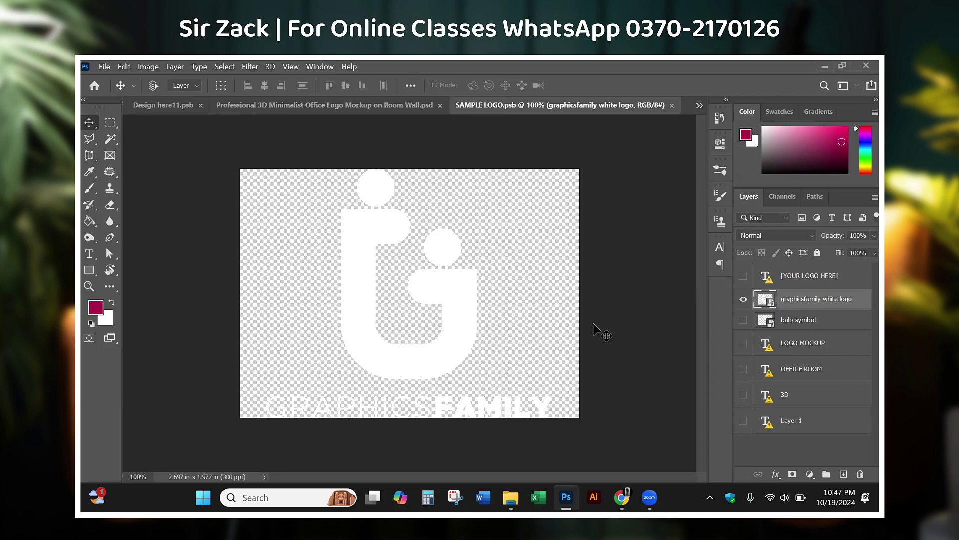
left_click(743, 320)
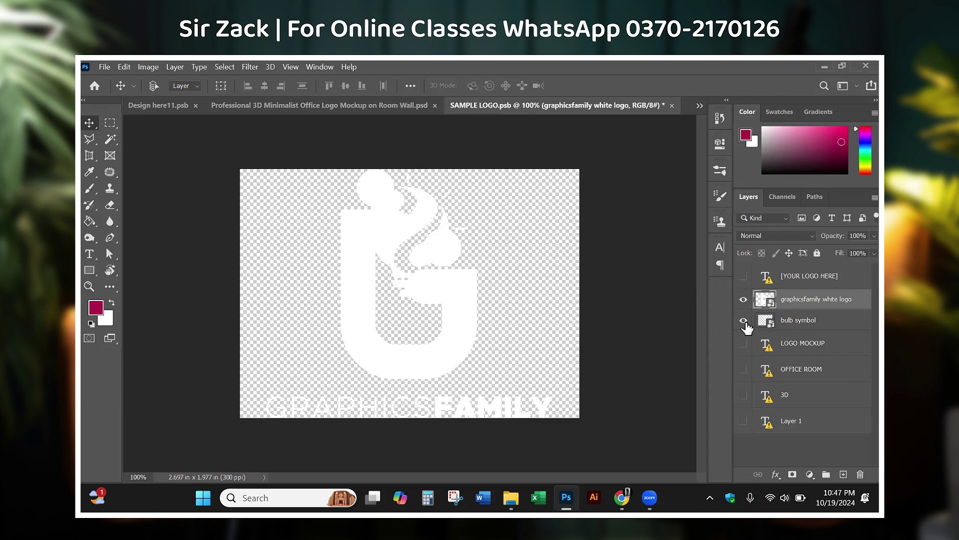
left_click(744, 320)
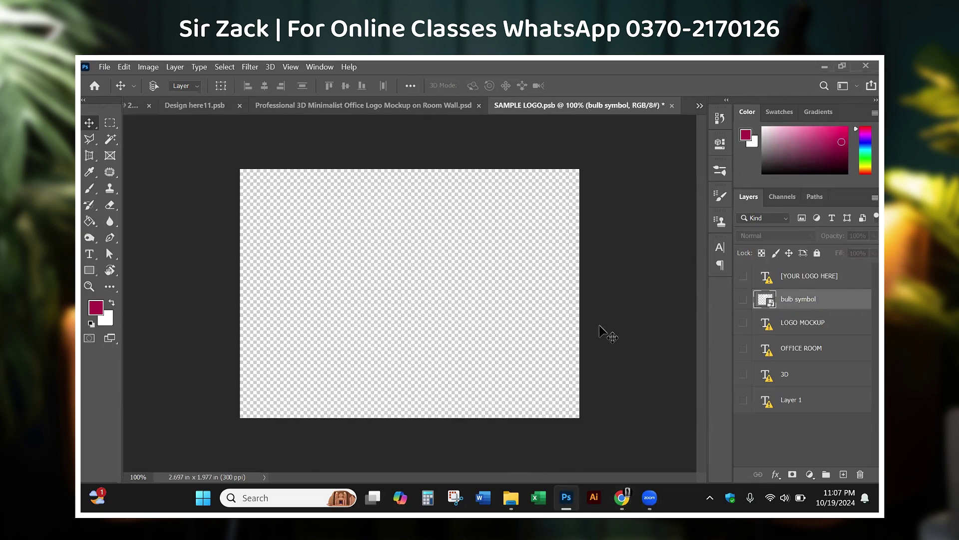
left_click(431, 104)
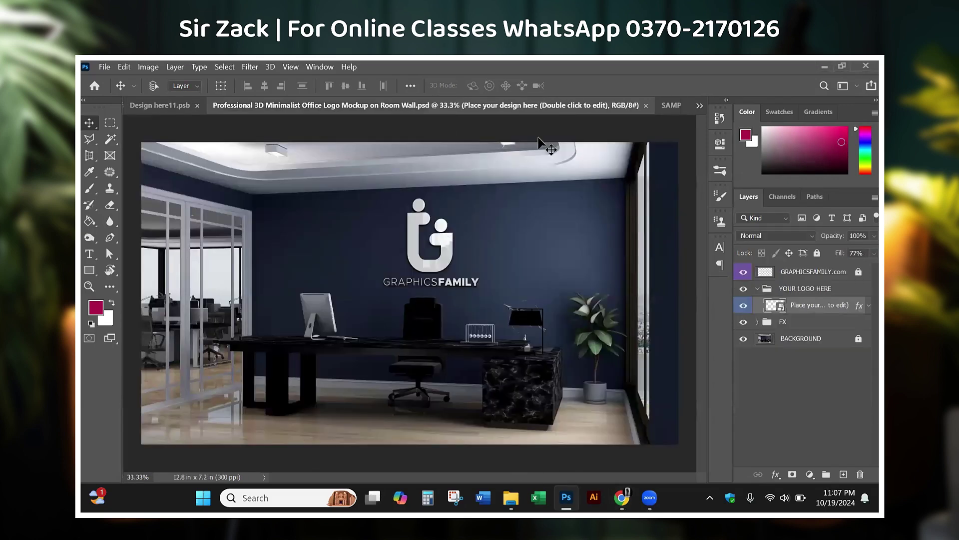
left_click(664, 105)
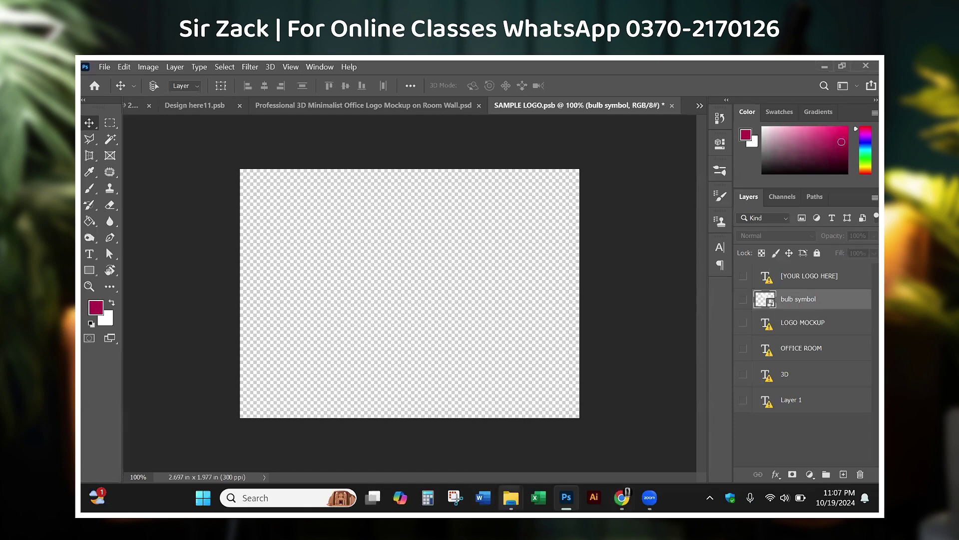
mouse_move(510, 498)
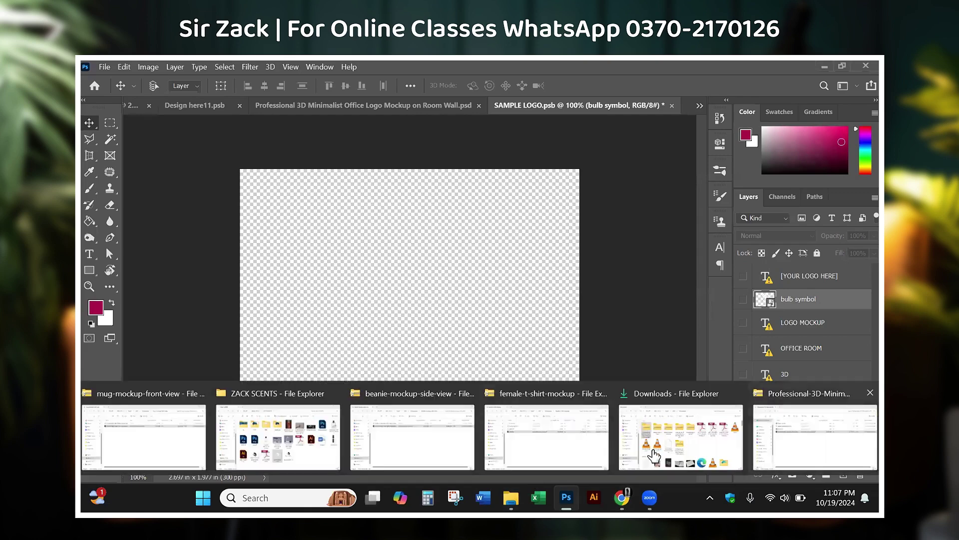
Step: Place the ZACK SCENTS LOGO in the placeholder at about 24.71%, then save and close it
left_click(307, 452)
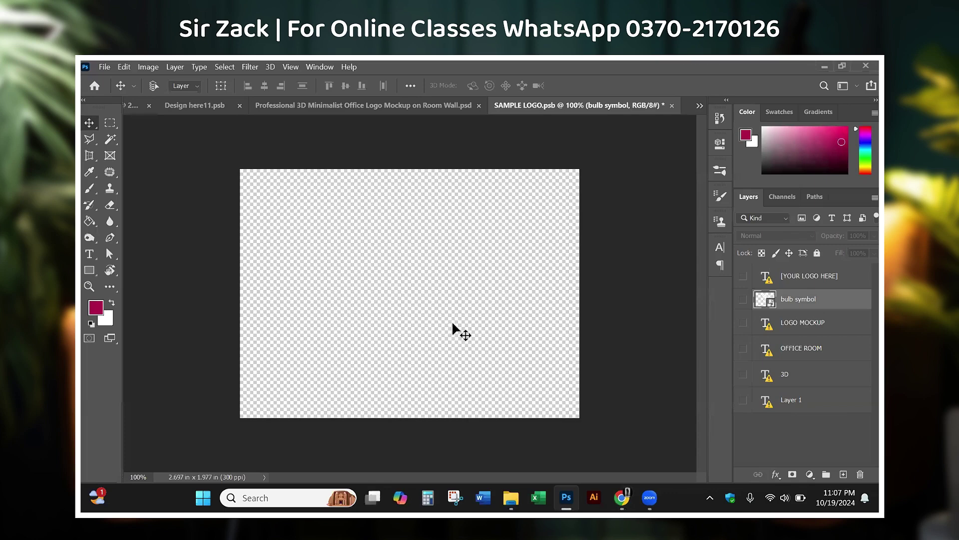
left_click_drag(490, 391, 455, 324)
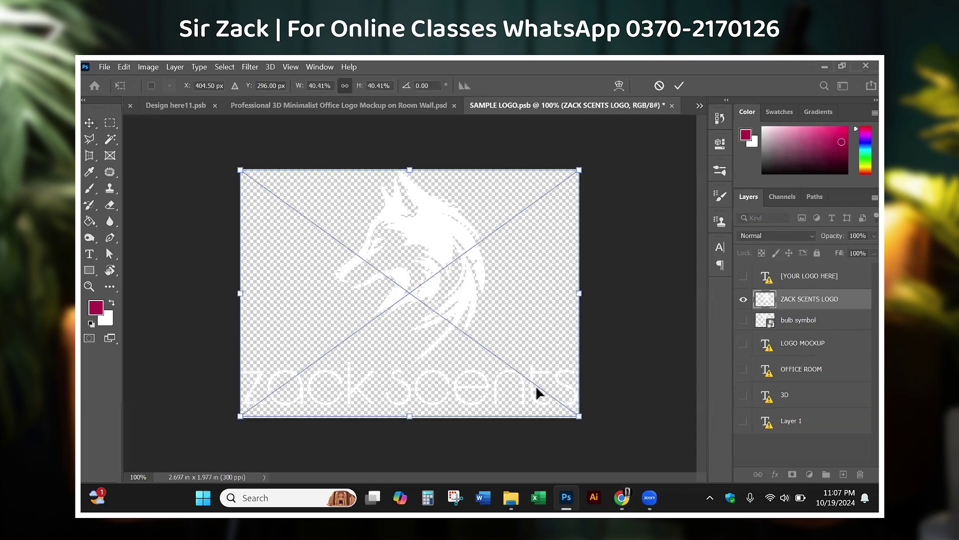
left_click_drag(578, 415, 515, 368)
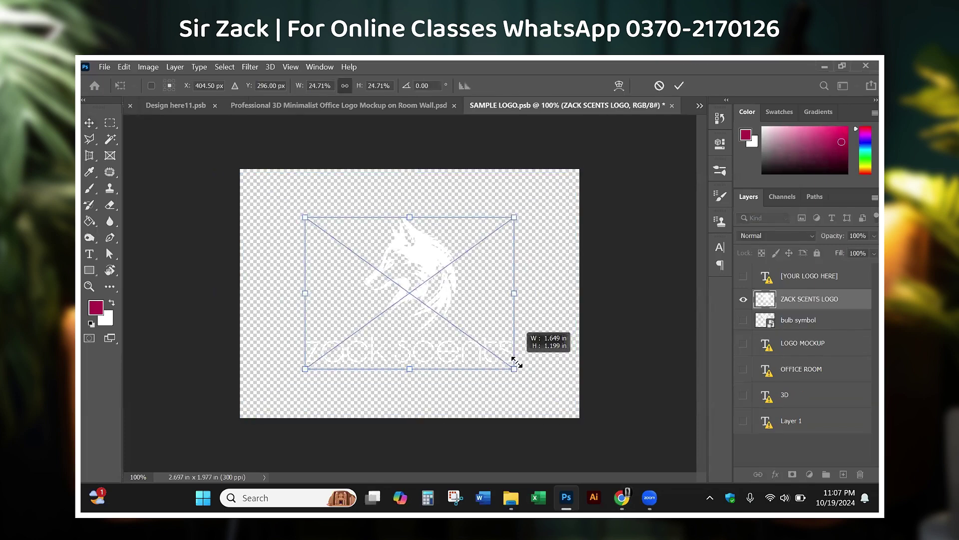
key("Return")
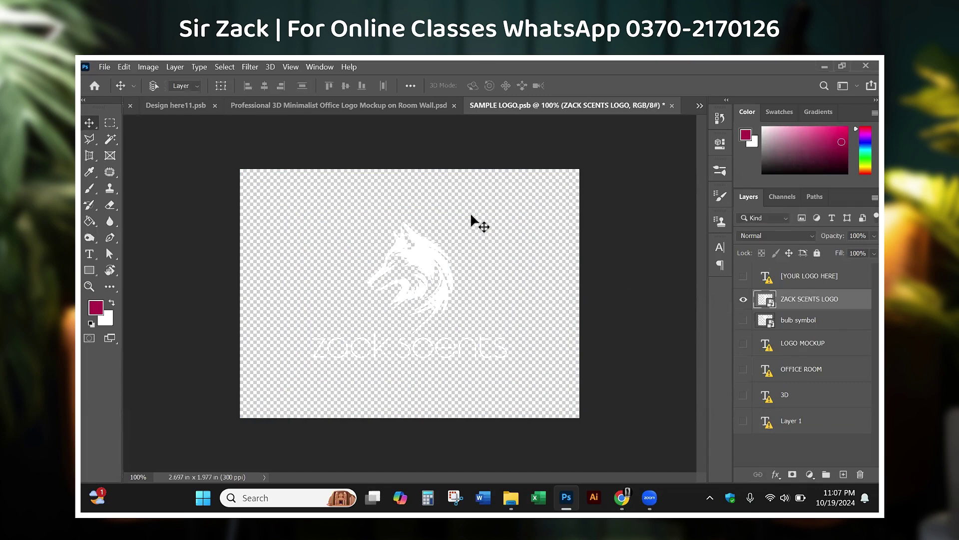
key("ctrl+s")
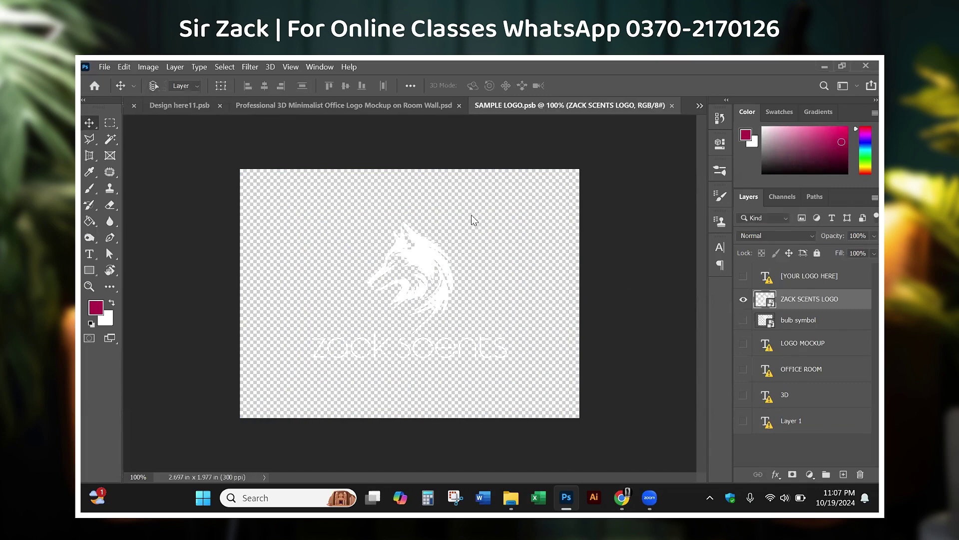
left_click(672, 106)
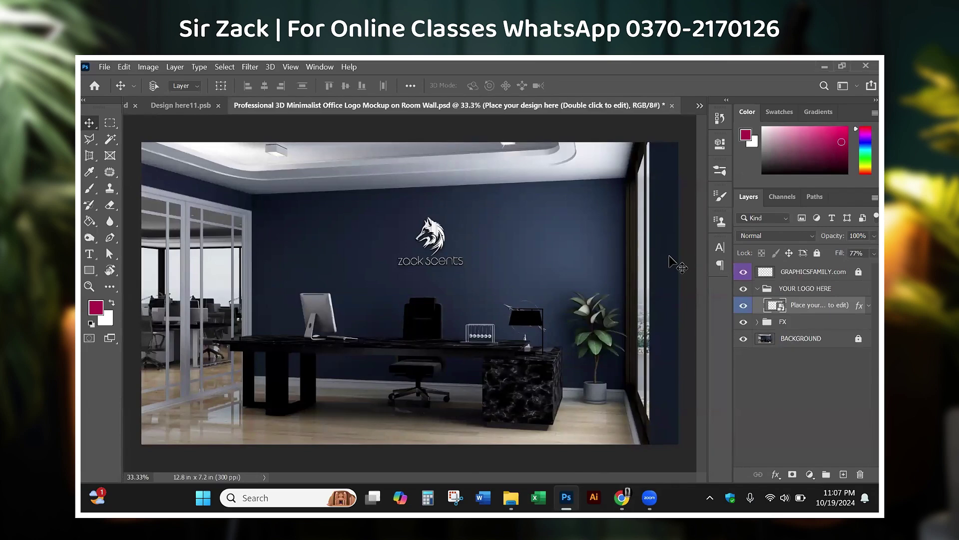
Step: Scale the ZACK SCENTS logo up to about 27.30% in the smart object, then save and close
double_click(775, 306)
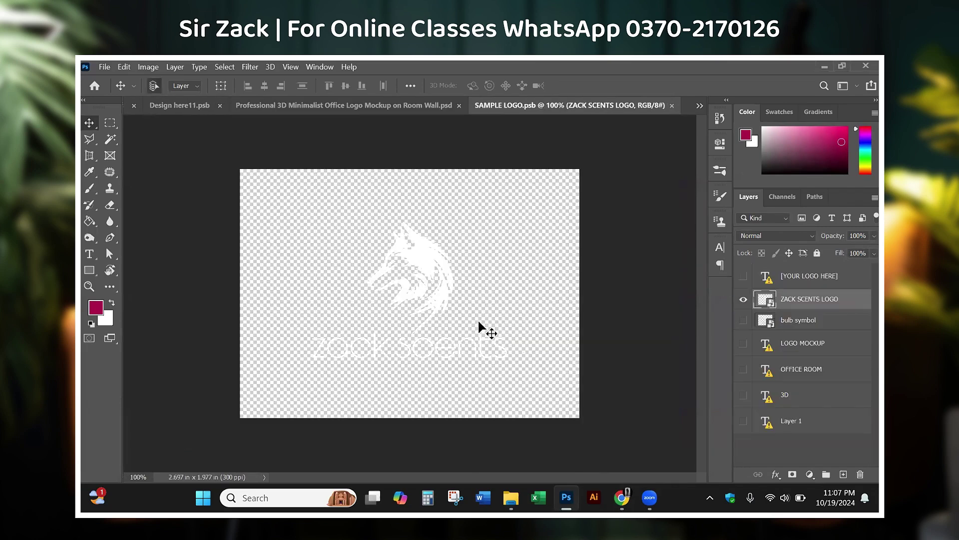
key("ctrl+t")
left_click_drag(521, 372, 541, 383)
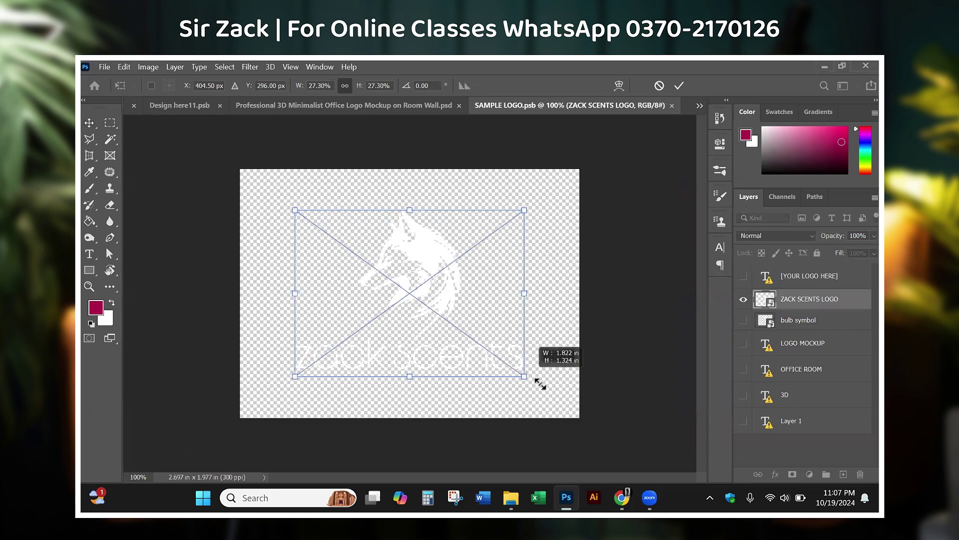
double_click(425, 283)
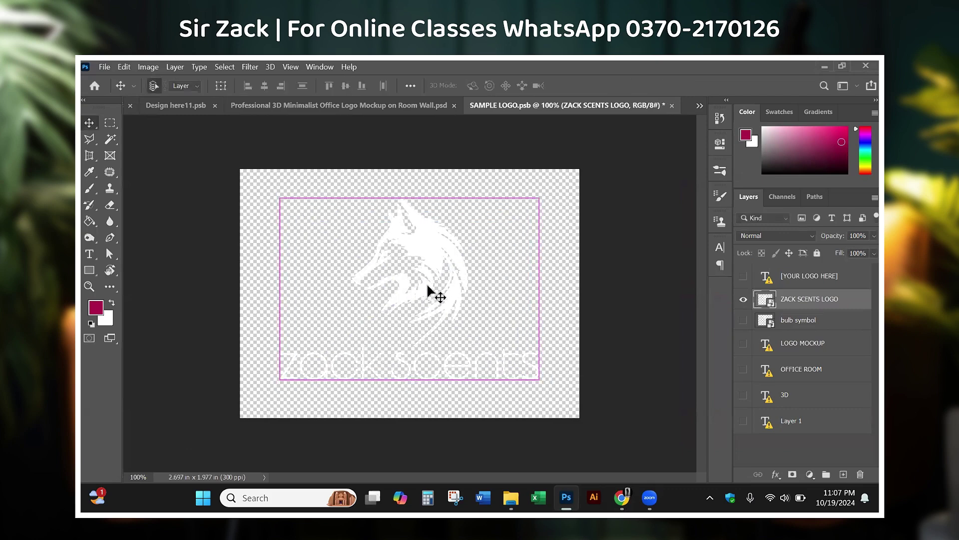
key("ctrl+s")
key("ctrl+w")
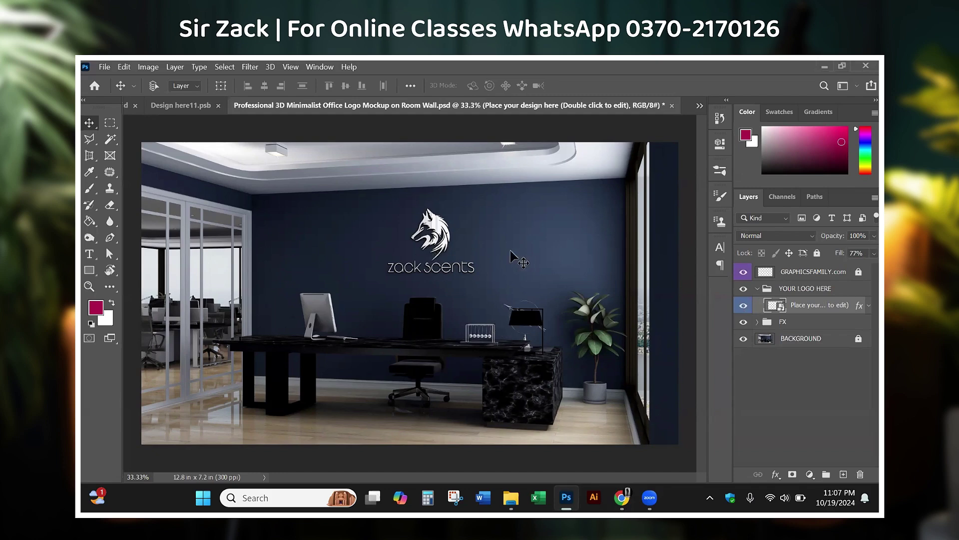
left_click(786, 327)
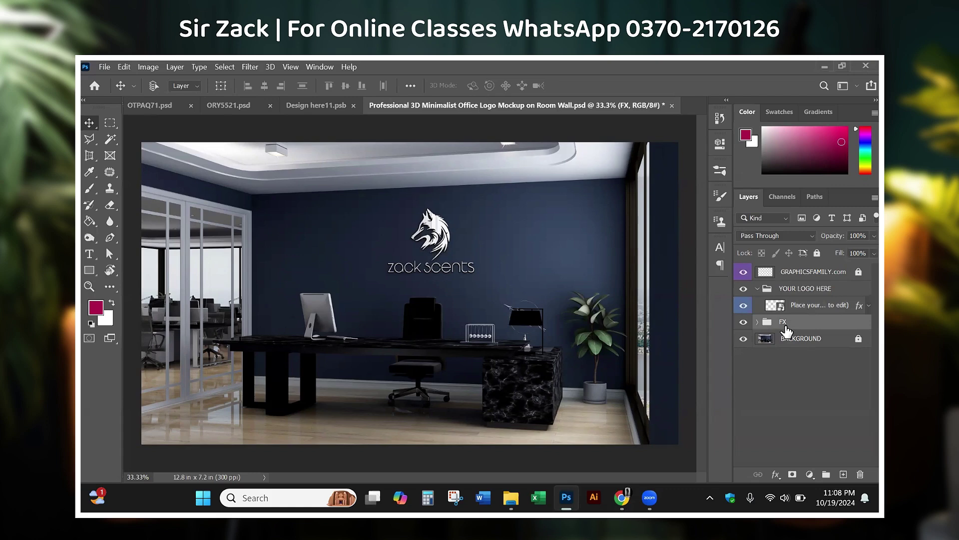
left_click(757, 322)
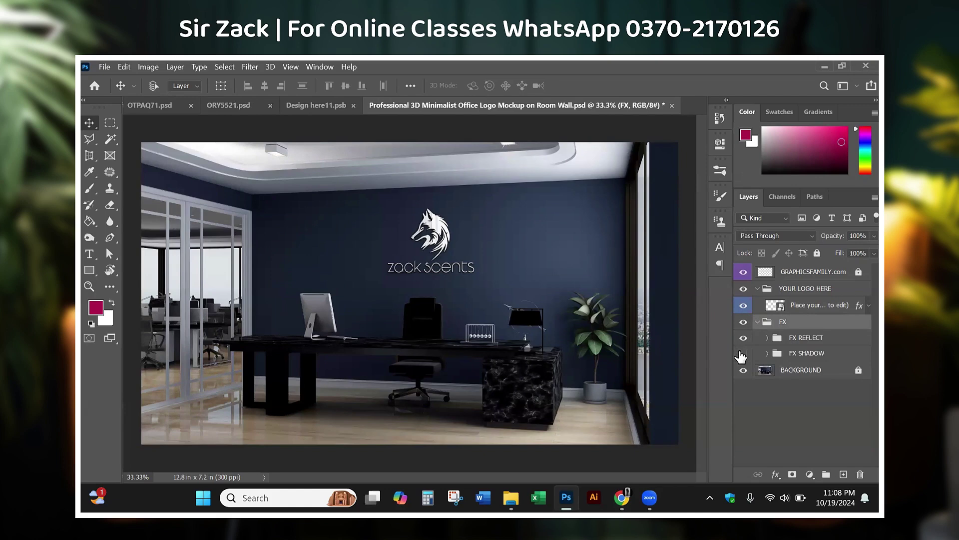
left_click(745, 338)
left_click(758, 321)
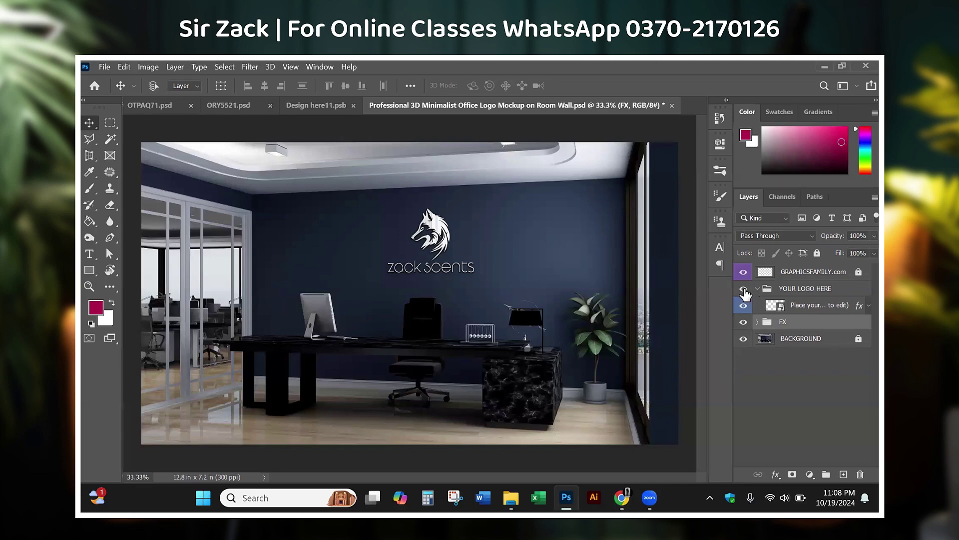
left_click(744, 289)
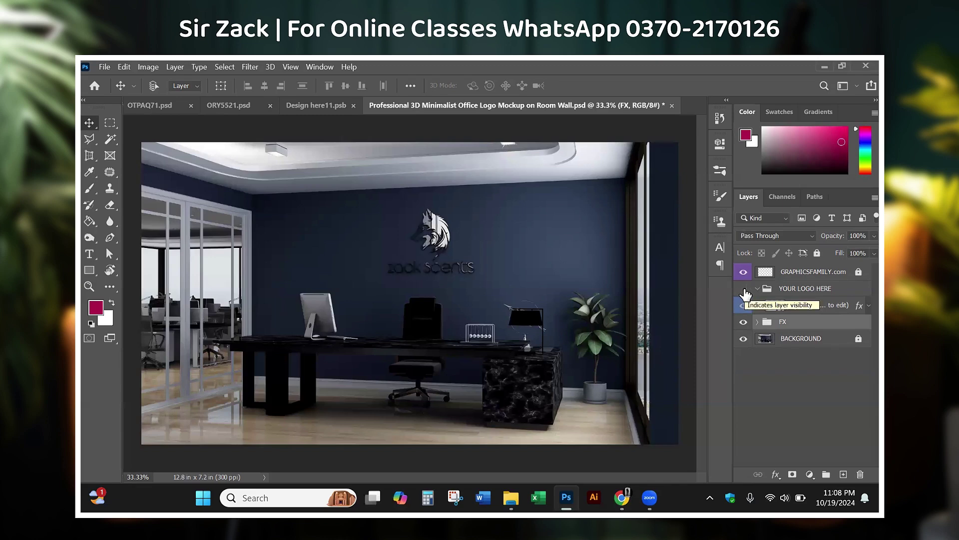
left_click(744, 290)
left_click(744, 290)
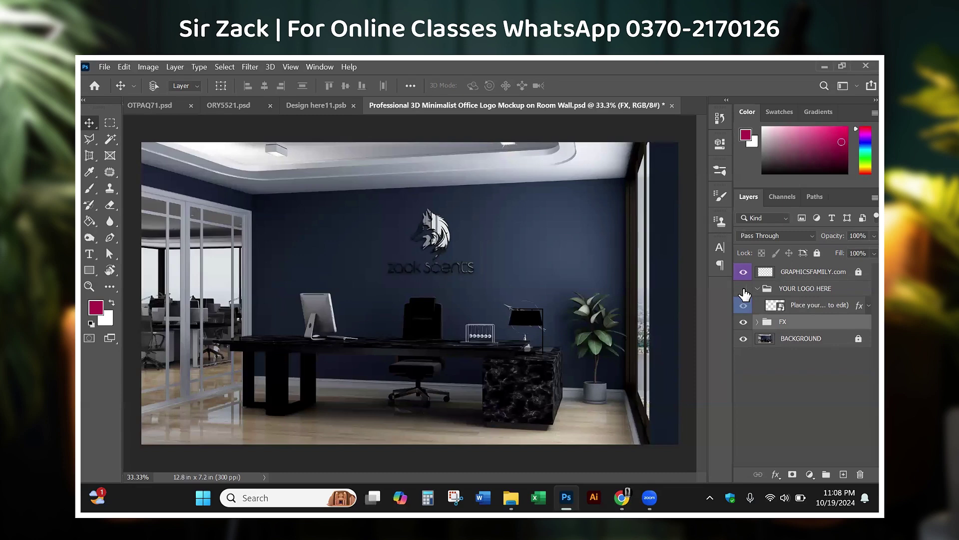
left_click(744, 290)
left_click(782, 272)
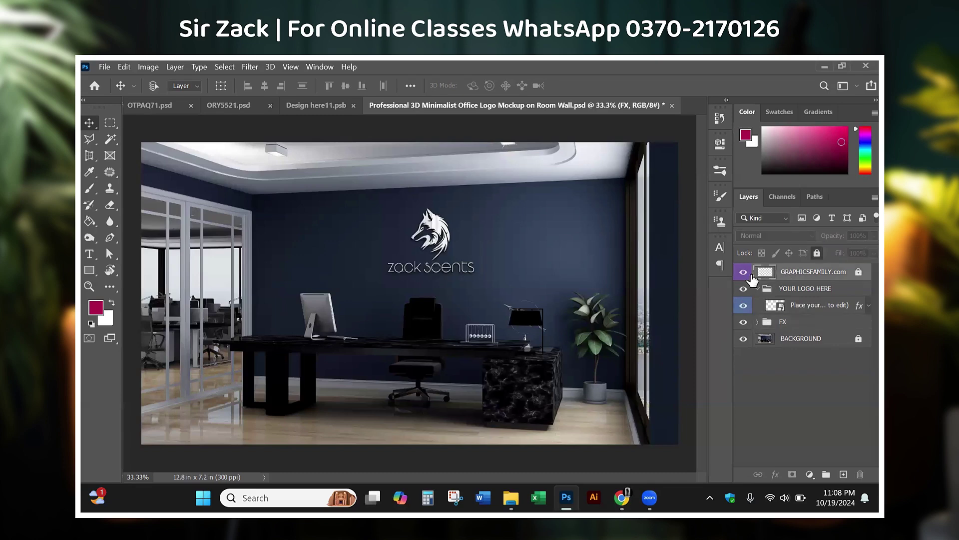
left_click(742, 272)
left_click(743, 273)
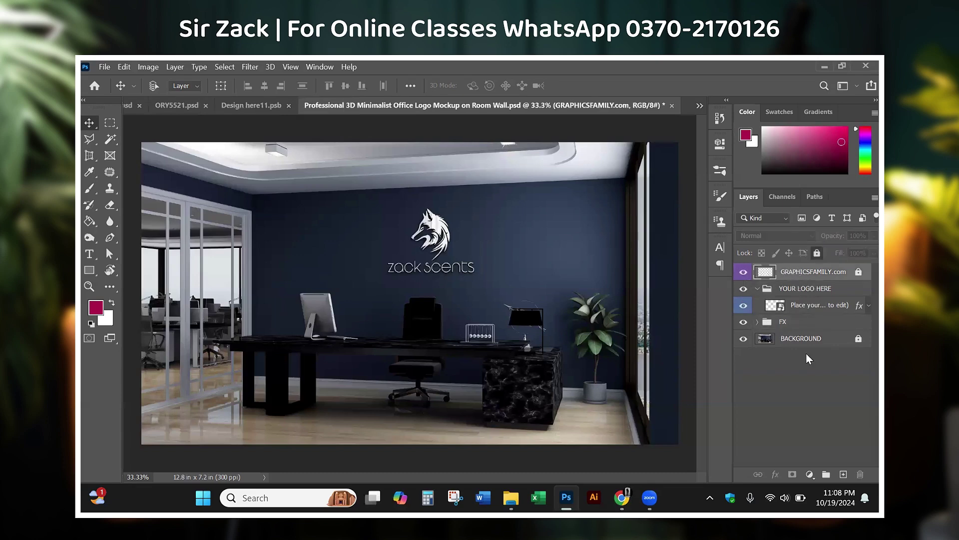
left_click(790, 375)
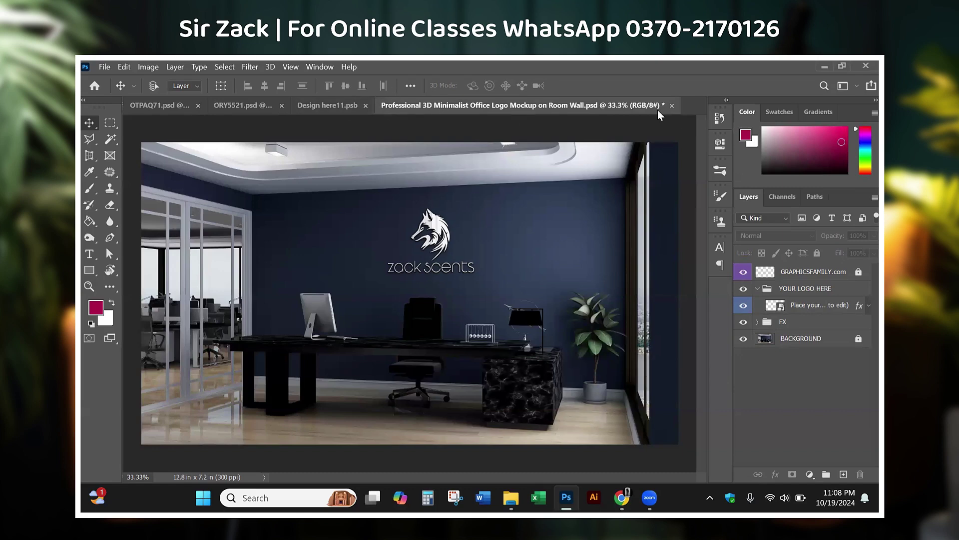
Step: Close Design here11.psb without saving, then view the t-shirt and mug mockups
left_click(325, 106)
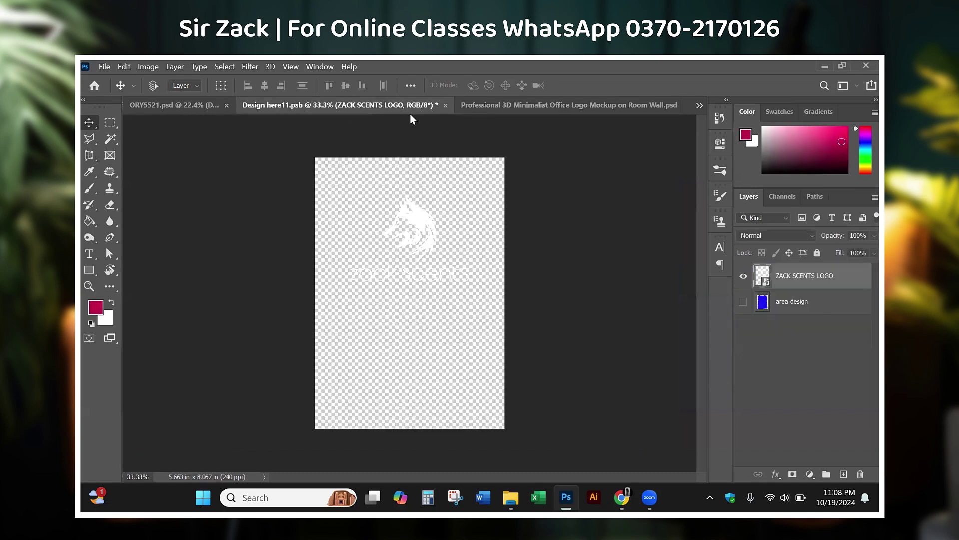
left_click(445, 105)
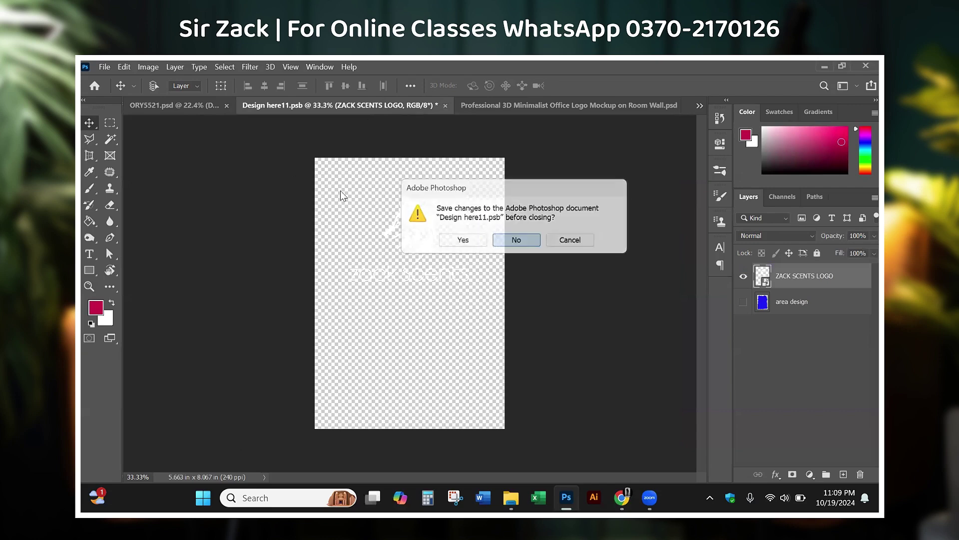
key("n")
left_click(277, 99)
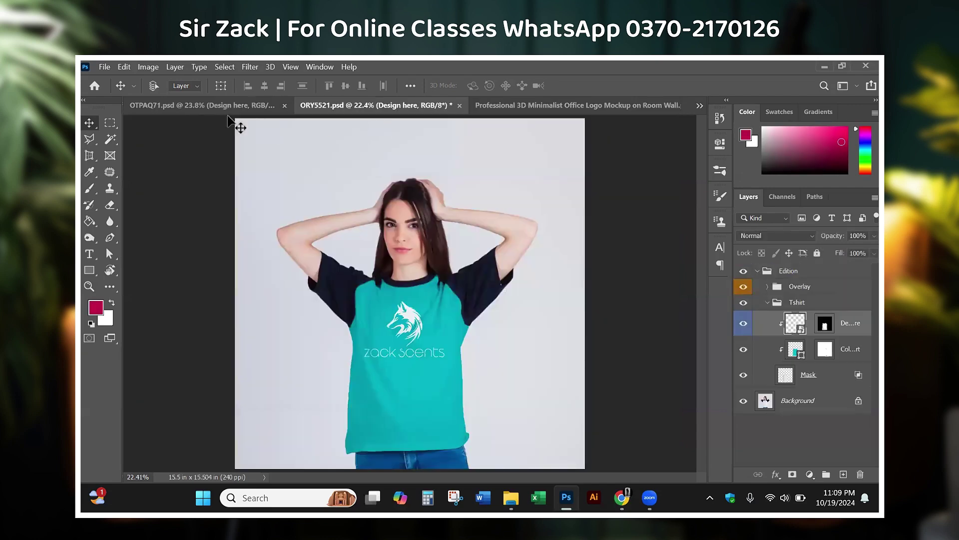
left_click(198, 107)
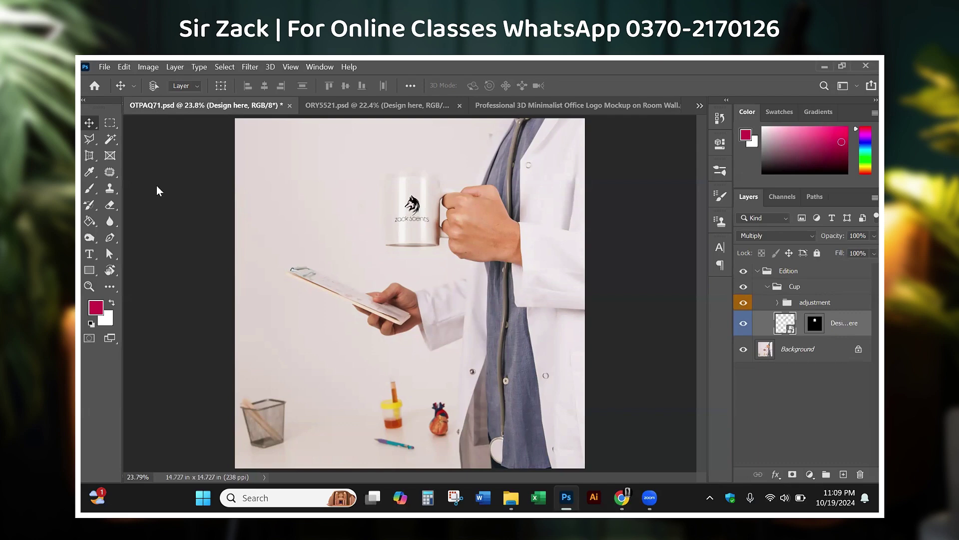
Step: Drag within the mug and t-shirt mockup documents to inspect them
left_click_drag(419, 158, 400, 158)
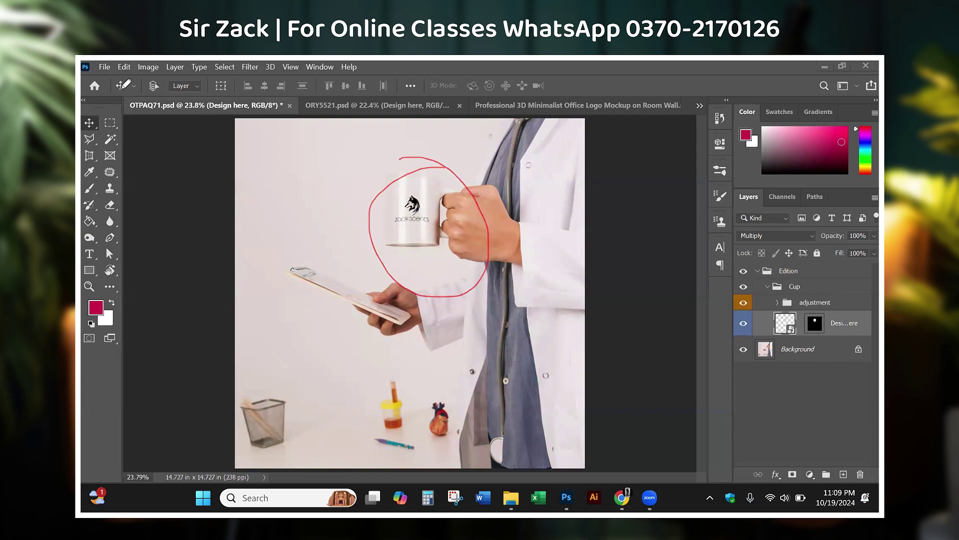
left_click(380, 105)
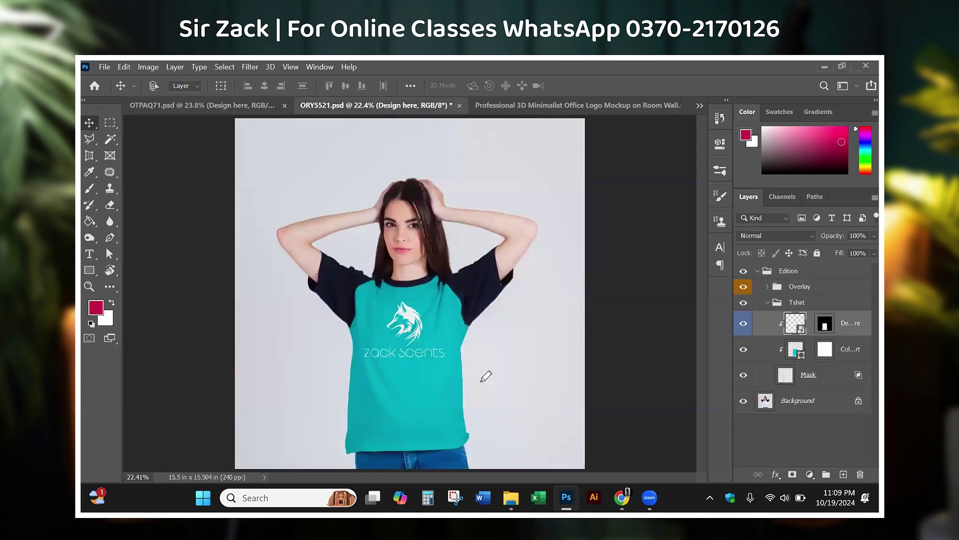
left_click_drag(483, 380, 316, 418)
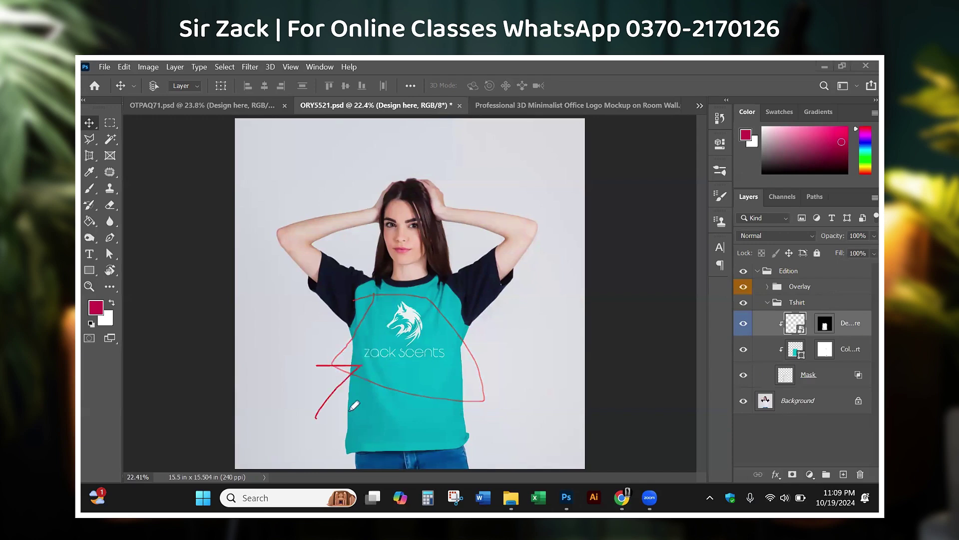
left_click_drag(316, 365, 349, 409)
mouse_move(505, 426)
left_mouse_down()
mouse_move(441, 372)
mouse_move(446, 400)
left_mouse_up()
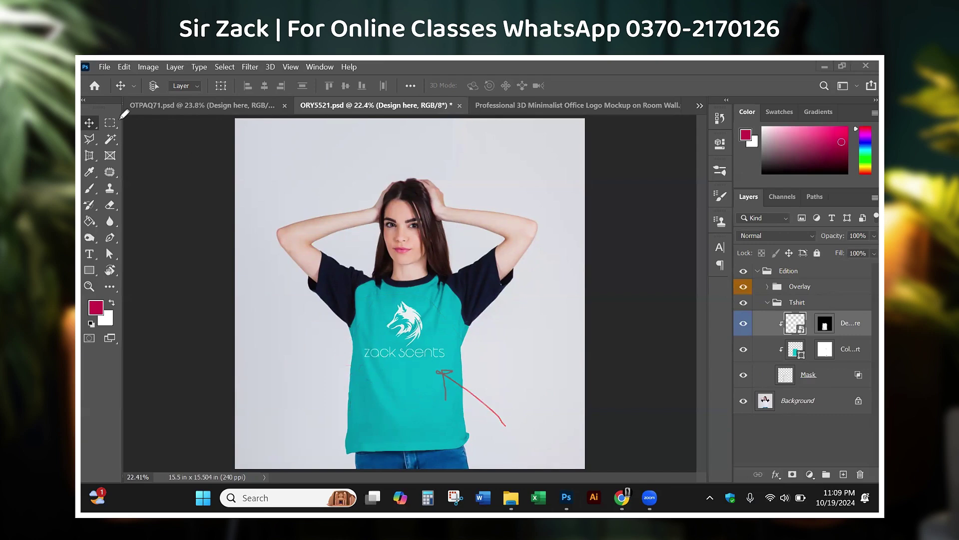
Step: Return to the office logo mockup and drag around its canvas
key("ctrl+Tab")
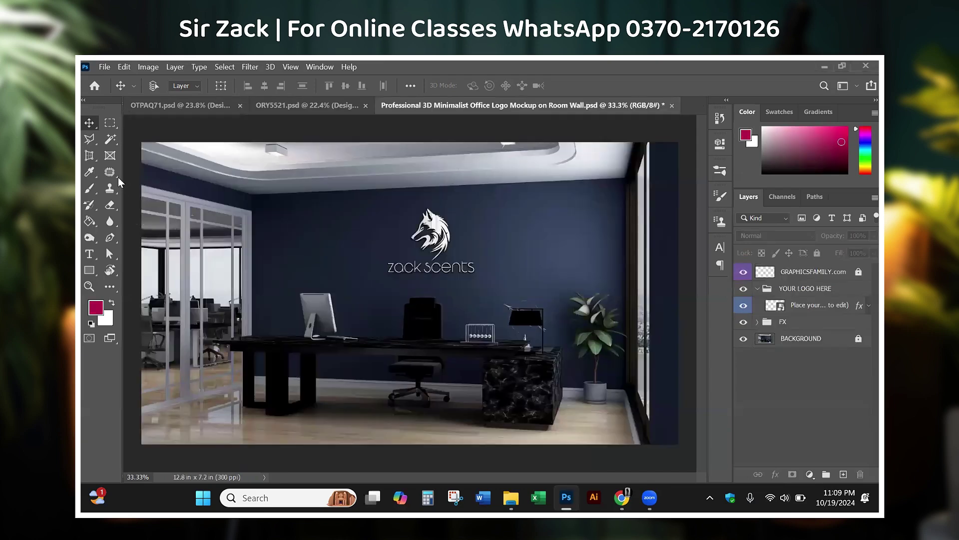
left_click_drag(440, 192, 388, 189)
left_click_drag(430, 403, 436, 296)
mouse_move(393, 338)
left_mouse_down()
mouse_move(436, 295)
mouse_move(452, 325)
left_mouse_up()
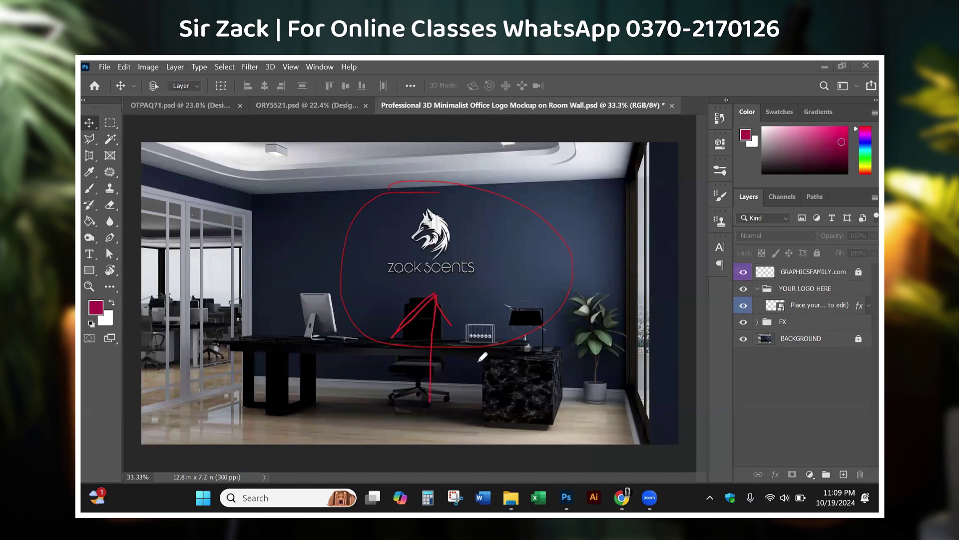
mouse_move(579, 211)
left_mouse_down()
mouse_move(552, 203)
mouse_move(581, 260)
left_mouse_up()
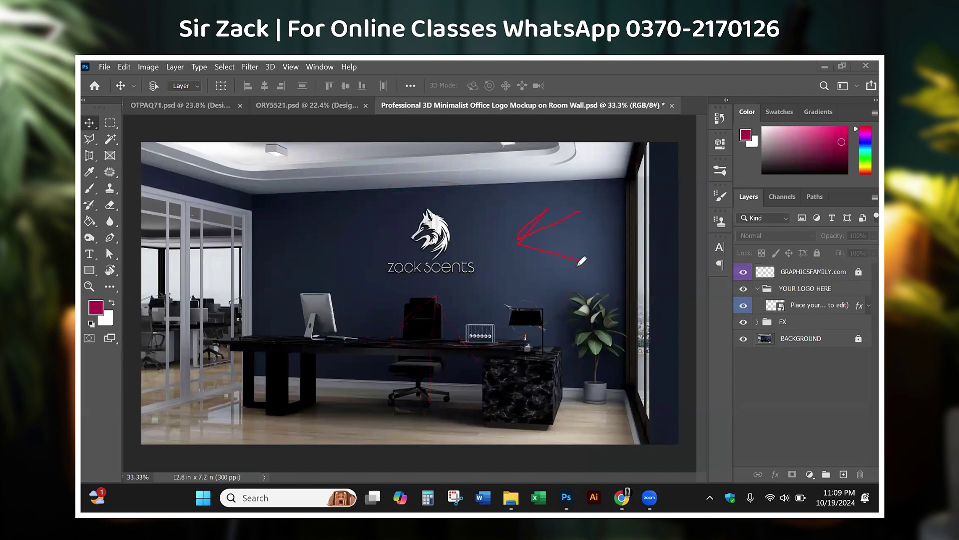
left_click_drag(409, 418, 426, 301)
left_click_drag(393, 357, 427, 302)
left_click_drag(426, 303, 436, 361)
mouse_move(266, 240)
left_mouse_down()
mouse_move(361, 245)
mouse_move(330, 287)
left_mouse_up()
Step: Reload the GraphicsFamily mockups page, scroll to the logo mockups, and open Building Logo Sign Mockup
left_click(621, 497)
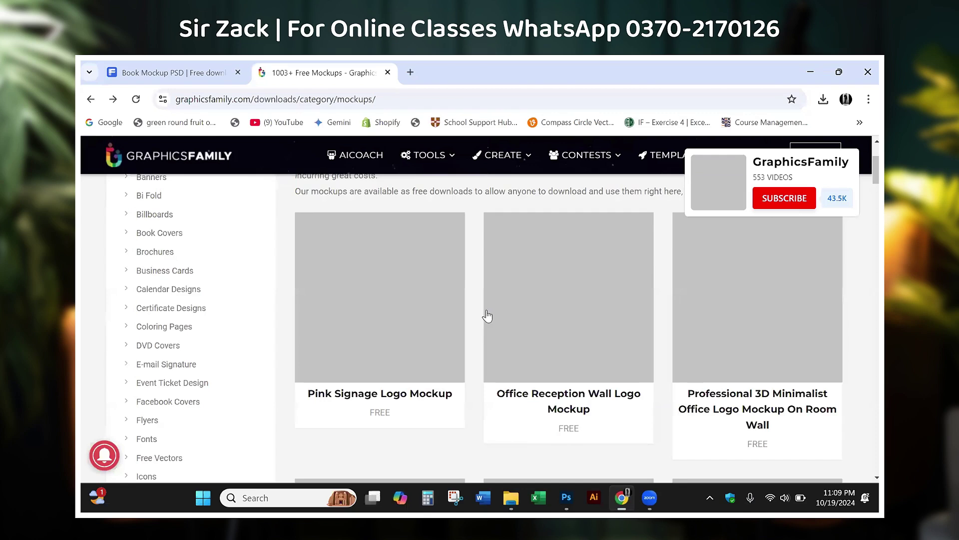
scroll(388, 230, "up", 1)
left_click(136, 99)
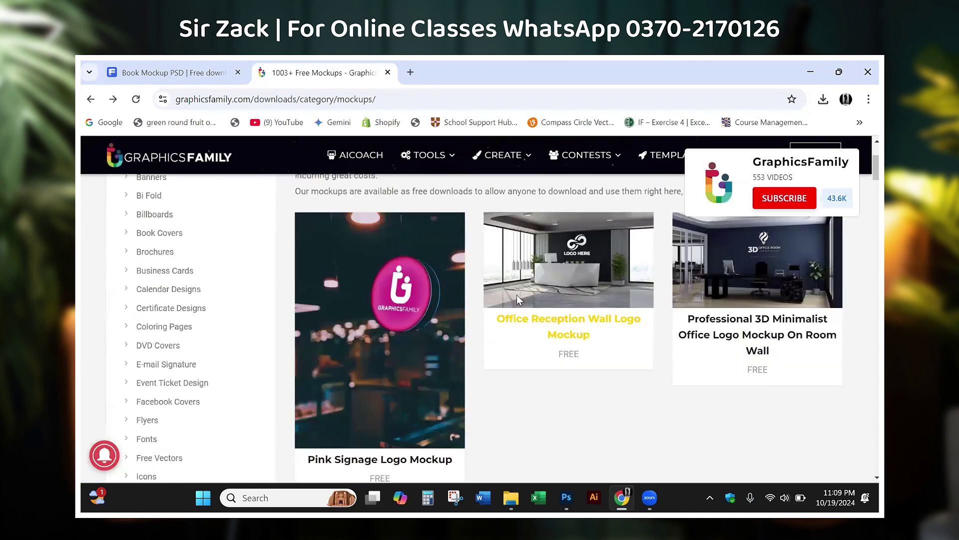
scroll(519, 299, "down", 5)
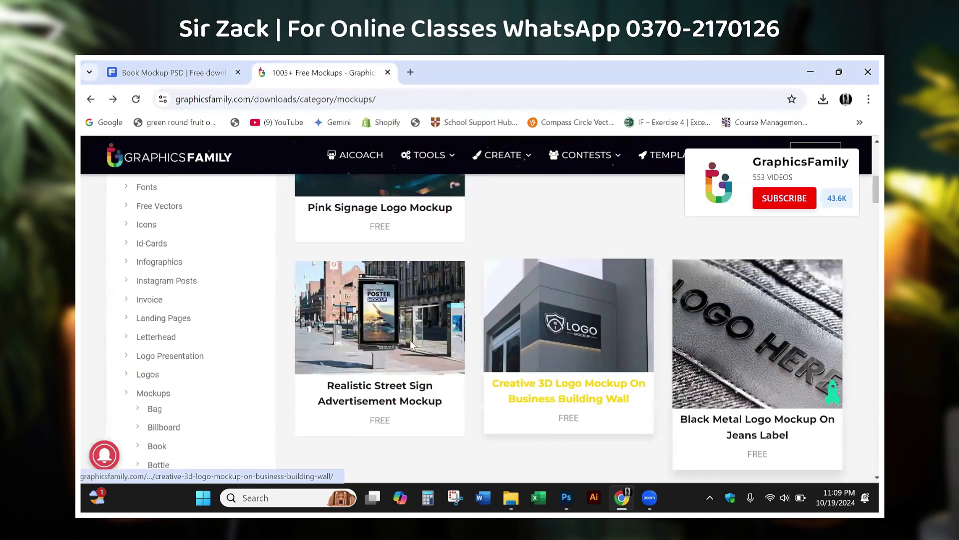
scroll(693, 369, "down", 2)
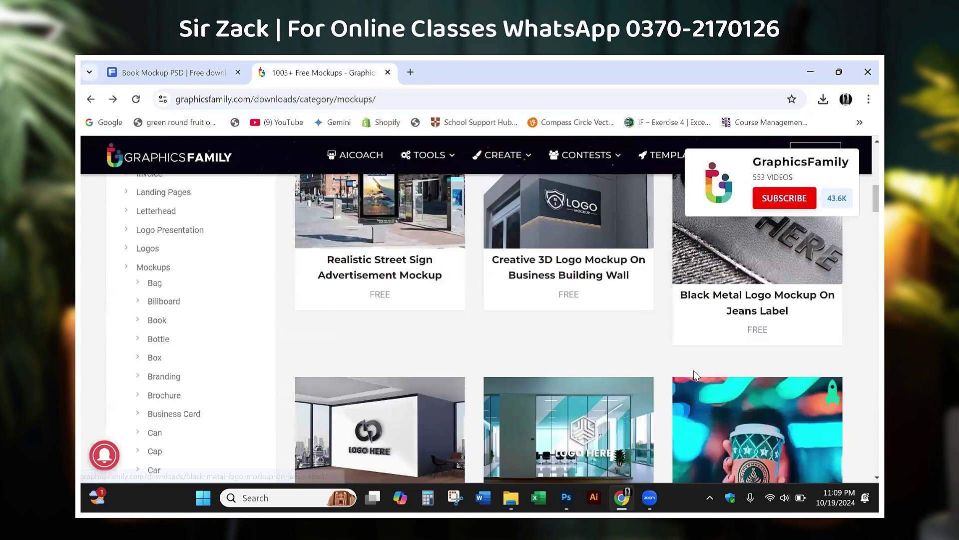
scroll(690, 368, "down", 2)
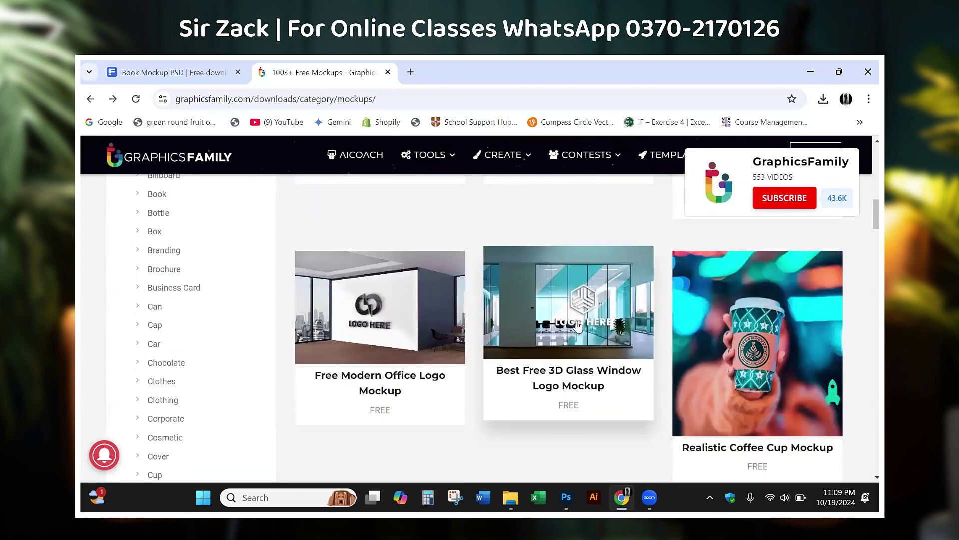
scroll(682, 380, "down", 5)
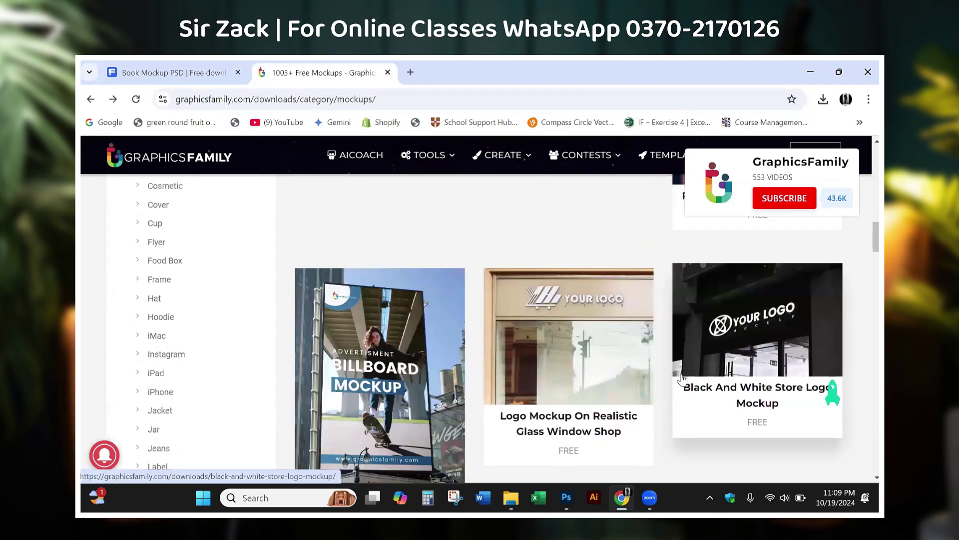
scroll(683, 380, "down", 3)
scroll(677, 382, "down", 2)
scroll(678, 381, "down", 1)
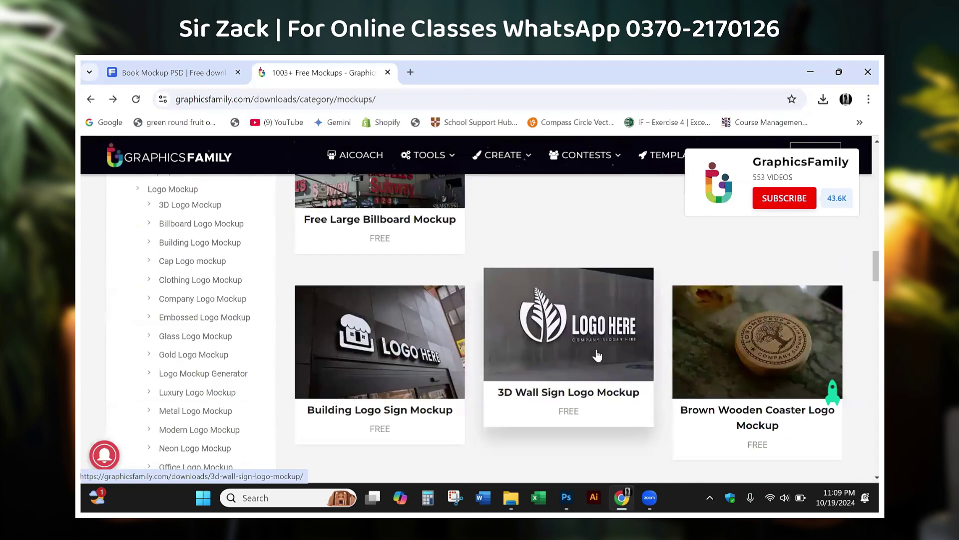
scroll(597, 355, "down", 1)
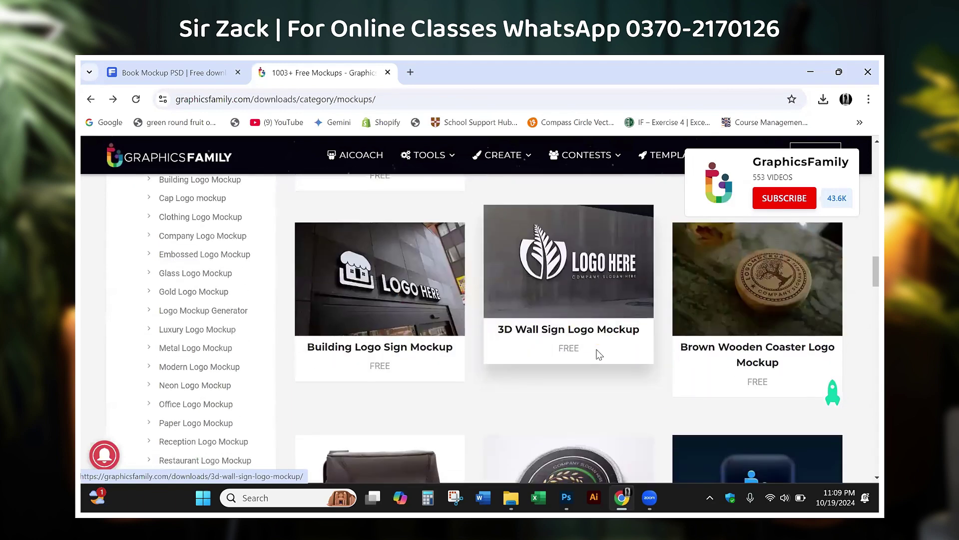
left_click(408, 290)
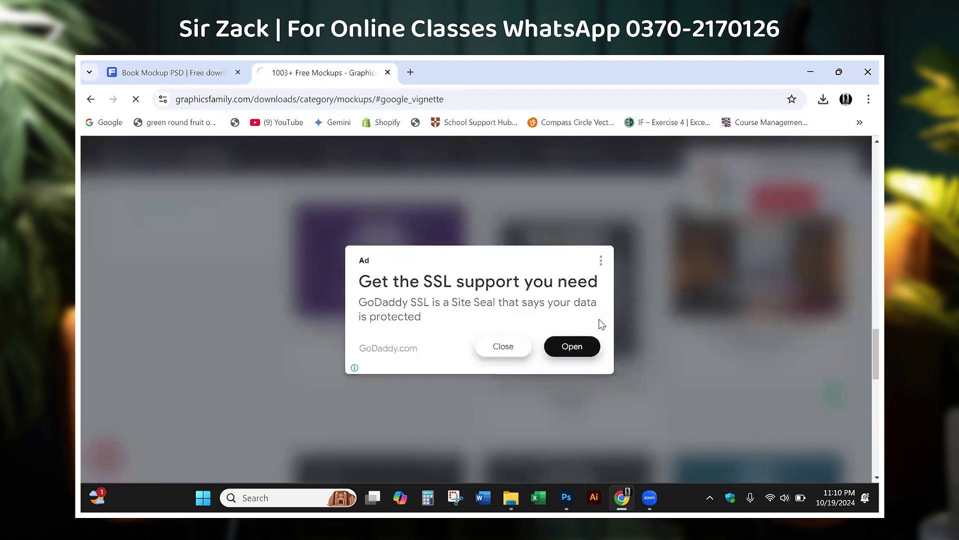
Step: Scroll the Building Logo Sign Mockup page down to its Download section
scroll(571, 318, "down", 4)
scroll(571, 319, "down", 3)
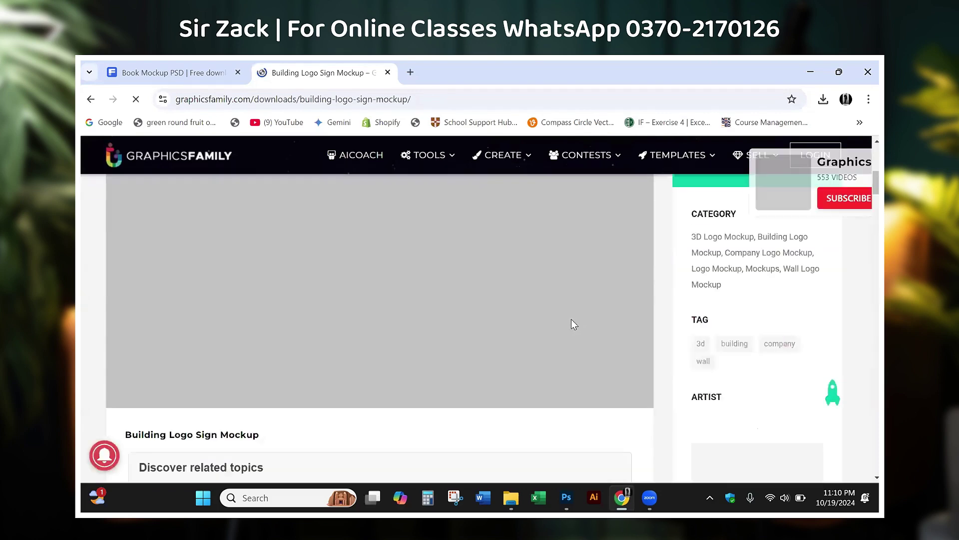
scroll(571, 319, "down", 5)
scroll(571, 319, "down", 3)
scroll(571, 319, "up", 5)
scroll(571, 319, "up", 3)
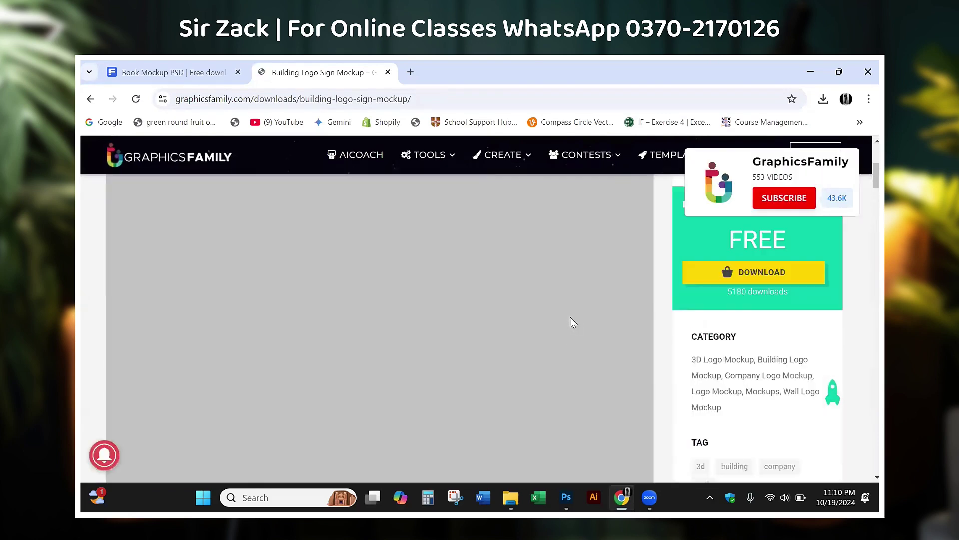
scroll(571, 321, "up", 3)
scroll(571, 321, "down", 3)
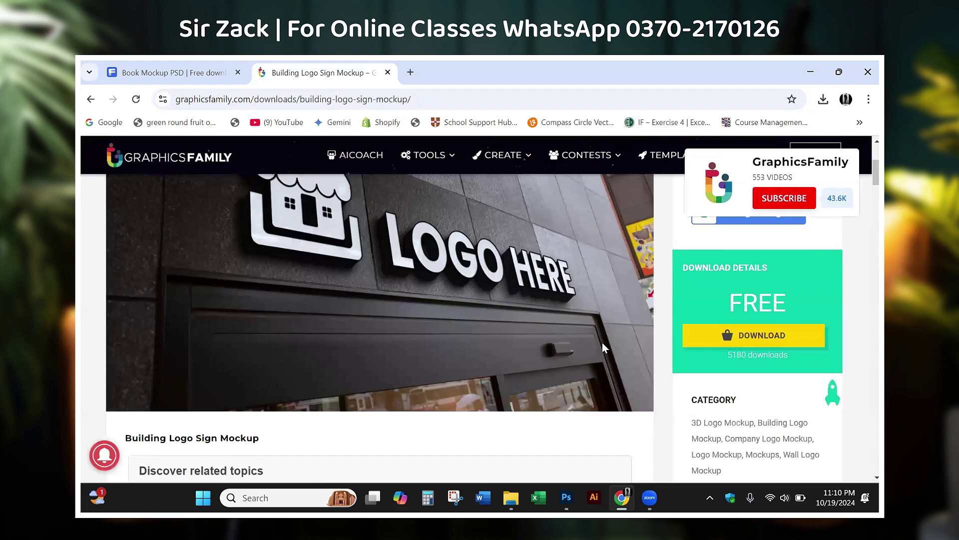
scroll(605, 345, "up", 1)
scroll(611, 345, "down", 5)
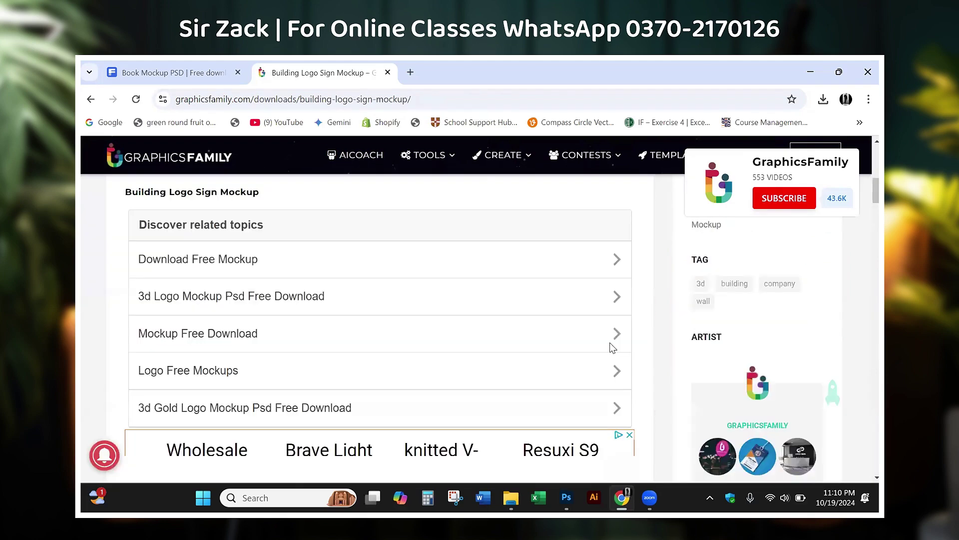
scroll(610, 349, "down", 5)
scroll(609, 352, "down", 3)
scroll(609, 352, "down", 4)
scroll(610, 352, "down", 3)
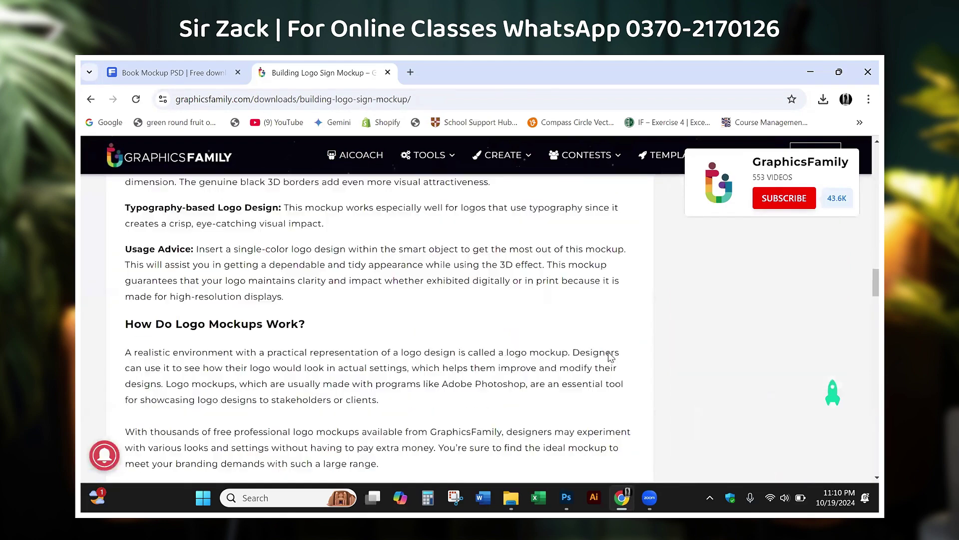
scroll(610, 352, "up", 5)
scroll(610, 352, "up", 4)
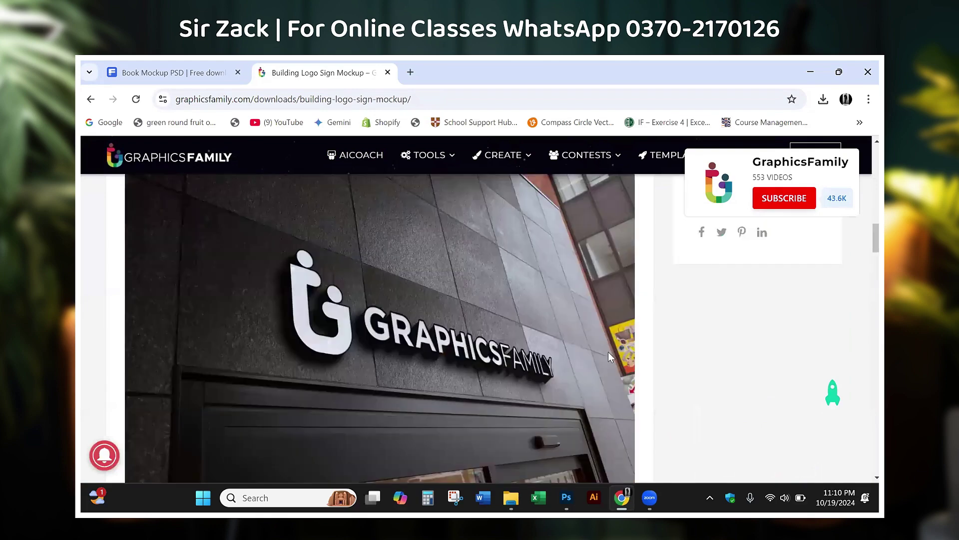
scroll(608, 356, "down", 5)
scroll(609, 355, "down", 4)
scroll(608, 355, "down", 4)
scroll(606, 355, "down", 4)
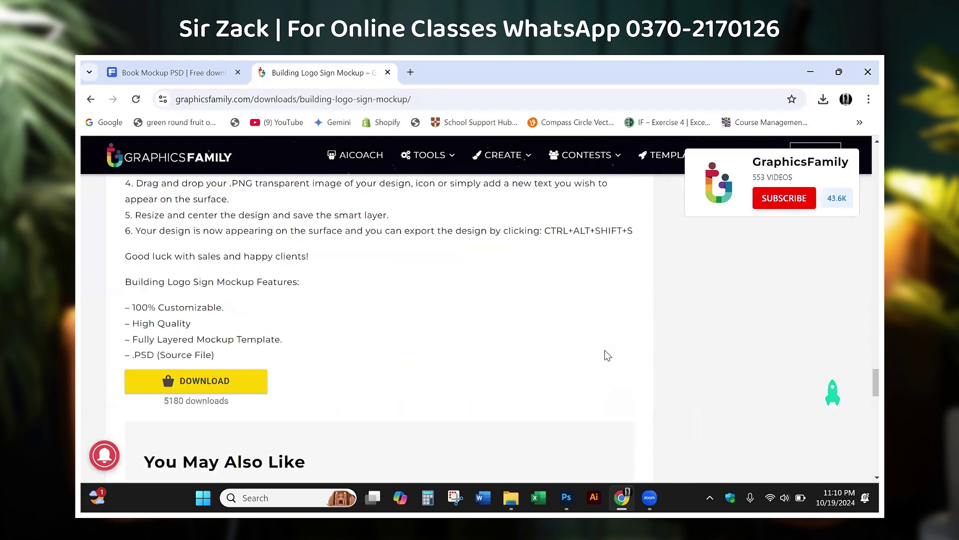
scroll(605, 351, "down", 5)
scroll(606, 352, "up", 5)
Step: Dismiss the subscribe popup and check the 91.0 MB zip's download progress
left_click_drag(170, 401, 255, 402)
left_click(373, 378)
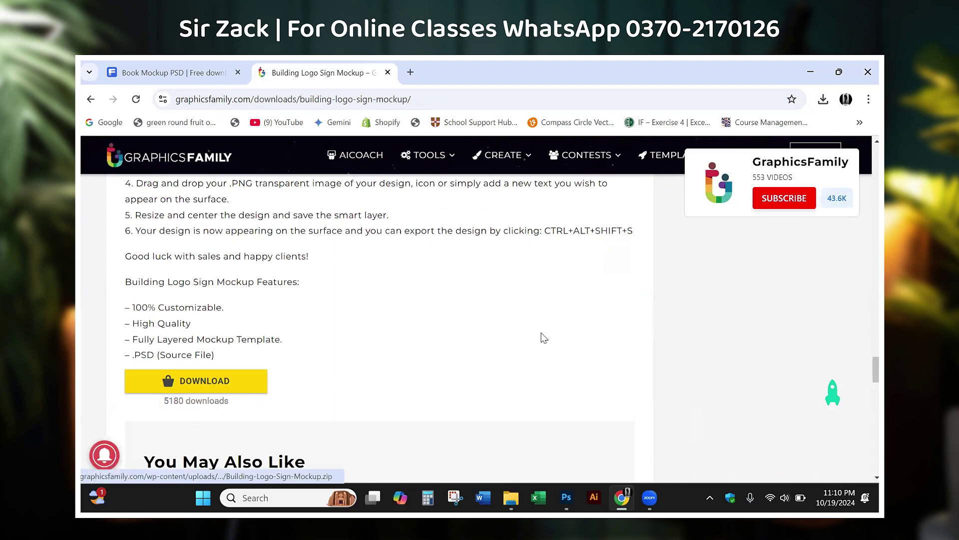
mouse_move(772, 180)
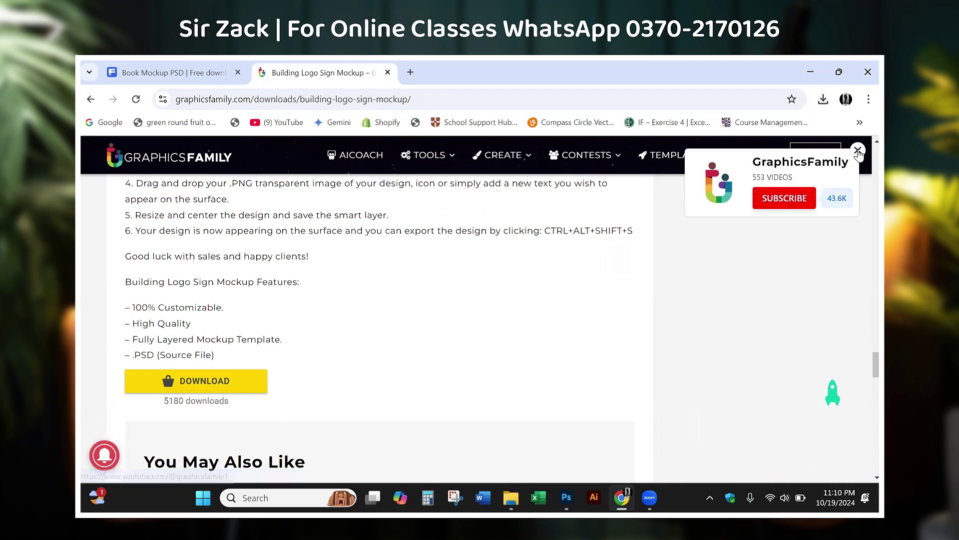
left_click(858, 150)
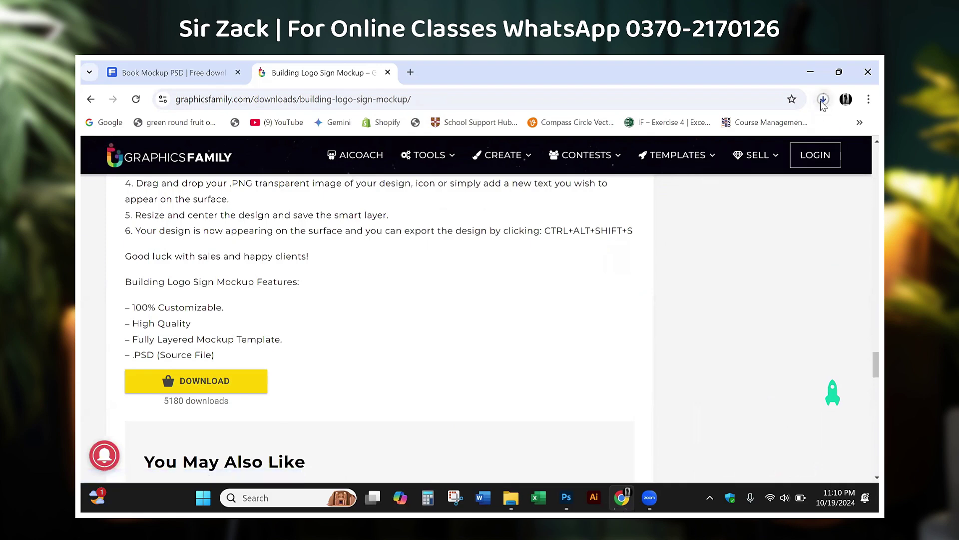
left_click(822, 101)
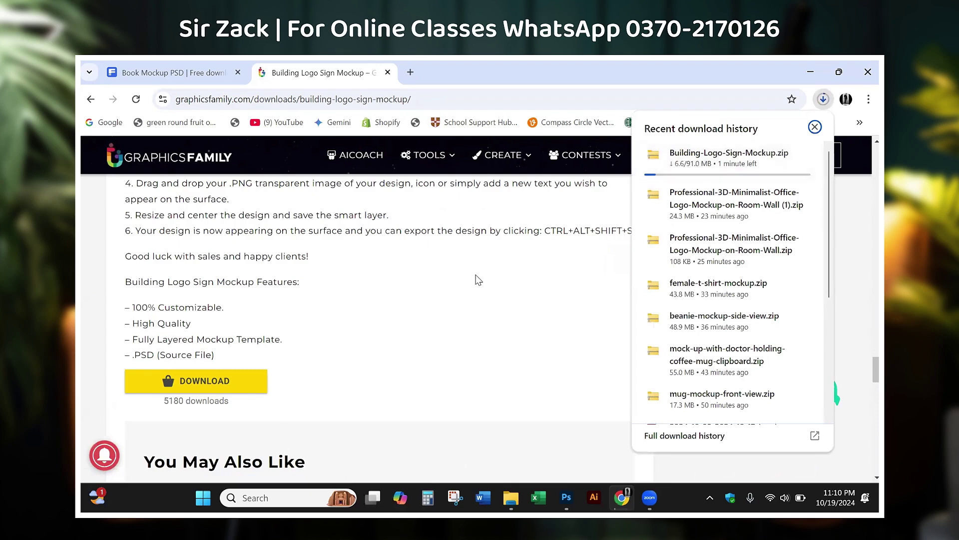
left_click(567, 295)
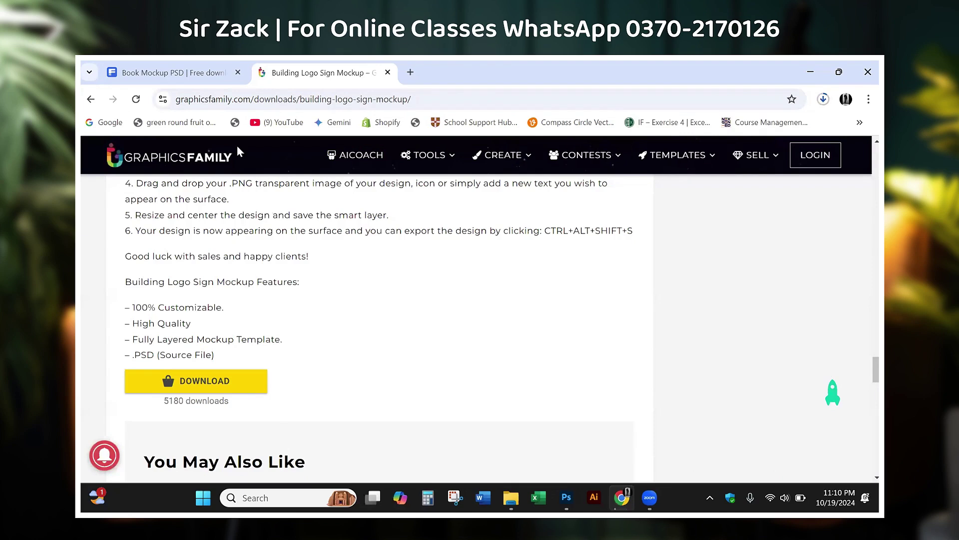
left_click(90, 99)
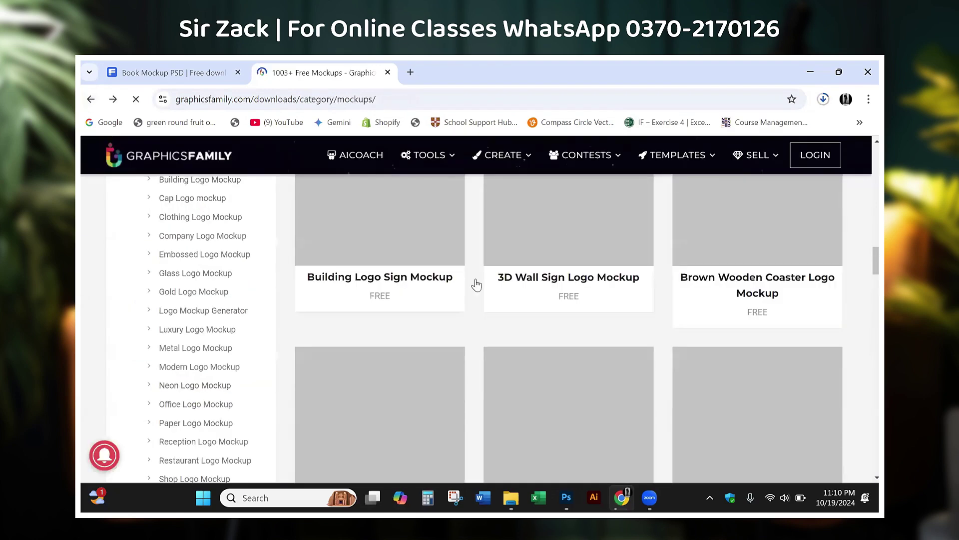
scroll(625, 353, "down", 1)
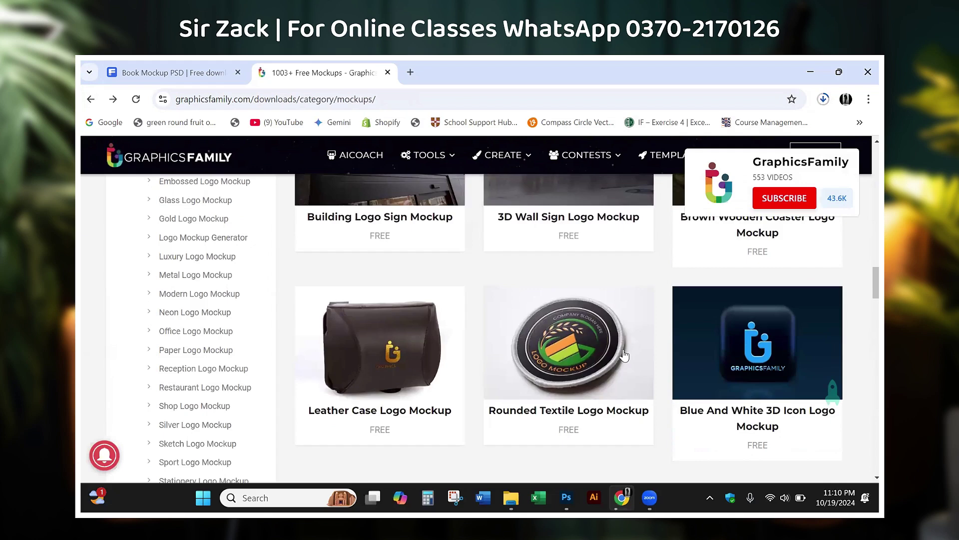
scroll(624, 353, "down", 1)
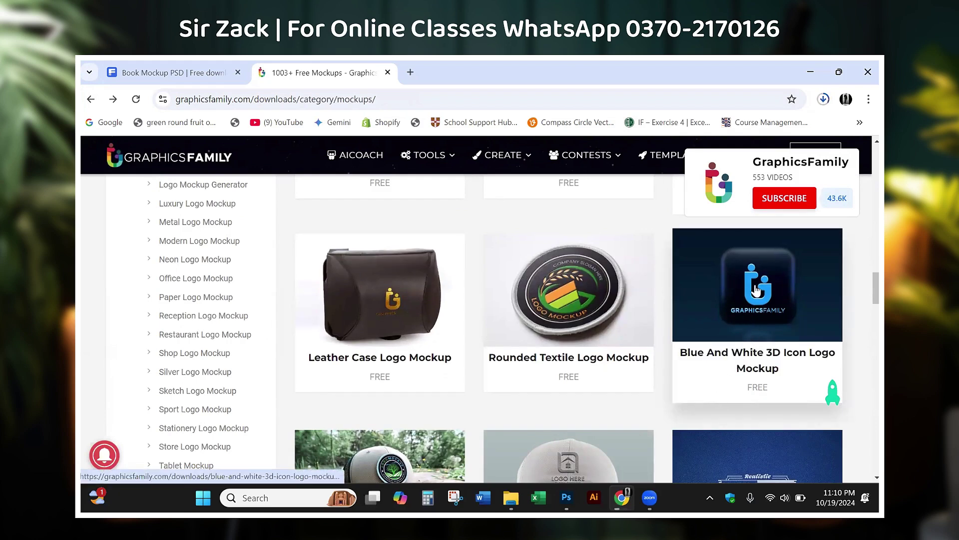
scroll(578, 343, "down", 1)
scroll(564, 358, "down", 2)
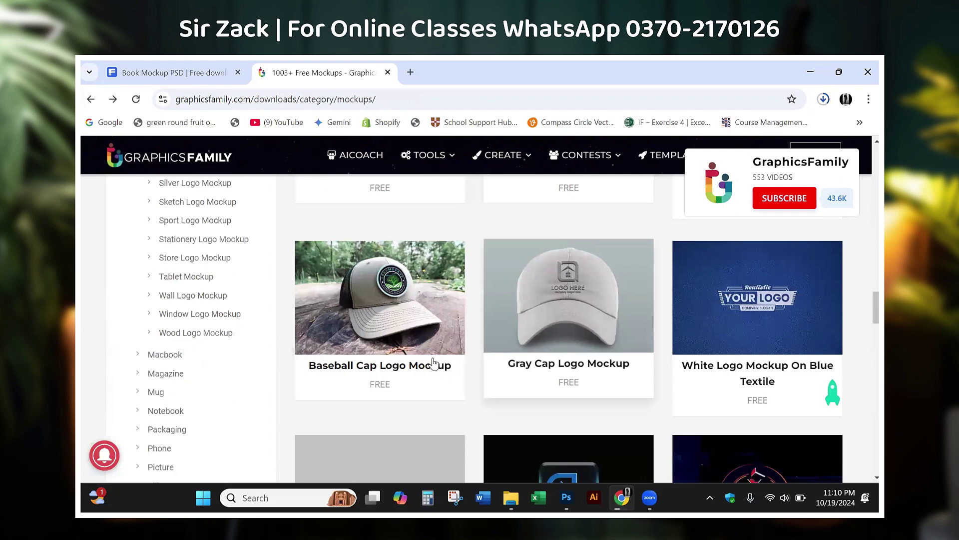
scroll(775, 283, "down", 3)
scroll(740, 342, "up", 3)
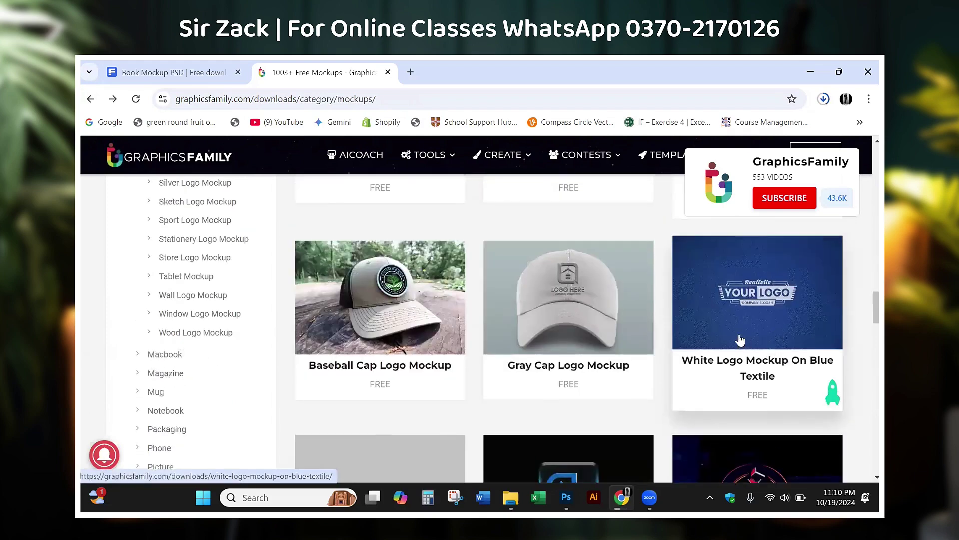
scroll(690, 347, "down", 2)
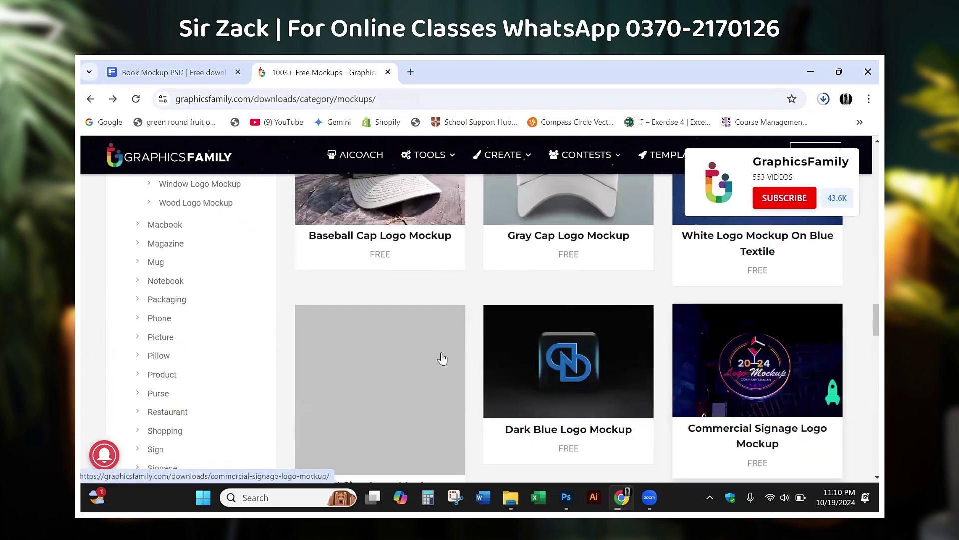
scroll(442, 359, "down", 3)
scroll(563, 332, "down", 1)
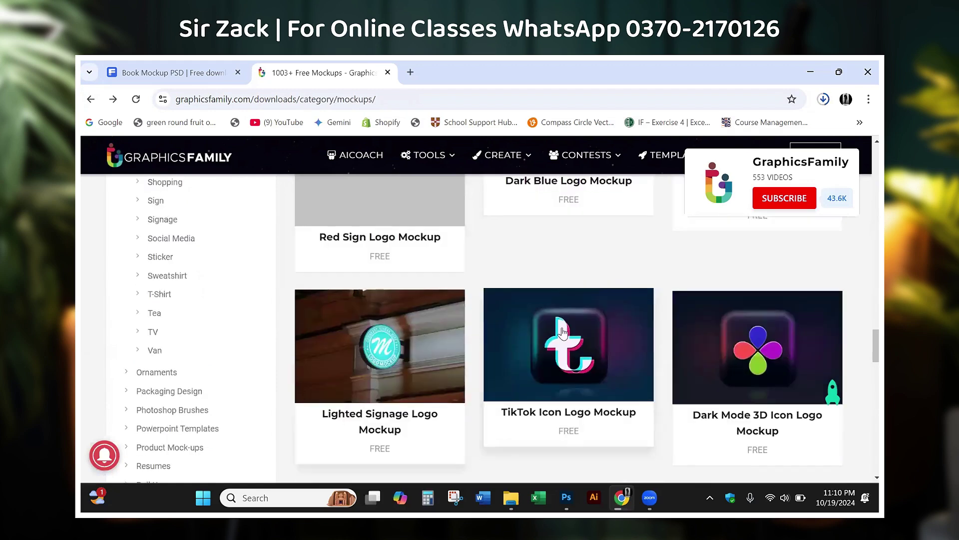
scroll(563, 332, "down", 5)
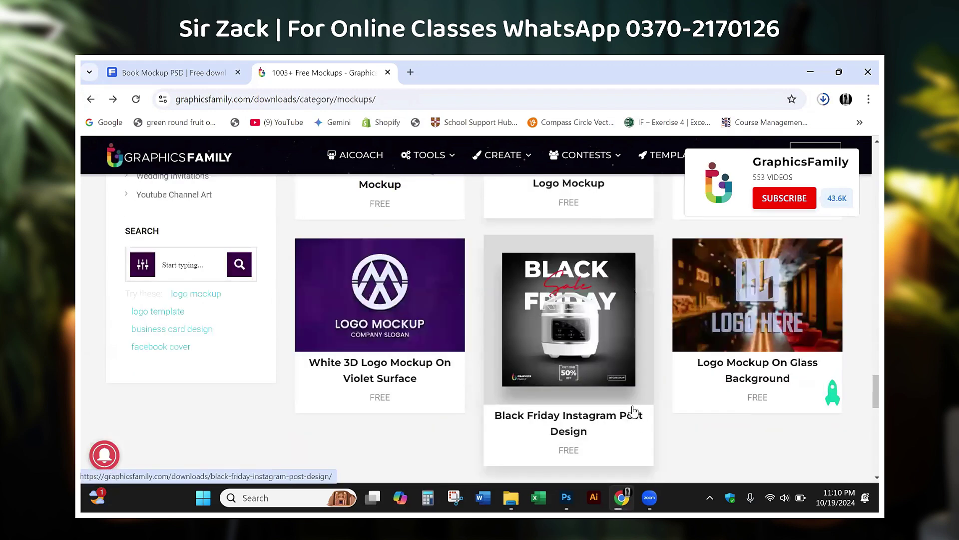
scroll(653, 321, "down", 4)
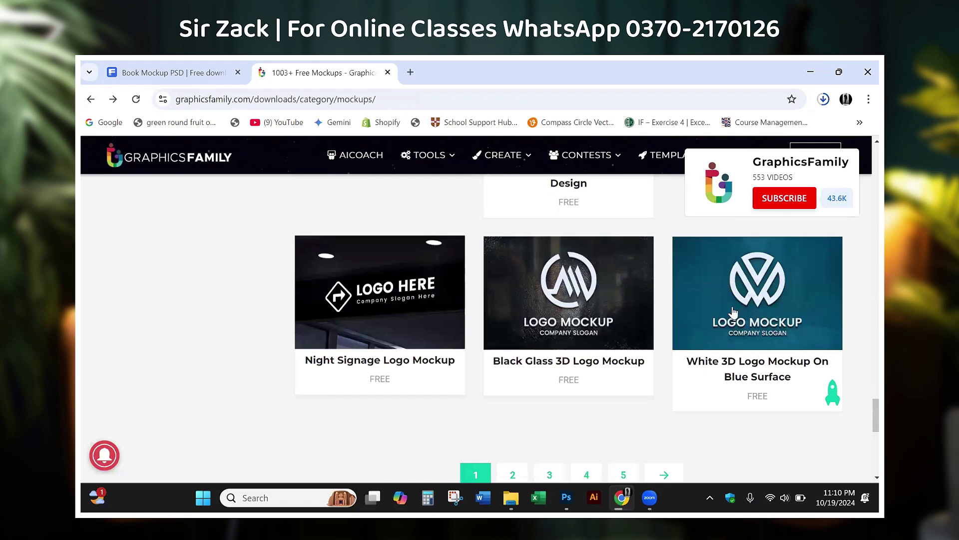
scroll(462, 306, "down", 3)
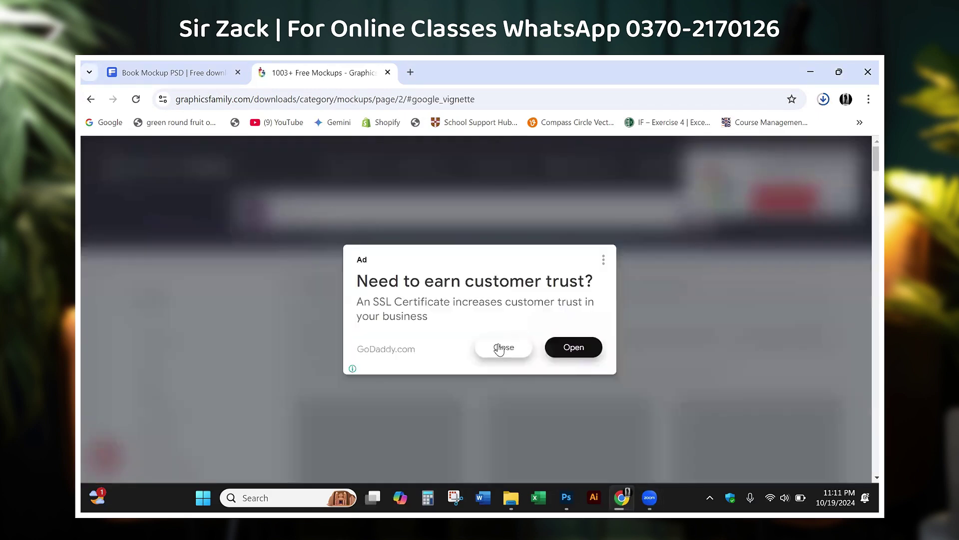
left_click(503, 347)
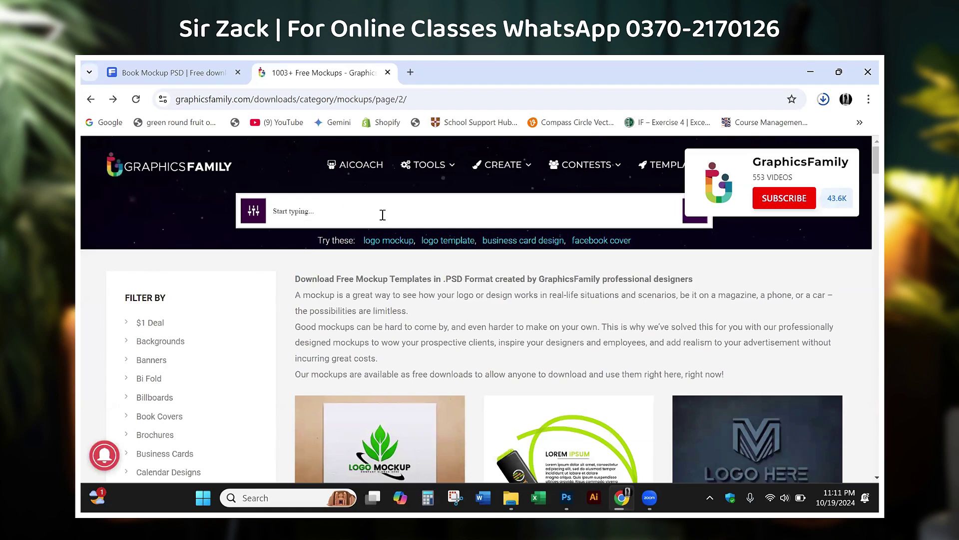
scroll(485, 275, "down", 5)
scroll(484, 275, "down", 1)
scroll(484, 279, "up", 3)
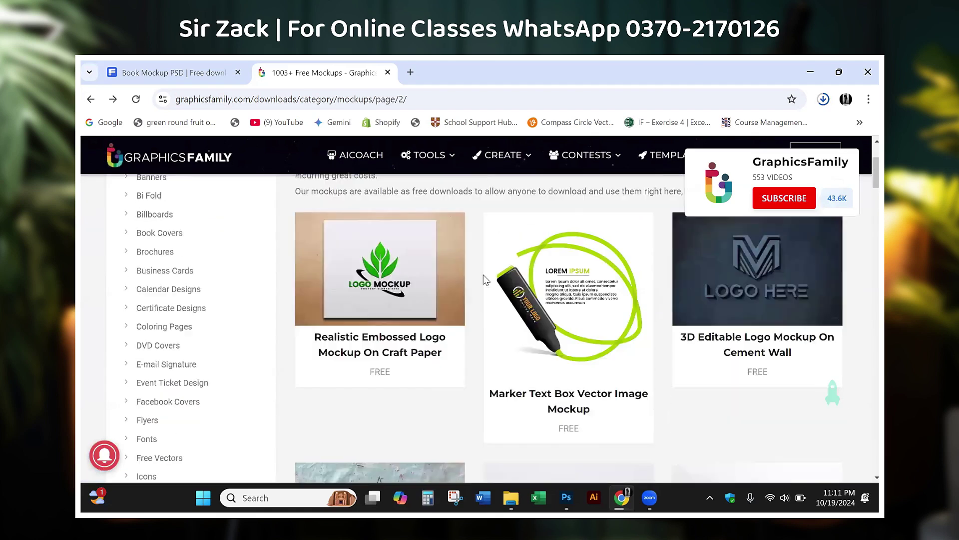
scroll(541, 316, "down", 7)
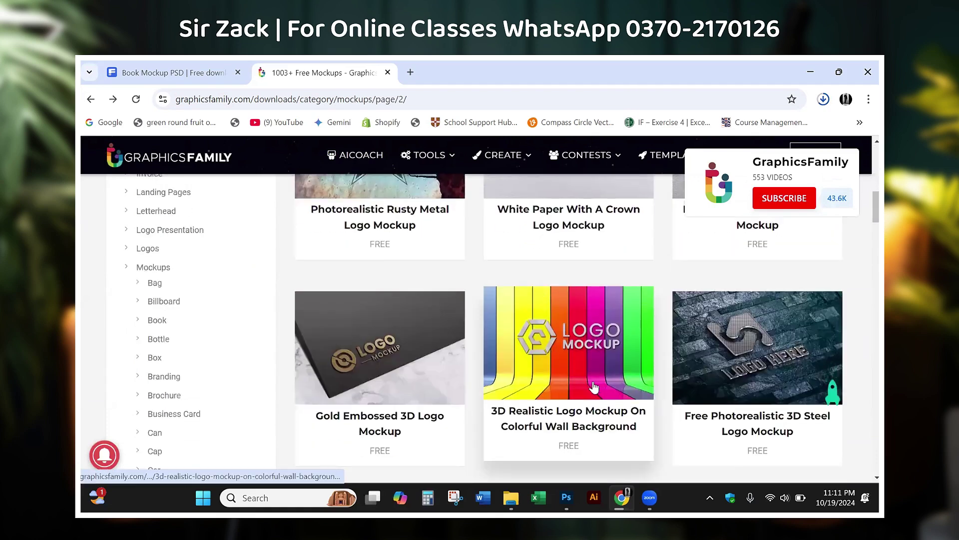
scroll(598, 376, "down", 4)
scroll(650, 339, "down", 3)
scroll(669, 322, "down", 5)
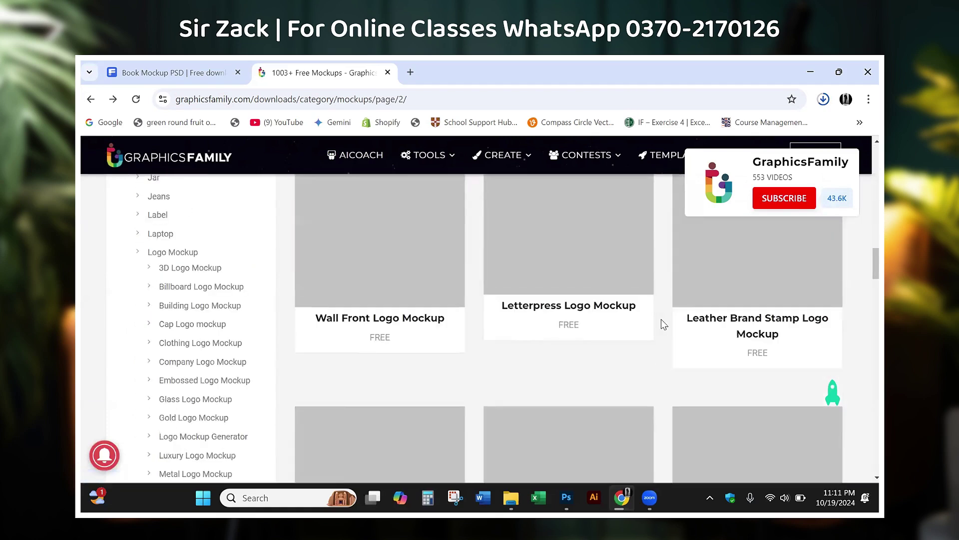
scroll(657, 345, "up", 1)
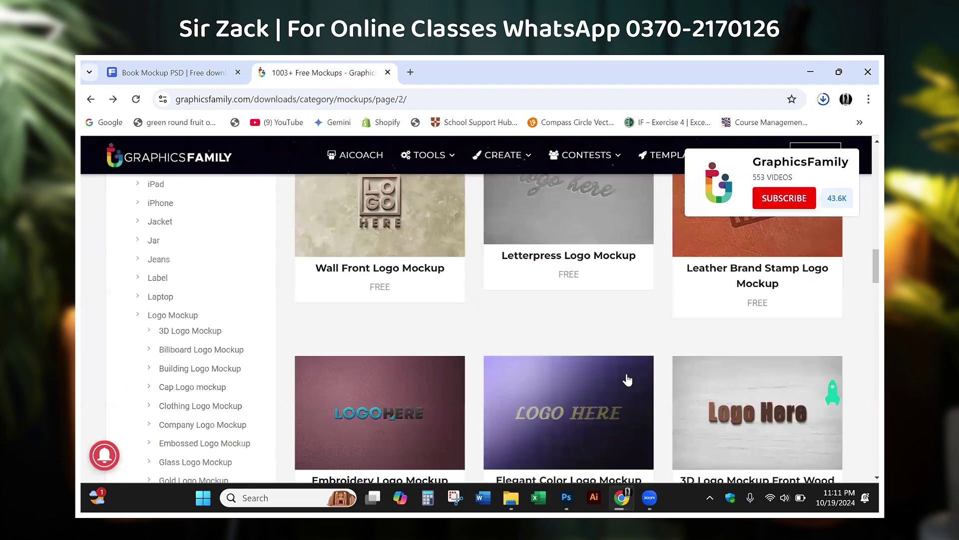
scroll(590, 384, "up", 4)
scroll(554, 385, "up", 2)
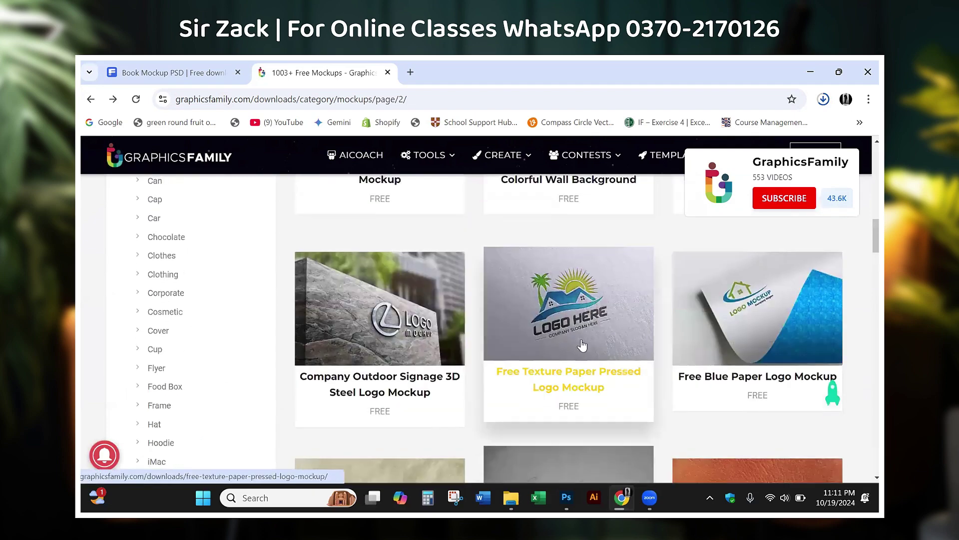
scroll(640, 327, "up", 2)
scroll(649, 319, "up", 1)
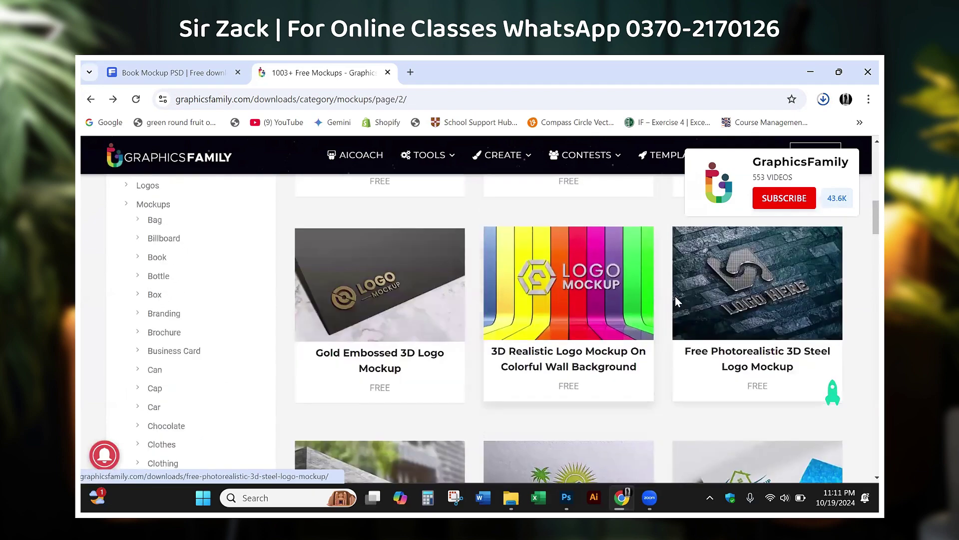
scroll(672, 305, "down", 5)
scroll(672, 304, "down", 5)
scroll(669, 302, "down", 2)
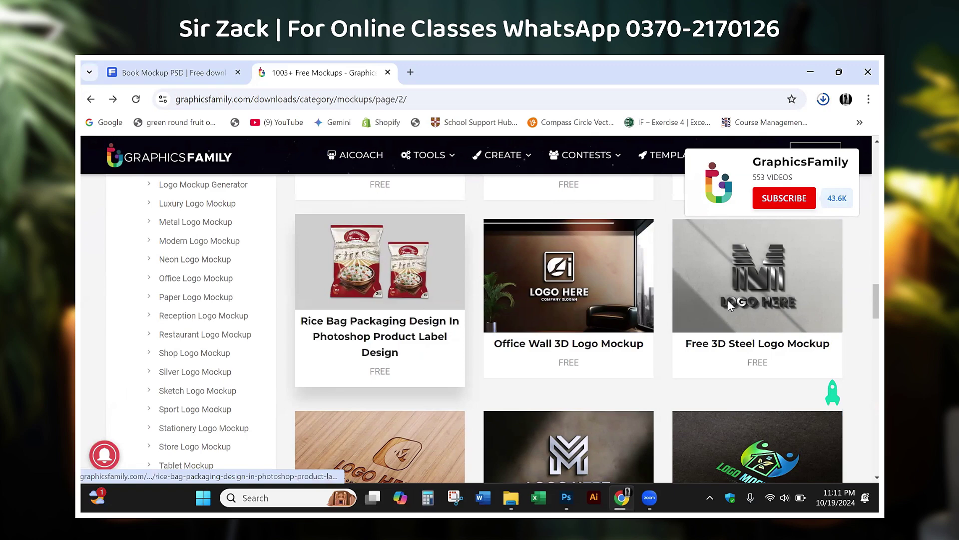
scroll(728, 302, "down", 4)
scroll(721, 310, "down", 4)
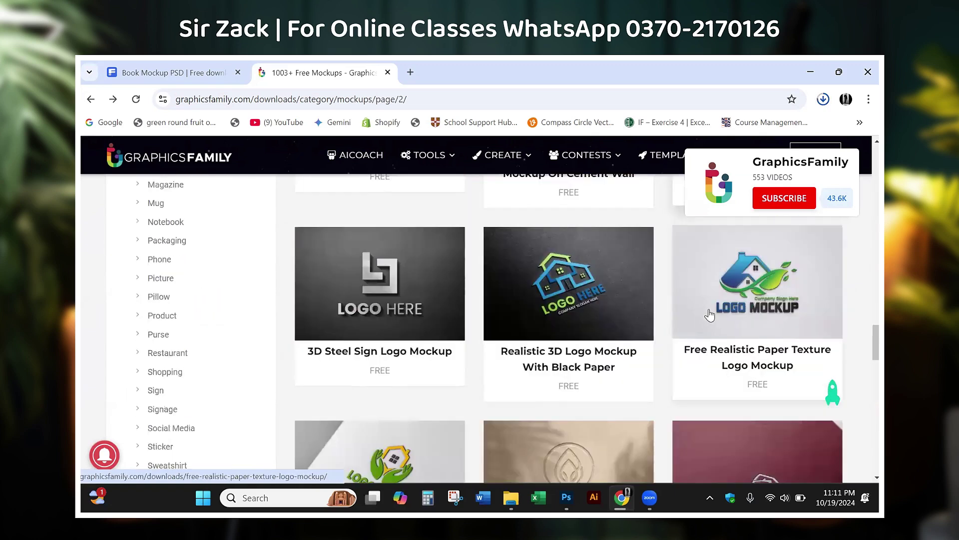
scroll(534, 370, "down", 2)
scroll(534, 370, "down", 2)
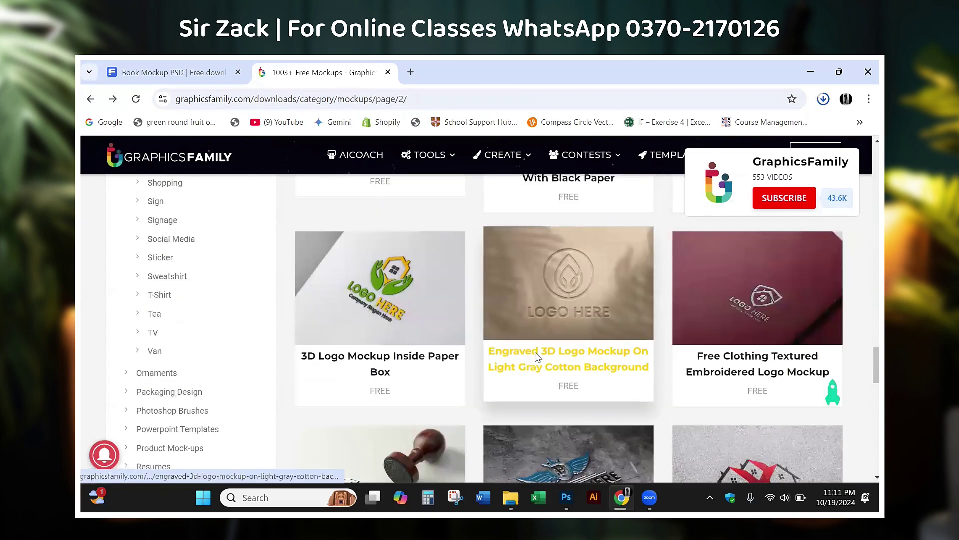
scroll(536, 346, "down", 2)
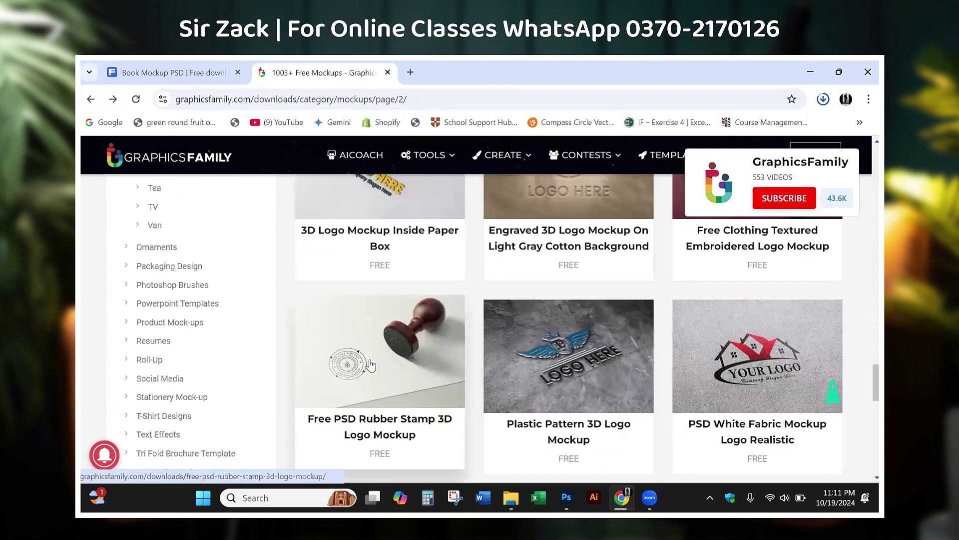
scroll(639, 332, "down", 3)
scroll(652, 335, "down", 2)
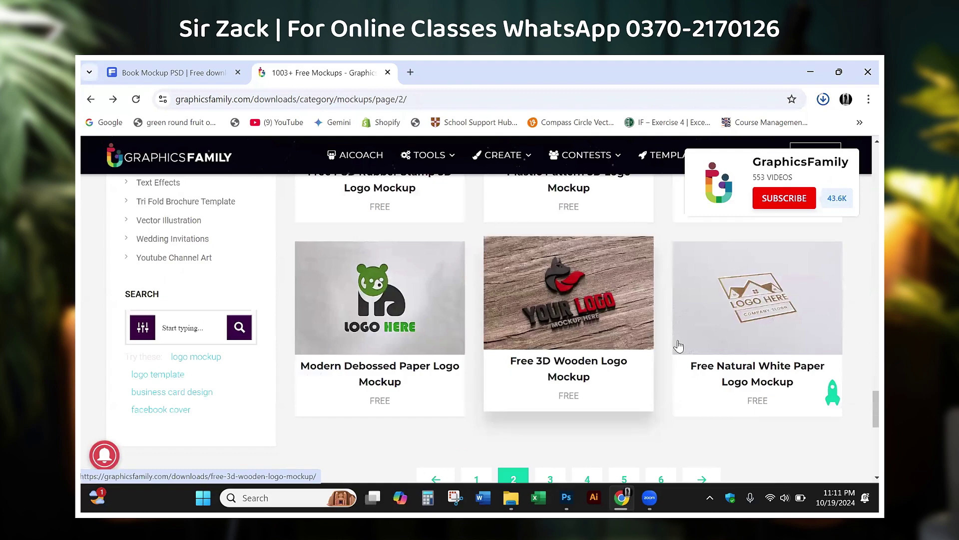
scroll(515, 280, "down", 3)
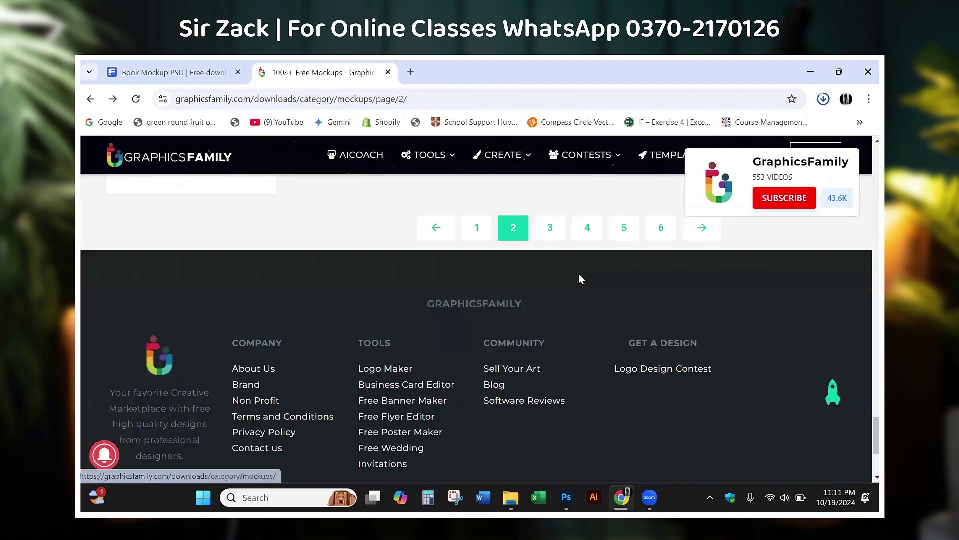
scroll(574, 265, "up", 5)
scroll(568, 253, "up", 5)
scroll(565, 225, "up", 5)
scroll(467, 280, "up", 5)
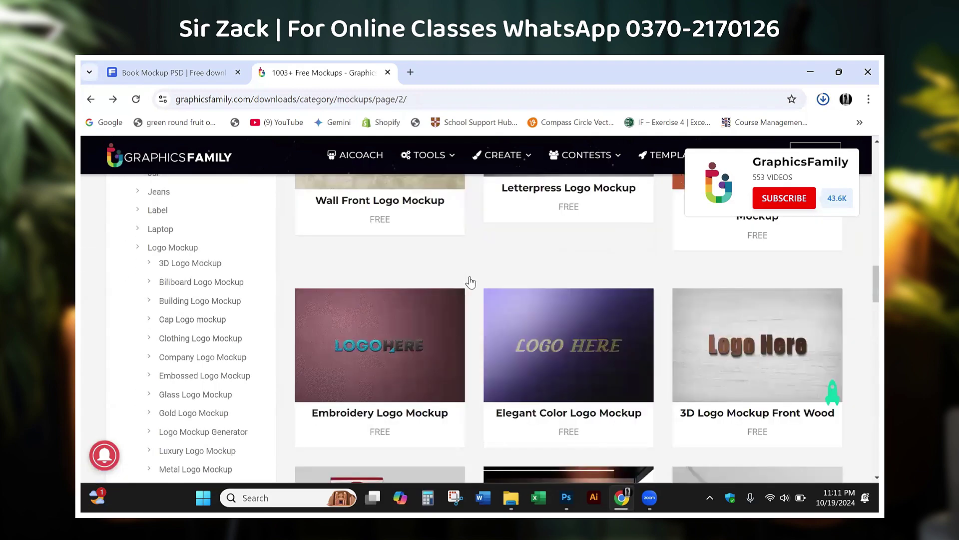
scroll(468, 280, "up", 5)
scroll(467, 280, "up", 5)
scroll(525, 166, "up", 3)
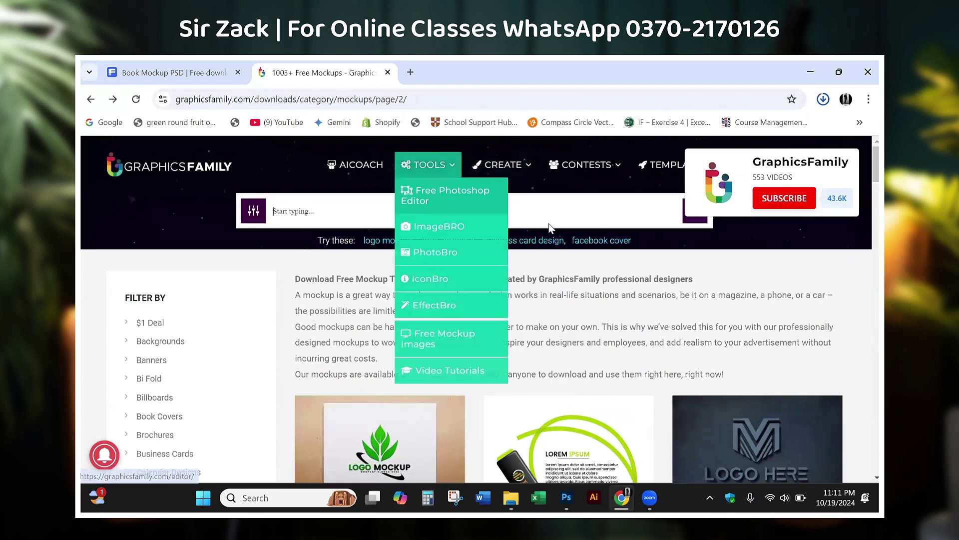
Step: Open the Building Logo Sign Mockup PSD from the downloaded zip via Chrome's downloads
left_click(822, 100)
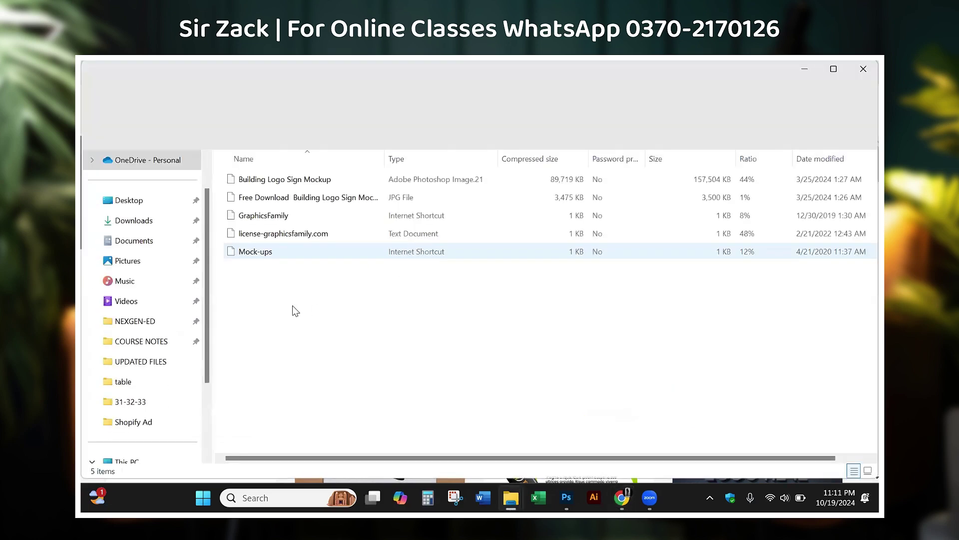
left_click(274, 185)
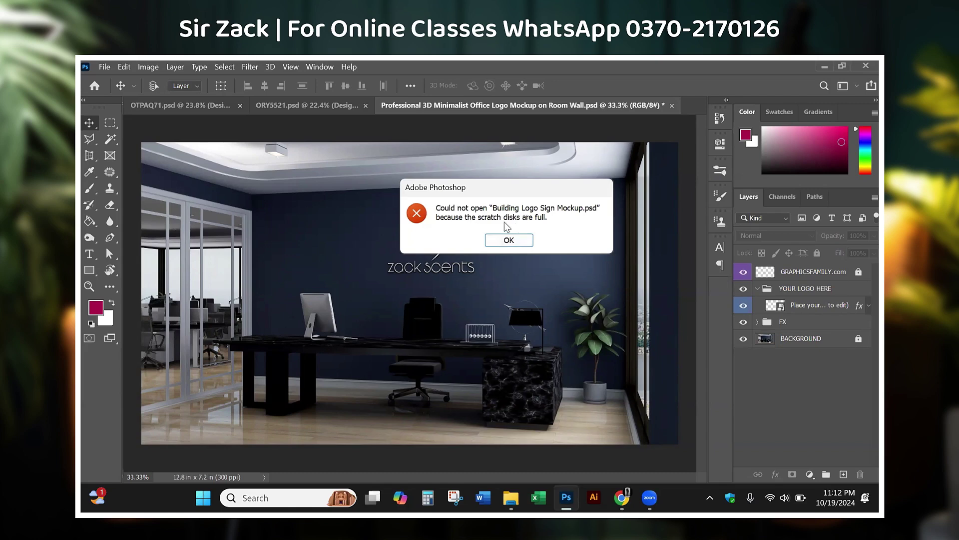
Step: Dismiss the scratch-disk error and empty the Recycle Bin, permanently deleting its 3 items
left_click(477, 270)
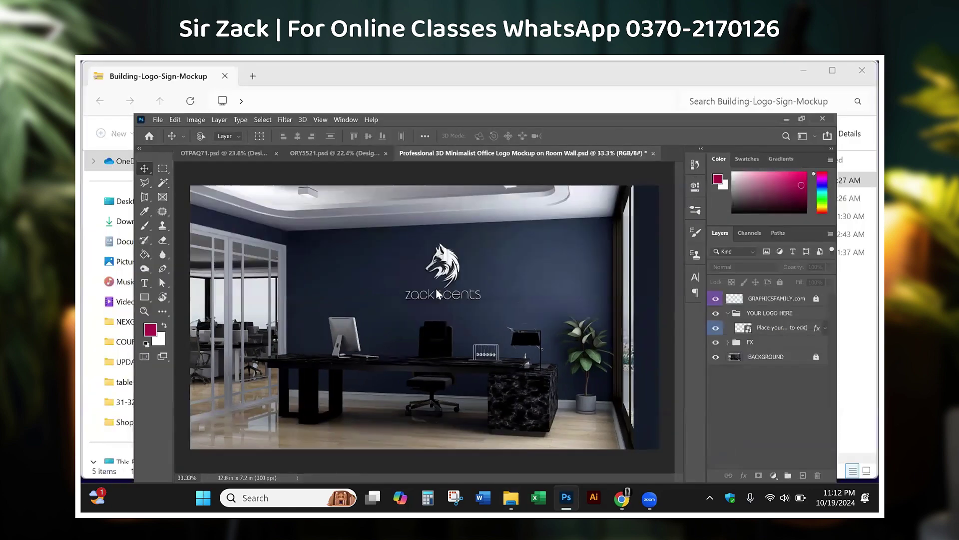
left_click(247, 439)
key("super+d")
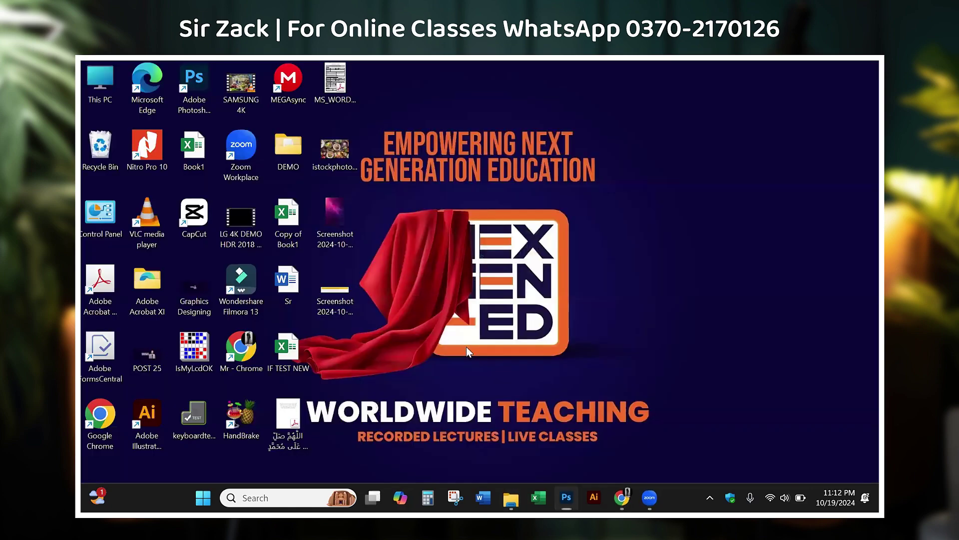
right_click(95, 146)
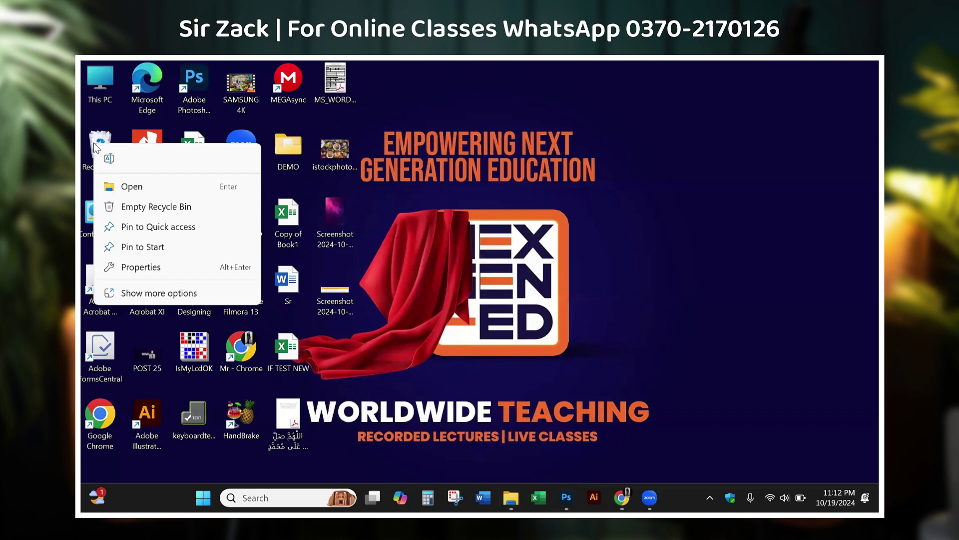
left_click(155, 206)
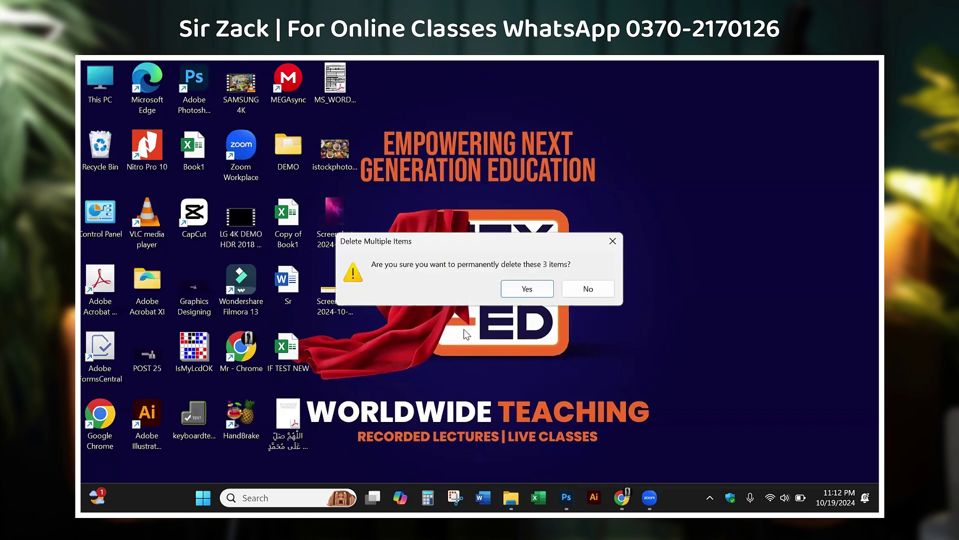
left_click(523, 290)
Step: Refresh the desktop and retry opening Building Logo Sign Mockup.psd from its folder
right_click(495, 188)
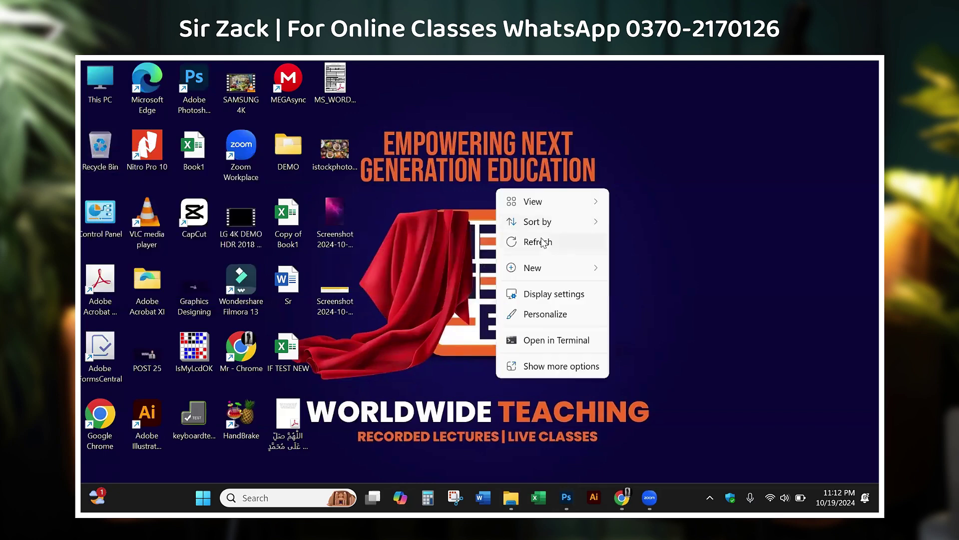
left_click(543, 243)
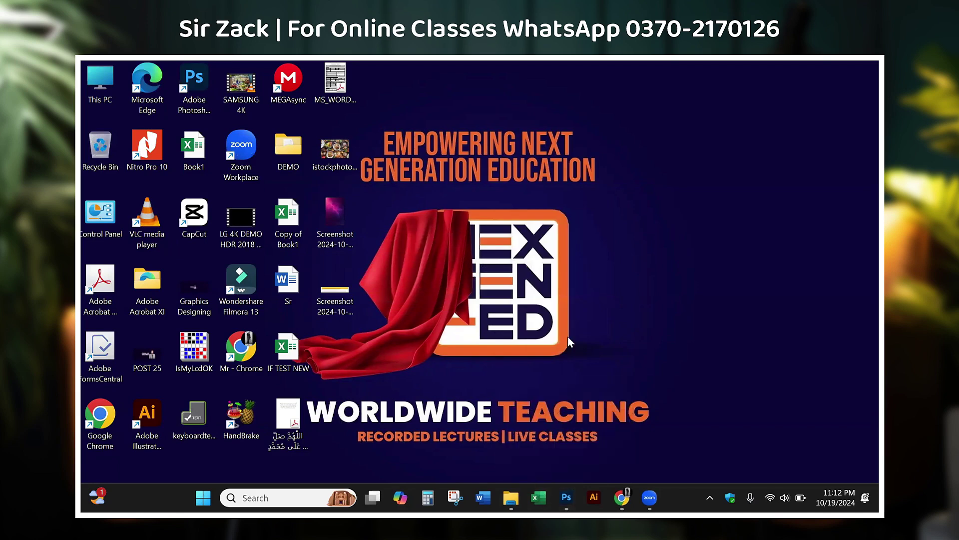
key("alt+Tab")
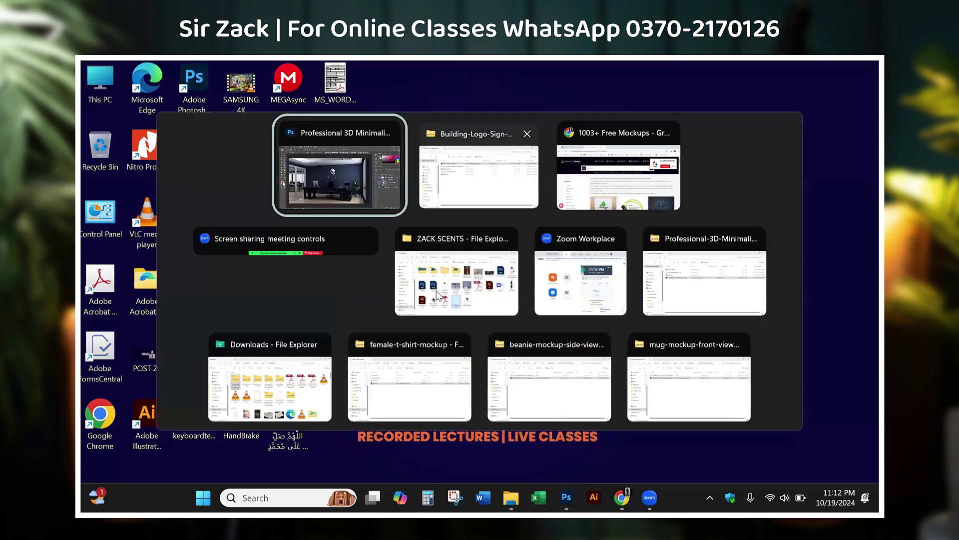
left_click(467, 190)
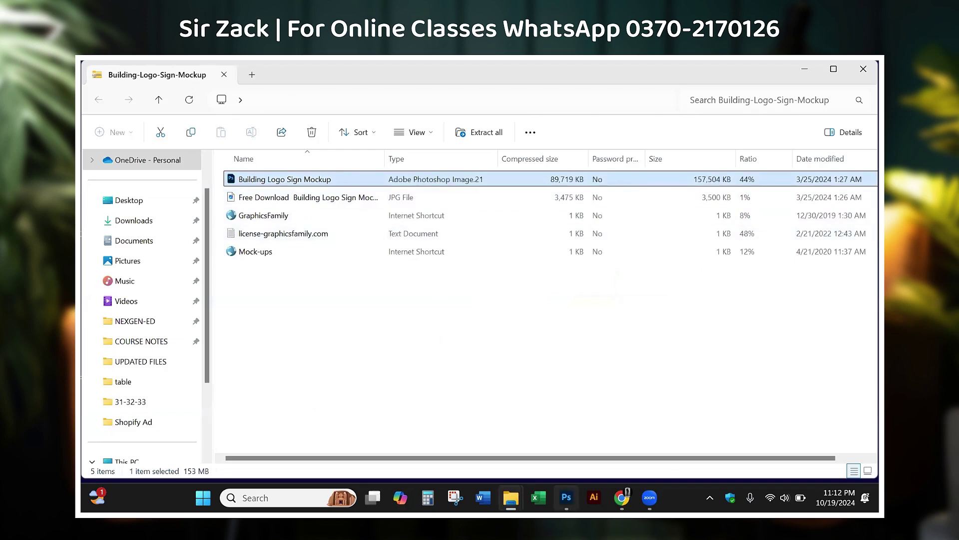
mouse_move(565, 498)
left_click(514, 385)
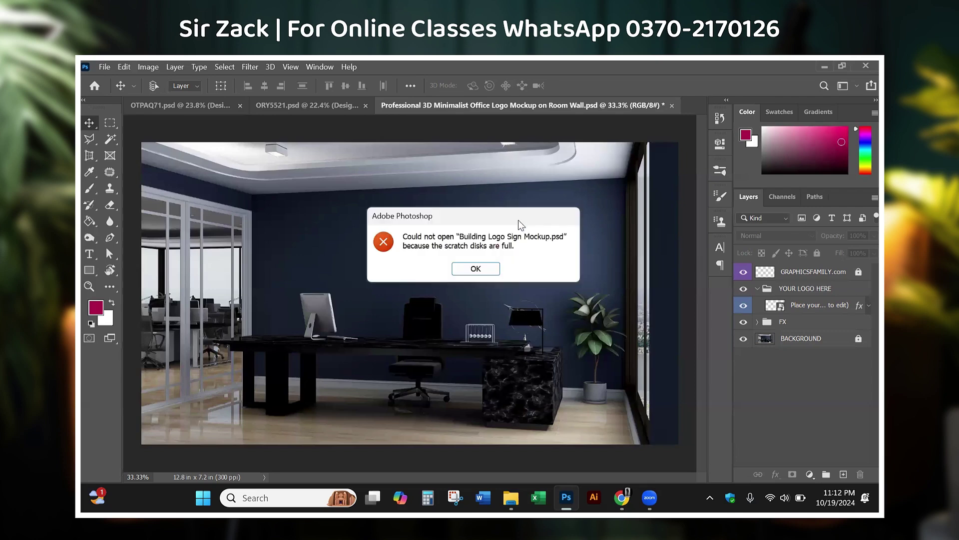
Step: Dismiss the error and go to the Documents > MEGA downloads folder in File Explorer
left_click(476, 269)
mouse_move(510, 498)
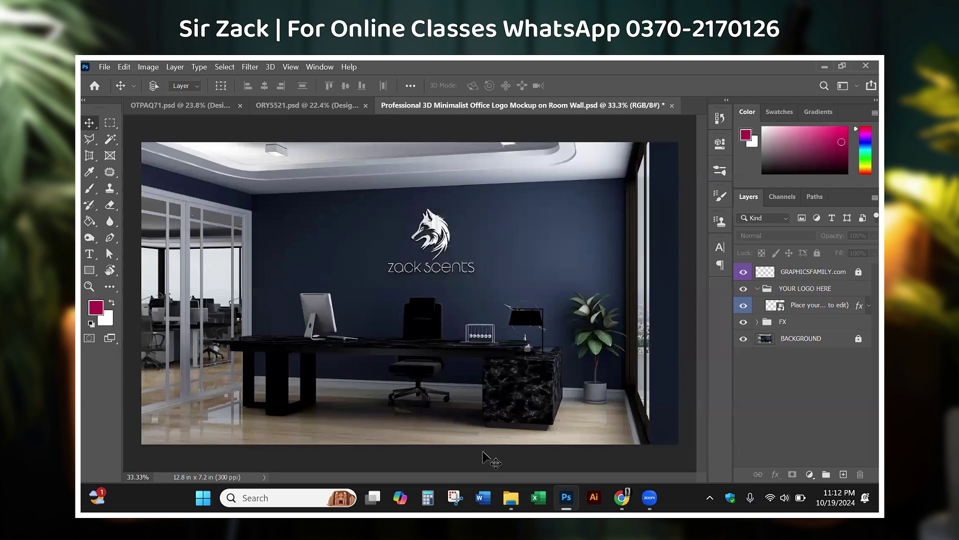
left_click(479, 439)
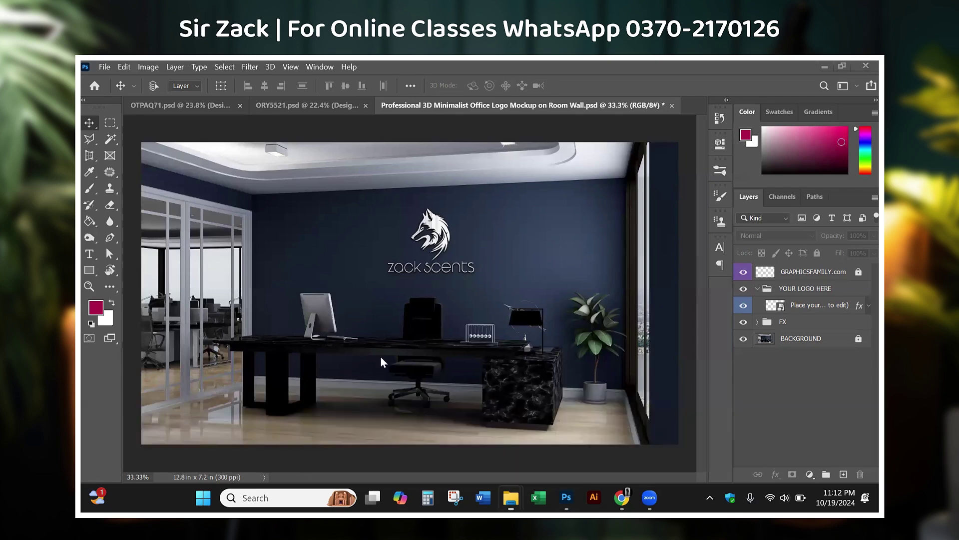
left_click(126, 220)
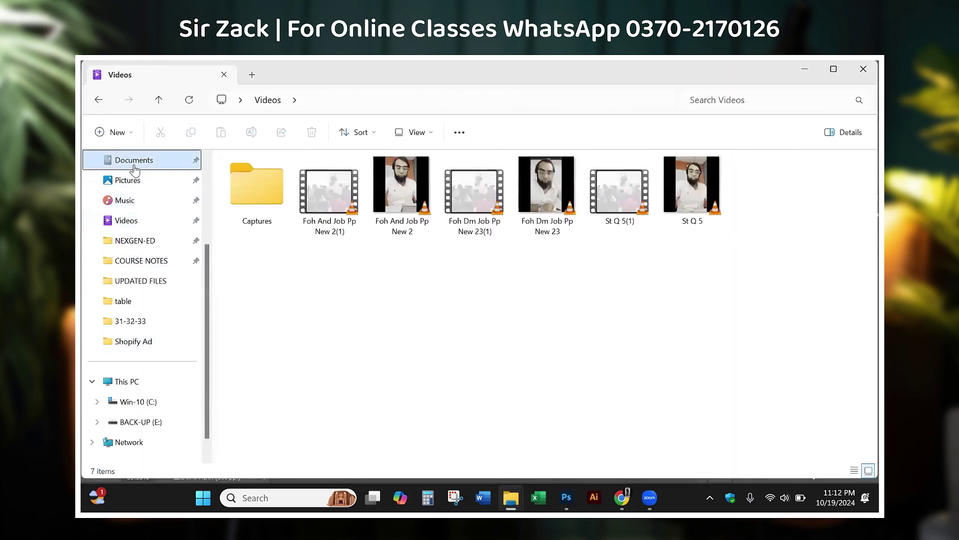
left_click(133, 161)
scroll(150, 200, "up", 1)
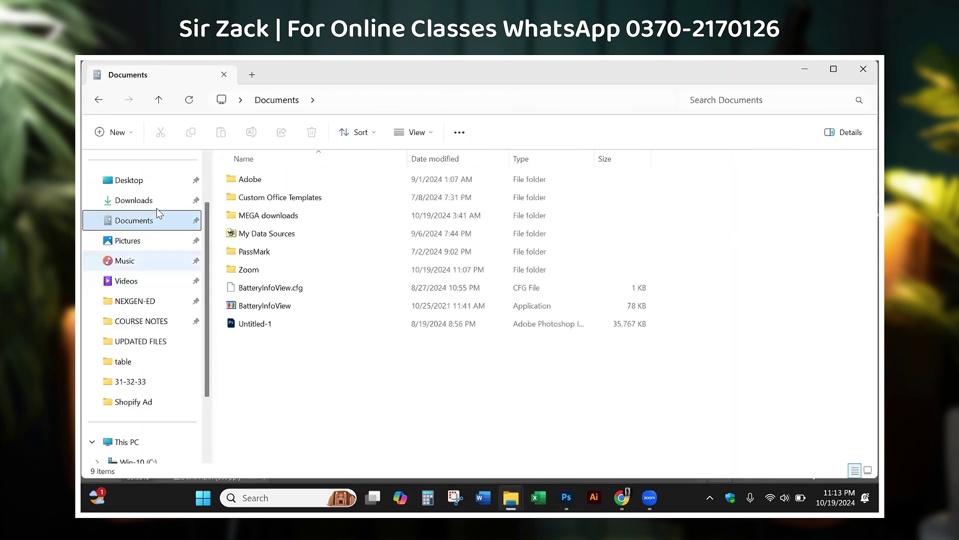
double_click(272, 218)
Step: Permanently delete the three video files in MEGA downloads, freeing about 7.35 GB
left_click_drag(477, 311, 222, 153)
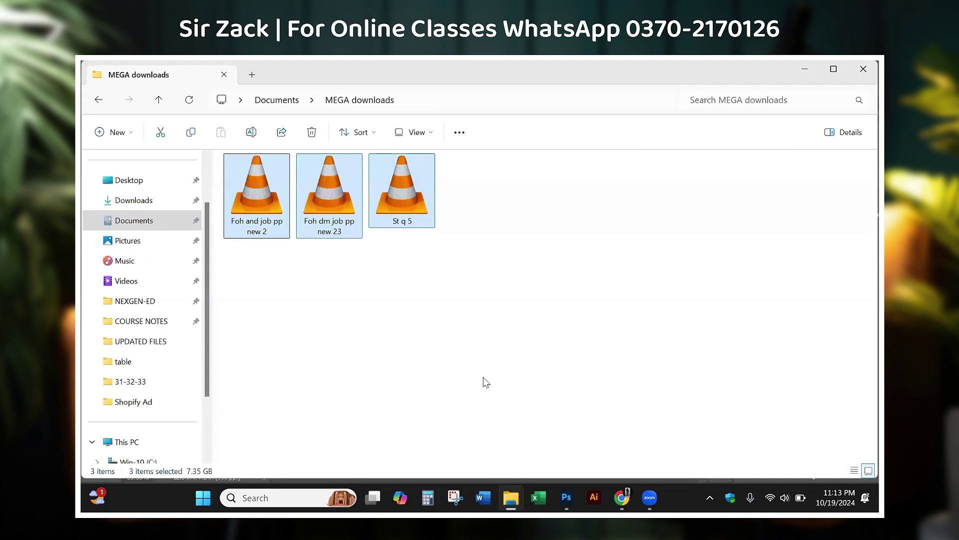
key("shift+Delete")
key("Return")
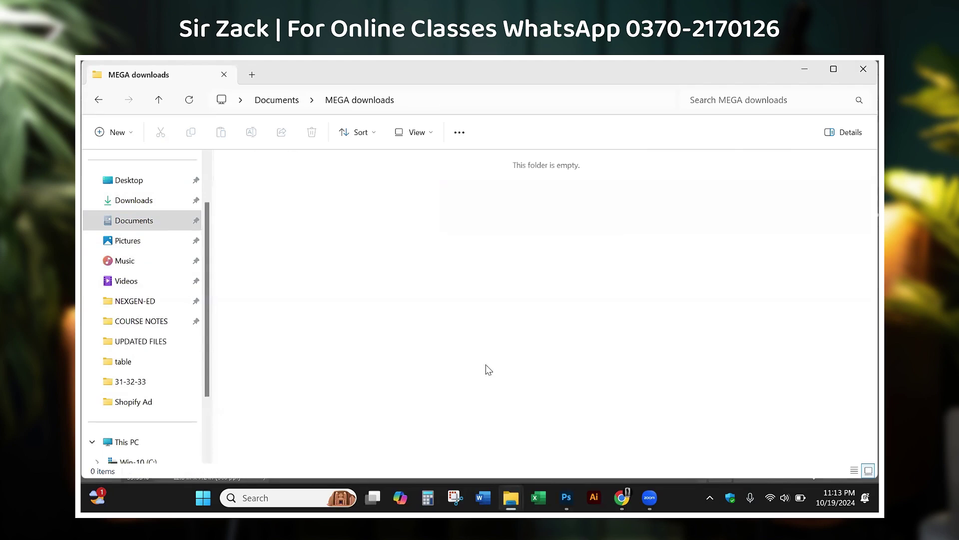
left_click(566, 497)
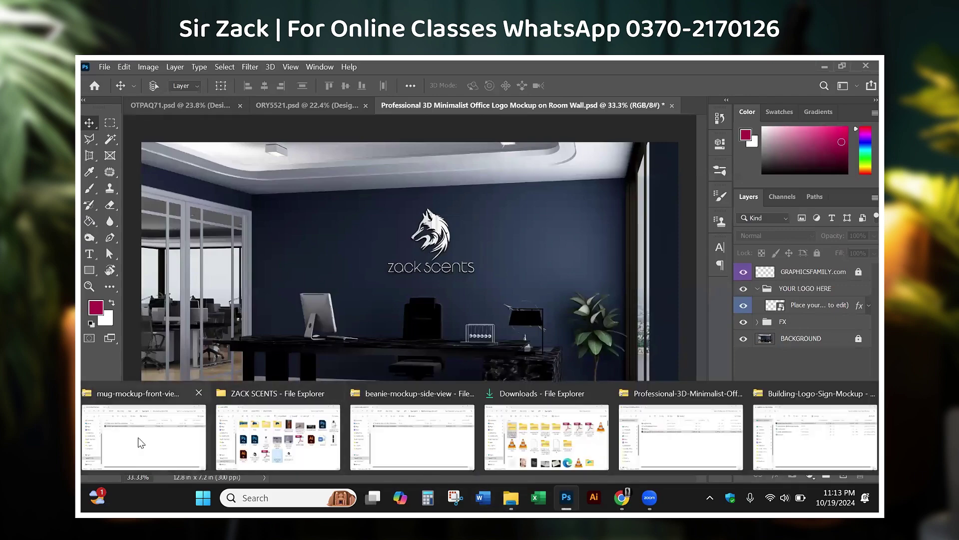
left_click(140, 443)
Step: Switch to the Building-Logo-Sign-Mockup folder to open Building Logo Sign Mockup.psd in Photoshop
key("alt+Tab")
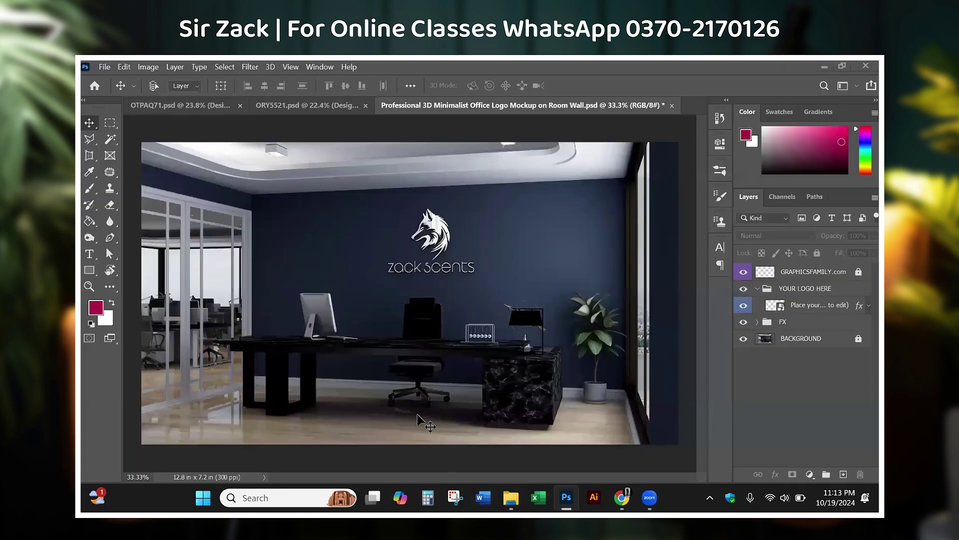
key("alt+Tab")
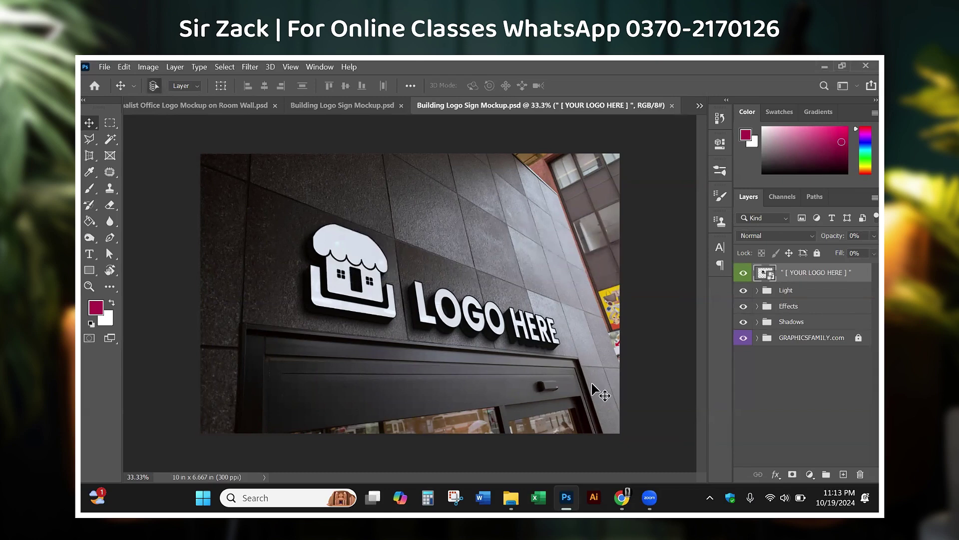
Step: Open the sign's Graphicsfamily.psb smart object and place ZACK SCENTS LOGO at about 17.26%
key("ctrl+0")
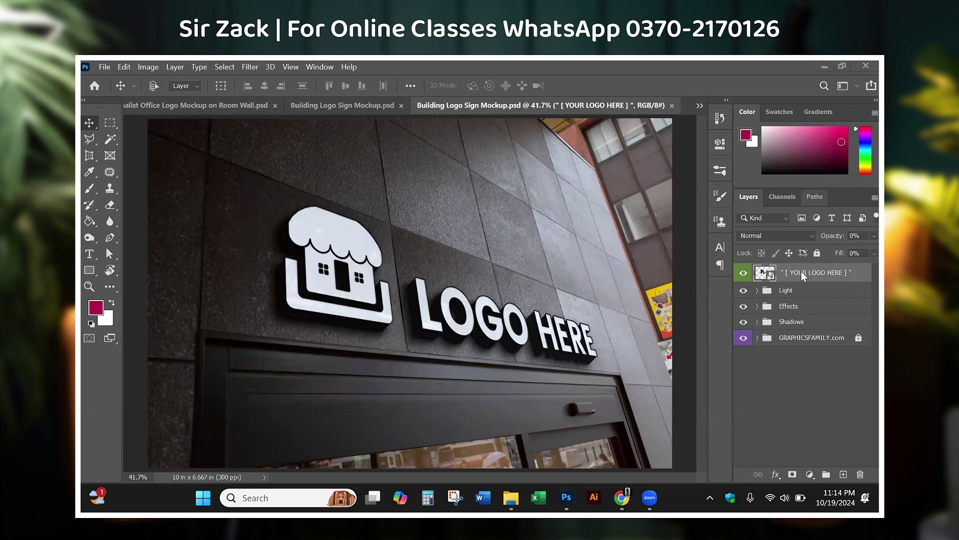
double_click(764, 272)
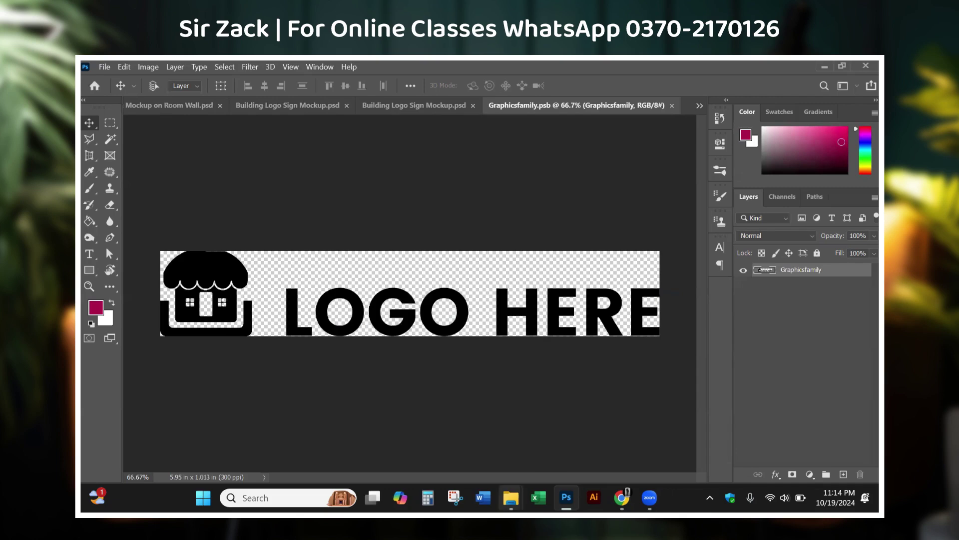
mouse_move(511, 497)
left_click(230, 441)
left_click_drag(484, 380, 382, 314)
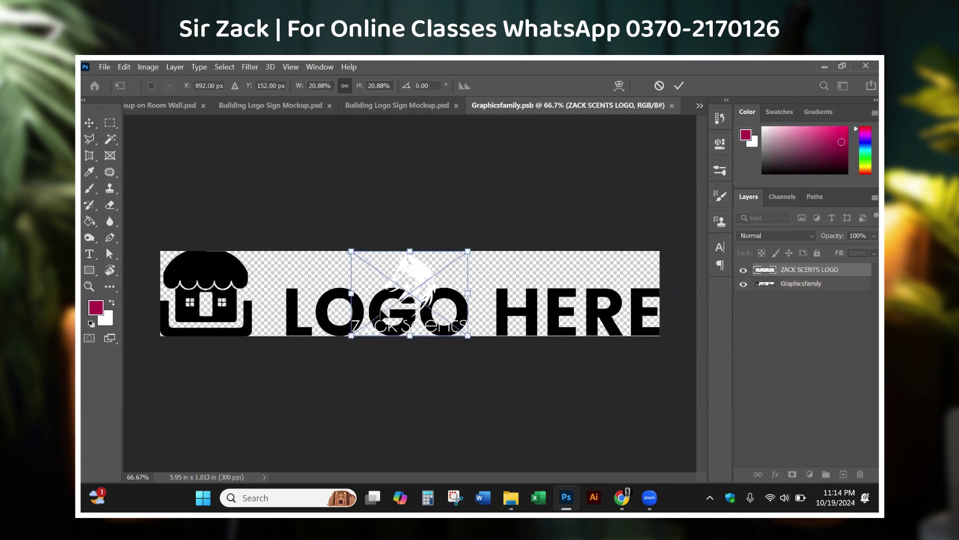
mouse_move(468, 333)
left_mouse_down()
mouse_move(447, 320)
mouse_move(232, 303)
left_mouse_up()
key("Return")
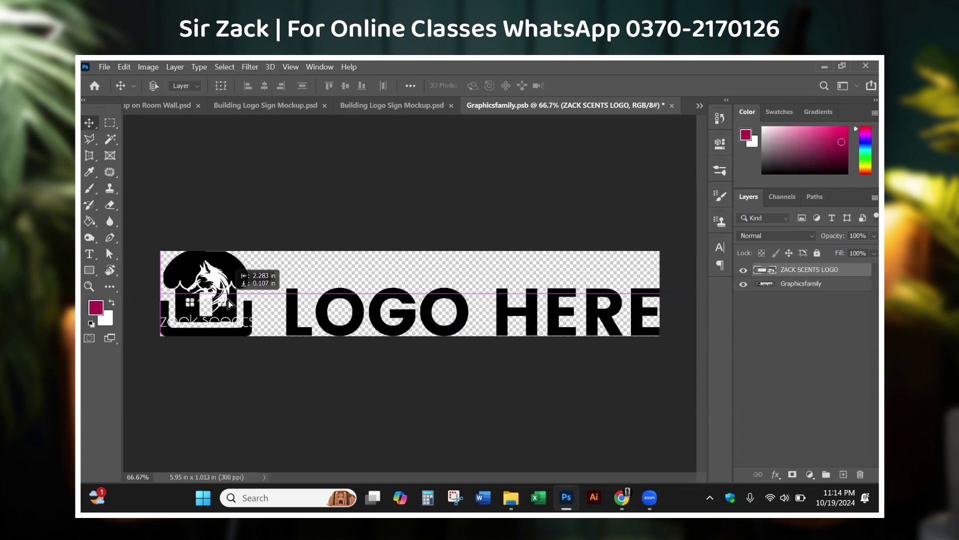
Step: Delete the Graphicsfamily LOGO HERE placeholder layer and select the ZACK SCENTS LOGO layer
left_click(770, 285)
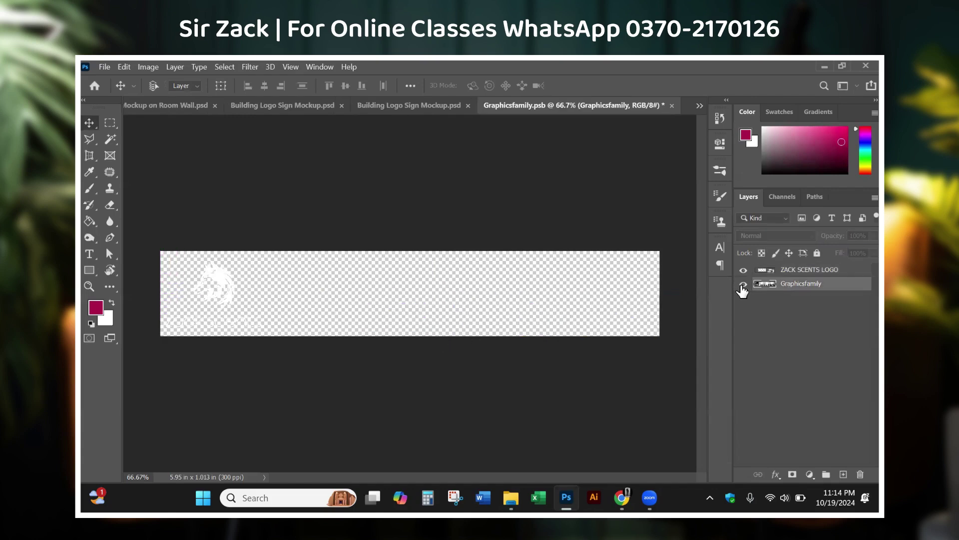
left_click(743, 284)
key("Delete")
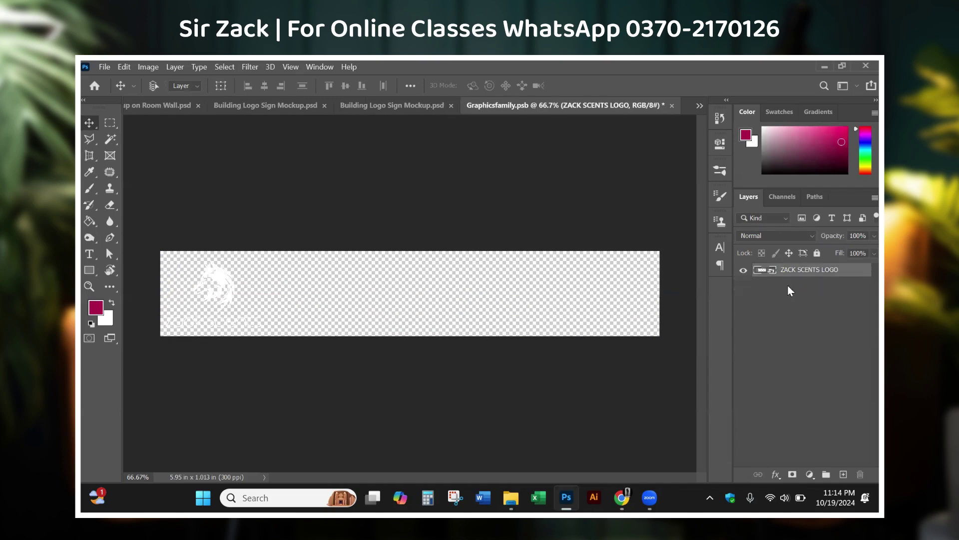
right_click(227, 284)
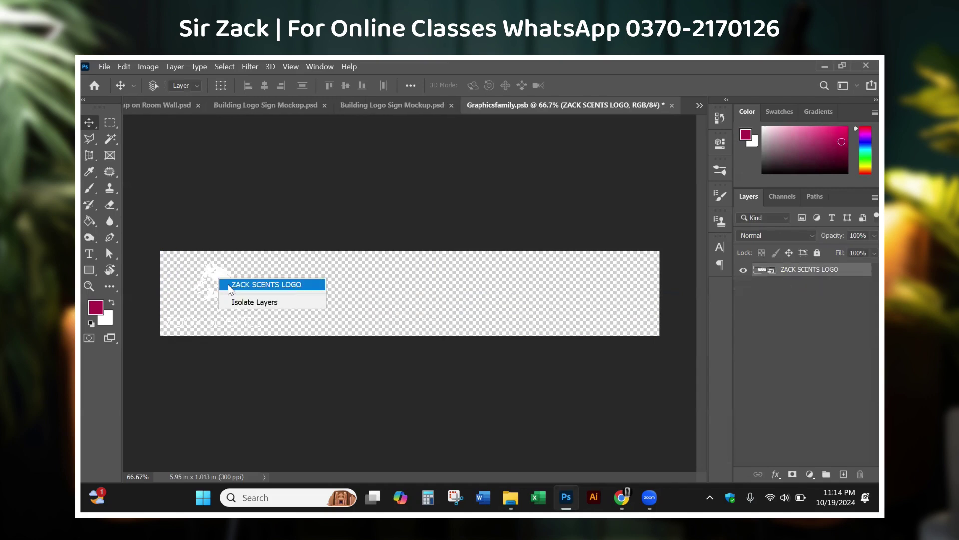
left_click(227, 283)
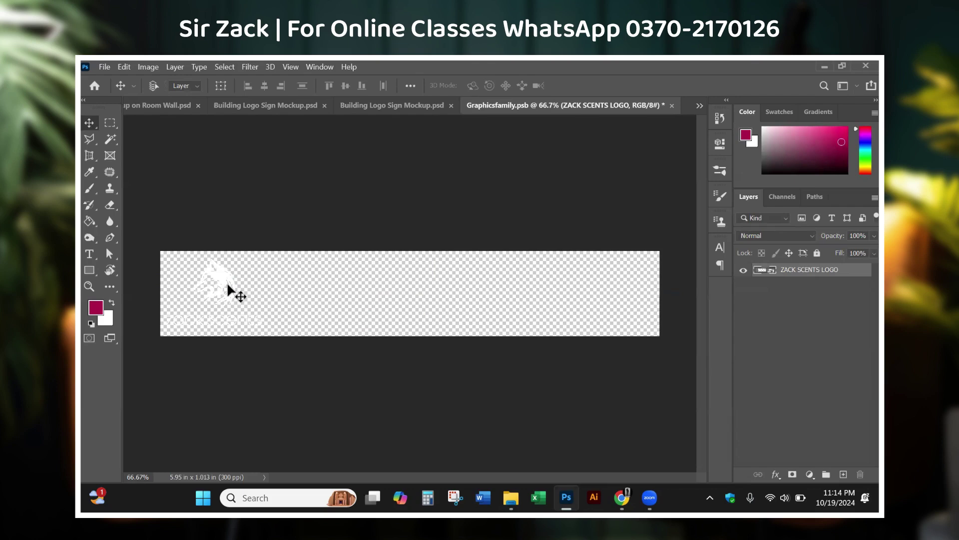
Step: Add a white 'zack scents' text layer set in the Vonique 43 font
key("t")
left_click(406, 303)
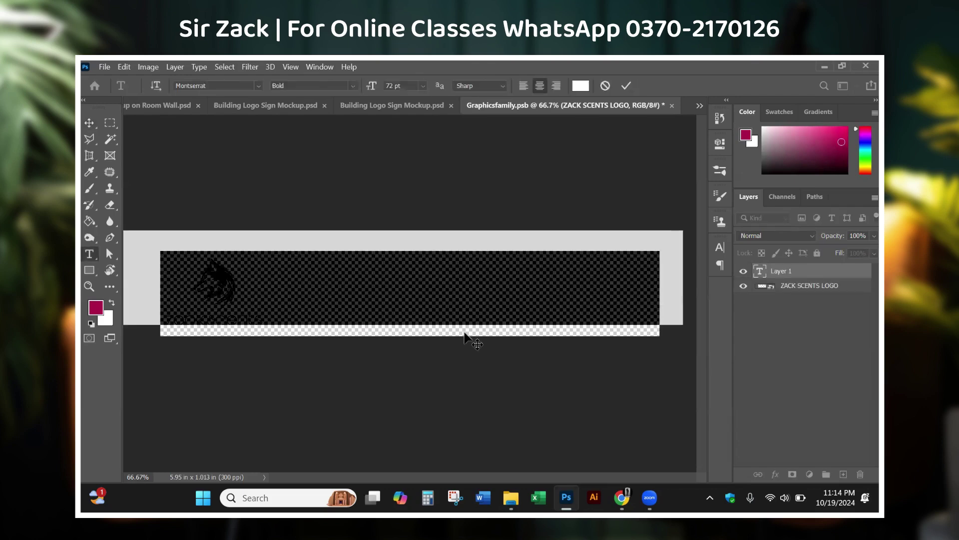
type("zack")
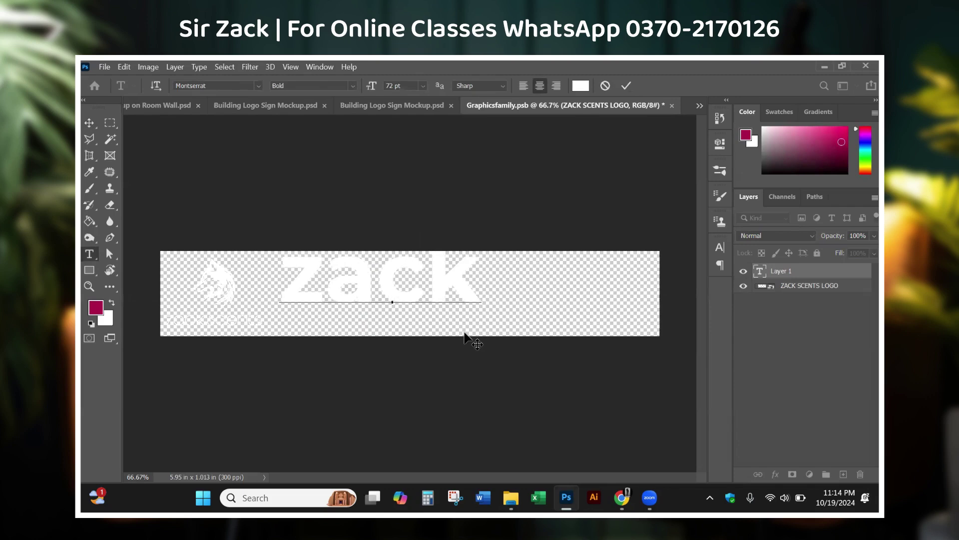
type(" scents")
key("ctrl+a")
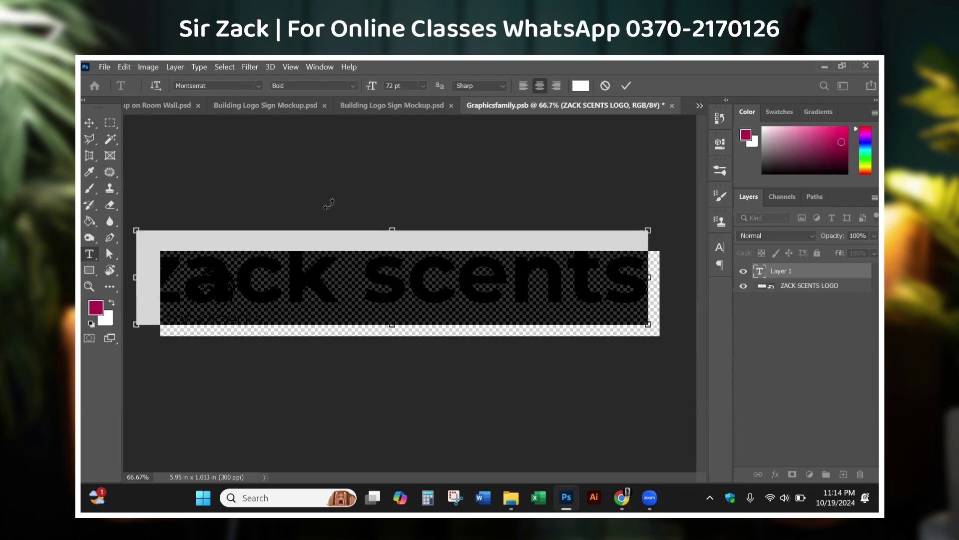
left_click(231, 86)
type("vonique")
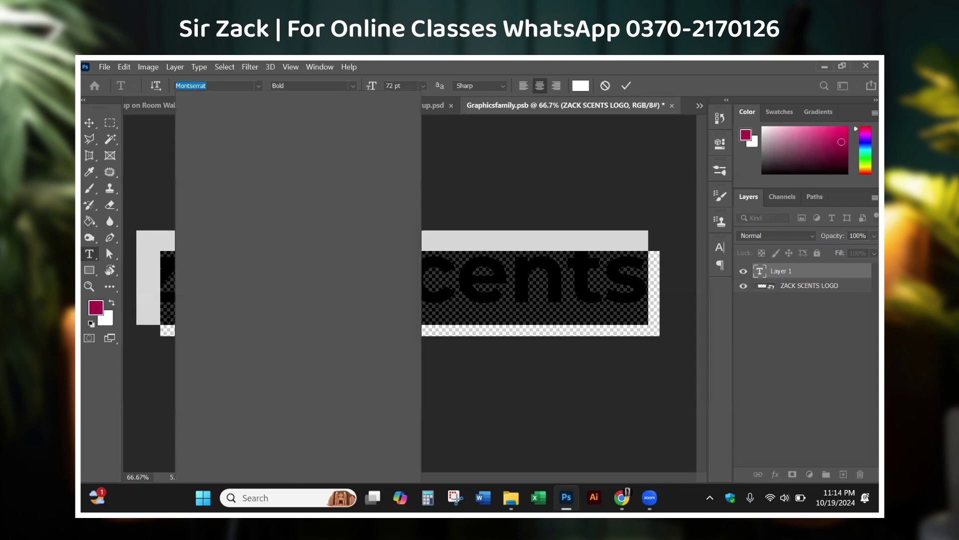
left_click(352, 299)
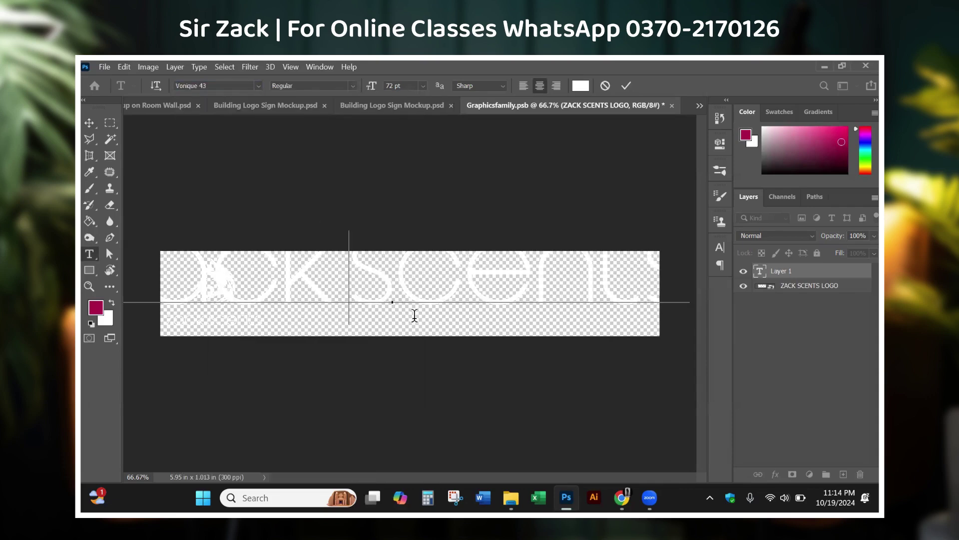
key("ctrl+Return")
key("v")
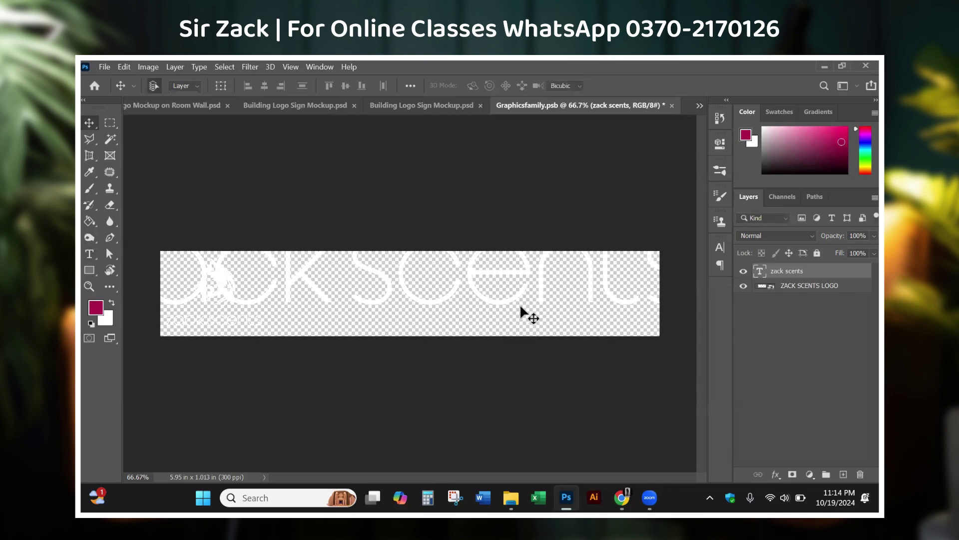
key("ctrl+t")
Step: Scale the zack scents lettering to about 60.19% and set it beside the wolf emblem
left_click_drag(690, 322, 502, 274)
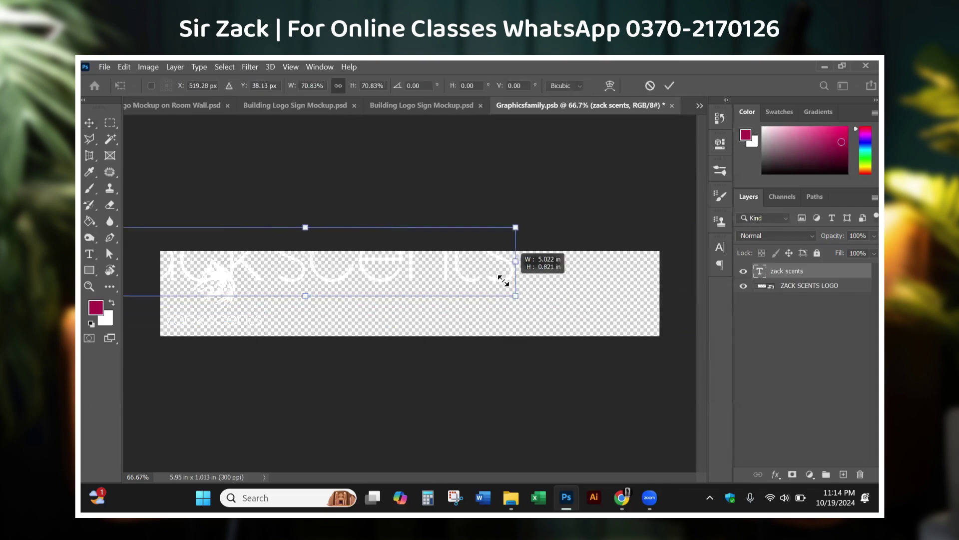
left_click_drag(378, 263, 539, 286)
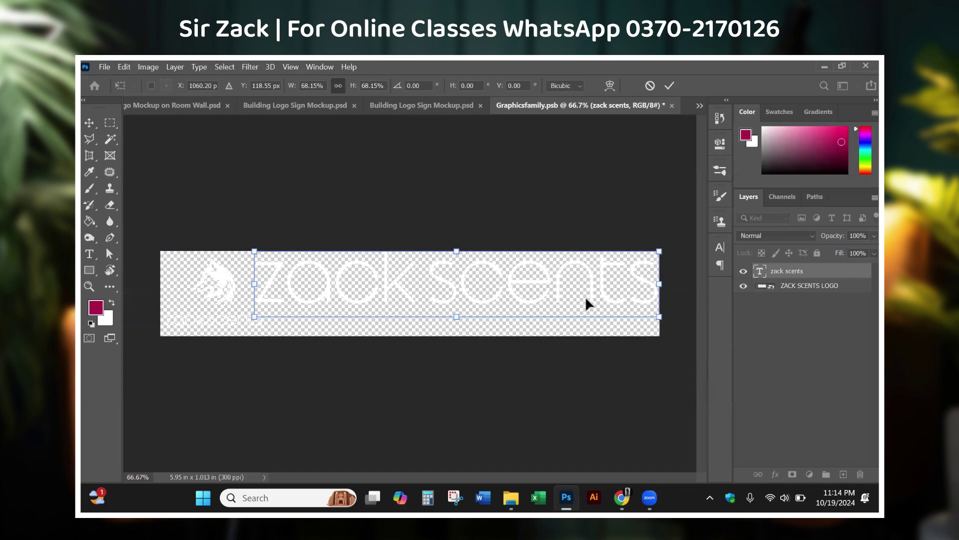
left_click_drag(654, 314, 612, 309)
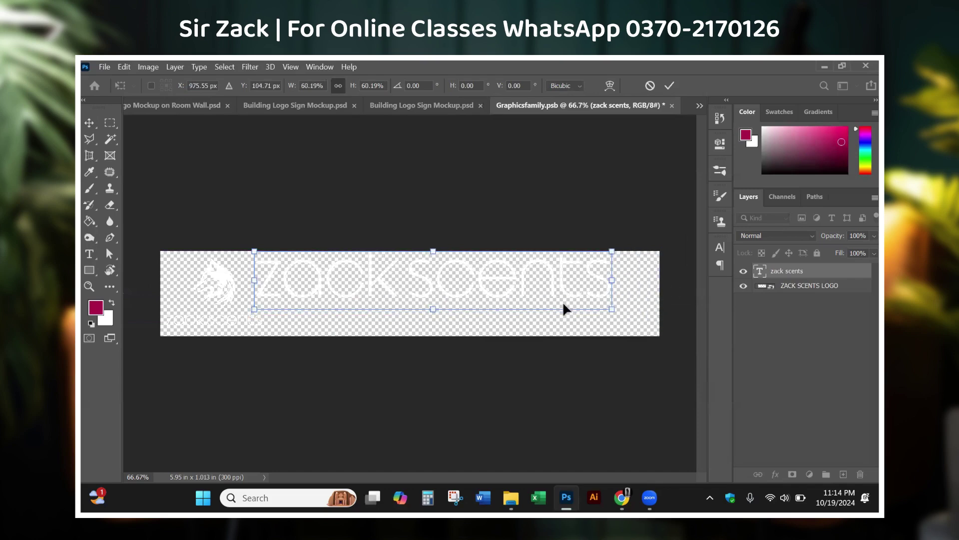
mouse_move(498, 287)
left_mouse_down()
mouse_move(512, 294)
mouse_move(508, 304)
left_mouse_up()
key("Return")
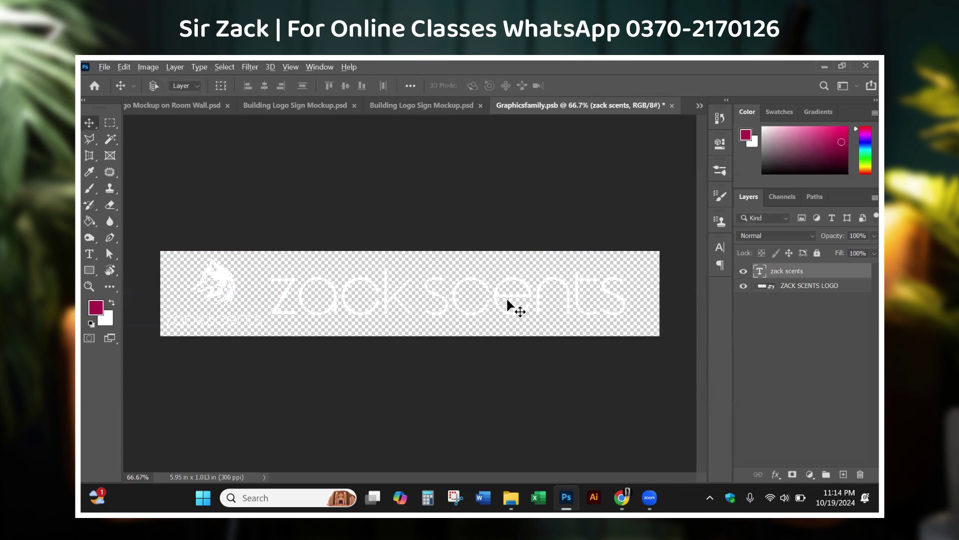
Step: Fill the lettering black, then try a layer effect on ZACK SCENTS LOGO, hitting a scratch-disk error
key("alt+BackSpace")
key("d")
key("alt+BackSpace")
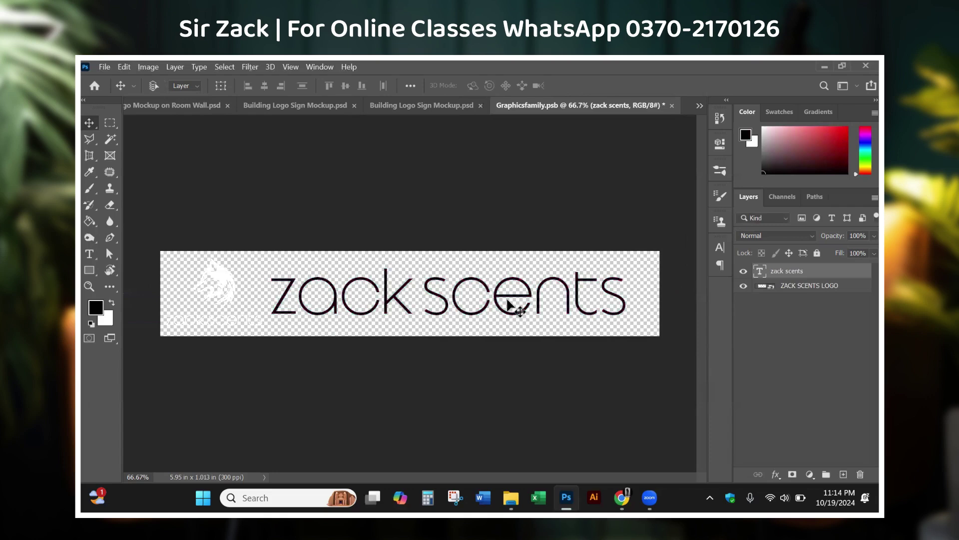
left_click(763, 290)
left_click(776, 474)
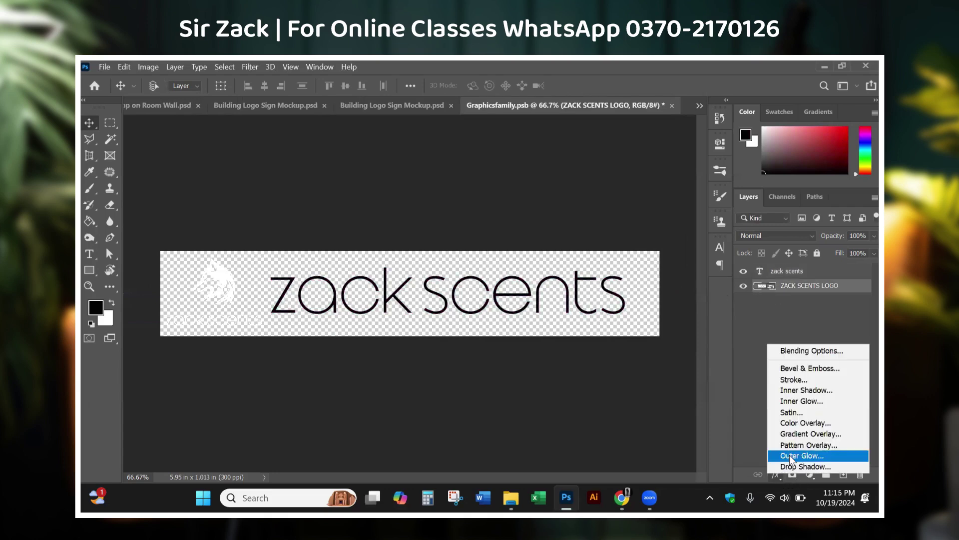
left_click(804, 430)
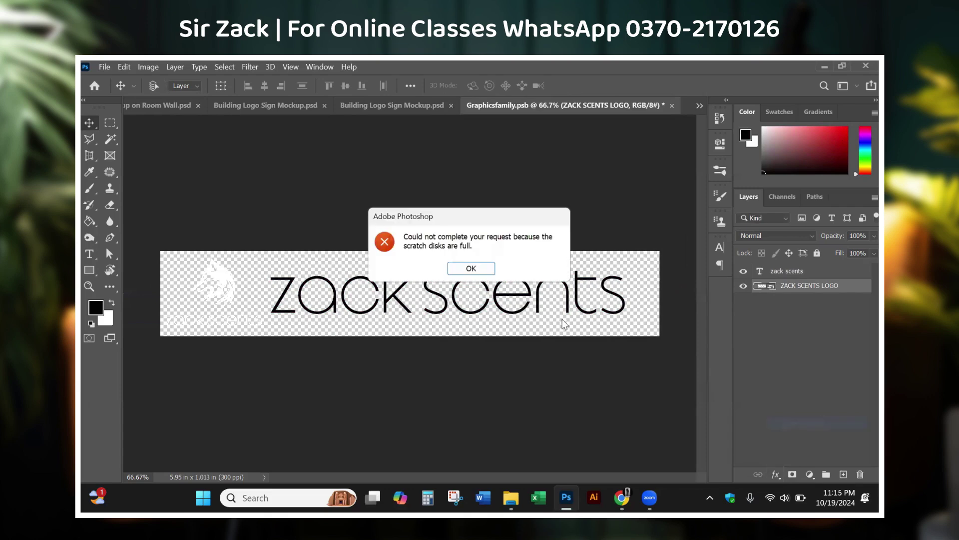
left_click(459, 269)
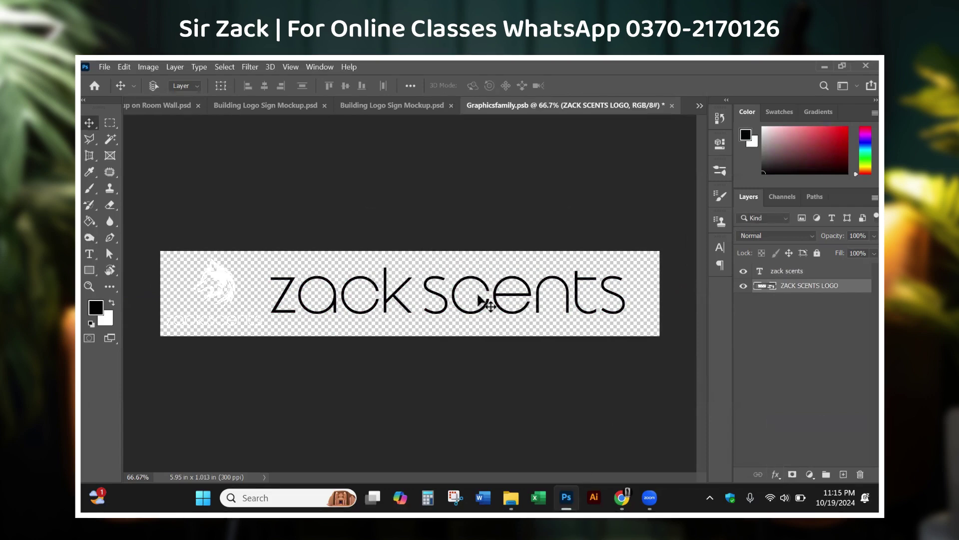
Step: In the Downloads folder, delete the six mockup zip folders
left_click(511, 497)
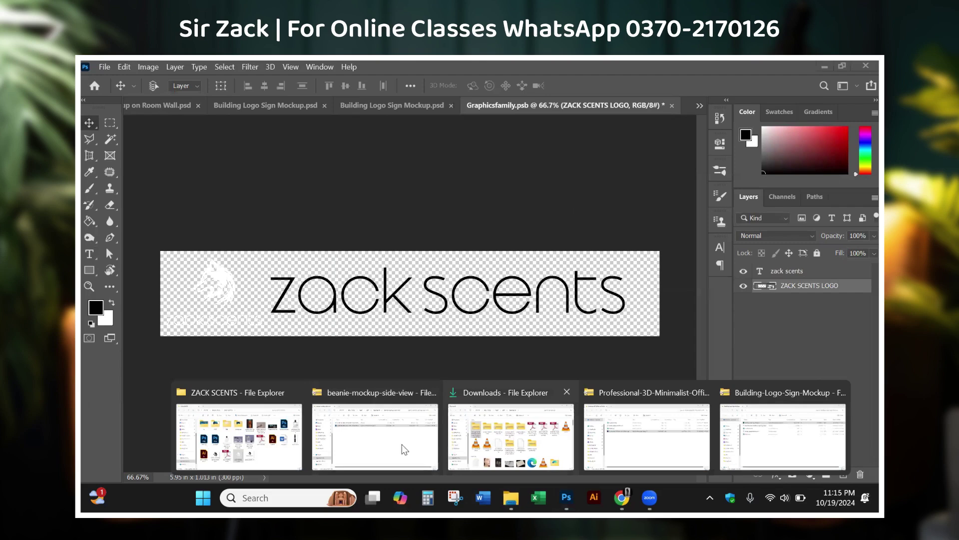
left_click(366, 436)
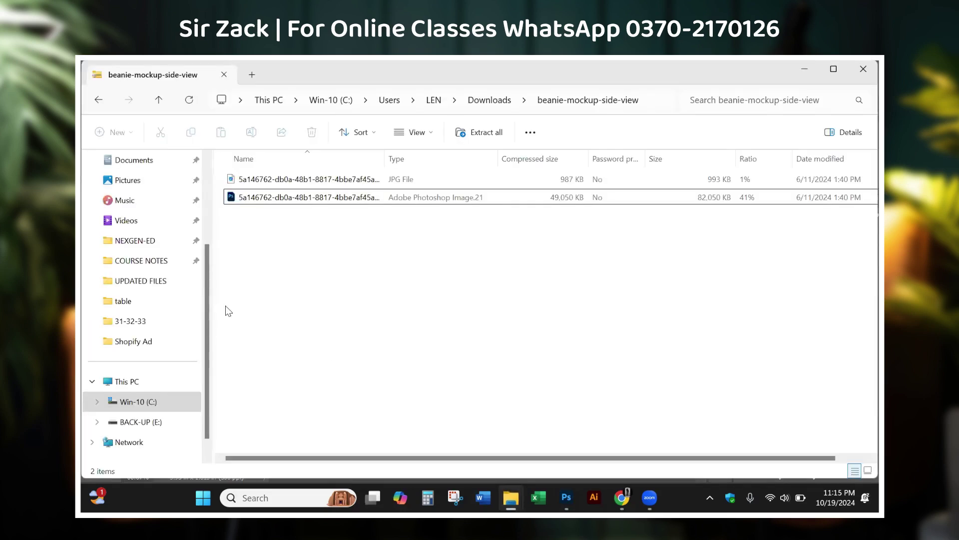
scroll(143, 204, "up", 3)
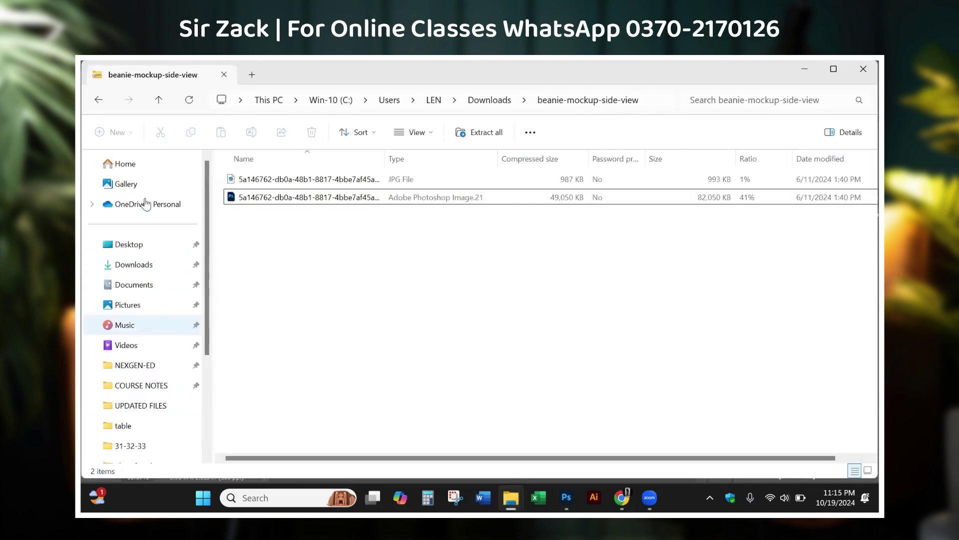
left_click(140, 264)
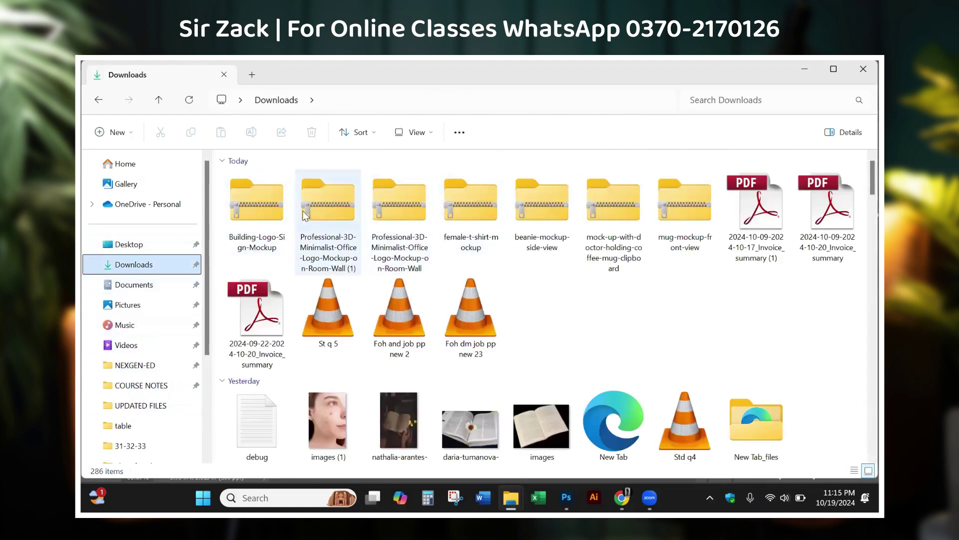
left_click(328, 210)
left_click(673, 212, "shift")
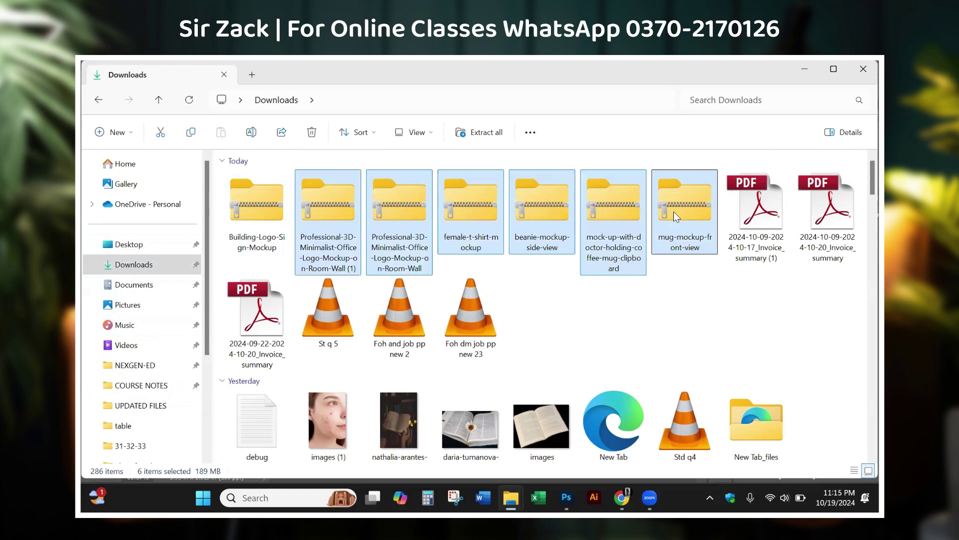
key("Delete")
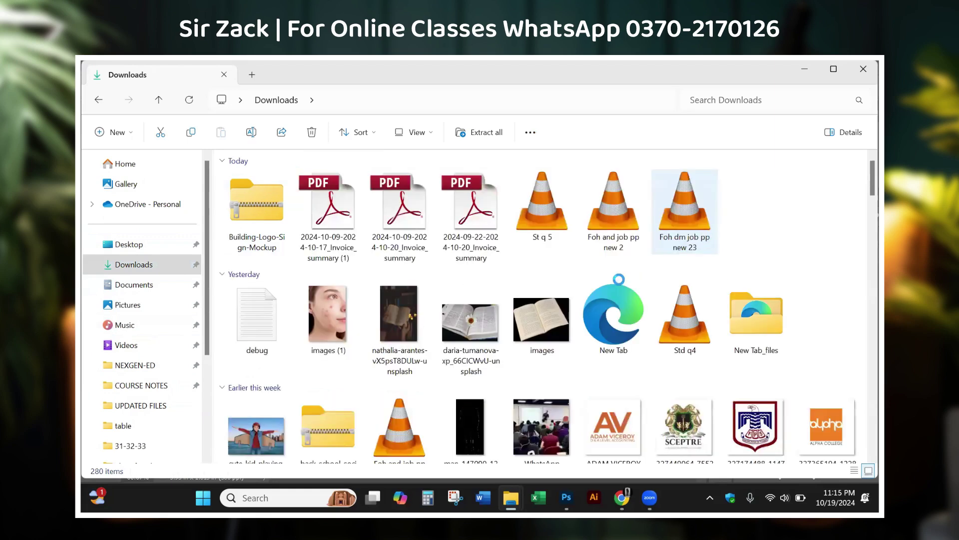
Step: Delete three video files, starting with St q 5, from Downloads
left_click(550, 223)
left_click(669, 219, "shift")
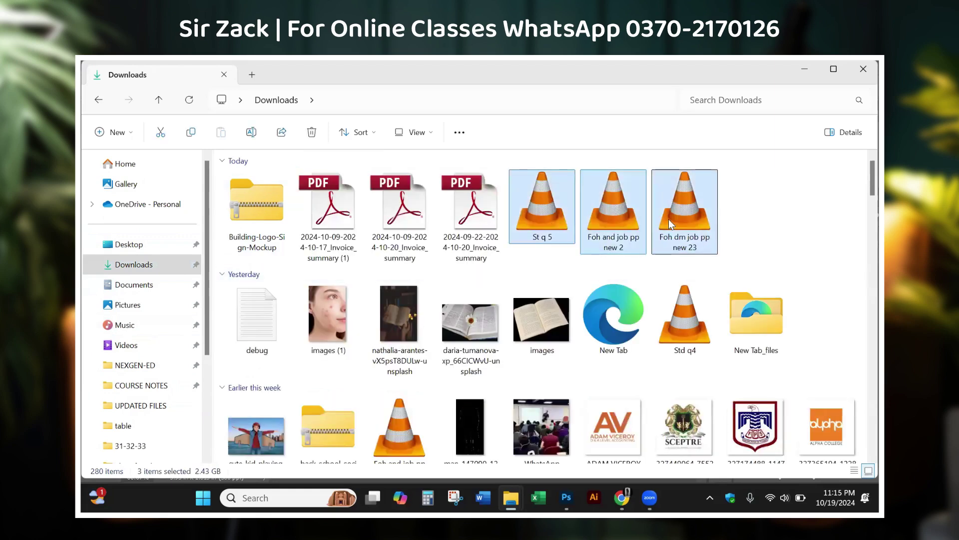
key("Delete")
scroll(589, 285, "down", 5)
scroll(691, 212, "down", 4)
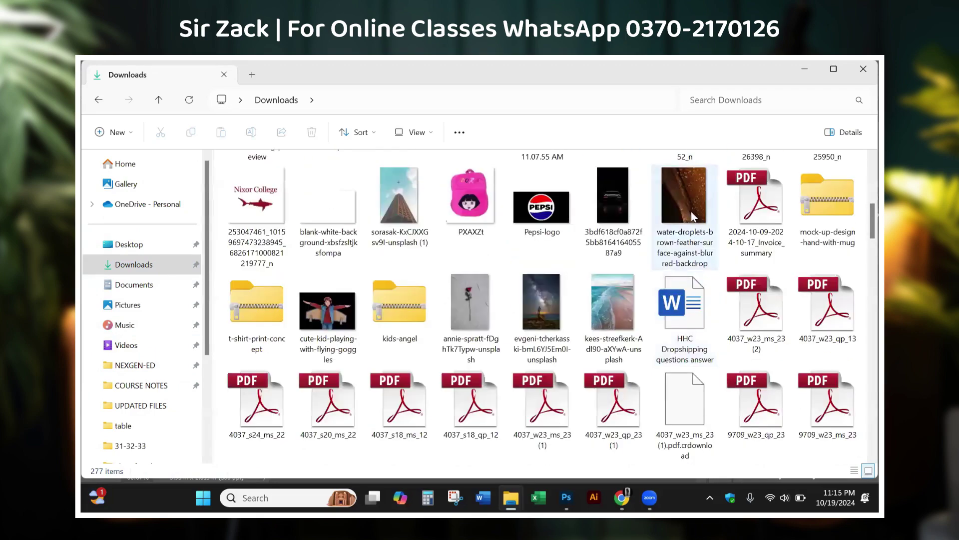
scroll(691, 211, "up", 5)
Step: Delete the Std q4 and Foh and job pp Qs 1 videos
left_click(676, 307)
left_click(422, 426, "ctrl")
scroll(546, 380, "down", 1)
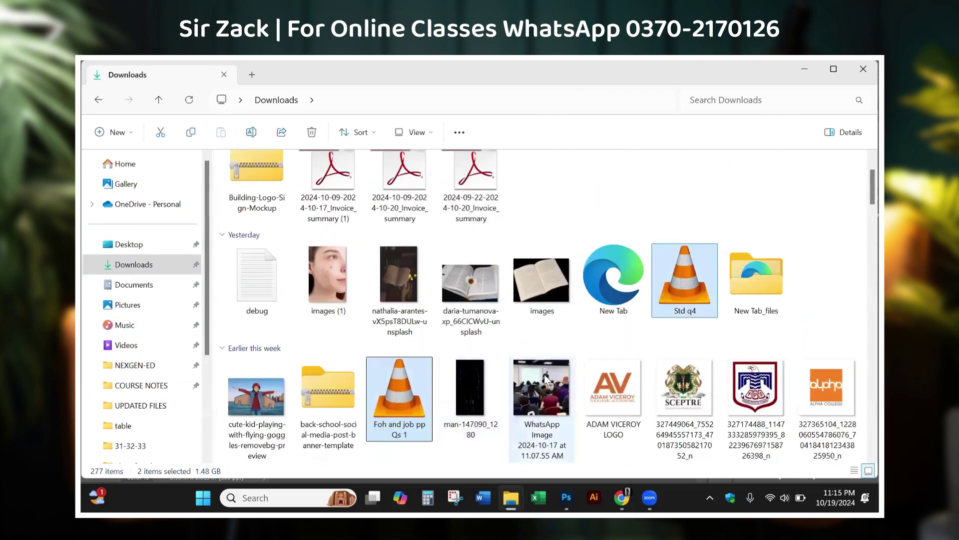
scroll(546, 379, "down", 3)
scroll(544, 374, "down", 3)
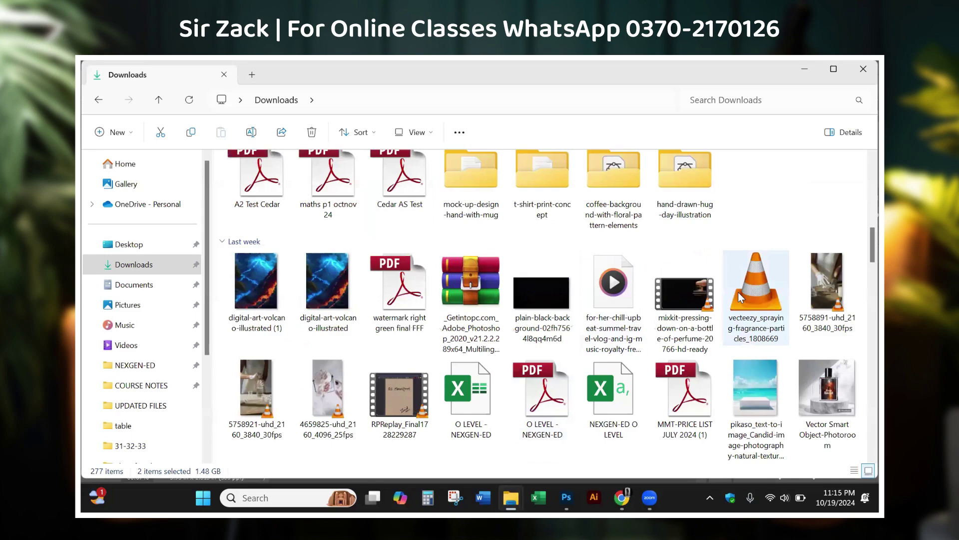
scroll(739, 293, "up", 6)
key("Delete")
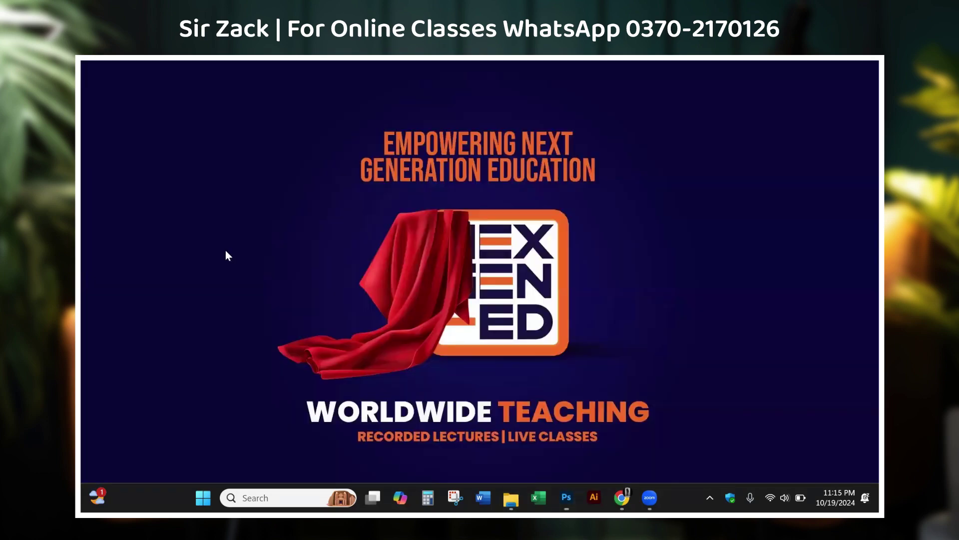
Step: Empty the Recycle Bin and return to Photoshop's Graphicsfamily.psb logo file
right_click(113, 153)
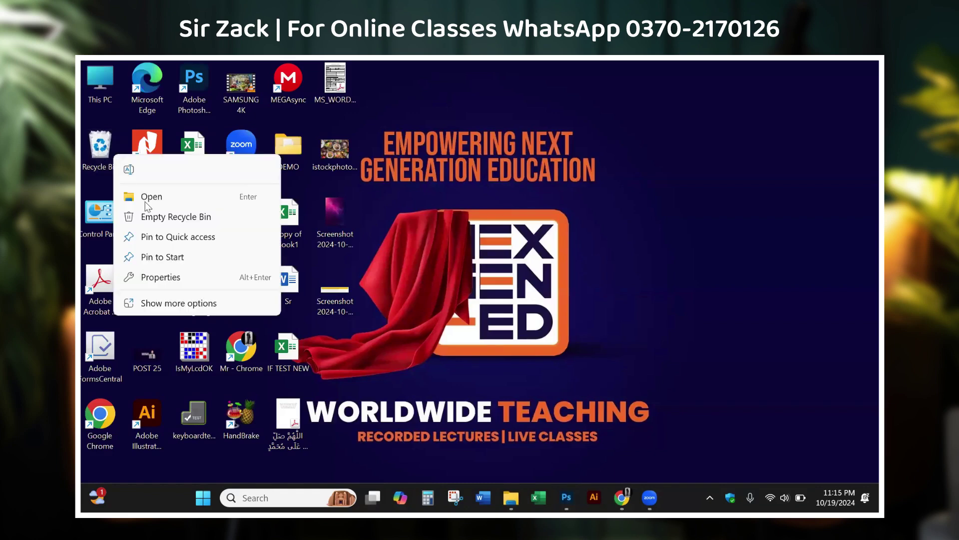
left_click(150, 215)
left_click(506, 297)
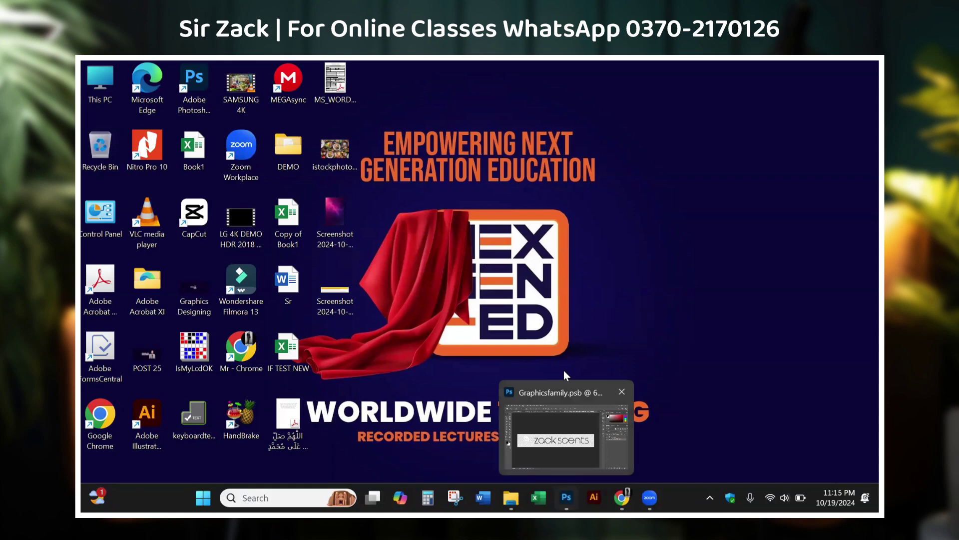
key("alt+Tab")
left_click(286, 229)
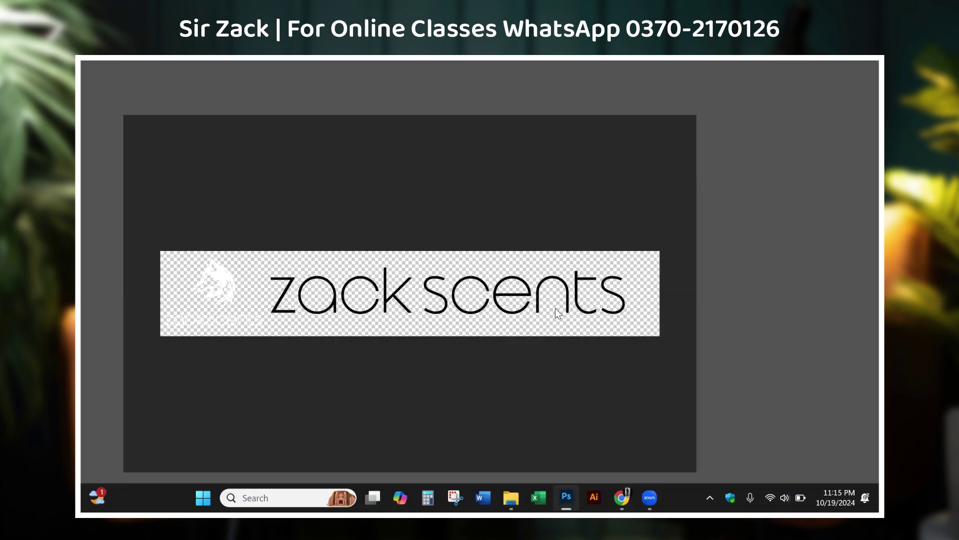
Step: Add a black Color Overlay to the ZACK SCENTS LOGO layer and save Graphicsfamily.psb
right_click(219, 275)
left_click(228, 283)
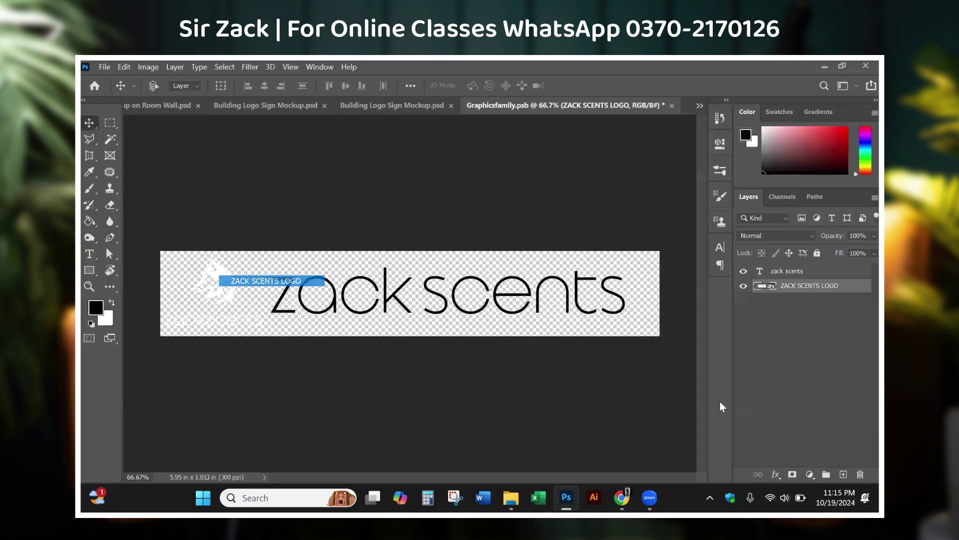
left_click(773, 462)
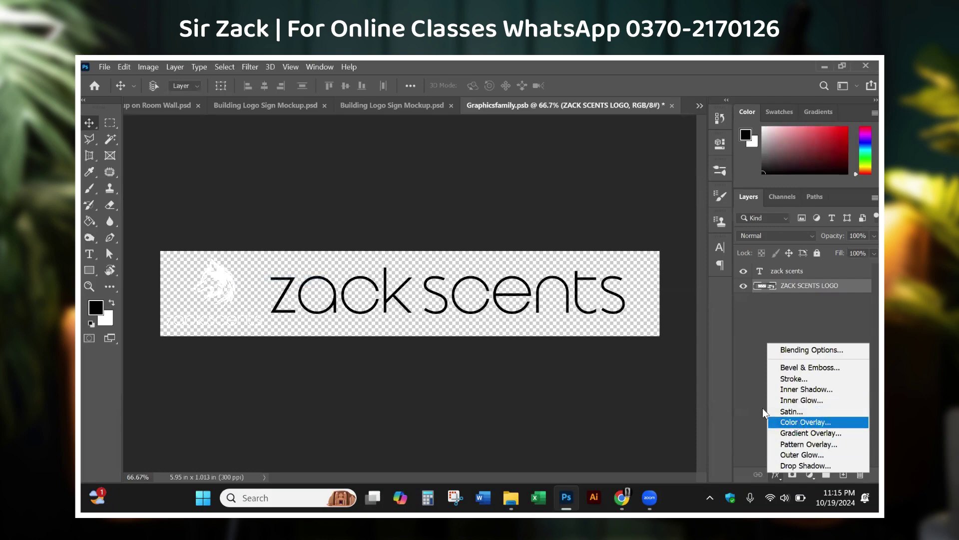
left_click(471, 290)
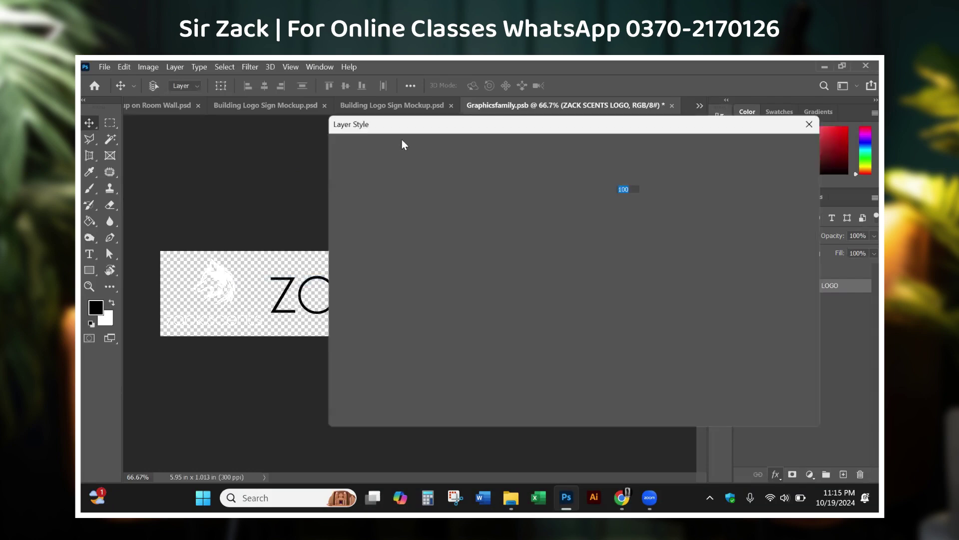
left_click(632, 173)
left_click(708, 332)
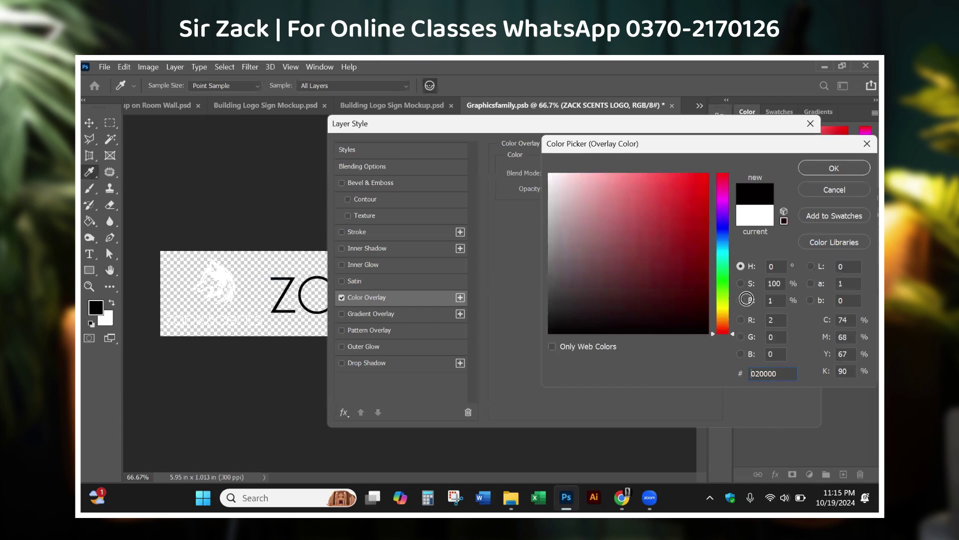
left_click(772, 149)
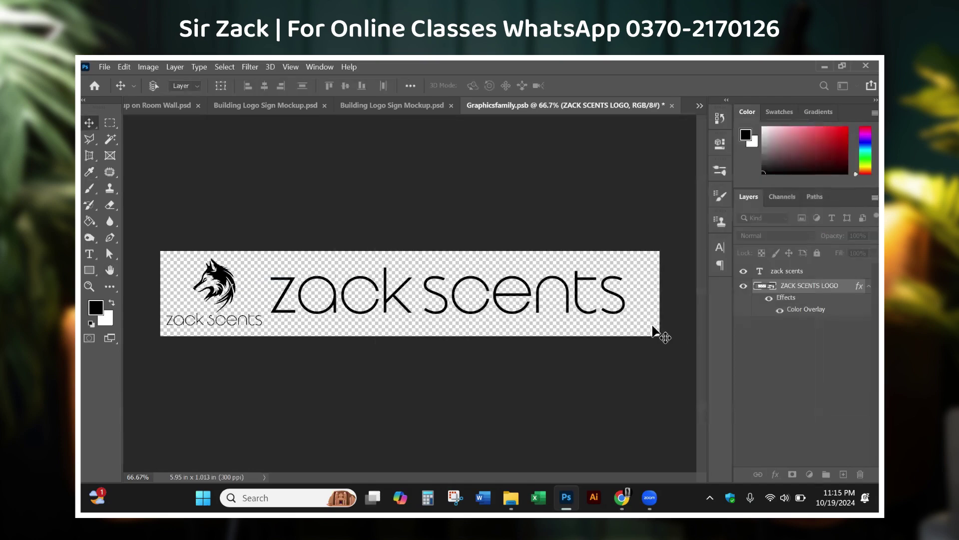
key("ctrl+s")
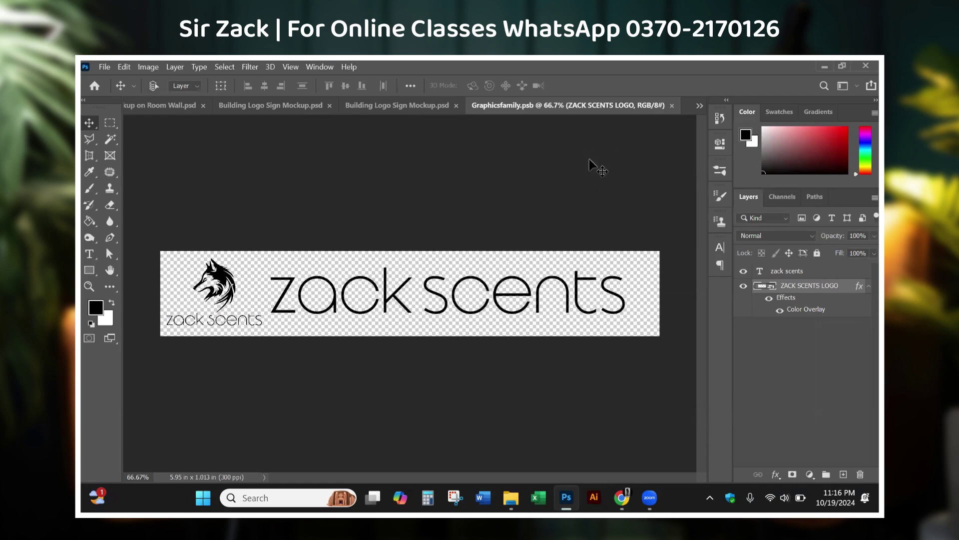
Step: Close Graphicsfamily.psb, dismissing the save prompt, to return to Building Logo Sign Mockup.psd
left_click(671, 106)
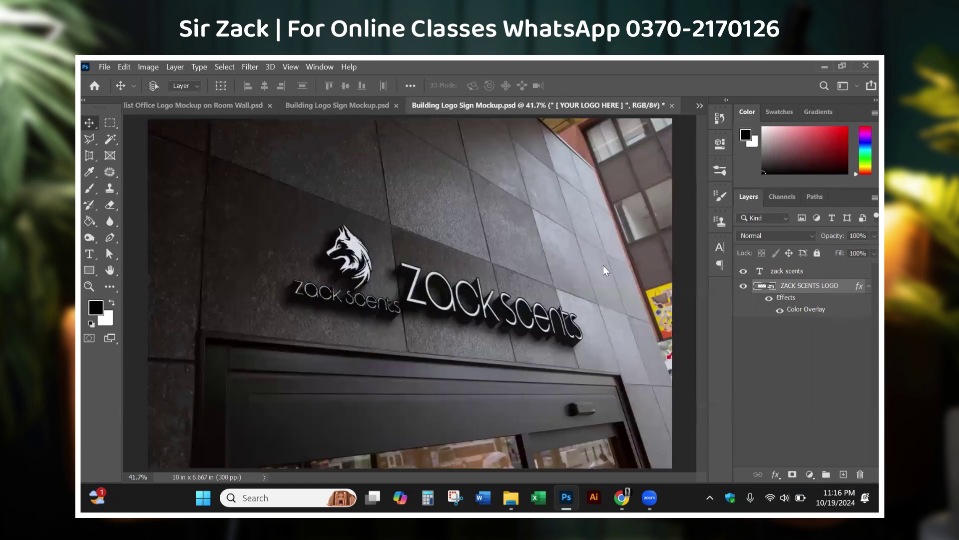
left_click(539, 269)
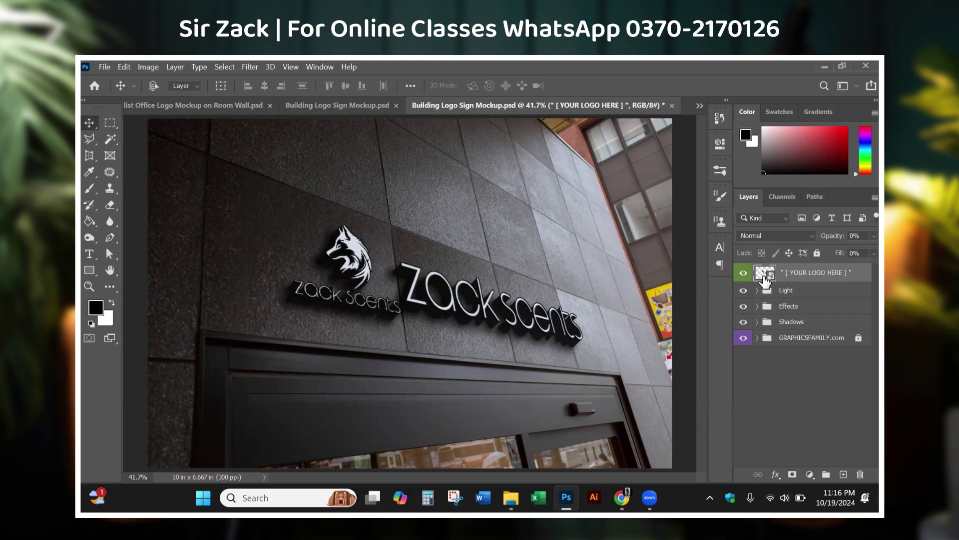
Step: Reopen the logo smart object, hide ZACK SCENTS LOGO's Color Overlay, and save, dismissing the scratch-disk error
double_click(769, 274)
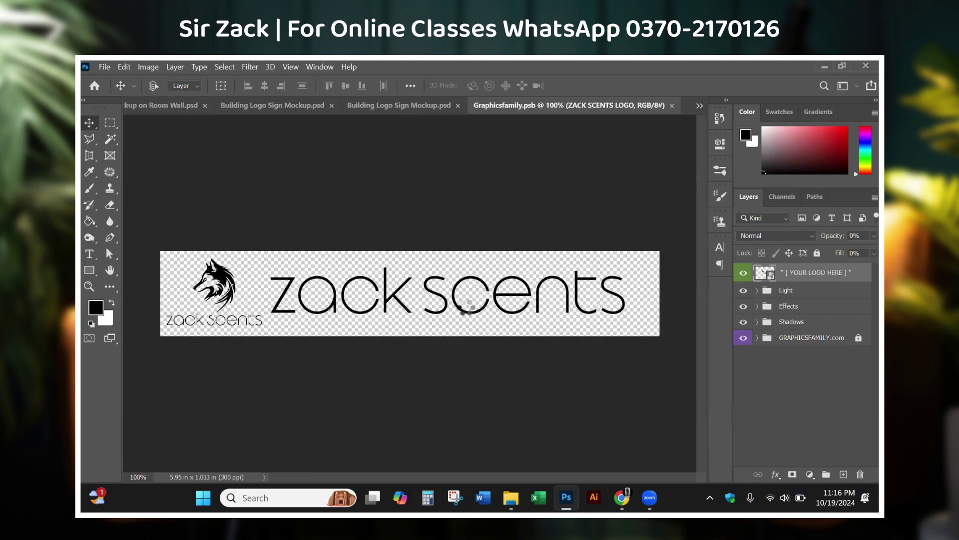
right_click(229, 283)
left_click(228, 284)
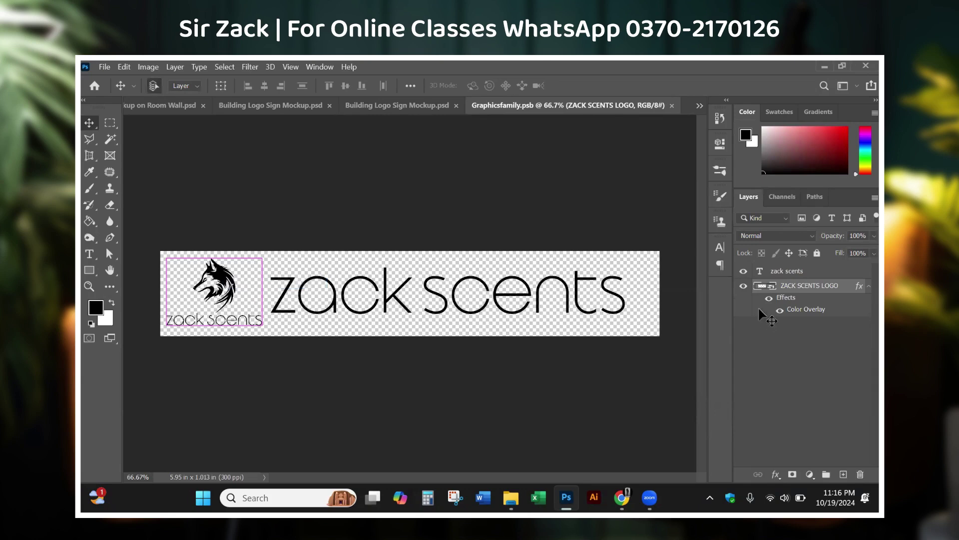
left_click(772, 308)
key("ctrl+s")
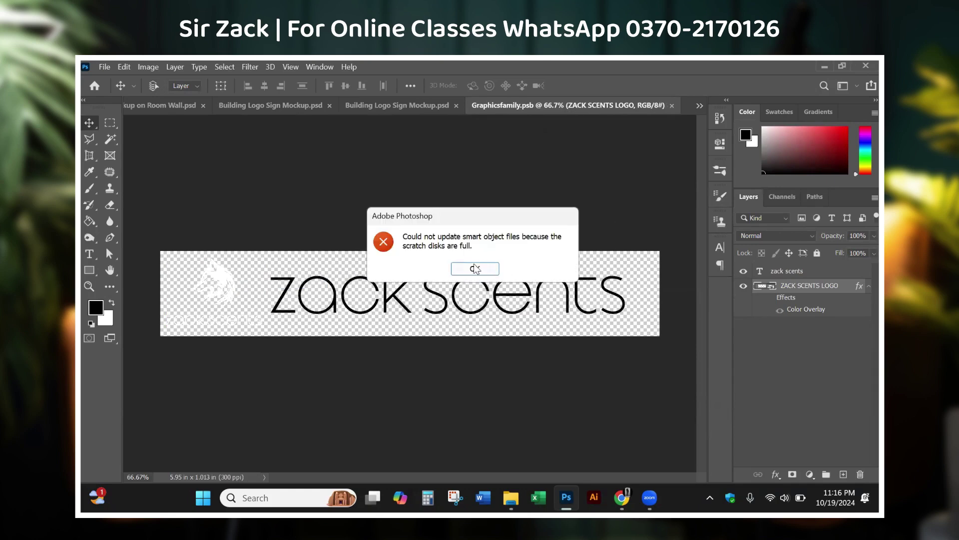
left_click(474, 269)
mouse_move(510, 496)
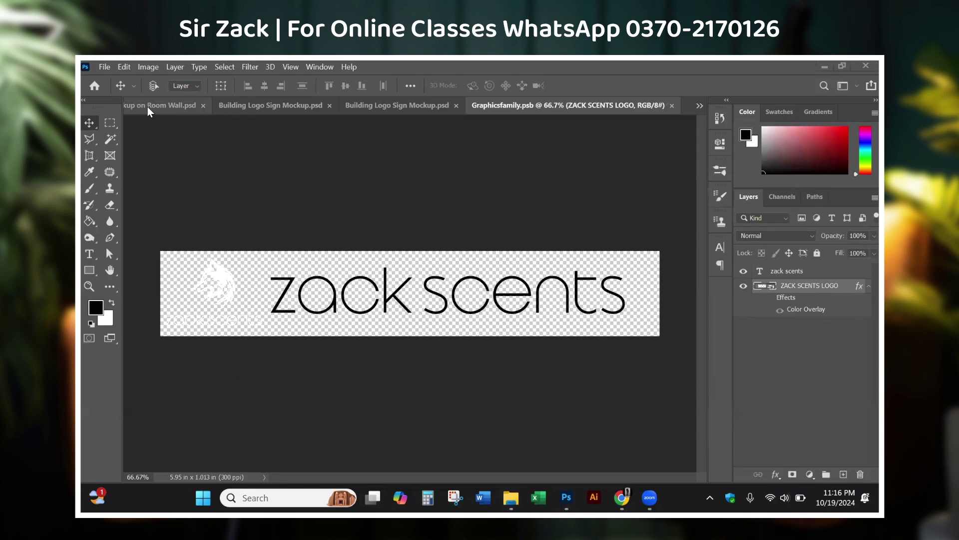
Step: Close the OTPAQ71 mug mockup without saving changes
left_click(148, 106)
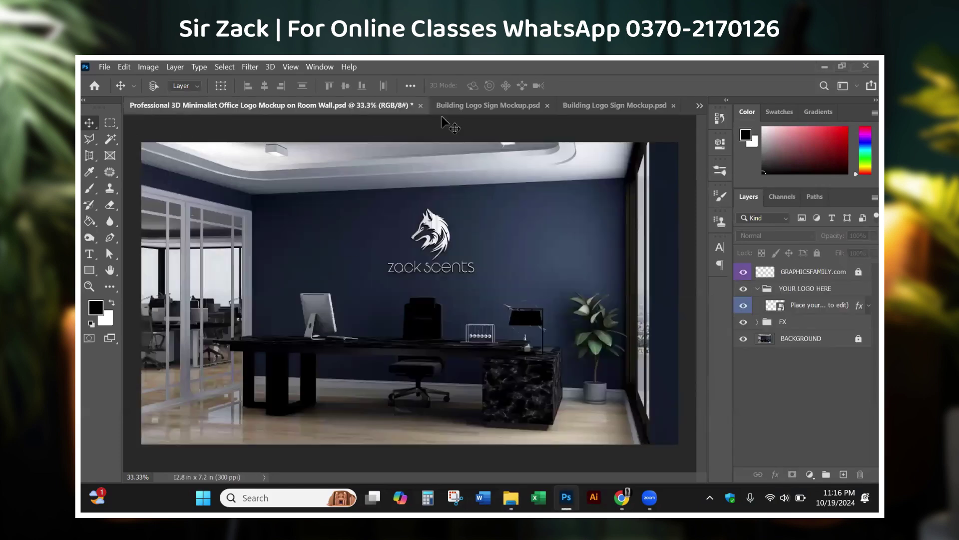
key("ctrl+Tab")
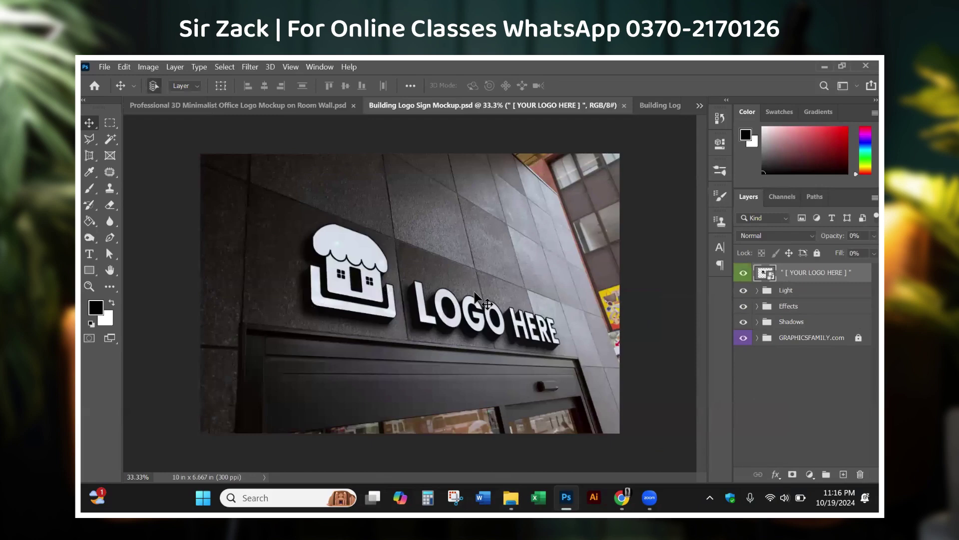
key("ctrl+Tab")
key("ctrl+Tab")
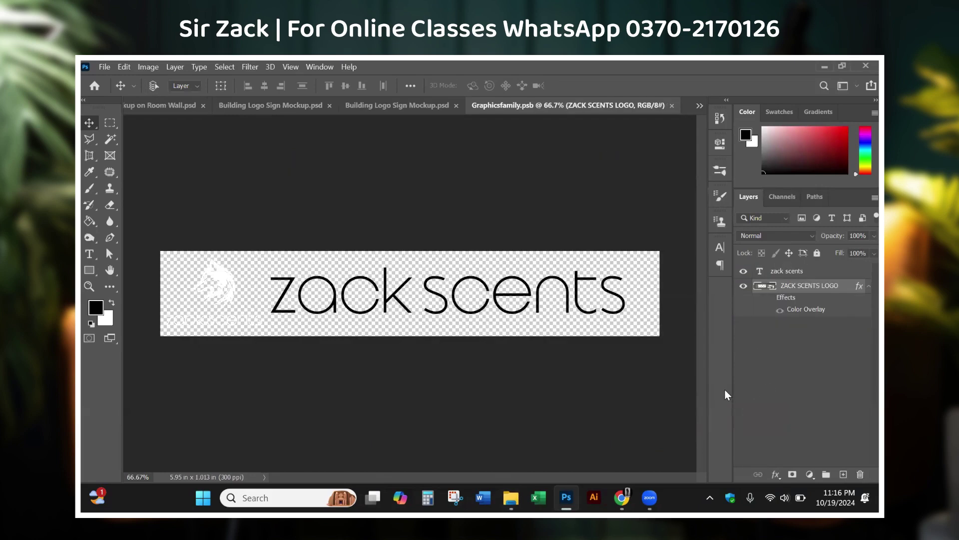
key("ctrl+Tab")
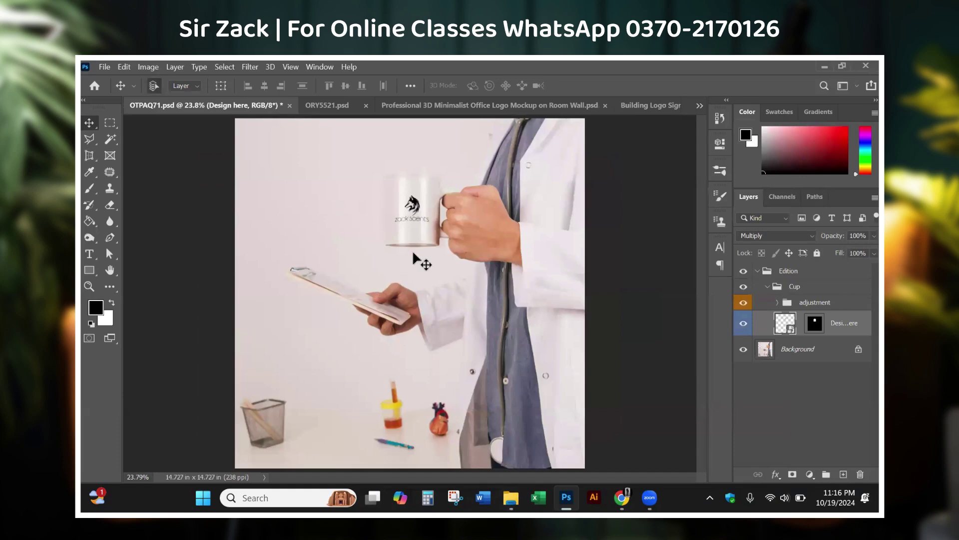
key("ctrl+w")
left_click(499, 268)
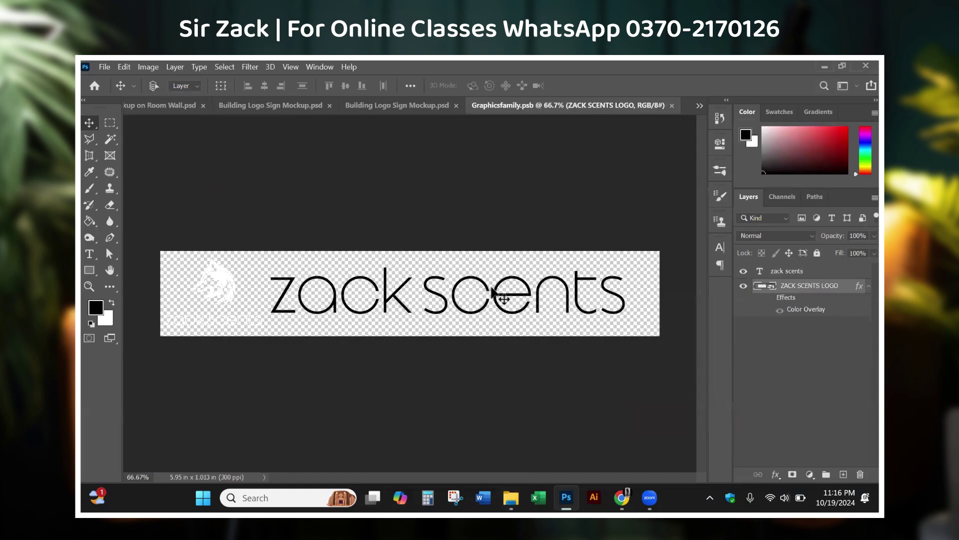
Step: Close the logo file and the ORY5521 T-shirt mockup without saving
key("ctrl+w")
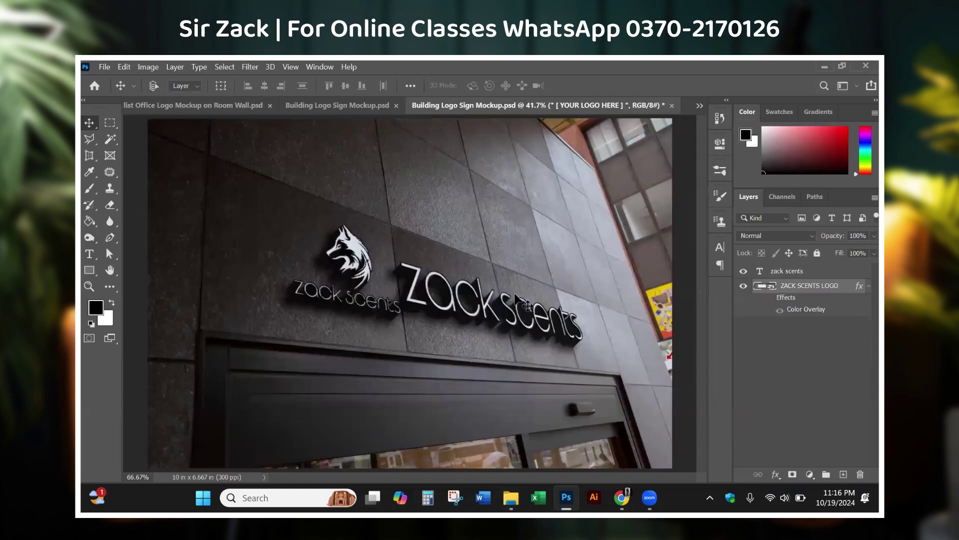
key("ctrl+Tab")
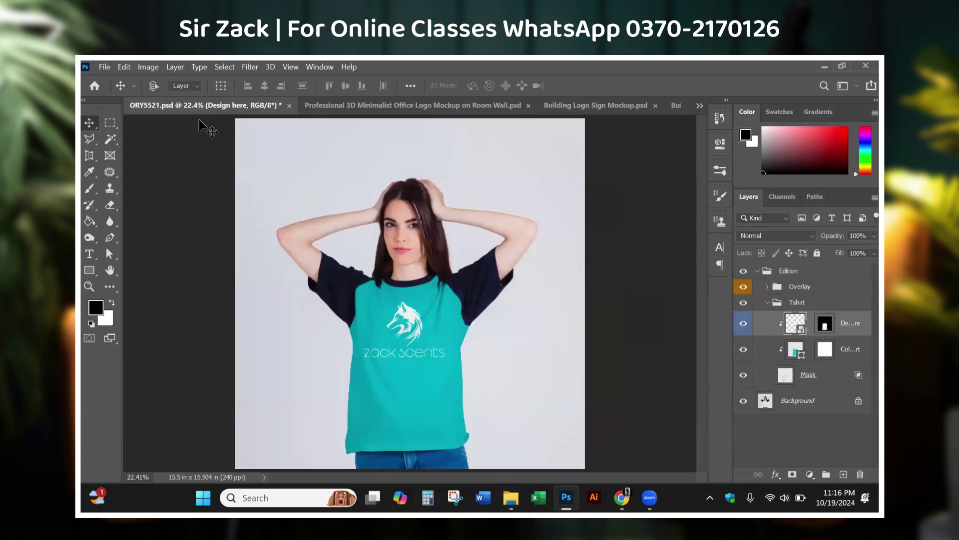
key("ctrl+w")
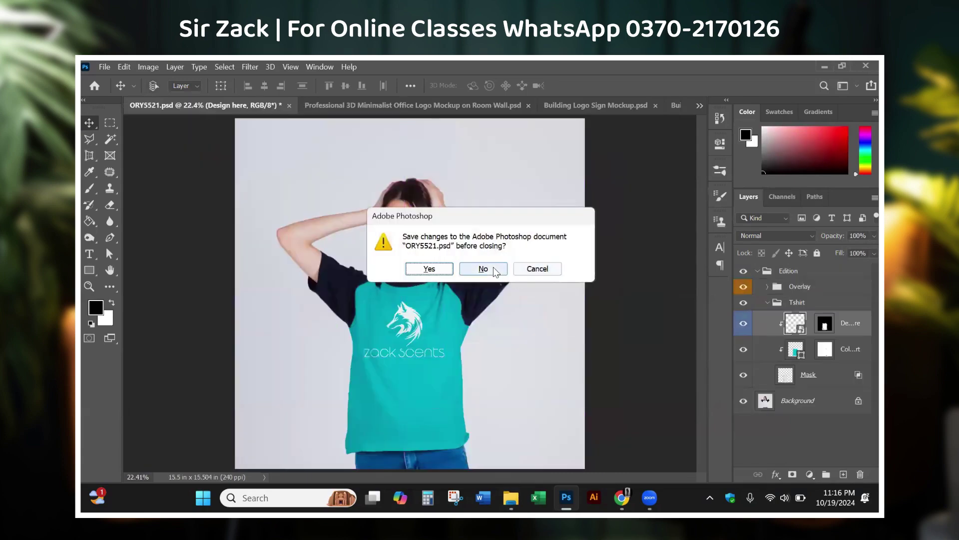
left_click(490, 268)
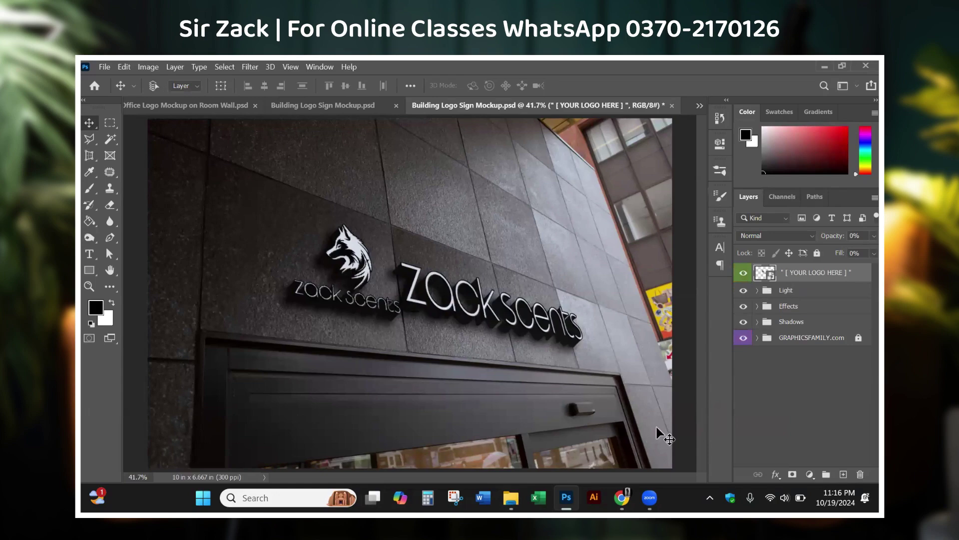
mouse_move(510, 497)
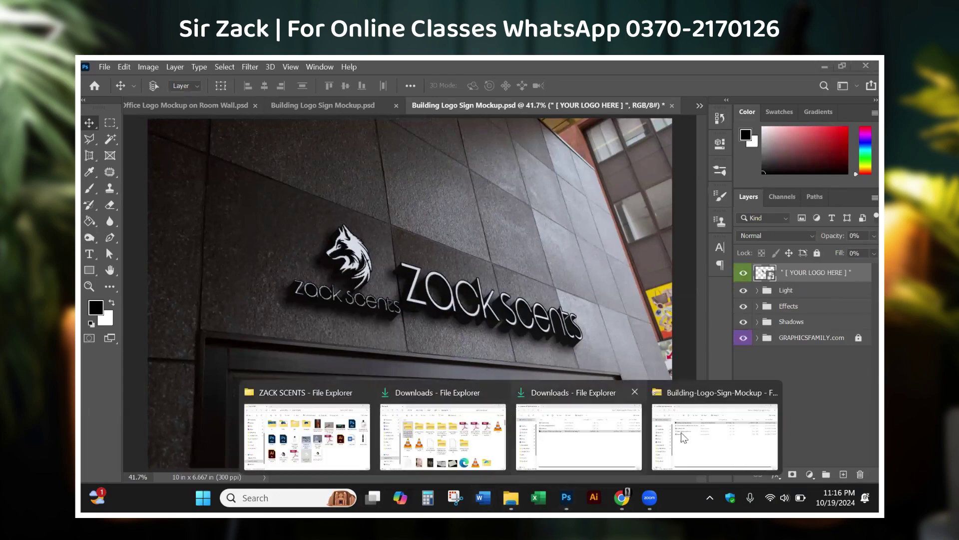
Step: Select the St q 5, Foh and job pp new 2 and Foh dm job pp new 23 videos in Downloads
left_click(440, 429)
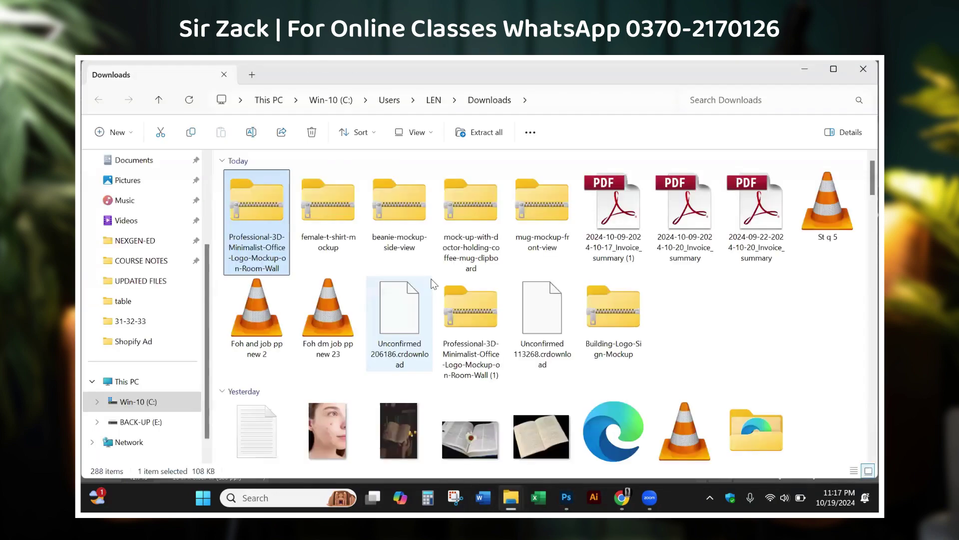
left_click(768, 285)
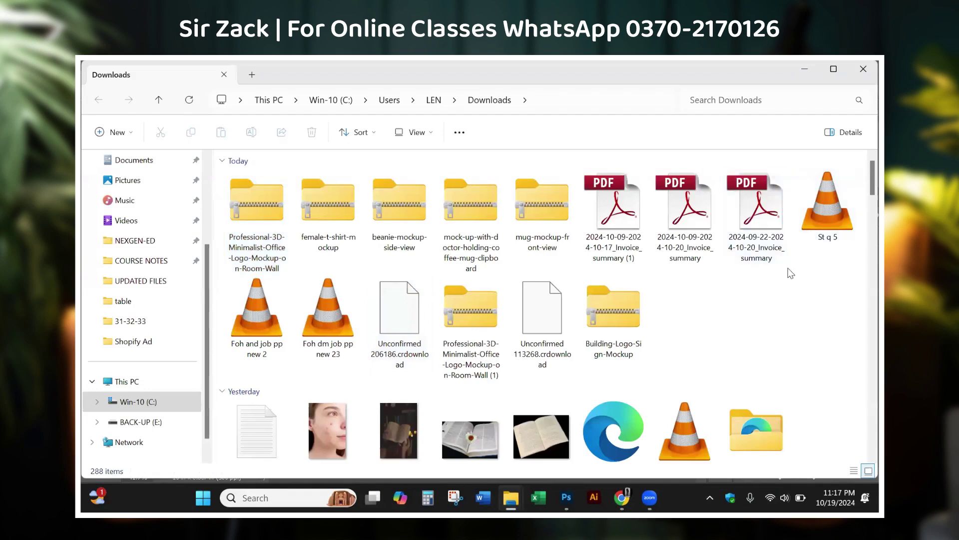
scroll(779, 280, "down", 3)
scroll(778, 283, "up", 3)
left_click(827, 204)
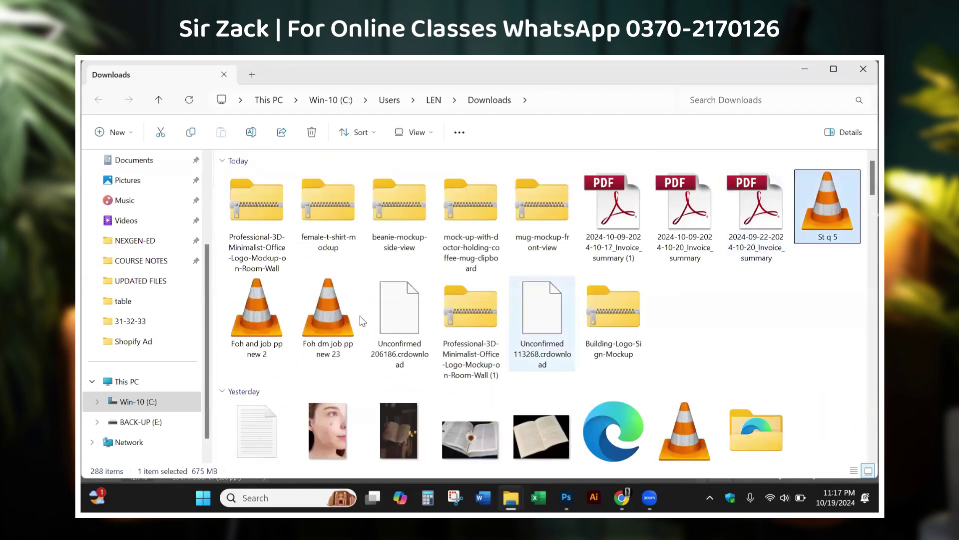
left_click(264, 317, "ctrl")
left_click(317, 322, "ctrl")
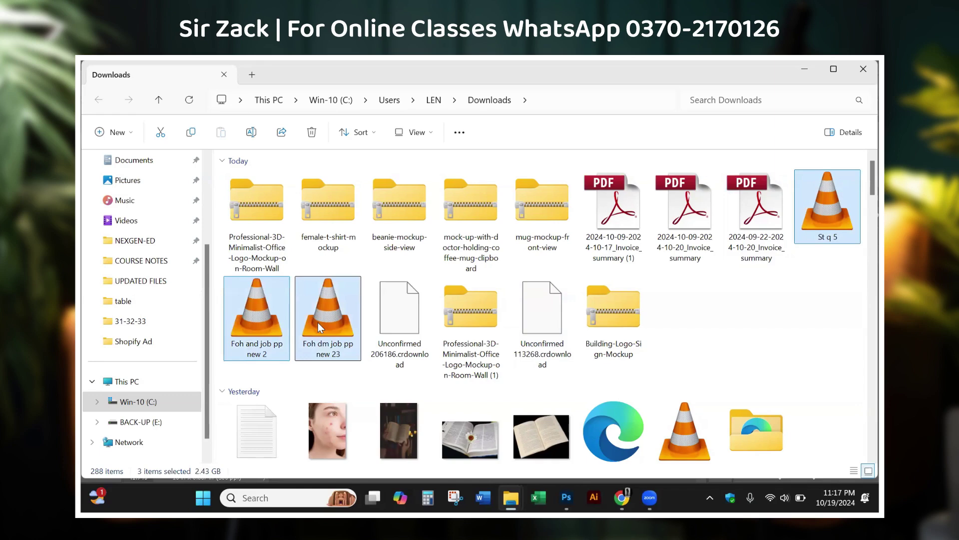
left_click_drag(317, 322, 409, 289)
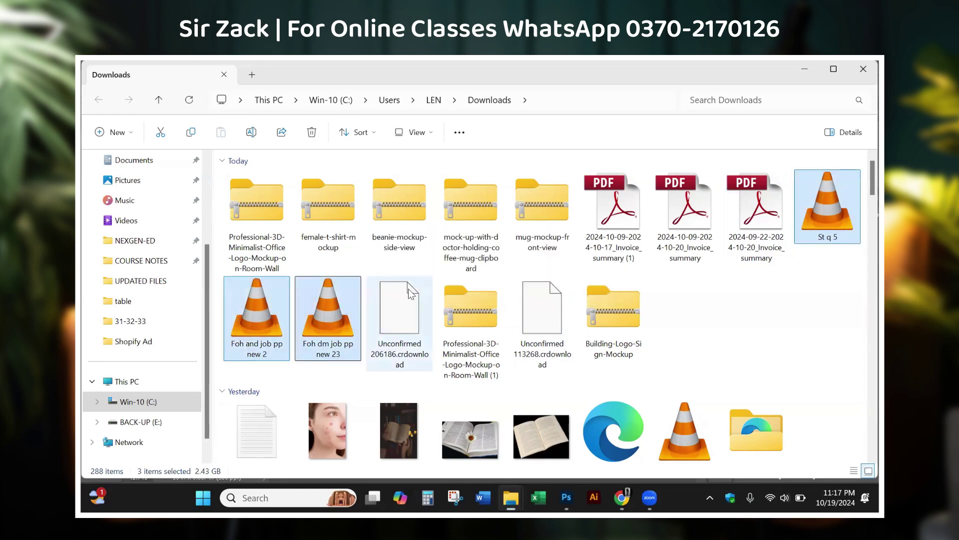
Step: Answer the Item Not Found errors with Try Again, Skip, then Cancel to abandon the deletion
left_click(289, 299)
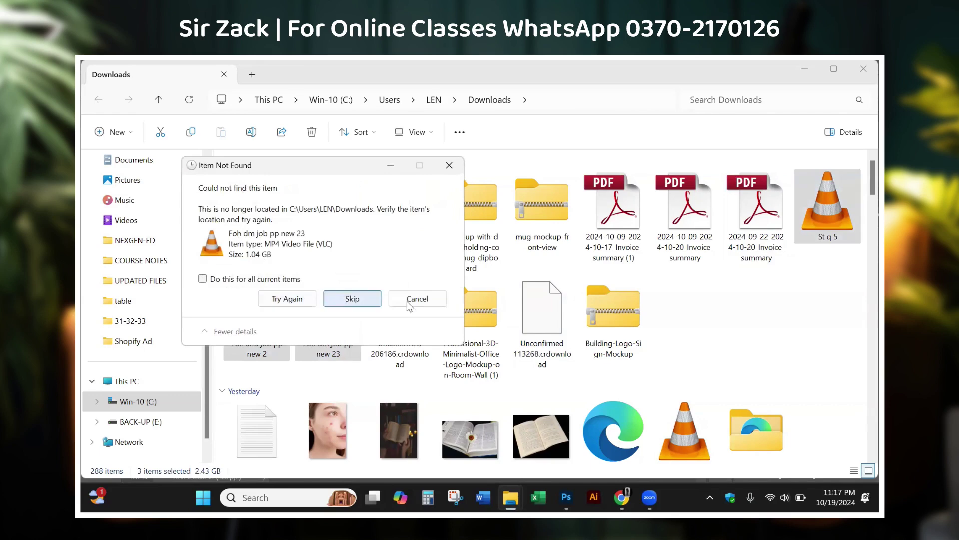
left_click(372, 300)
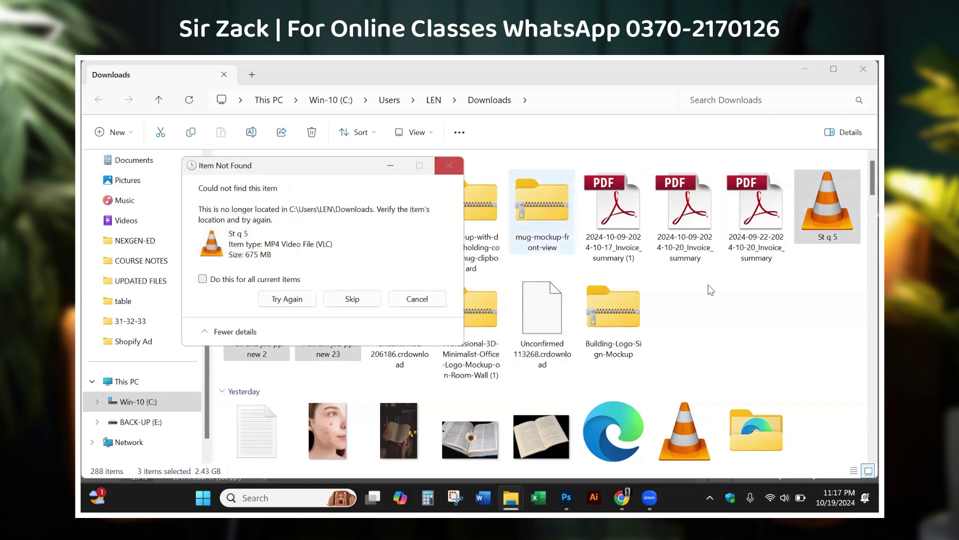
left_click(440, 165)
scroll(680, 316, "down", 5)
scroll(680, 316, "down", 3)
scroll(680, 316, "down", 5)
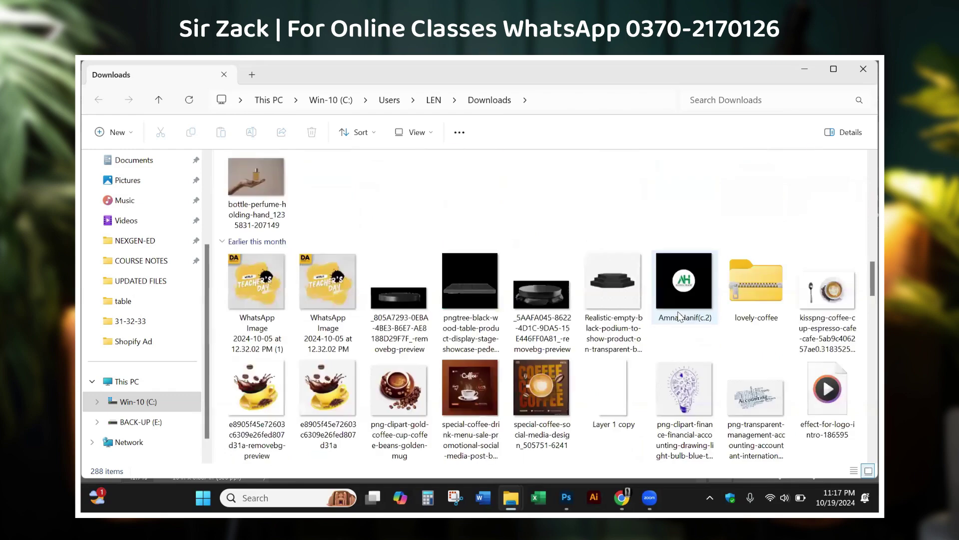
scroll(680, 315, "down", 5)
scroll(600, 314, "up", 10)
scroll(517, 314, "up", 10)
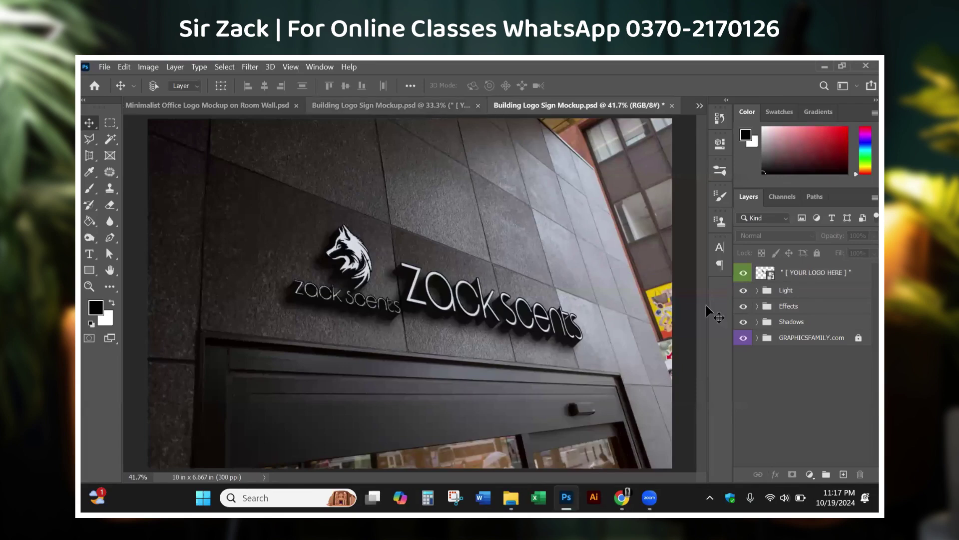
Step: Hide the logo's Color Overlay in Graphicsfamily1.psb to whiten the wolf; saving fails on full scratch disks
double_click(766, 273)
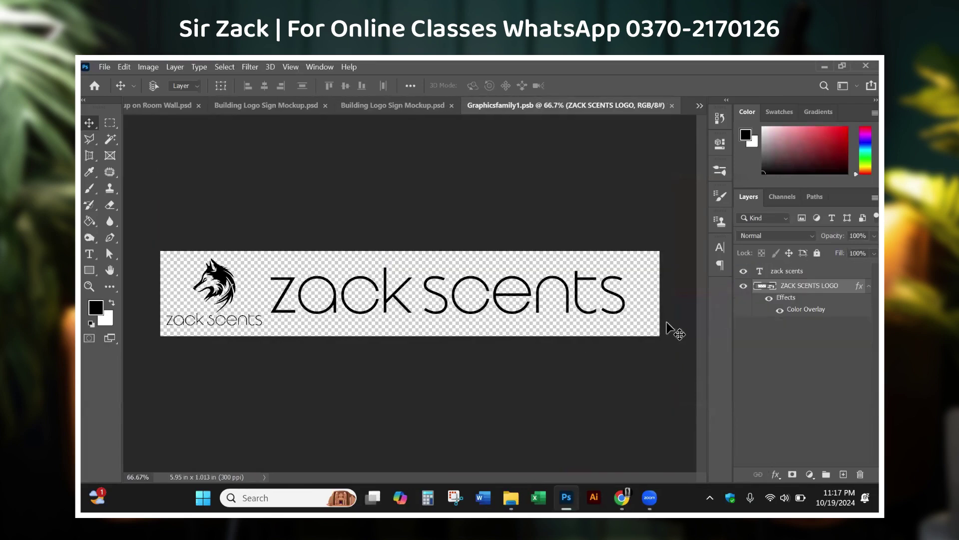
left_click(769, 298)
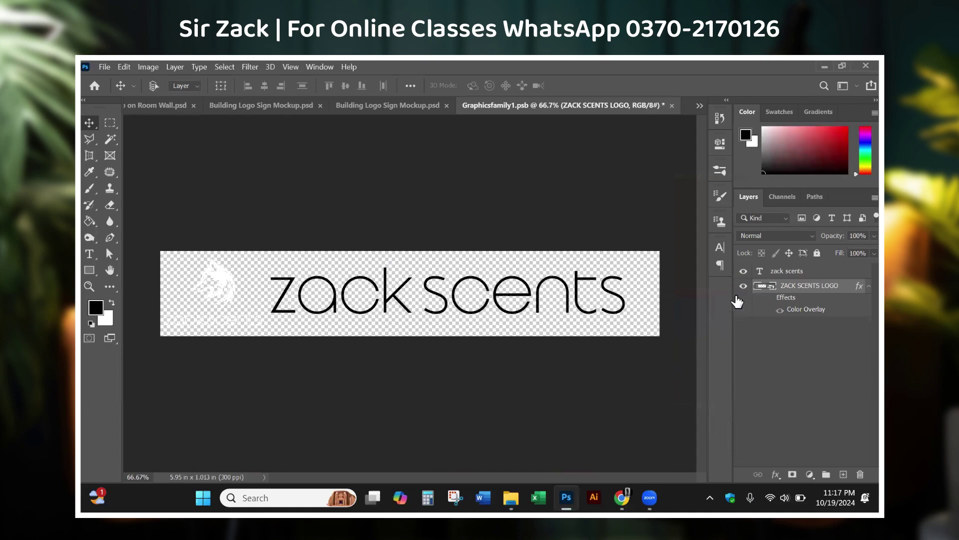
key("ctrl+s")
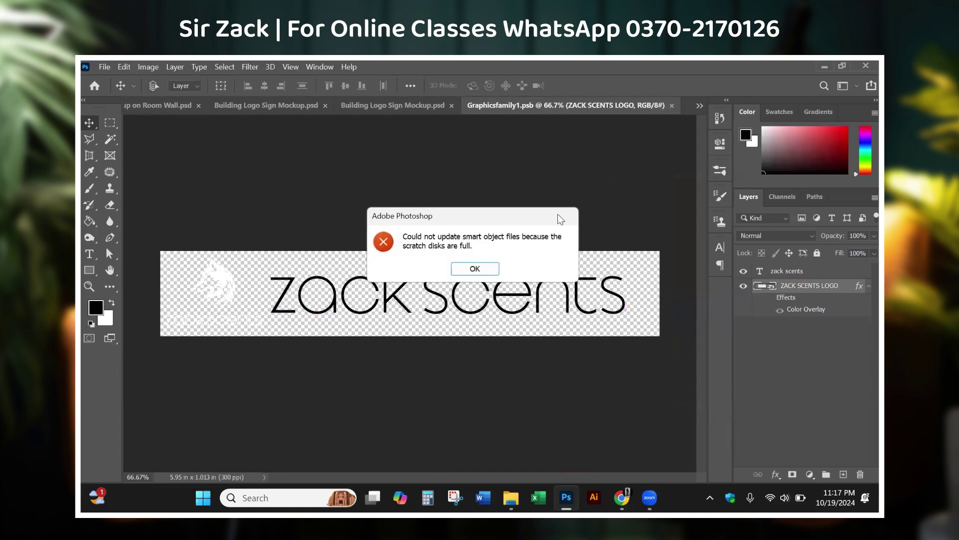
left_click(474, 269)
mouse_move(510, 498)
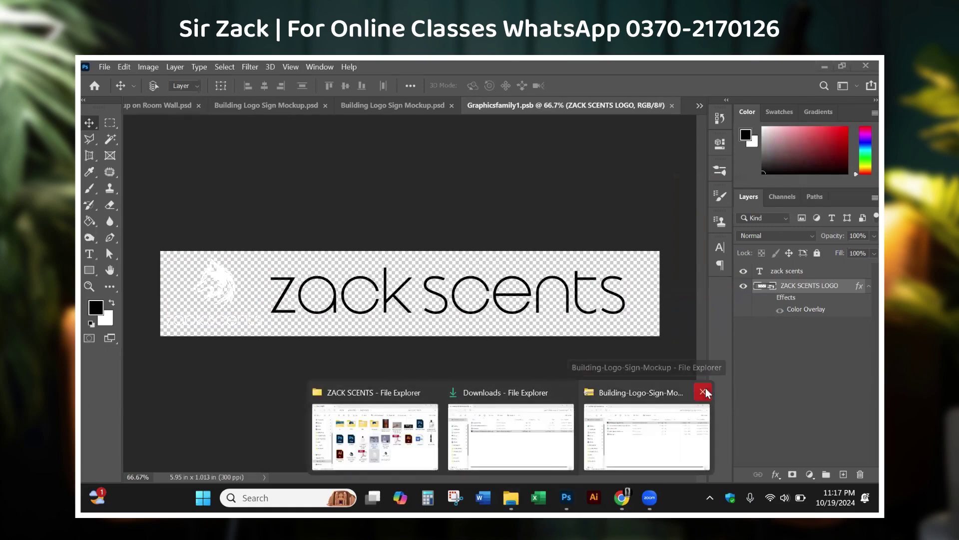
Step: Permanently delete Foh And Job Pp New 2, Foh Dm Job Pp New 23 and St Q 5 from Videos
left_click(702, 391)
left_click(608, 435)
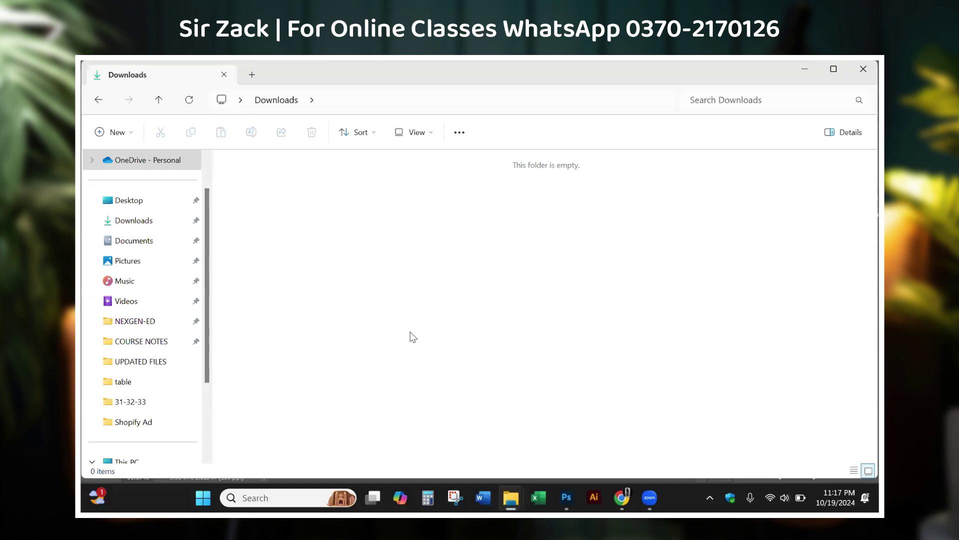
left_click(133, 282)
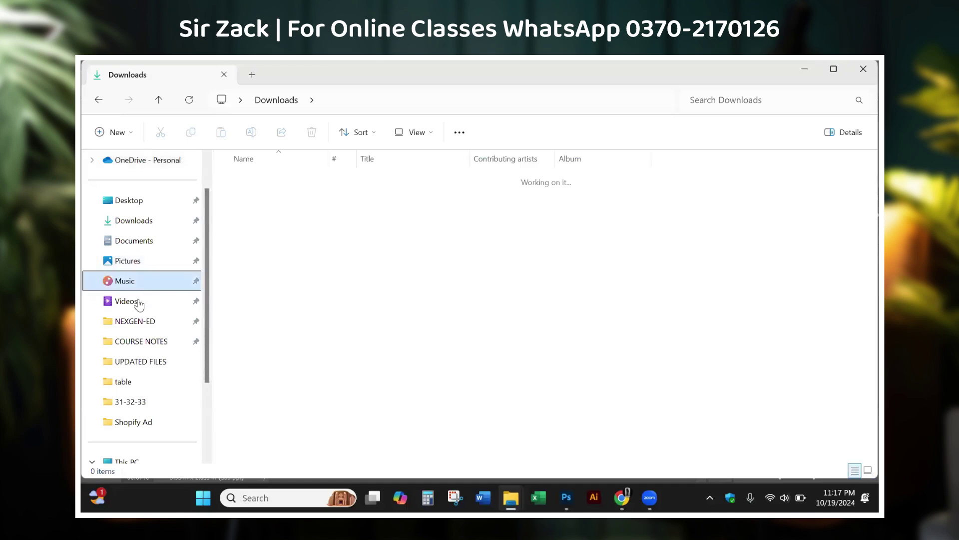
left_click(125, 301)
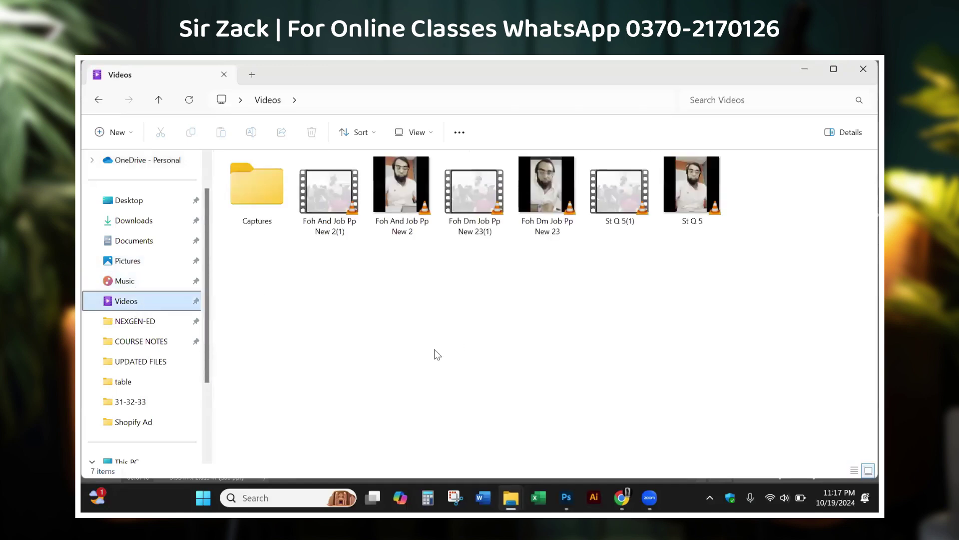
left_click_drag(399, 281, 409, 195)
left_click(562, 199, "ctrl")
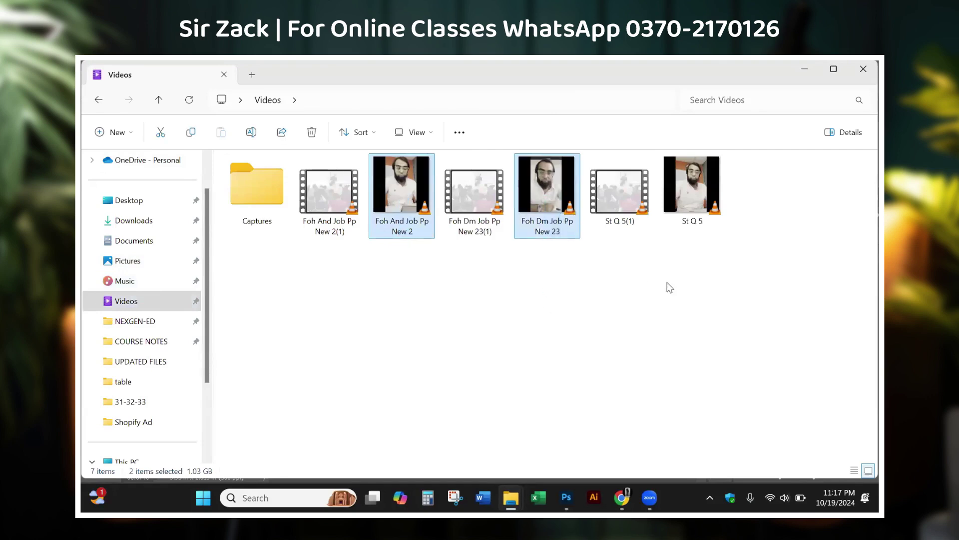
left_click(693, 195, "ctrl")
key("shift+Delete")
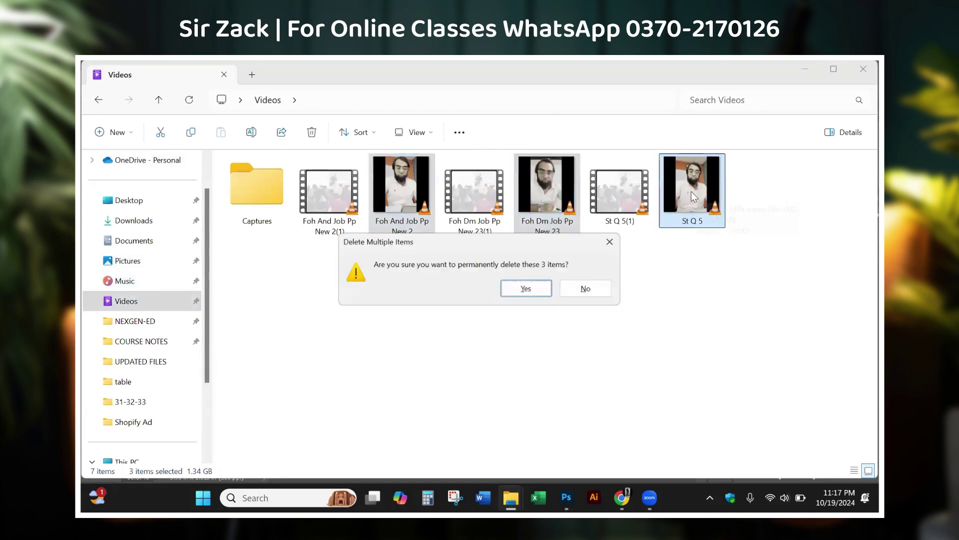
key("Return")
Step: Check the BACK-UP (E:) > NEXGEN-ED > VIDEOS folder, then return to Photoshop
left_click_drag(541, 279, 321, 196)
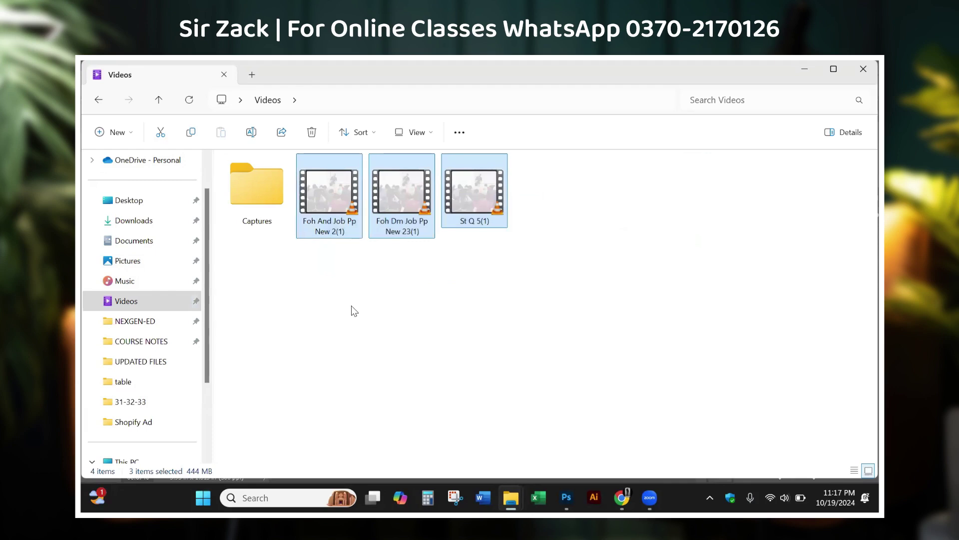
left_click(145, 320)
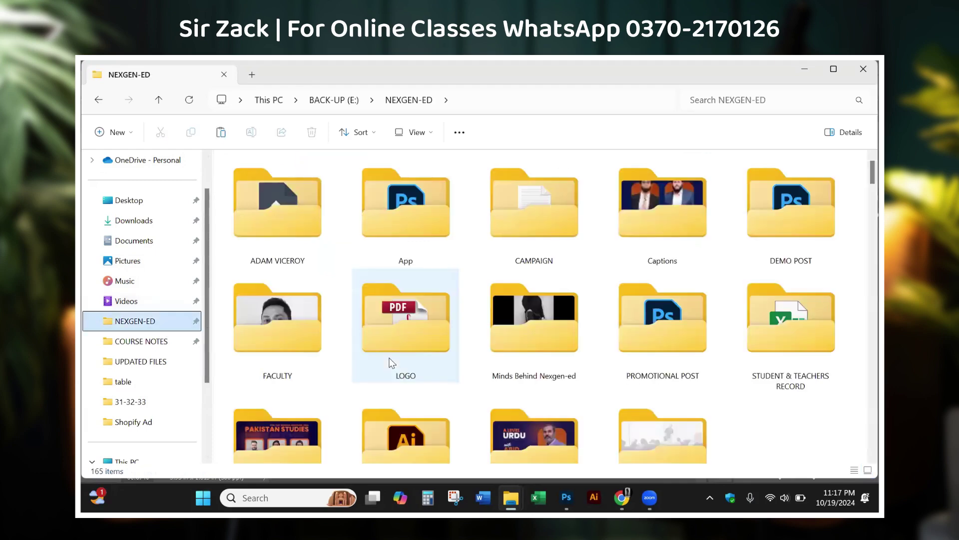
scroll(428, 405, "down", 3)
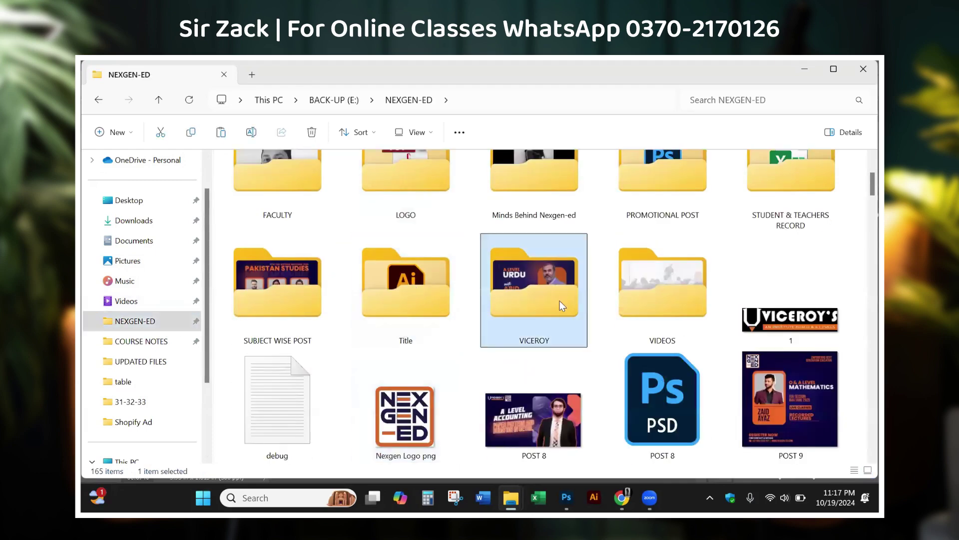
left_click(672, 300)
double_click(673, 305)
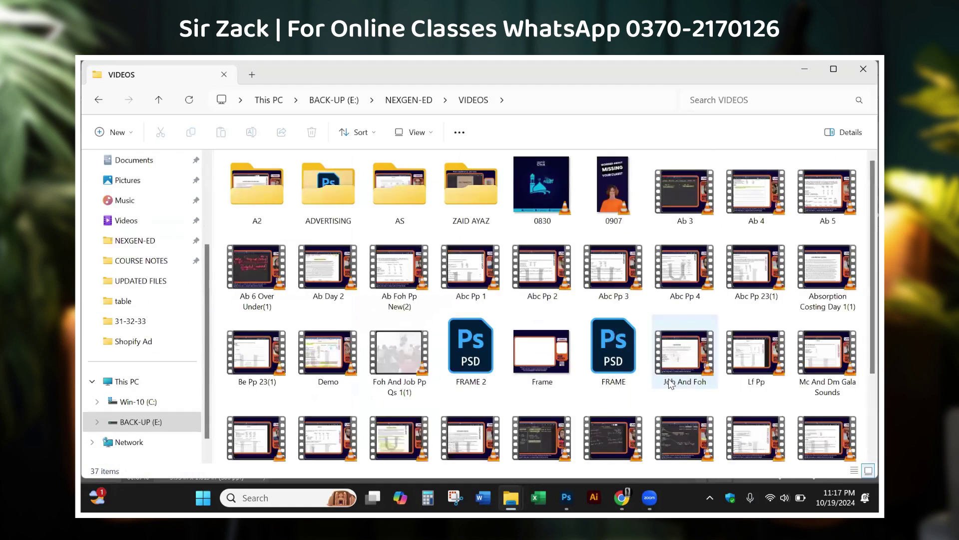
scroll(670, 384, "down", 3)
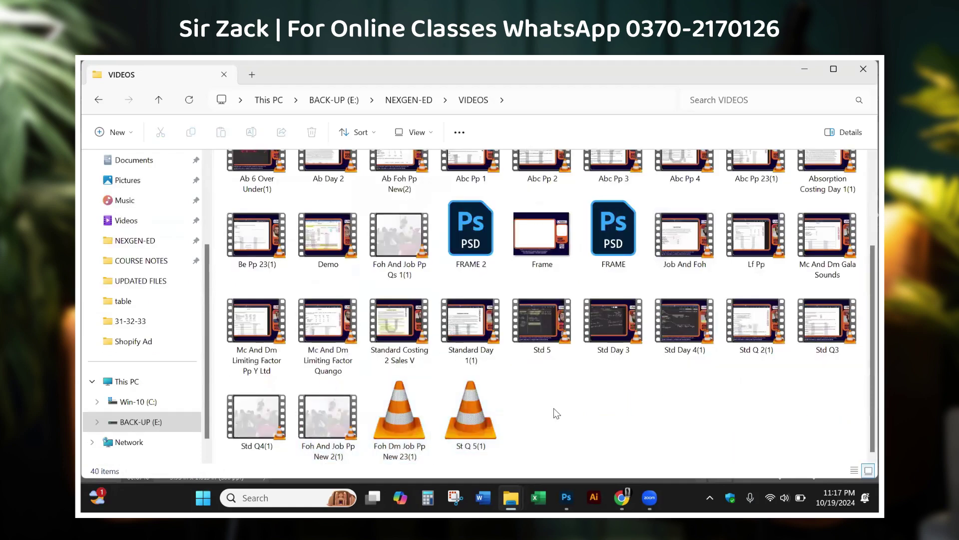
key("alt+Tab")
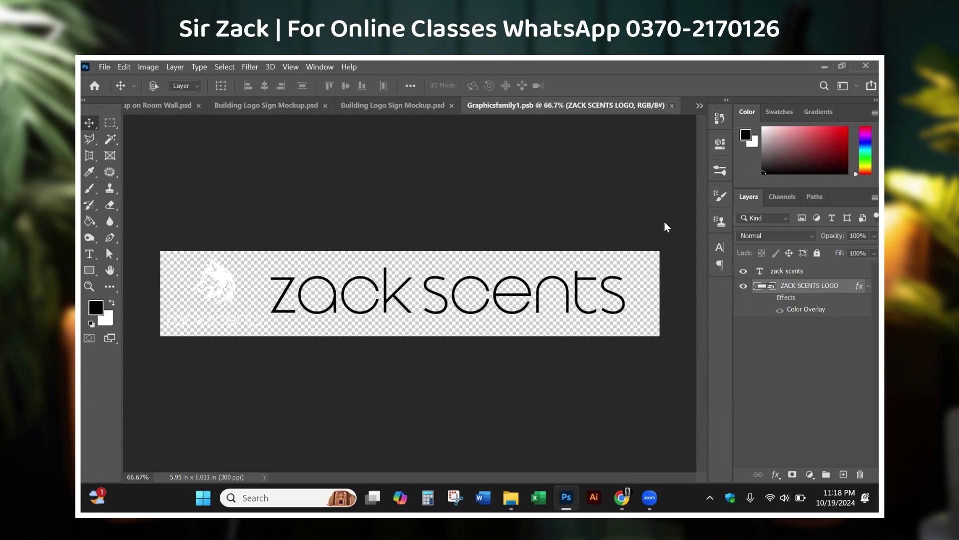
Step: Reopen the [YOUR LOGO HERE] contents, hide its overlay, and save Graphicsfamily2.psb back to the mockup
key("ctrl+w")
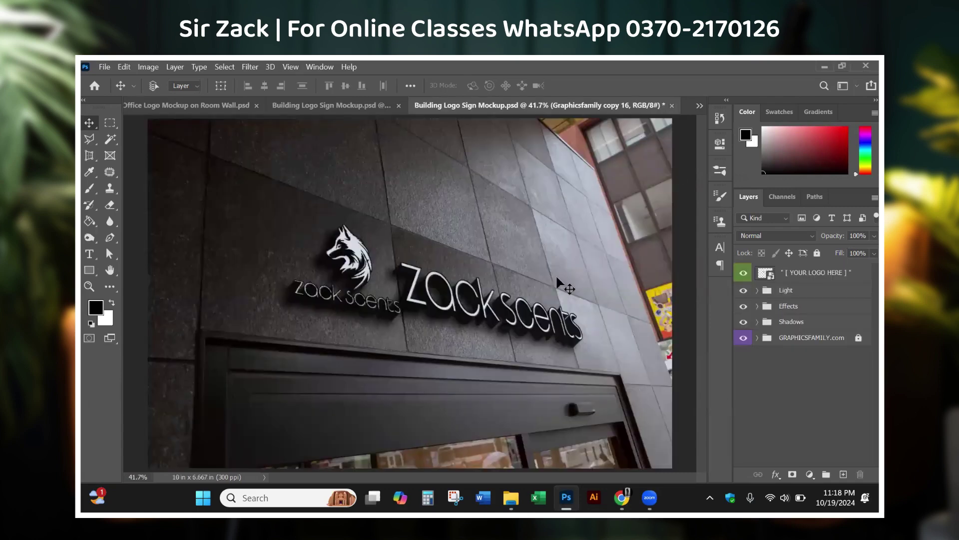
double_click(766, 273)
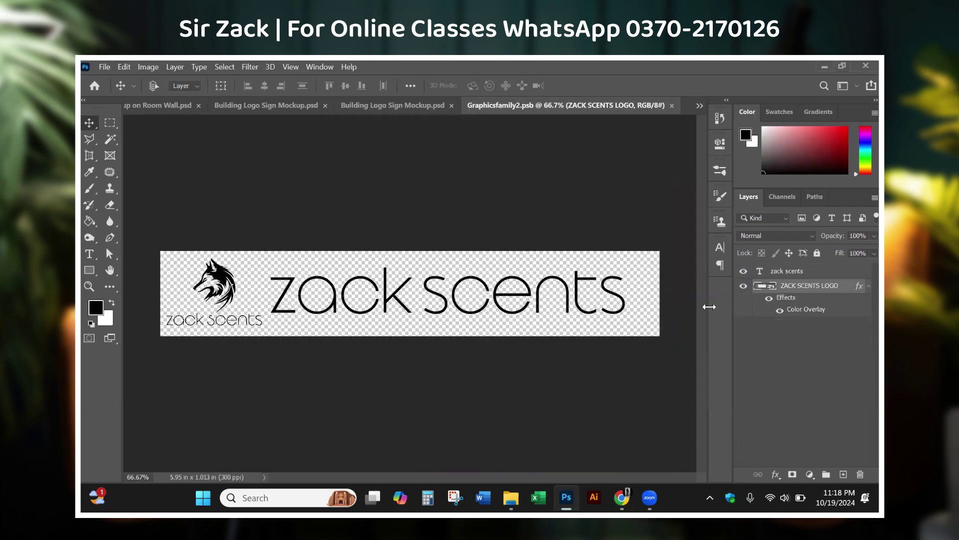
left_click(769, 297)
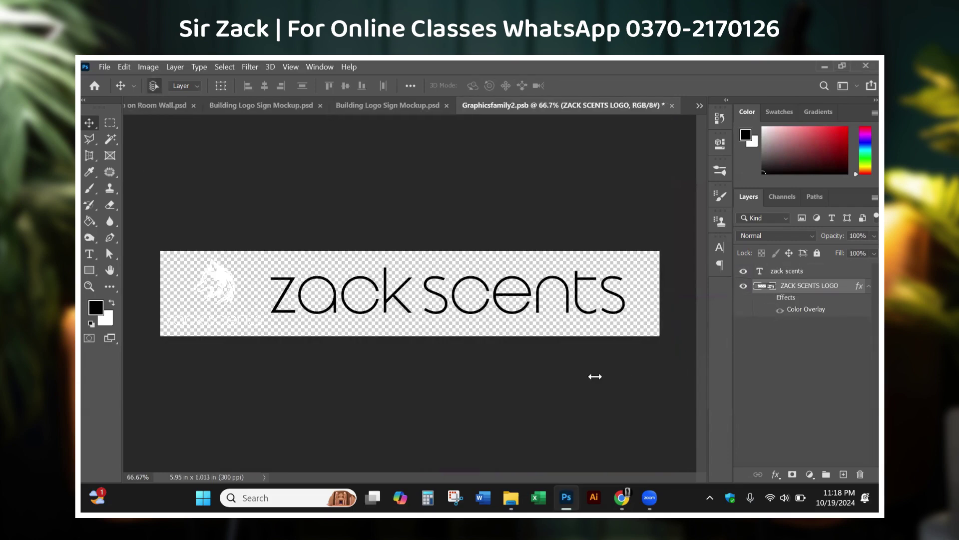
key("ctrl+s")
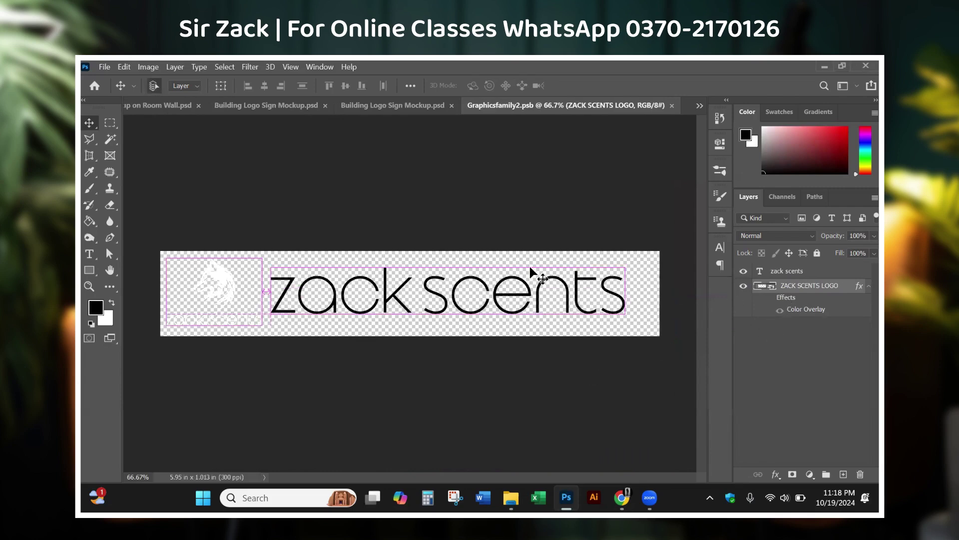
left_click(672, 105)
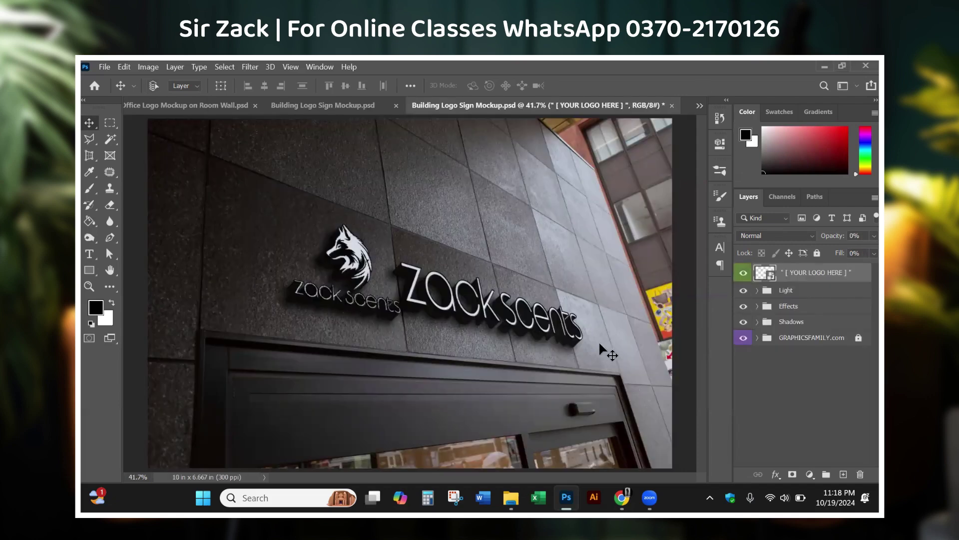
left_click(744, 291)
left_click(743, 321)
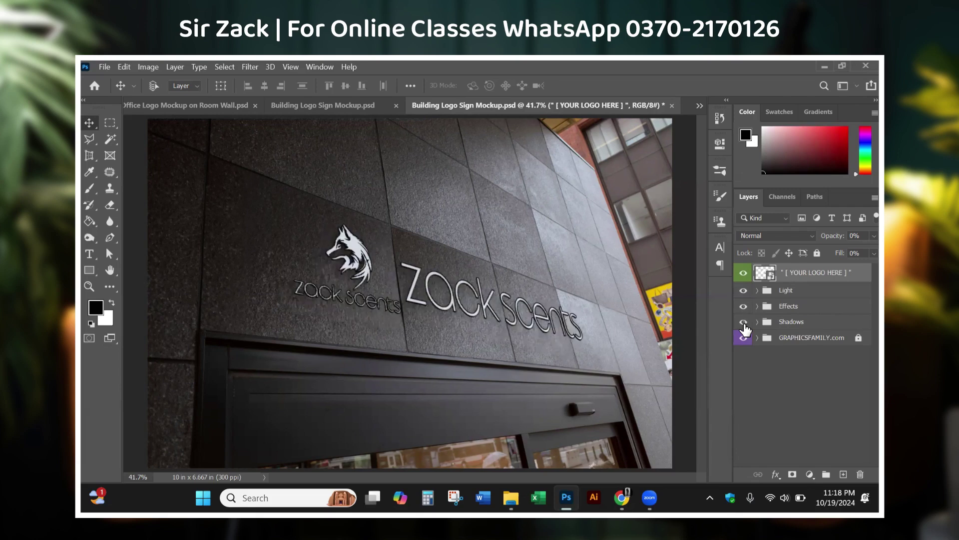
left_click(744, 322)
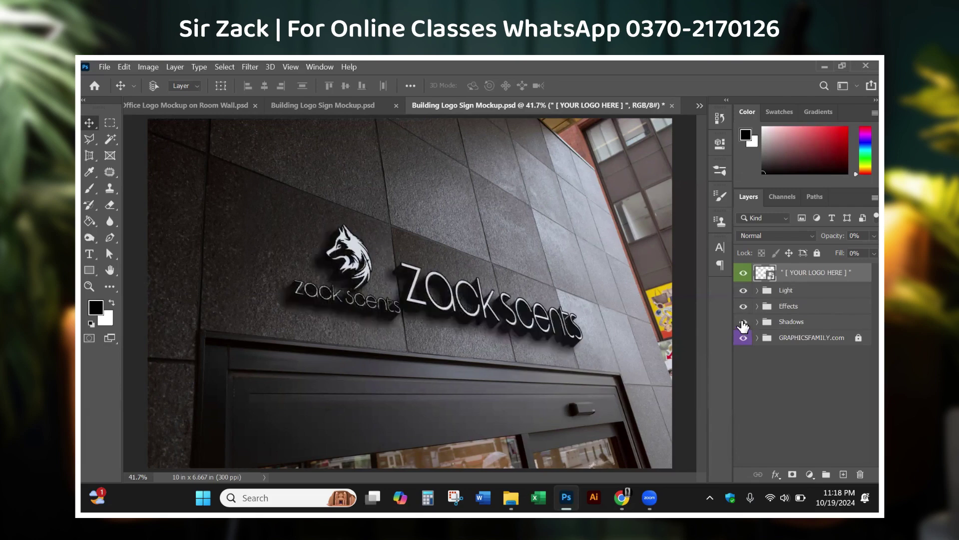
left_click(744, 292)
left_click(743, 291)
left_click(743, 305)
key("ctrl")
key("ctrl")
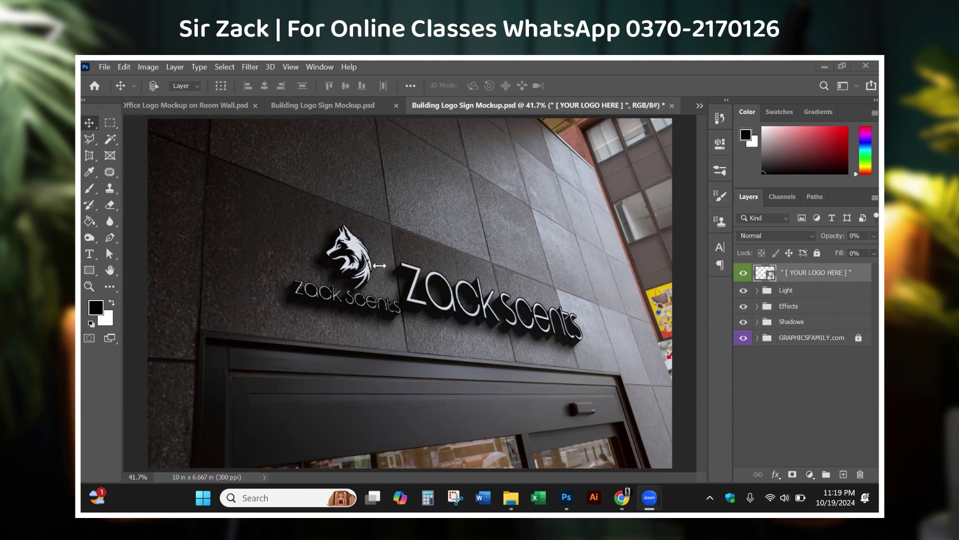
left_click(574, 89)
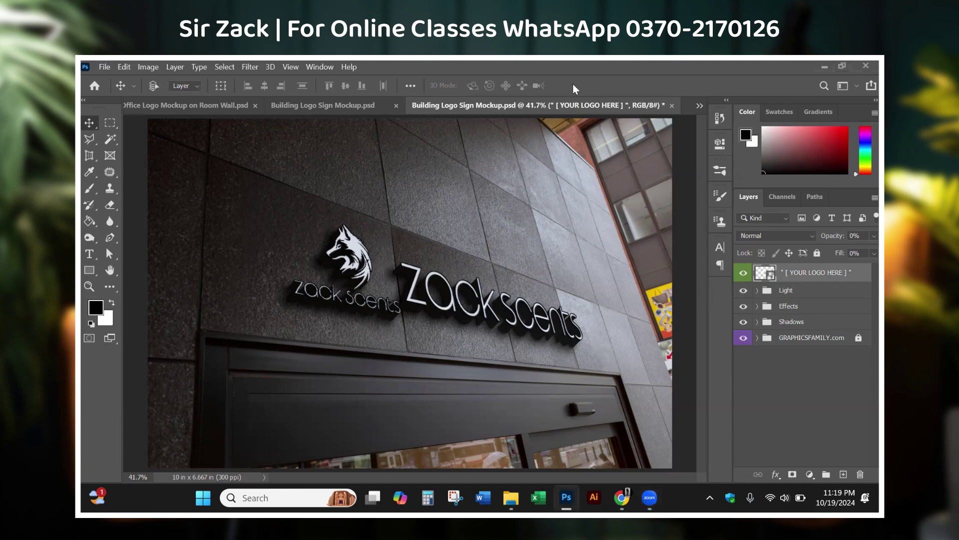